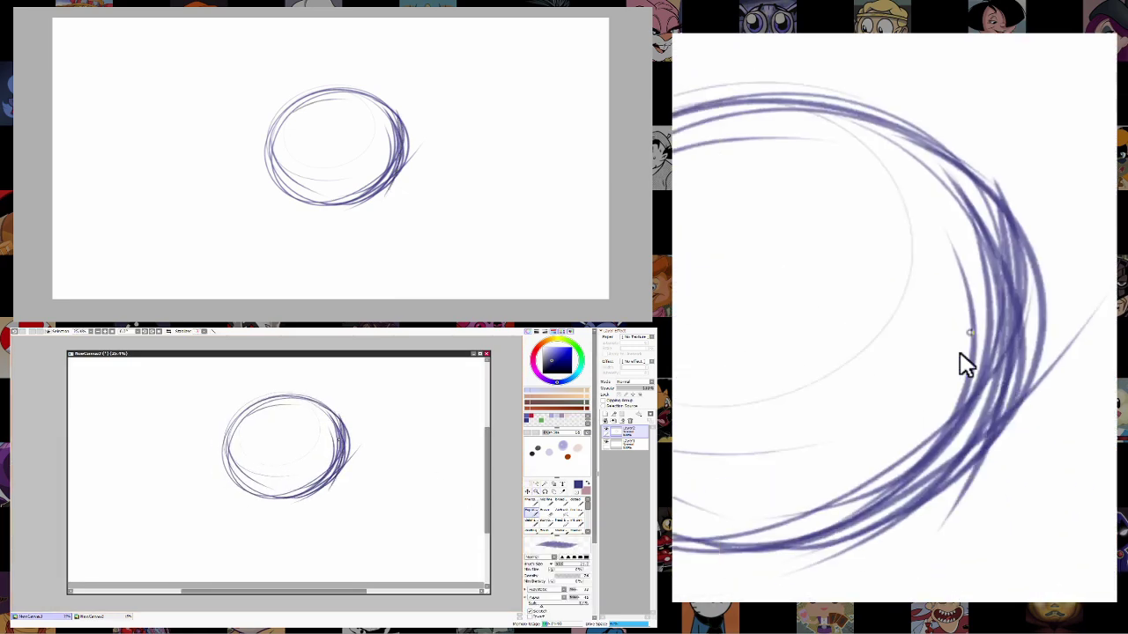
# Enlarge the brush, thicken the head circle's outline and sketch a centre-parted hairline inside it.
pyautogui.press(']')
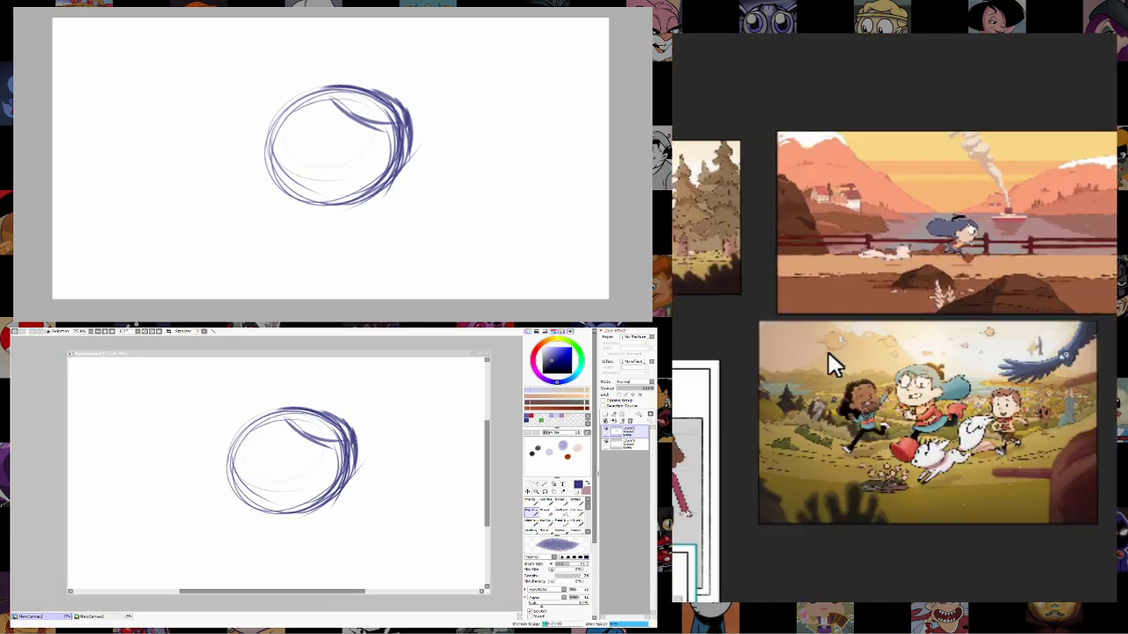
pyautogui.press(']')
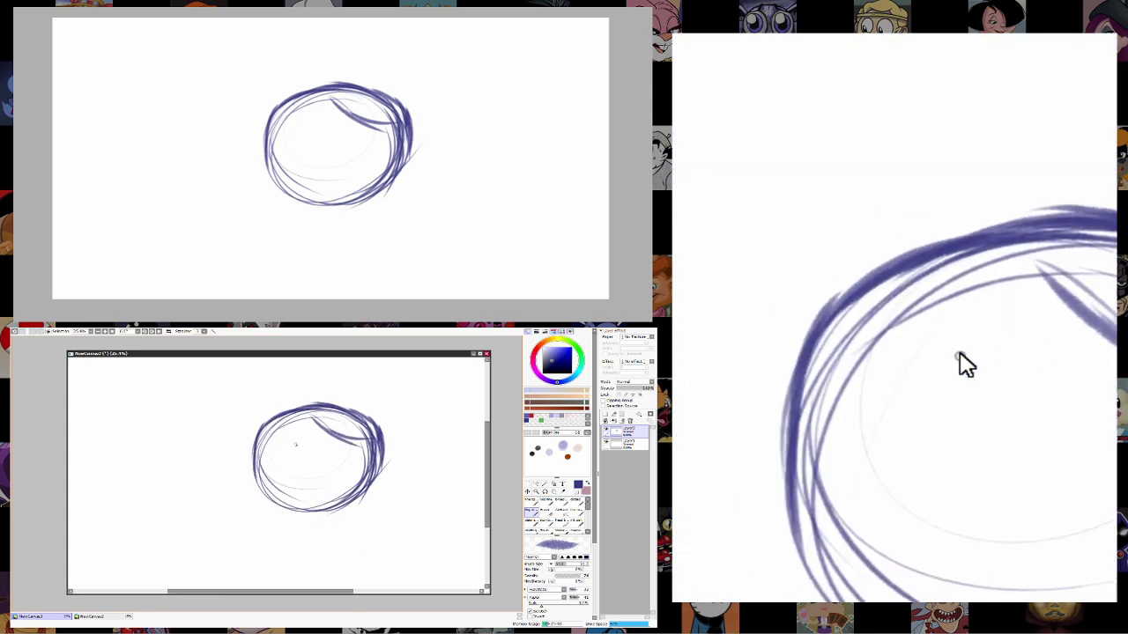
pyautogui.moveTo(313, 414); pyautogui.dragTo(284, 448)
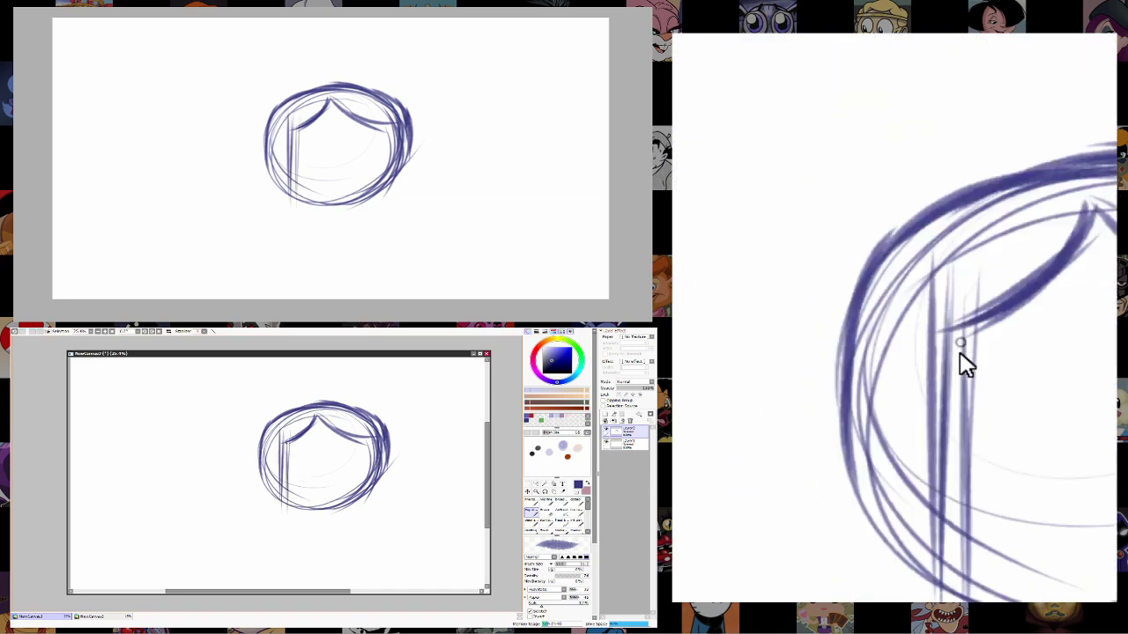
# Sketch an ear on each side of the head and a chin line below the head circle.
pyautogui.moveTo(285, 457)
pyautogui.mouseDown()
pyautogui.moveTo(341, 500)
pyautogui.moveTo(394, 480)
pyautogui.moveTo(375, 481)
pyautogui.moveTo(383, 503)
pyautogui.moveTo(373, 489)
pyautogui.moveTo(378, 436)
pyautogui.moveTo(379, 463)
pyautogui.mouseUp()
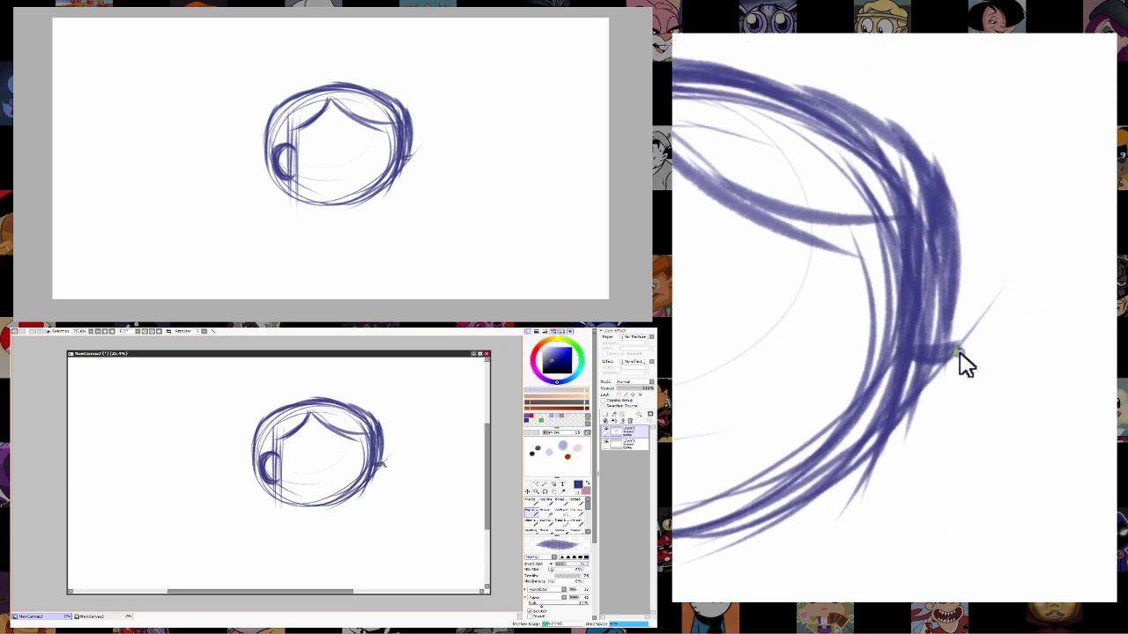
pyautogui.scroll(-1, 302, 490)
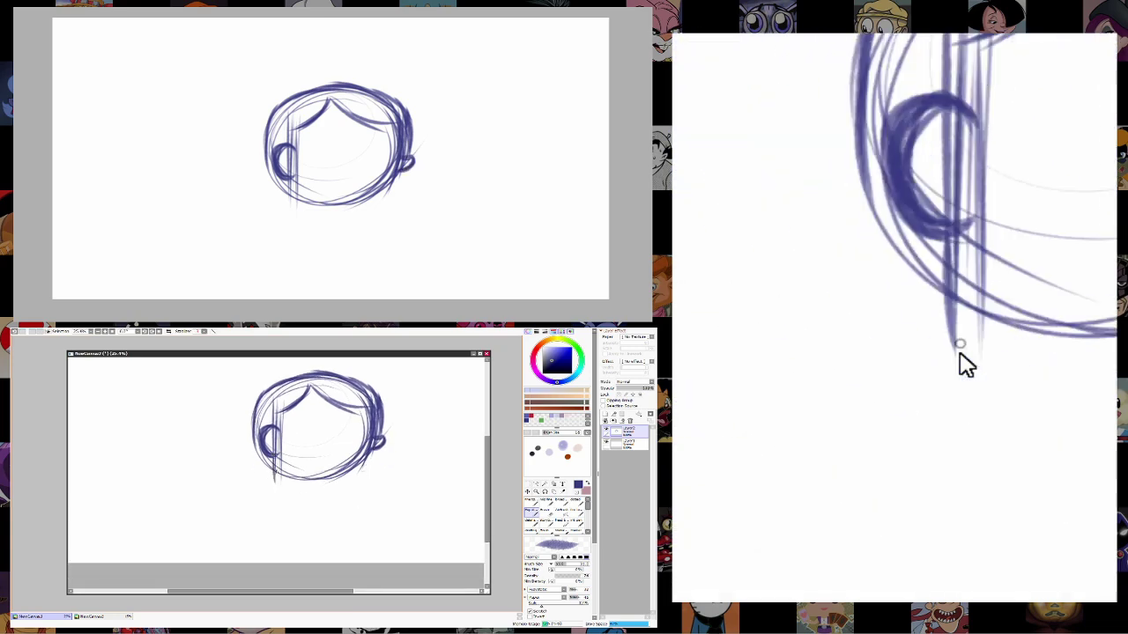
pyautogui.moveTo(361, 467)
pyautogui.mouseDown()
pyautogui.moveTo(291, 485)
pyautogui.moveTo(375, 445)
pyautogui.mouseUp()
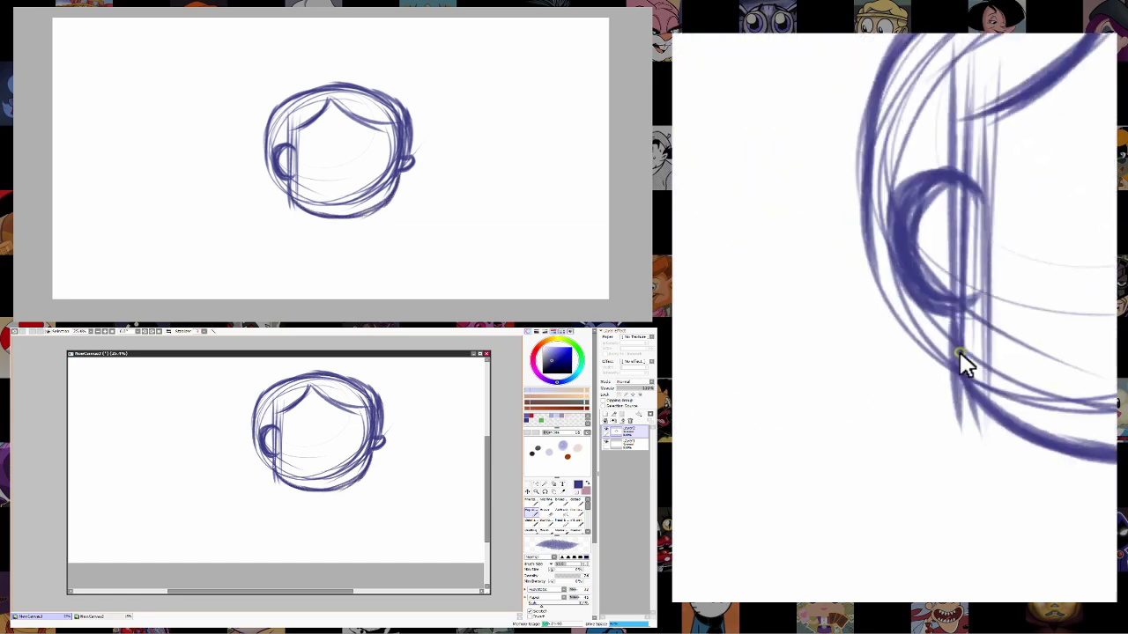
# Sketch a long strand of hair streaming from the crown of the head toward the canvas's left side.
pyautogui.scroll(2, 268, 465)
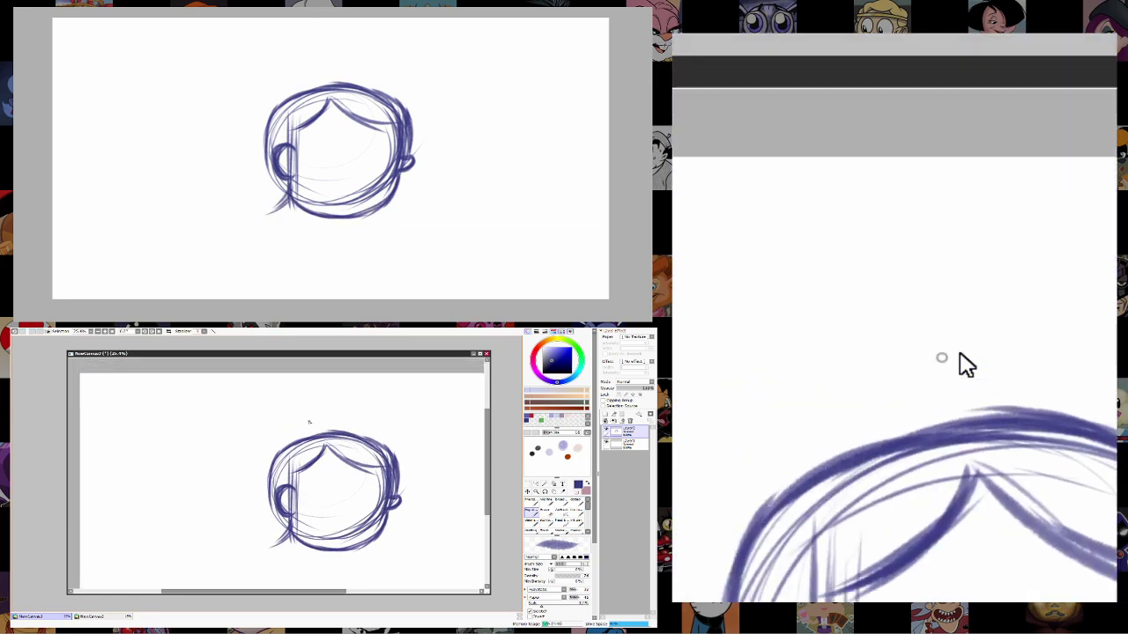
pyautogui.hscroll(-2, 317, 440)
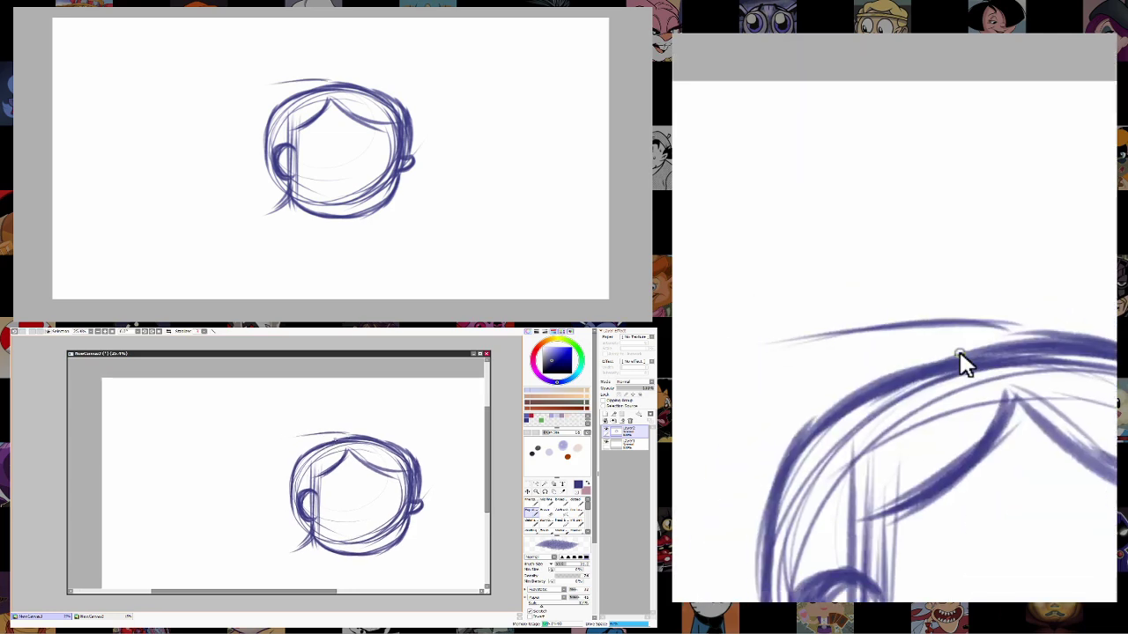
pyautogui.moveTo(339, 433); pyautogui.dragTo(204, 441)
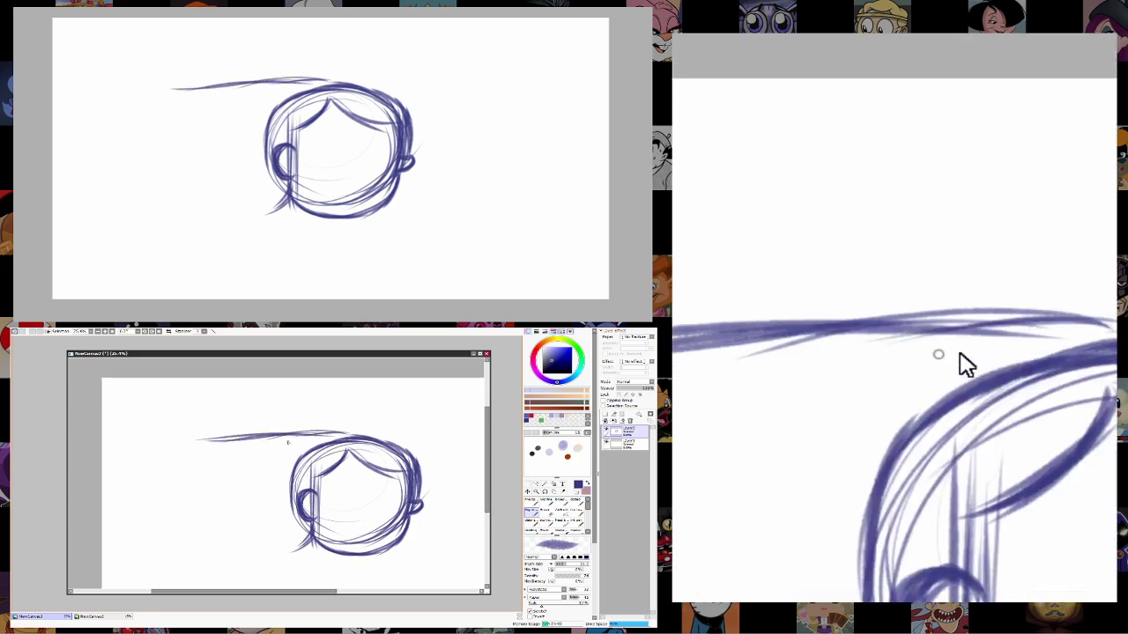
pyautogui.scroll(-1, 290, 476)
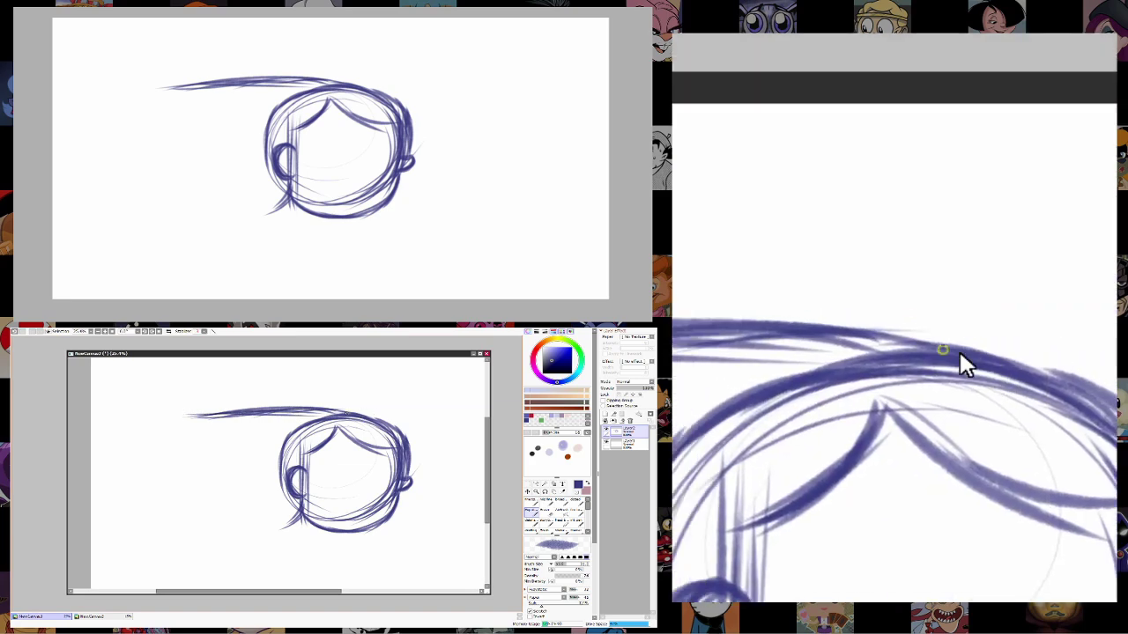
pyautogui.moveTo(207, 414); pyautogui.dragTo(168, 421)
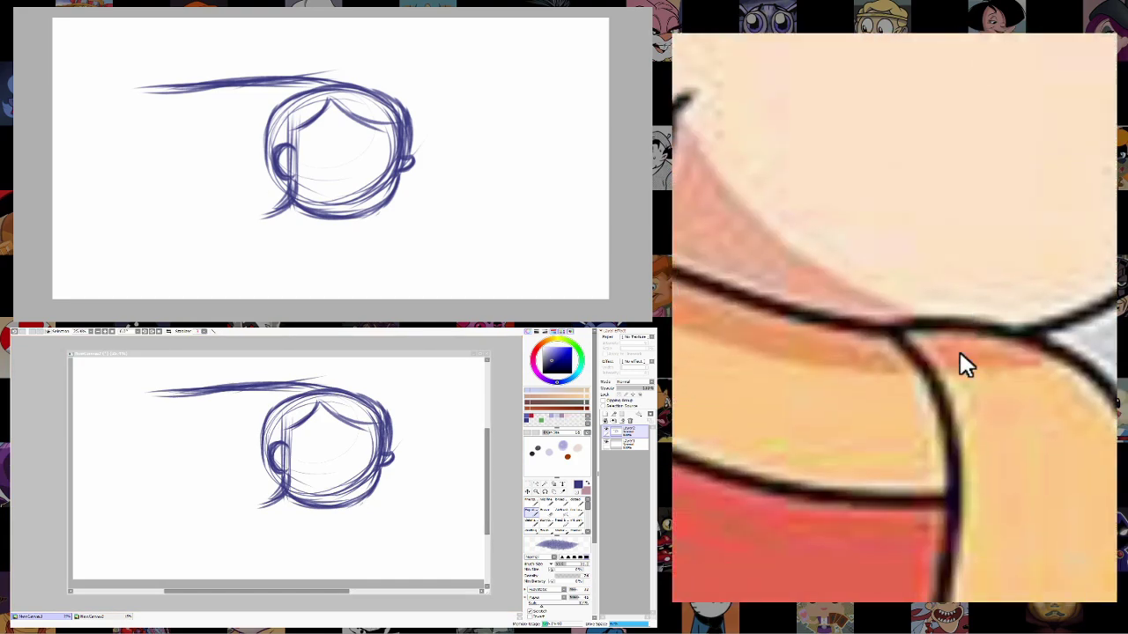
# Sketch a loose collar wrapping around the neck below the chin.
pyautogui.moveTo(359, 498)
pyautogui.mouseDown()
pyautogui.moveTo(383, 515)
pyautogui.moveTo(329, 525)
pyautogui.mouseUp()
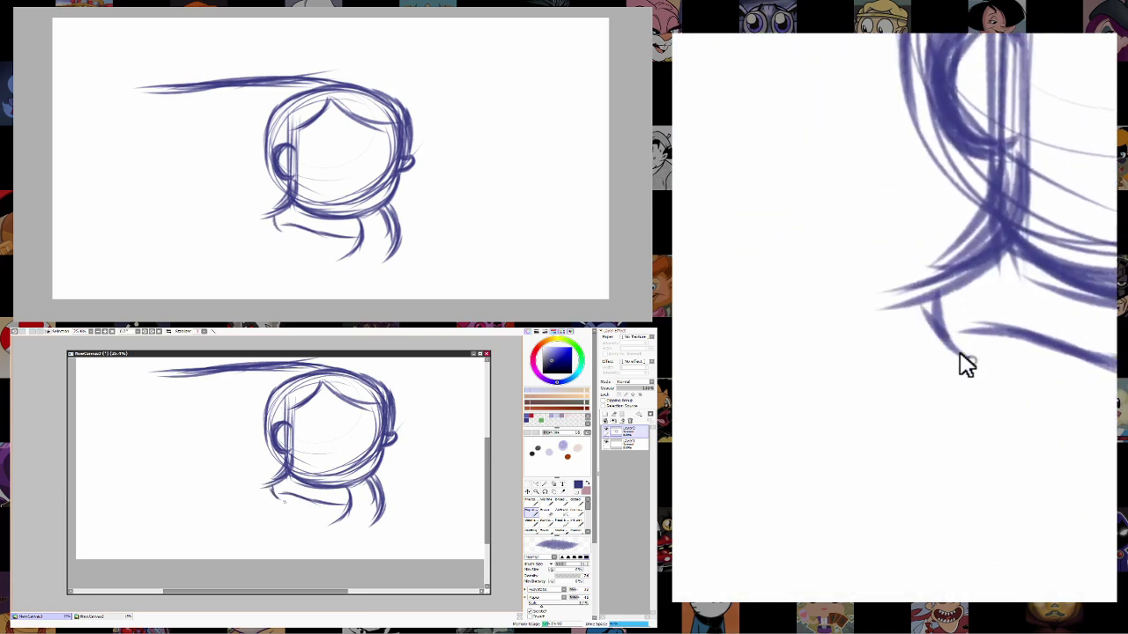
pyautogui.moveTo(274, 495); pyautogui.dragTo(283, 499)
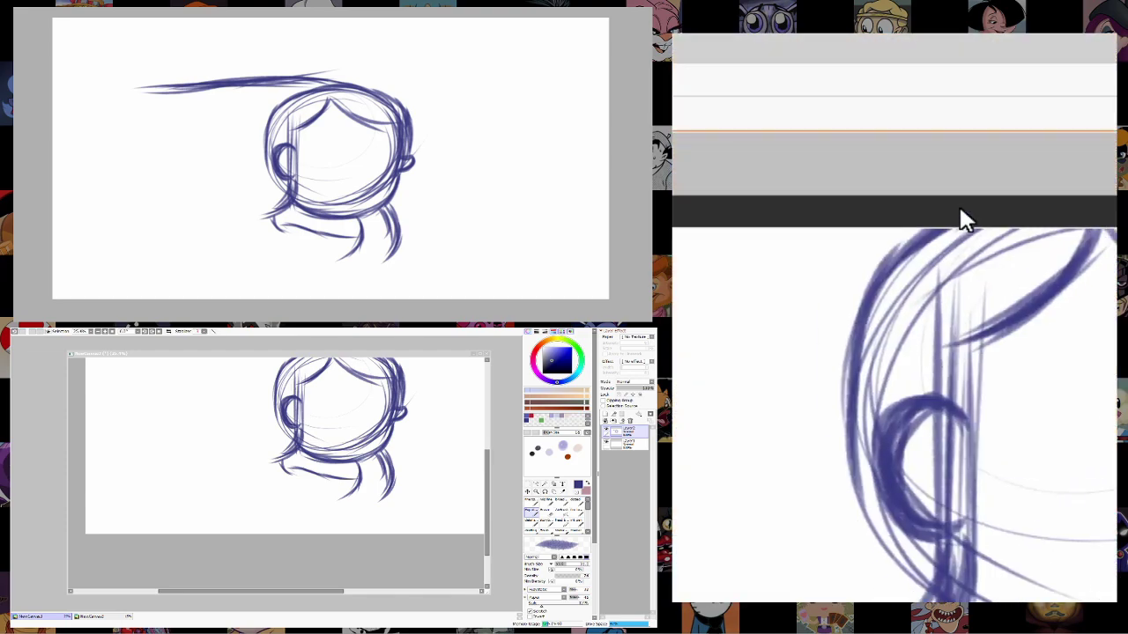
pyautogui.scroll(1, 291, 477)
# Sketch a circle for the left-hand shoulder and curved side lines for the torso, with a small ellipse marking the elbow.
pyautogui.moveTo(291, 476)
pyautogui.mouseDown()
pyautogui.moveTo(298, 456)
pyautogui.moveTo(280, 499)
pyautogui.mouseUp()
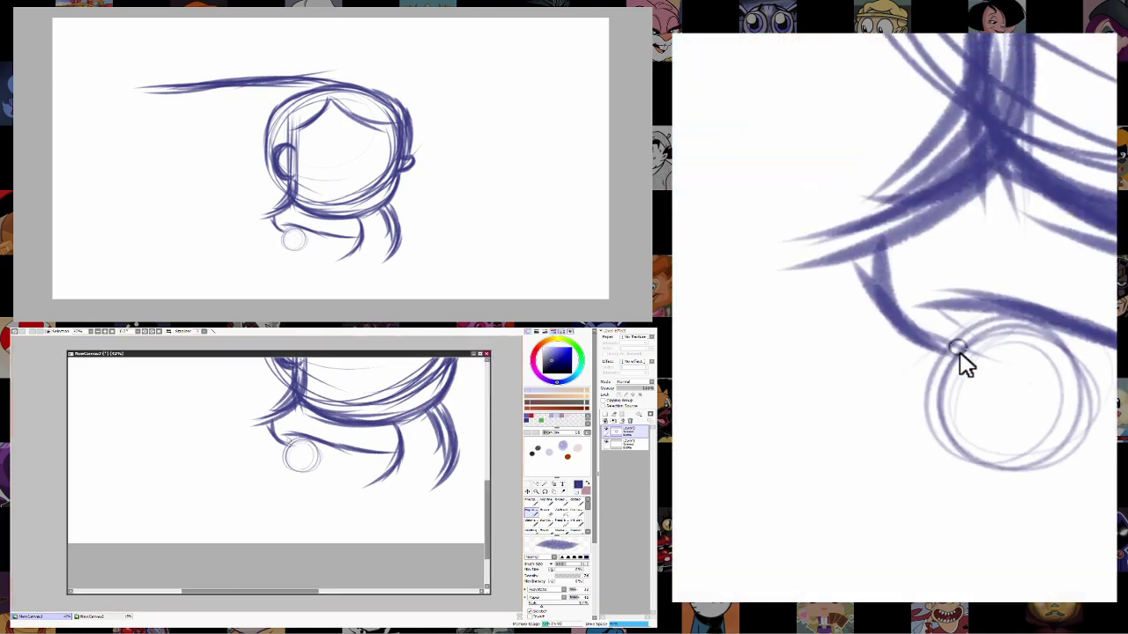
pyautogui.moveTo(295, 443); pyautogui.dragTo(260, 491)
pyautogui.hotkey('ctrl', 'z')
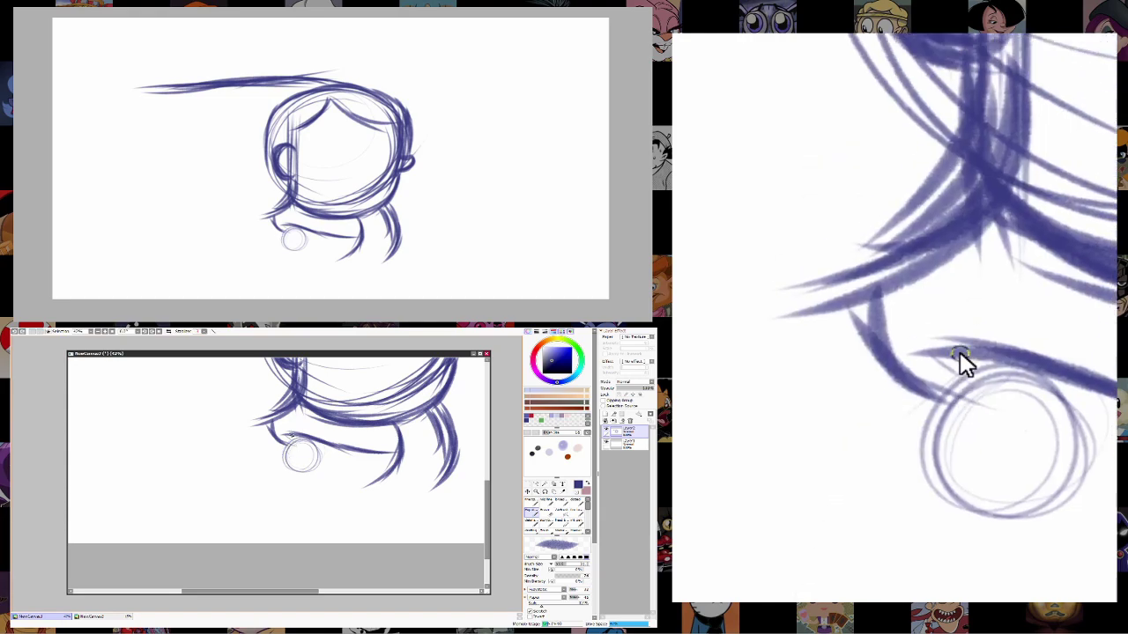
pyautogui.moveTo(286, 451); pyautogui.dragTo(230, 519)
pyautogui.moveTo(451, 476); pyautogui.dragTo(433, 541)
pyautogui.moveTo(434, 502); pyautogui.dragTo(235, 469)
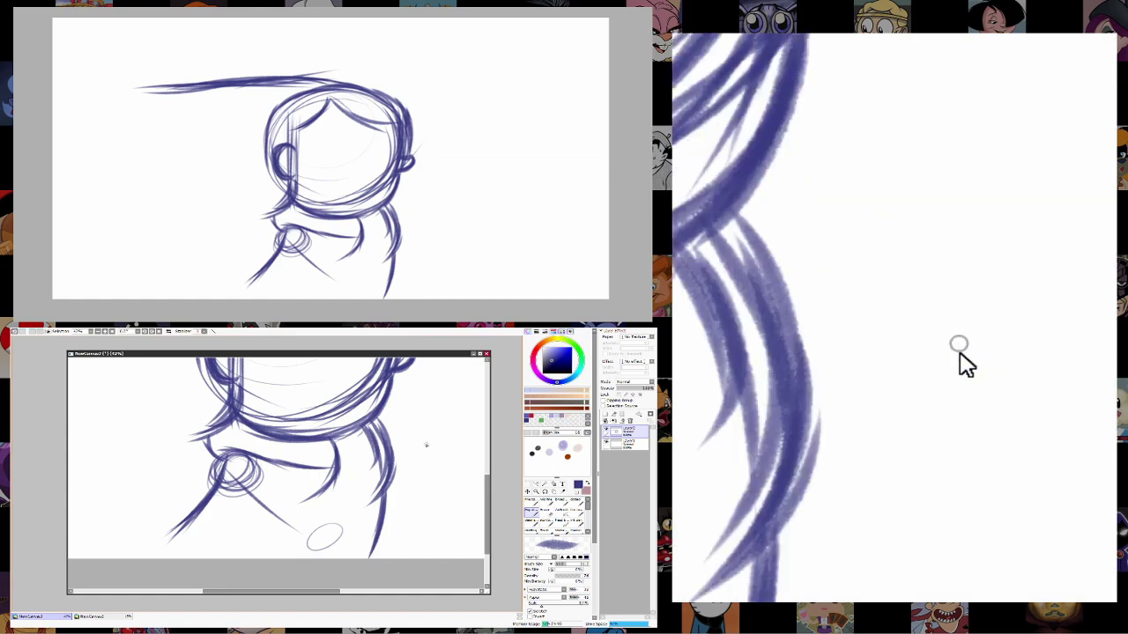
# Sketch a rough circle for the raised hand to the right of the torso.
pyautogui.moveTo(455, 451); pyautogui.dragTo(384, 498)
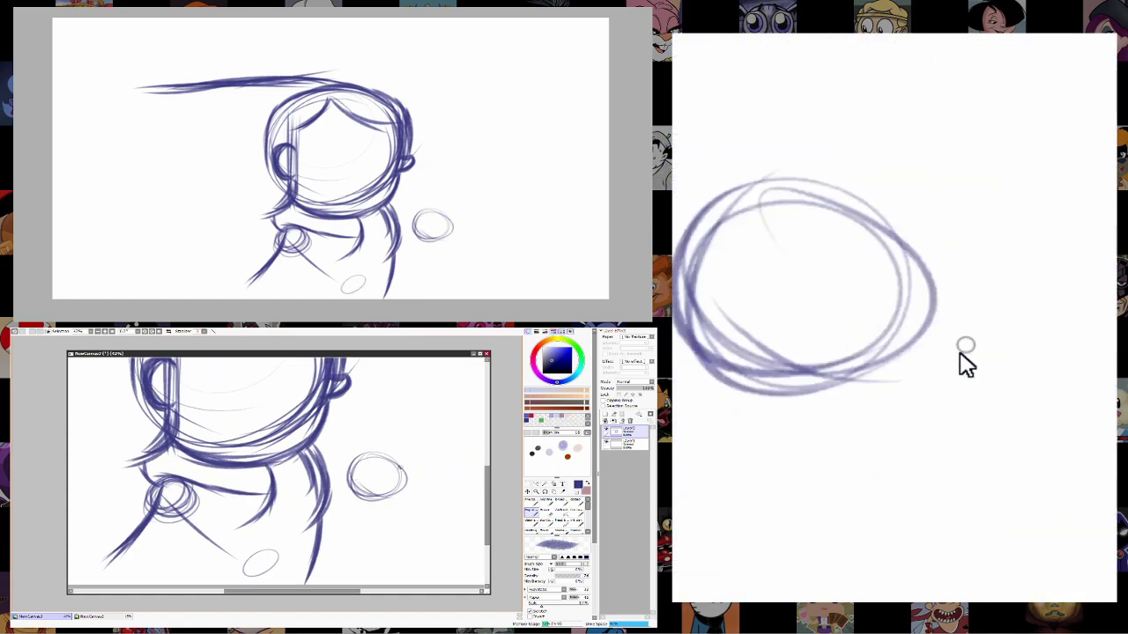
pyautogui.moveTo(395, 454); pyautogui.dragTo(412, 504)
pyautogui.moveTo(395, 471); pyautogui.dragTo(398, 459)
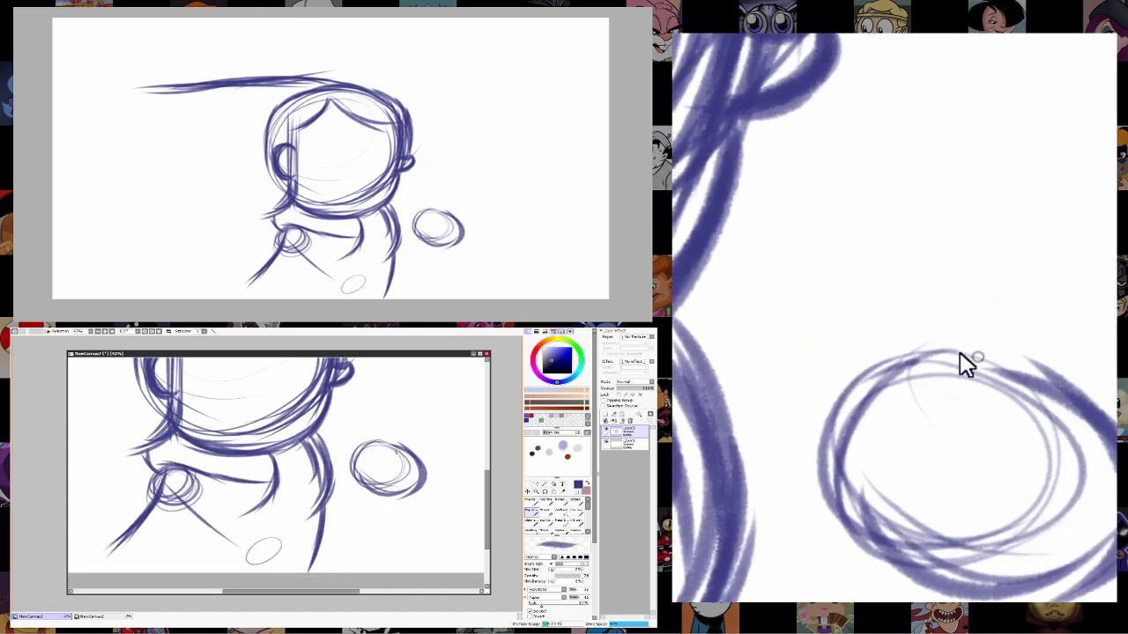
# Sketch the arm contours running from the shoulder down to the elbow and up to the raised hand.
pyautogui.moveTo(268, 496); pyautogui.dragTo(347, 463)
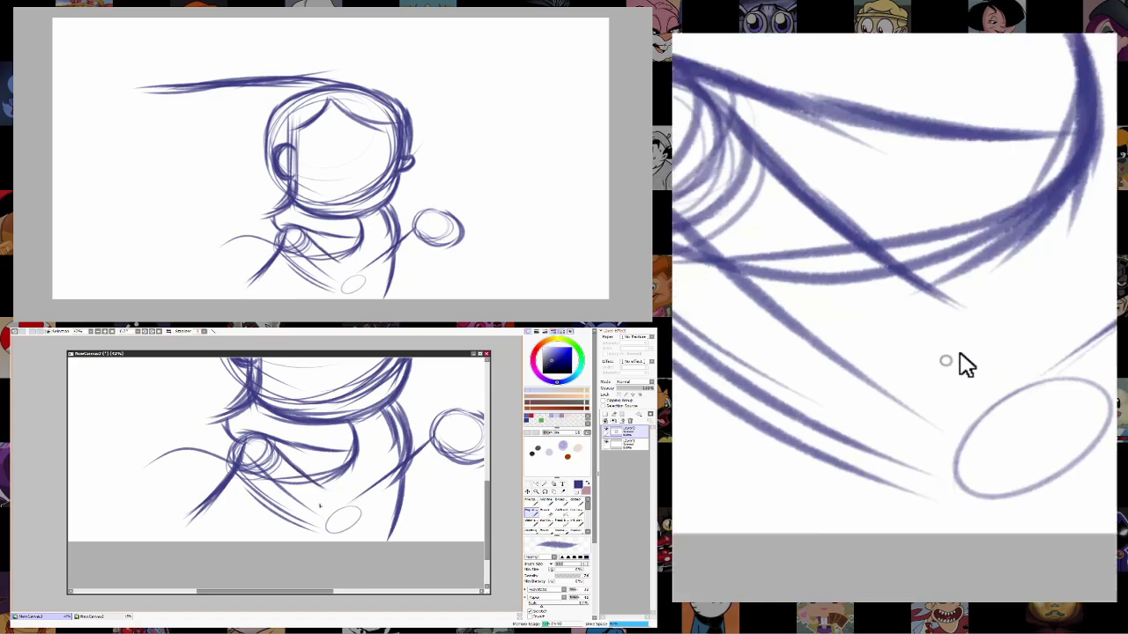
pyautogui.moveTo(362, 498)
pyautogui.mouseDown()
pyautogui.moveTo(385, 476)
pyautogui.moveTo(319, 483)
pyautogui.mouseUp()
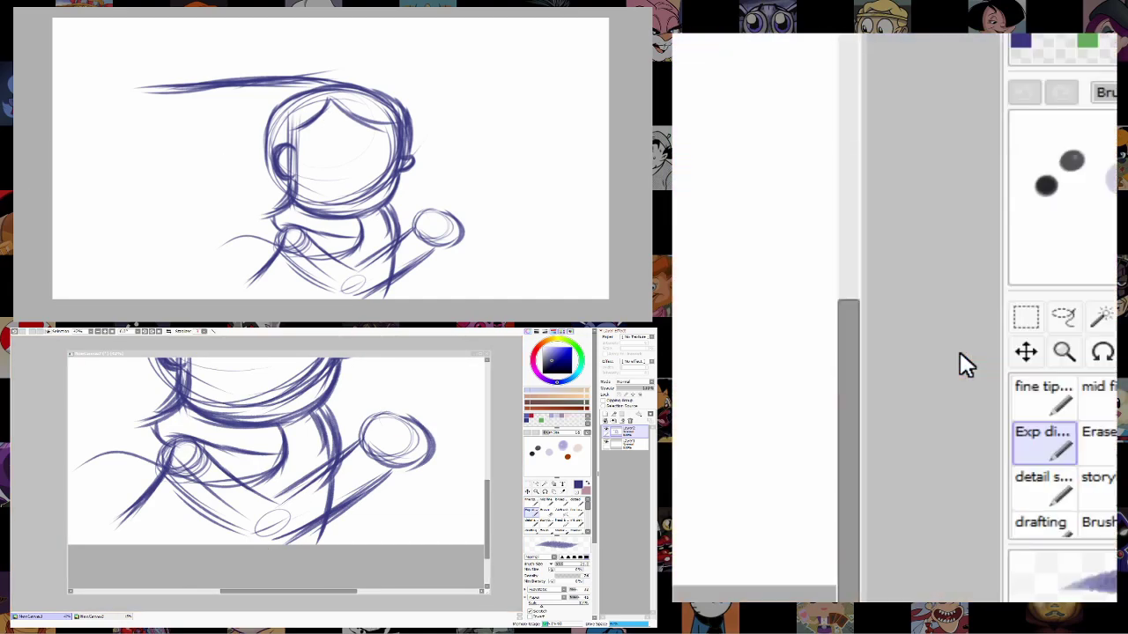
pyautogui.moveTo(334, 497); pyautogui.dragTo(352, 503)
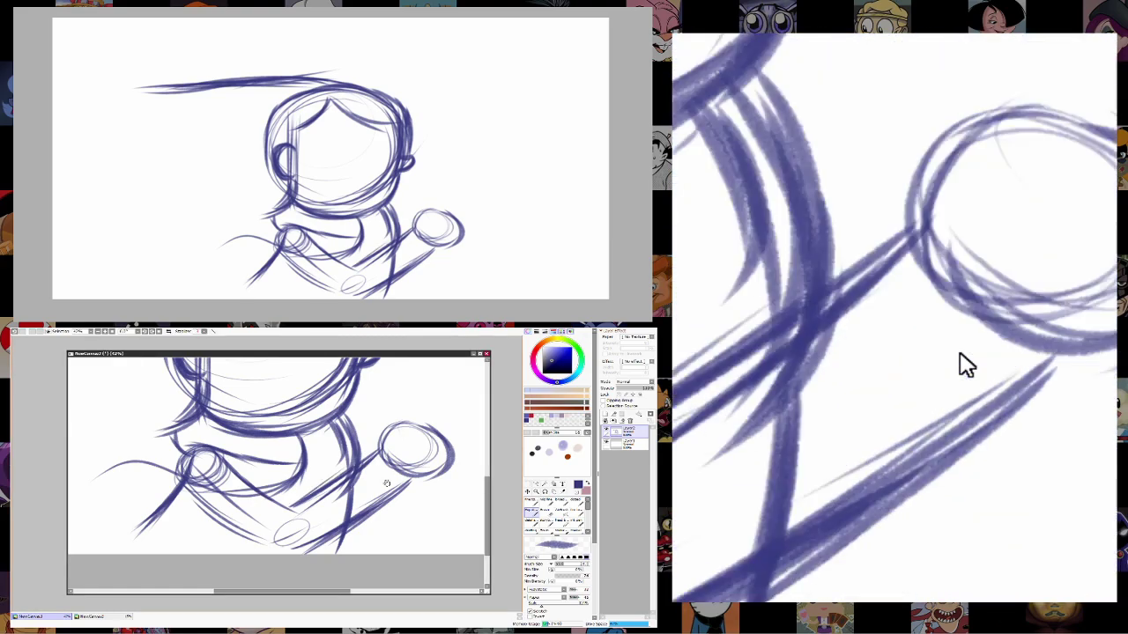
# Thicken the raised hand's outline and add a thumb on top and a bulge on its inner side.
pyautogui.moveTo(419, 423); pyautogui.dragTo(389, 445)
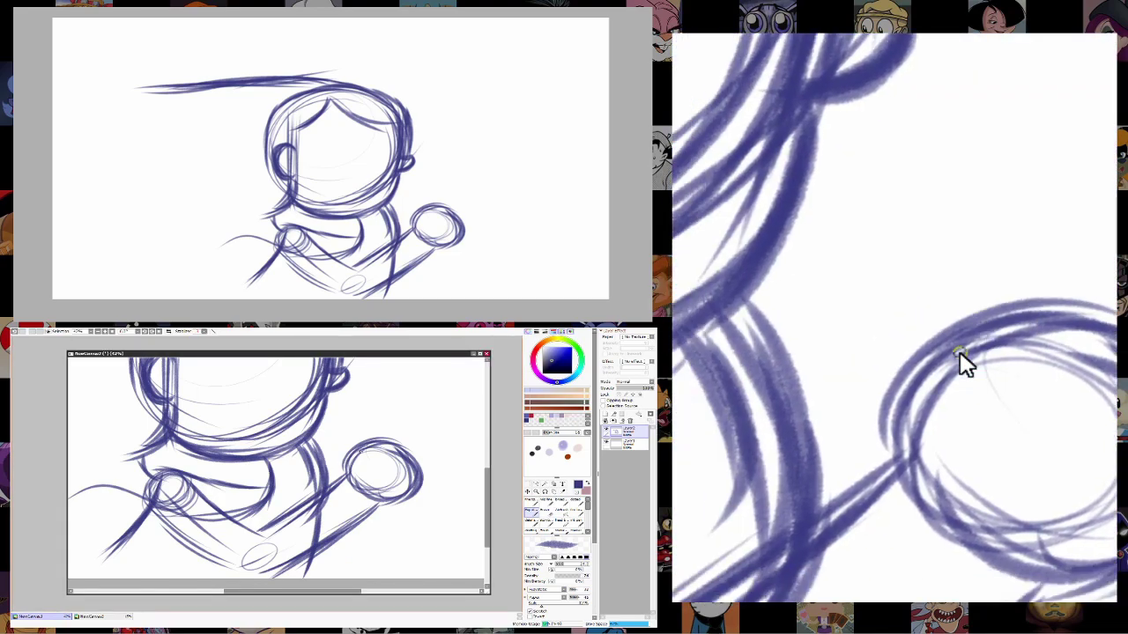
pyautogui.moveTo(396, 423)
pyautogui.mouseDown()
pyautogui.moveTo(379, 434)
pyautogui.moveTo(410, 425)
pyautogui.moveTo(414, 451)
pyautogui.moveTo(389, 506)
pyautogui.mouseUp()
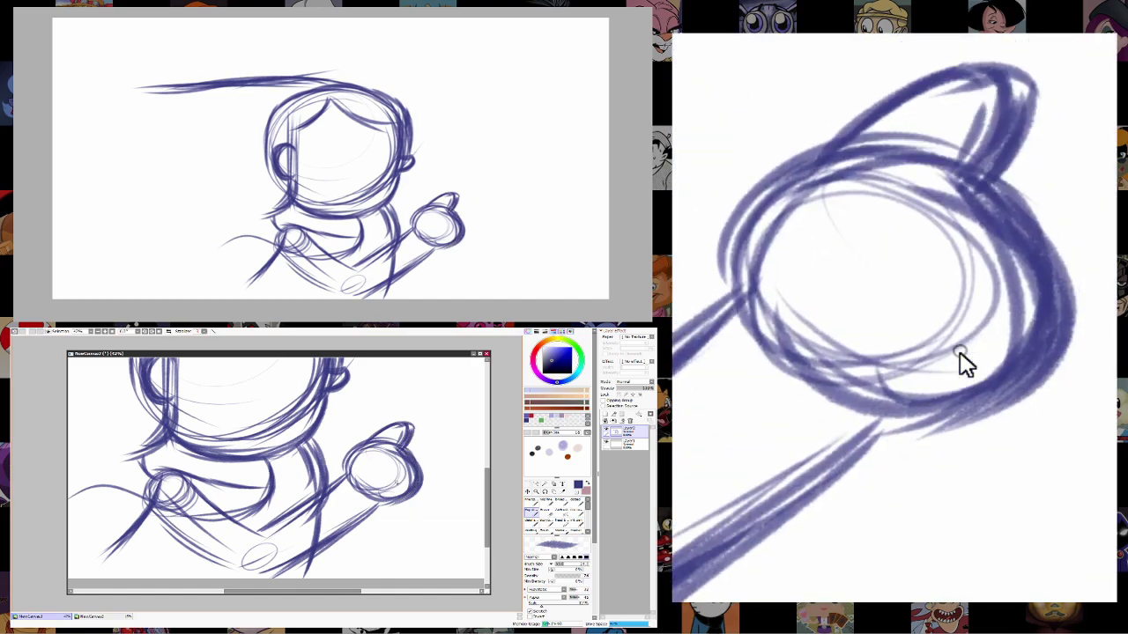
pyautogui.moveTo(422, 451); pyautogui.dragTo(379, 506)
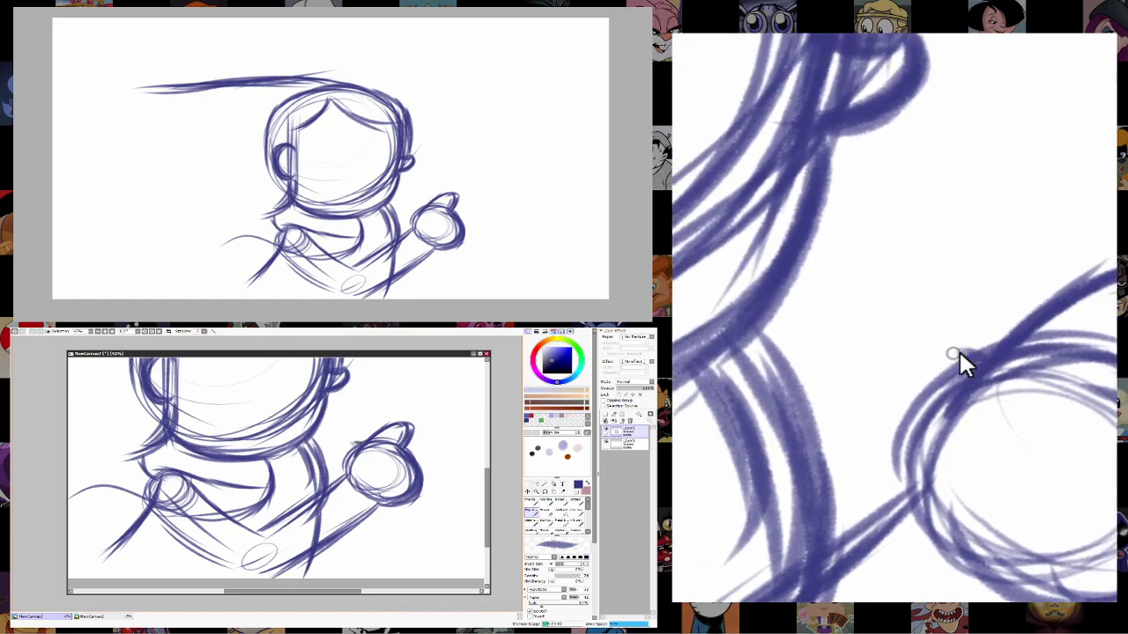
pyautogui.moveTo(345, 482)
pyautogui.mouseDown()
pyautogui.moveTo(440, 471)
pyautogui.moveTo(406, 467)
pyautogui.mouseUp()
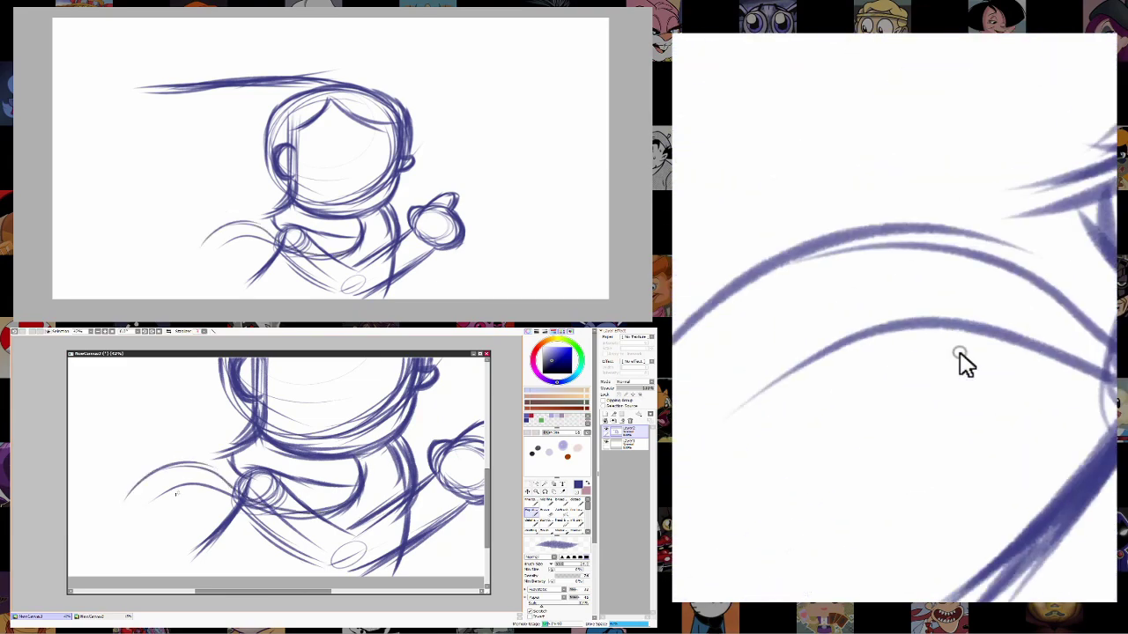
# Sketch arched contours behind the left-hand shoulder and light diagonal hatching across the area below the streaming hair.
pyautogui.moveTo(126, 493)
pyautogui.mouseDown()
pyautogui.moveTo(291, 523)
pyautogui.moveTo(399, 508)
pyautogui.mouseUp()
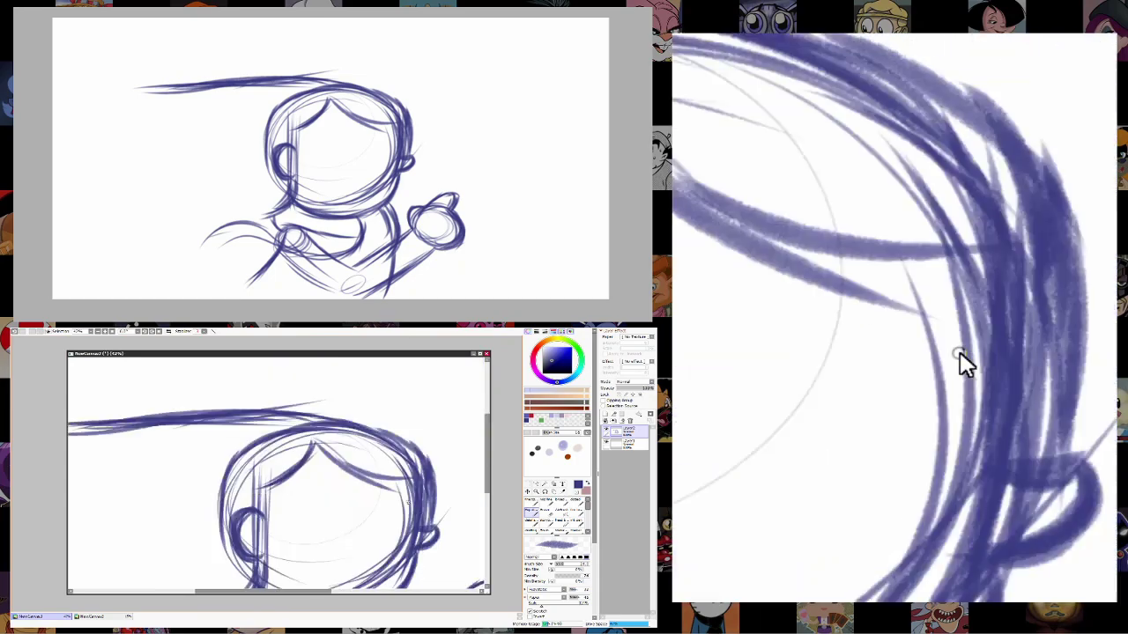
pyautogui.click(1057, 356)
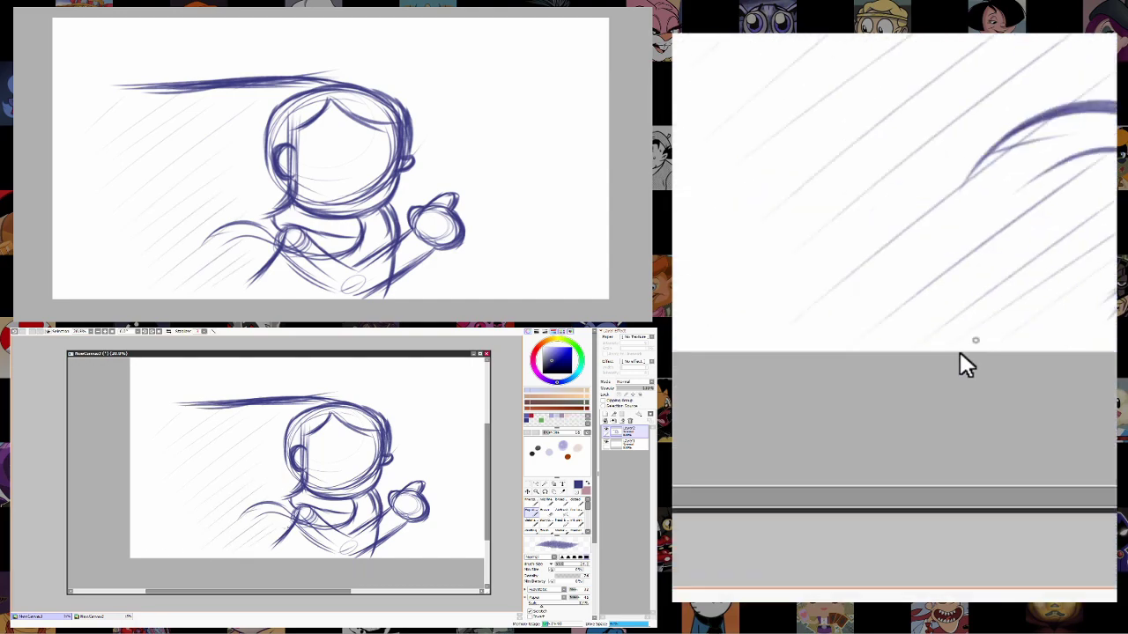
pyautogui.scroll(1, 236, 548)
pyautogui.moveTo(319, 503); pyautogui.dragTo(288, 521)
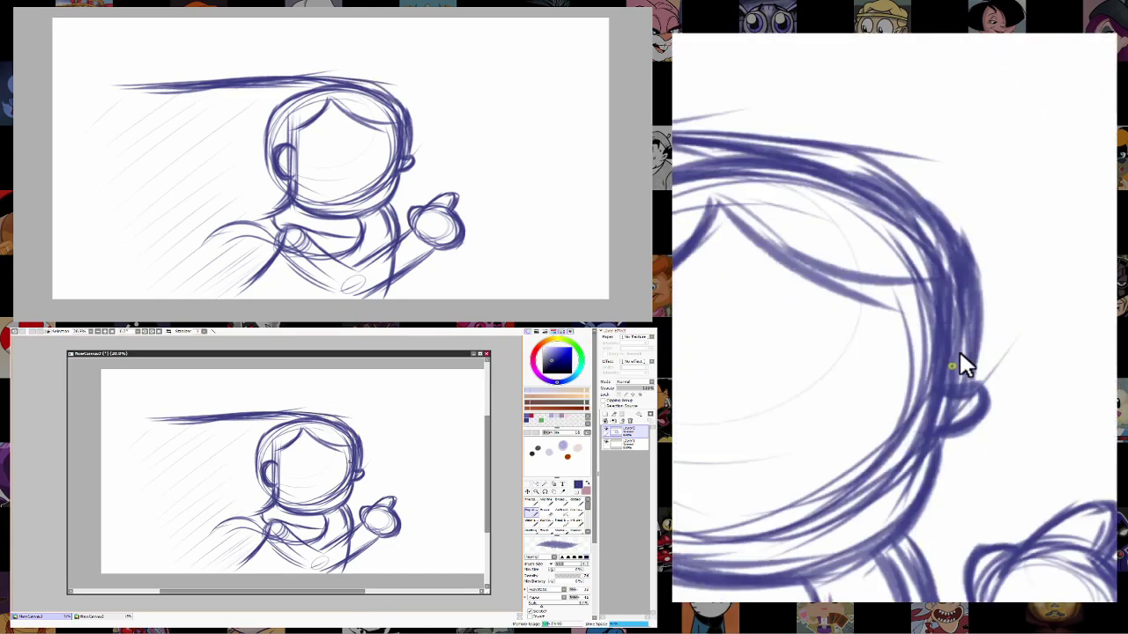
# Reinforce the streaming hair over the crown and add a wavy strand along its upper edge.
pyautogui.moveTo(211, 421); pyautogui.dragTo(206, 437)
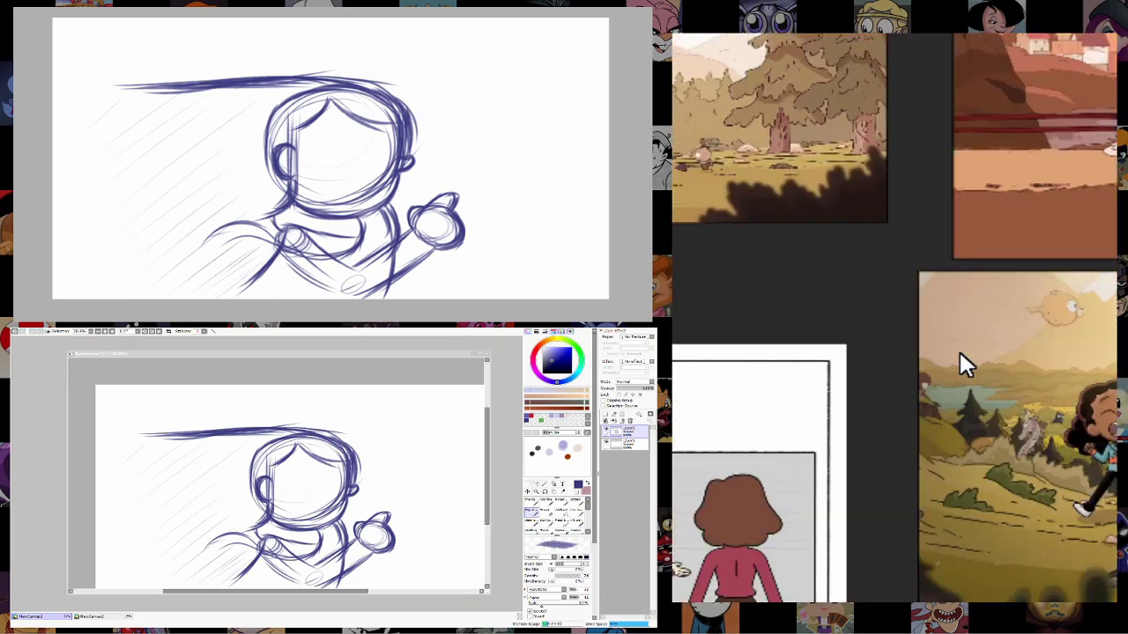
pyautogui.click(960, 364)
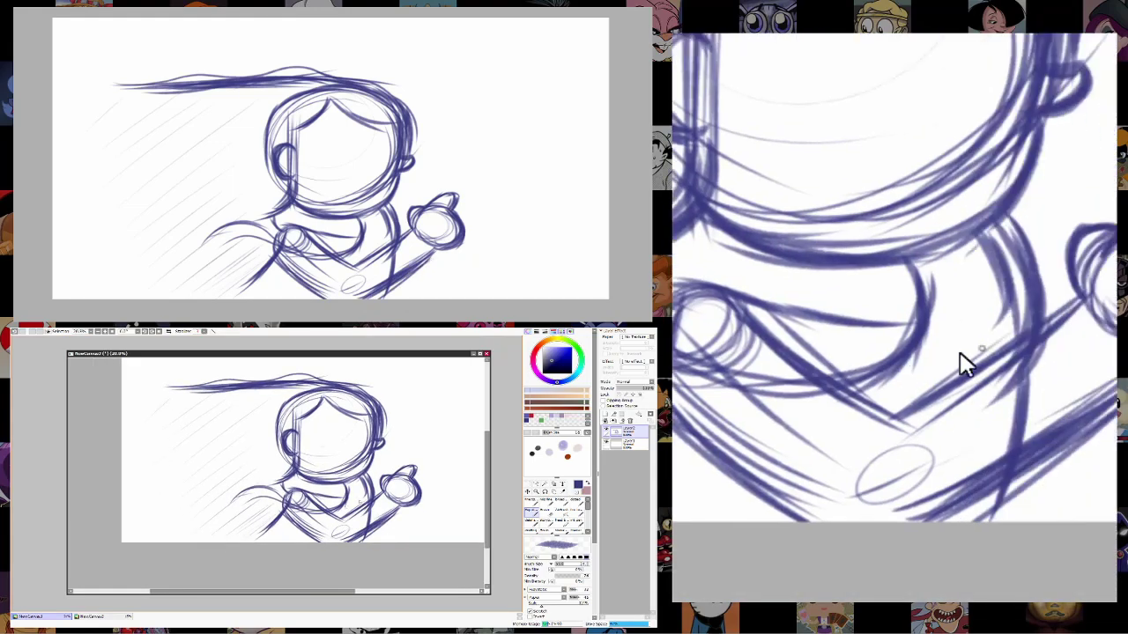
# Build up the rounded form behind the shoulder with a bold outer arc and curved cross-contour bands.
pyautogui.moveTo(252, 495); pyautogui.dragTo(214, 517)
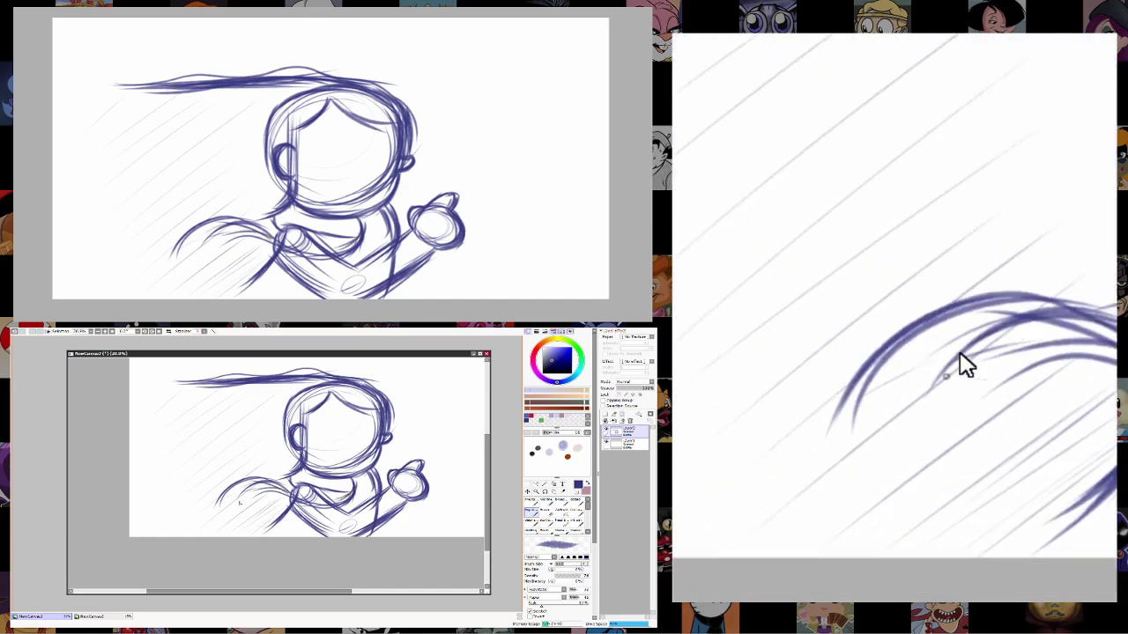
pyautogui.moveTo(235, 491); pyautogui.dragTo(238, 522)
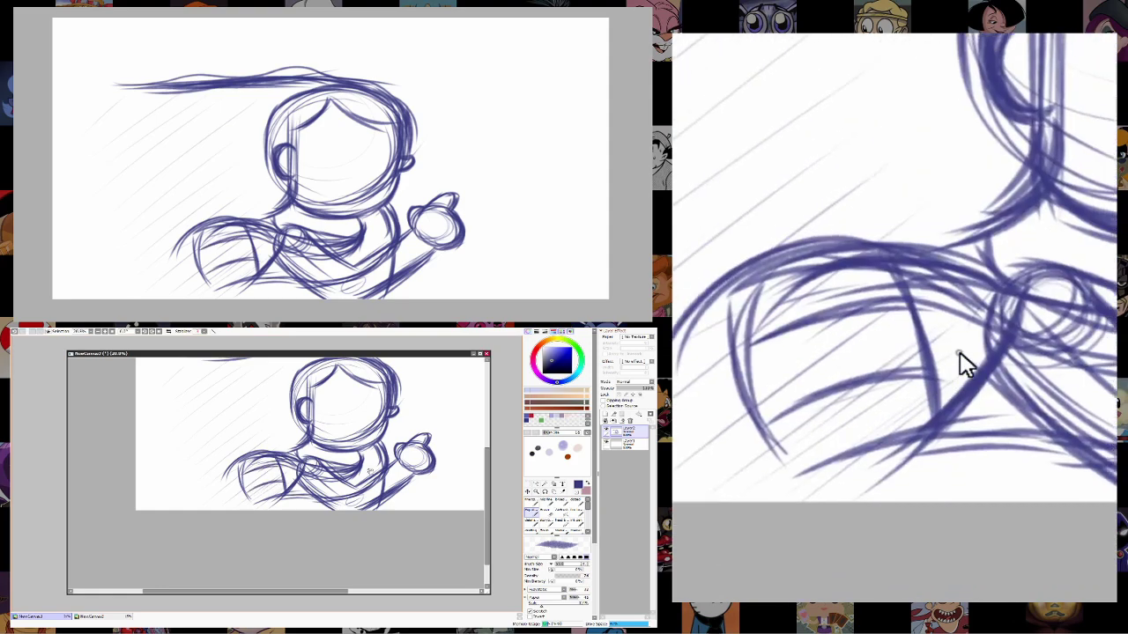
pyautogui.scroll(1, 317, 476)
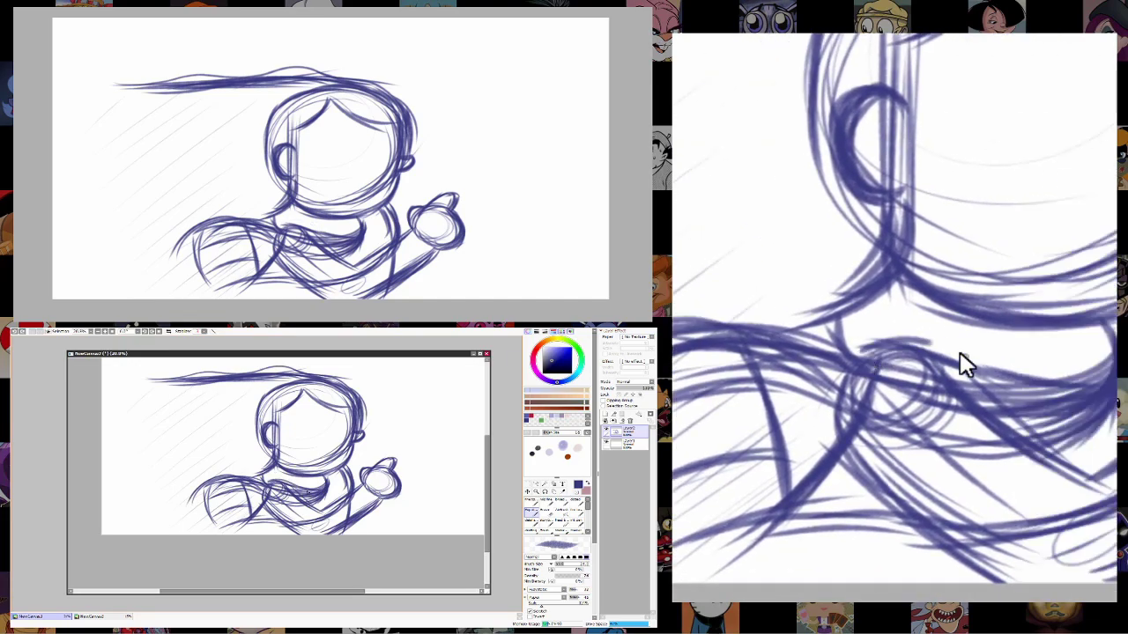
# Sketch the outer hair edge down the head's right side and extend nearly horizontal lines from it to the canvas's right edge.
pyautogui.scroll(1, 348, 399)
pyautogui.moveTo(351, 414); pyautogui.dragTo(361, 440)
pyautogui.moveTo(356, 391); pyautogui.dragTo(353, 430)
pyautogui.scroll(1, 282, 458)
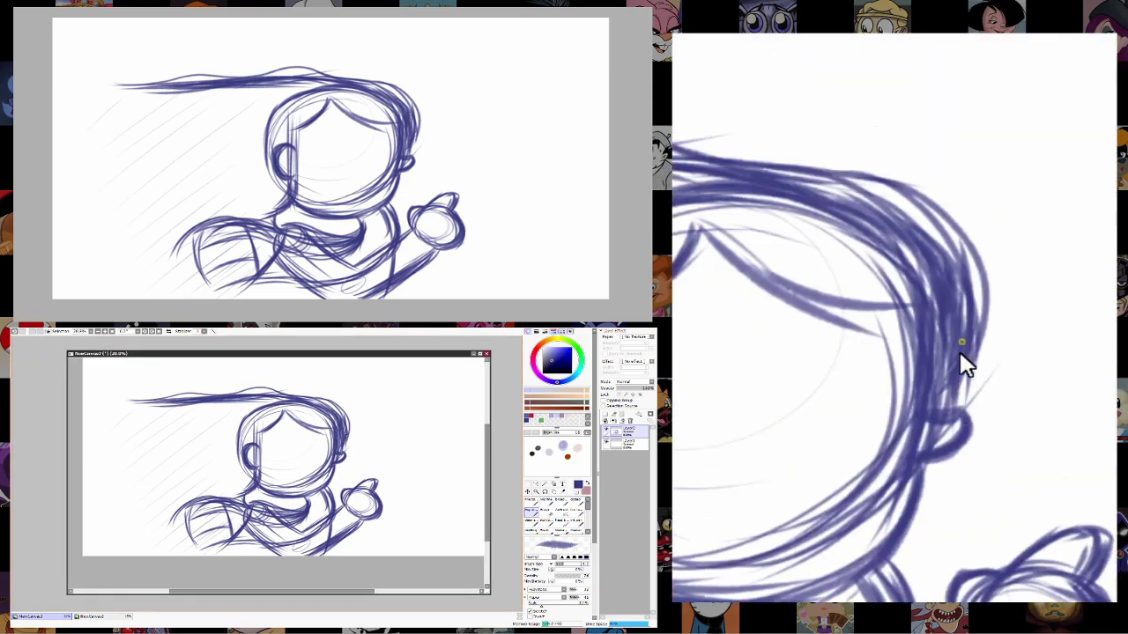
pyautogui.moveTo(350, 440)
pyautogui.mouseDown()
pyautogui.moveTo(348, 470)
pyautogui.moveTo(462, 479)
pyautogui.mouseUp()
pyautogui.moveTo(349, 476)
pyautogui.mouseDown()
pyautogui.moveTo(288, 452)
pyautogui.moveTo(478, 456)
pyautogui.mouseUp()
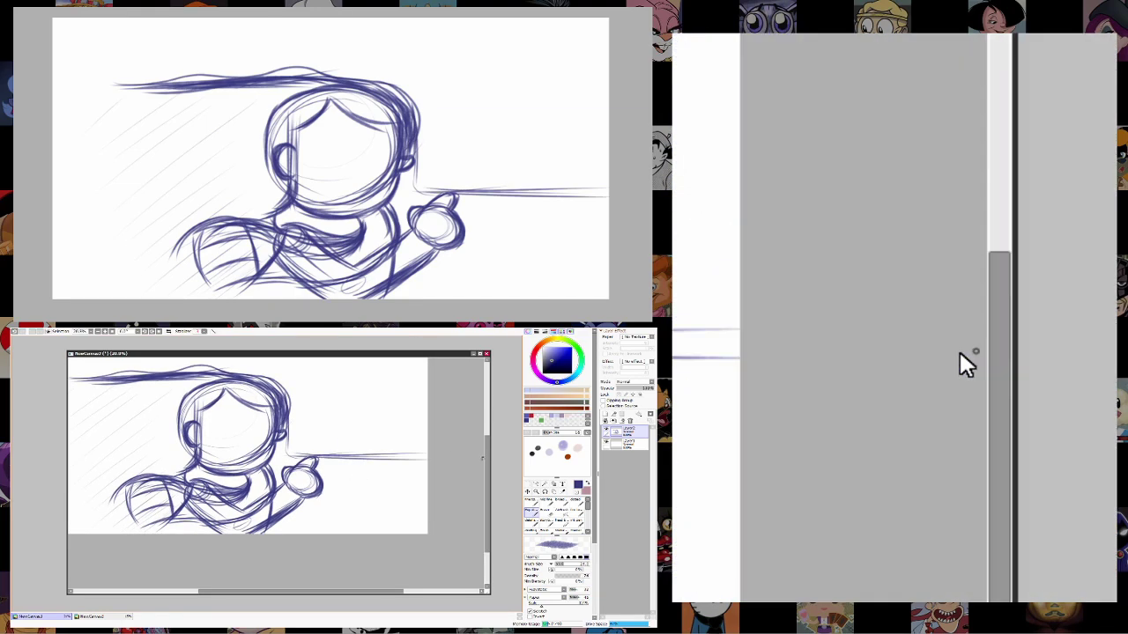
# Sketch a second, lower band of nearly horizontal lines from behind the raised hand to the canvas's right edge.
pyautogui.moveTo(315, 470); pyautogui.dragTo(440, 469)
pyautogui.moveTo(318, 477); pyautogui.dragTo(476, 475)
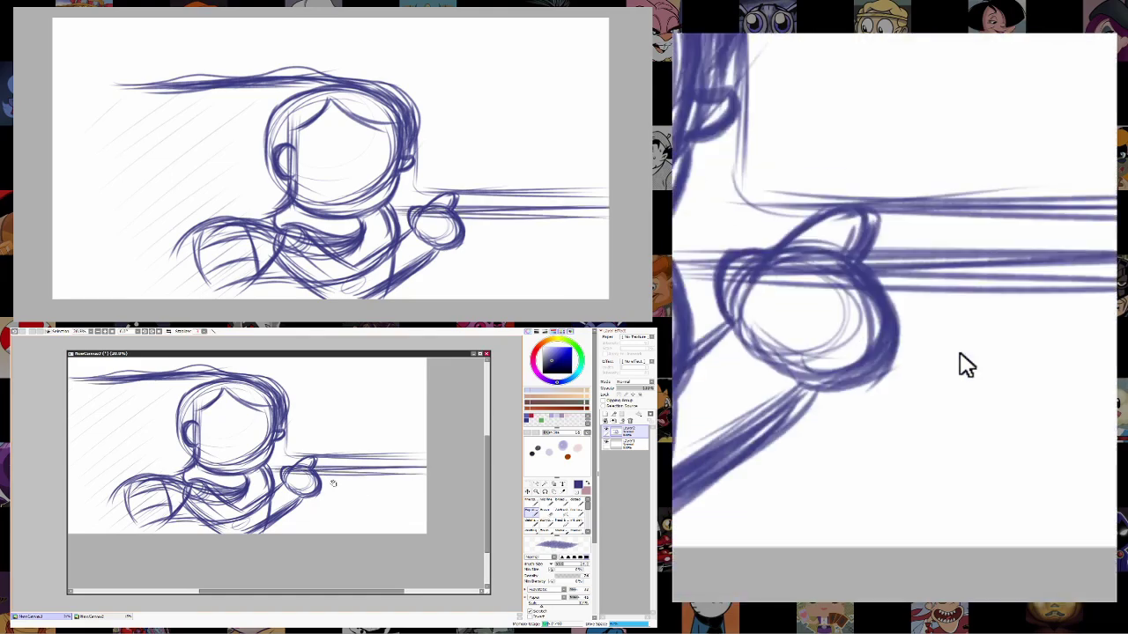
pyautogui.moveTo(304, 436); pyautogui.dragTo(320, 480)
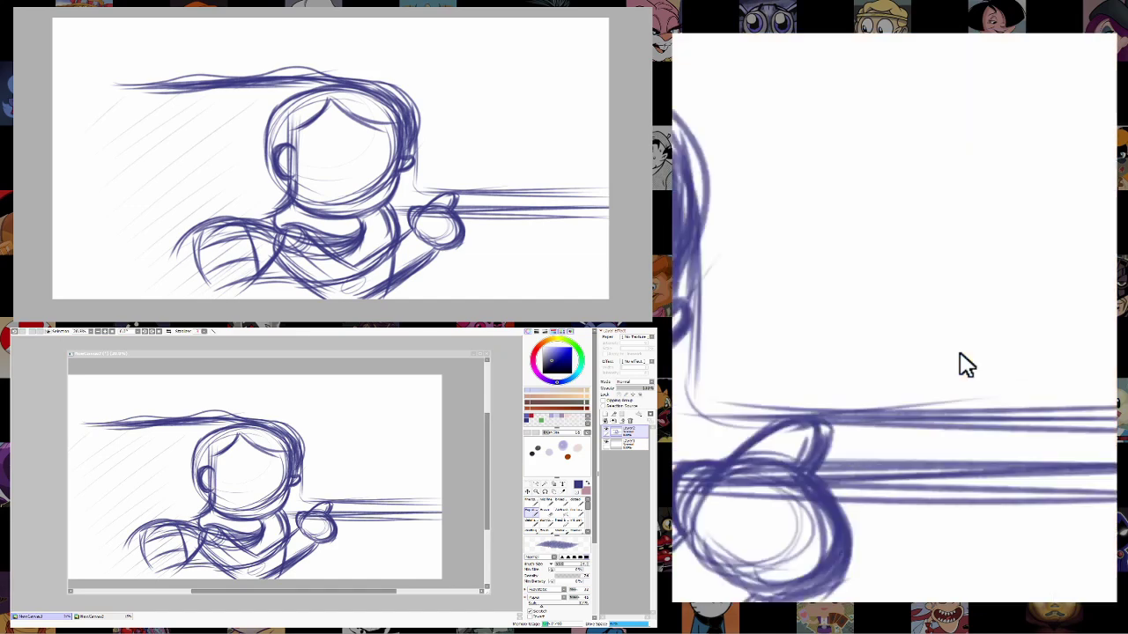
# Sketch a jagged mountain slope and rolling hills behind the raised hand, plus arched contours above the streaming hair.
pyautogui.click(339, 498)
pyautogui.moveTo(339, 491); pyautogui.dragTo(441, 387)
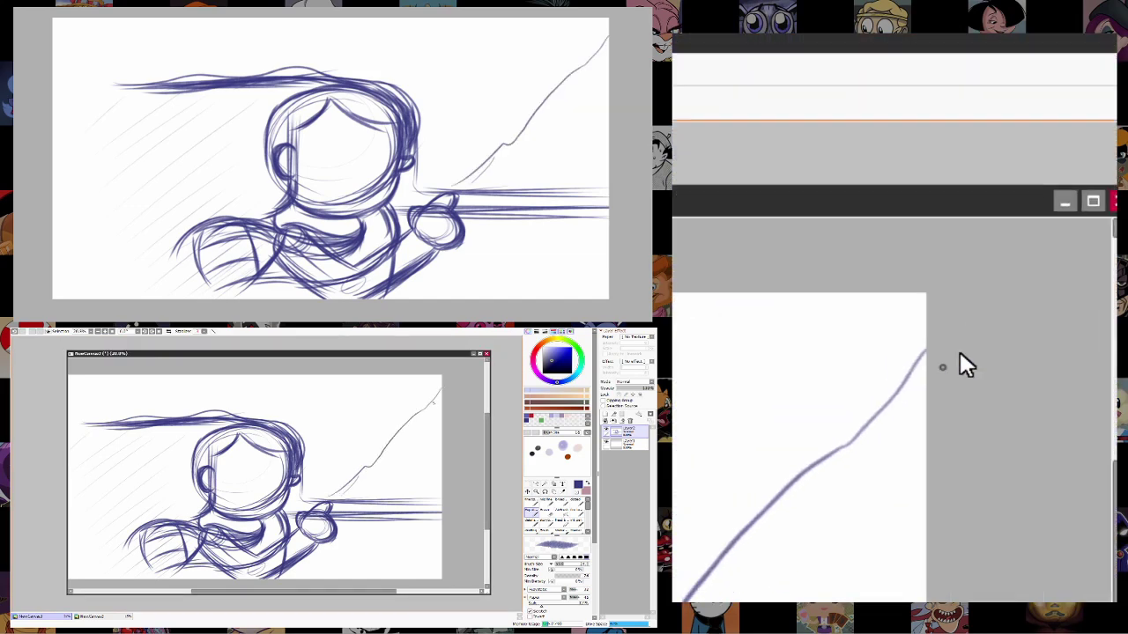
pyautogui.moveTo(310, 482)
pyautogui.mouseDown()
pyautogui.moveTo(365, 499)
pyautogui.moveTo(398, 485)
pyautogui.moveTo(434, 515)
pyautogui.mouseUp()
pyautogui.moveTo(146, 445)
pyautogui.mouseDown()
pyautogui.moveTo(177, 432)
pyautogui.moveTo(263, 444)
pyautogui.moveTo(230, 449)
pyautogui.moveTo(313, 438)
pyautogui.mouseUp()
pyautogui.moveTo(232, 445); pyautogui.dragTo(274, 433)
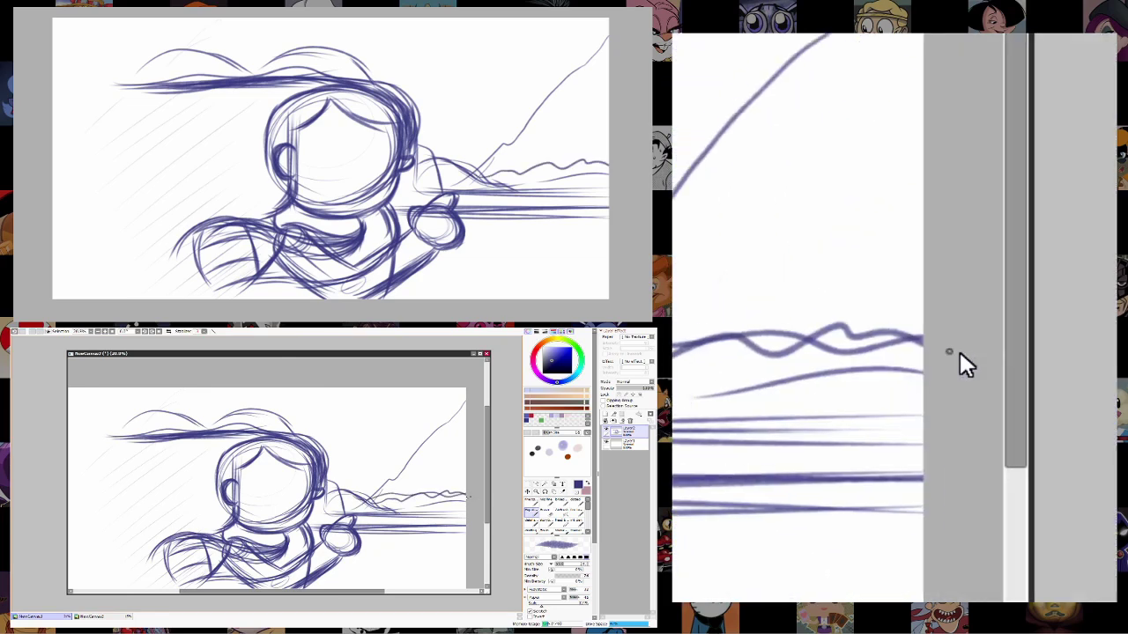
# Add more wavy hill ridges on the horizon with a "Green" note beneath, and a jagged snow line near the mountain's peak.
pyautogui.moveTo(418, 503); pyautogui.dragTo(442, 502)
pyautogui.scroll(2, 436, 502)
pyautogui.moveTo(434, 461); pyautogui.dragTo(434, 454)
pyautogui.scroll(-2, 445, 445)
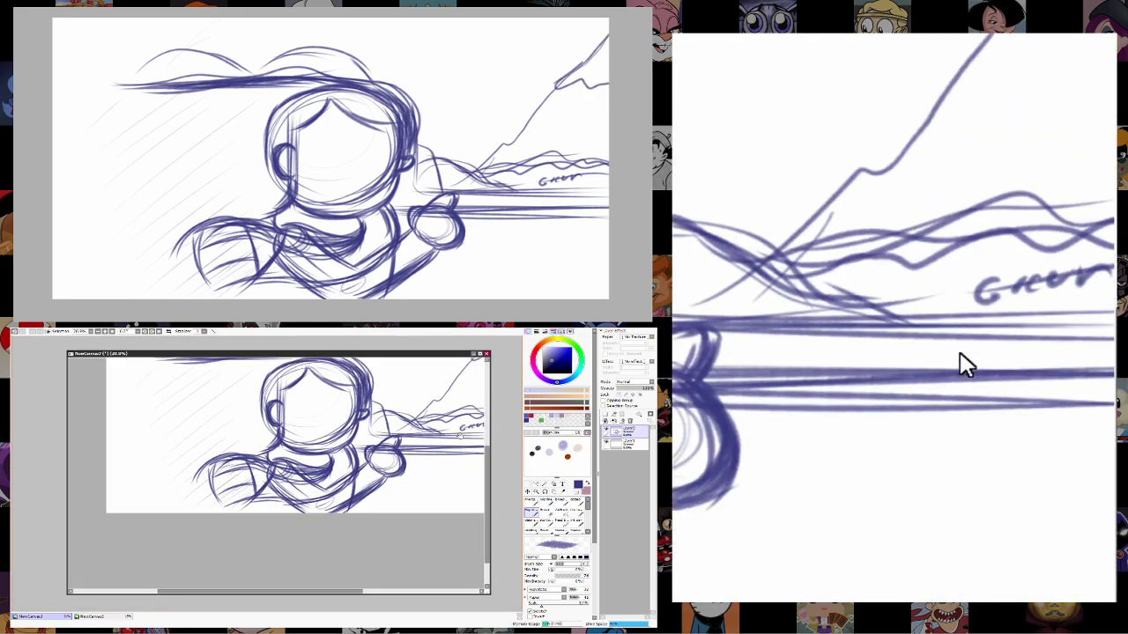
# Sketch small puffy, cloud-like shapes in the gap between the jaw and the raised hand.
pyautogui.scroll(1, 414, 494)
pyautogui.scroll(1, 380, 527)
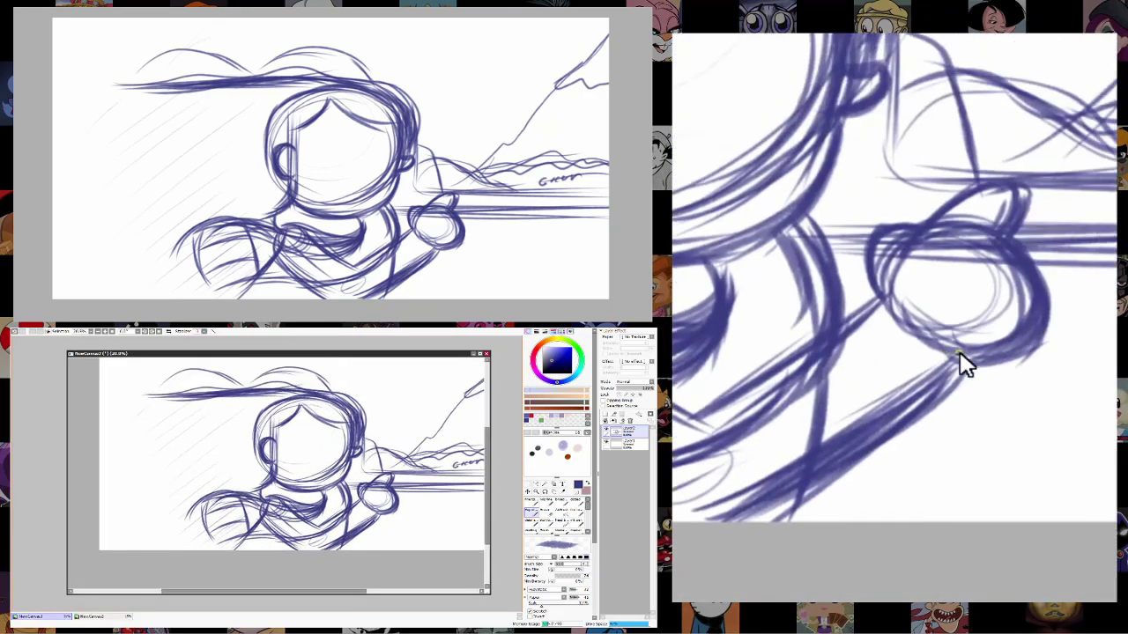
pyautogui.scroll(-1, 378, 518)
pyautogui.scroll(2, 388, 541)
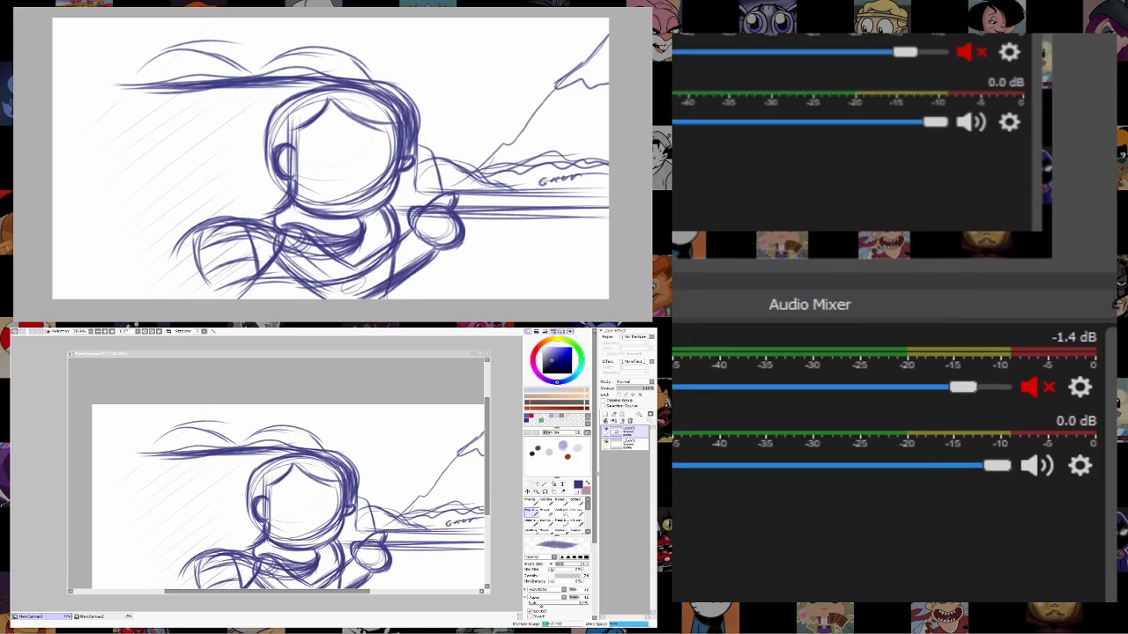
pyautogui.moveTo(279, 476); pyautogui.dragTo(228, 426)
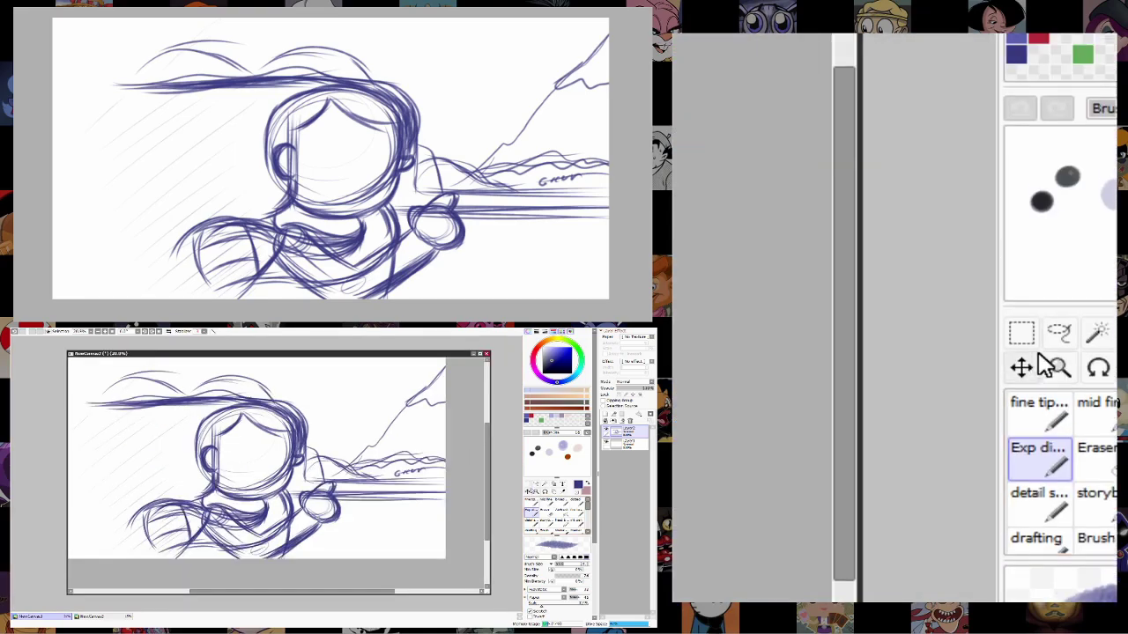
pyautogui.keyDown('ctrl'); pyautogui.click(394, 505); pyautogui.keyUp('ctrl')
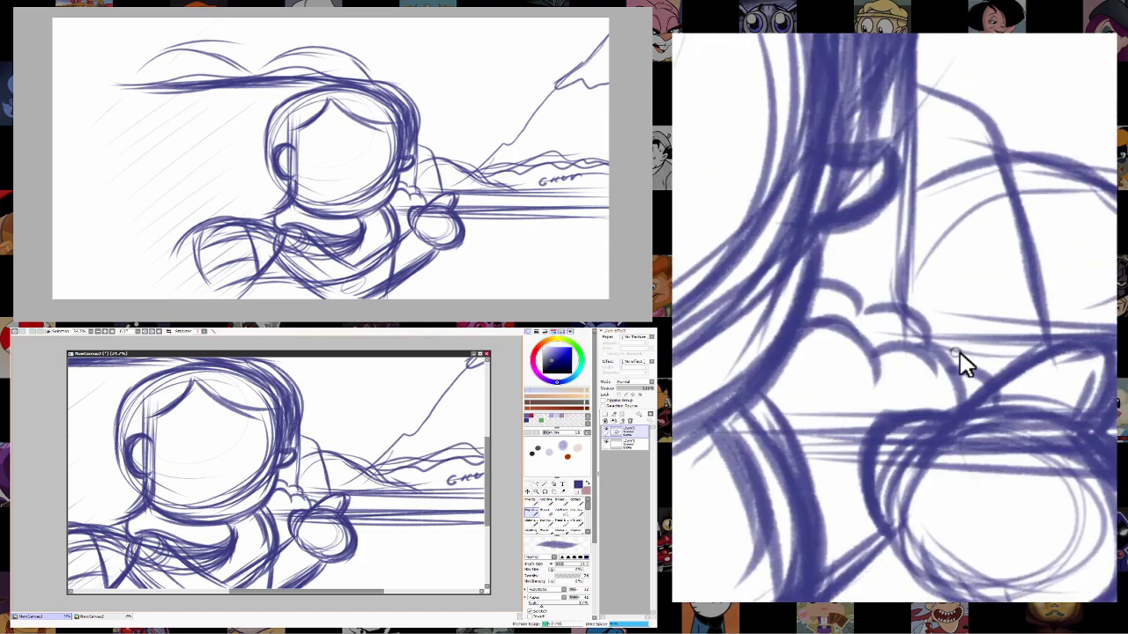
pyautogui.moveTo(279, 474); pyautogui.dragTo(296, 522)
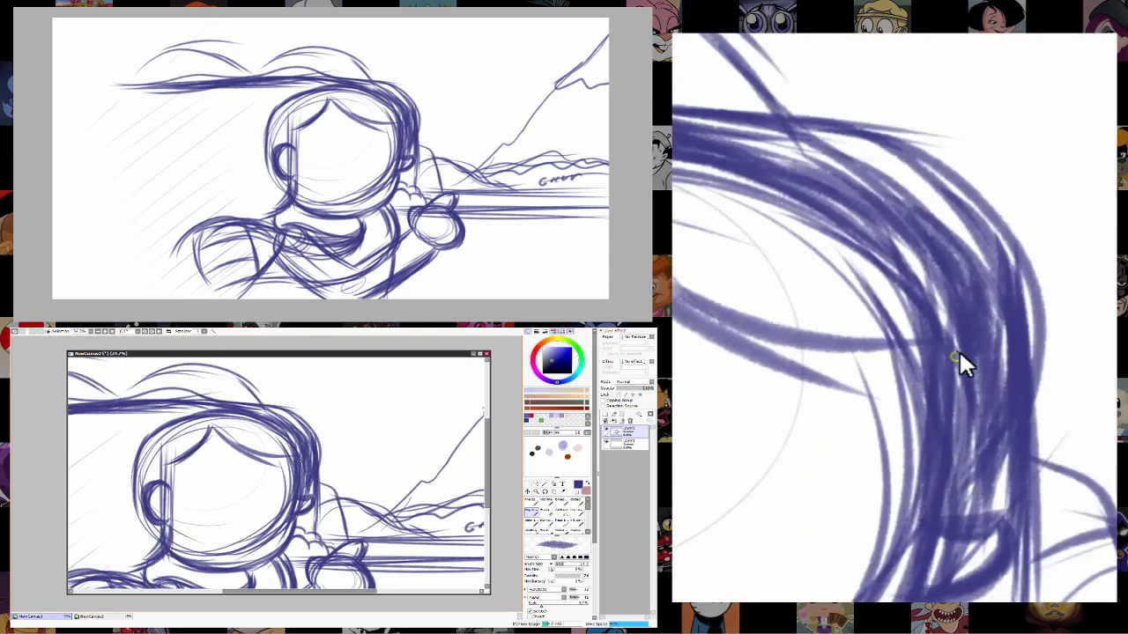
# Draw a curved hair lock from the parting down the face's left side towards the ear, using the reference image.
pyautogui.moveTo(169, 448); pyautogui.dragTo(235, 453)
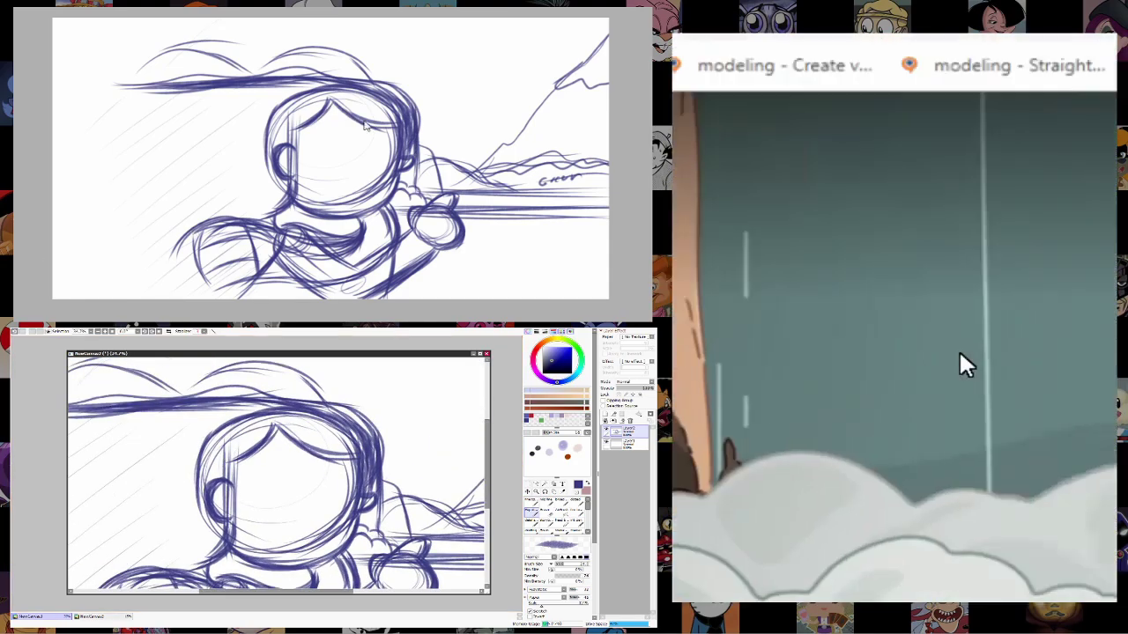
pyautogui.click(966, 365)
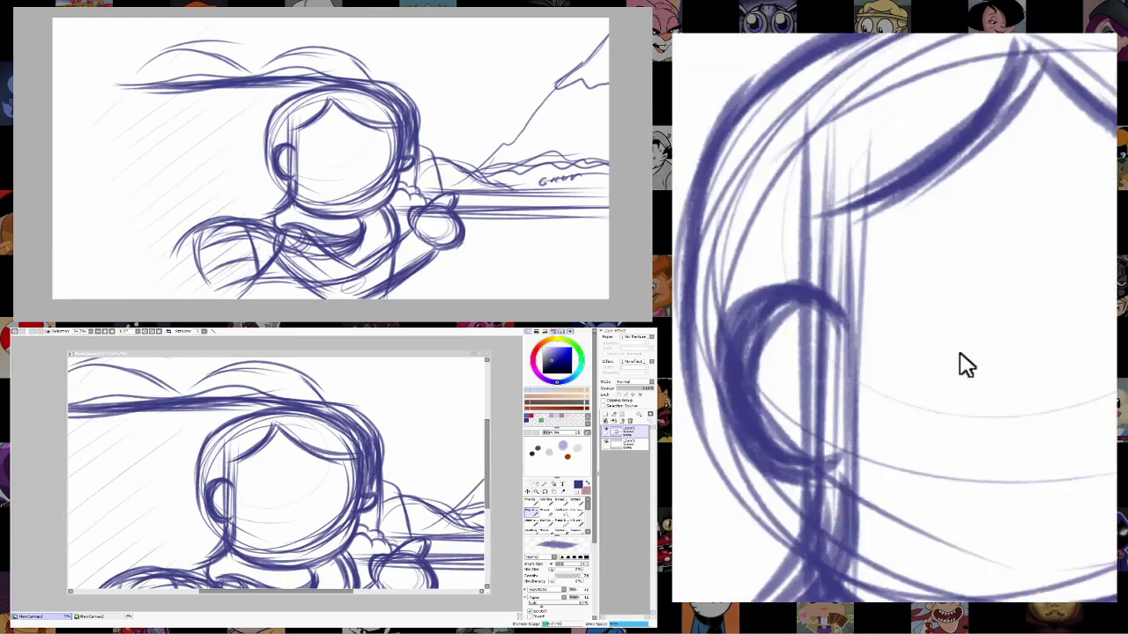
pyautogui.click(265, 499)
pyautogui.scroll(1, 269, 459)
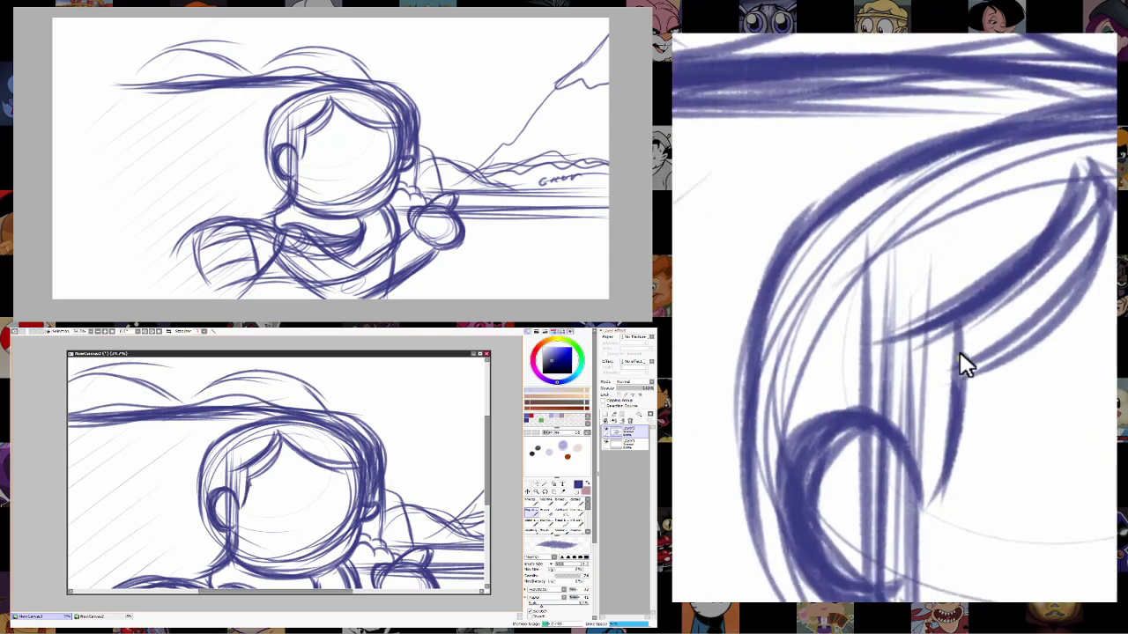
# Erase the overlapping construction lines of the head from the left-hand outline over the crown to the right-hand ear.
pyautogui.moveTo(251, 538); pyautogui.dragTo(353, 449)
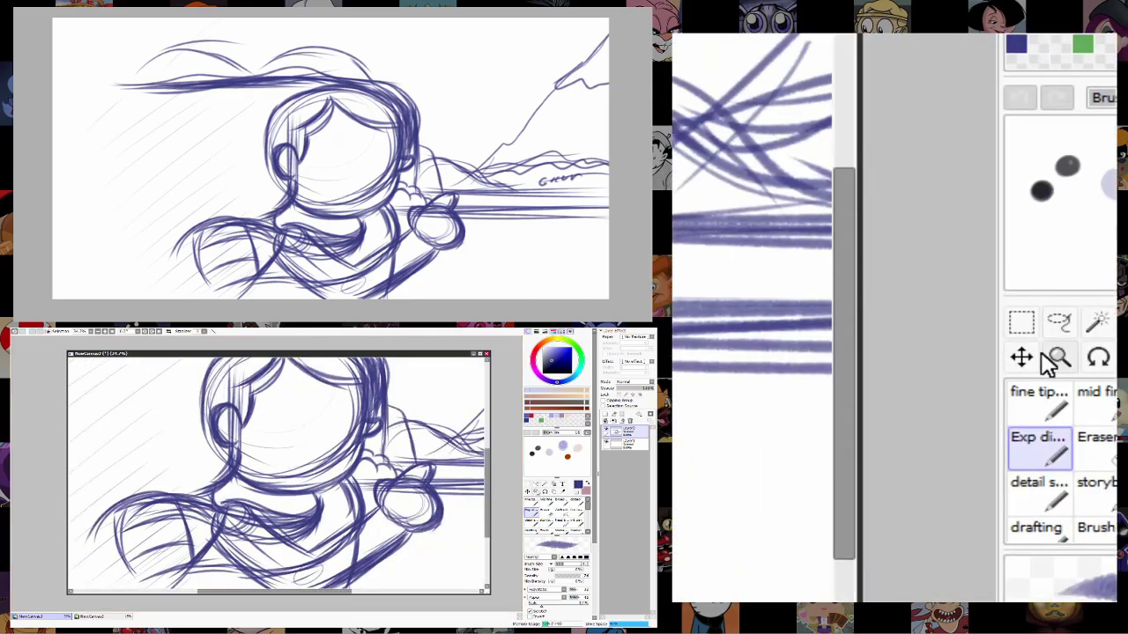
pyautogui.click(535, 492)
pyautogui.moveTo(423, 528)
pyautogui.mouseDown()
pyautogui.moveTo(397, 529)
pyautogui.moveTo(428, 520)
pyautogui.mouseUp()
pyautogui.press('n')
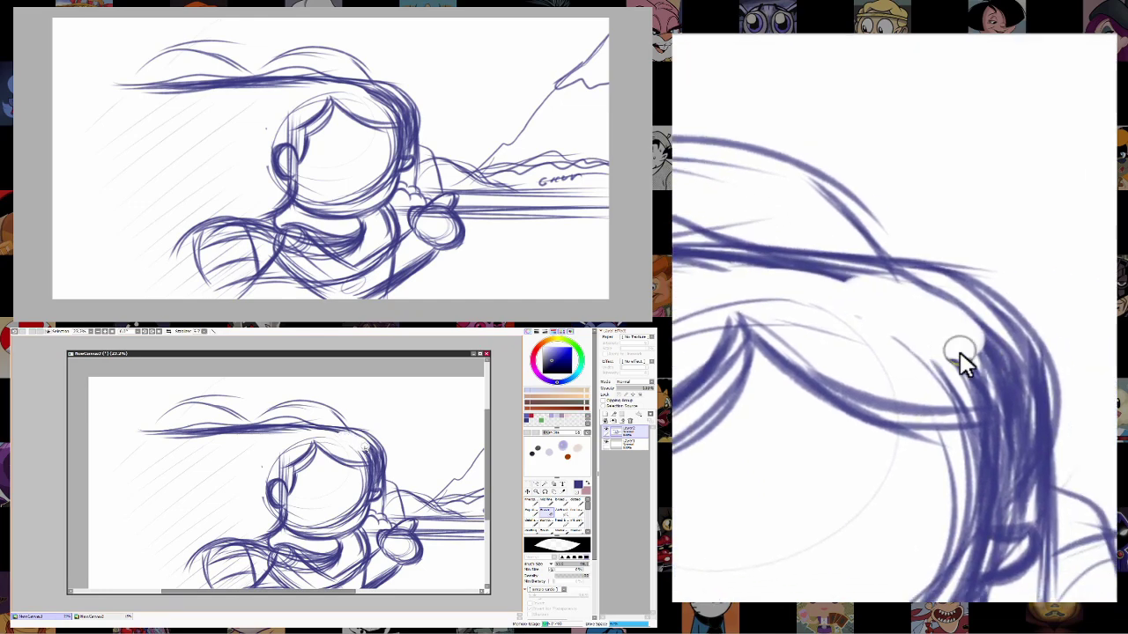
pyautogui.hotkey('ctrl', 'z')
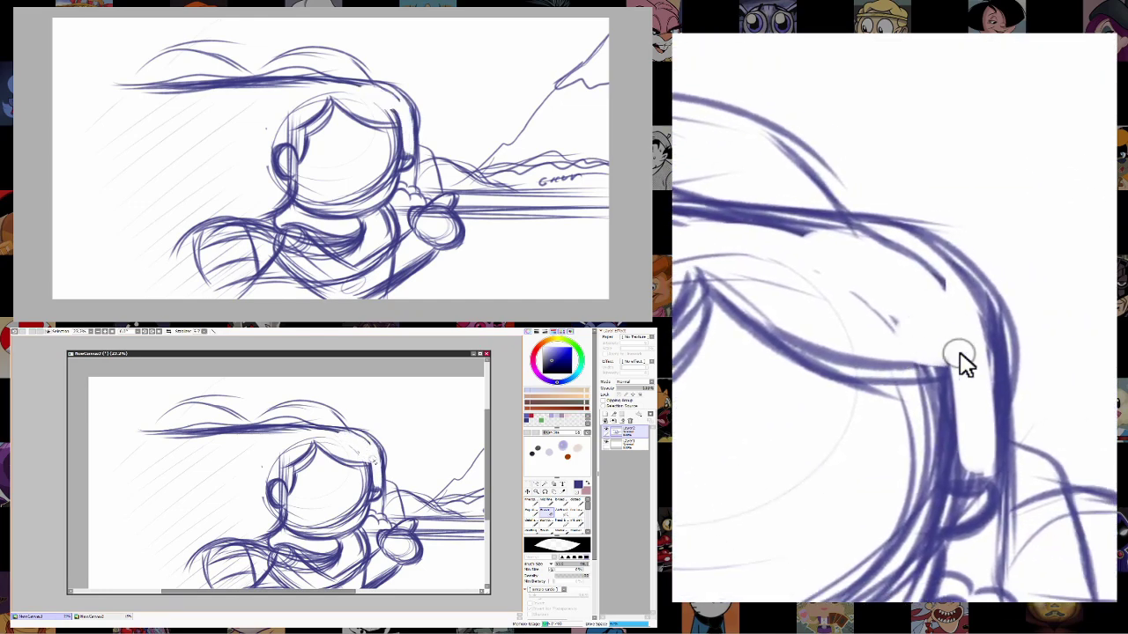
pyautogui.scroll(-3, 966, 367)
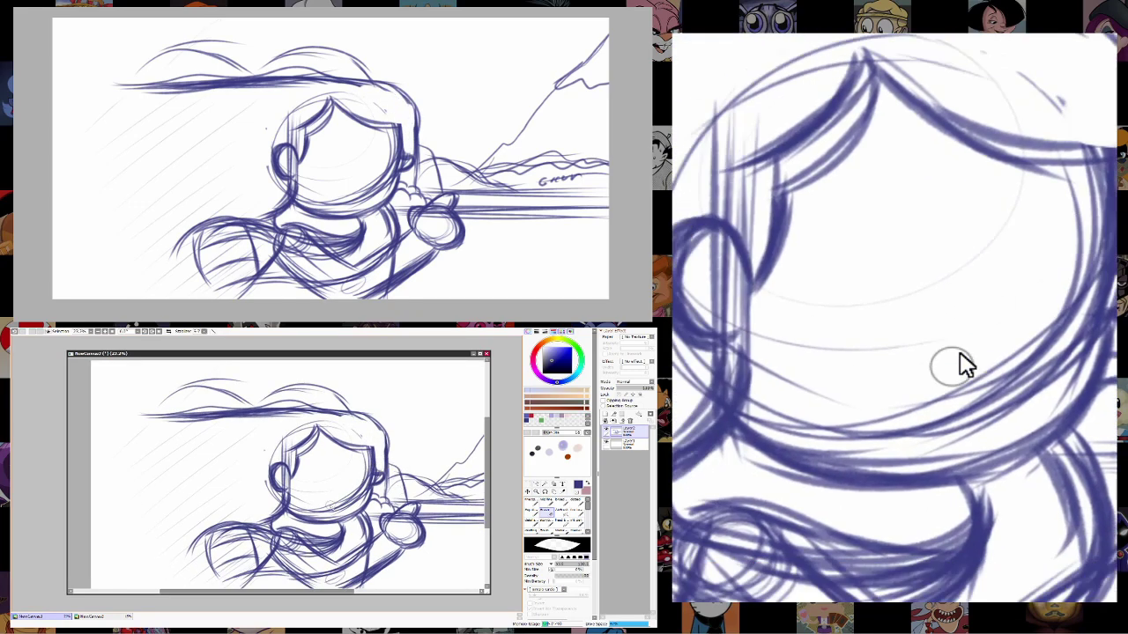
# Enlarge the whole sketch with a free transform so the figure fills more of the canvas, and apply it.
pyautogui.scroll(-2, 966, 366)
pyautogui.hotkey('ctrl', 't')
pyautogui.moveTo(199, 414); pyautogui.dragTo(161, 408)
pyautogui.moveTo(410, 485); pyautogui.dragTo(418, 489)
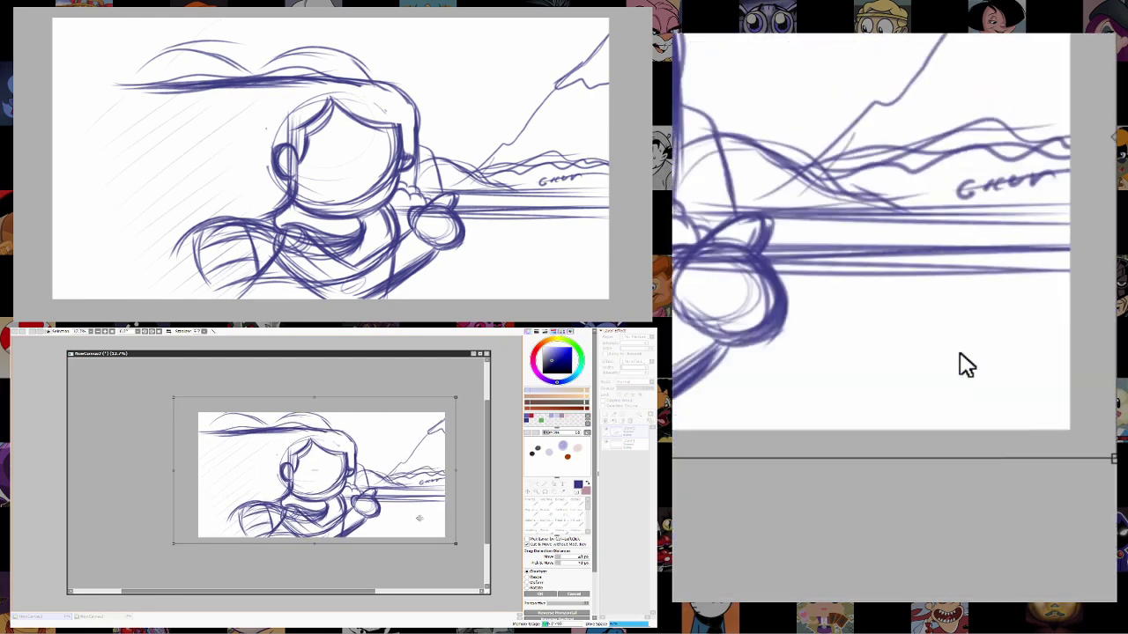
pyautogui.press('Return')
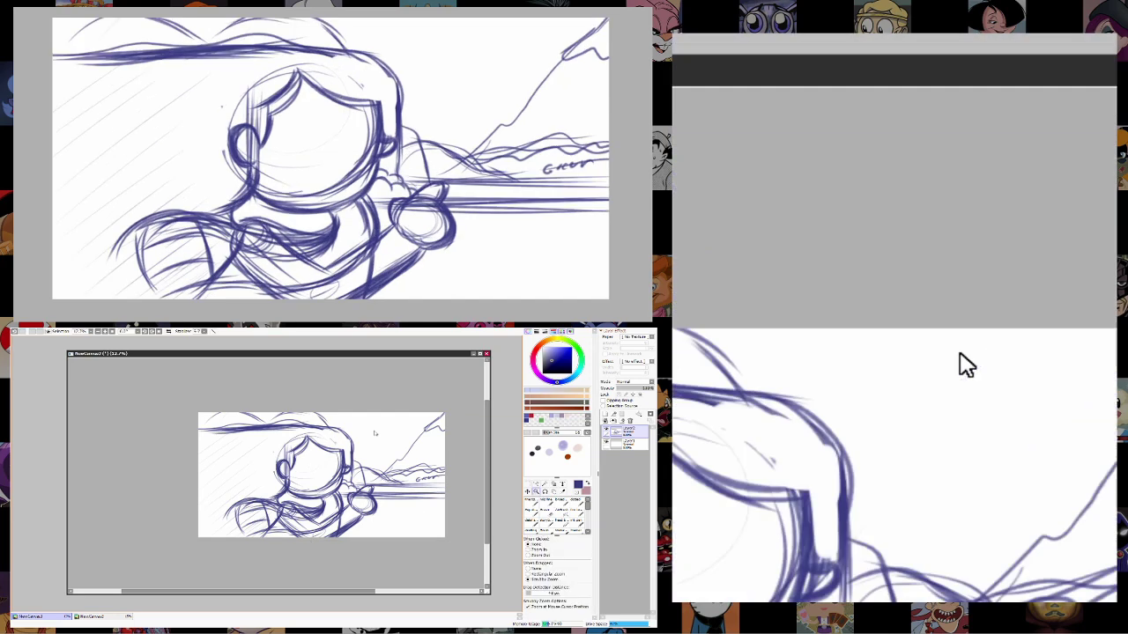
# Add a new layer and outline the background behind the head, below the streaming hair, with a freeform lasso selection.
pyautogui.click(535, 490)
pyautogui.click(361, 501)
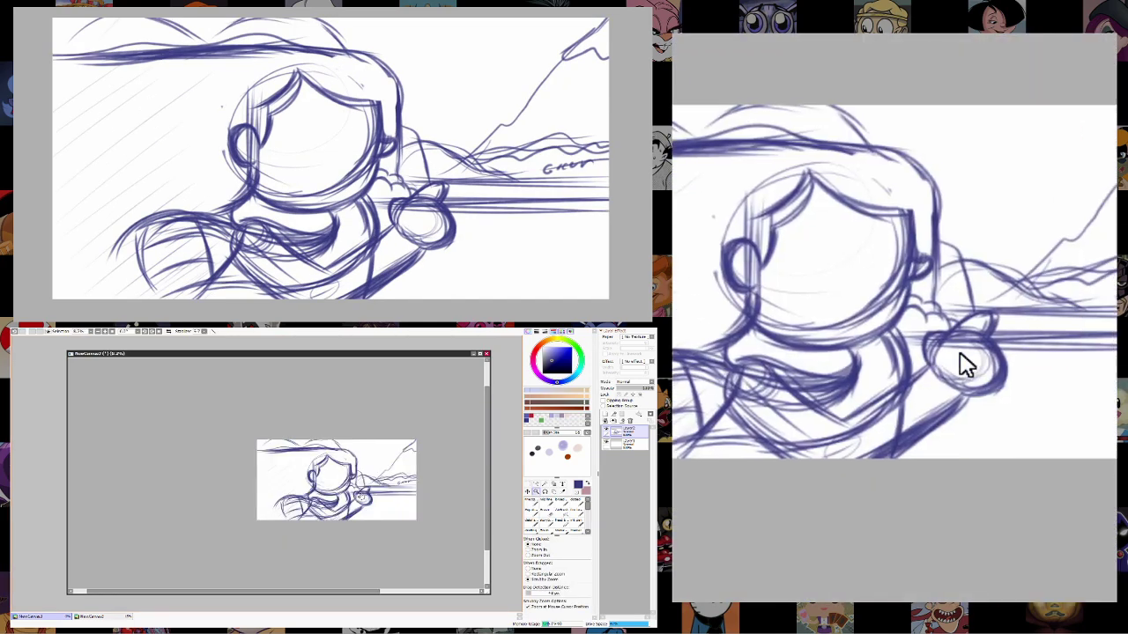
pyautogui.click(361, 500)
pyautogui.click(553, 509)
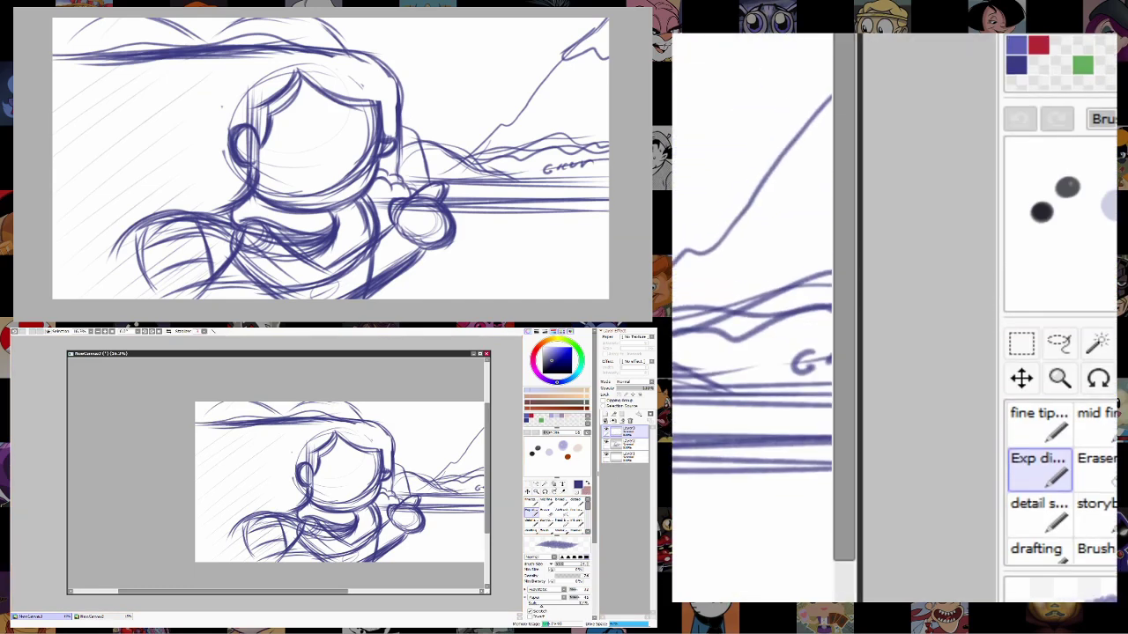
pyautogui.click(536, 483)
pyautogui.moveTo(308, 429)
pyautogui.mouseDown()
pyautogui.moveTo(304, 476)
pyautogui.moveTo(244, 514)
pyautogui.moveTo(282, 560)
pyautogui.moveTo(245, 582)
pyautogui.moveTo(190, 493)
pyautogui.moveTo(203, 423)
pyautogui.moveTo(304, 427)
pyautogui.mouseUp()
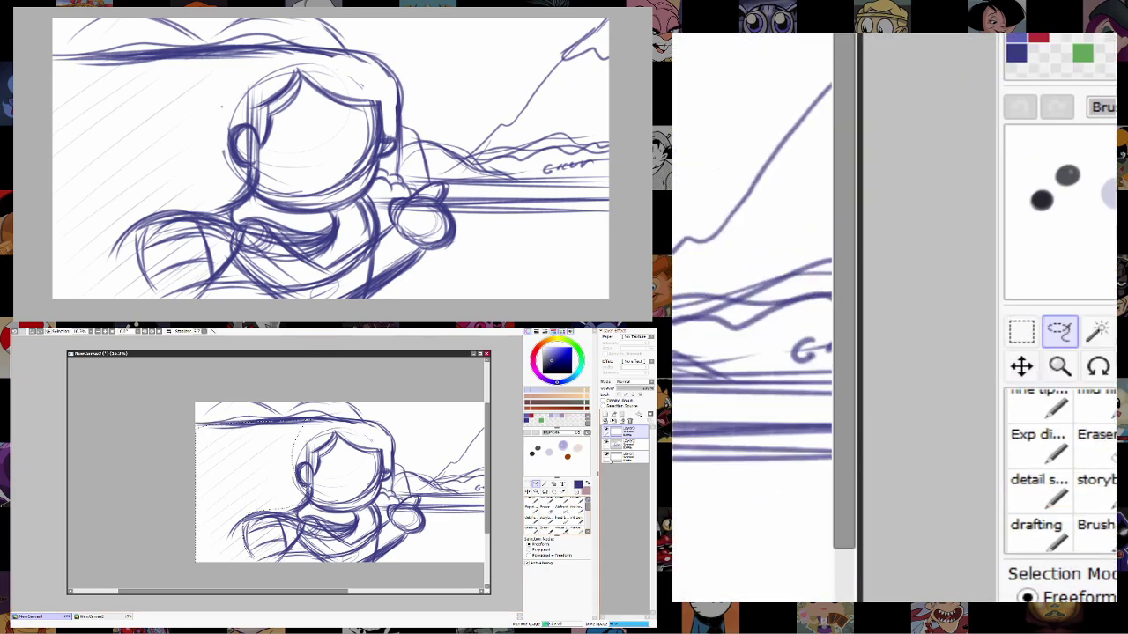
# Fill the selected background with a straight dark-blue gradient fading from the lower-left corner towards the head, and lower its layer's opacity.
pyautogui.scroll(2, 548, 512)
pyautogui.click(526, 526)
pyautogui.moveTo(185, 561); pyautogui.dragTo(280, 490)
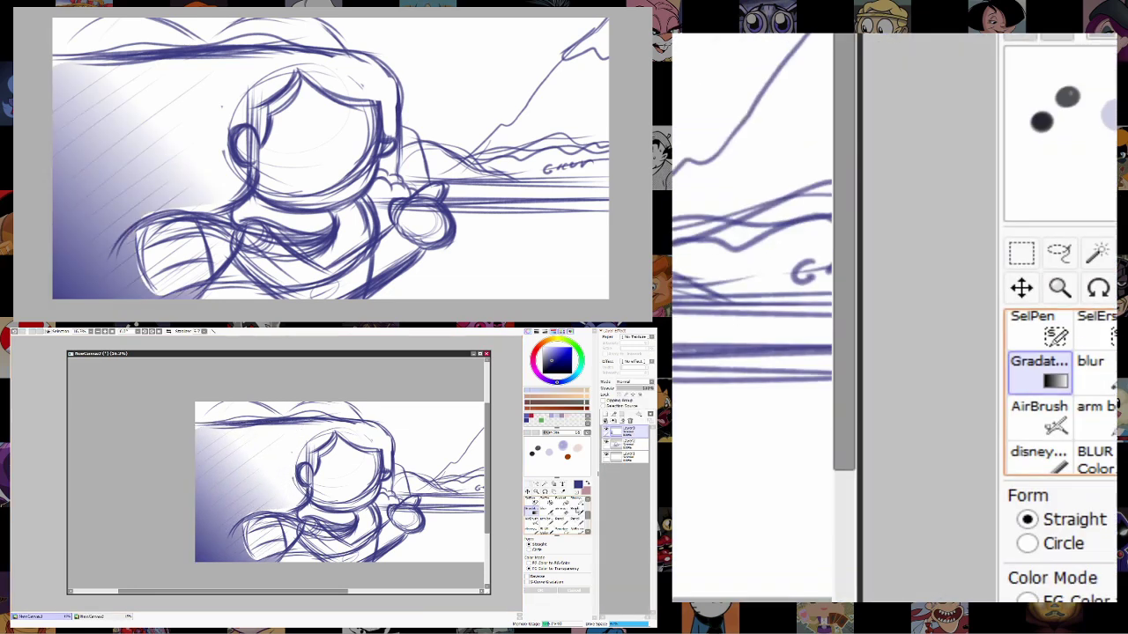
pyautogui.click(534, 484)
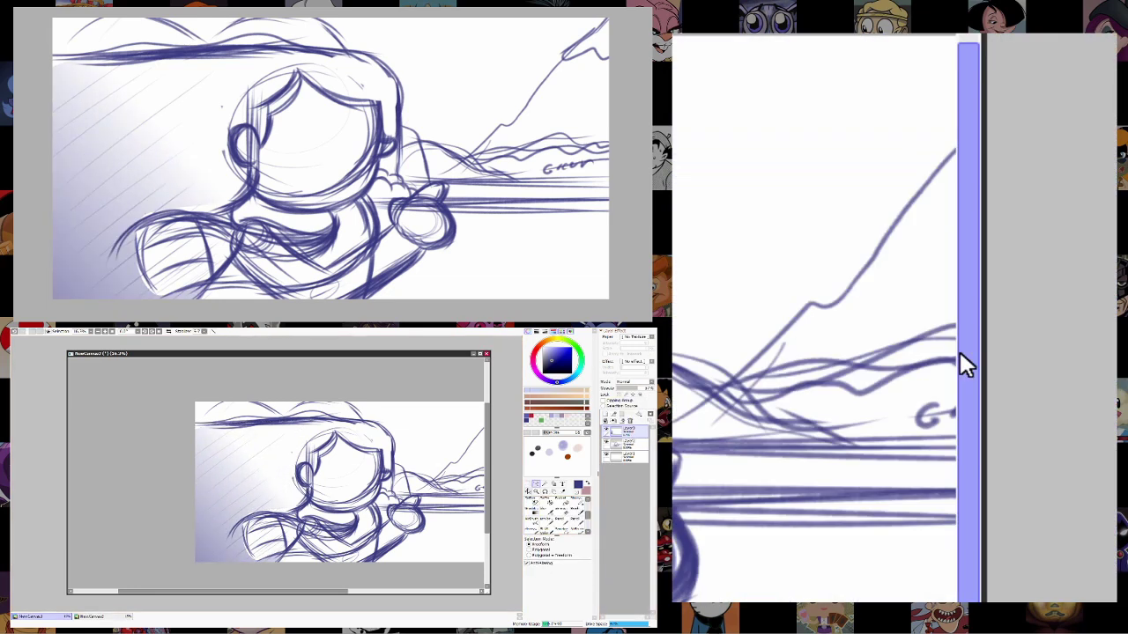
pyautogui.moveTo(485, 476); pyautogui.dragTo(413, 527)
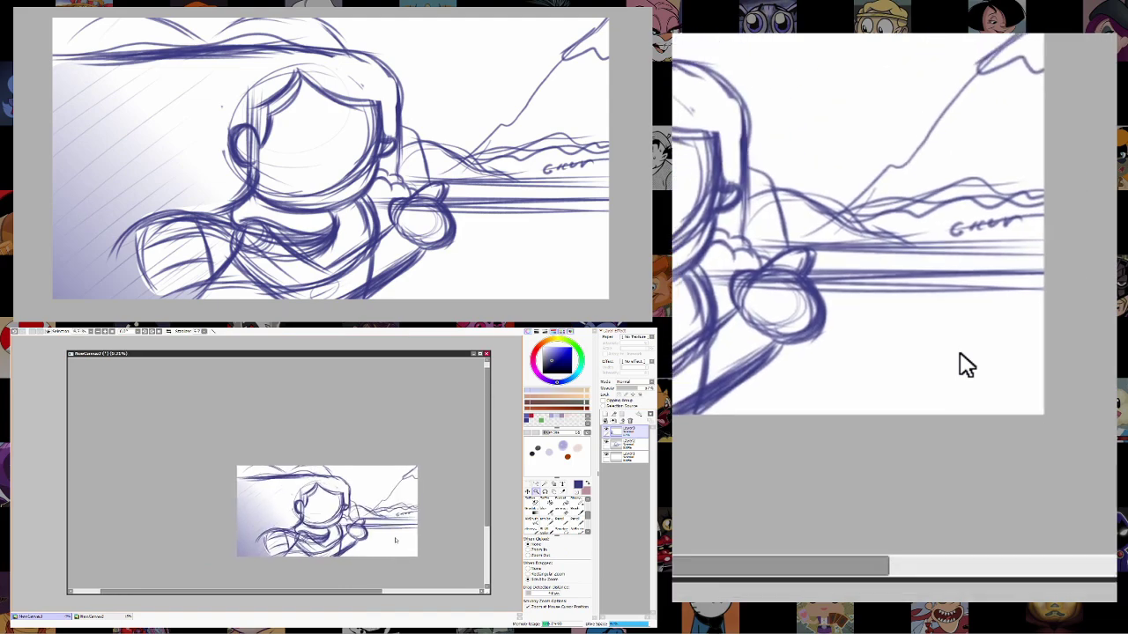
# On the sketch layer, draw a large rounded rock, a smaller one and a wavy ground line in the canvas's lower-right area.
pyautogui.click(397, 544)
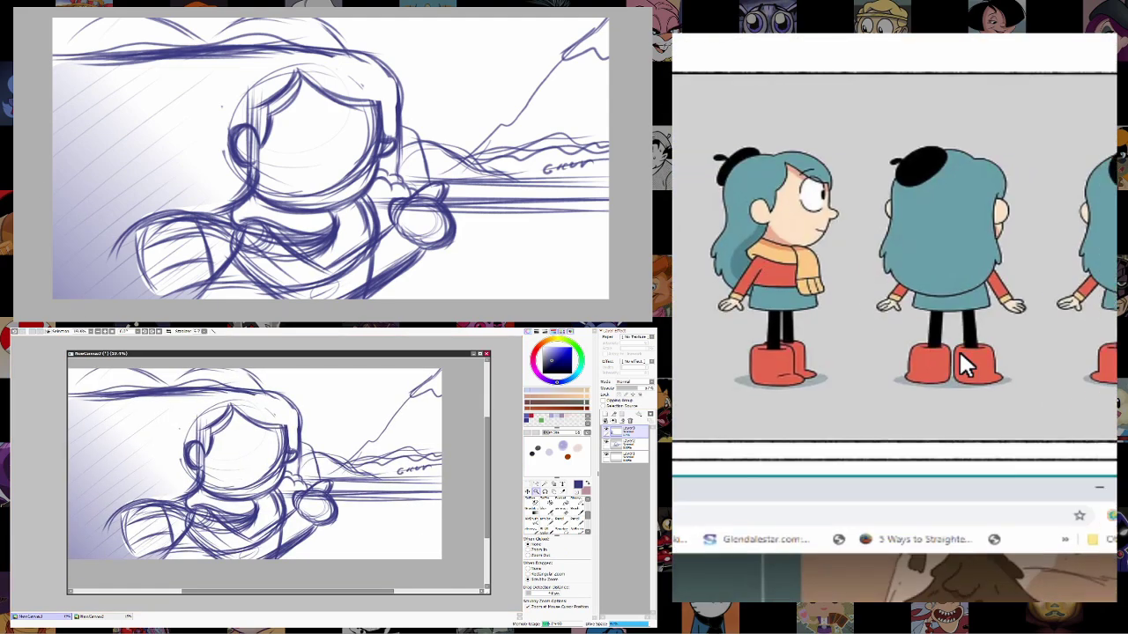
pyautogui.click(967, 366)
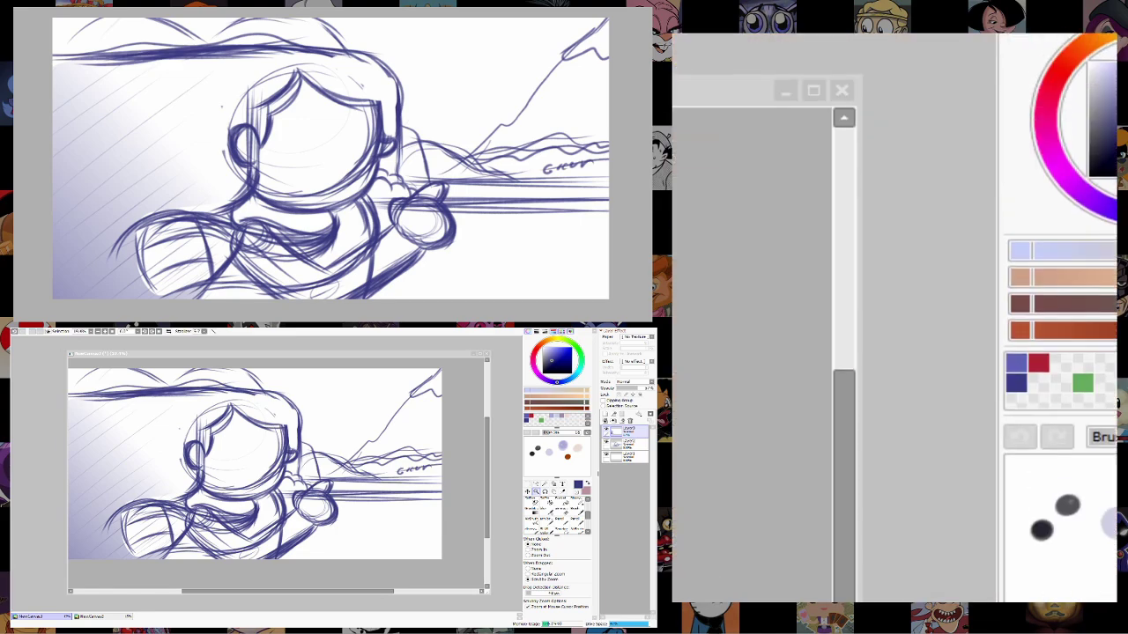
pyautogui.click(535, 520)
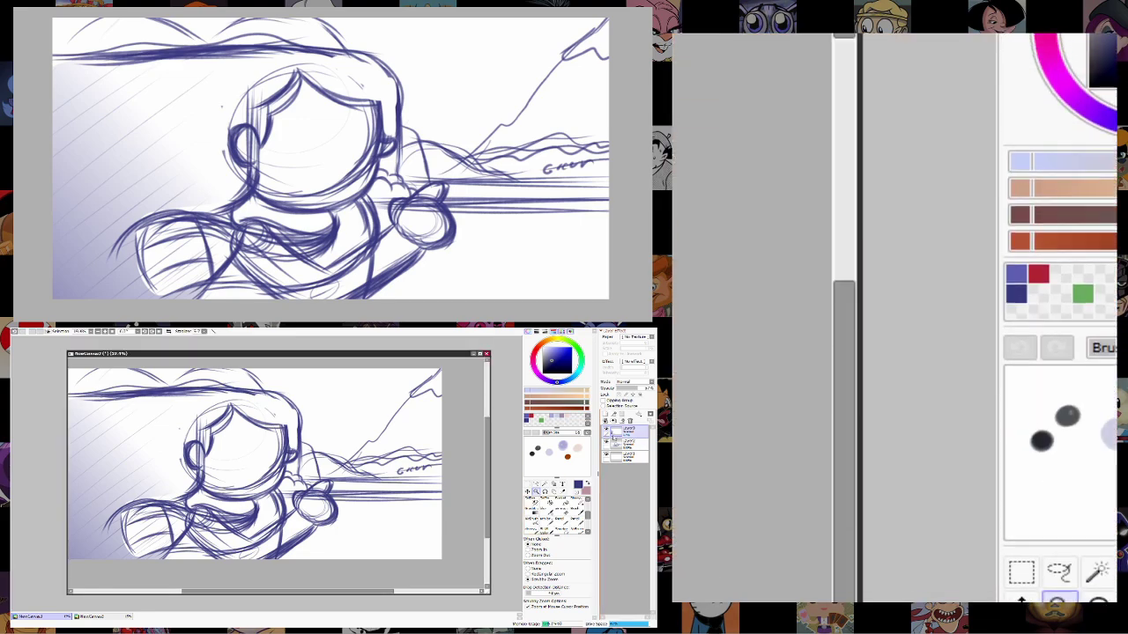
pyautogui.scroll(2, 543, 509)
pyautogui.click(531, 513)
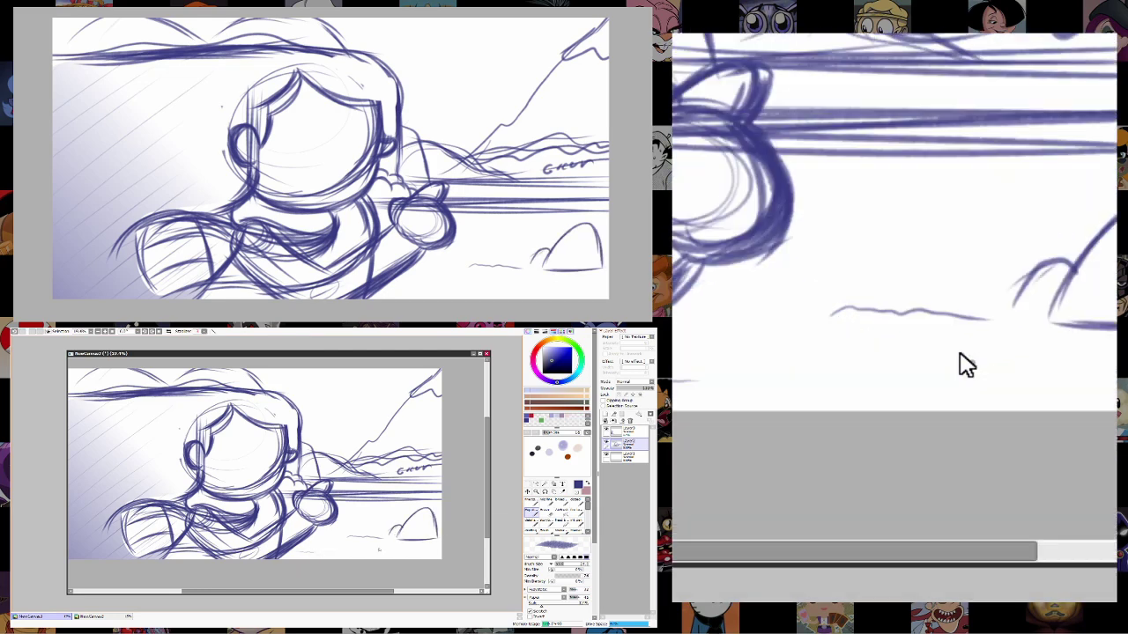
# Sketch a steep diagonal slope across the canvas's lower-right corner and line it with jagged pine trees.
pyautogui.moveTo(439, 509)
pyautogui.mouseDown()
pyautogui.moveTo(375, 560)
pyautogui.moveTo(443, 485)
pyautogui.moveTo(377, 545)
pyautogui.mouseUp()
pyautogui.hotkey('ctrl', 'z')
pyautogui.scroll(-1, 442, 485)
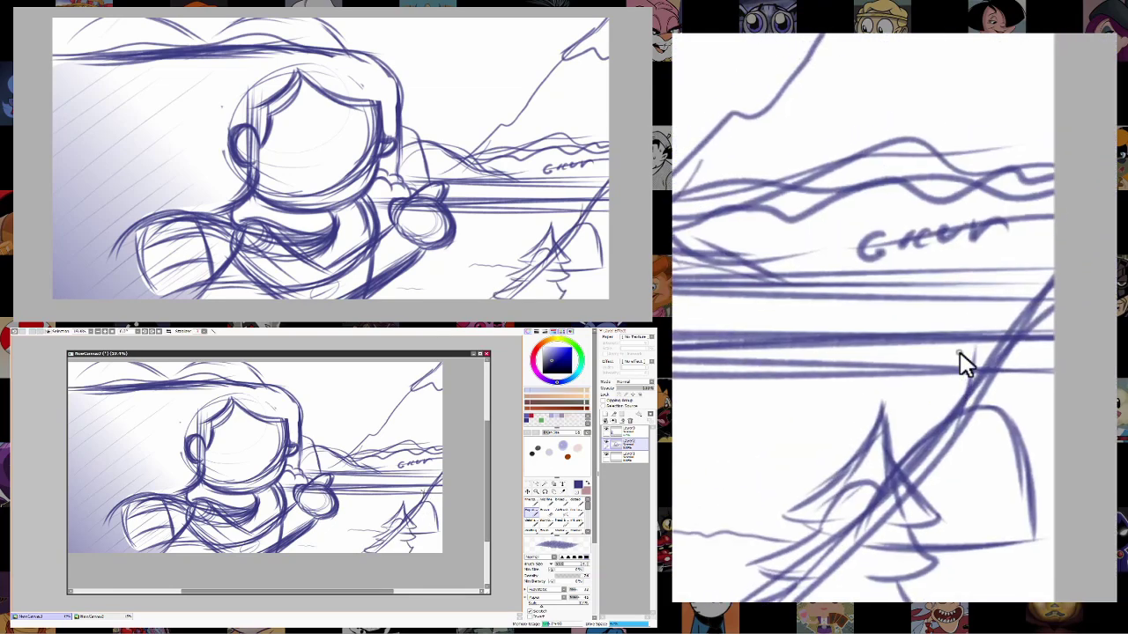
pyautogui.moveTo(413, 518)
pyautogui.mouseDown()
pyautogui.moveTo(416, 493)
pyautogui.moveTo(425, 516)
pyautogui.mouseUp()
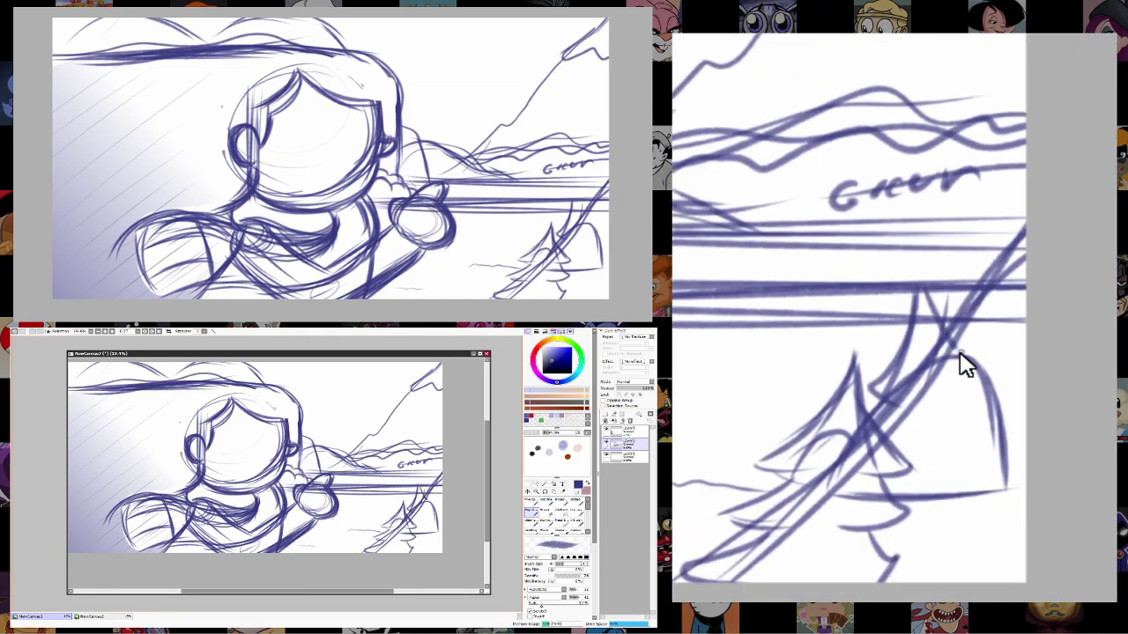
pyautogui.scroll(-1, 422, 526)
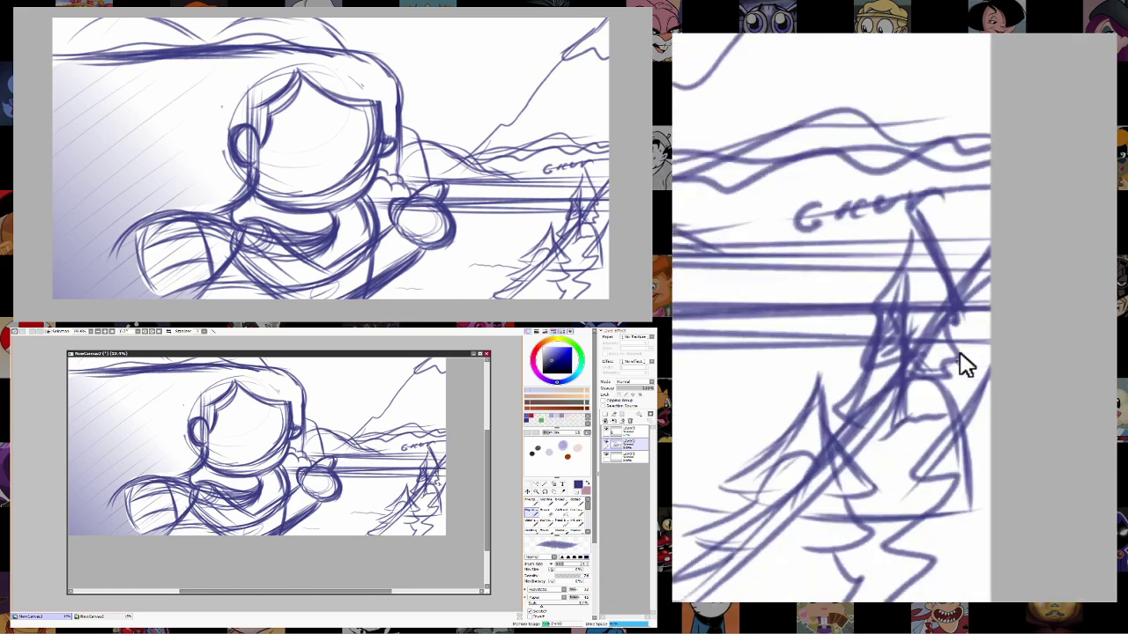
# Sketch a small pointed treetop at the canvas's lower edge and several rounded rocks between the hand and the pine trees.
pyautogui.scroll(-2, 440, 487)
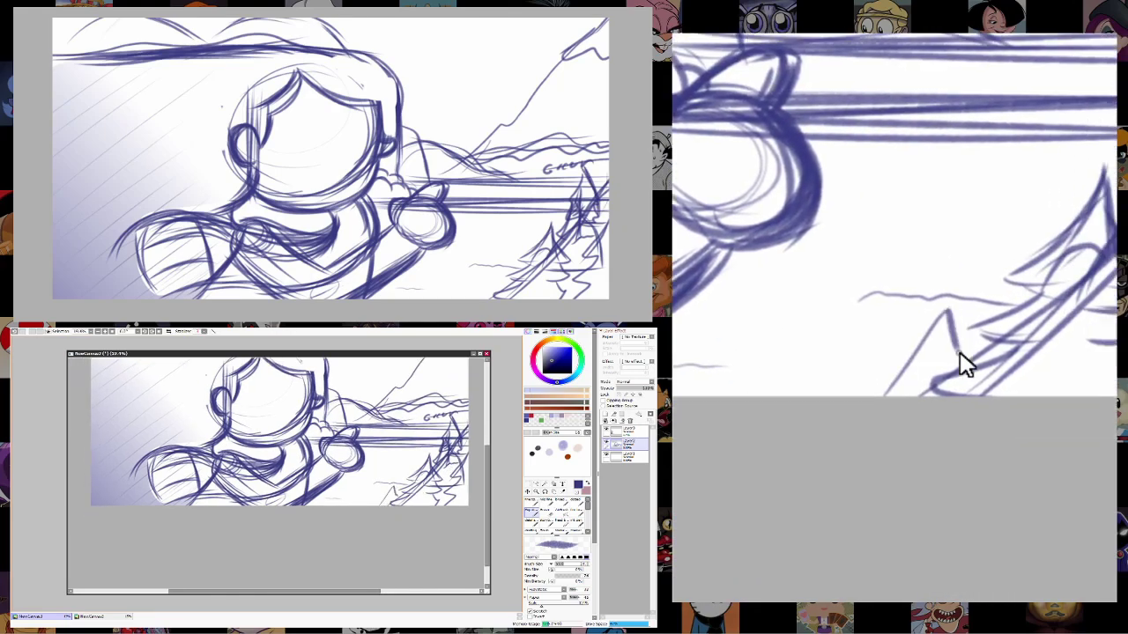
pyautogui.scroll(2, 441, 495)
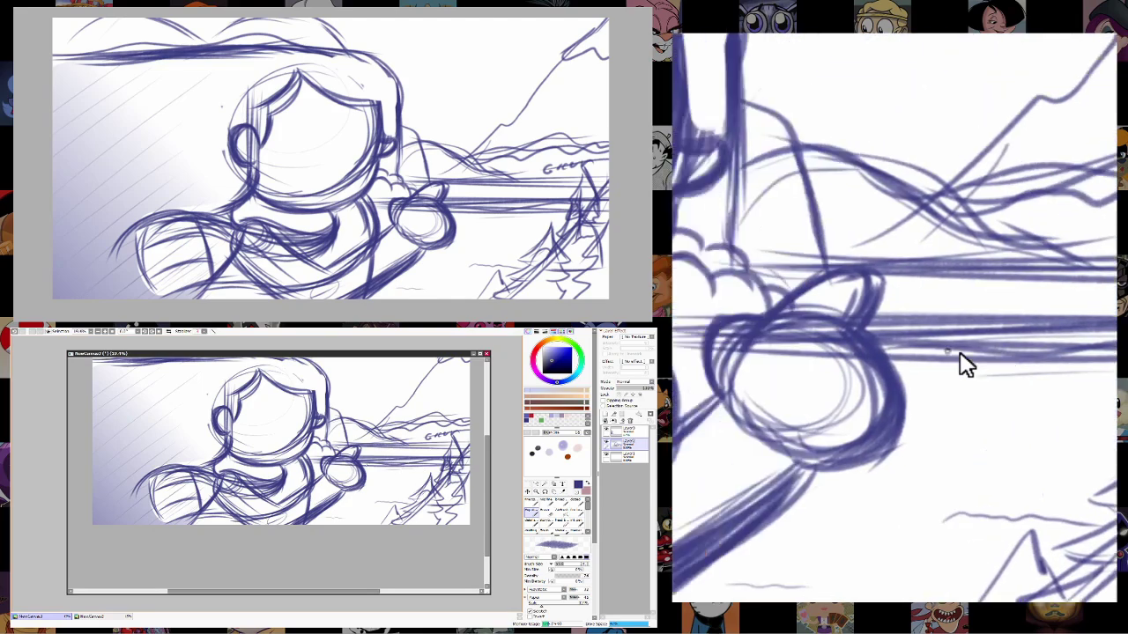
pyautogui.scroll(-1, 352, 505)
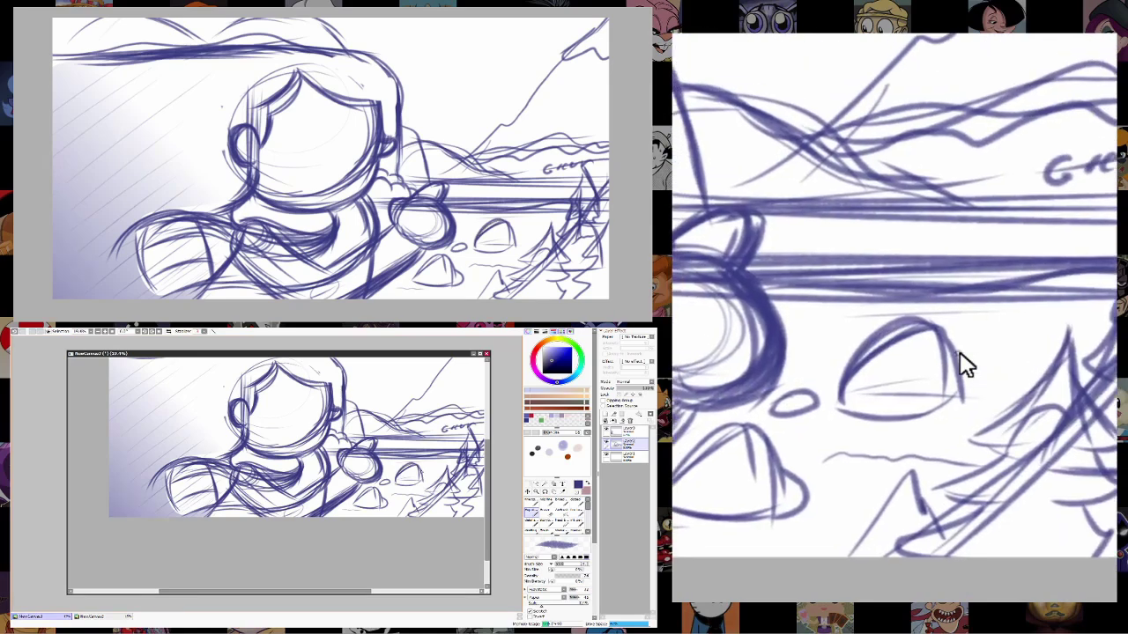
# Sketch a large rounded mountain labelled "Faint" between the head and the slope, and flat-bottomed clouds in the sky above it.
pyautogui.scroll(5, 965, 364)
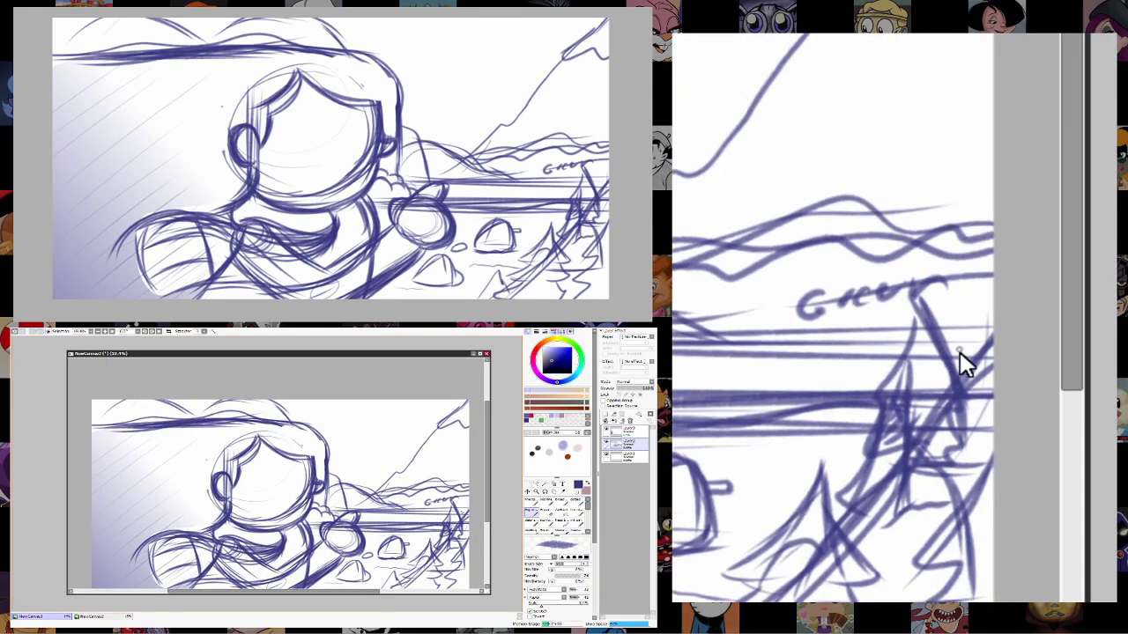
pyautogui.moveTo(423, 66)
pyautogui.mouseDown()
pyautogui.moveTo(462, 55)
pyautogui.moveTo(502, 123)
pyautogui.mouseUp()
pyautogui.moveTo(344, 451)
pyautogui.mouseDown()
pyautogui.moveTo(343, 461)
pyautogui.moveTo(368, 456)
pyautogui.mouseUp()
pyautogui.scroll(2, 364, 480)
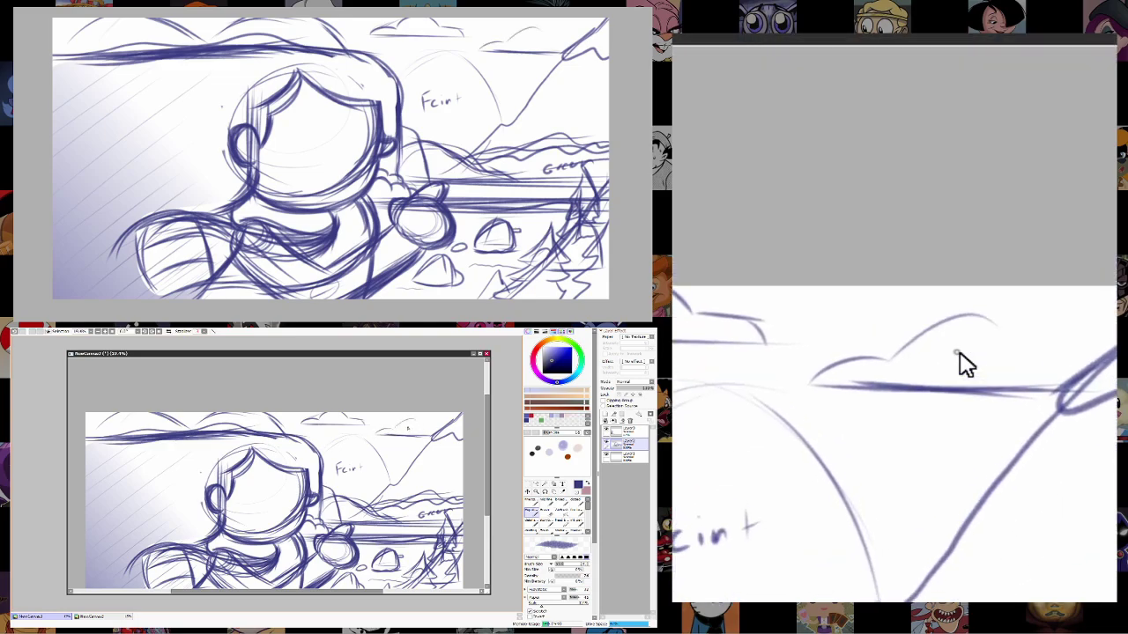
pyautogui.scroll(-2, 291, 484)
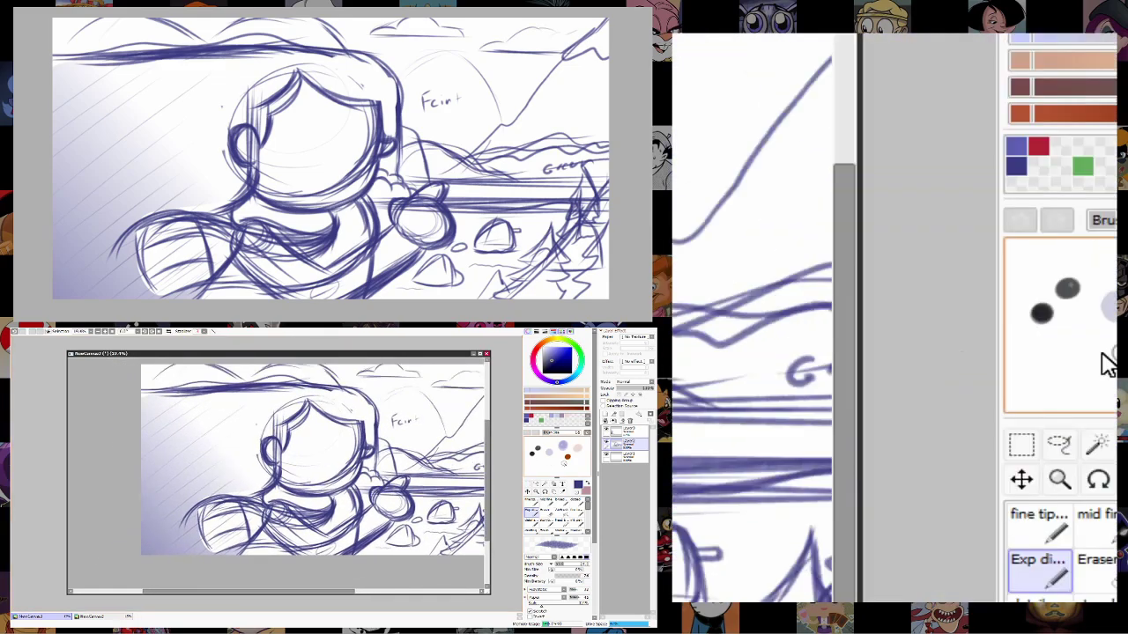
# On a new layer, sketch a large round eye with a narrow oval pupil on the face, beside the smaller ear.
pyautogui.scroll(2, 482, 493)
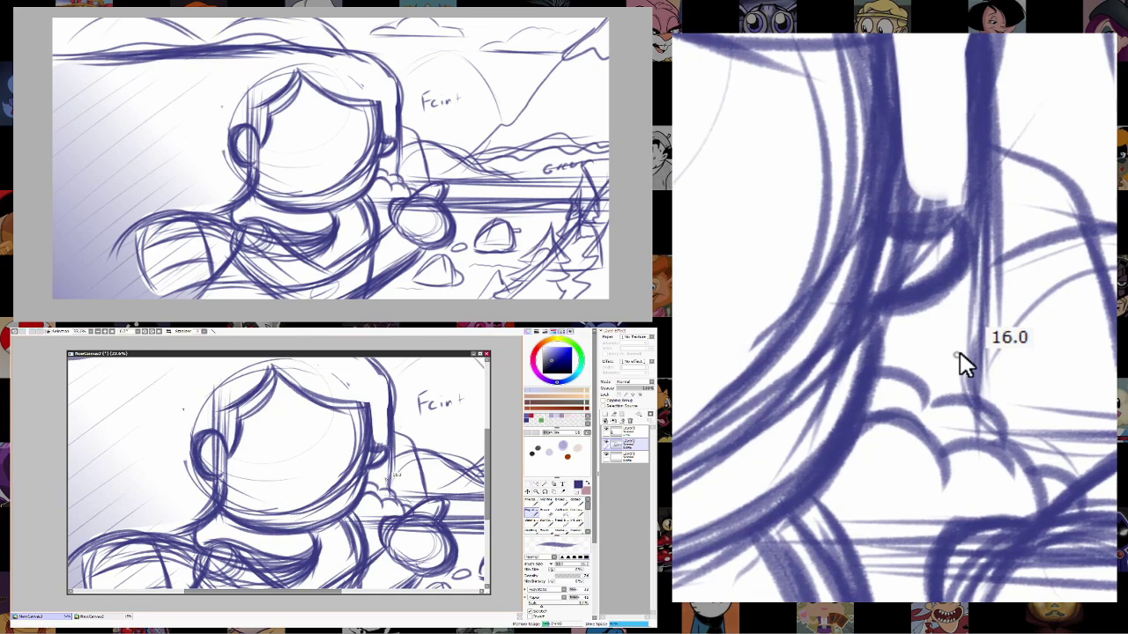
pyautogui.click(1060, 353)
pyautogui.scroll(-3, 335, 501)
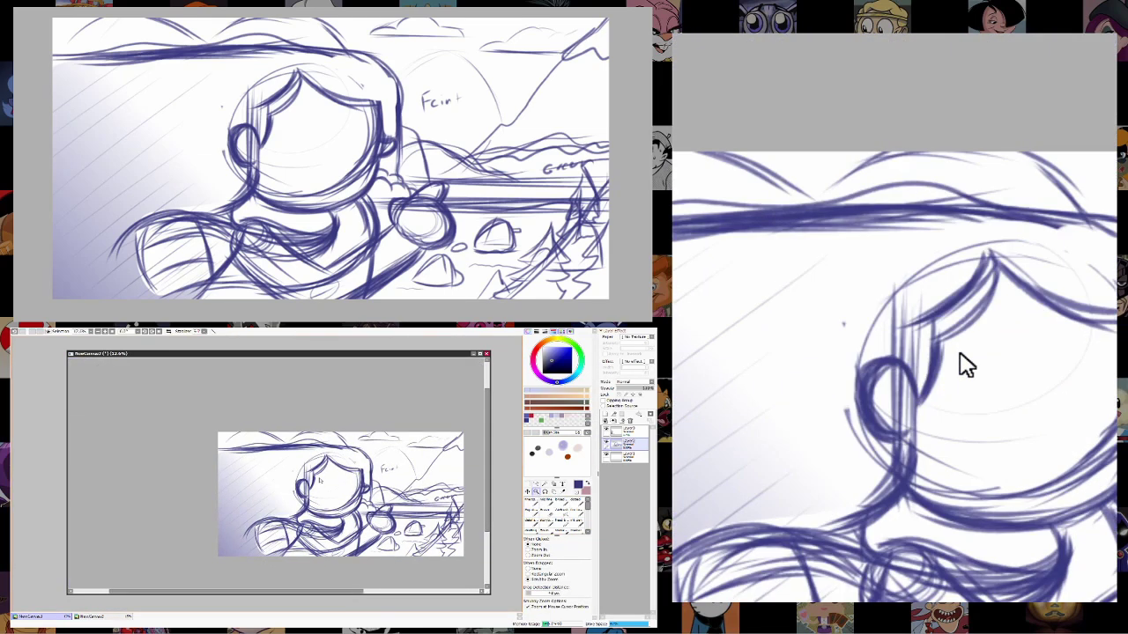
pyautogui.scroll(2, 319, 480)
pyautogui.moveTo(435, 592); pyautogui.dragTo(419, 541)
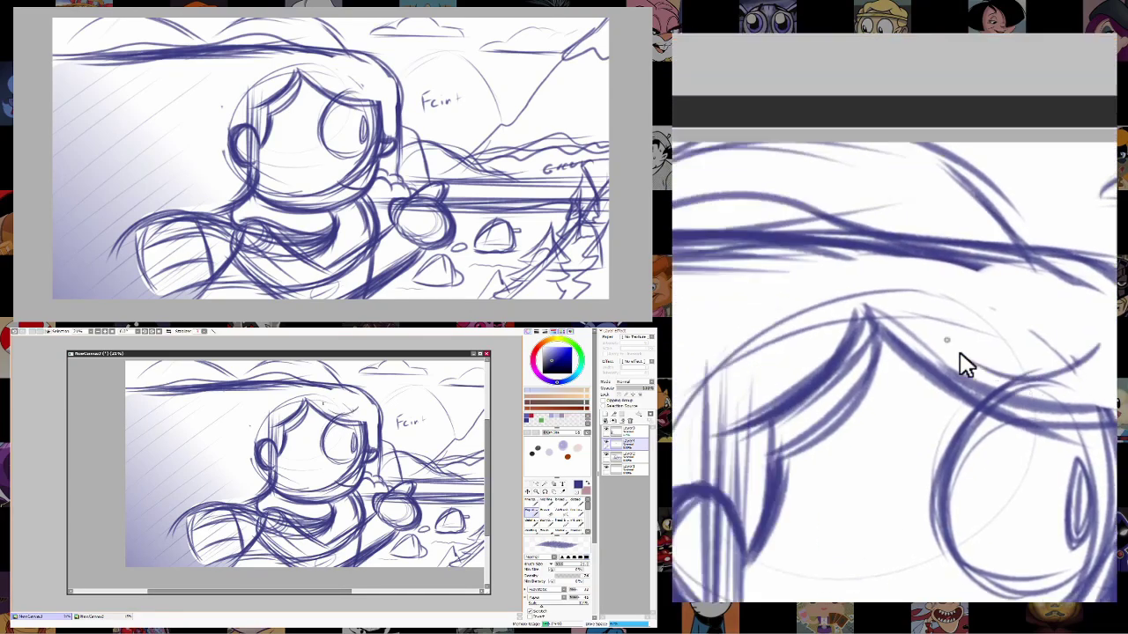
pyautogui.scroll(2, 370, 409)
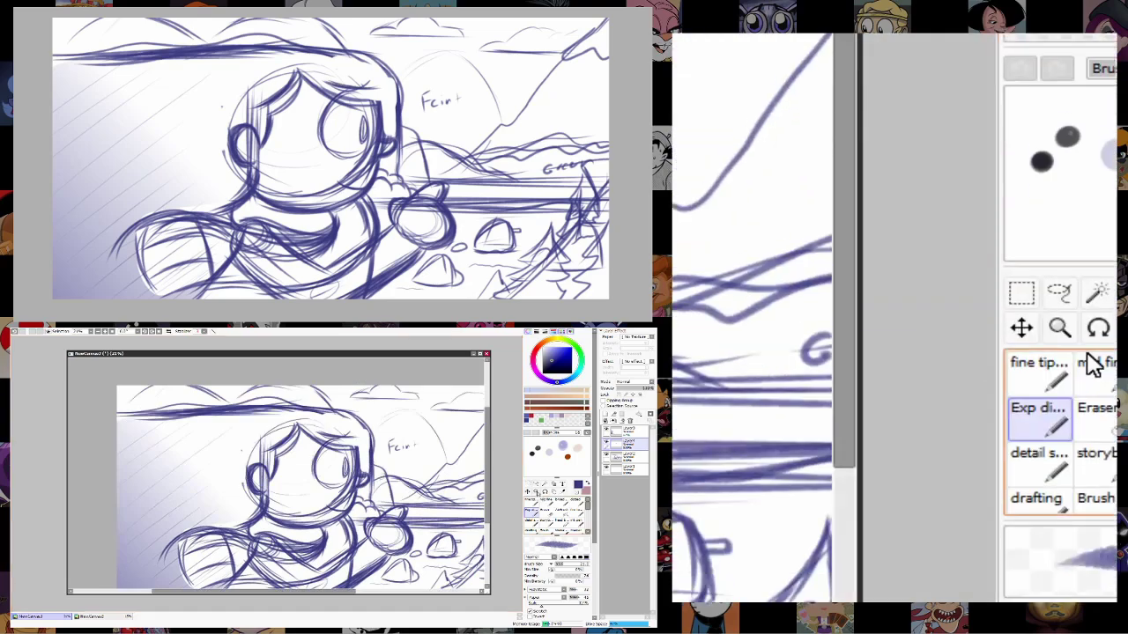
# Select the fine tip brush for further sketching.
pyautogui.click(534, 491)
pyautogui.scroll(-3, 458, 489)
pyautogui.scroll(2, 421, 511)
pyautogui.scroll(1, 422, 509)
pyautogui.scroll(-1, 421, 509)
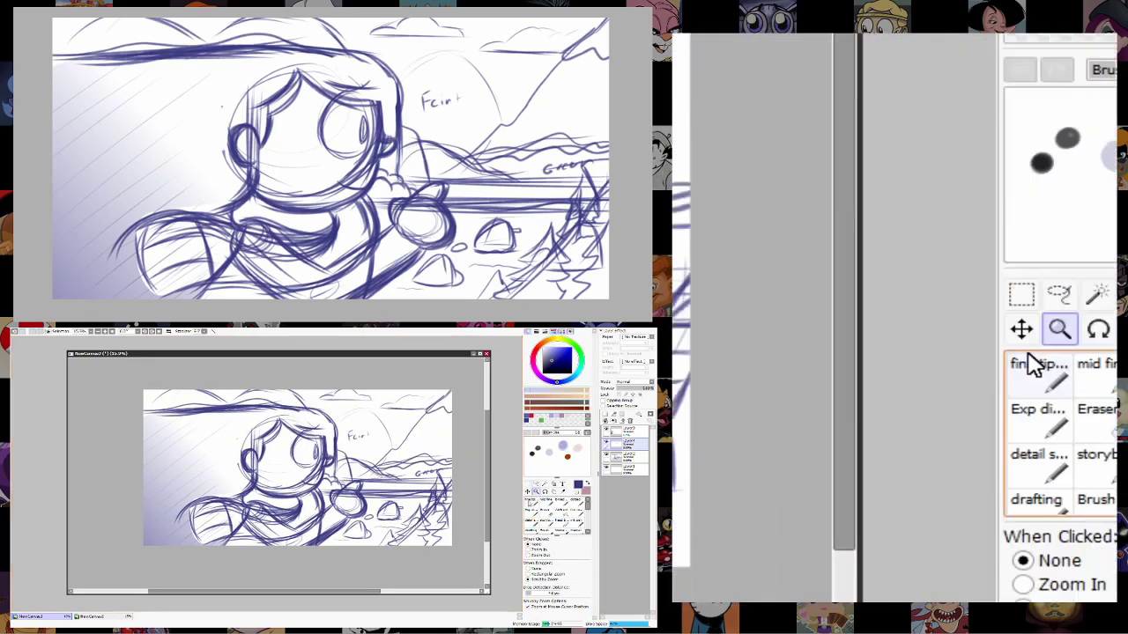
pyautogui.click(530, 501)
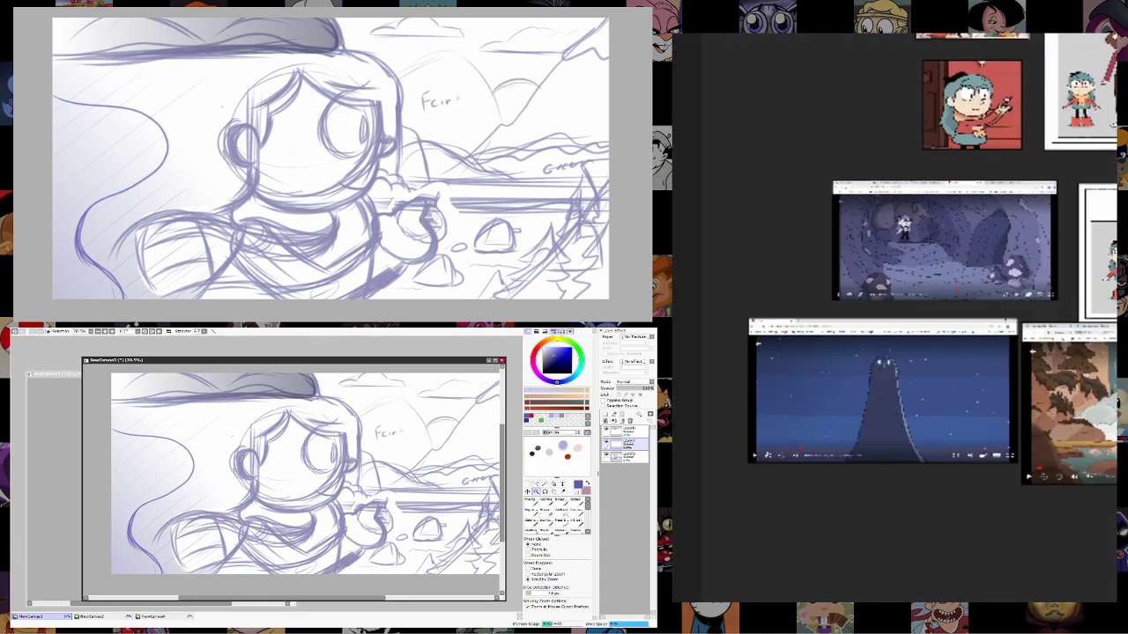
# Pick the teal hair colour from the Hilda turnaround in the reference canvas and return to the sketch canvas.
pyautogui.click(151, 616)
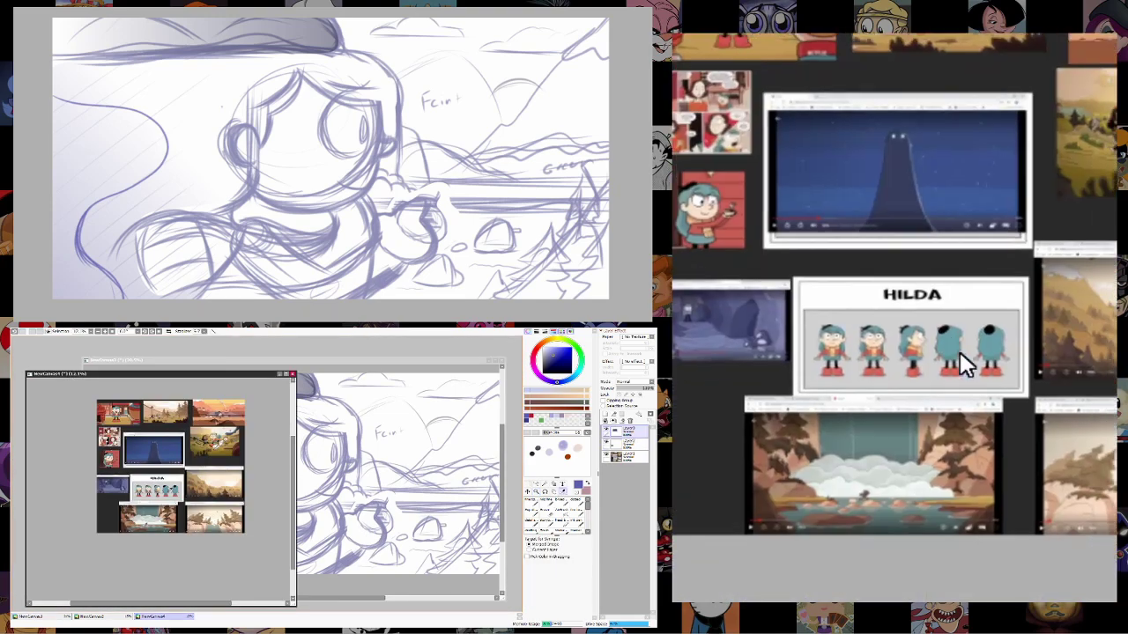
pyautogui.moveTo(175, 494); pyautogui.dragTo(202, 496)
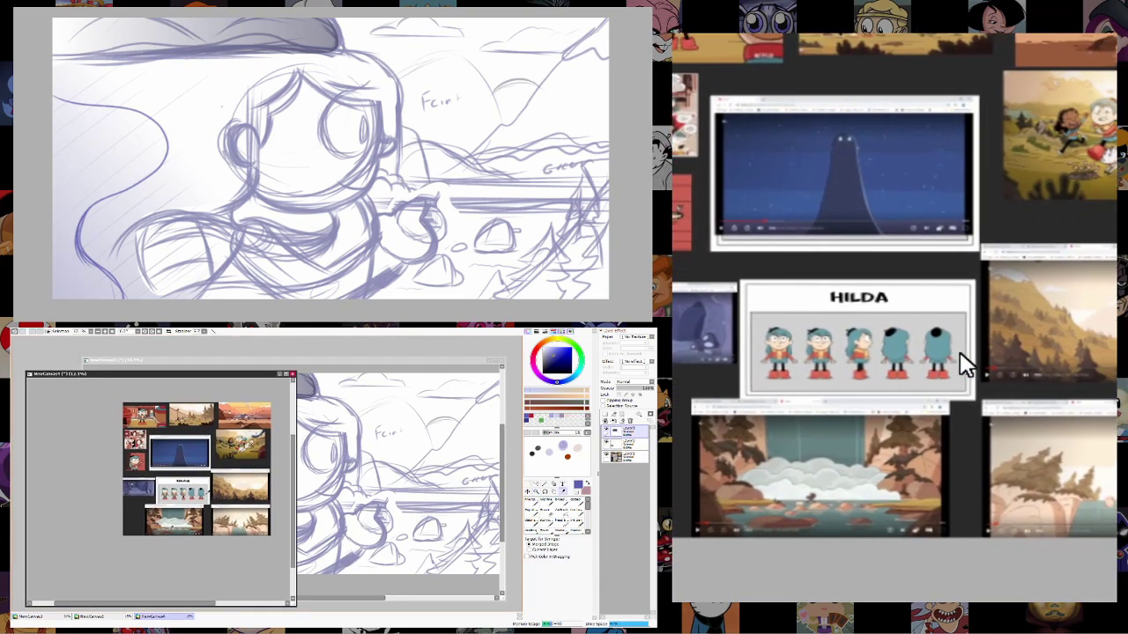
pyautogui.scroll(3, 198, 493)
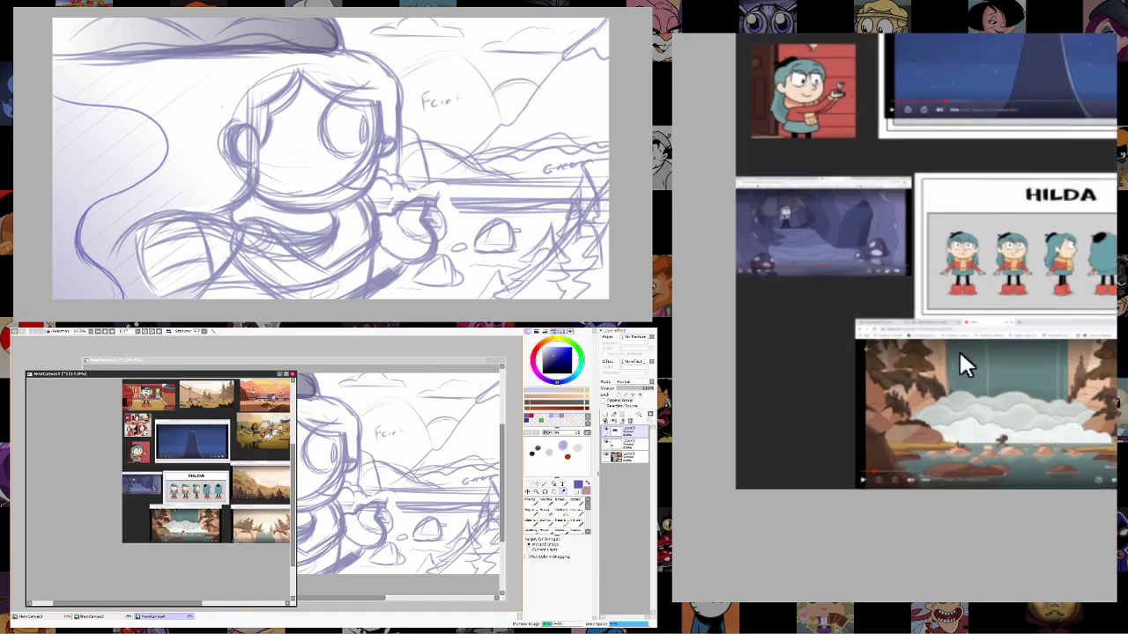
pyautogui.click(398, 473)
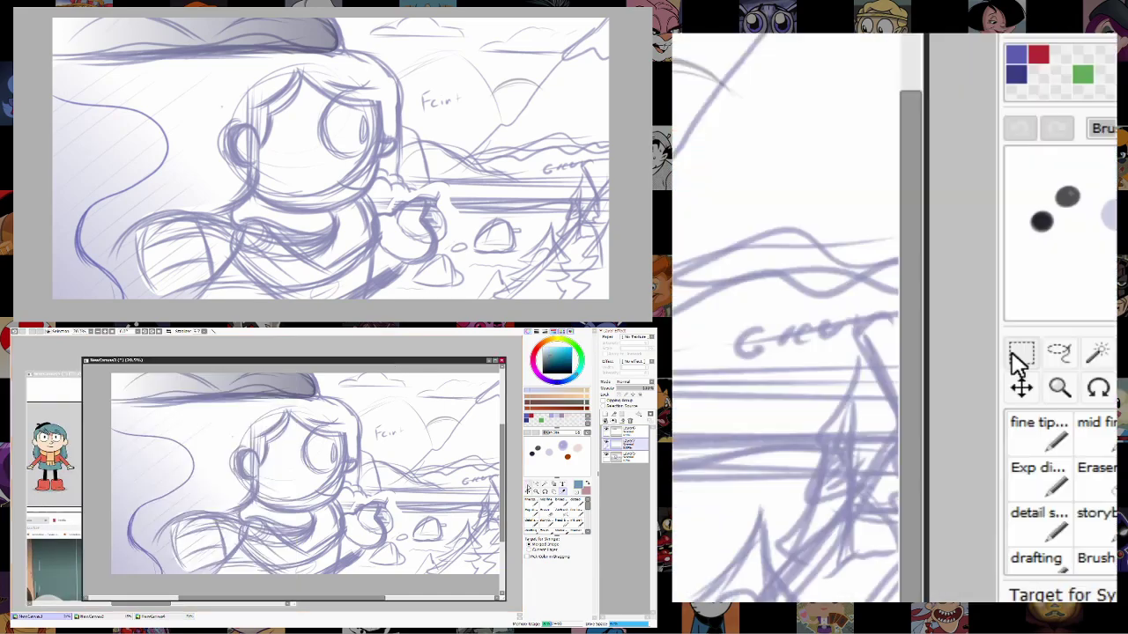
pyautogui.scroll(-2, 404, 480)
pyautogui.scroll(2, 403, 481)
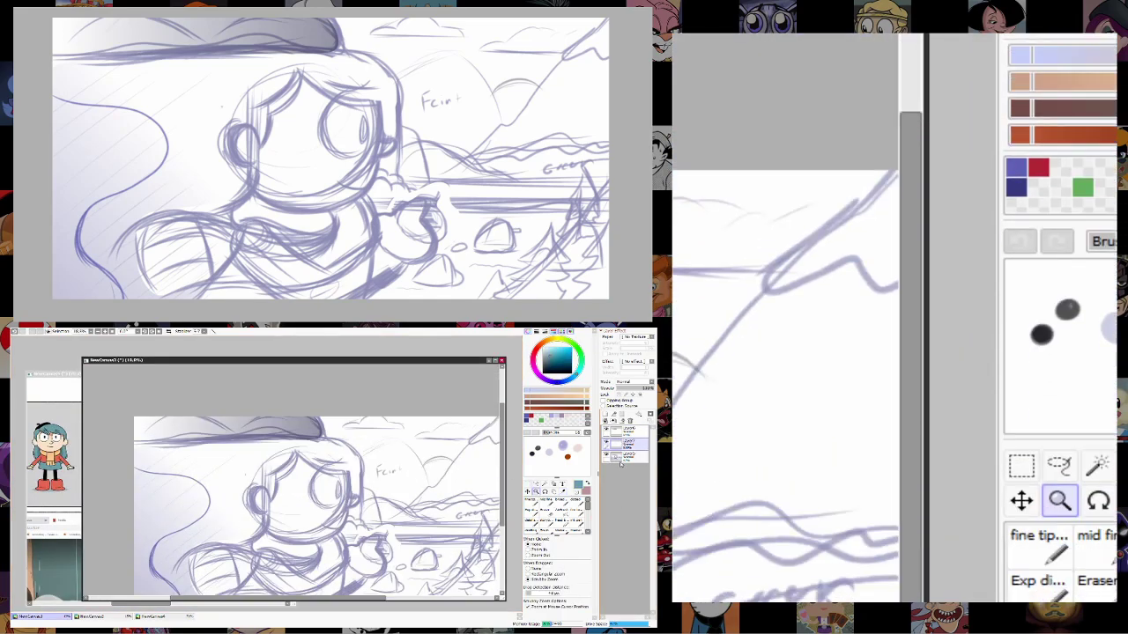
# Merge the sketch layers into one Multiply layer with reduced opacity.
pyautogui.click(622, 422)
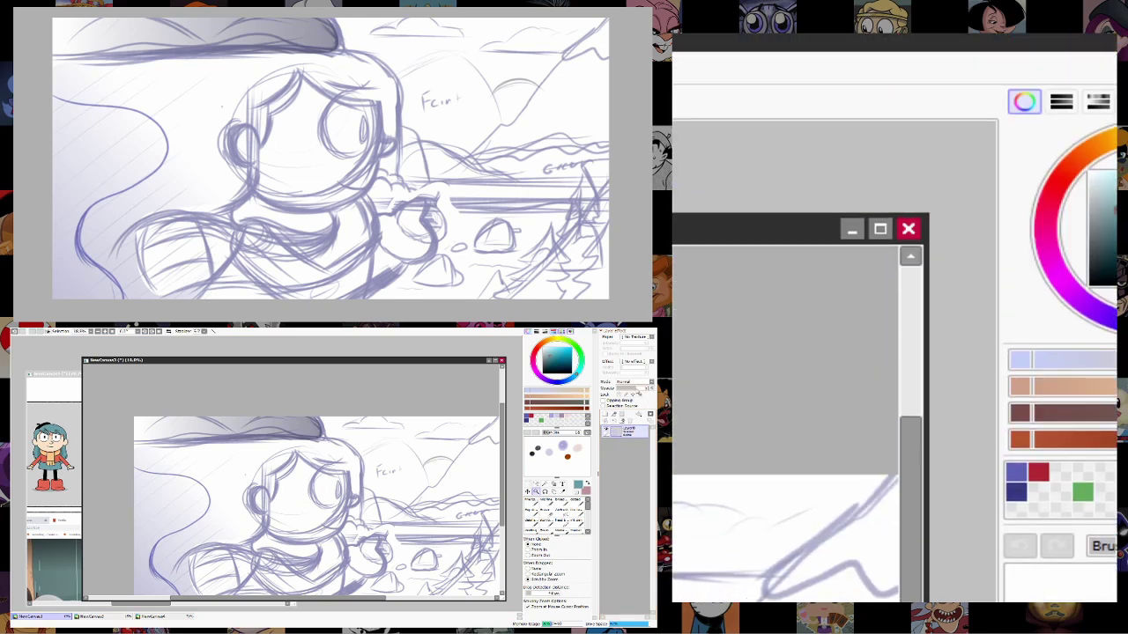
pyautogui.moveTo(646, 388); pyautogui.dragTo(633, 390)
pyautogui.hotkey('ctrl', 'z')
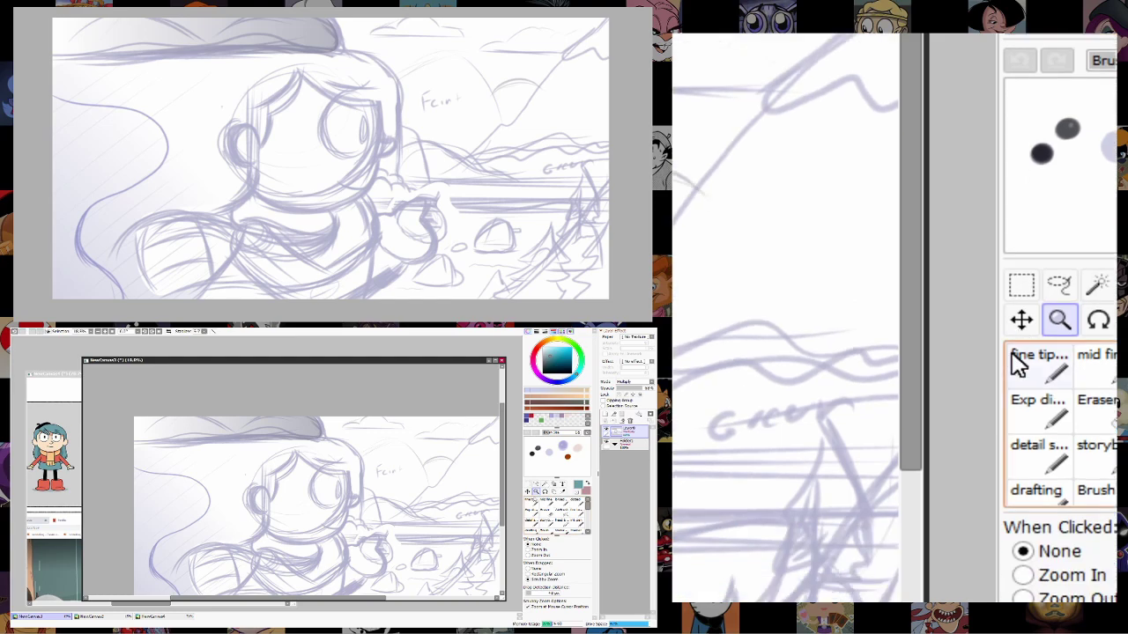
# Add a new layer and place it inside the folder beneath the sketch layer.
pyautogui.moveTo(346, 483); pyautogui.dragTo(363, 470)
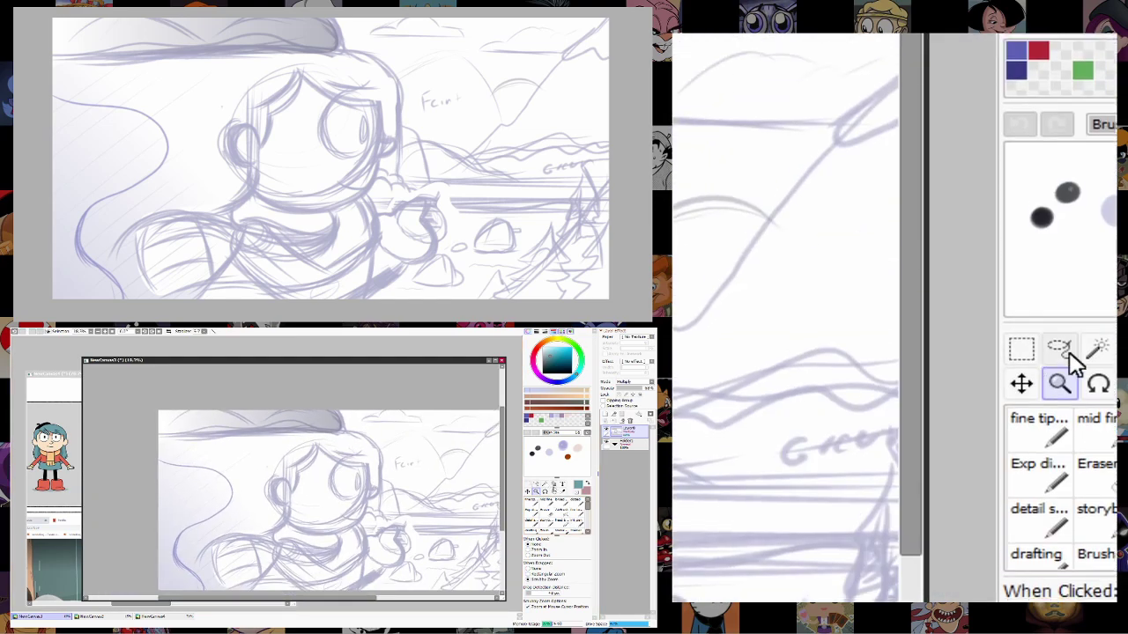
pyautogui.click(605, 421)
pyautogui.moveTo(624, 430); pyautogui.dragTo(624, 457)
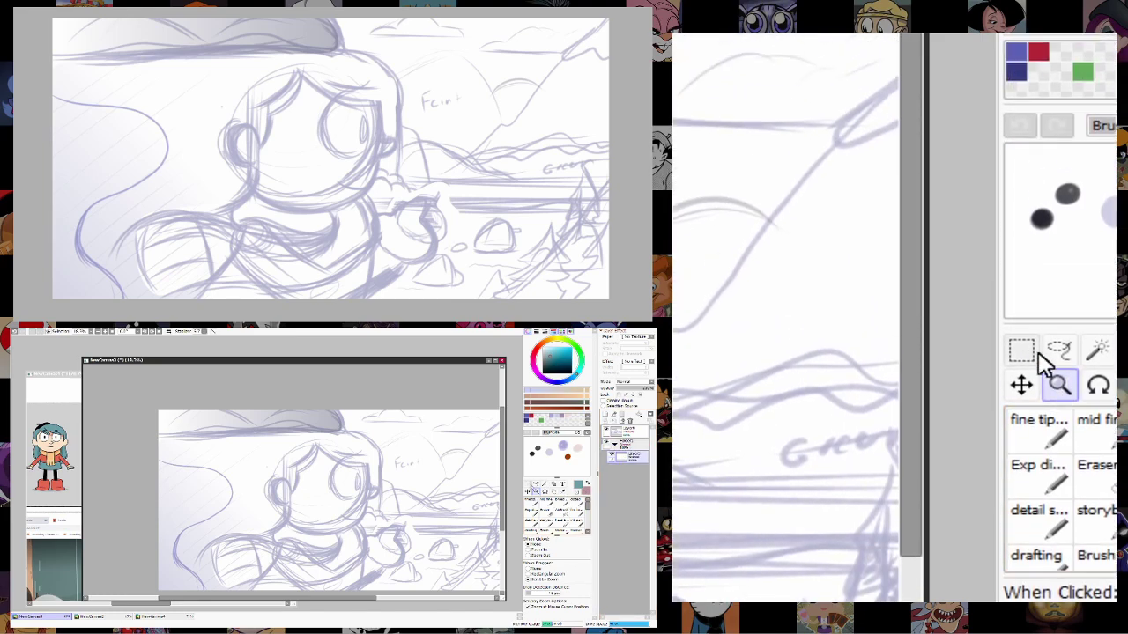
# Draw a filled teal rectangle from the canvas's left edge across the head to the outer edge of the hair.
pyautogui.click(533, 511)
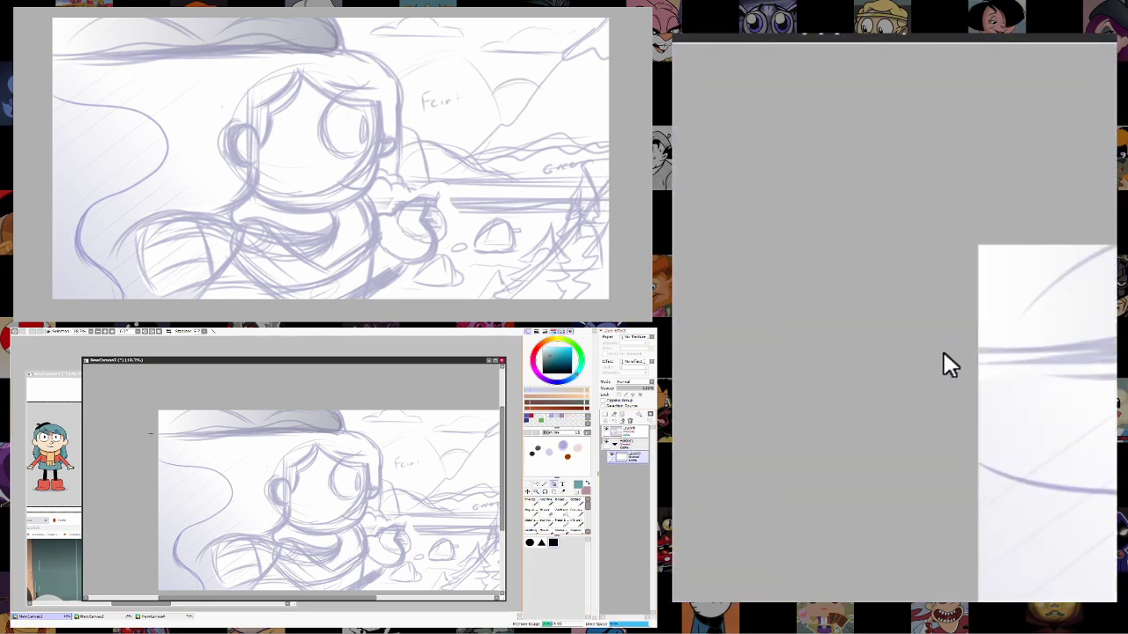
pyautogui.moveTo(153, 434); pyautogui.dragTo(385, 527)
pyautogui.click(530, 542)
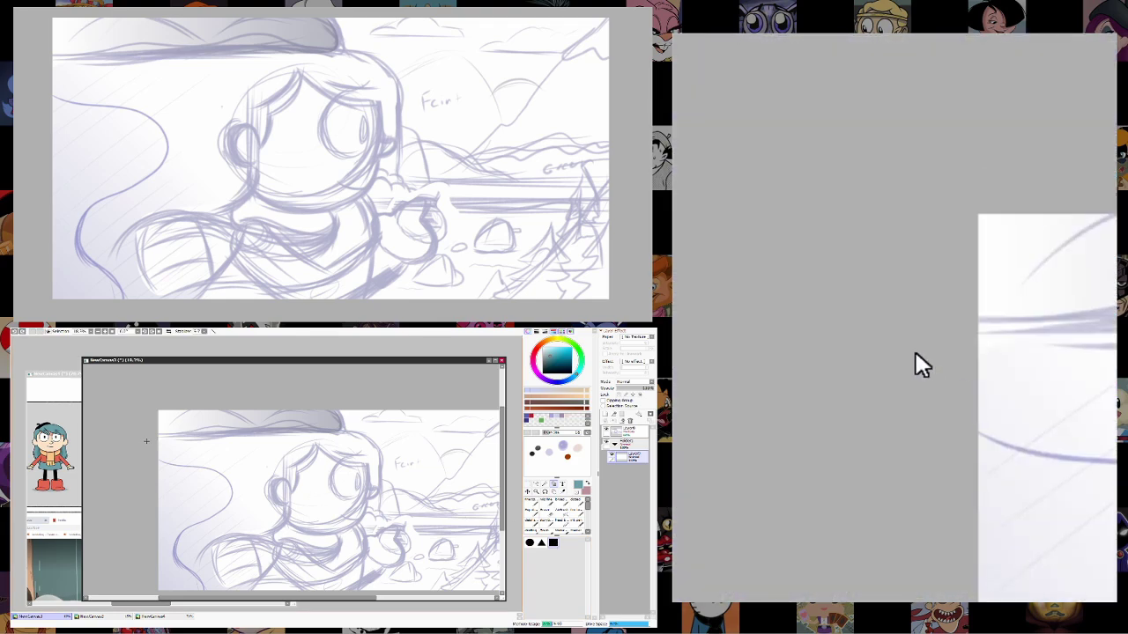
pyautogui.moveTo(147, 443); pyautogui.dragTo(381, 529)
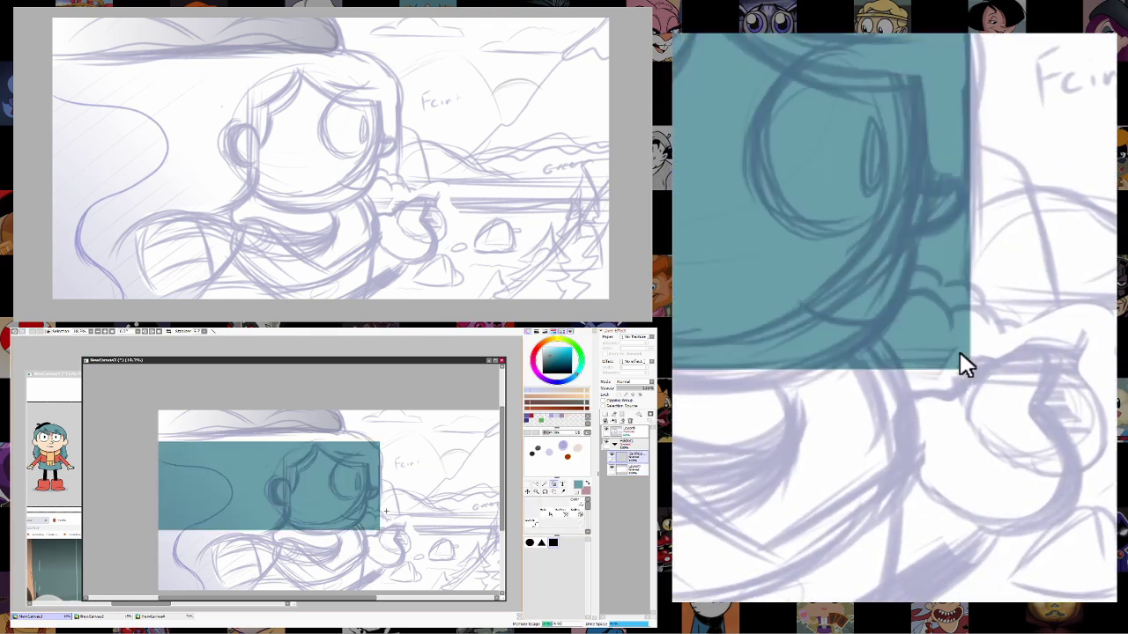
# Edit the teal rectangle's path, raising its top edge to the hair outline and rounding its upper-right corner.
pyautogui.click(544, 509)
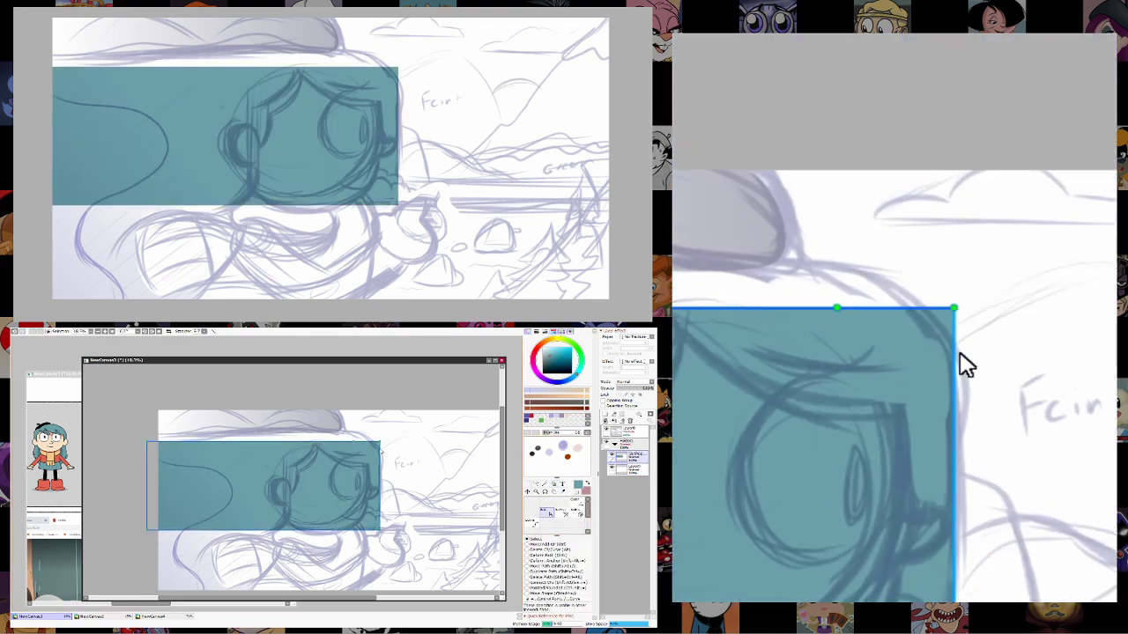
pyautogui.moveTo(385, 437)
pyautogui.mouseDown()
pyautogui.moveTo(385, 454)
pyautogui.moveTo(380, 430)
pyautogui.mouseUp()
pyautogui.moveTo(380, 480); pyautogui.dragTo(381, 480)
pyautogui.press('Return')
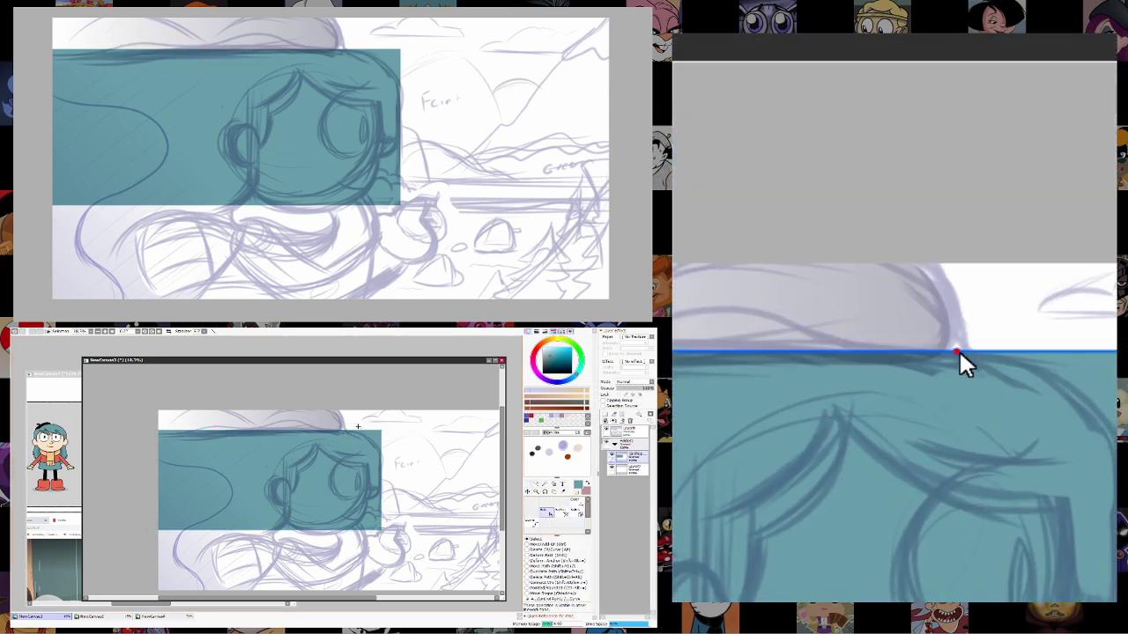
pyautogui.moveTo(381, 431)
pyautogui.mouseDown()
pyautogui.moveTo(363, 450)
pyautogui.moveTo(379, 451)
pyautogui.mouseUp()
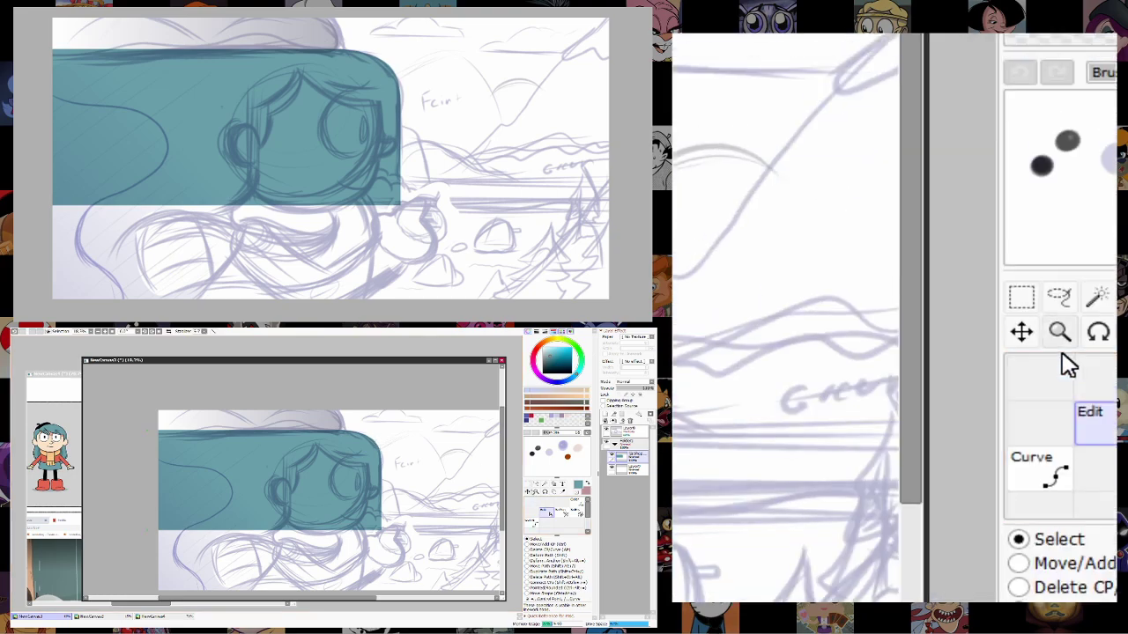
# Draw a narrow teal rectangle along the horizontal band from the hair's lower end to the canvas's right edge.
pyautogui.click(534, 491)
pyautogui.scroll(-2, 352, 476)
pyautogui.scroll(4, 353, 476)
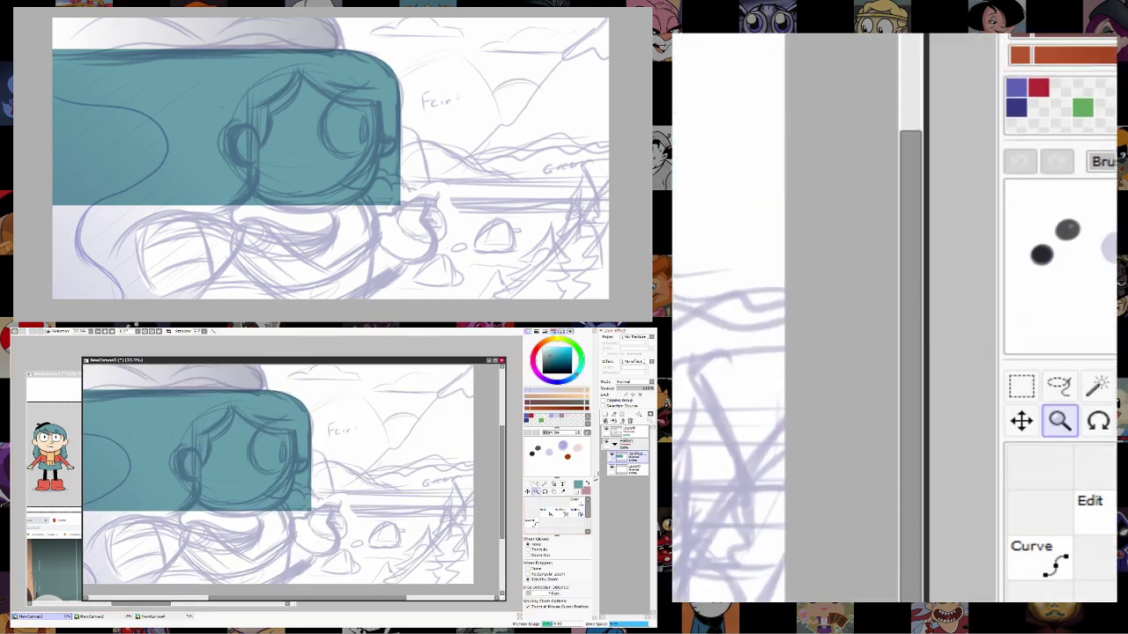
pyautogui.press('m')
pyautogui.moveTo(309, 496); pyautogui.dragTo(421, 509)
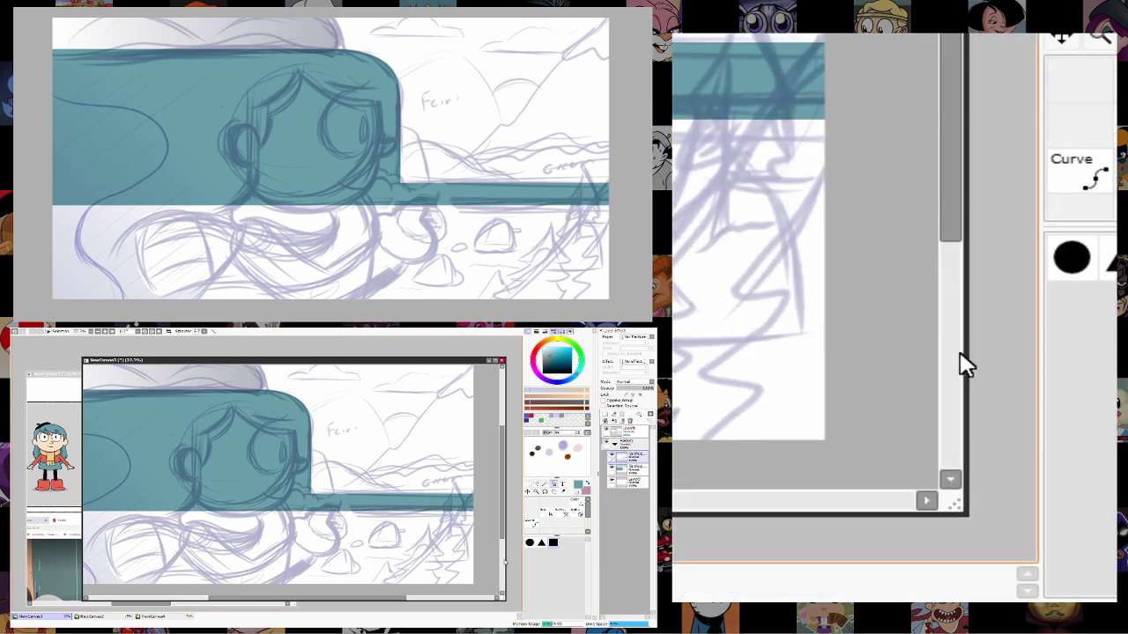
pyautogui.scroll(1, 478, 505)
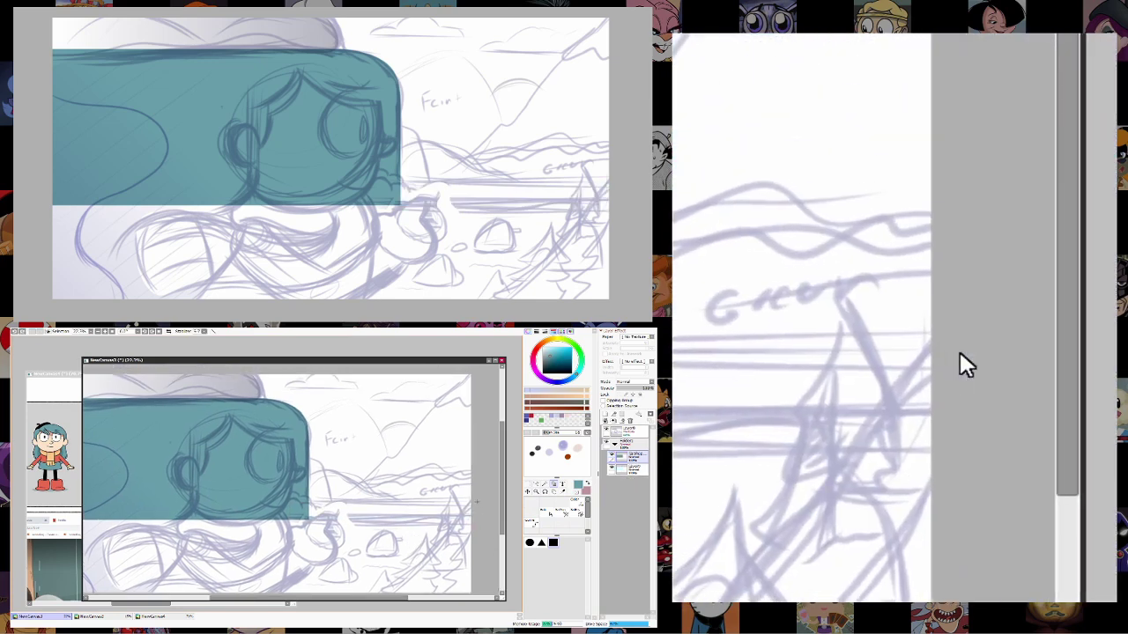
pyautogui.scroll(1, 86, 521)
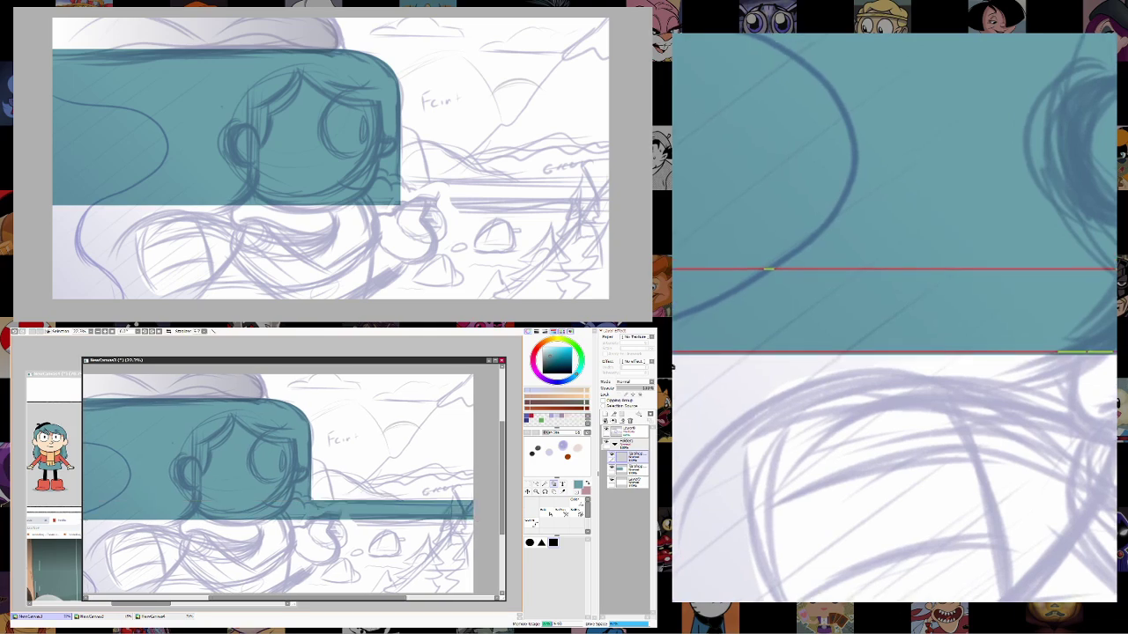
# Transform the narrow teal strip to line up with the lower edge of the large teal shape.
pyautogui.click(353, 548)
pyautogui.hotkey('ctrl', 't')
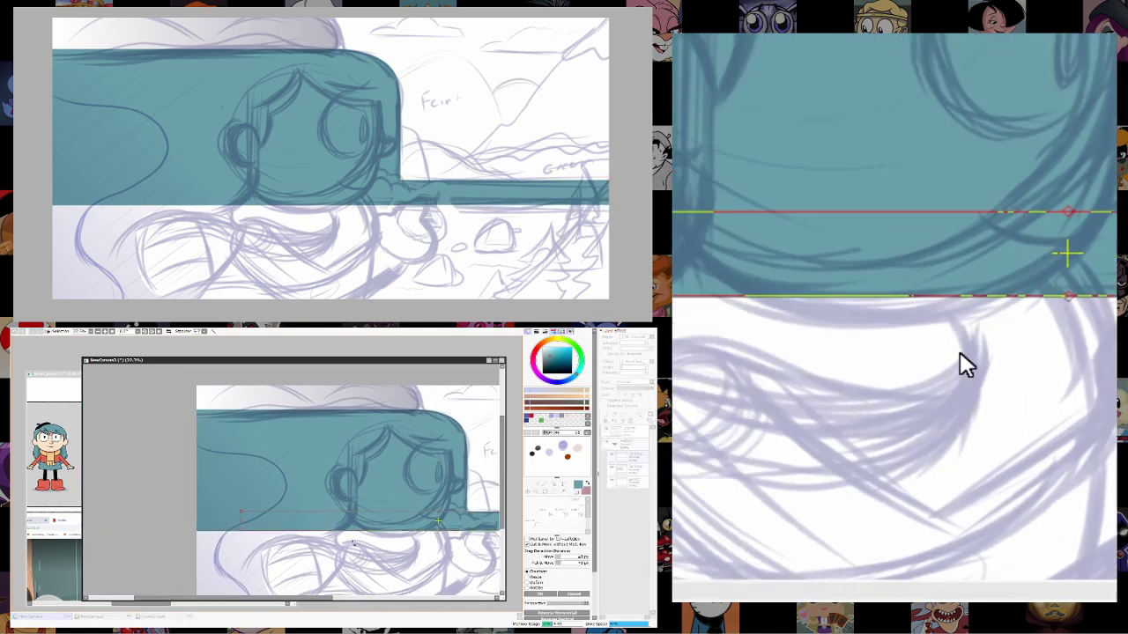
pyautogui.scroll(-1, 172, 520)
pyautogui.press('Return')
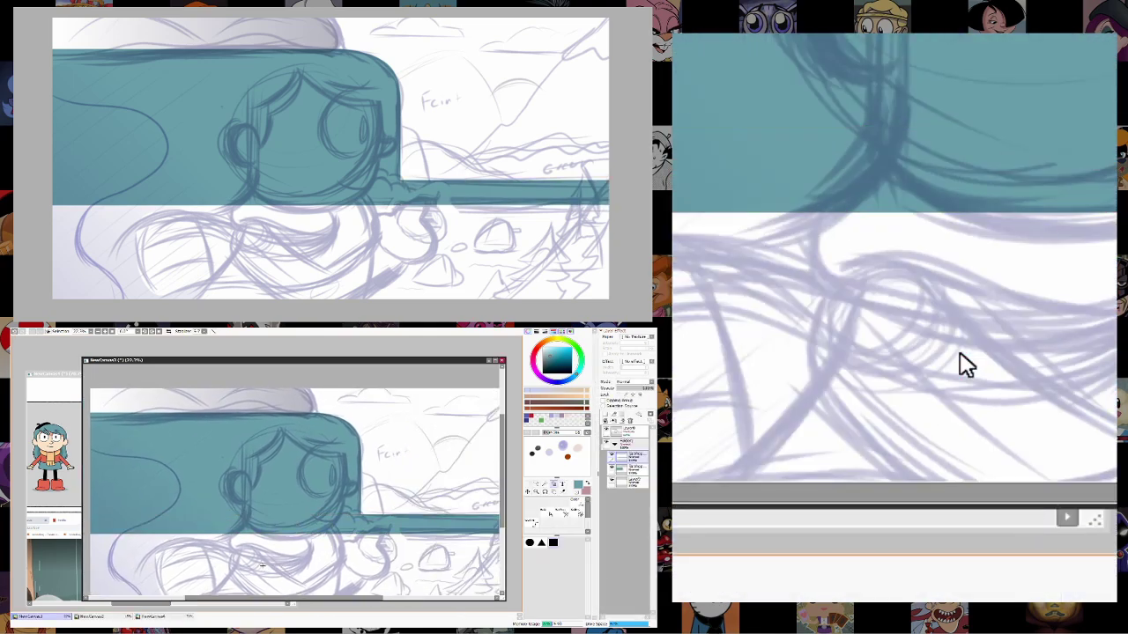
# Pick a pale orange from the reference canvas and fill a new layer beneath the teal shapes with it.
pyautogui.scroll(-1, 352, 529)
pyautogui.scroll(1, 354, 528)
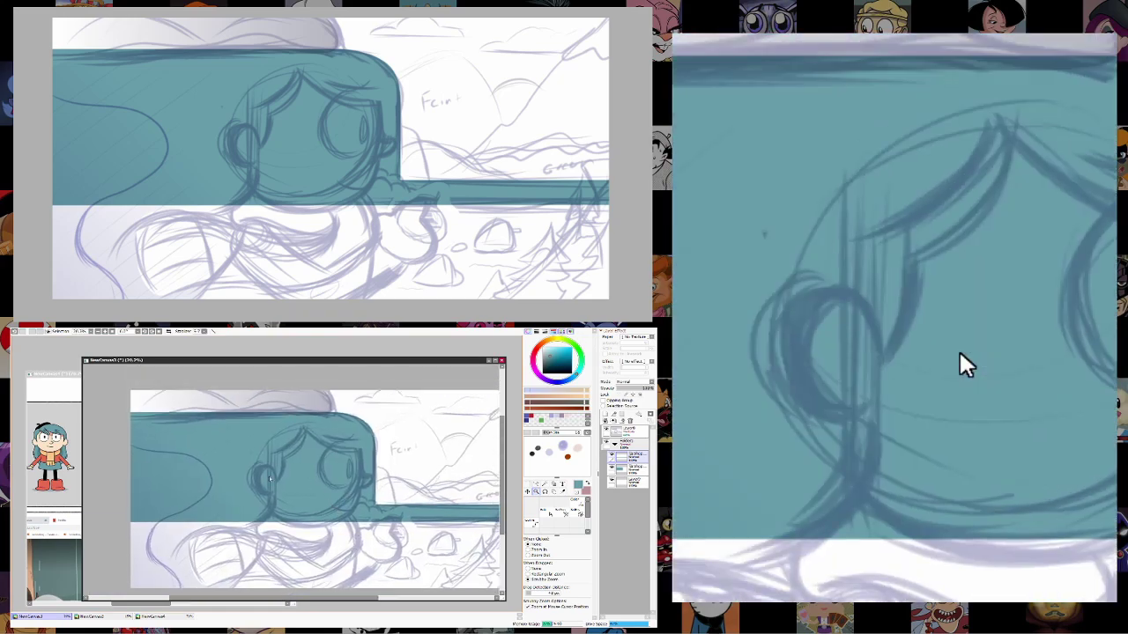
pyautogui.click(66, 432)
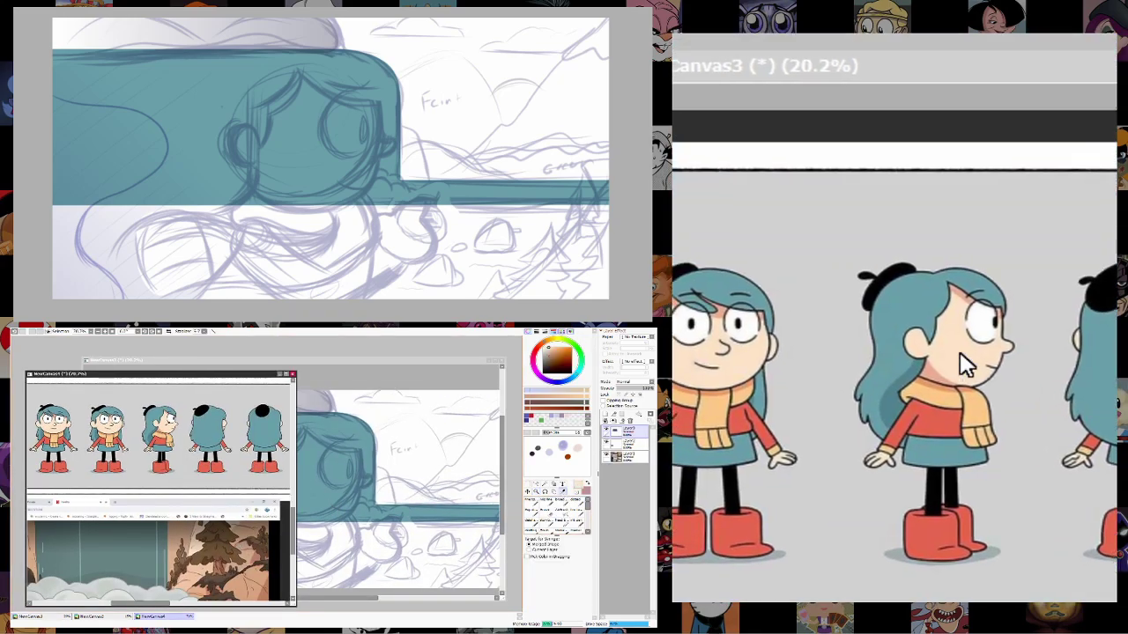
pyautogui.scroll(-3, 253, 537)
pyautogui.scroll(-3, 176, 493)
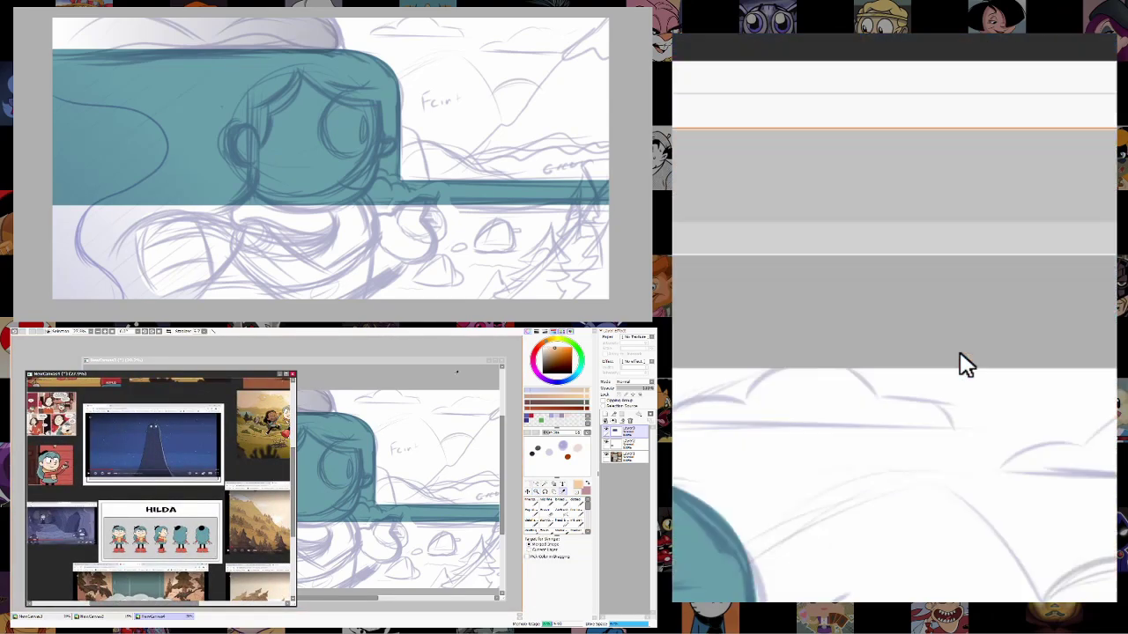
pyautogui.click(423, 360)
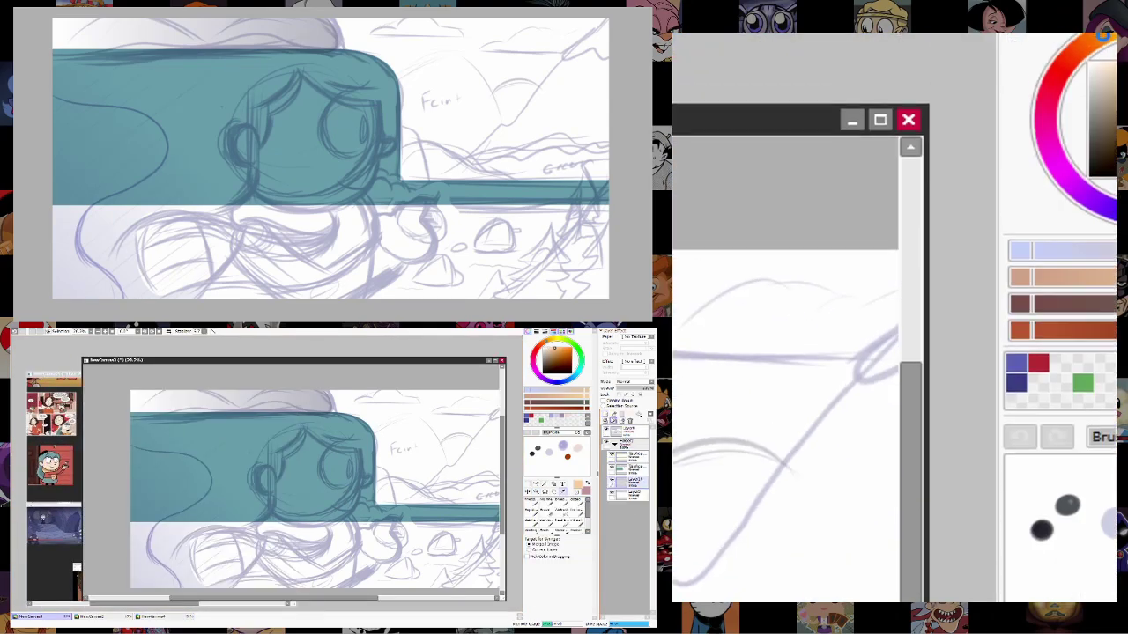
pyautogui.click(1099, 361)
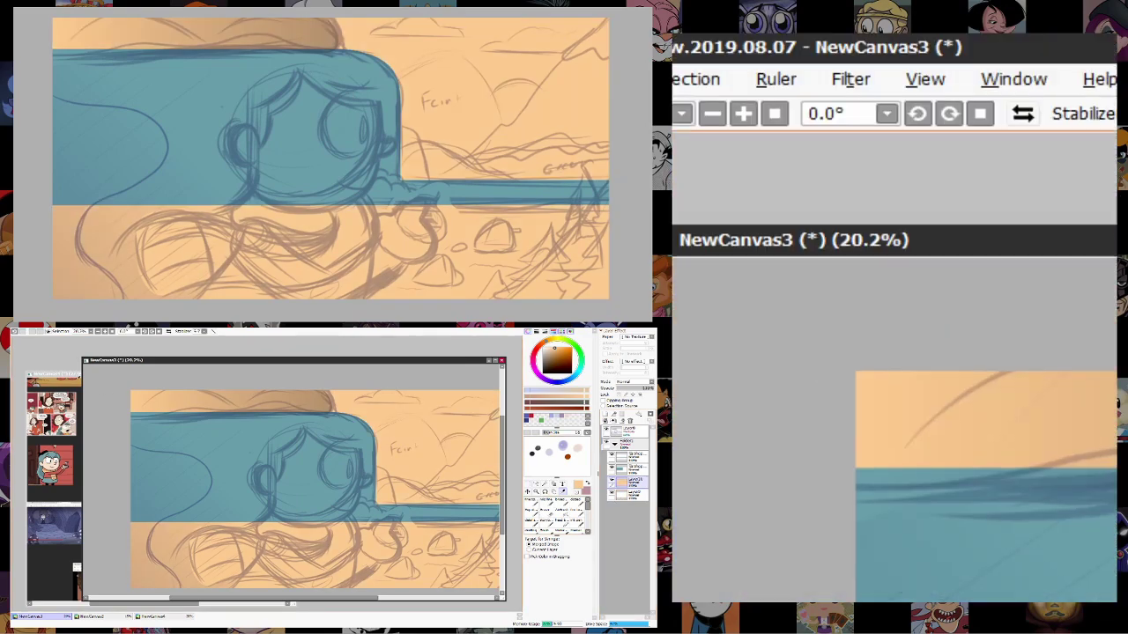
# Pick the pale skin tone from the Hilda reference canvas and add a new layer above the teal shapes.
pyautogui.click(911, 361)
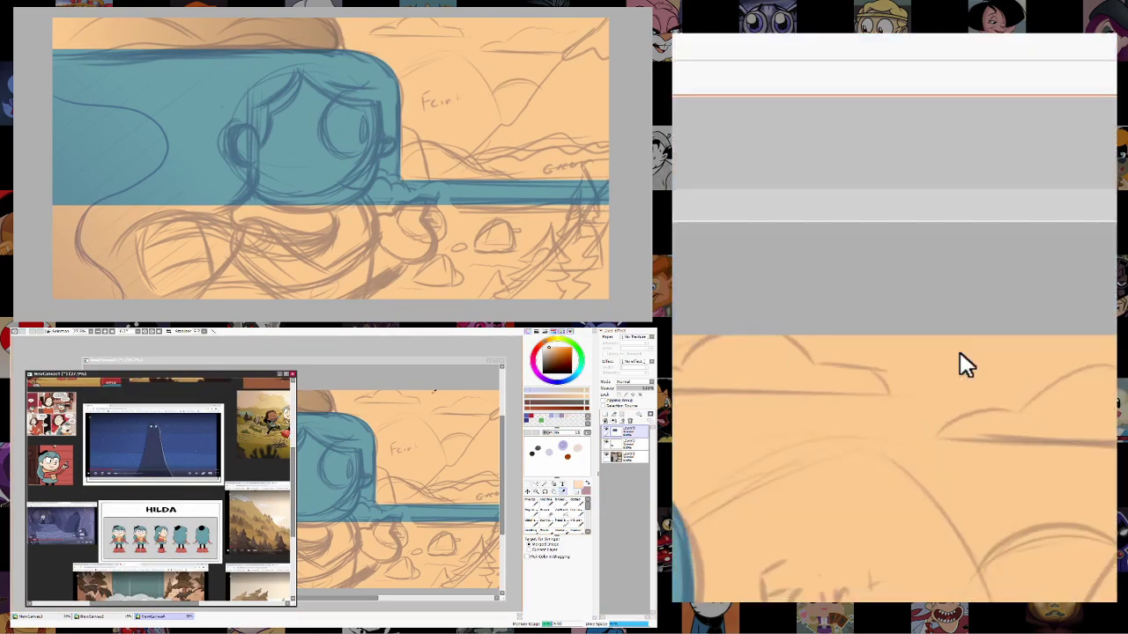
pyautogui.click(961, 365)
pyautogui.click(964, 366)
pyautogui.scroll(3, 967, 365)
pyautogui.scroll(-3, 960, 365)
pyautogui.click(1021, 476)
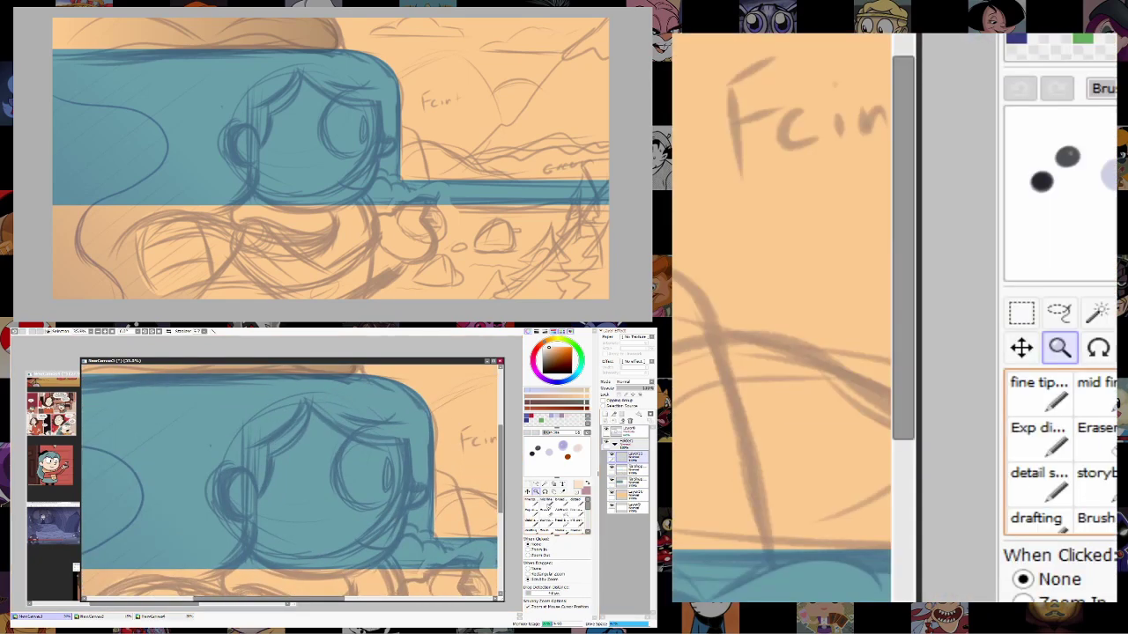
# Draw a pale skin ellipse over the sketched ear, tilt it, and edit its path to taper toward the lobe.
pyautogui.moveTo(772, 119); pyautogui.dragTo(960, 287)
pyautogui.click(1027, 361)
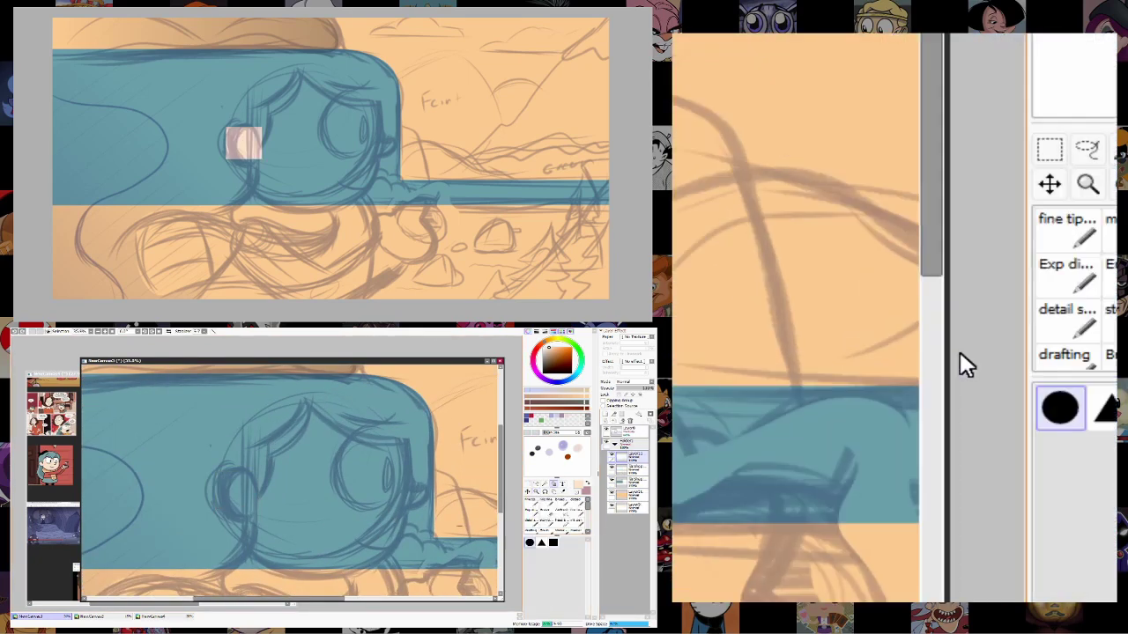
pyautogui.moveTo(966, 366); pyautogui.dragTo(980, 236)
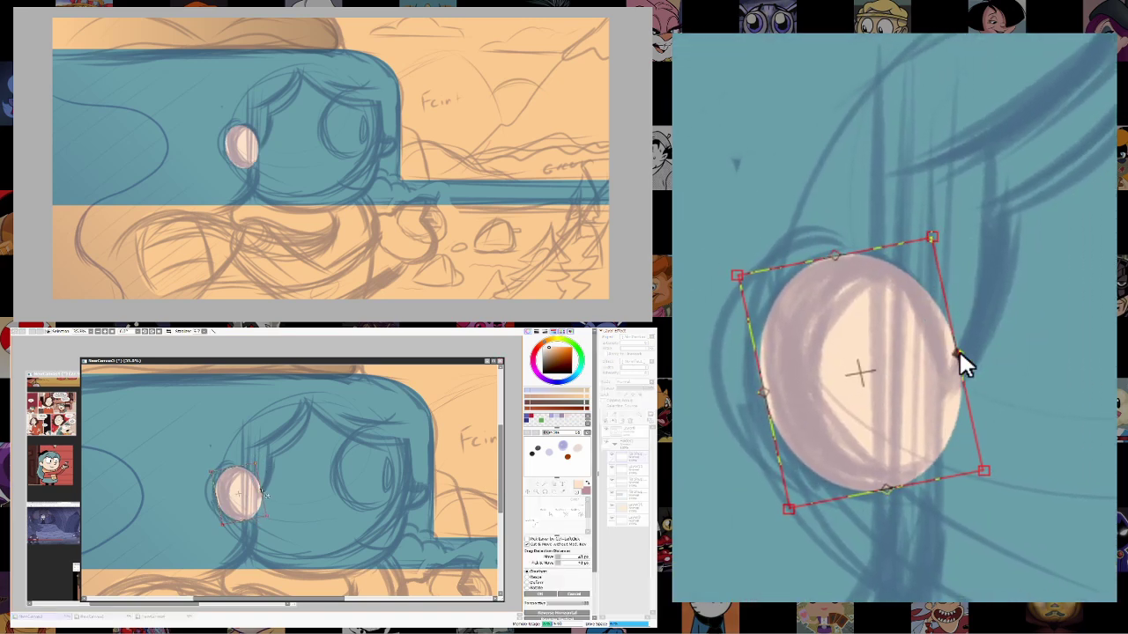
pyautogui.press('Return')
pyautogui.click(546, 513)
pyautogui.moveTo(220, 510); pyautogui.dragTo(222, 513)
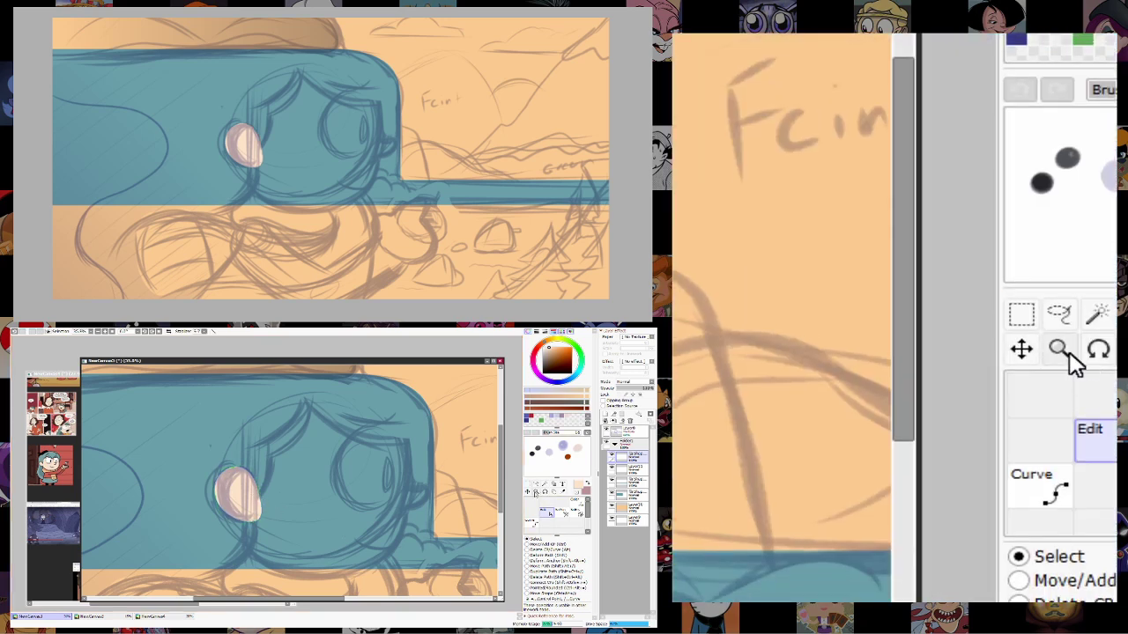
# Draw a second skin-coloured ellipse for the face and transform it to cover the sketched head from ear to far cheek.
pyautogui.click(553, 485)
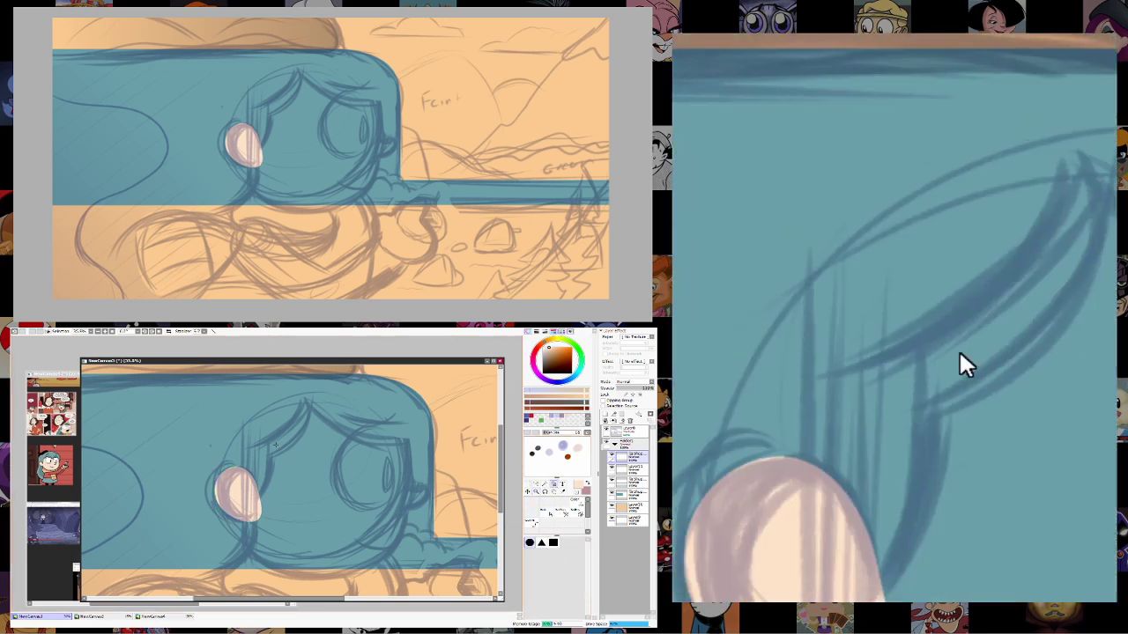
pyautogui.hotkey('ctrl', 't')
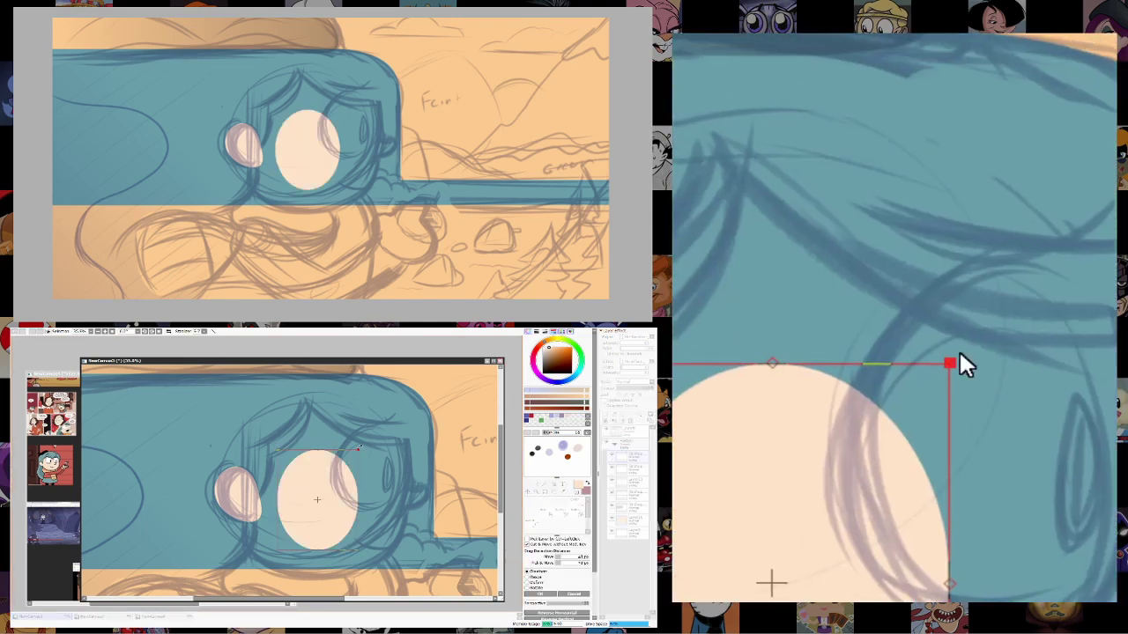
pyautogui.moveTo(359, 449); pyautogui.dragTo(403, 395)
pyautogui.moveTo(338, 551)
pyautogui.mouseDown()
pyautogui.moveTo(336, 526)
pyautogui.moveTo(335, 564)
pyautogui.mouseUp()
pyautogui.moveTo(271, 479); pyautogui.dragTo(217, 475)
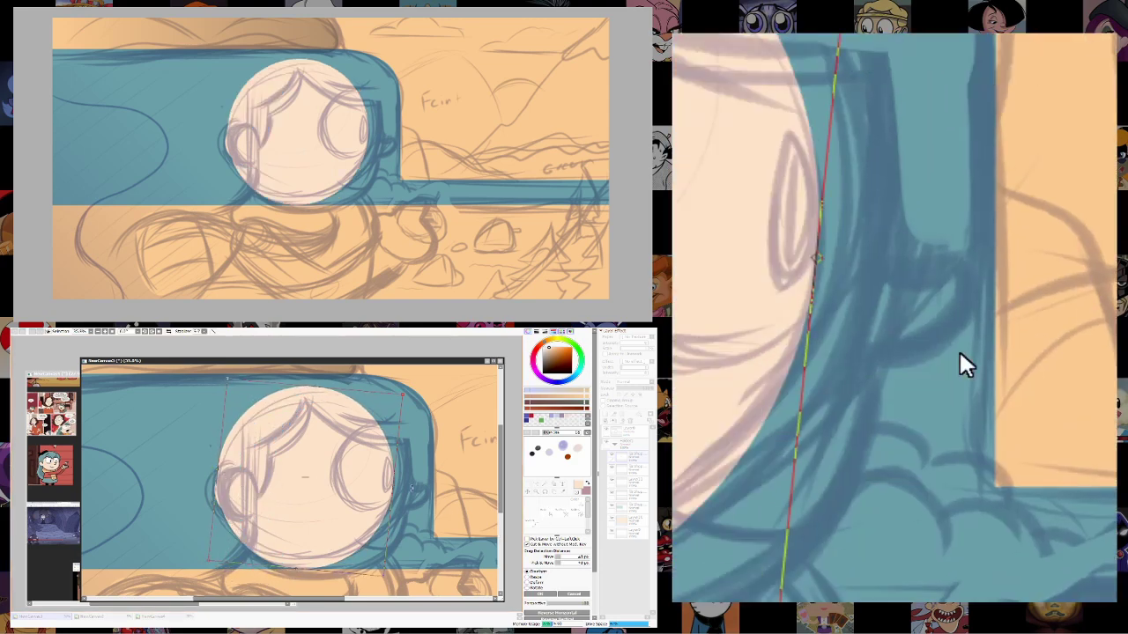
pyautogui.moveTo(404, 483); pyautogui.dragTo(414, 490)
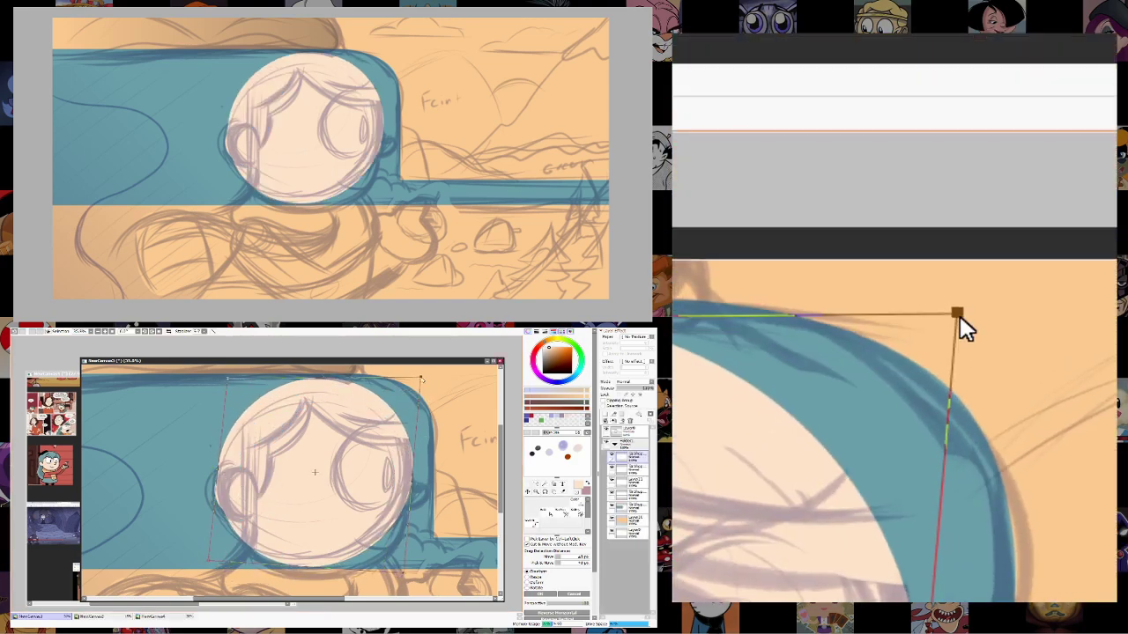
pyautogui.press('Return')
# Edit the face ellipse's path, lowering the chin and shaping the far cheek and jaw along the sketch lines.
pyautogui.click(582, 504)
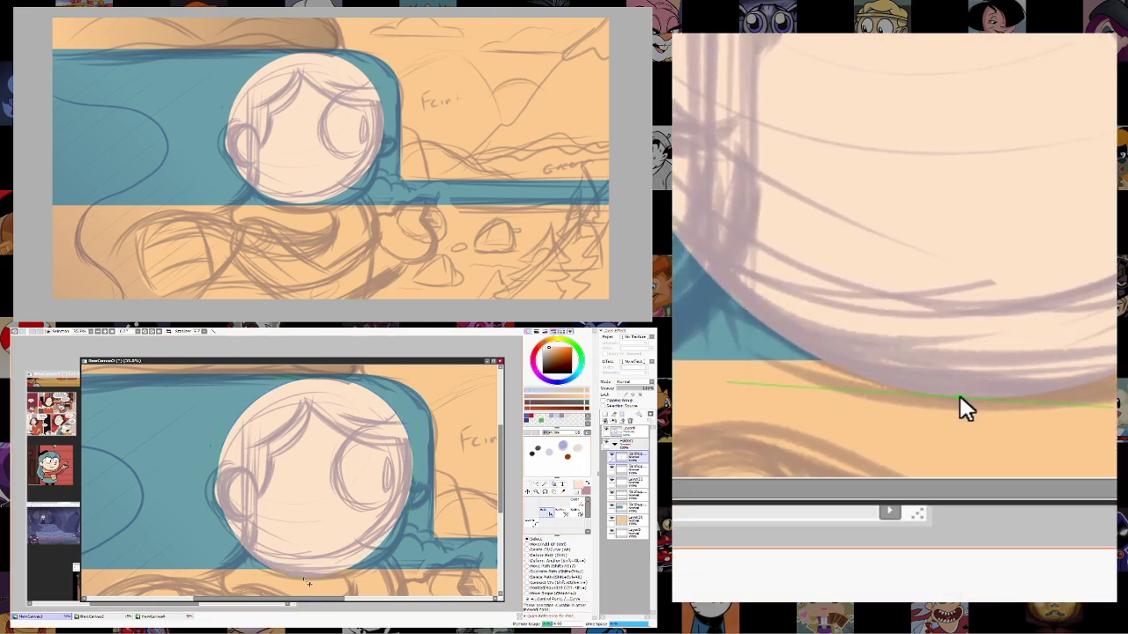
pyautogui.click(309, 583)
pyautogui.click(417, 480)
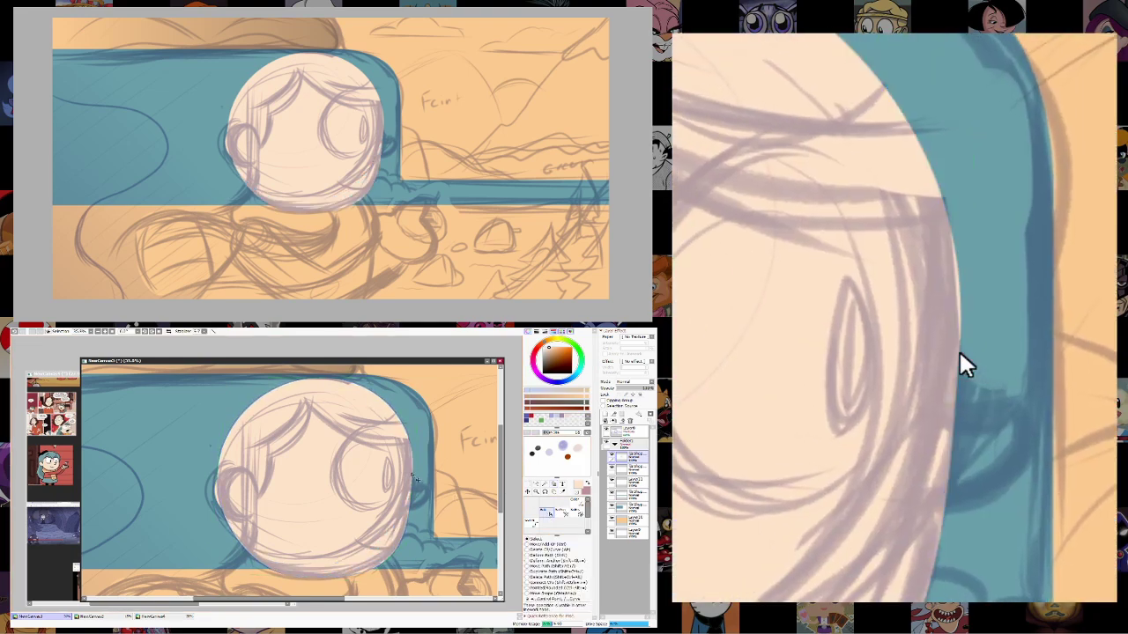
pyautogui.click(402, 548)
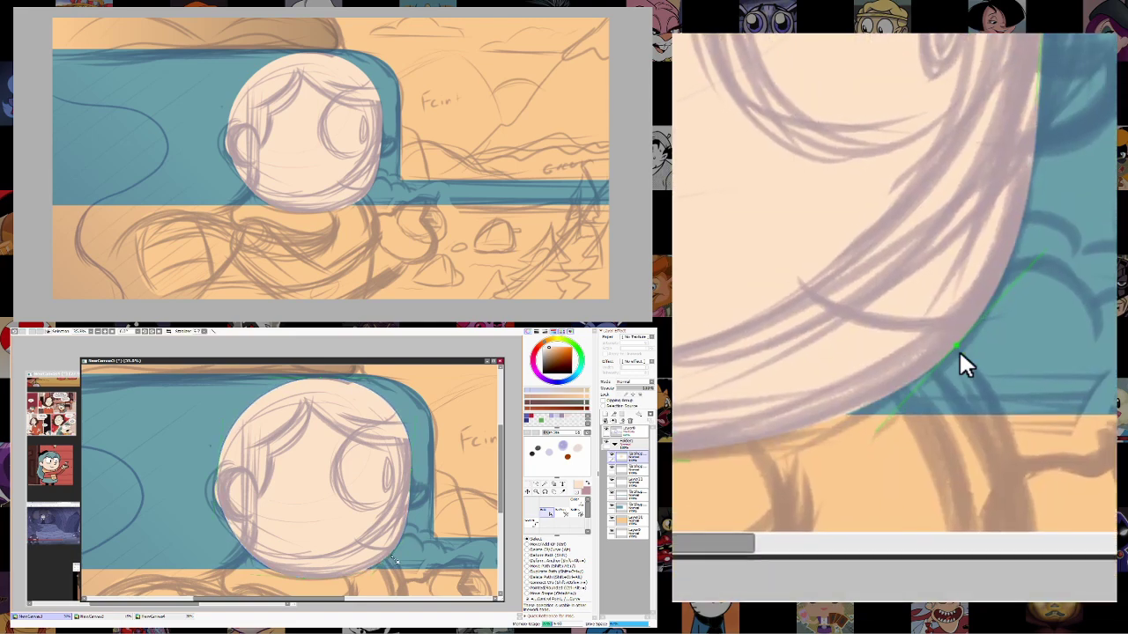
pyautogui.doubleClick(405, 477)
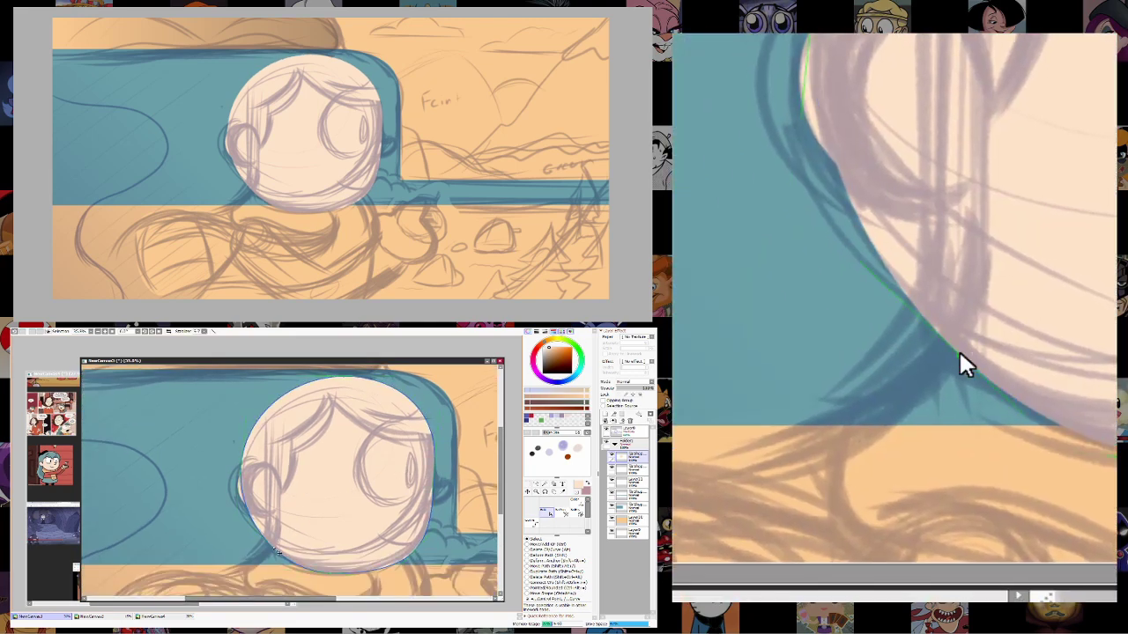
# Reshape the face path on the ear side, notching it below the ear and pulling its edge inward above the ear.
pyautogui.click(273, 547)
pyautogui.click(345, 381)
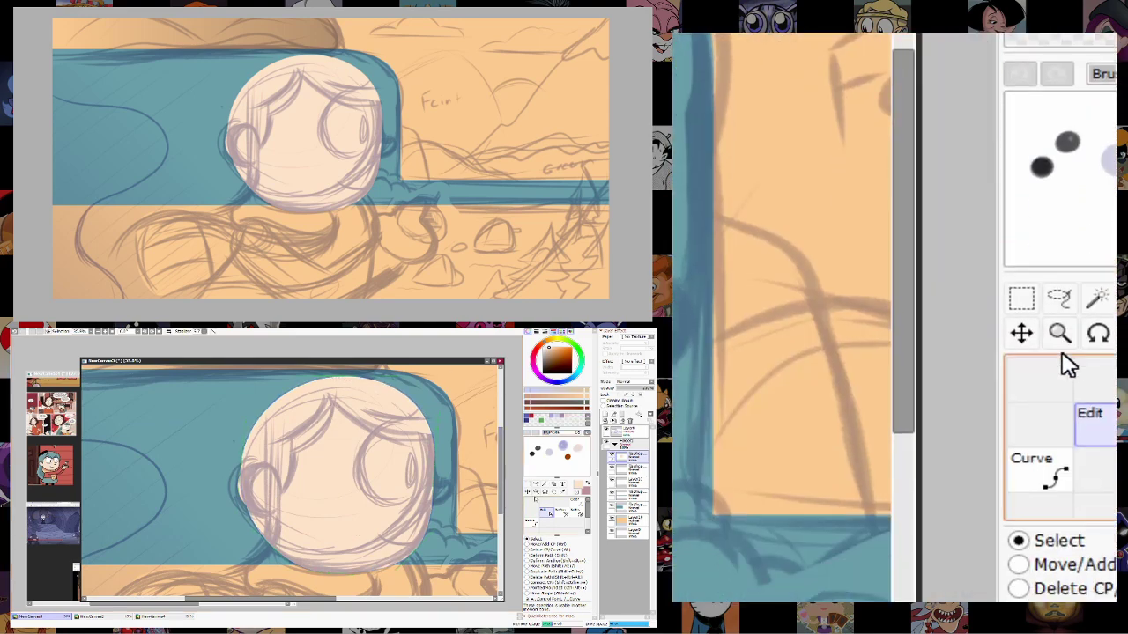
pyautogui.click(247, 465)
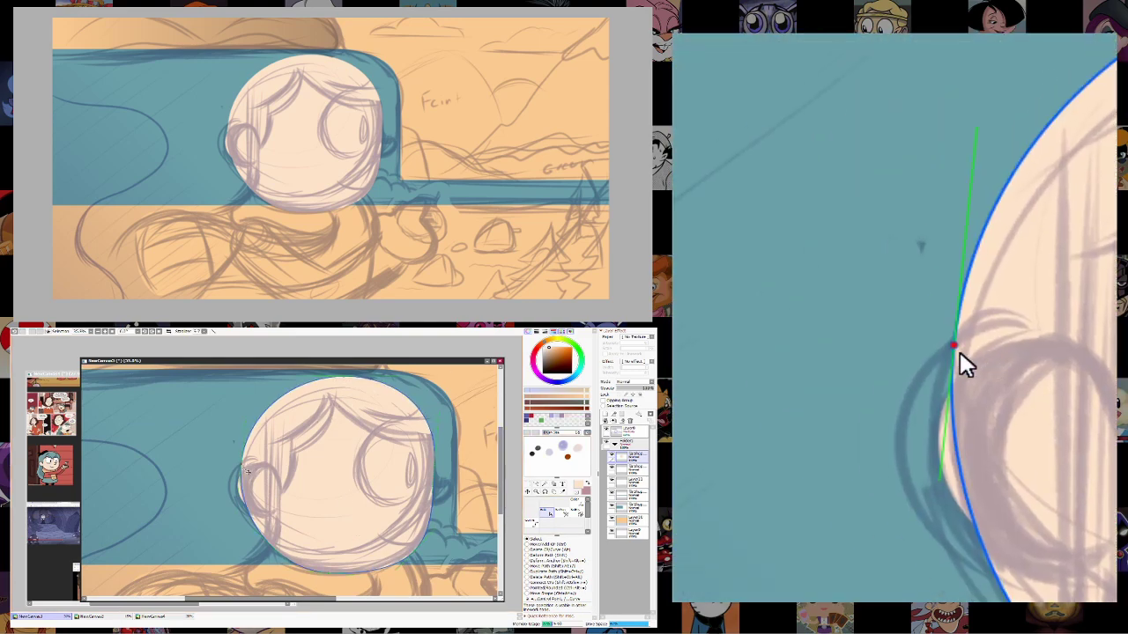
pyautogui.click(280, 521)
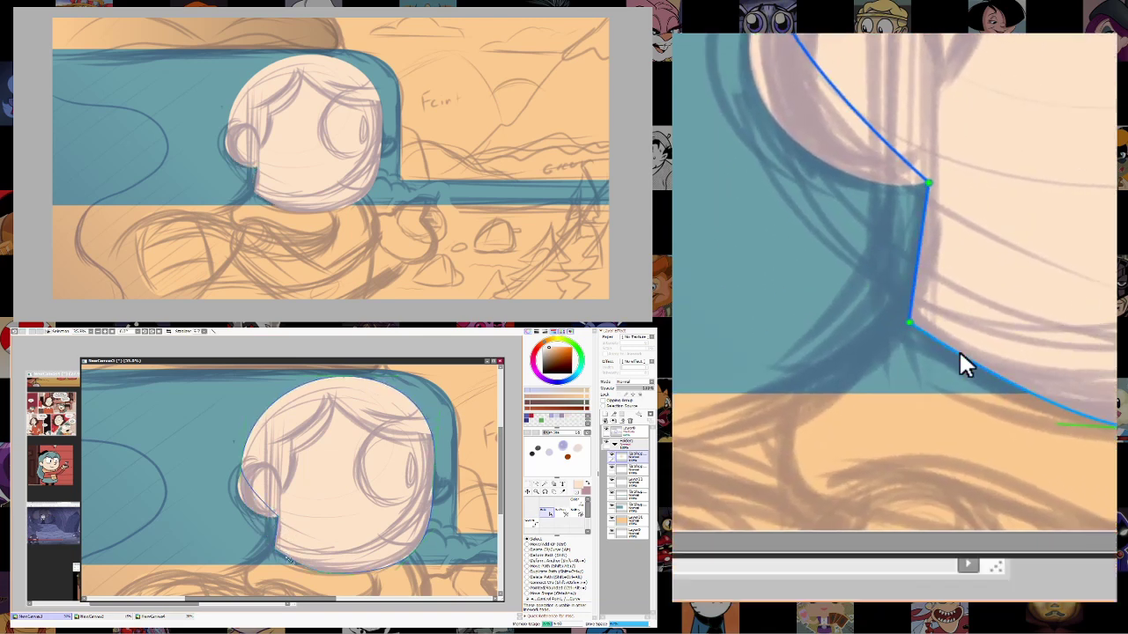
pyautogui.press('Return')
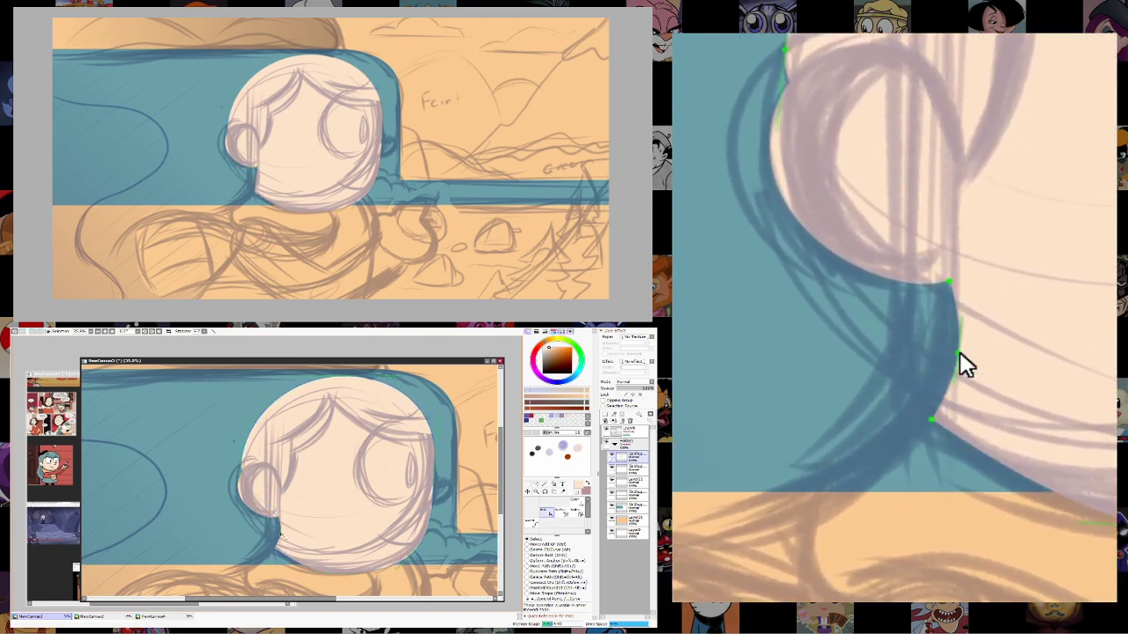
pyautogui.scroll(2, 258, 493)
pyautogui.click(258, 493)
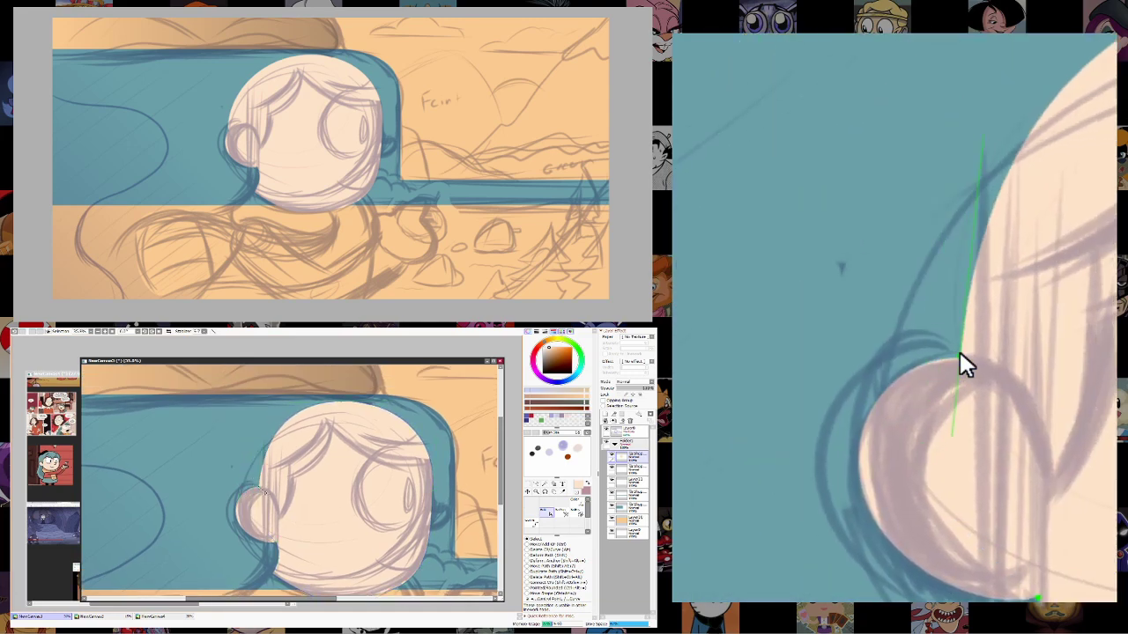
pyautogui.click(339, 403)
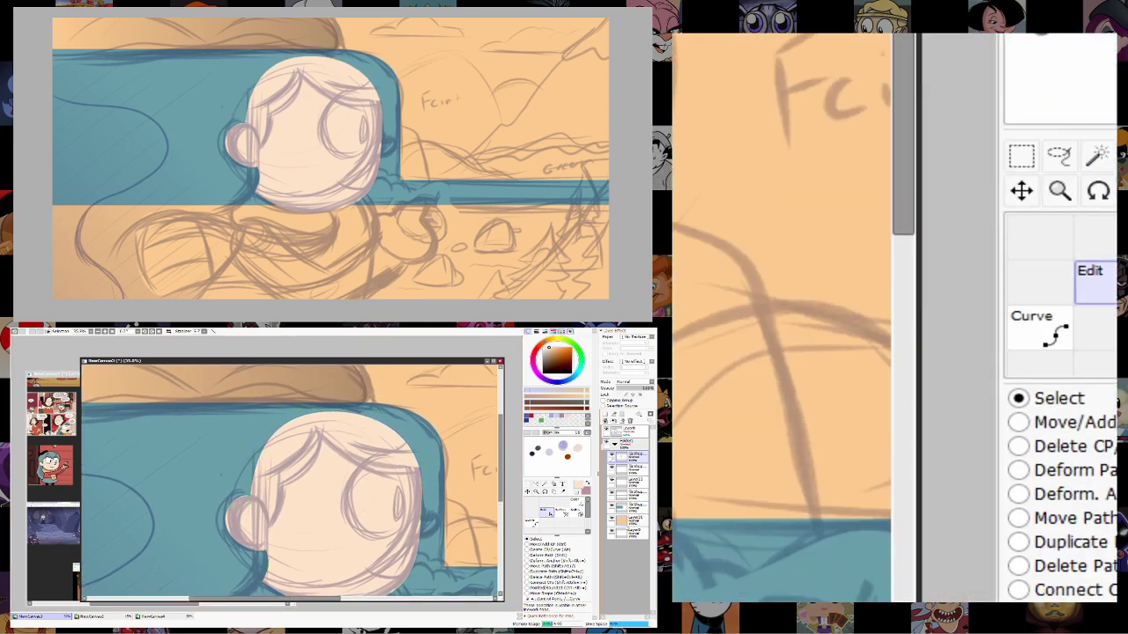
# Convert the face shape layer to a regular raster layer.
pyautogui.click(536, 484)
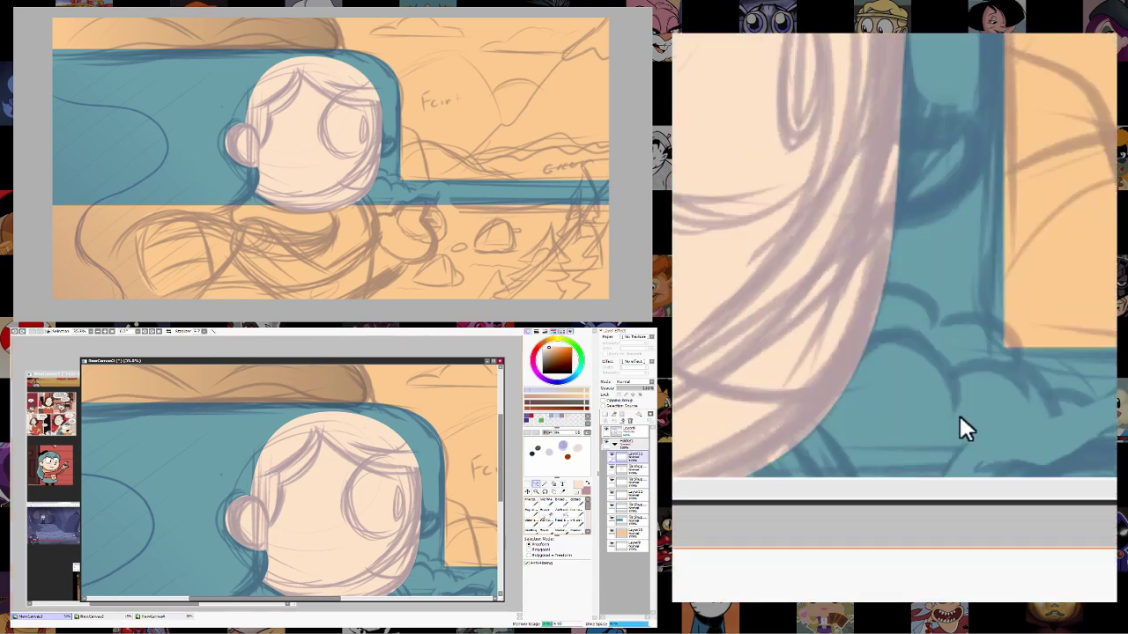
pyautogui.hotkey('ctrl', 'z')
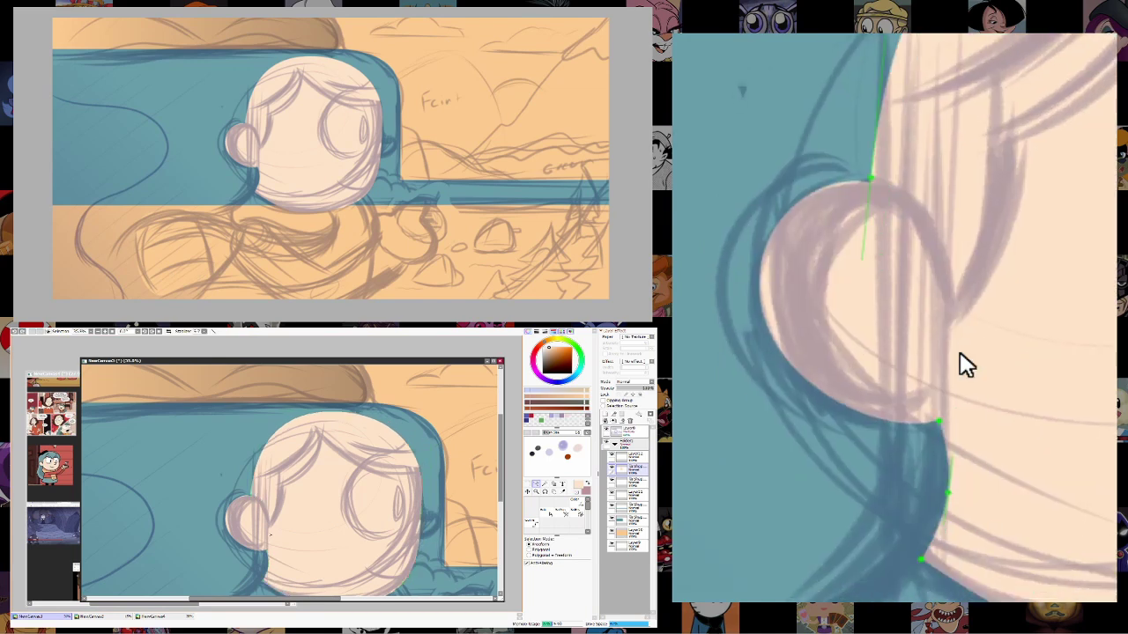
pyautogui.click(532, 504)
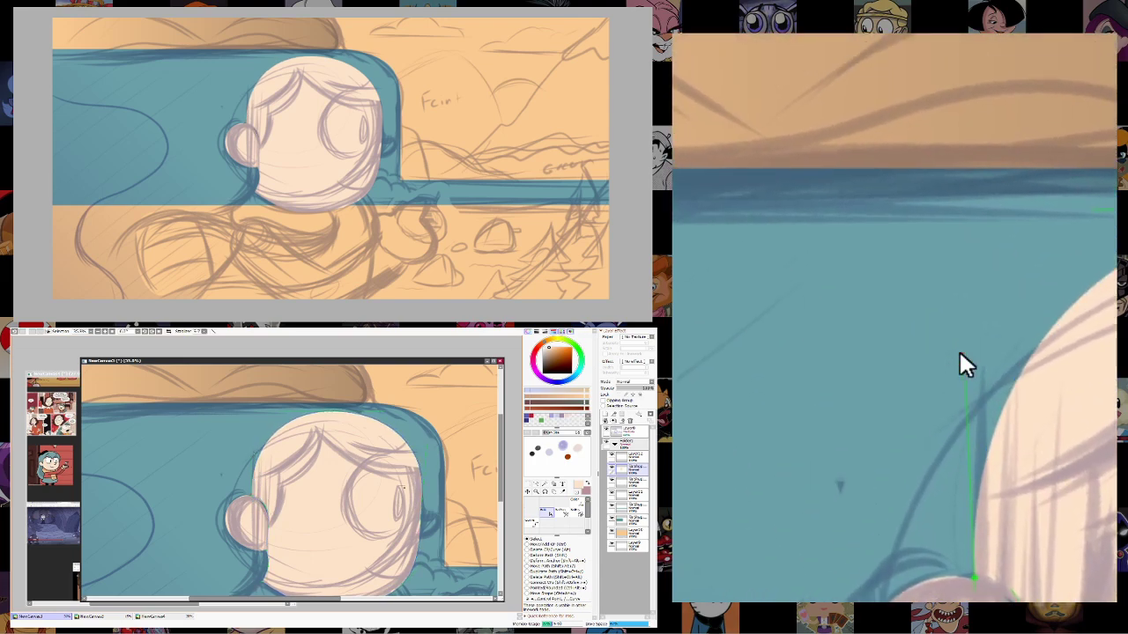
pyautogui.scroll(-1, 397, 529)
pyautogui.scroll(-1, 335, 533)
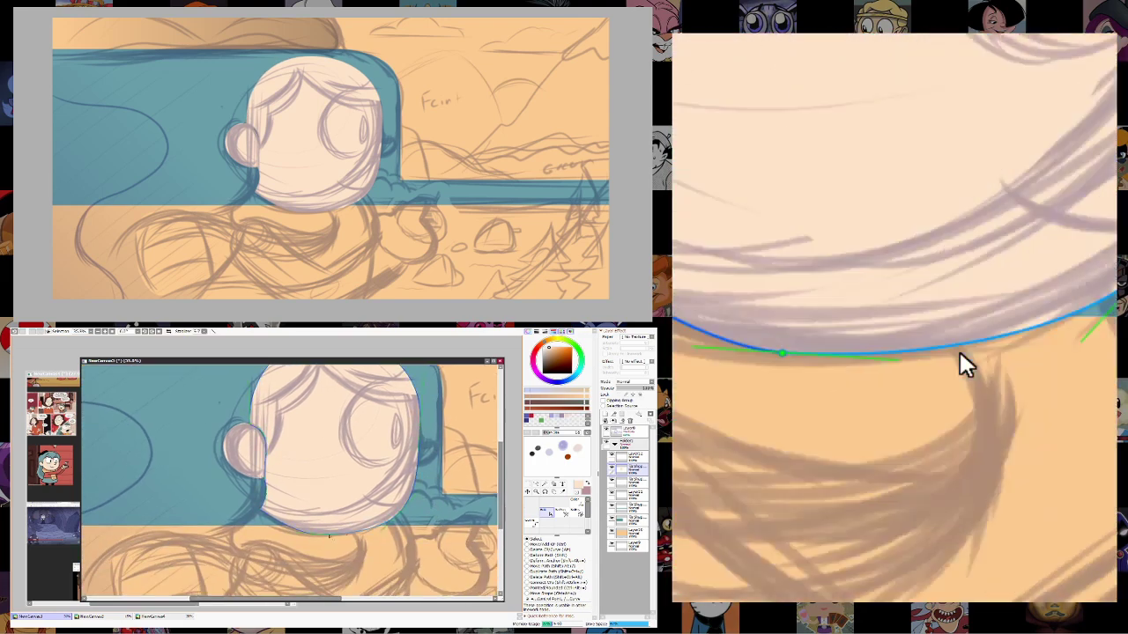
pyautogui.scroll(1, 293, 534)
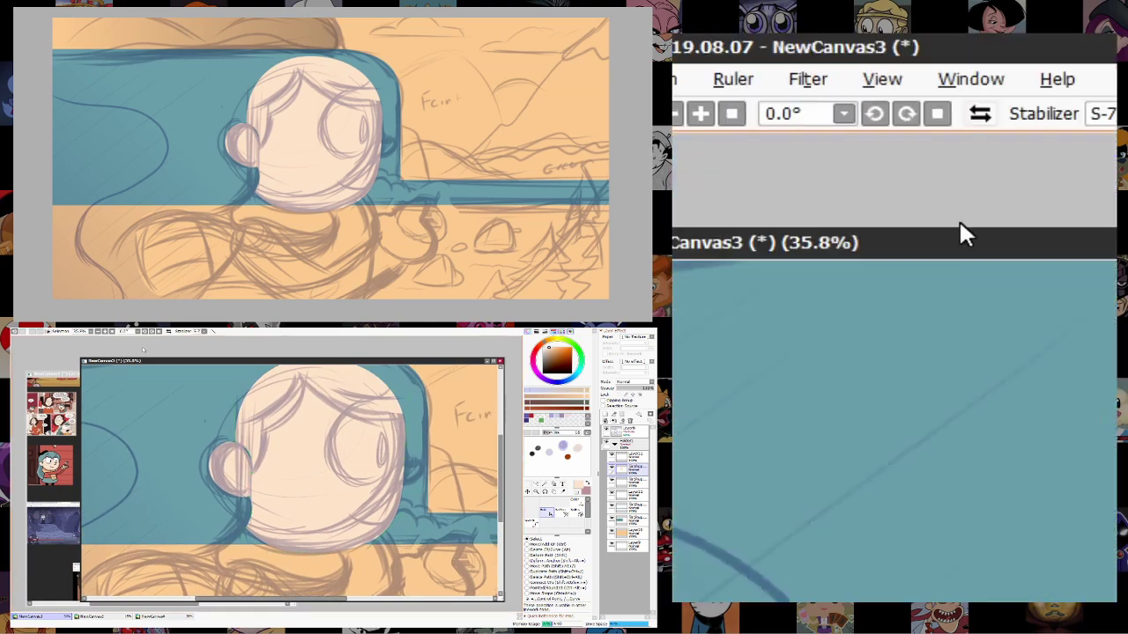
pyautogui.click(86, 331)
pyautogui.click(115, 438)
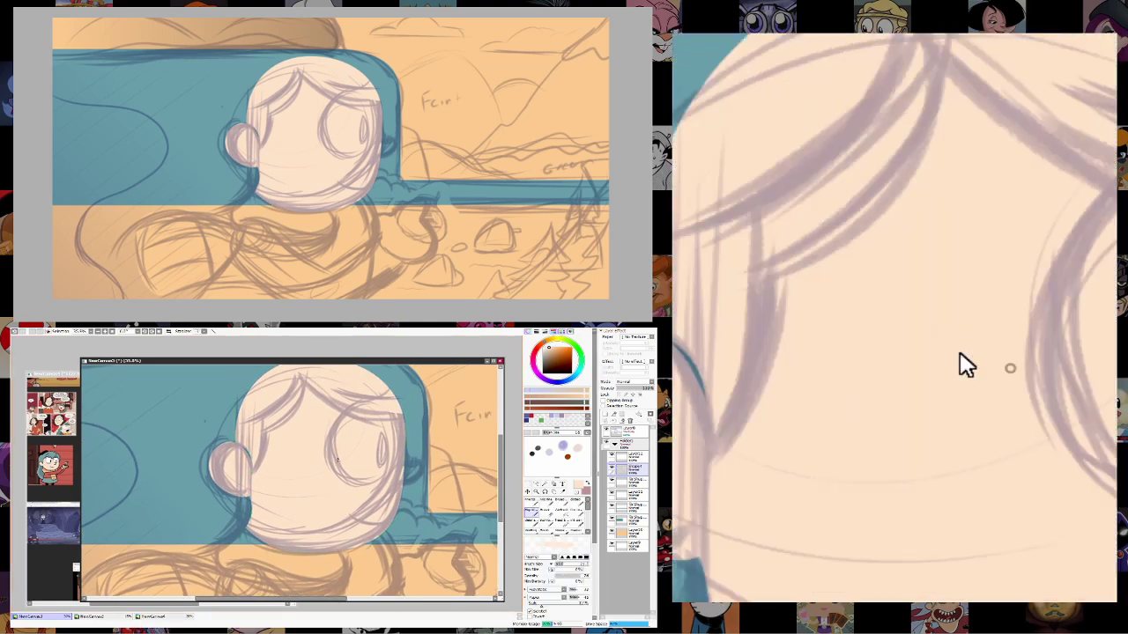
# Erase the skin colour above the sketched fringe, starting at brush size 66, so the teal hair frames the face.
pyautogui.click(535, 514)
pyautogui.scroll(1, 339, 509)
pyautogui.press(']')
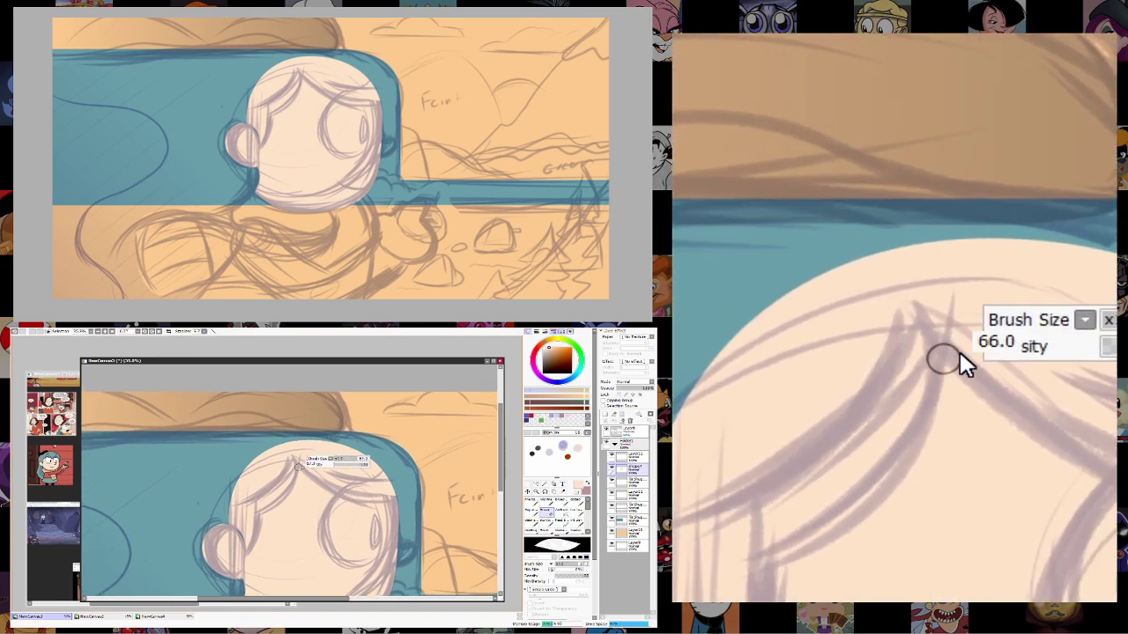
pyautogui.click(290, 457)
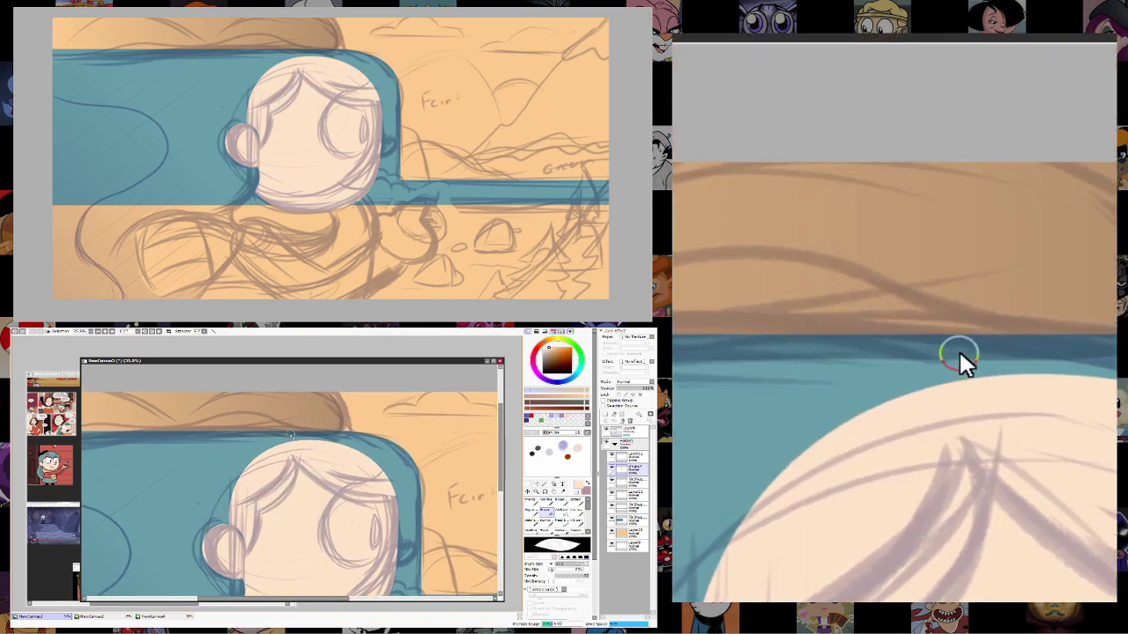
pyautogui.moveTo(290, 440)
pyautogui.mouseDown()
pyautogui.moveTo(287, 478)
pyautogui.moveTo(236, 504)
pyautogui.mouseUp()
pyautogui.press('[')
pyautogui.moveTo(290, 460)
pyautogui.mouseDown()
pyautogui.moveTo(257, 467)
pyautogui.moveTo(283, 452)
pyautogui.moveTo(249, 501)
pyautogui.moveTo(286, 436)
pyautogui.moveTo(290, 459)
pyautogui.moveTo(272, 490)
pyautogui.moveTo(239, 511)
pyautogui.moveTo(282, 496)
pyautogui.moveTo(229, 517)
pyautogui.moveTo(230, 551)
pyautogui.moveTo(243, 503)
pyautogui.moveTo(236, 555)
pyautogui.moveTo(245, 511)
pyautogui.moveTo(241, 557)
pyautogui.mouseUp()
pyautogui.moveTo(244, 507); pyautogui.dragTo(240, 538)
pyautogui.scroll(1, 279, 522)
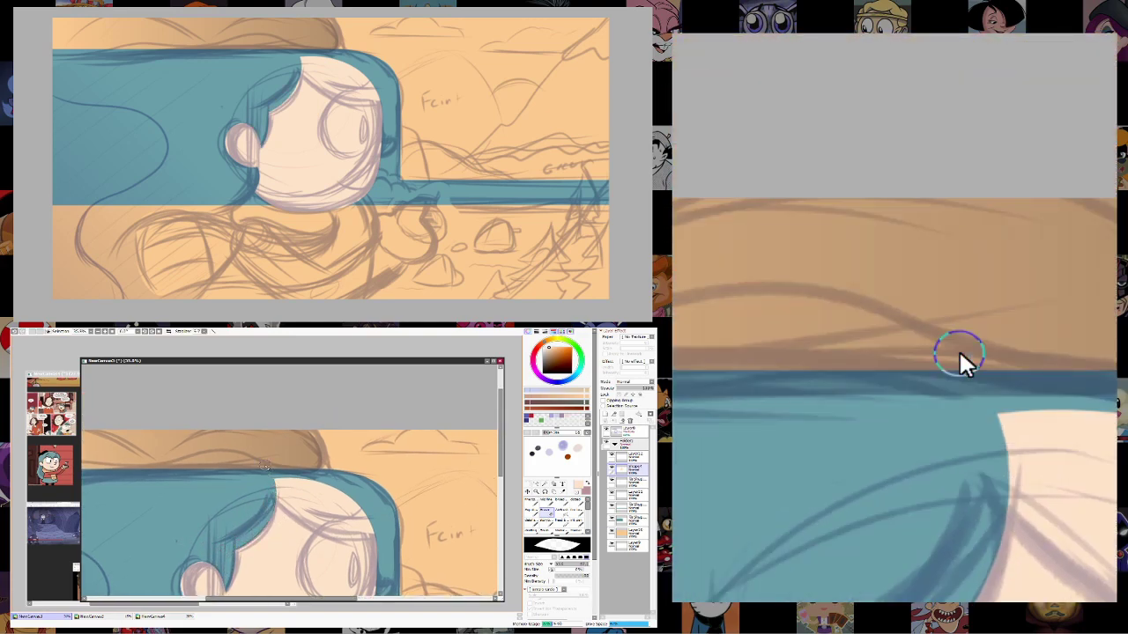
pyautogui.scroll(-1, 266, 466)
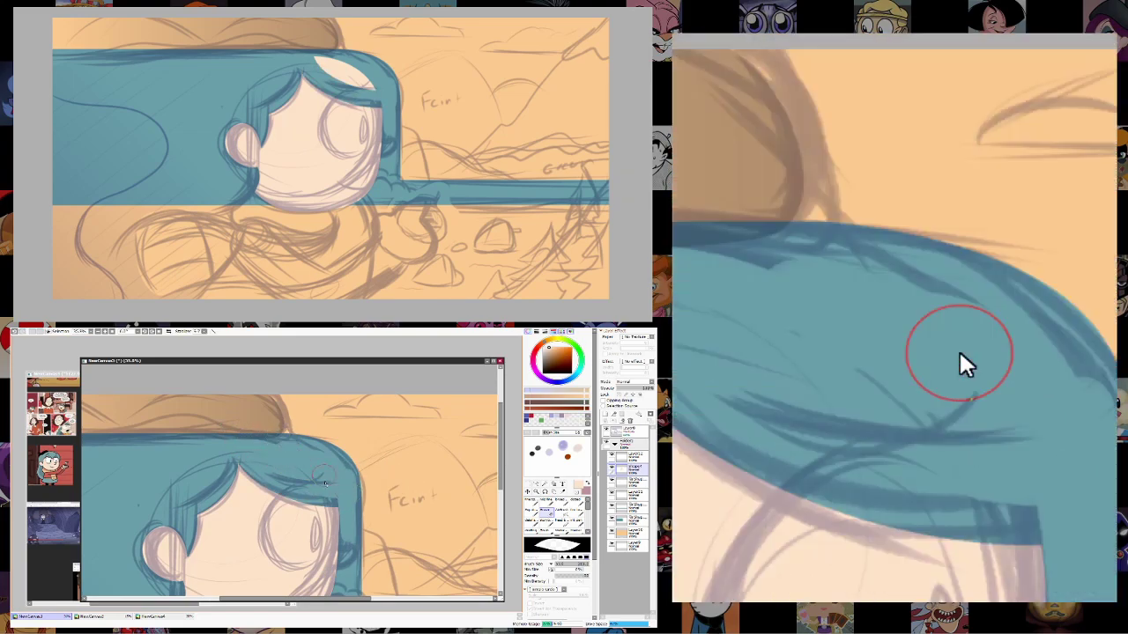
# Paint a small rounded nose in the skin colour on the far edge of the face, following the sketch.
pyautogui.scroll(-2, 379, 484)
pyautogui.scroll(1, 383, 510)
pyautogui.scroll(-3, 502, 458)
pyautogui.scroll(2, 441, 476)
pyautogui.scroll(-1, 493, 378)
pyautogui.scroll(1, 376, 510)
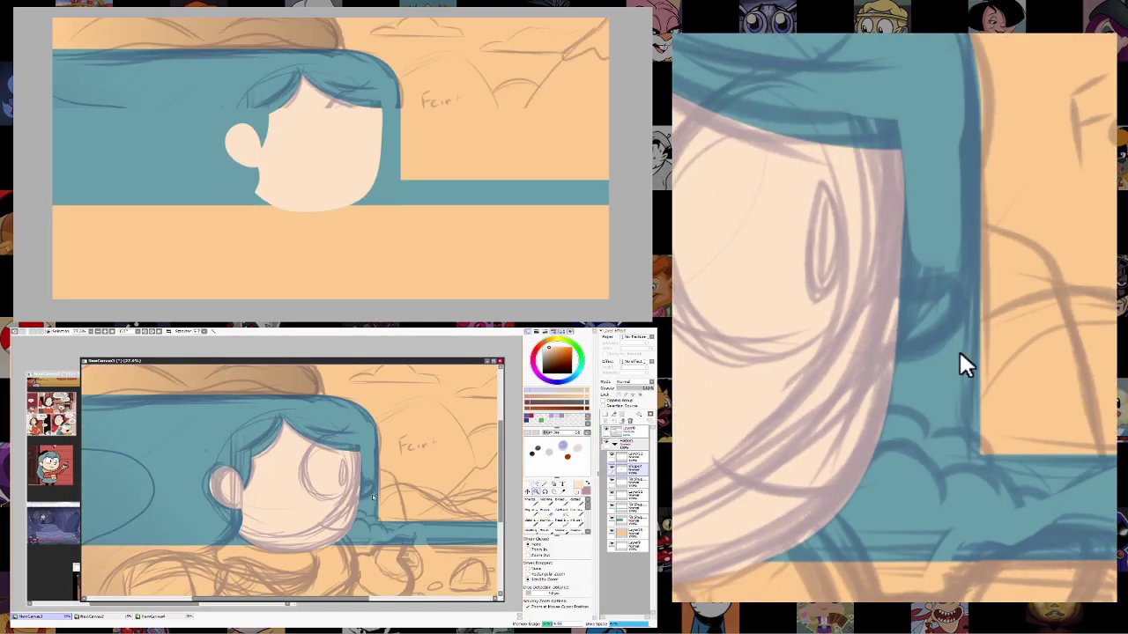
pyautogui.scroll(2, 373, 487)
pyautogui.scroll(-1, 383, 529)
pyautogui.scroll(1, 353, 511)
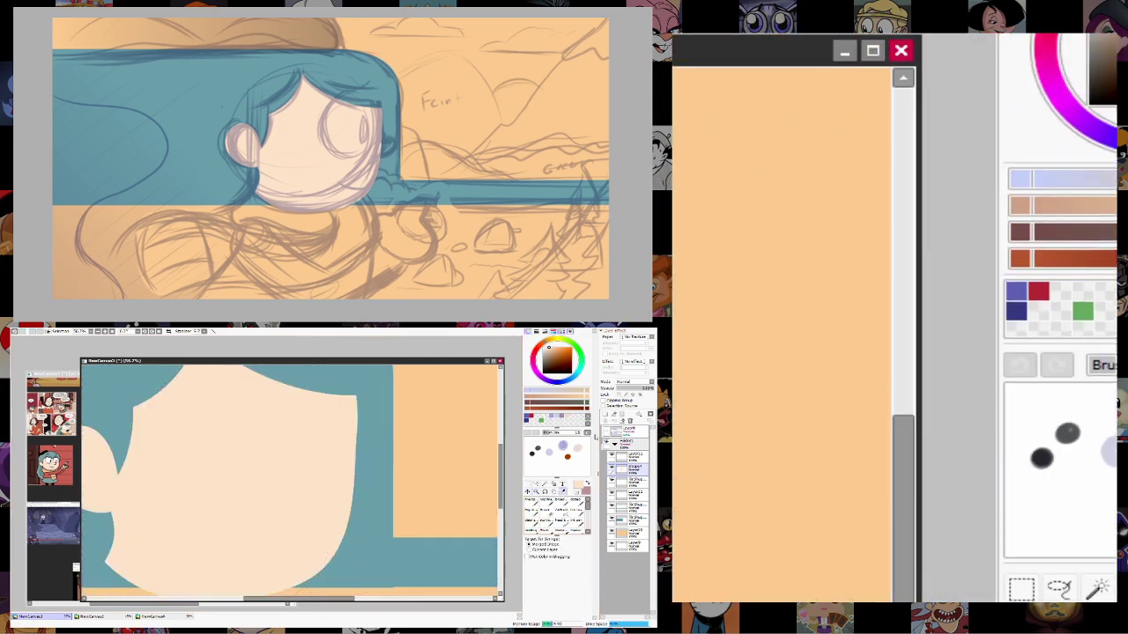
pyautogui.press(']')
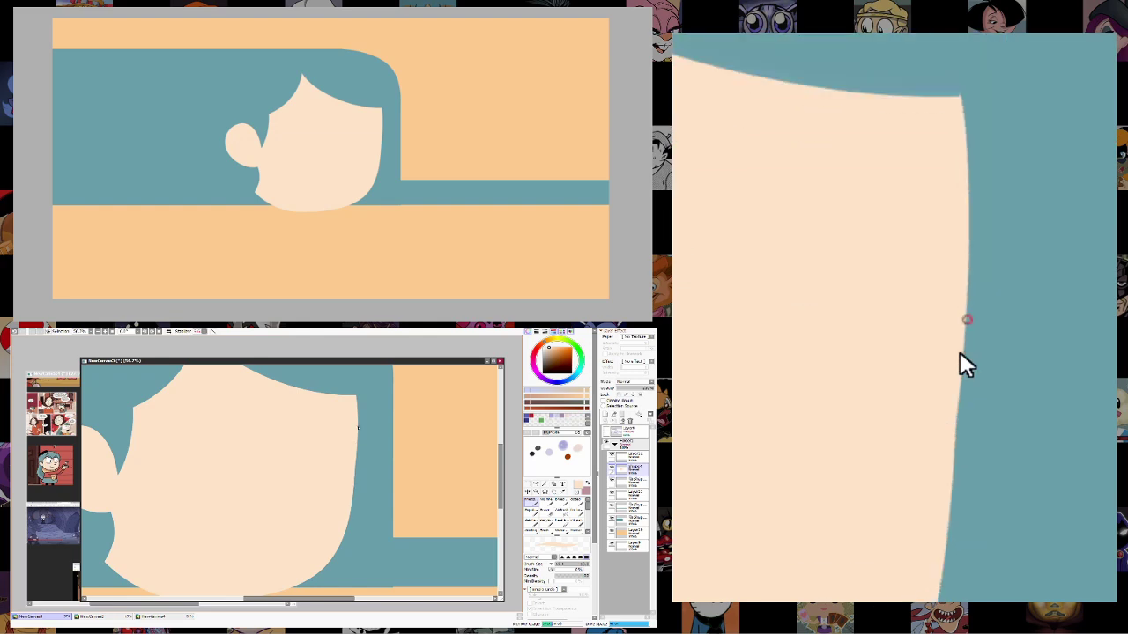
pyautogui.scroll(-2, 356, 509)
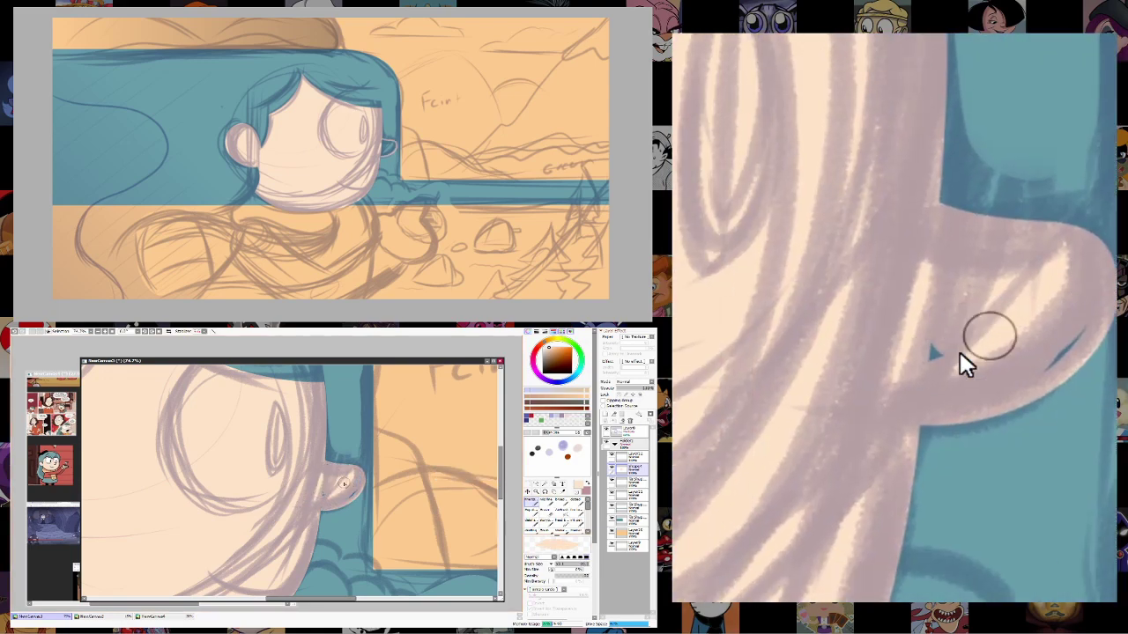
pyautogui.scroll(-5, 381, 539)
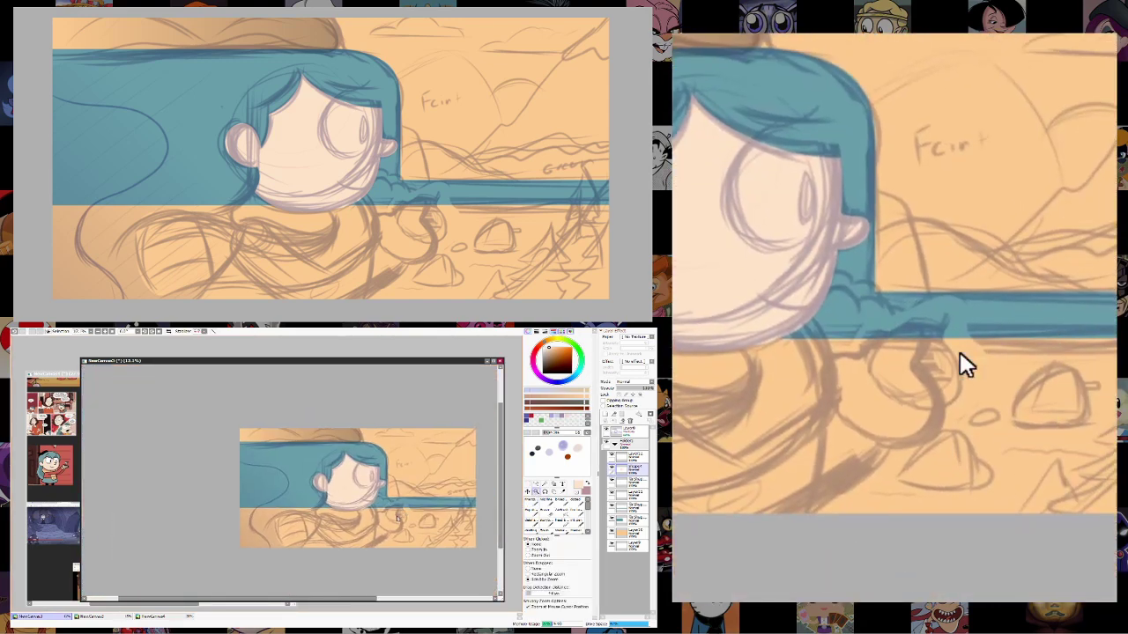
pyautogui.scroll(5, 381, 539)
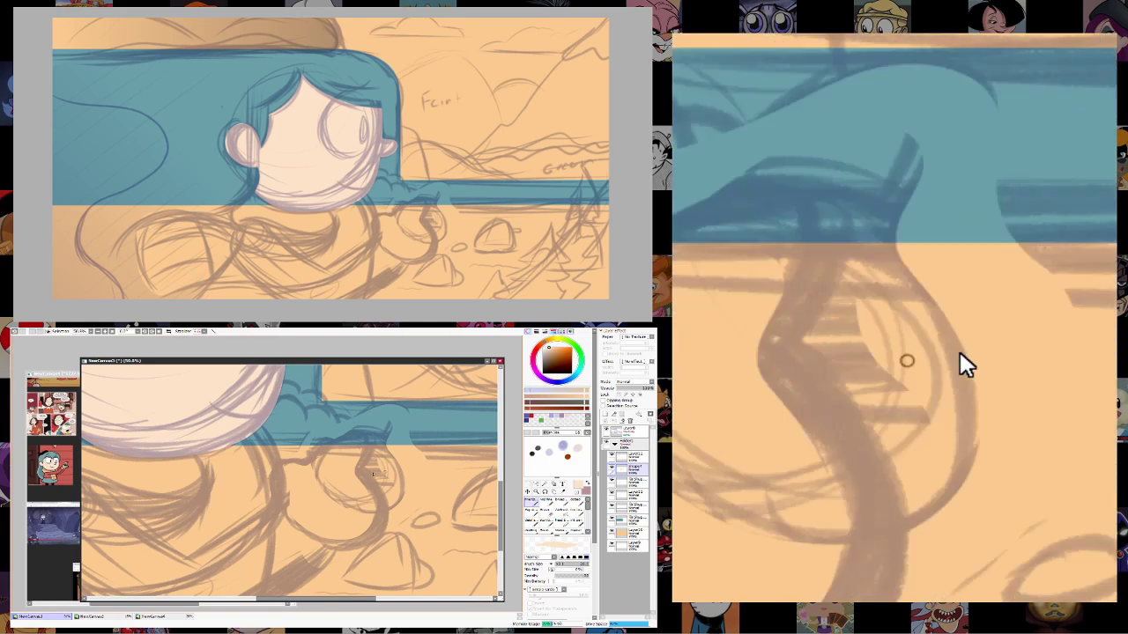
# Outline and fill a mitten-shaped hand with a raised thumb in the skin colour below the chin, following the sketch.
pyautogui.moveTo(336, 487); pyautogui.dragTo(346, 470)
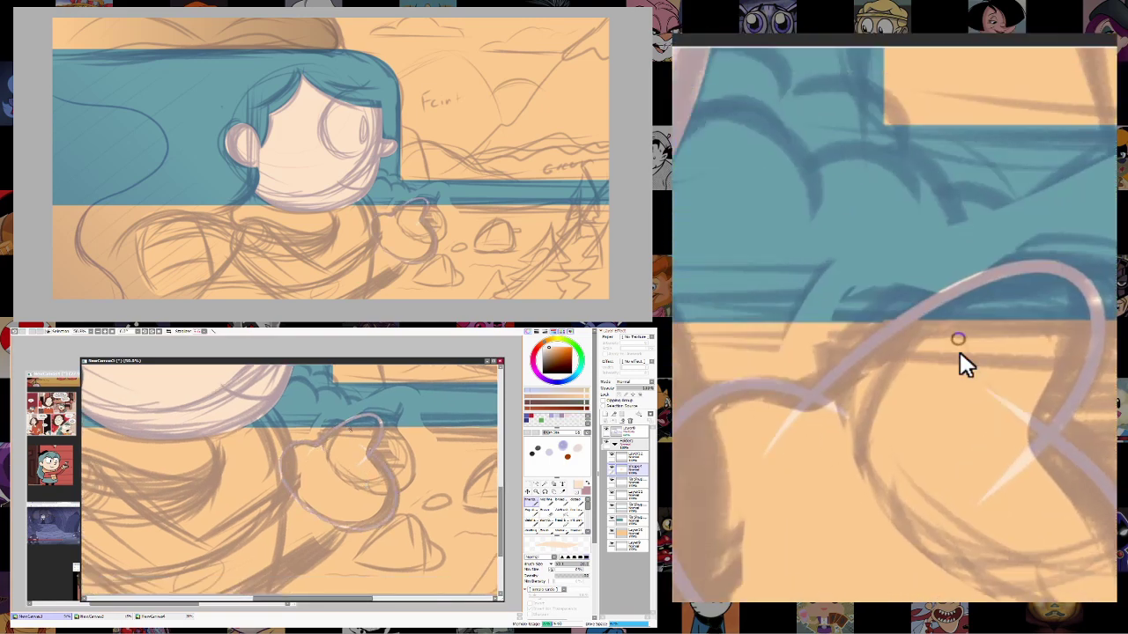
pyautogui.press('v')
pyautogui.press('g')
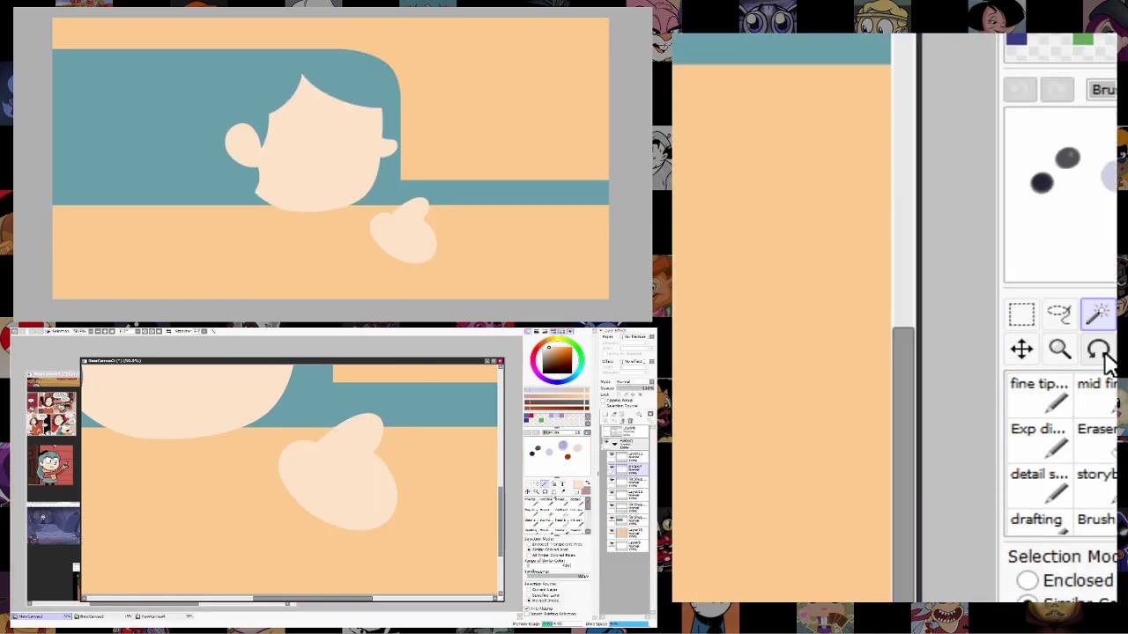
pyautogui.scroll(-3, 451, 483)
pyautogui.scroll(2, 414, 506)
pyautogui.press('v')
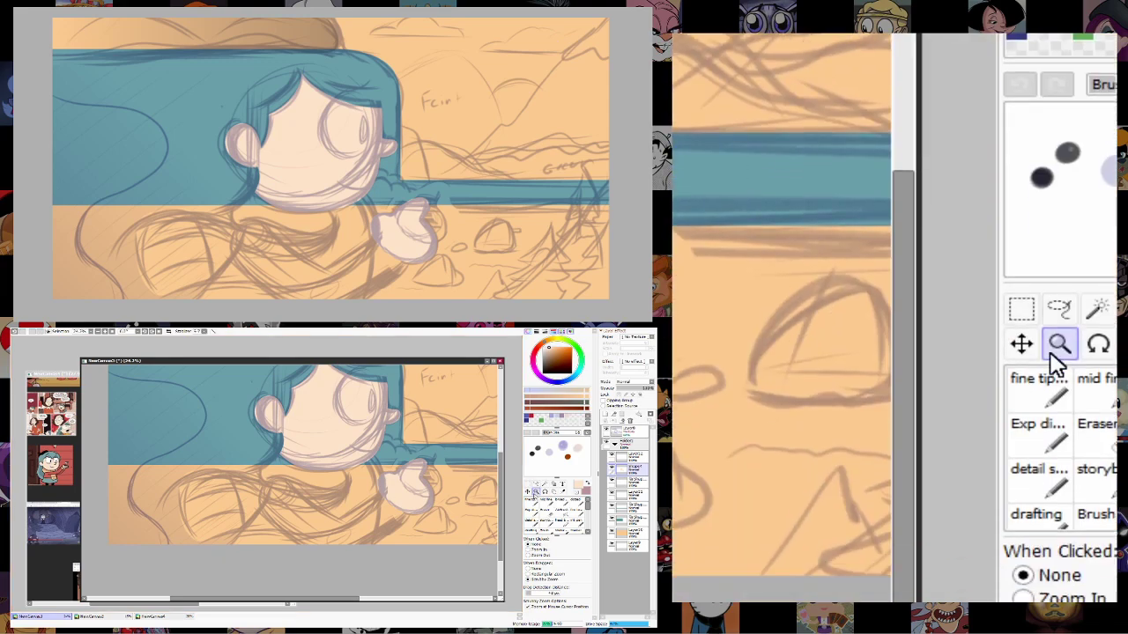
pyautogui.moveTo(401, 524)
pyautogui.mouseDown()
pyautogui.moveTo(432, 525)
pyautogui.moveTo(404, 522)
pyautogui.moveTo(408, 539)
pyautogui.mouseUp()
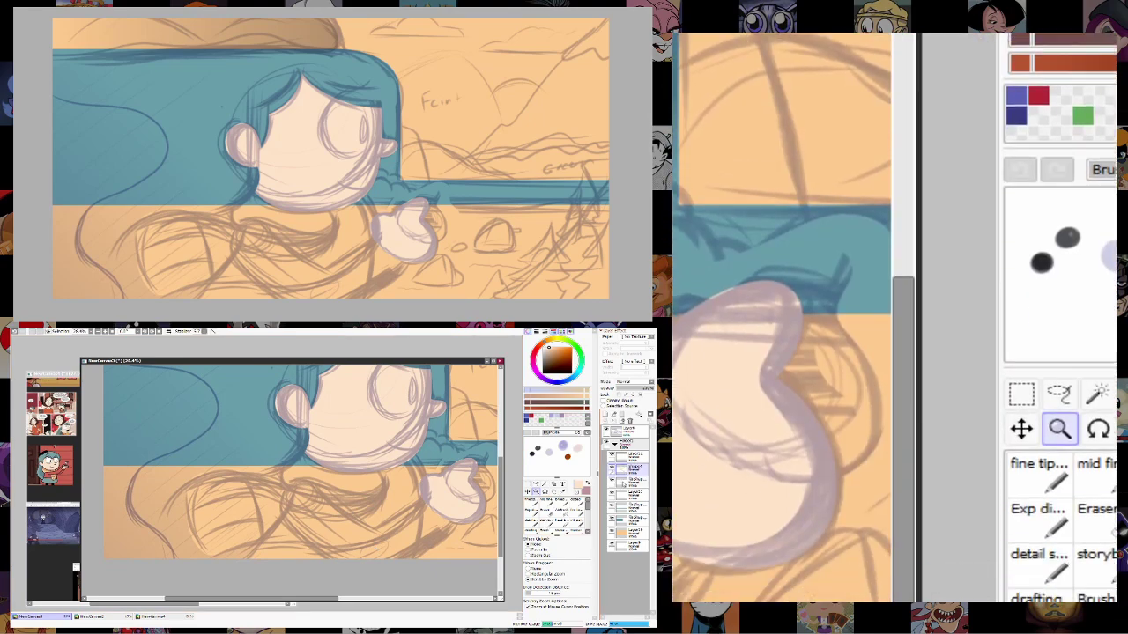
# Sample colours from the Hilda reference board and finish on the teal hair colour, returning to the drawing canvas.
pyautogui.hotkey('alt', 'Tab')
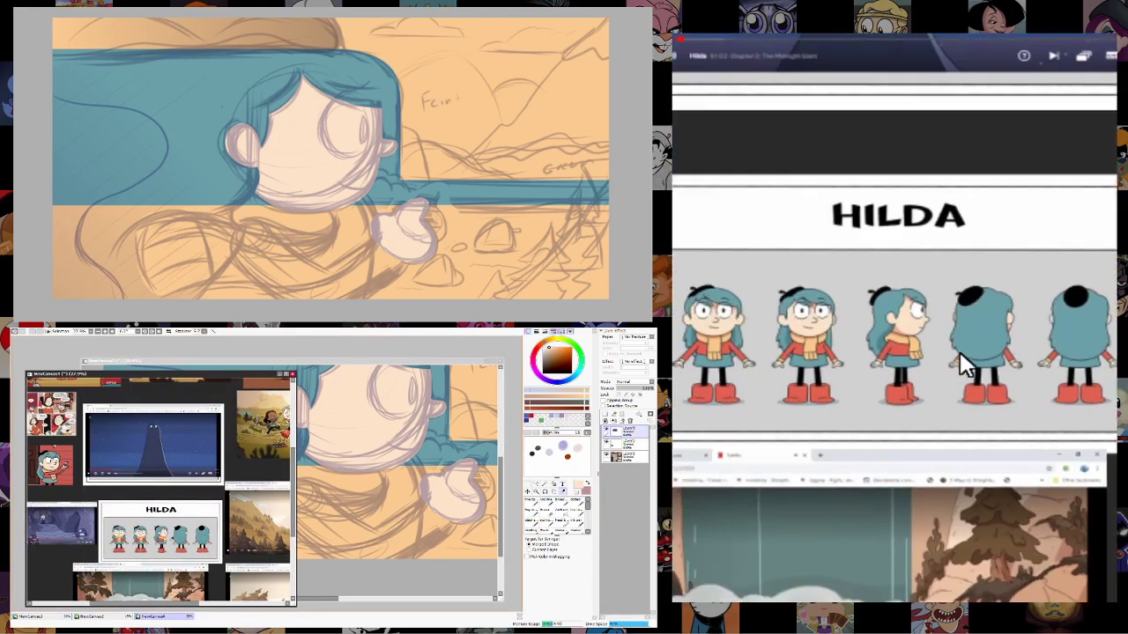
pyautogui.hotkey('alt', 'Tab')
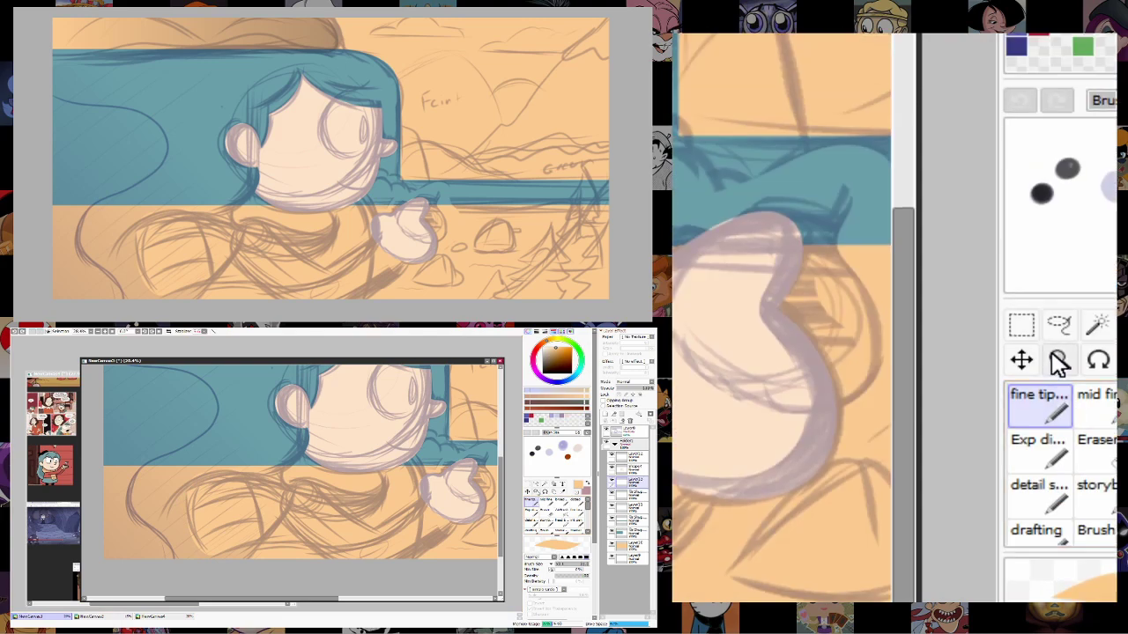
pyautogui.click(535, 491)
pyautogui.moveTo(414, 546)
pyautogui.mouseDown()
pyautogui.moveTo(400, 546)
pyautogui.moveTo(422, 548)
pyautogui.mouseUp()
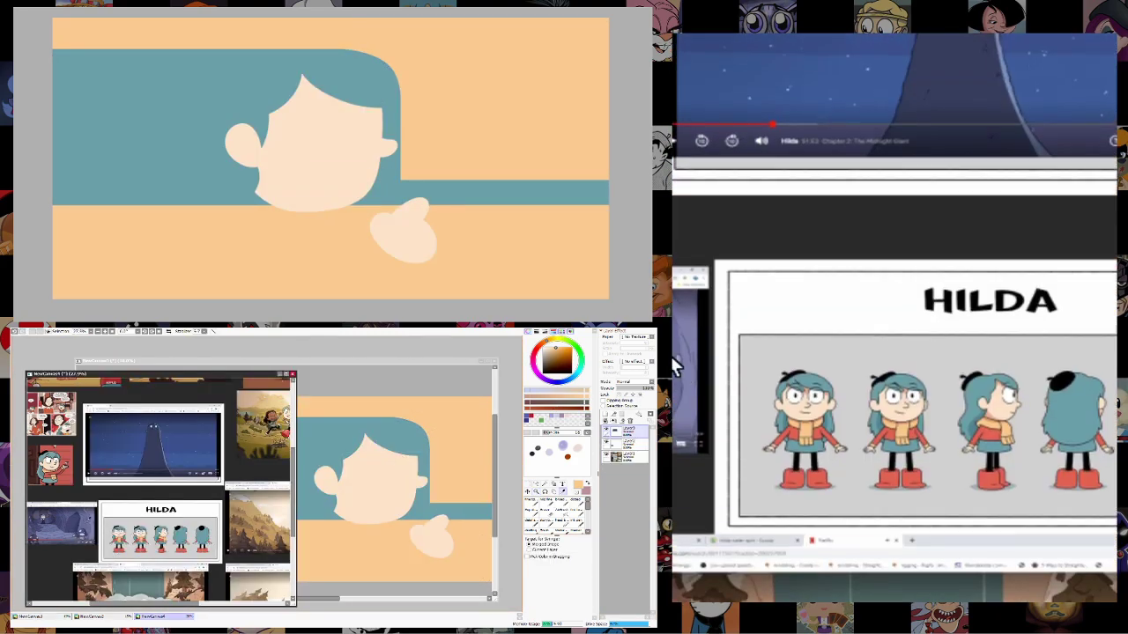
pyautogui.keyDown('alt'); pyautogui.click(150, 525); pyautogui.keyUp('alt')
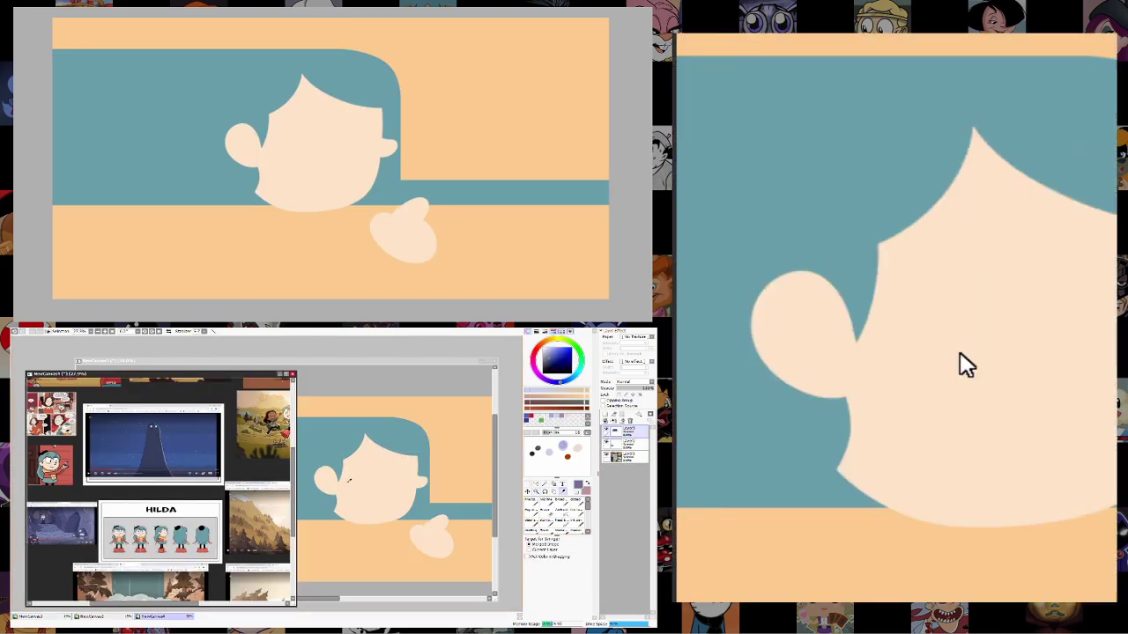
pyautogui.keyDown('alt'); pyautogui.click(318, 507); pyautogui.keyUp('alt')
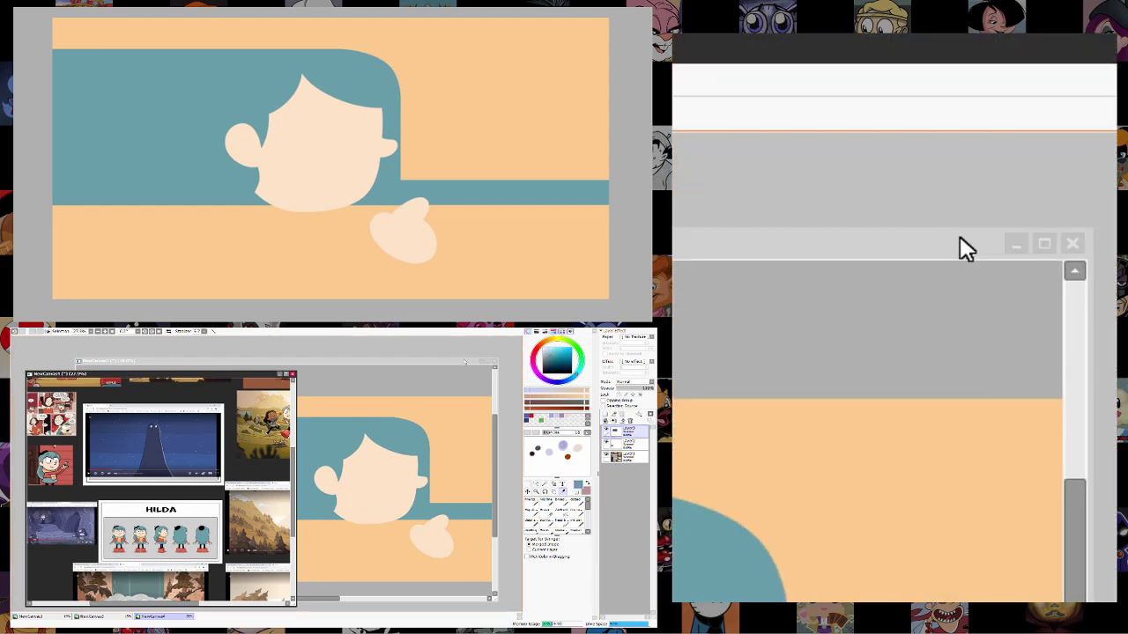
pyautogui.click(471, 361)
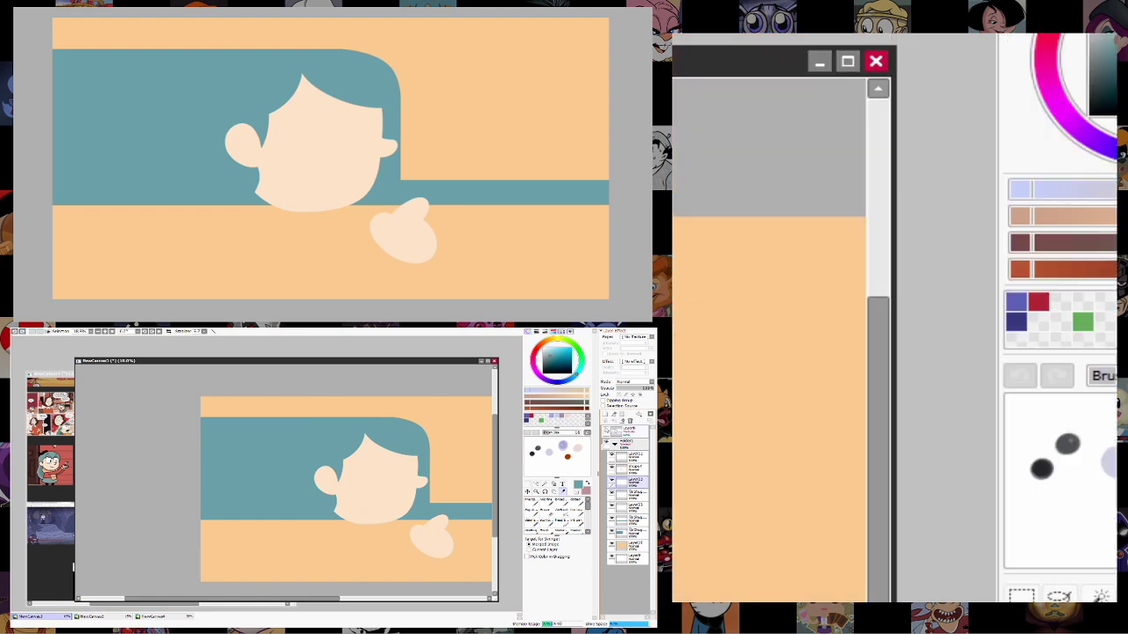
# Extend the teal hair behind the face down to the canvas's lower edge, ending in a curve beside the scarf.
pyautogui.click(611, 533)
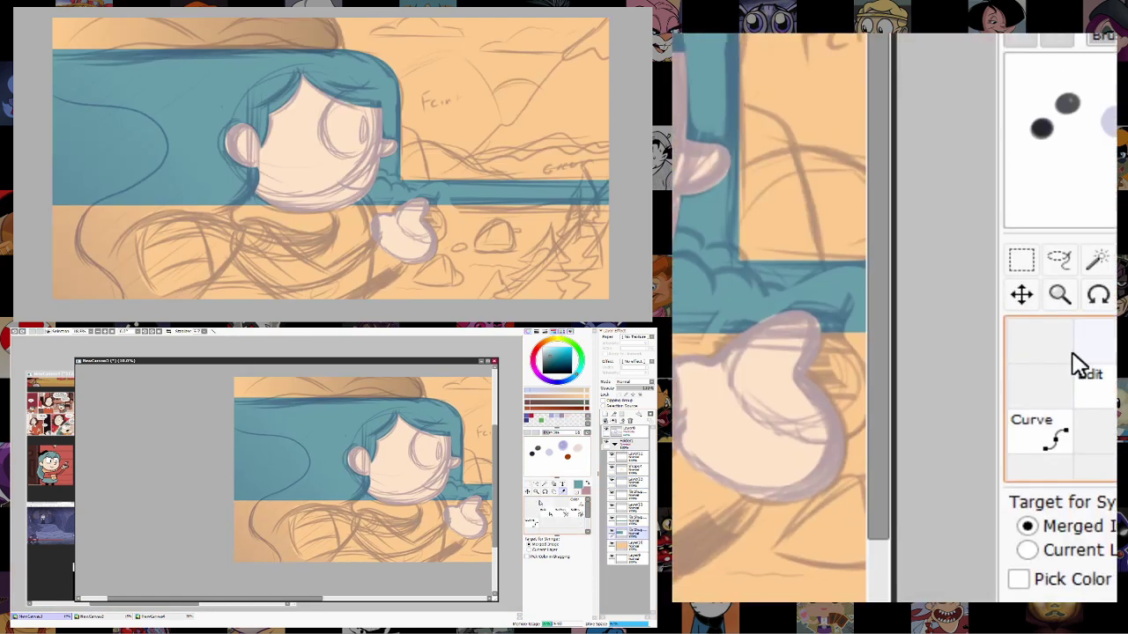
pyautogui.click(541, 483)
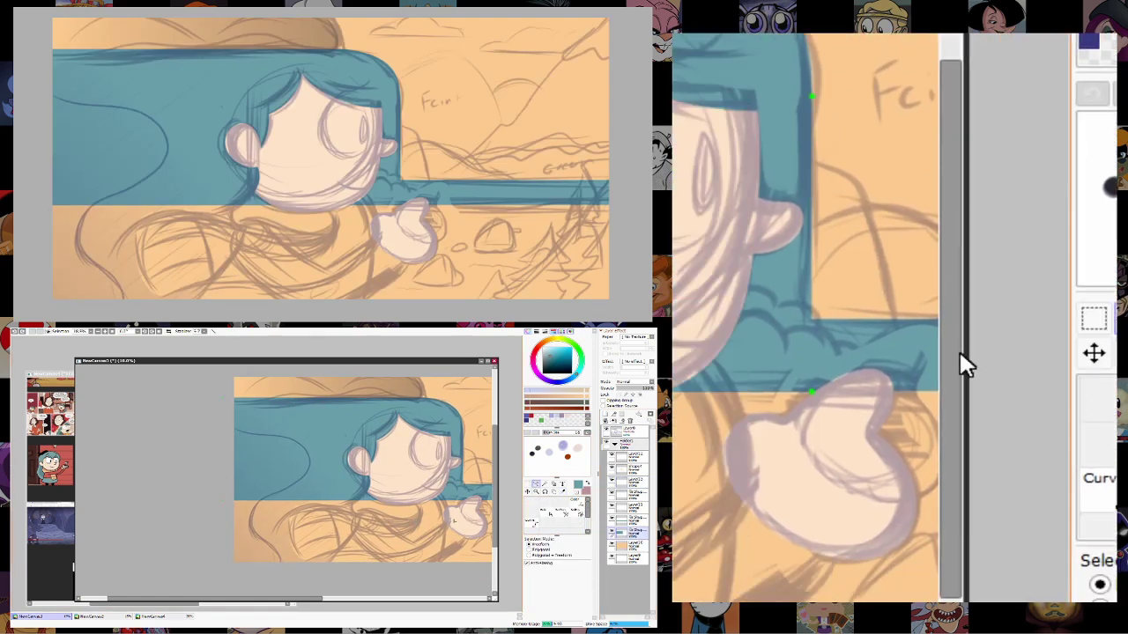
pyautogui.moveTo(365, 481)
pyautogui.mouseDown()
pyautogui.moveTo(358, 567)
pyautogui.moveTo(234, 584)
pyautogui.moveTo(251, 487)
pyautogui.moveTo(370, 483)
pyautogui.mouseUp()
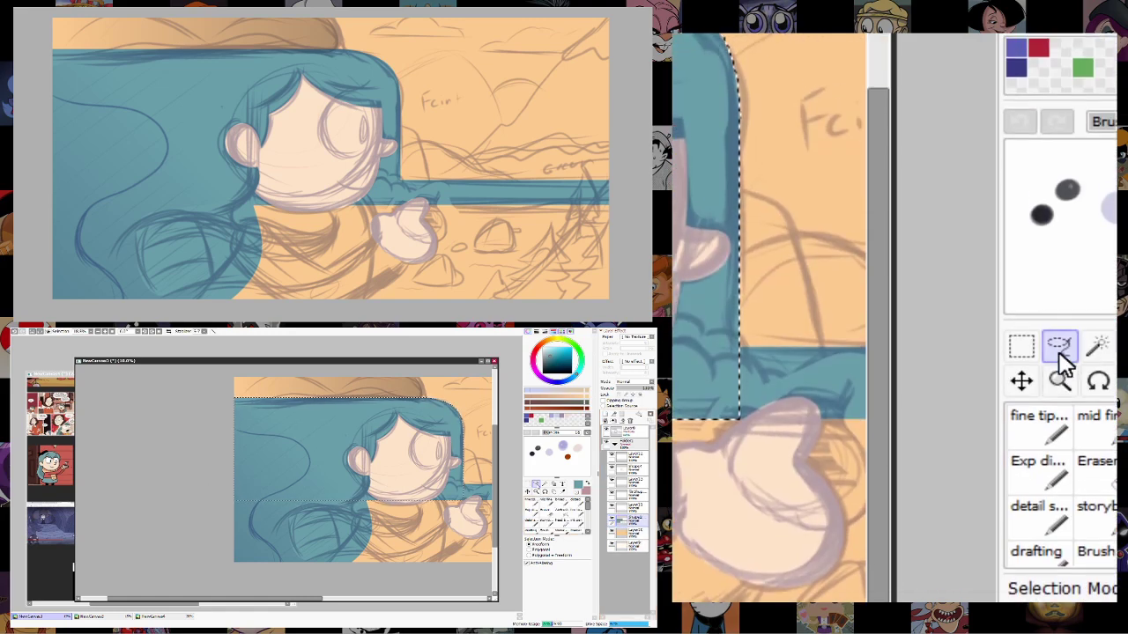
pyautogui.click(536, 491)
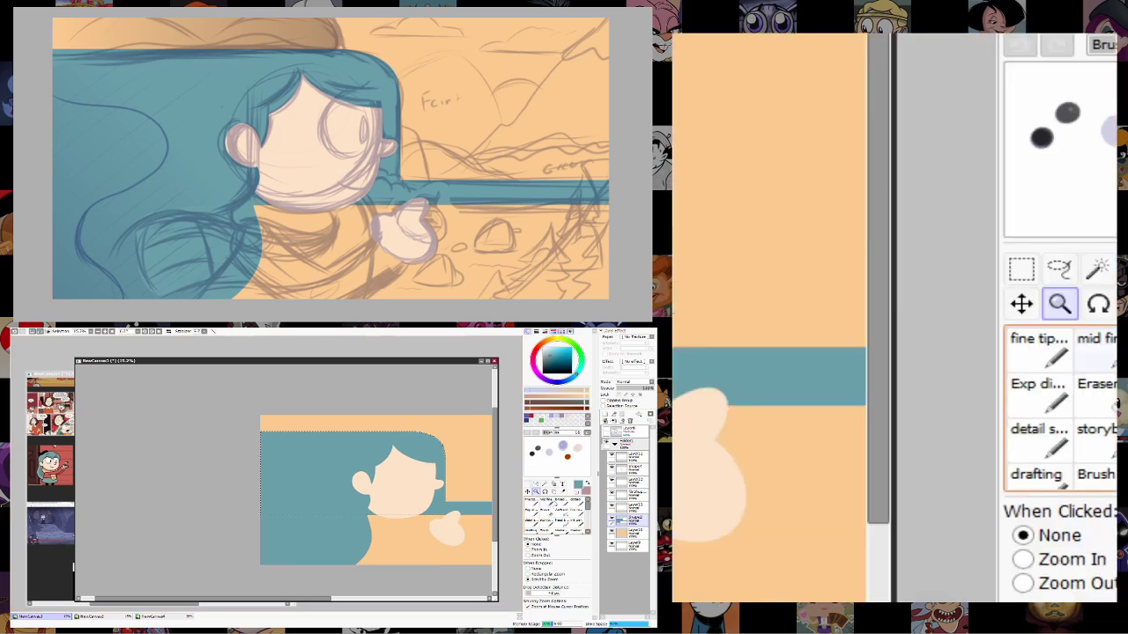
pyautogui.click(536, 484)
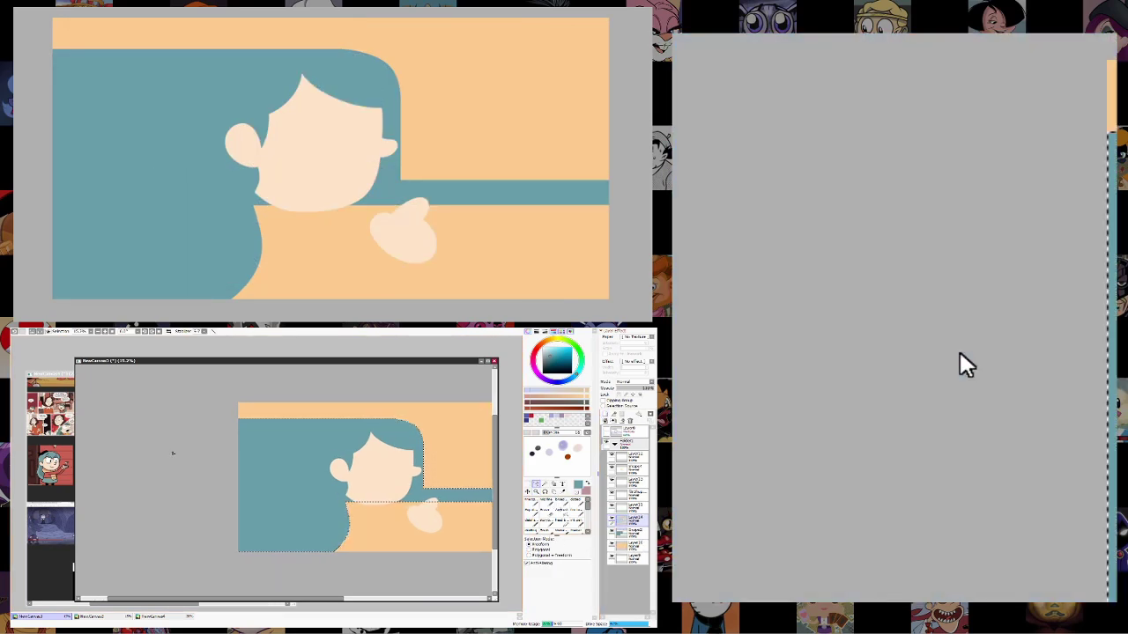
# Sample a dark blue from the show references and shade the selected hair with a straight gradient fading to transparency towards the face.
pyautogui.hotkey('ctrl', 'Tab')
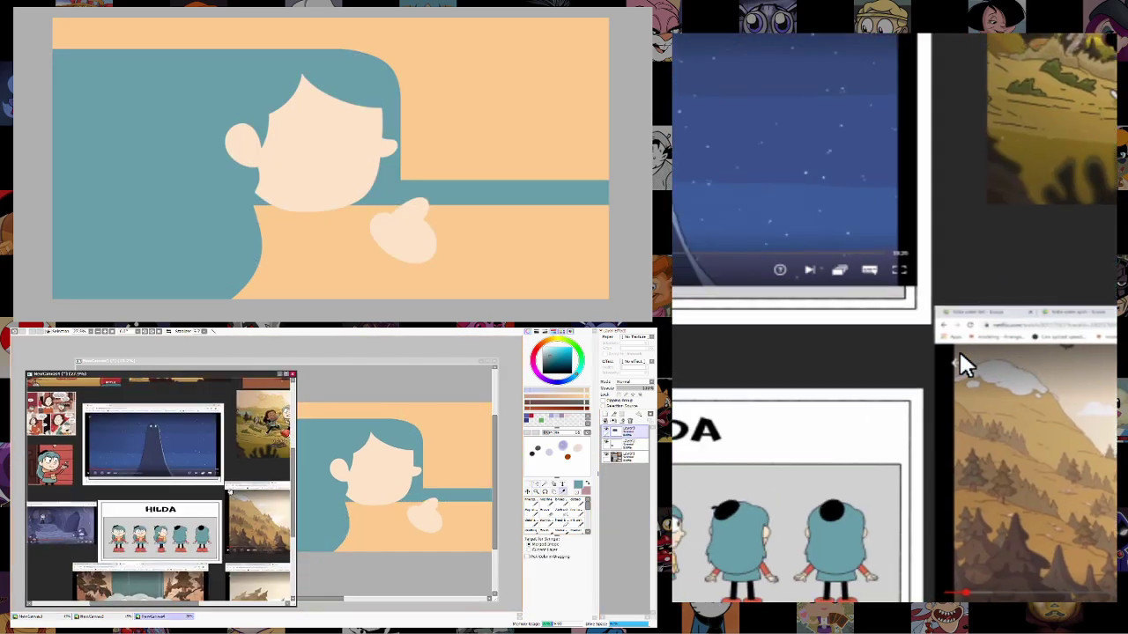
pyautogui.moveTo(127, 540); pyautogui.dragTo(143, 531)
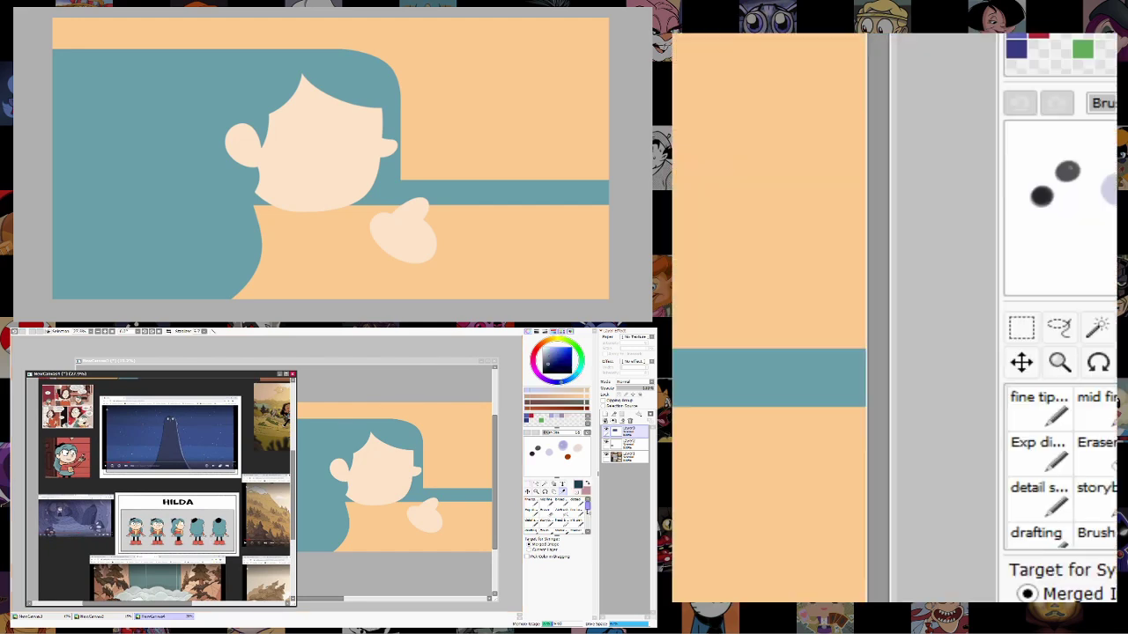
pyautogui.click(428, 361)
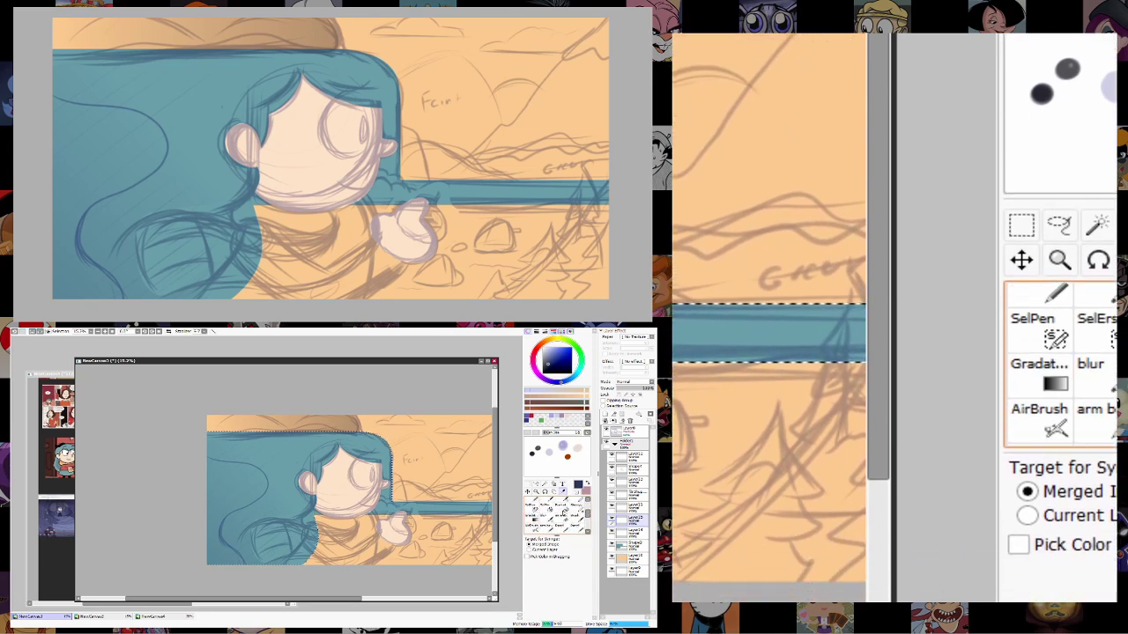
pyautogui.click(533, 527)
pyautogui.moveTo(174, 477); pyautogui.dragTo(297, 476)
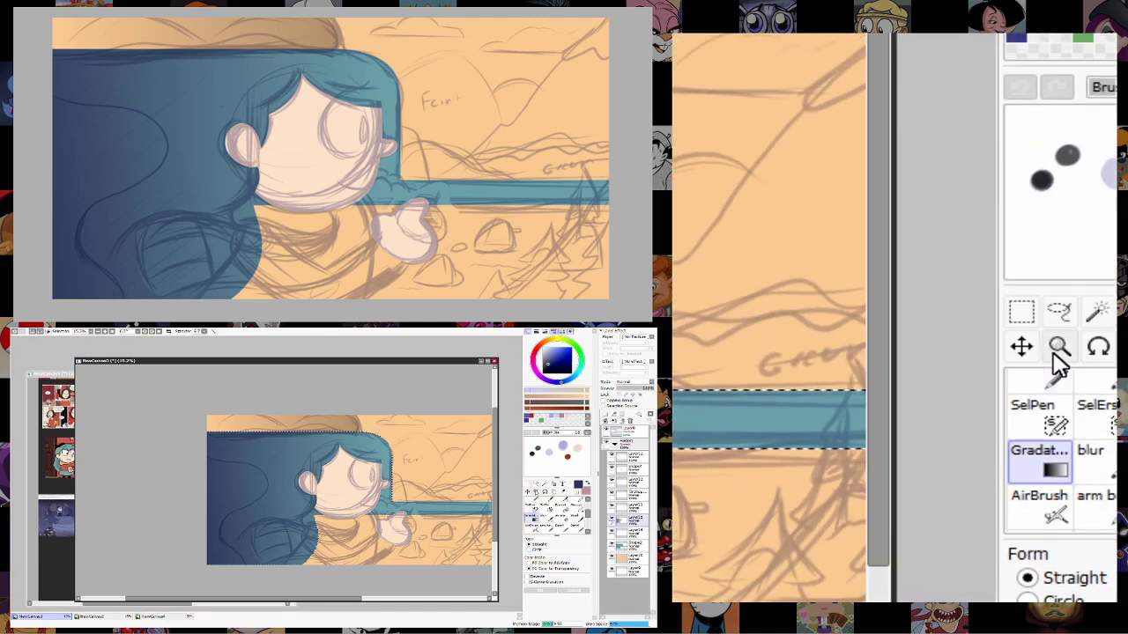
pyautogui.click(536, 484)
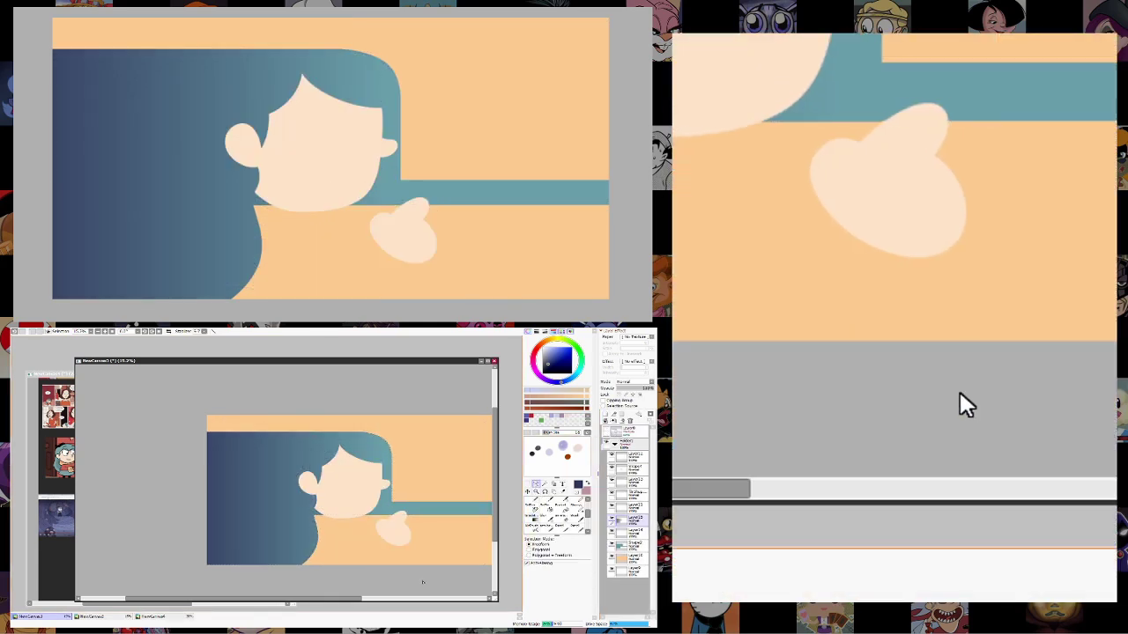
# Paint the rounded front edge of the beret above the hair in dark blue and fill its interior with the same colour.
pyautogui.click(535, 490)
pyautogui.click(339, 436)
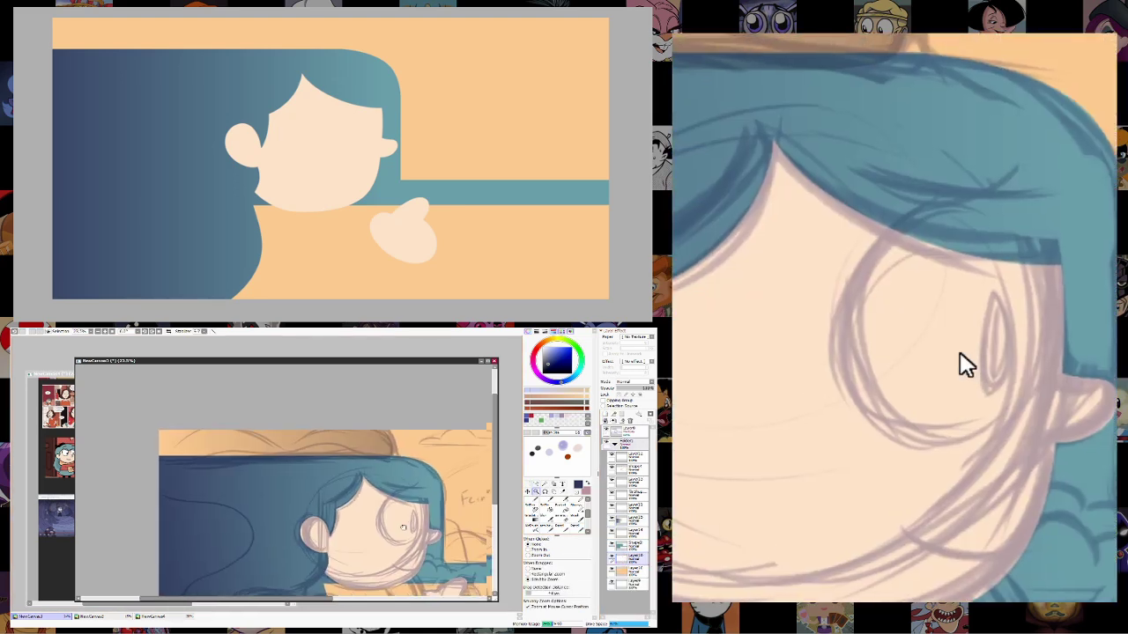
pyautogui.click(536, 498)
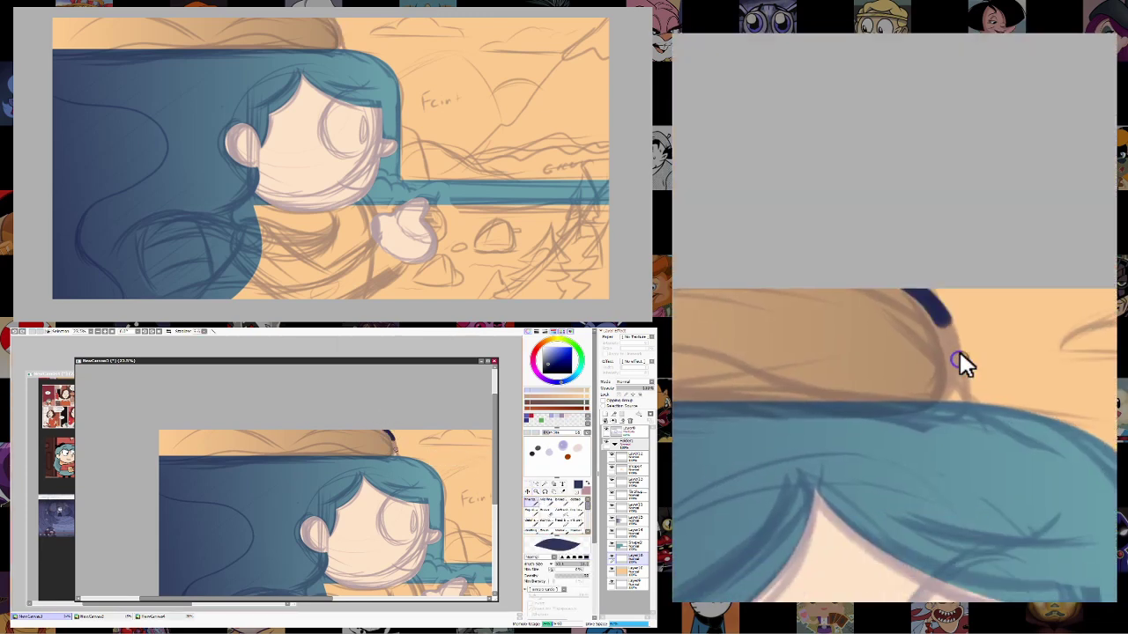
pyautogui.moveTo(384, 431); pyautogui.dragTo(392, 447)
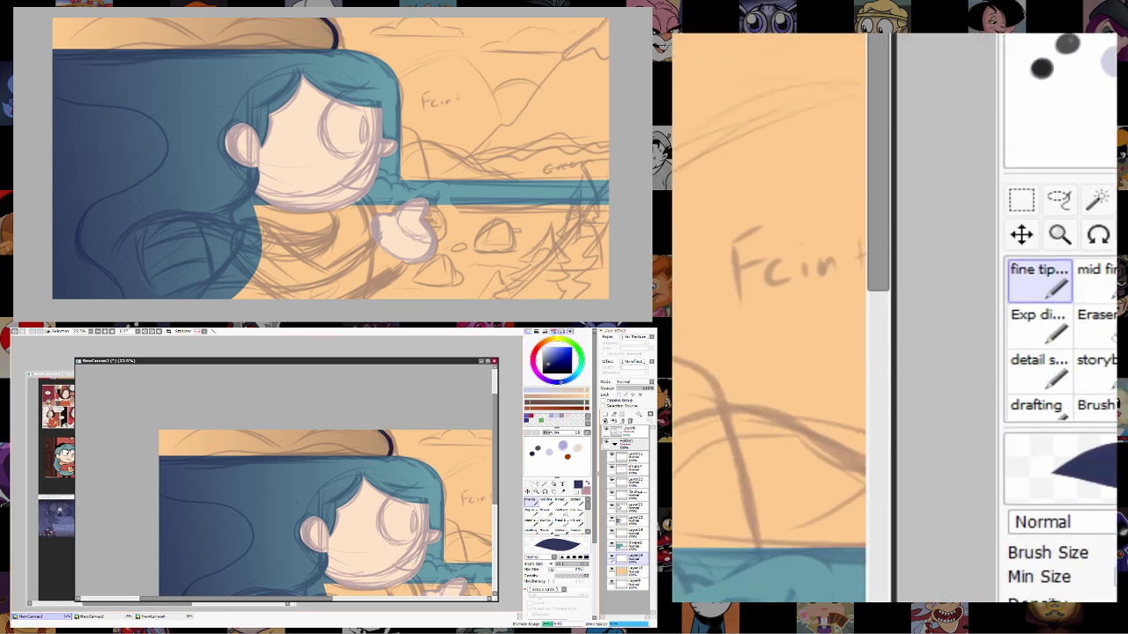
pyautogui.click(357, 445)
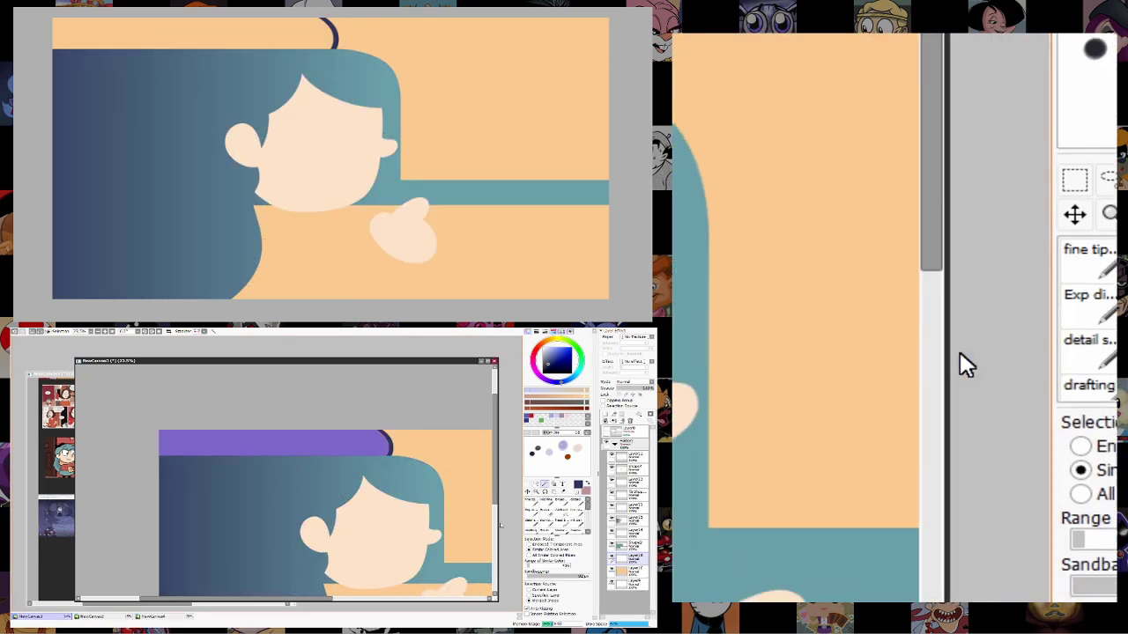
pyautogui.hotkey('ctrl', 'd')
pyautogui.click(535, 491)
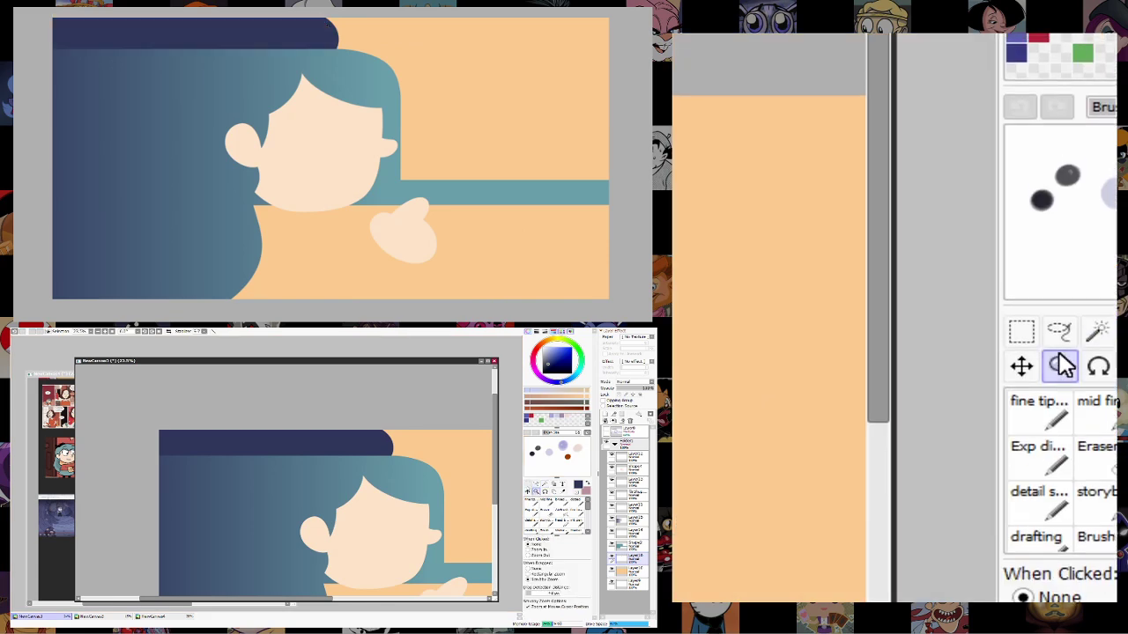
pyautogui.click(379, 493)
pyautogui.rightClick(379, 493)
pyautogui.click(425, 505)
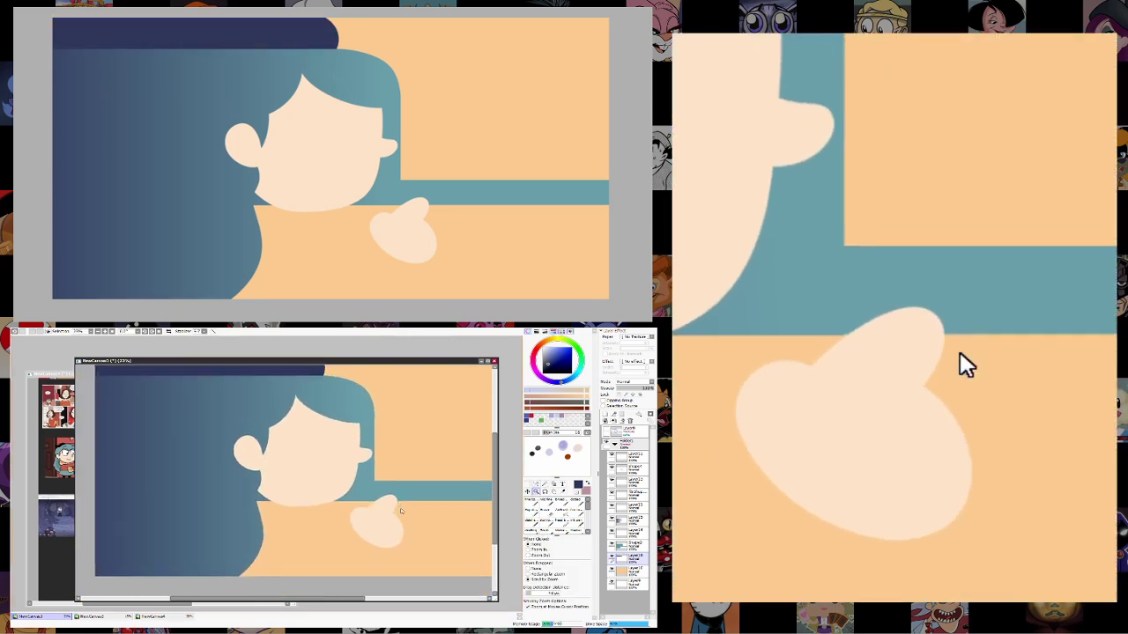
pyautogui.rightClick(395, 499)
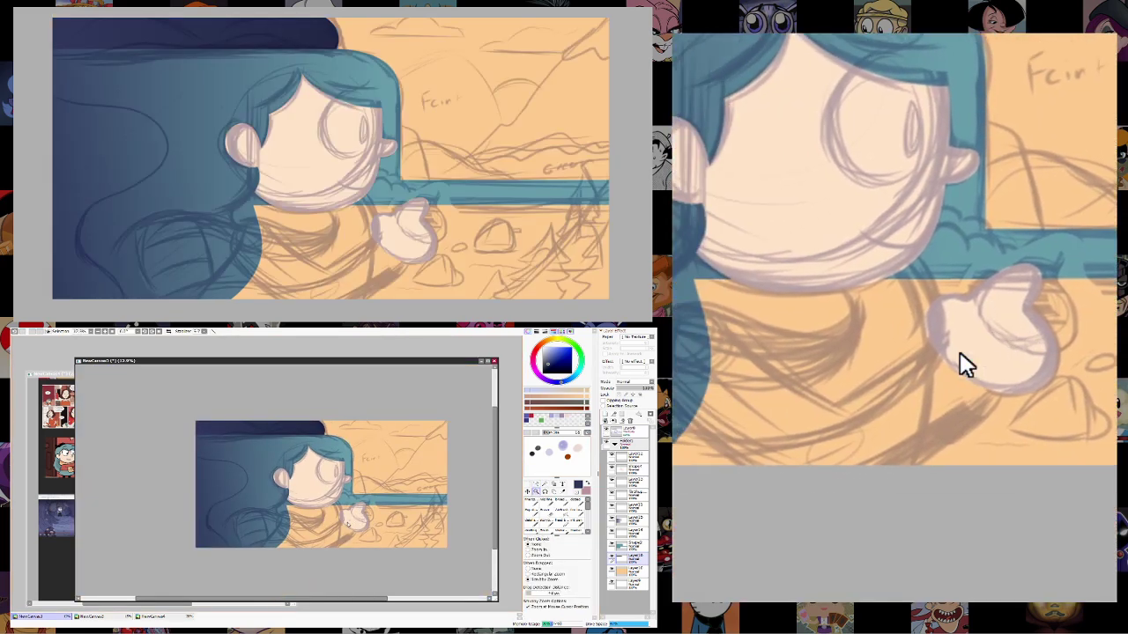
pyautogui.click(397, 499)
# Move the drawing window down to uncover the reference board and sample an ochre from the landscape references.
pyautogui.moveTo(290, 361); pyautogui.dragTo(295, 461)
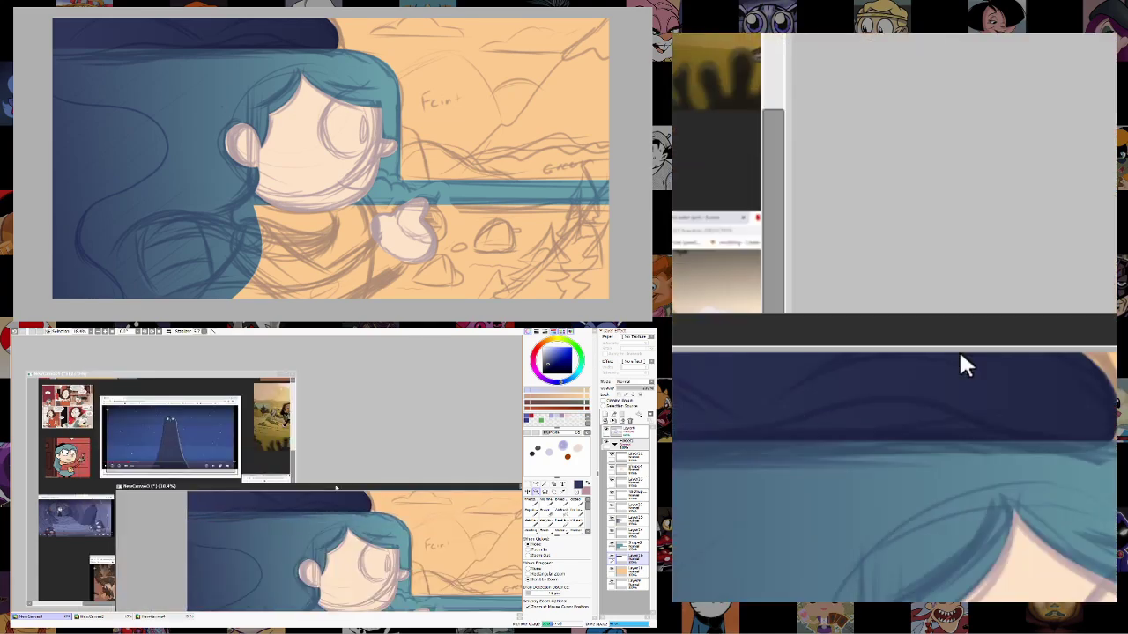
pyautogui.click(261, 546)
pyautogui.scroll(-2, 261, 546)
pyautogui.scroll(2, 260, 546)
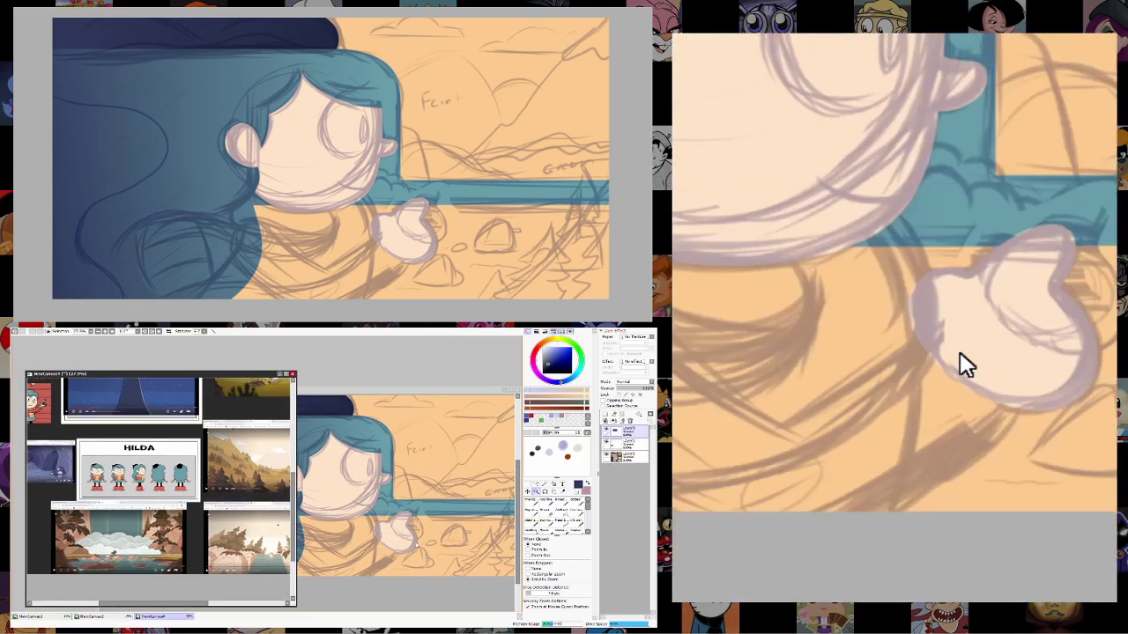
pyautogui.scroll(3, 261, 546)
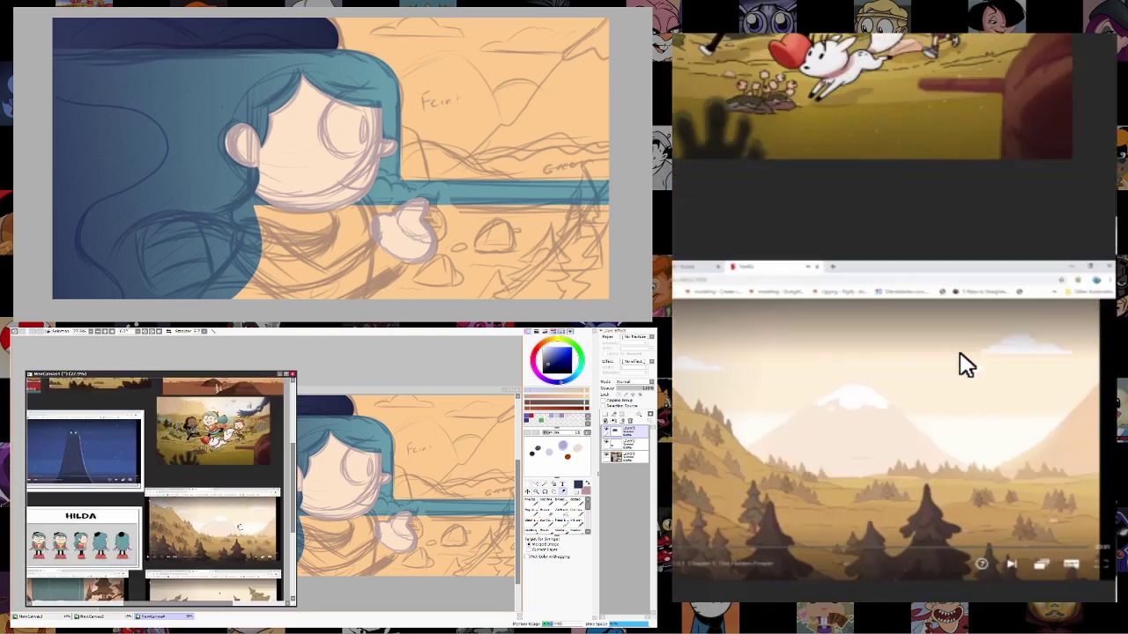
pyautogui.click(450, 529)
# Block in the ground behind the hand as an ochre rectangle below the teal hair band, on a layer under the character.
pyautogui.scroll(-3, 498, 498)
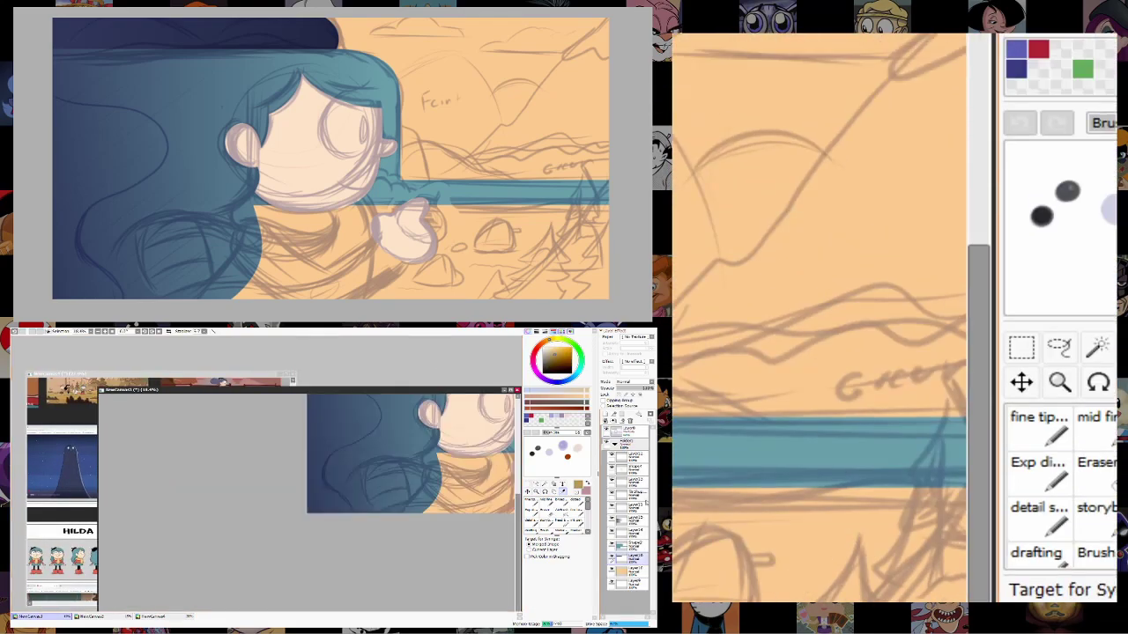
pyautogui.scroll(4, 502, 493)
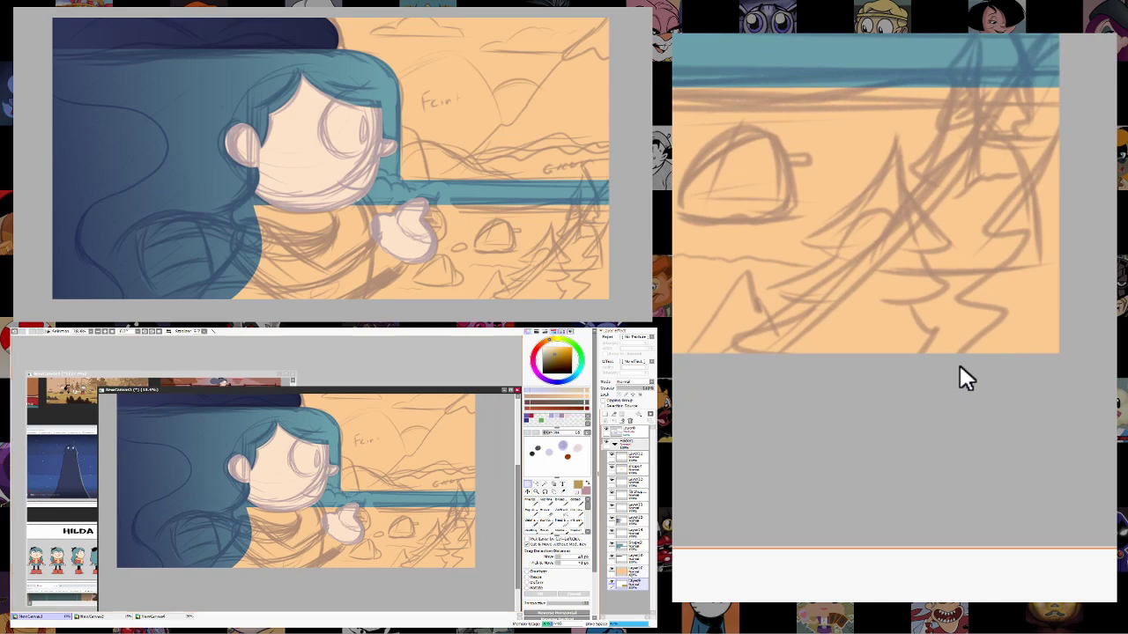
pyautogui.hotkey('ctrl', 't')
pyautogui.click(535, 483)
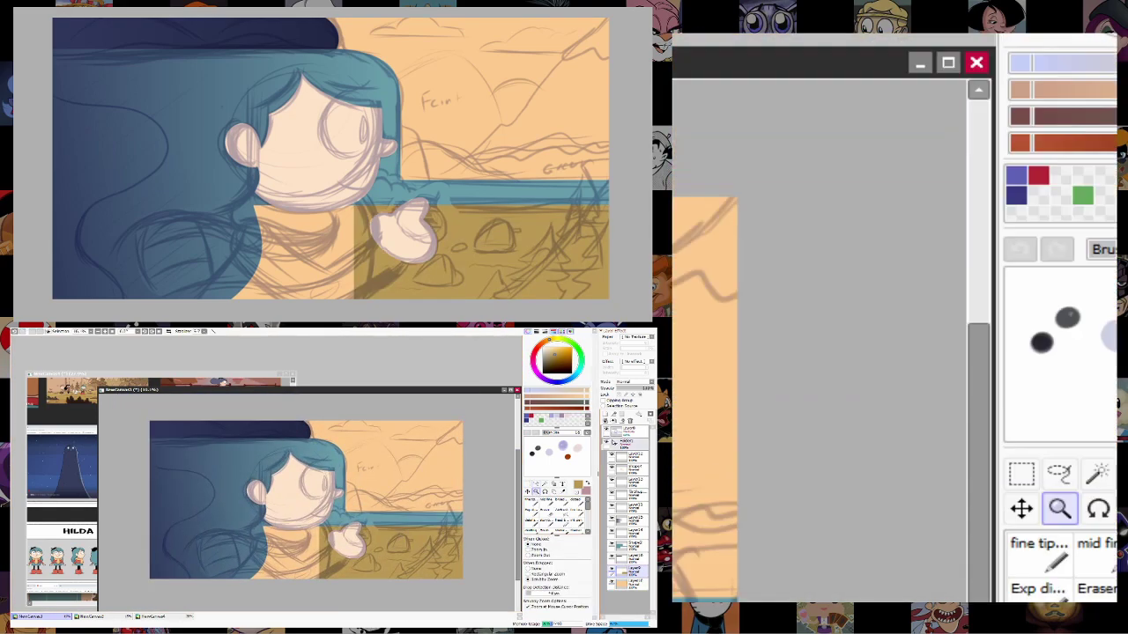
pyautogui.scroll(4, 377, 504)
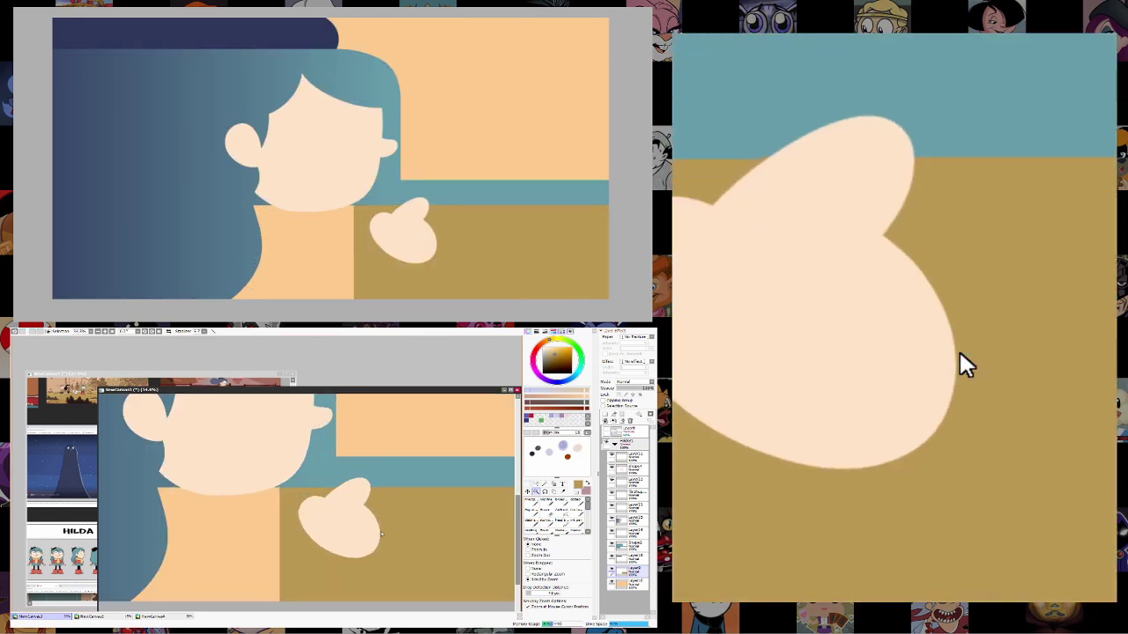
pyautogui.scroll(-5, 374, 552)
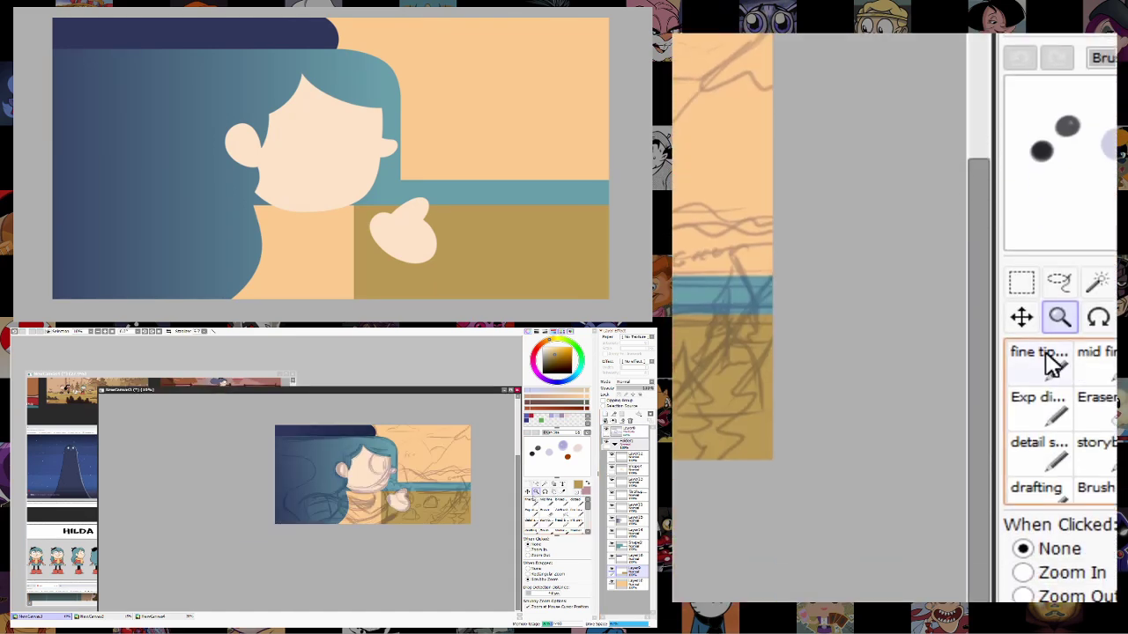
# Sample the red of Hilda's sweater from the side-view character on the reference board and return to the drawing.
pyautogui.scroll(5, 482, 528)
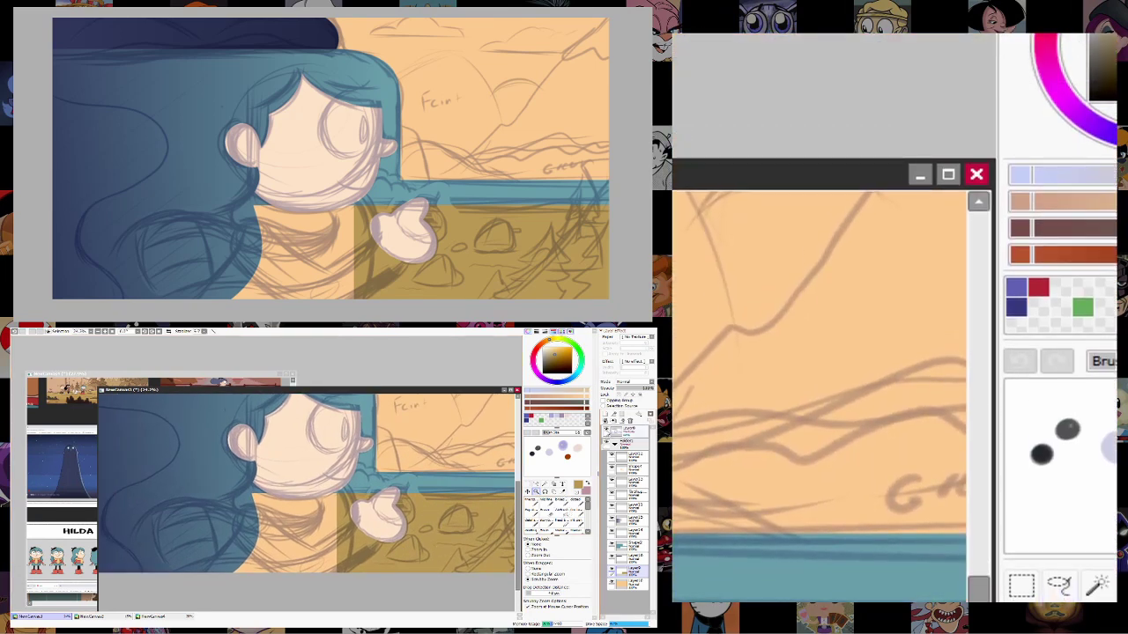
pyautogui.moveTo(491, 436); pyautogui.dragTo(431, 520)
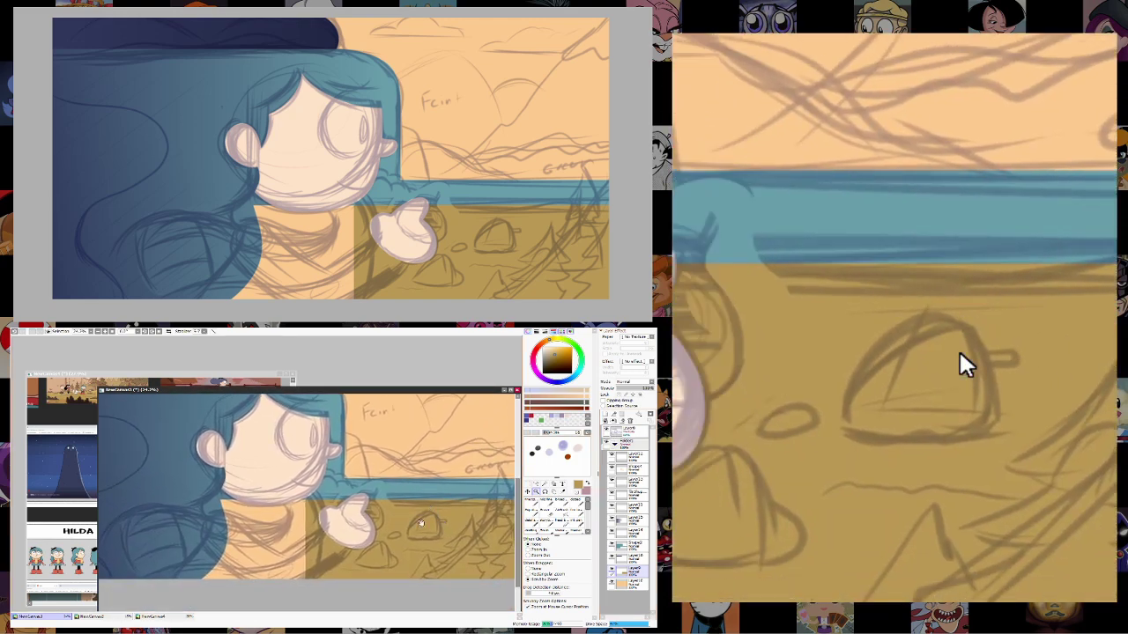
pyautogui.click(264, 377)
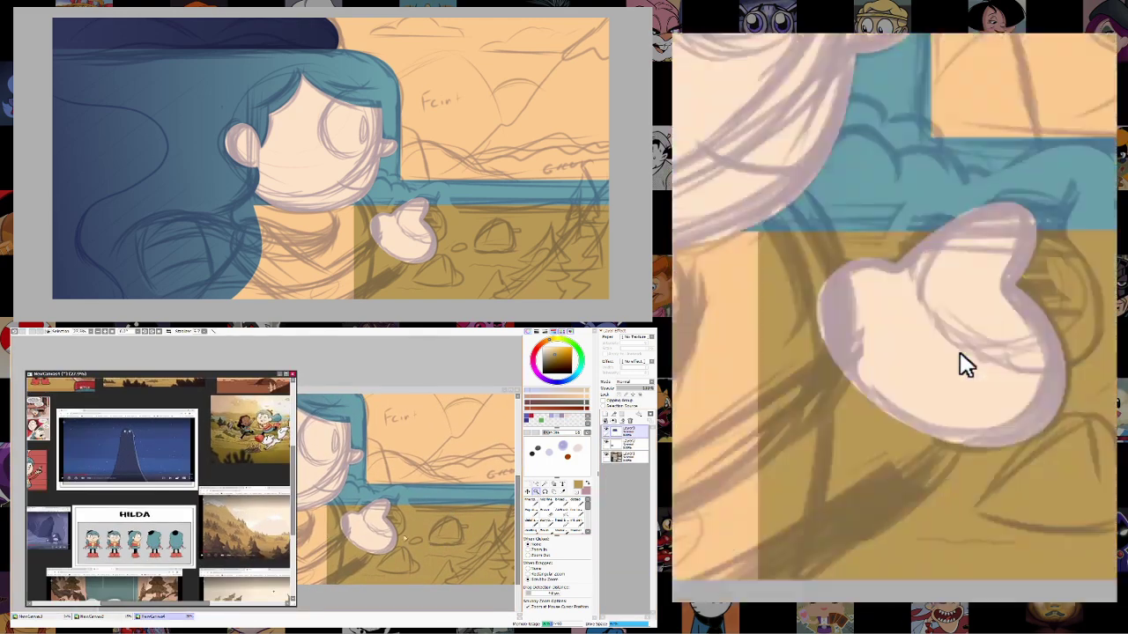
pyautogui.scroll(1, 207, 528)
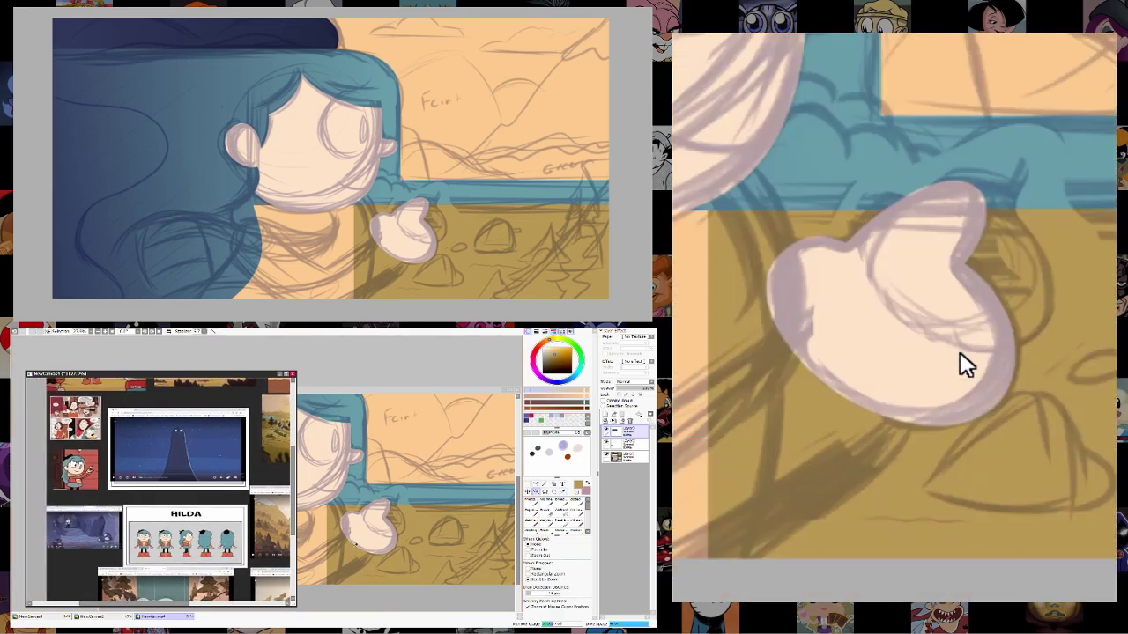
pyautogui.scroll(3, 176, 529)
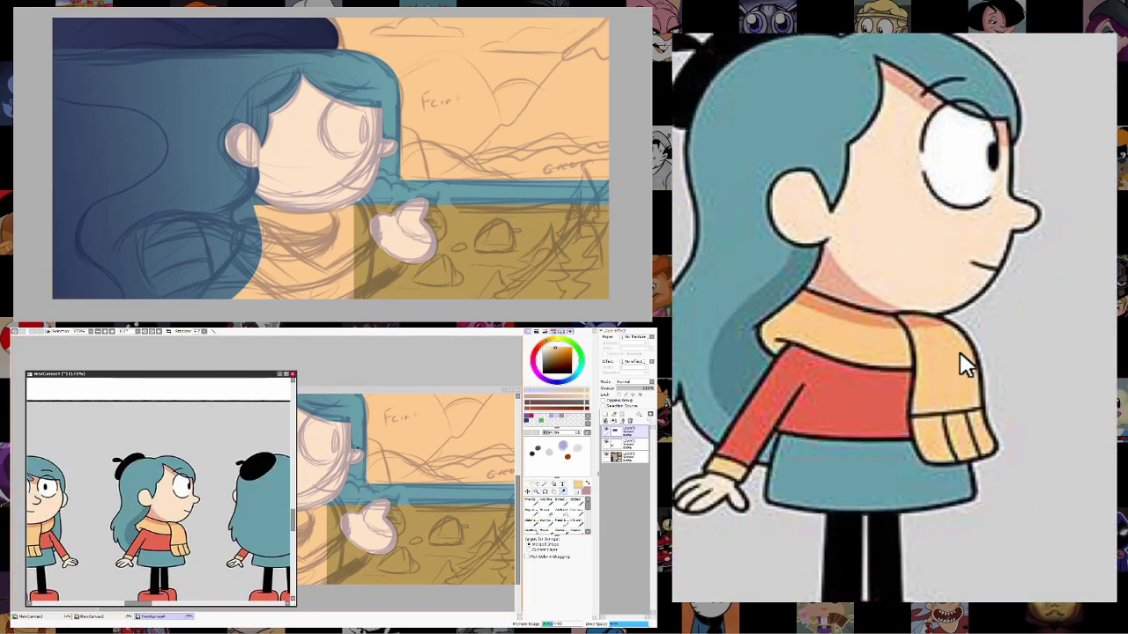
pyautogui.click(406, 551)
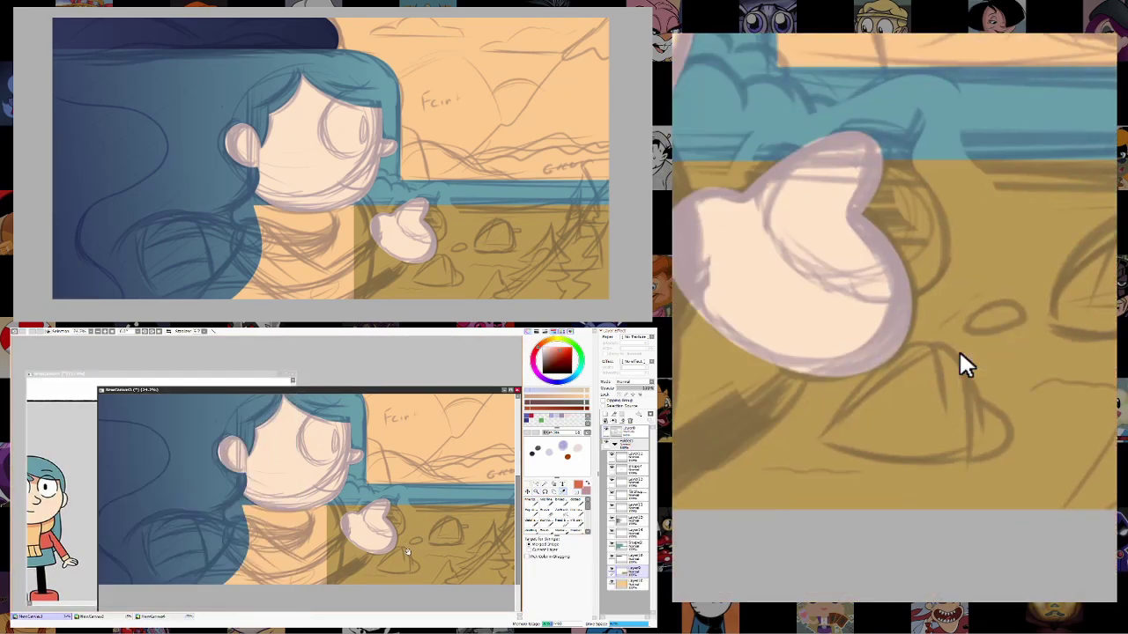
# Outline the sweater in red with the fine tip brush on its own layer, tracing the back sleeve, V-shaped neckline and front edge.
pyautogui.click(536, 507)
pyautogui.moveTo(265, 542); pyautogui.dragTo(304, 524)
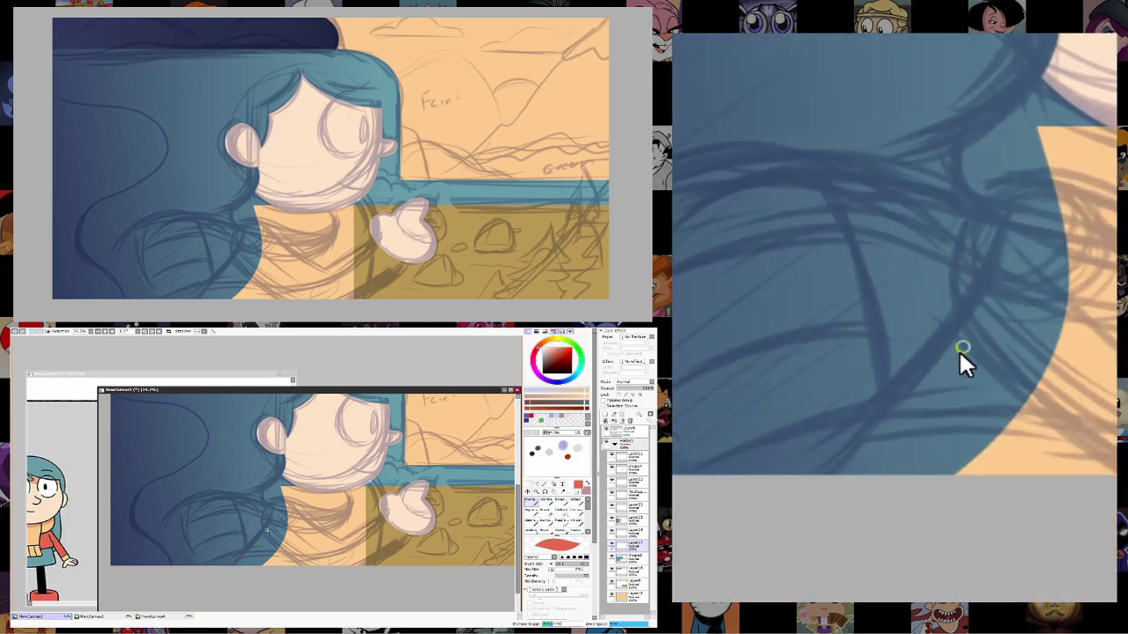
pyautogui.moveTo(269, 504); pyautogui.dragTo(262, 535)
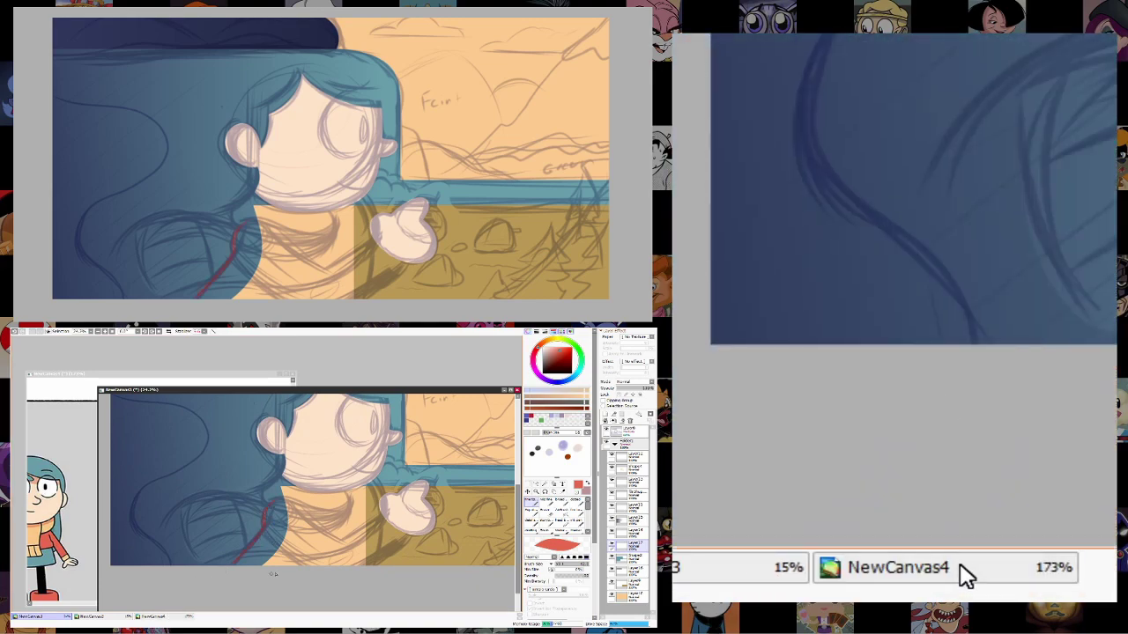
pyautogui.moveTo(373, 516); pyautogui.dragTo(369, 565)
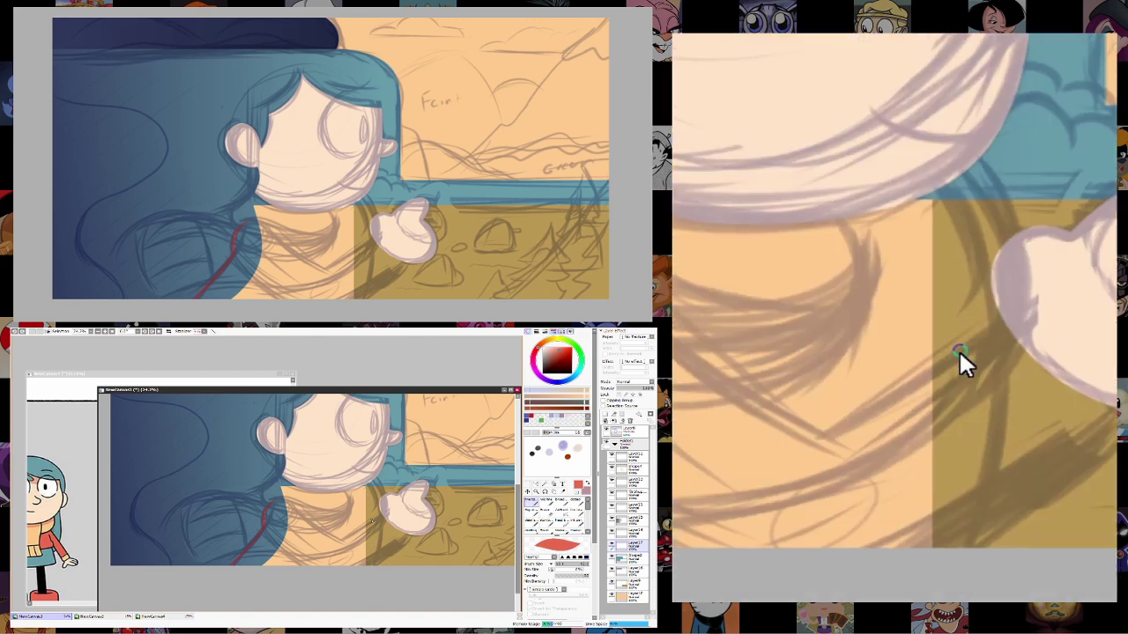
pyautogui.moveTo(378, 518); pyautogui.dragTo(375, 577)
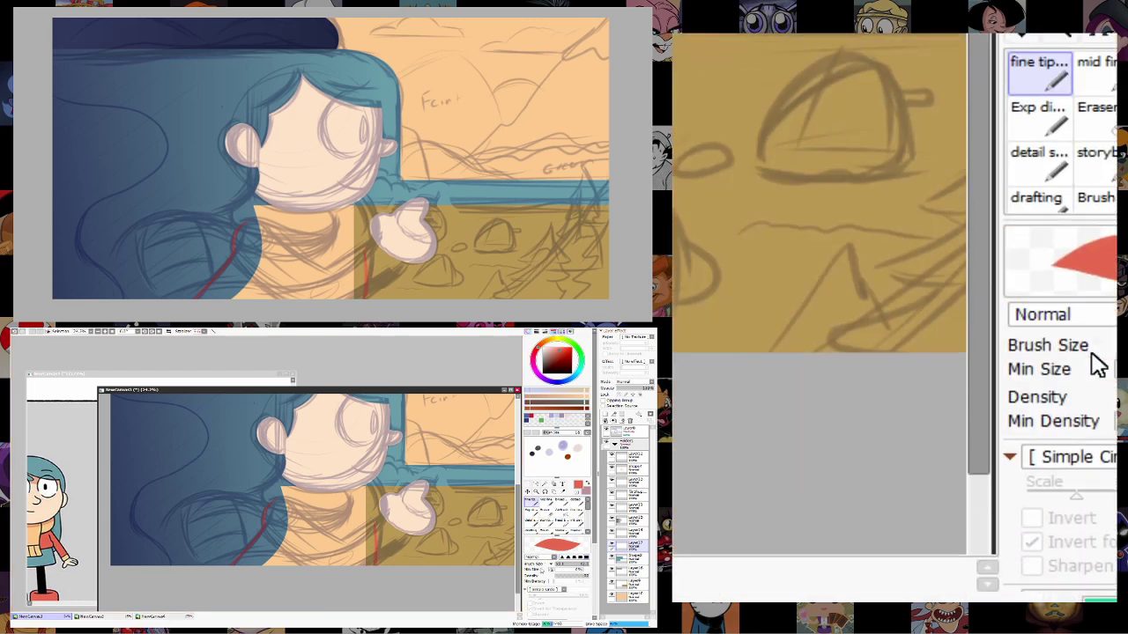
pyautogui.moveTo(379, 520)
pyautogui.mouseDown()
pyautogui.moveTo(342, 539)
pyautogui.moveTo(276, 499)
pyautogui.mouseUp()
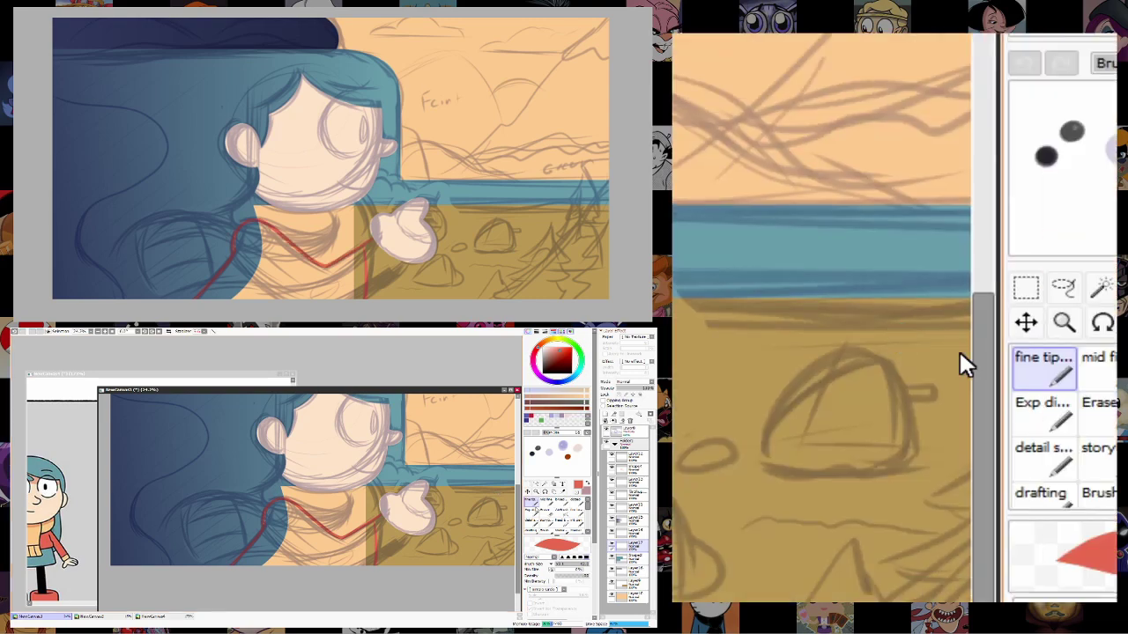
pyautogui.click(534, 491)
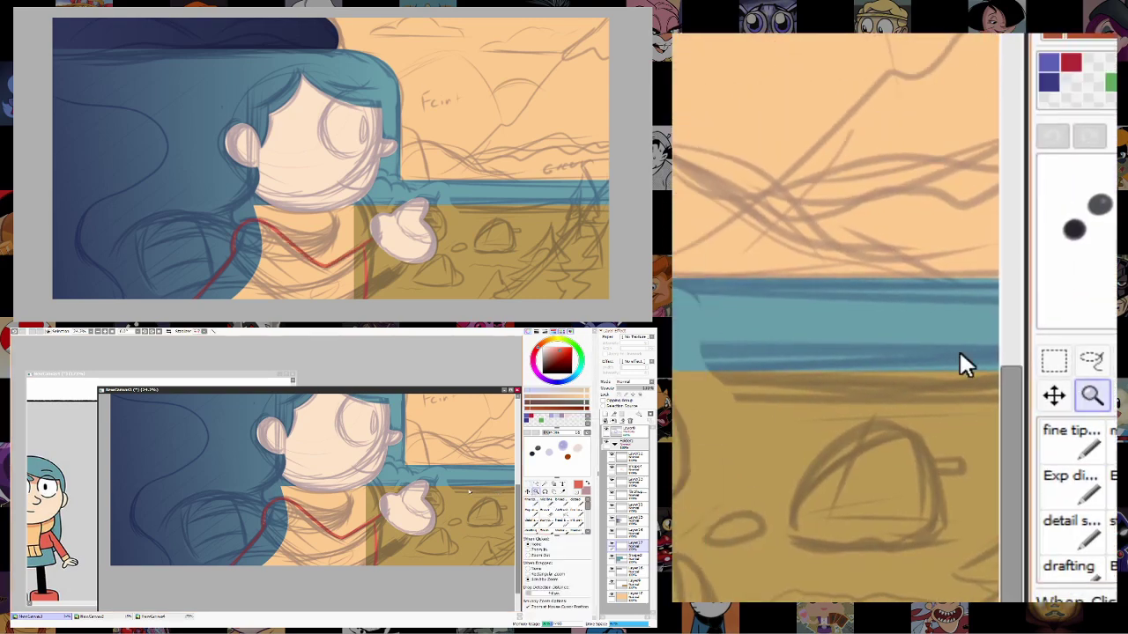
pyautogui.click(385, 525)
pyautogui.click(532, 502)
pyautogui.scroll(-2, 484, 476)
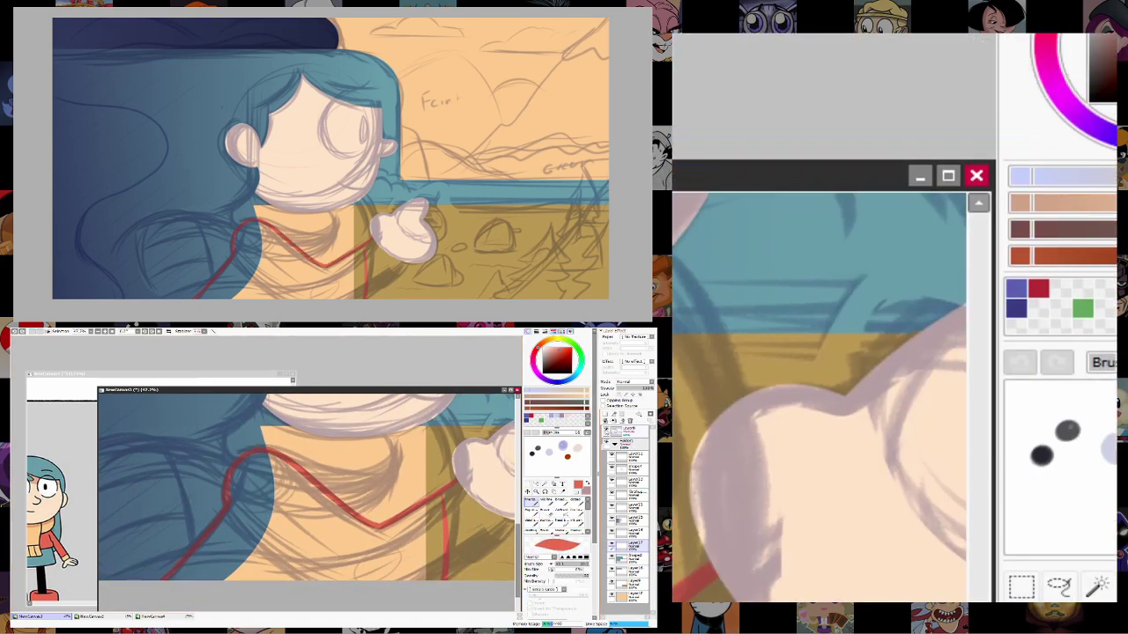
# Smooth the sweater's shoulder and neckline with a curved linework stroke following the sketch and fill the enclosed shape with red.
pyautogui.click(612, 476)
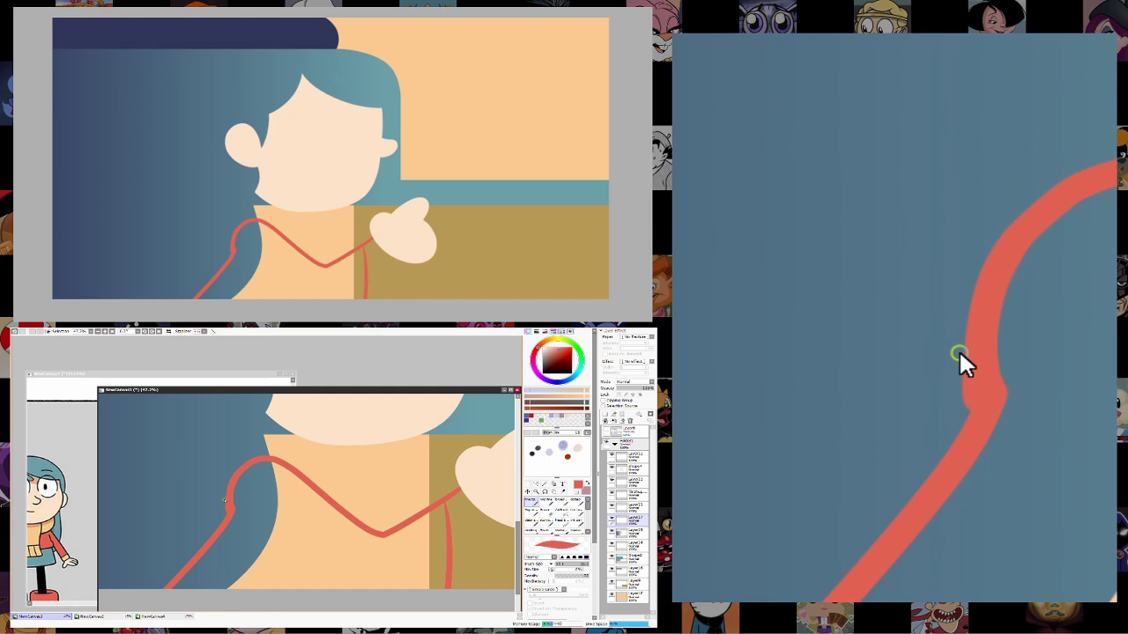
pyautogui.hscroll(3, 226, 500)
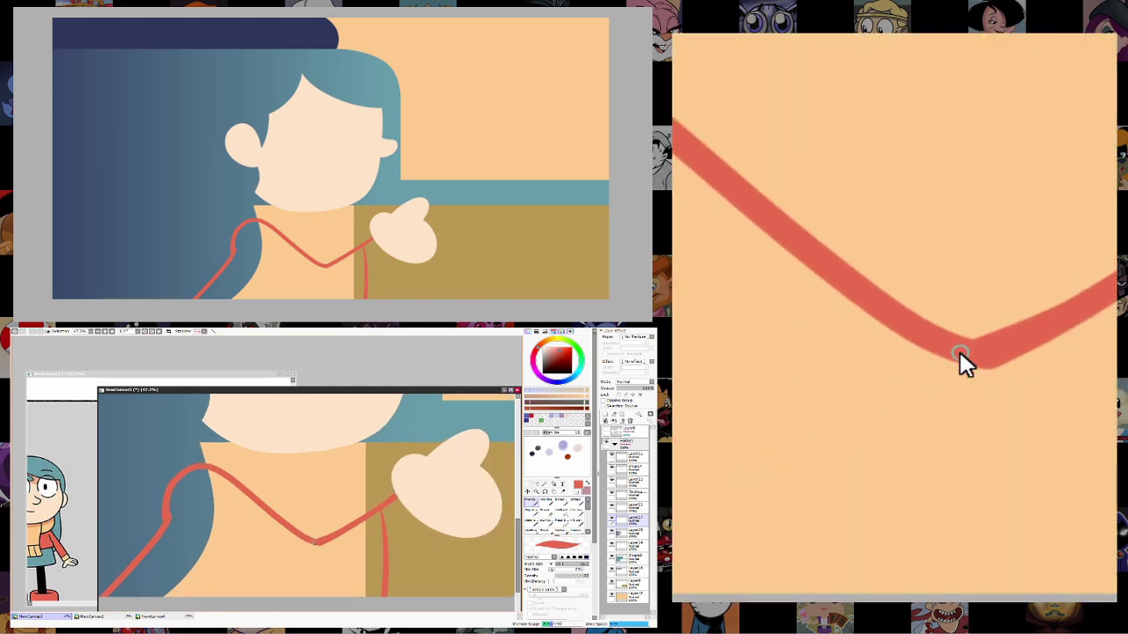
pyautogui.scroll(1, 401, 481)
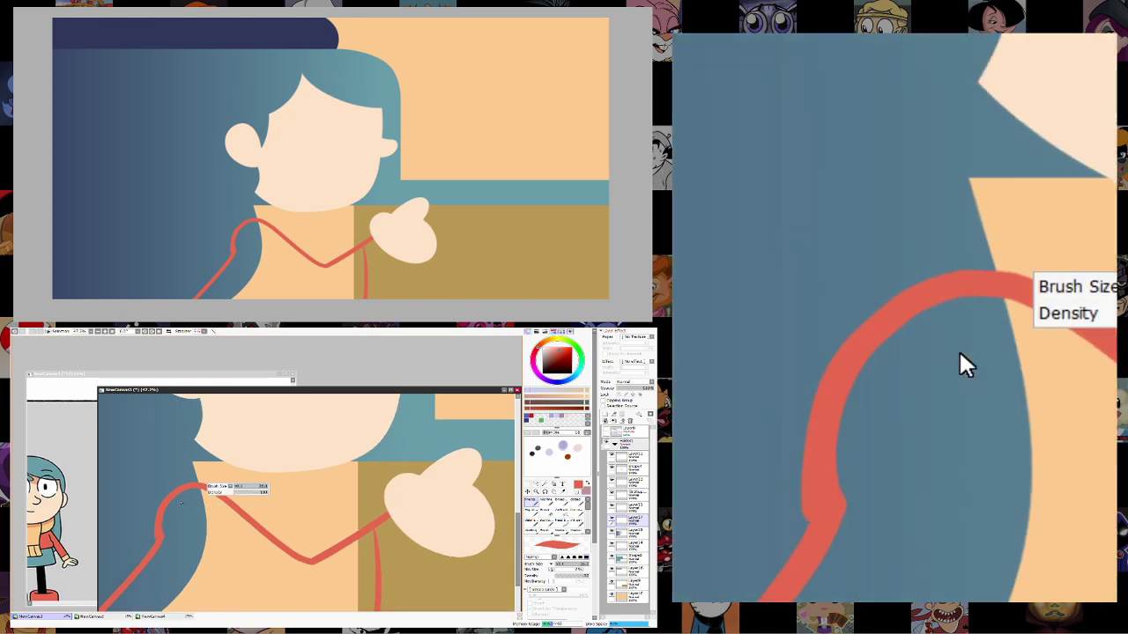
pyautogui.scroll(-1, 181, 499)
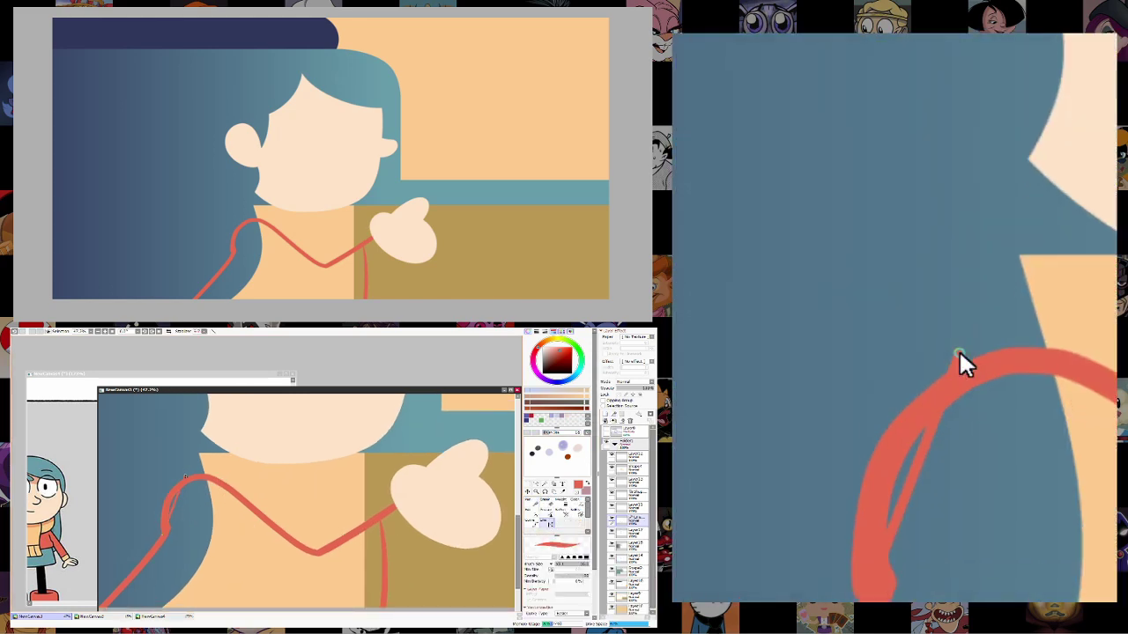
pyautogui.moveTo(185, 477); pyautogui.dragTo(296, 505)
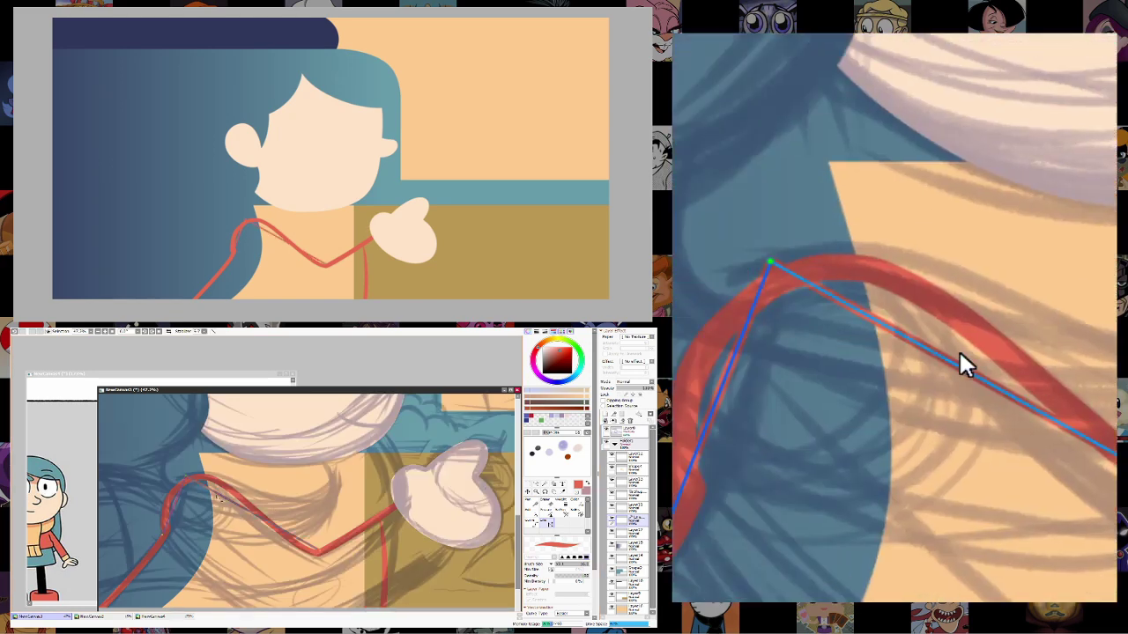
pyautogui.press(']')
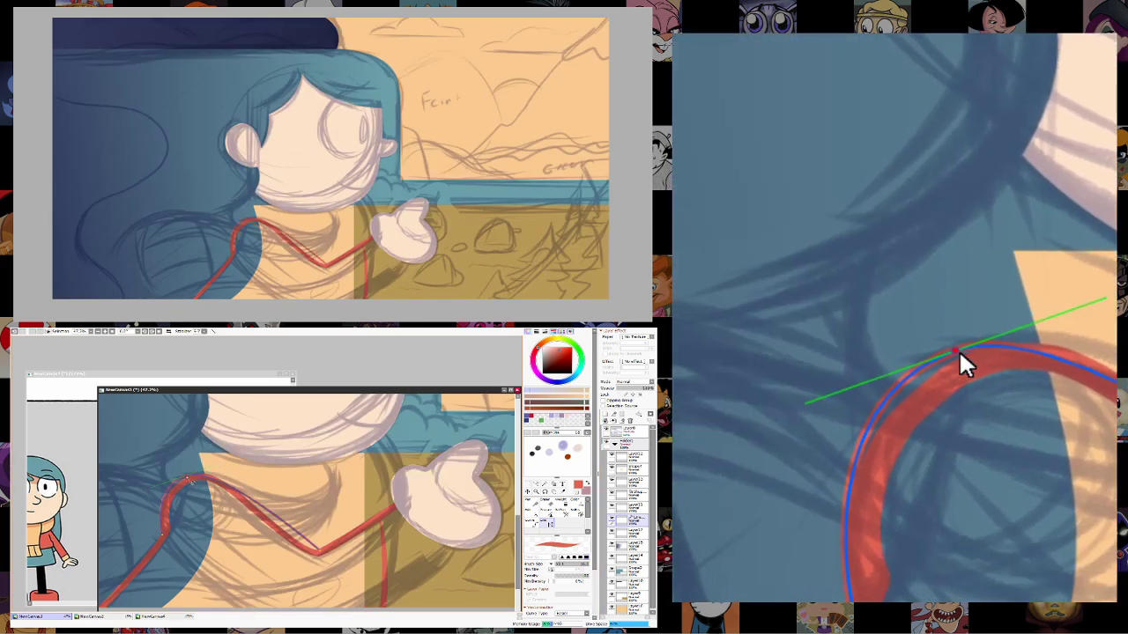
pyautogui.moveTo(194, 480); pyautogui.dragTo(265, 518)
pyautogui.moveTo(201, 473); pyautogui.dragTo(211, 469)
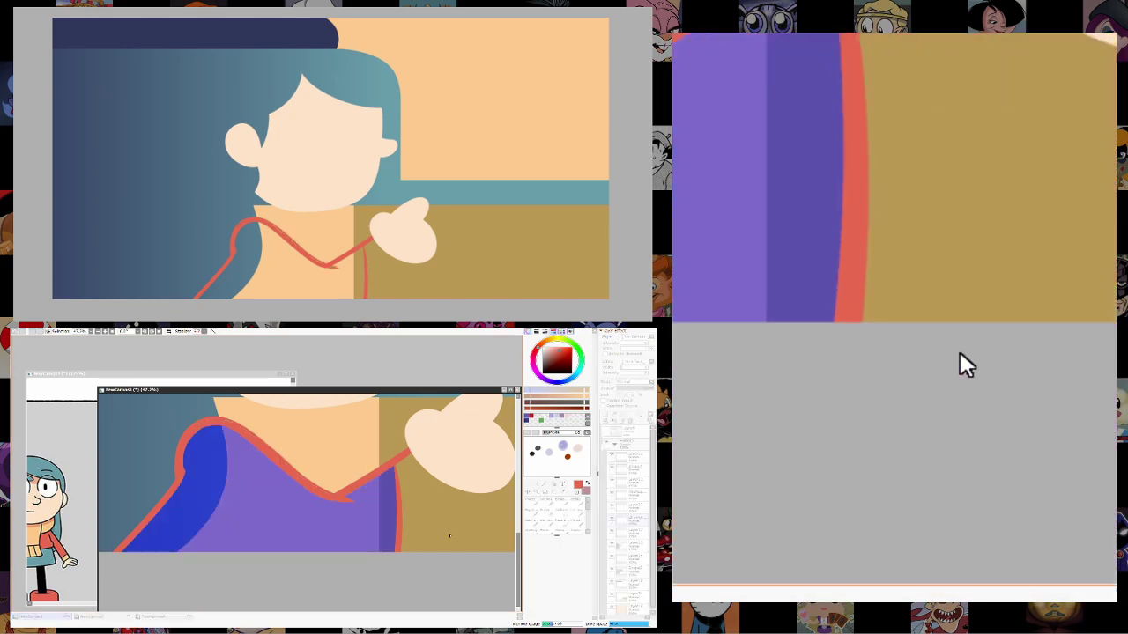
pyautogui.hotkey('ctrl', 'f')
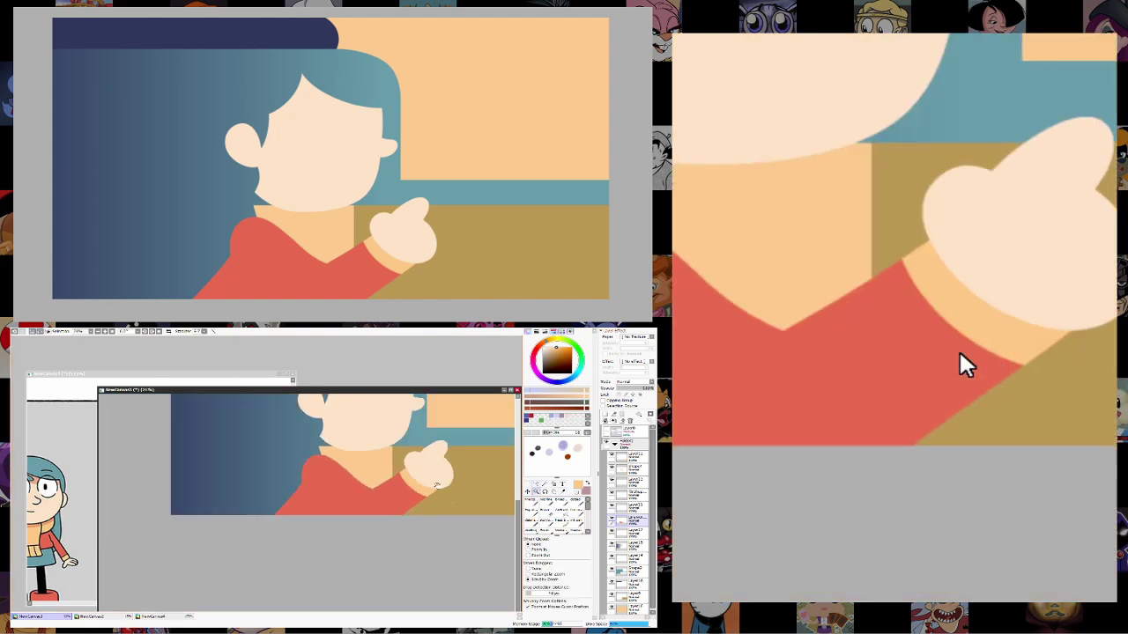
# Draw the scarf's back edge on a linework layer as a curved yellow-orange pen stroke from below the ear down to the shoulder.
pyautogui.scroll(-3, 372, 570)
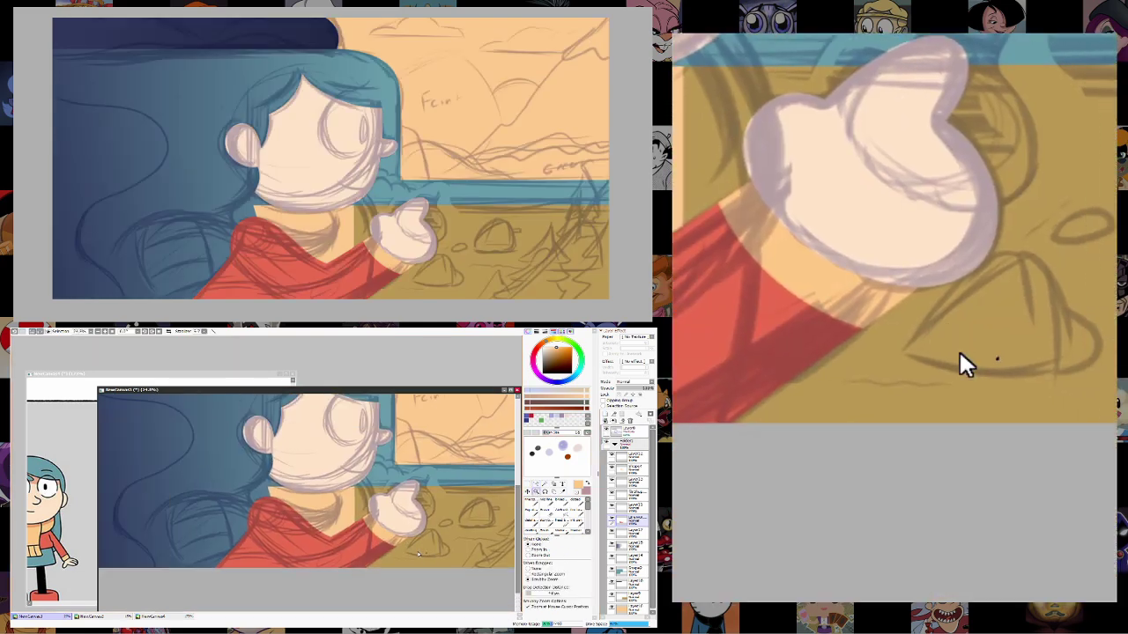
pyautogui.moveTo(387, 554)
pyautogui.mouseDown()
pyautogui.moveTo(442, 551)
pyautogui.moveTo(484, 520)
pyautogui.moveTo(459, 498)
pyautogui.mouseUp()
pyautogui.click(533, 499)
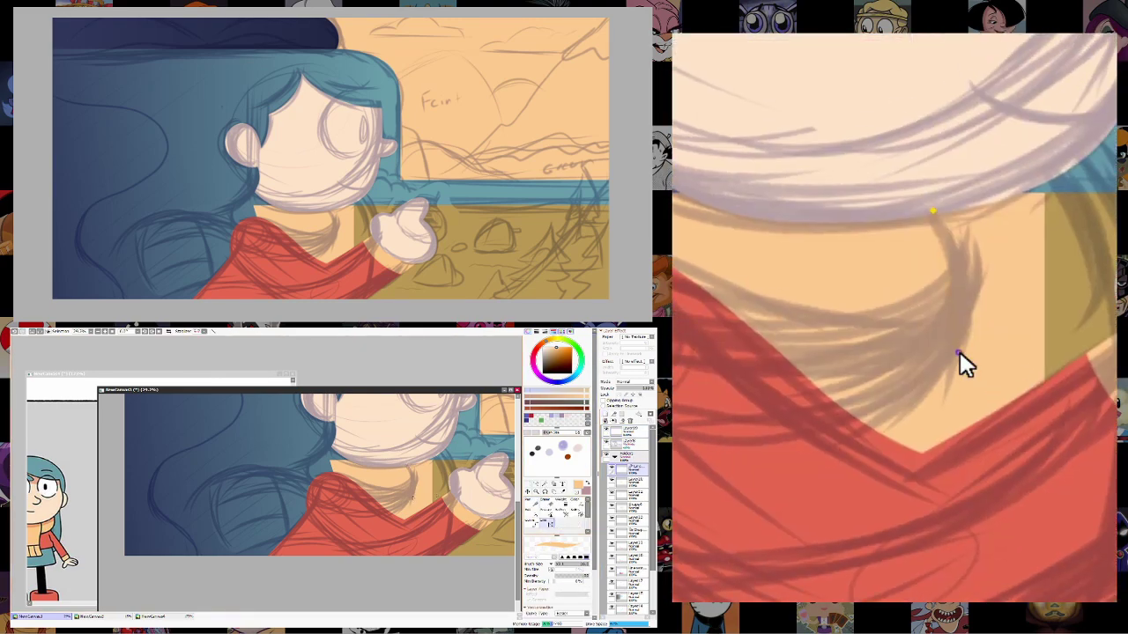
pyautogui.moveTo(379, 503); pyautogui.dragTo(370, 517)
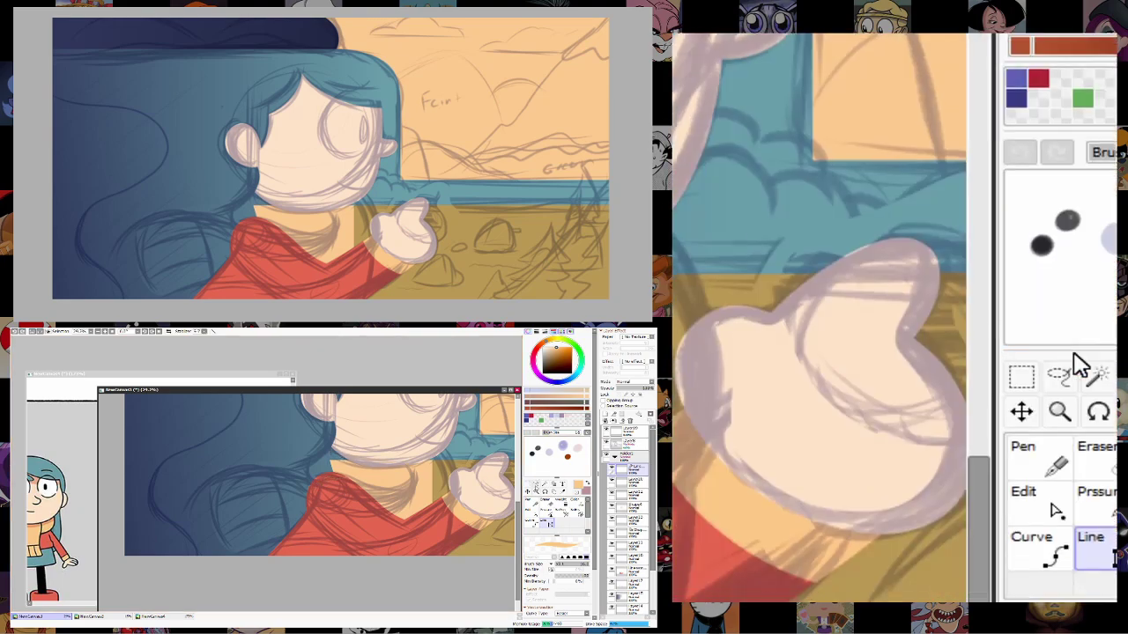
pyautogui.click(537, 483)
pyautogui.click(331, 458)
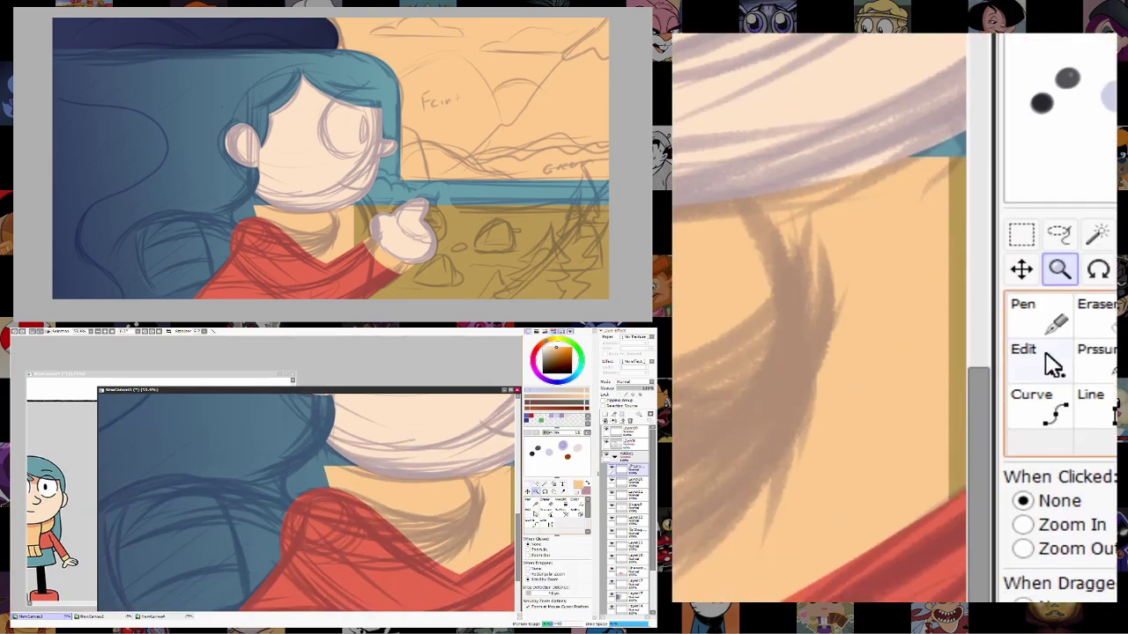
pyautogui.click(530, 509)
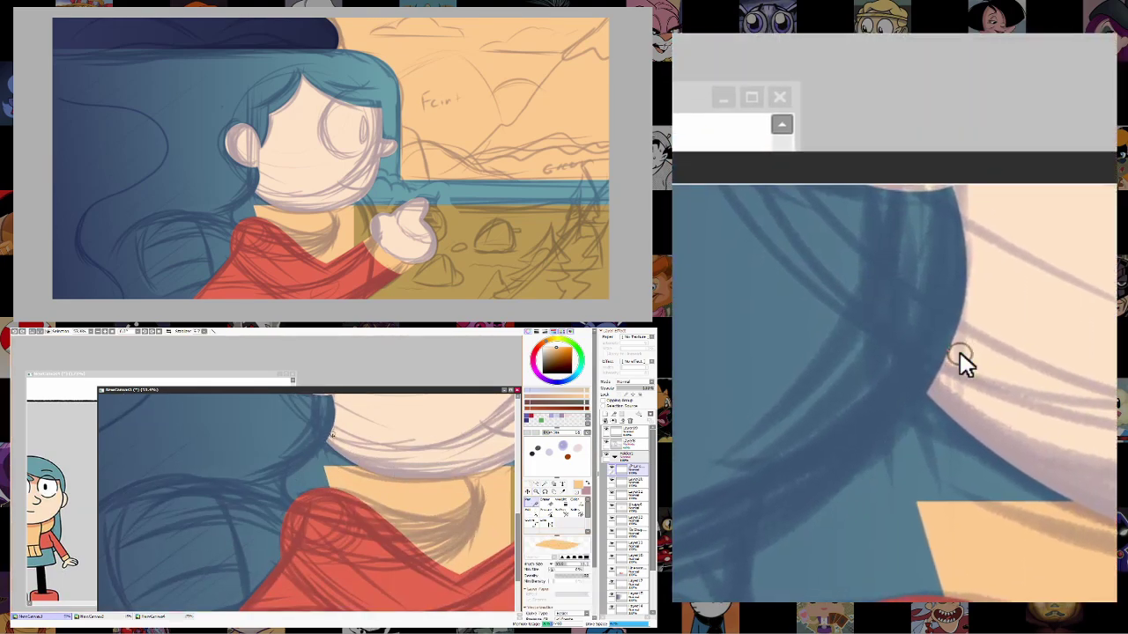
pyautogui.hscroll(3, 419, 557)
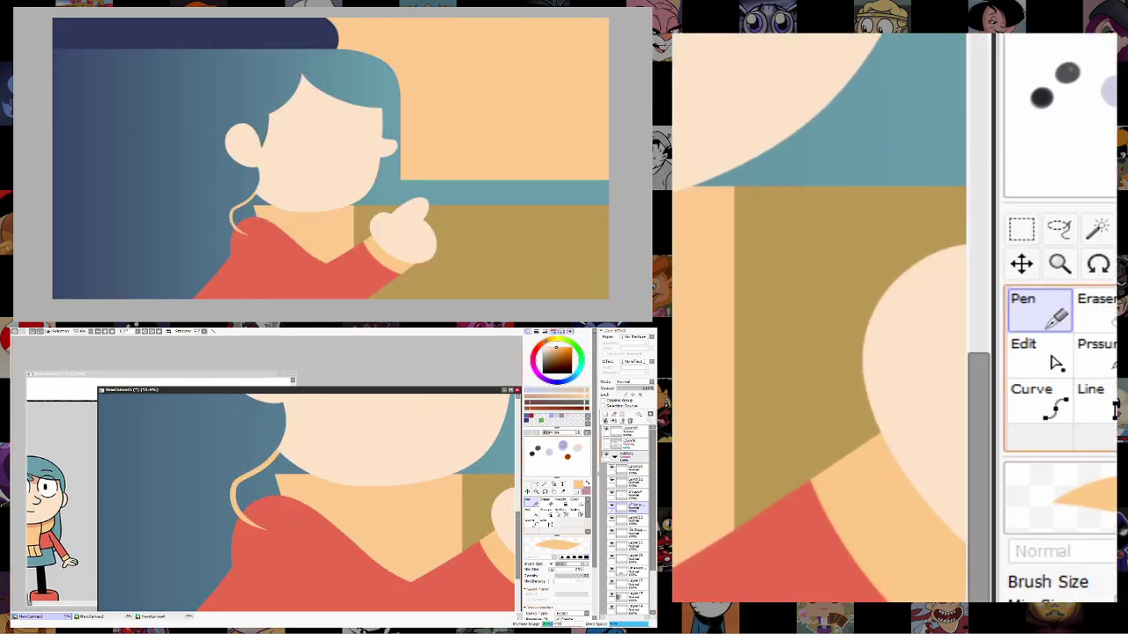
# Erase the scarf line's tip overlapping the sweater and fill the gap behind the neck with the same yellow-orange.
pyautogui.click(531, 512)
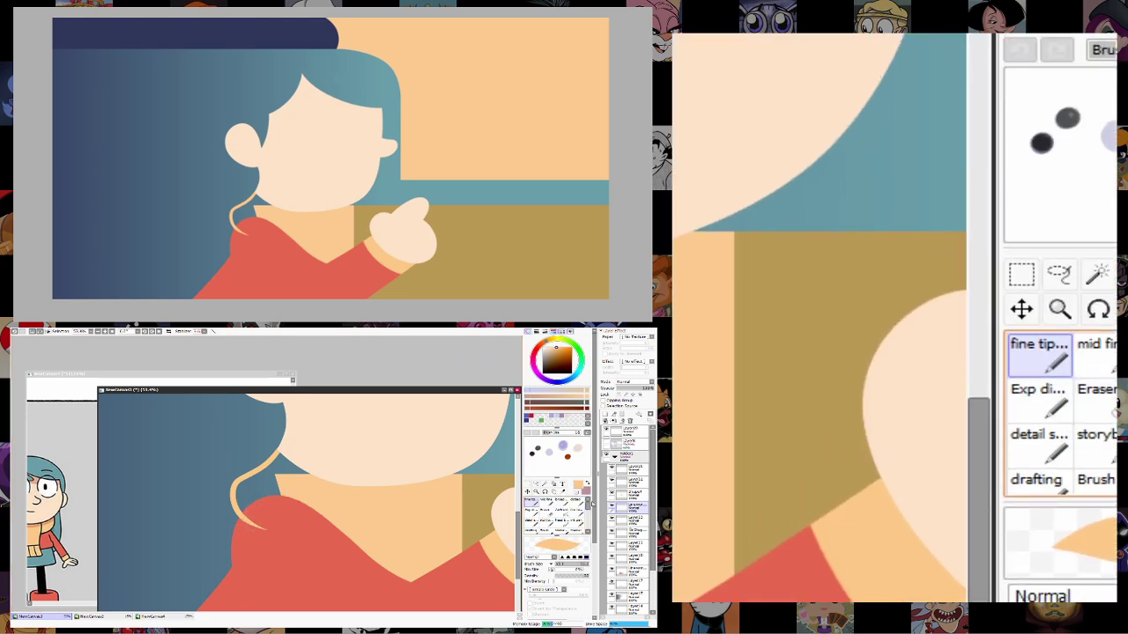
pyautogui.click(545, 521)
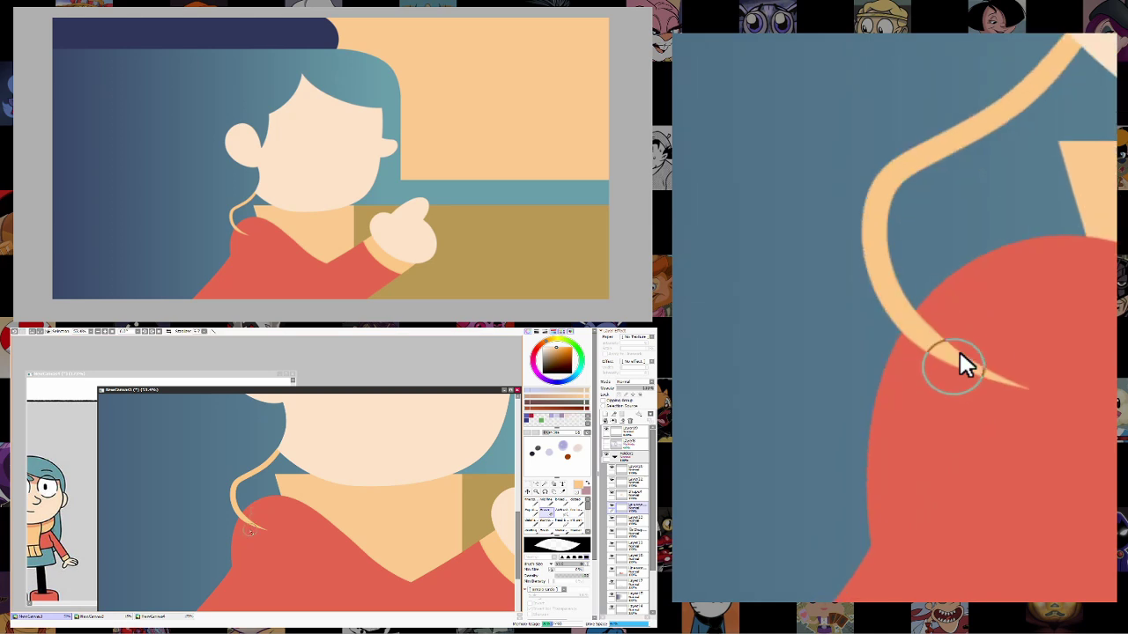
pyautogui.click(544, 511)
pyautogui.moveTo(280, 451); pyautogui.dragTo(264, 528)
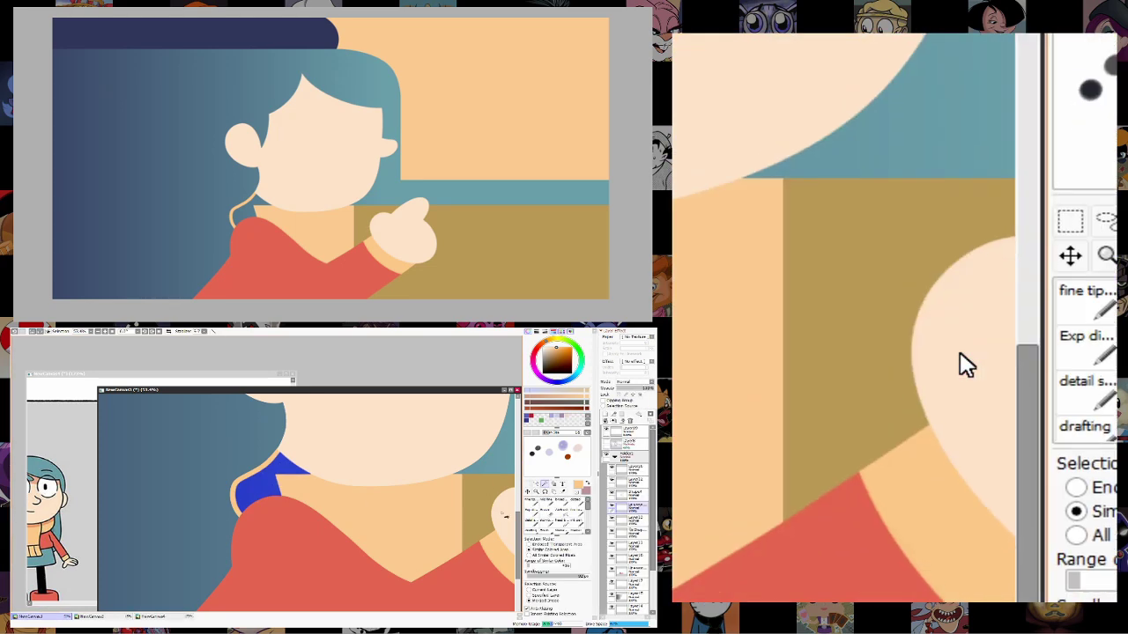
pyautogui.click(536, 490)
pyautogui.moveTo(458, 511)
pyautogui.mouseDown()
pyautogui.moveTo(422, 511)
pyautogui.moveTo(475, 511)
pyautogui.moveTo(458, 510)
pyautogui.mouseUp()
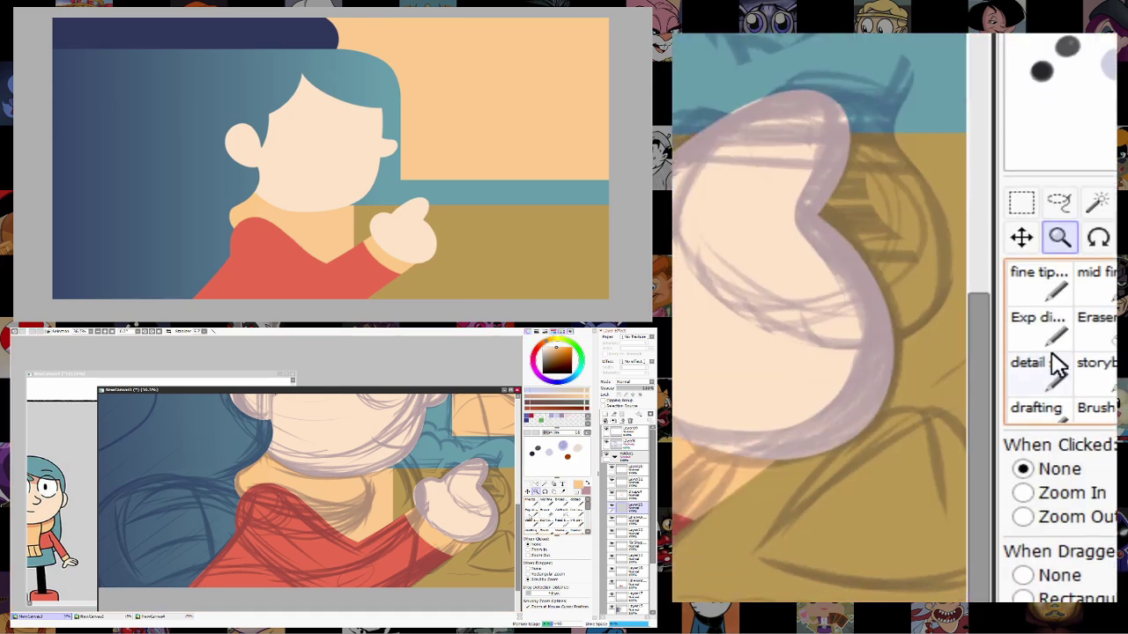
pyautogui.click(532, 520)
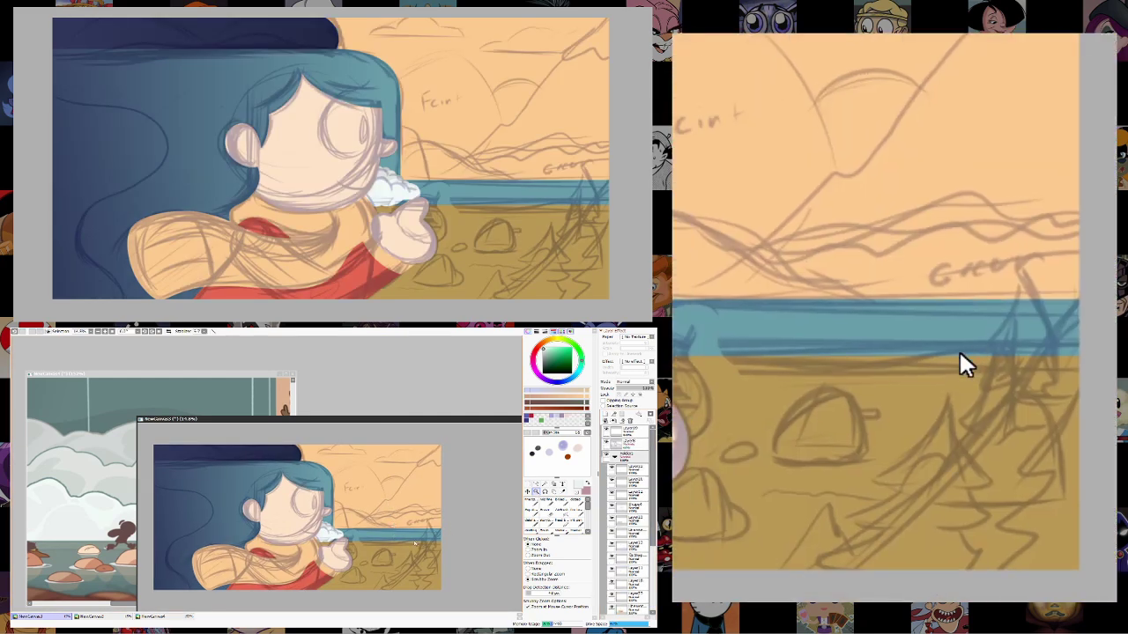
# Sample a dark brown from the waterfall scene reference for the scarf's fold lines.
pyautogui.scroll(5, 425, 537)
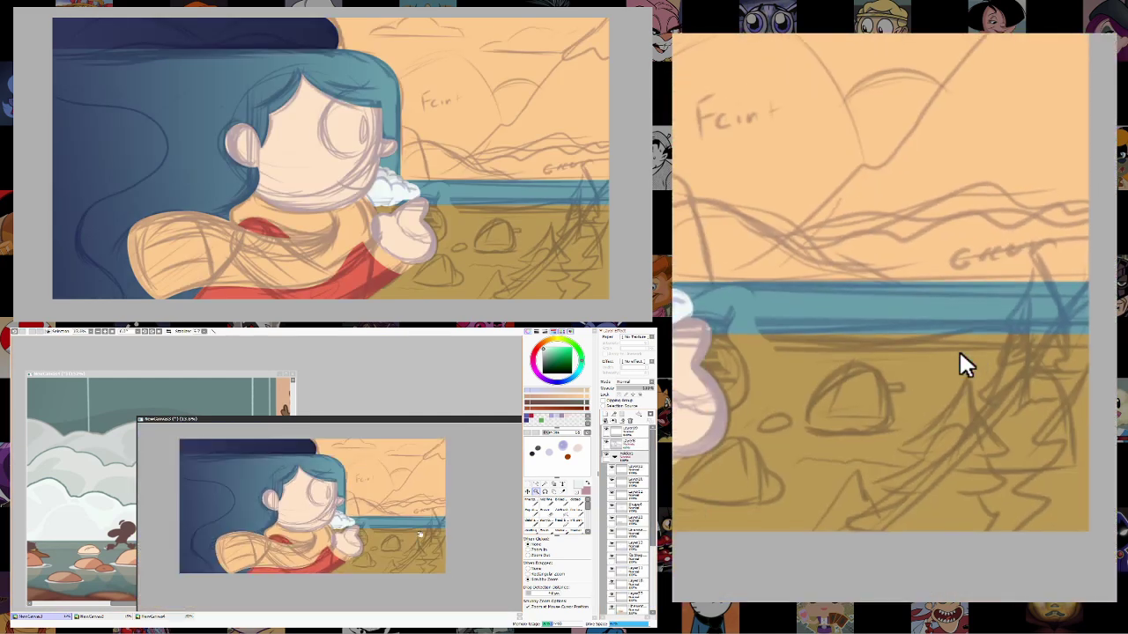
pyautogui.scroll(-2, 358, 554)
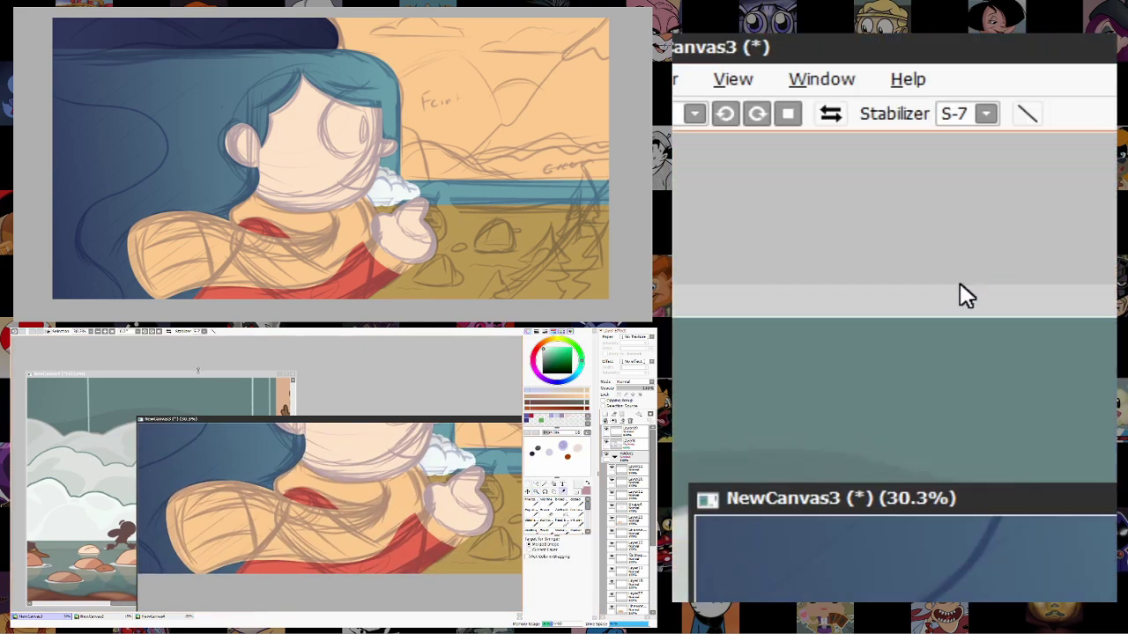
pyautogui.click(116, 480)
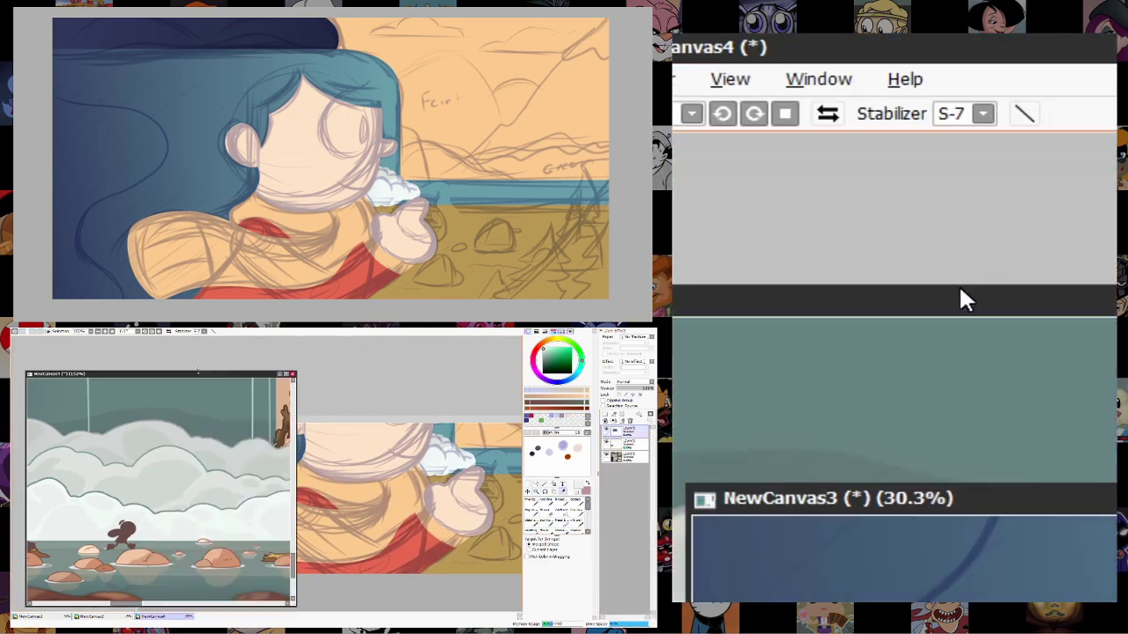
pyautogui.click(509, 518)
pyautogui.click(535, 492)
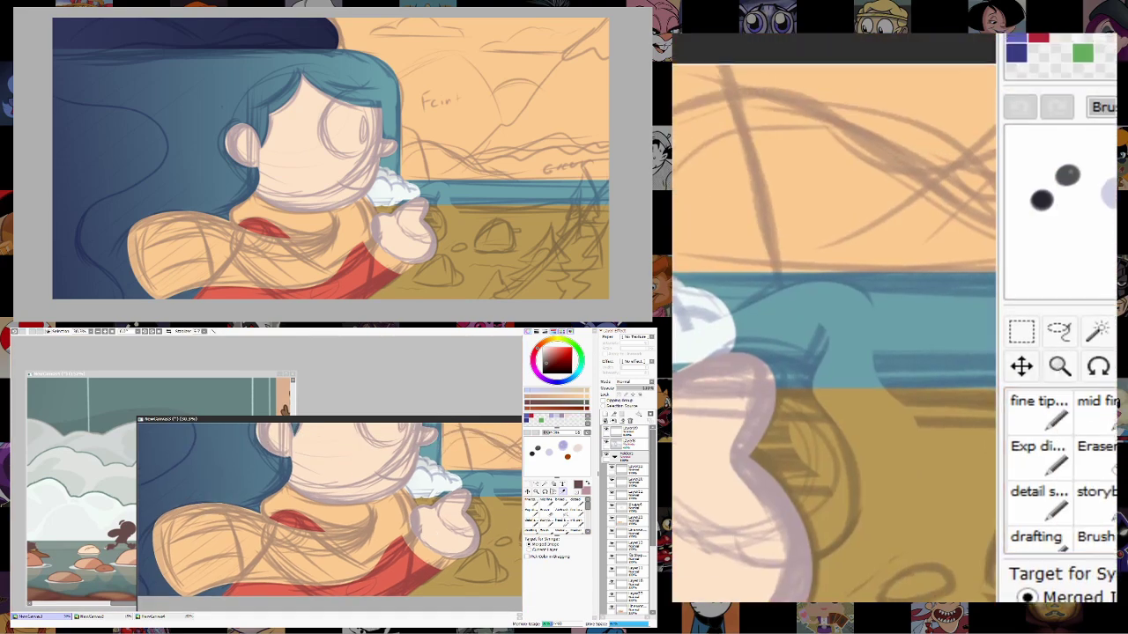
pyautogui.scroll(-3, 493, 494)
pyautogui.scroll(2, 493, 494)
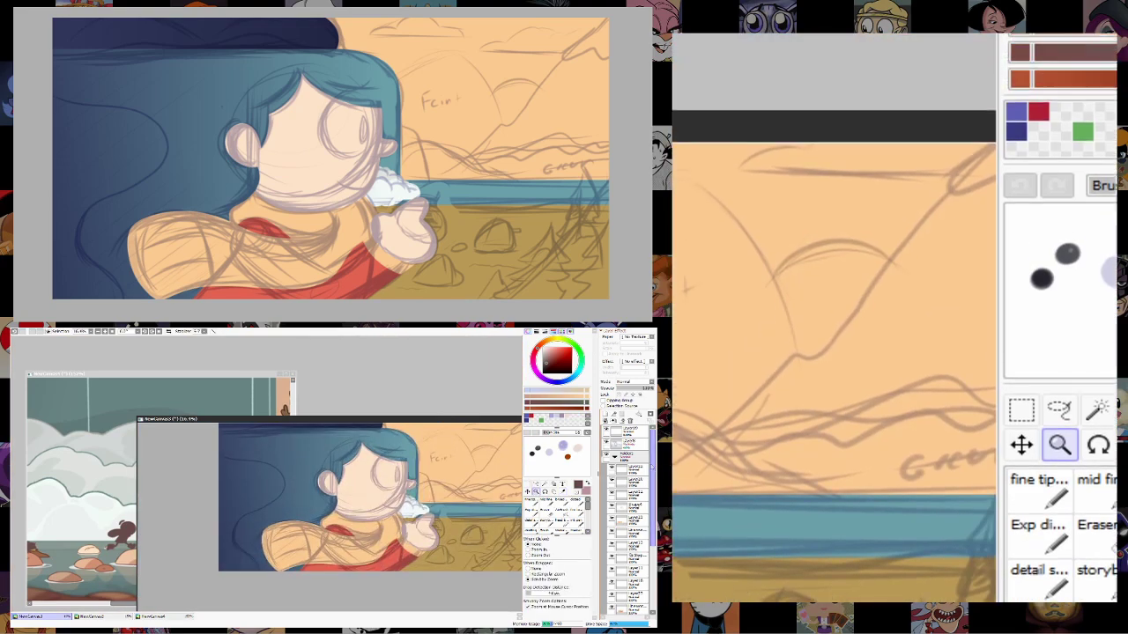
# Select the scarf's flat area with the Magic Wand and turn it into a mask on a new layer folder.
pyautogui.click(605, 443)
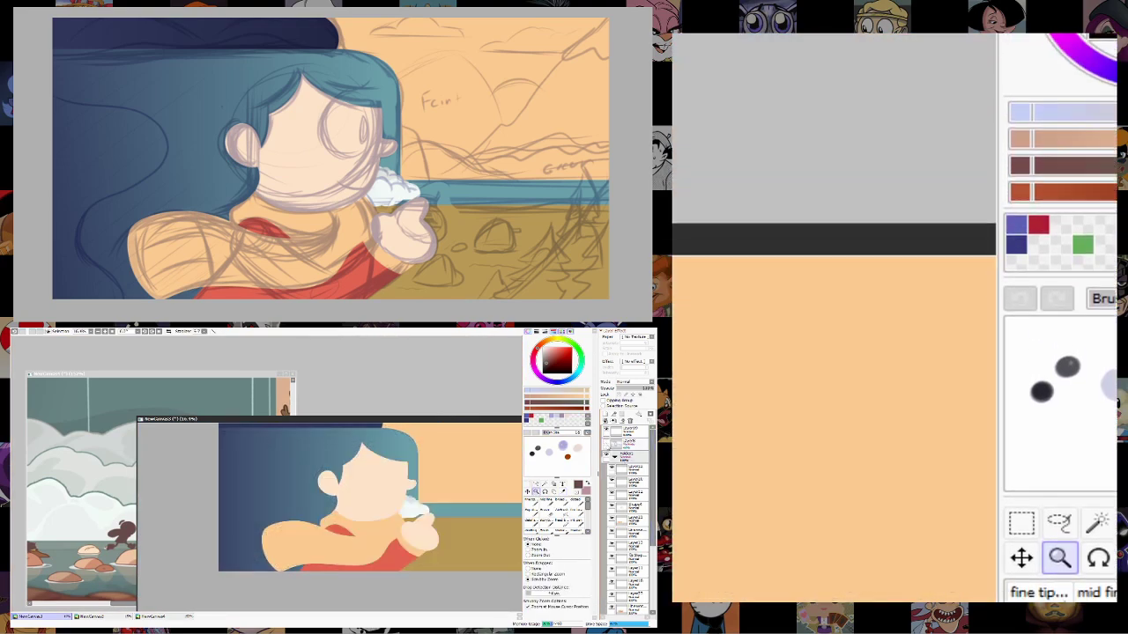
pyautogui.click(605, 443)
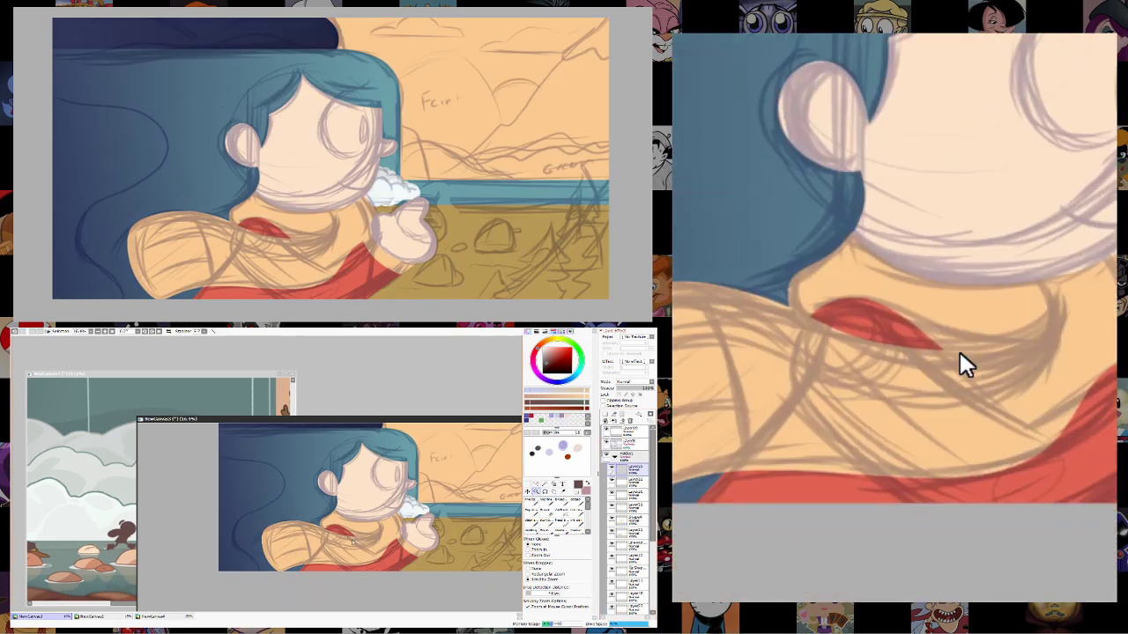
pyautogui.scroll(2, 357, 538)
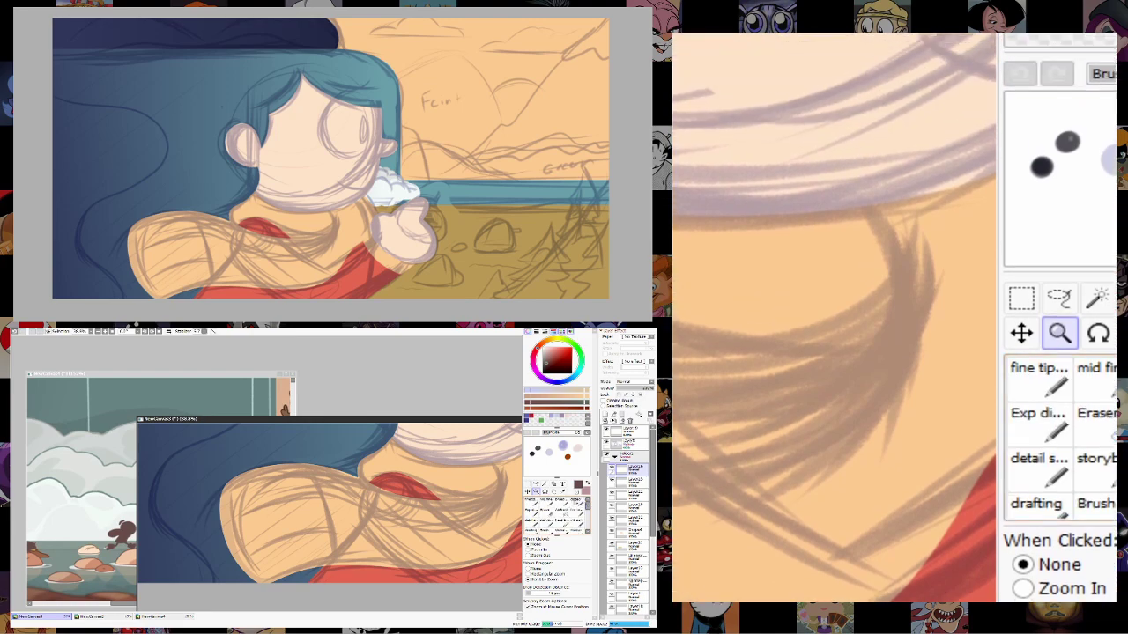
pyautogui.click(532, 501)
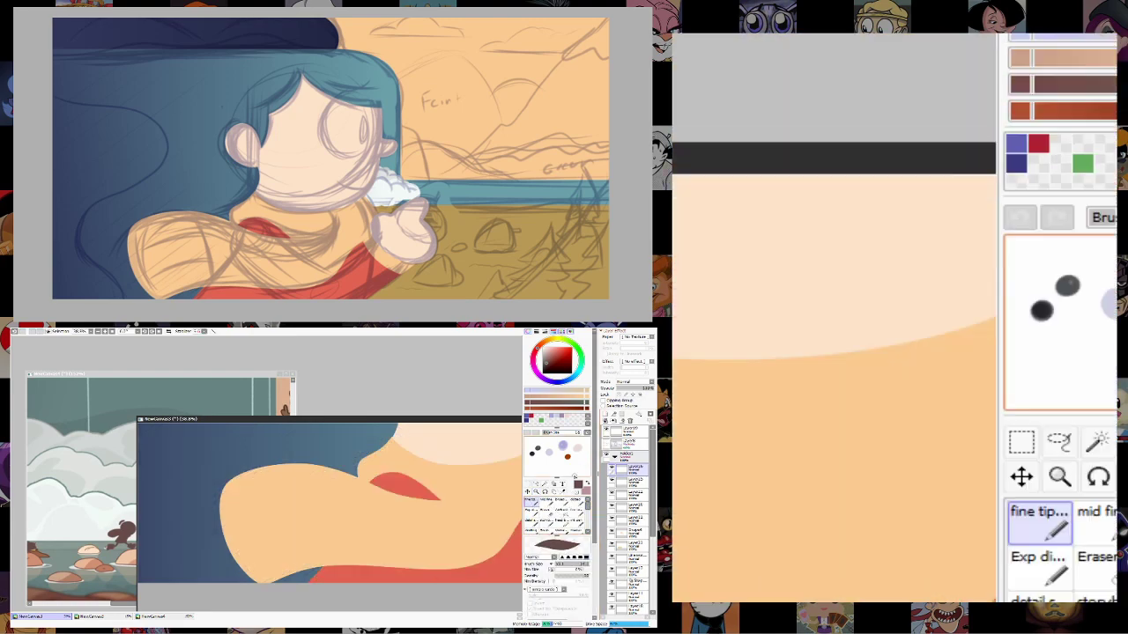
pyautogui.click(370, 528)
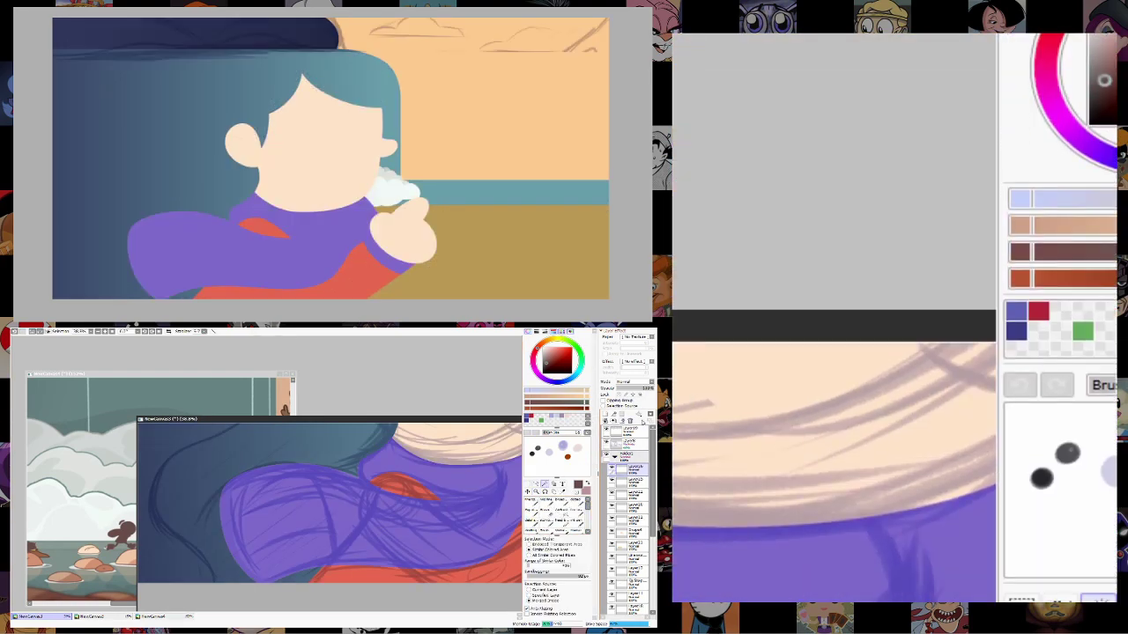
pyautogui.hotkey('ctrl', 'z')
pyautogui.hotkey('ctrl', 'y')
pyautogui.hotkey('ctrl', 'z')
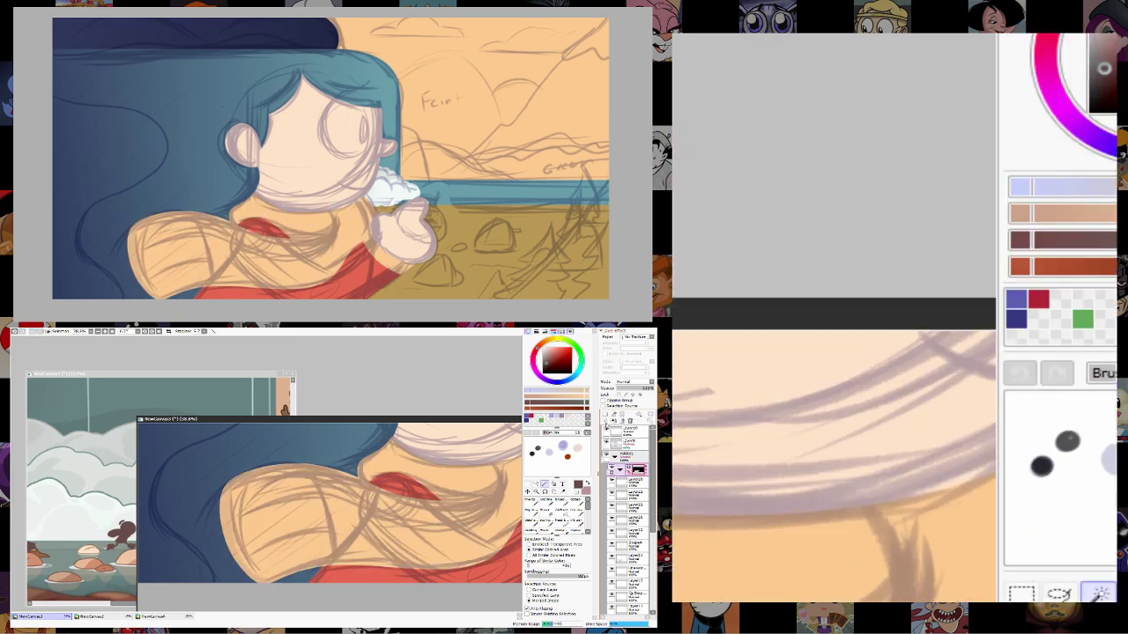
# Try a dark brown fold stroke across the scarf's trailing end with the fine tip brush.
pyautogui.click(532, 502)
pyautogui.moveTo(299, 460); pyautogui.dragTo(321, 541)
pyautogui.hotkey('ctrl', 'z')
# Sample a tan brown from the Hilda character reference and draw the curved fold lines on the scarf's trailing end.
pyautogui.click(540, 483)
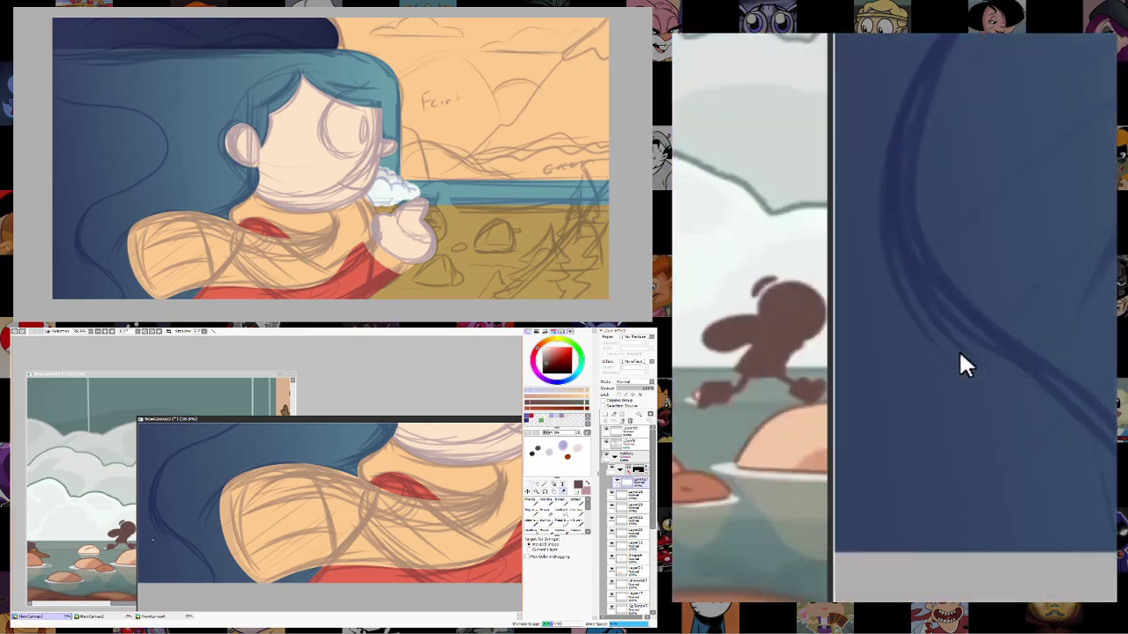
pyautogui.click(132, 539)
pyautogui.click(533, 491)
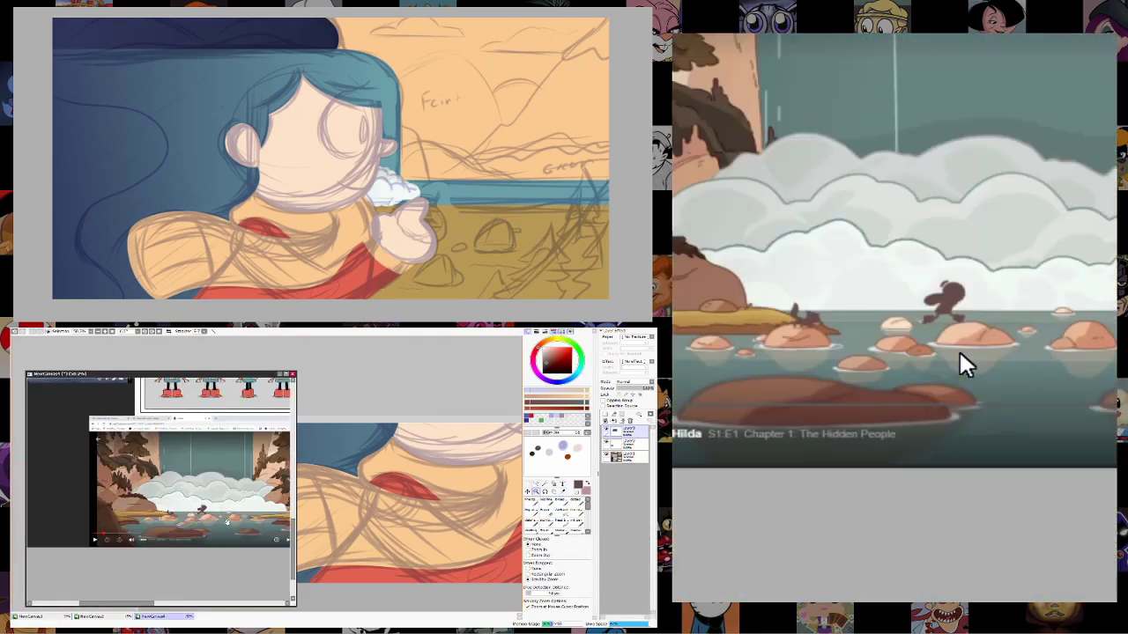
pyautogui.scroll(5, 162, 519)
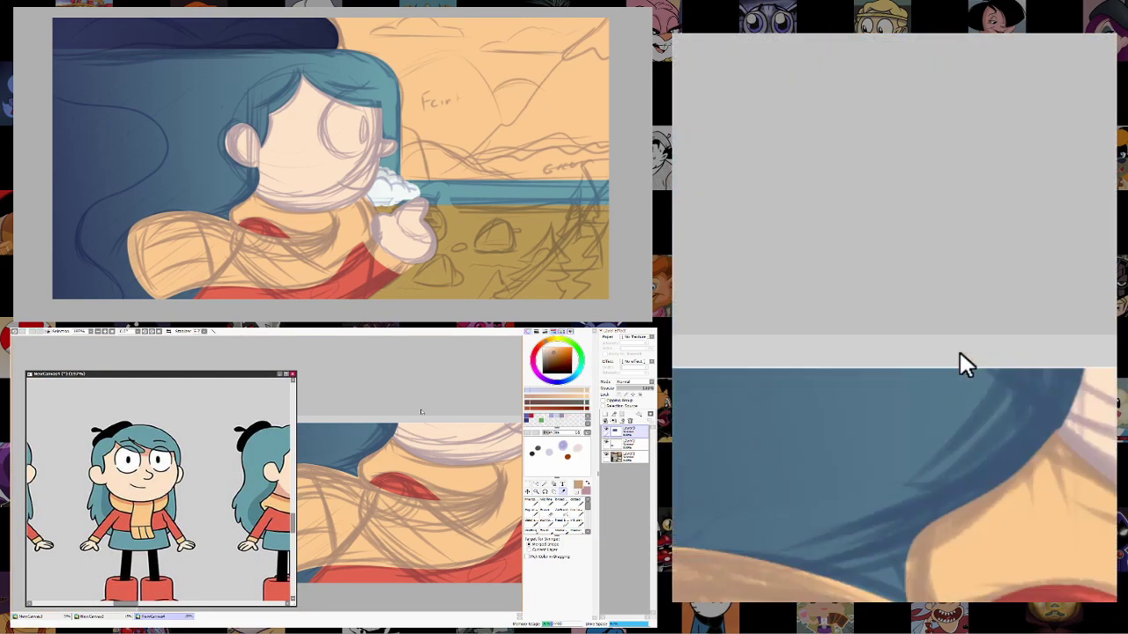
pyautogui.click(410, 426)
pyautogui.click(539, 512)
pyautogui.moveTo(315, 480); pyautogui.dragTo(333, 555)
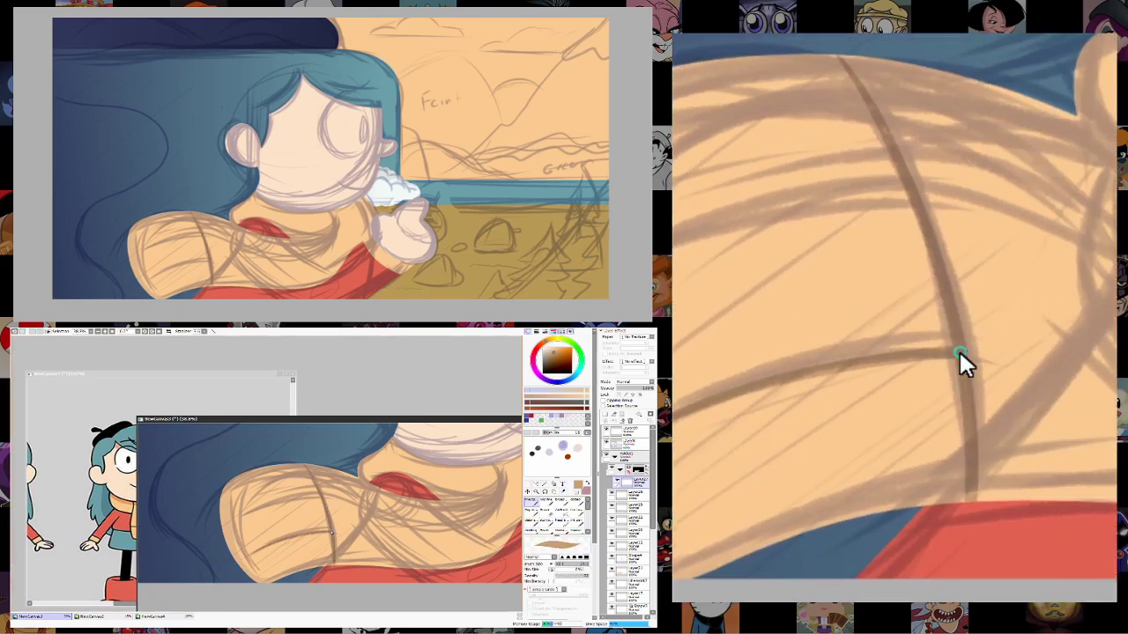
# Draw the scarf's curved neck fold and the short creases beside the hand in the same tan brown.
pyautogui.hscroll(2, 398, 536)
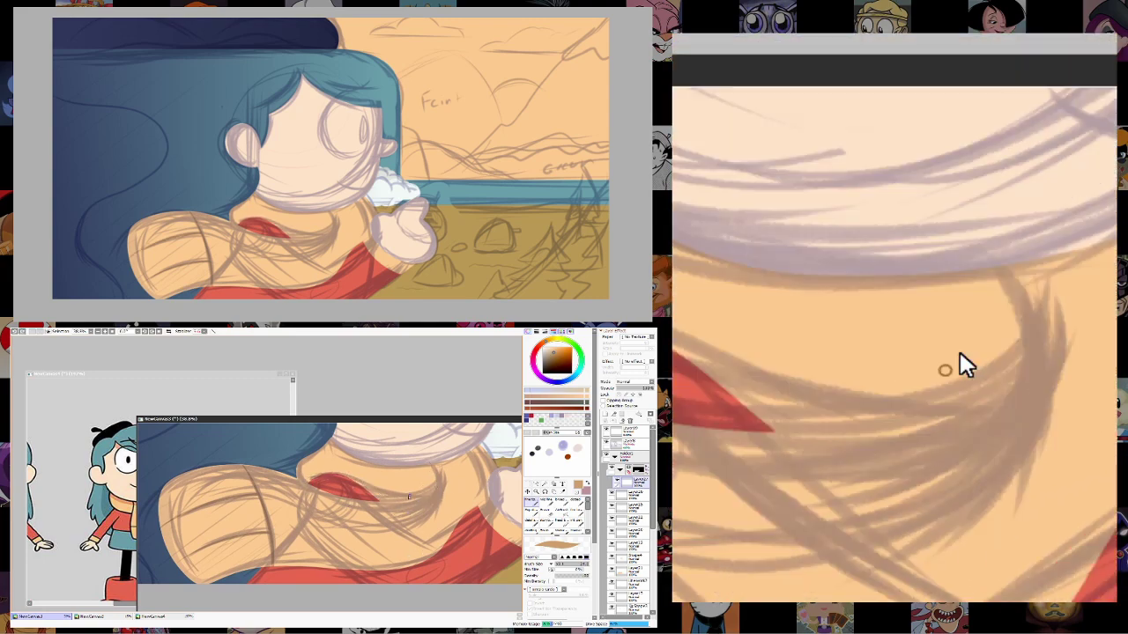
pyautogui.scroll(2, 461, 512)
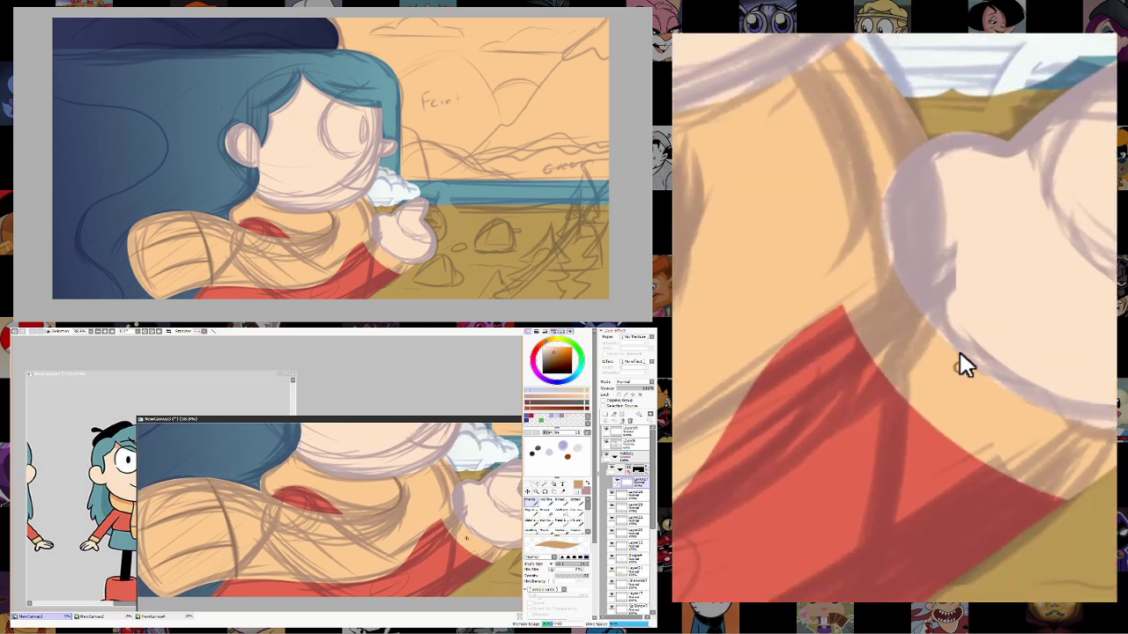
pyautogui.scroll(-1, 465, 527)
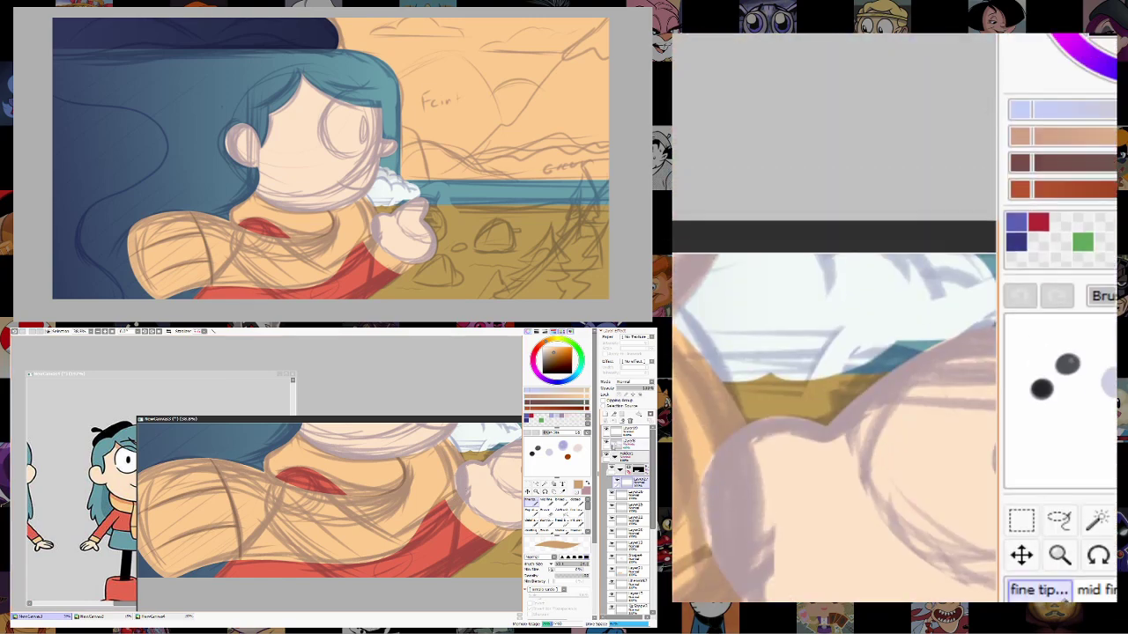
pyautogui.click(536, 491)
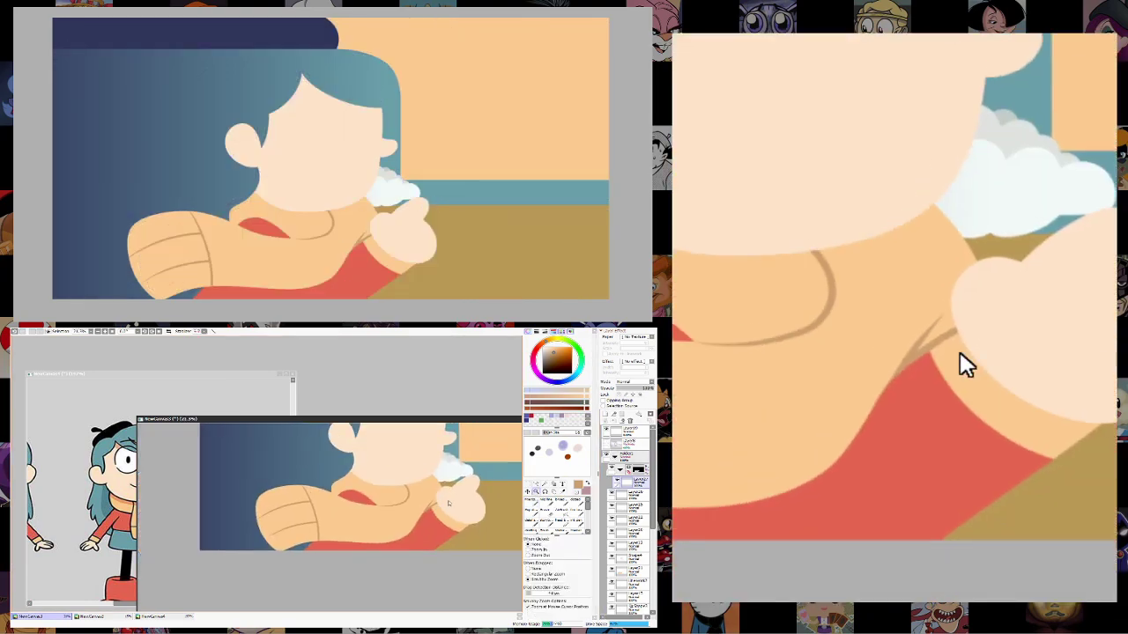
# Add a thin tan contour along the edge of the red neckline opening on a new layer above the masked folder.
pyautogui.keyDown('alt'); pyautogui.click(464, 495); pyautogui.keyUp('alt')
pyautogui.keyDown('alt'); pyautogui.click(464, 496); pyautogui.keyUp('alt')
pyautogui.scroll(2, 464, 496)
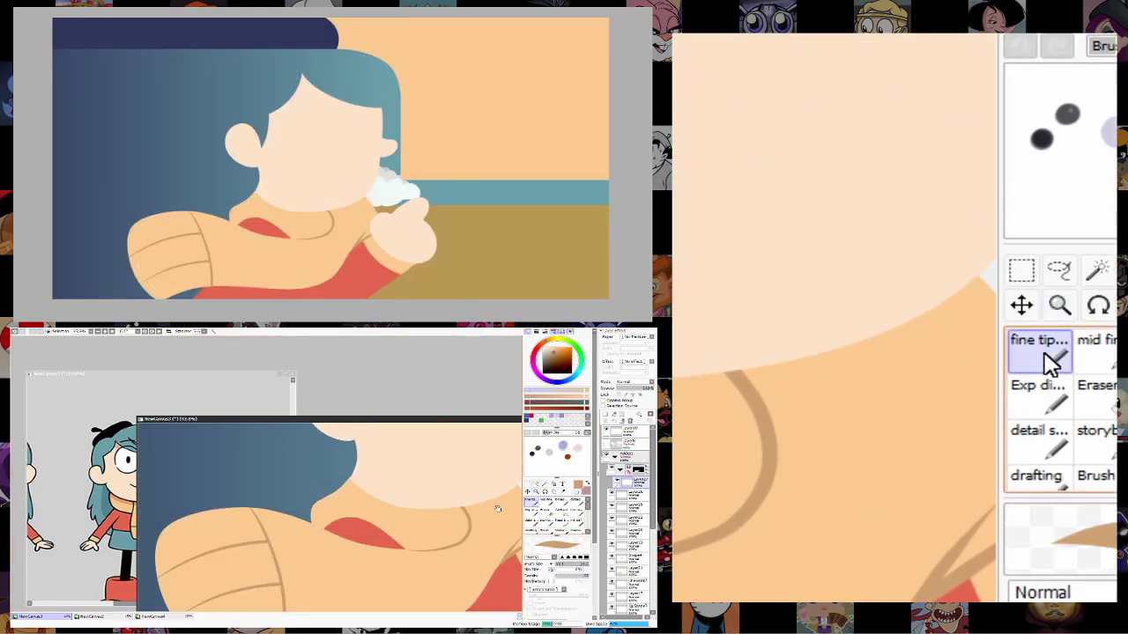
pyautogui.scroll(-1, 331, 483)
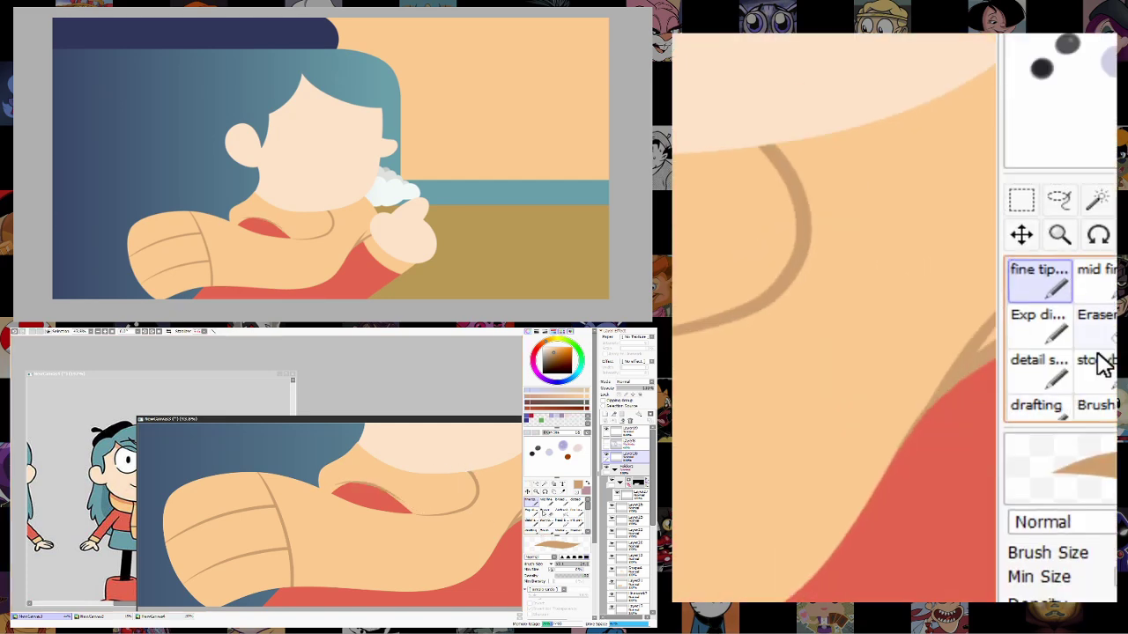
pyautogui.scroll(-3, 438, 482)
pyautogui.scroll(2, 445, 502)
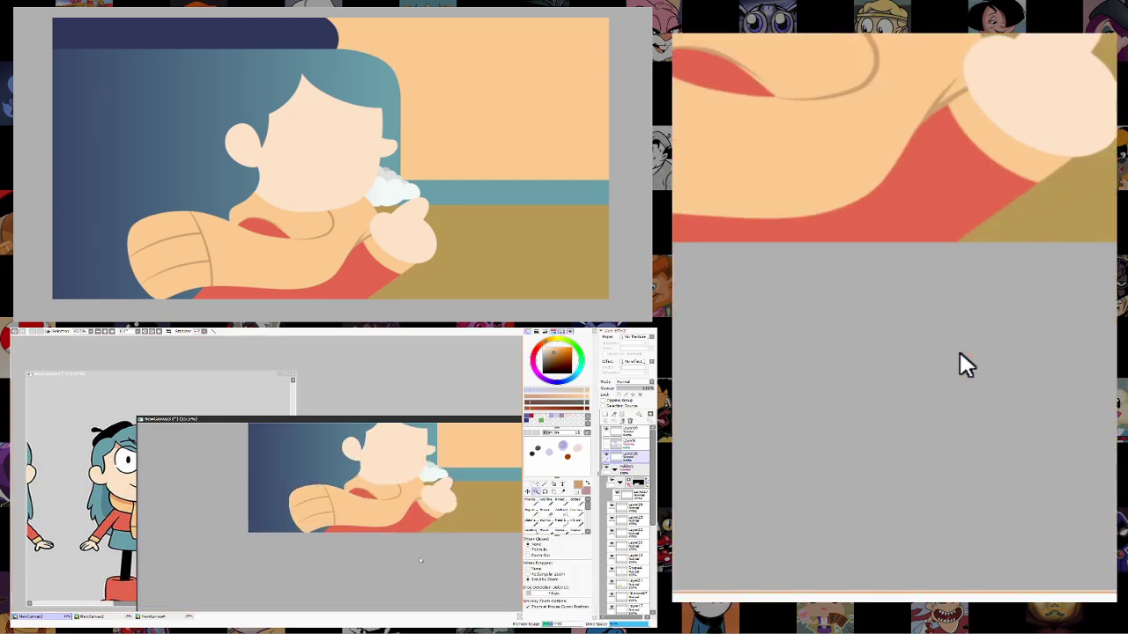
pyautogui.moveTo(449, 516)
pyautogui.mouseDown()
pyautogui.moveTo(442, 534)
pyautogui.moveTo(437, 509)
pyautogui.mouseUp()
pyautogui.scroll(-2, 453, 526)
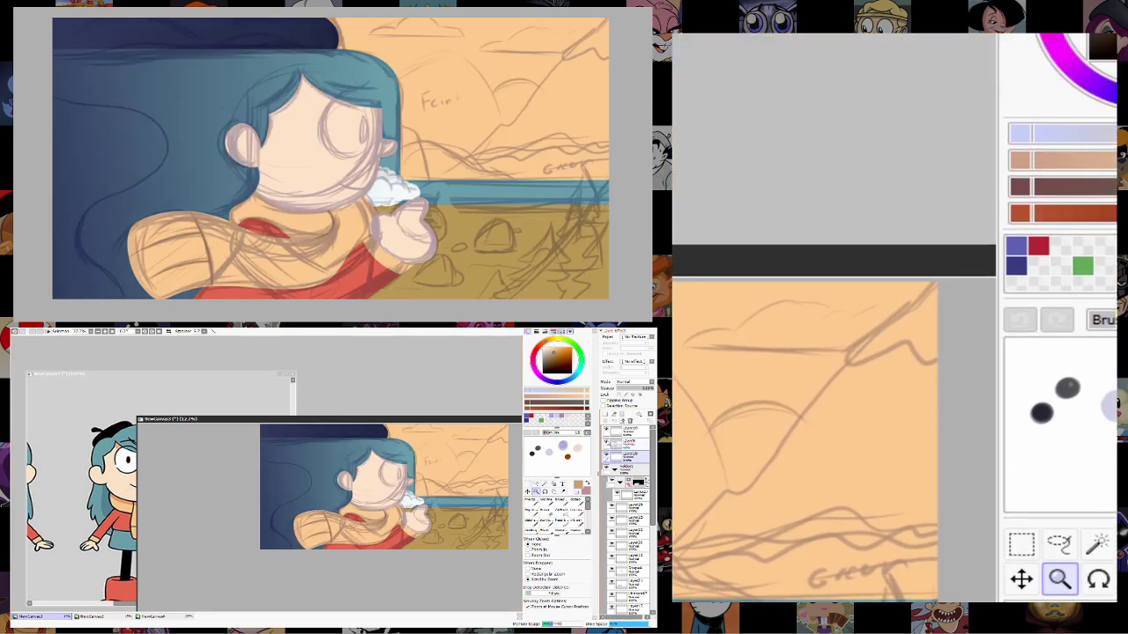
# Compare the flats with and without the sketch, and sample a darker red from the side-view Hilda reference.
pyautogui.click(607, 451)
pyautogui.click(606, 451)
pyautogui.scroll(1, 384, 486)
pyautogui.moveTo(370, 485); pyautogui.dragTo(381, 472)
pyautogui.click(606, 451)
pyautogui.hotkey('ctrl', 'Tab')
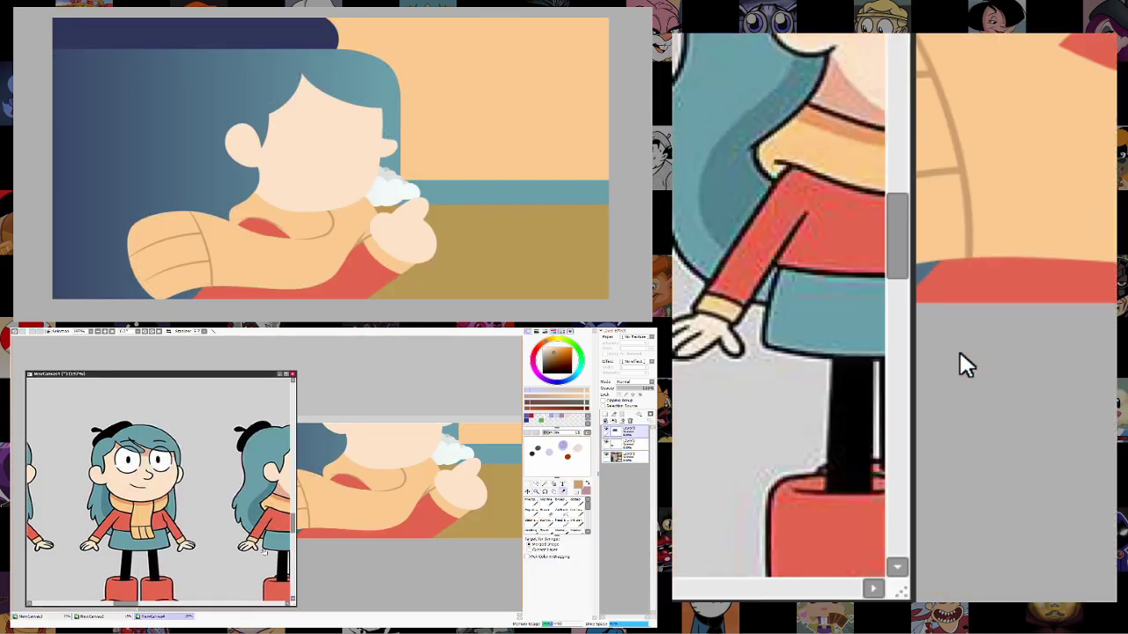
pyautogui.moveTo(307, 552); pyautogui.dragTo(150, 529)
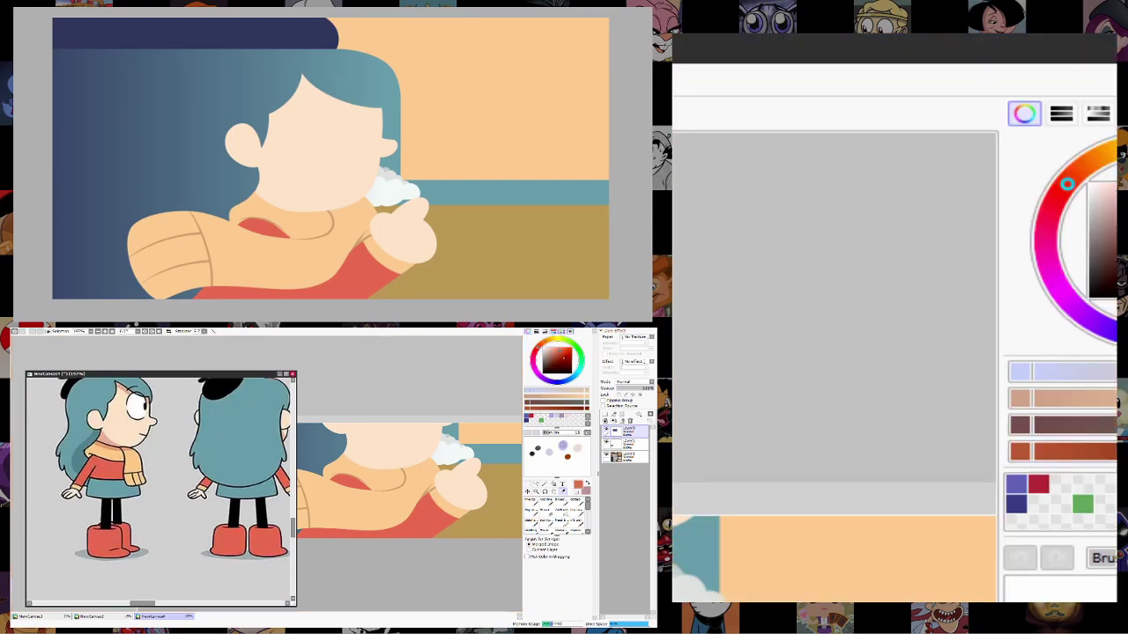
pyautogui.hotkey('ctrl', 'Tab')
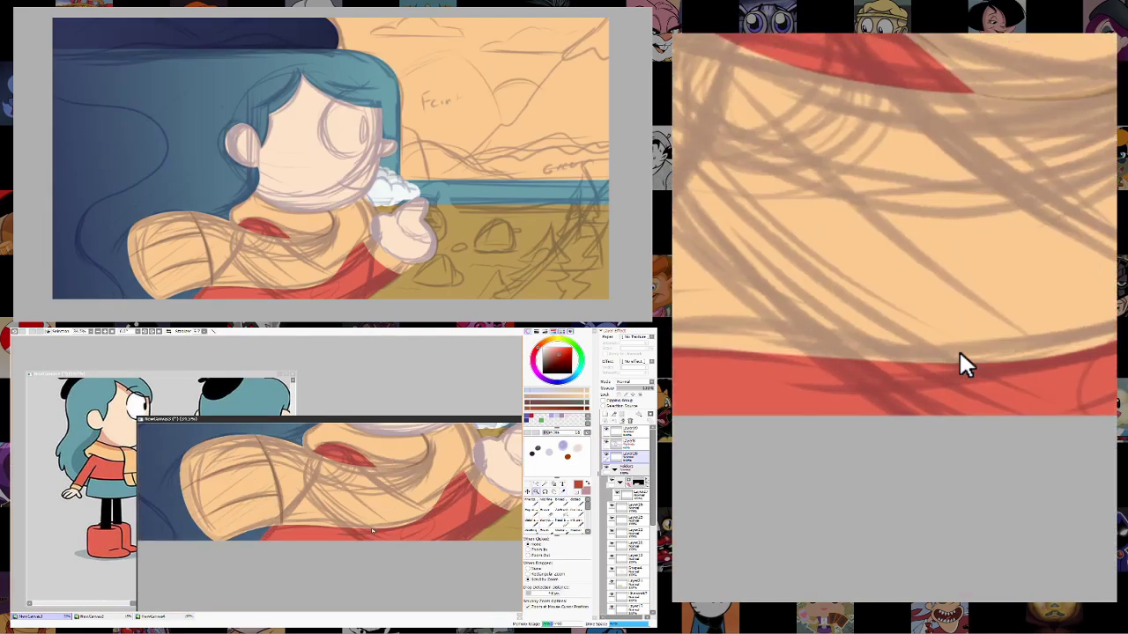
# Draw a dark red shadow shape on the sweater just below the scarf's lower edge on a new shape layer.
pyautogui.click(539, 491)
pyautogui.scroll(-5, 630, 528)
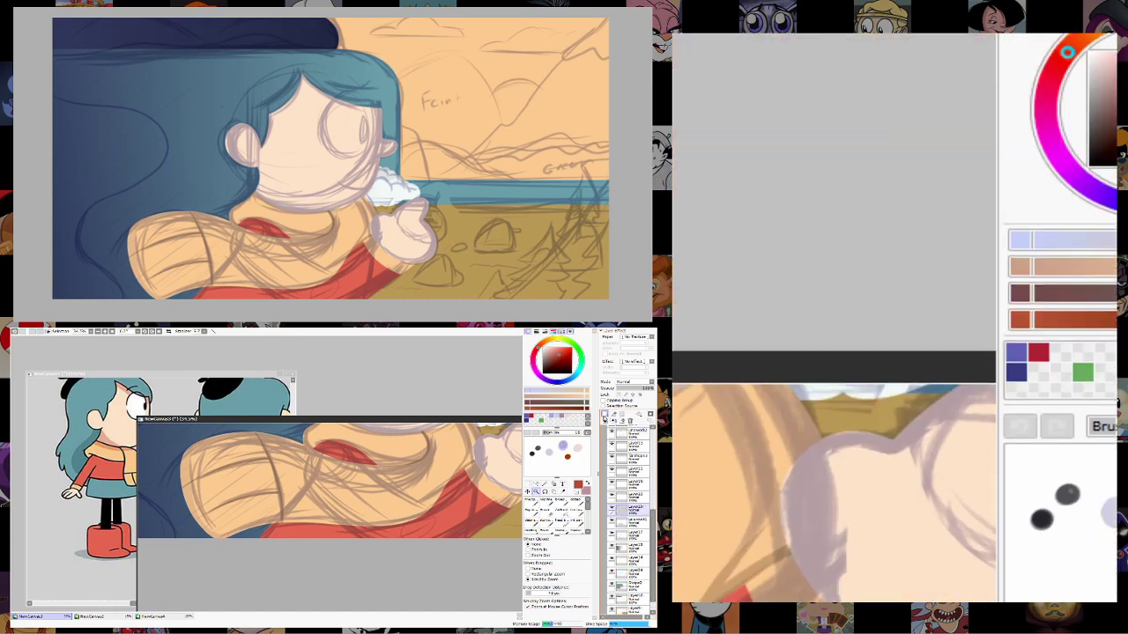
pyautogui.click(553, 484)
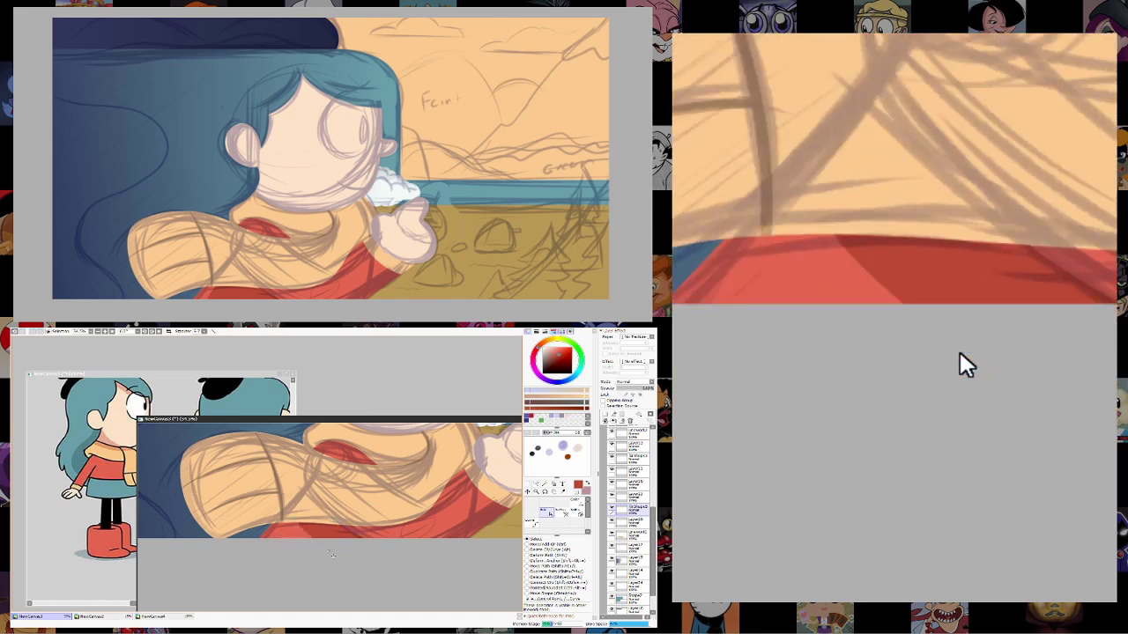
pyautogui.press('Escape')
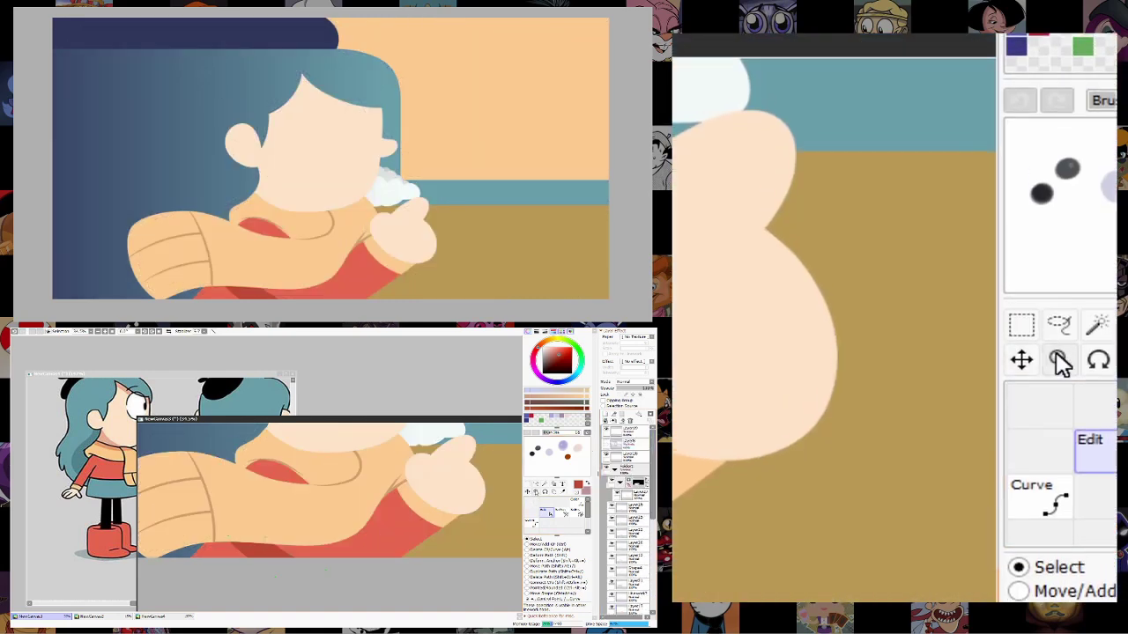
# Adjust the control points of the dark red sweater shadow so it slants down from the scarf to the canvas edge.
pyautogui.scroll(-2, 360, 560)
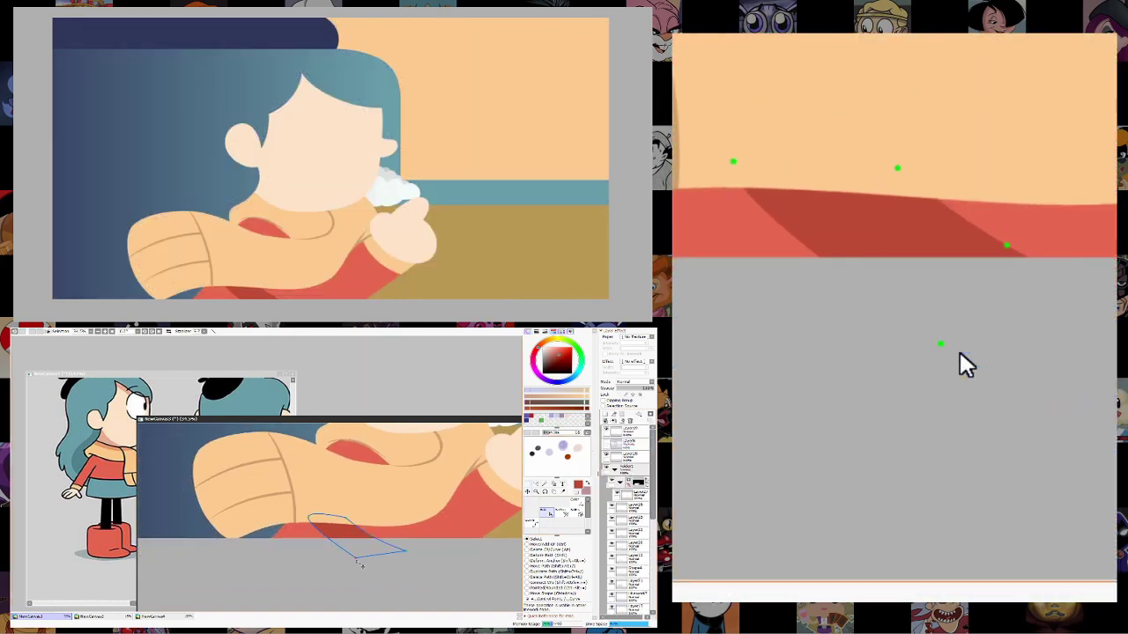
pyautogui.click(319, 566)
pyautogui.click(536, 491)
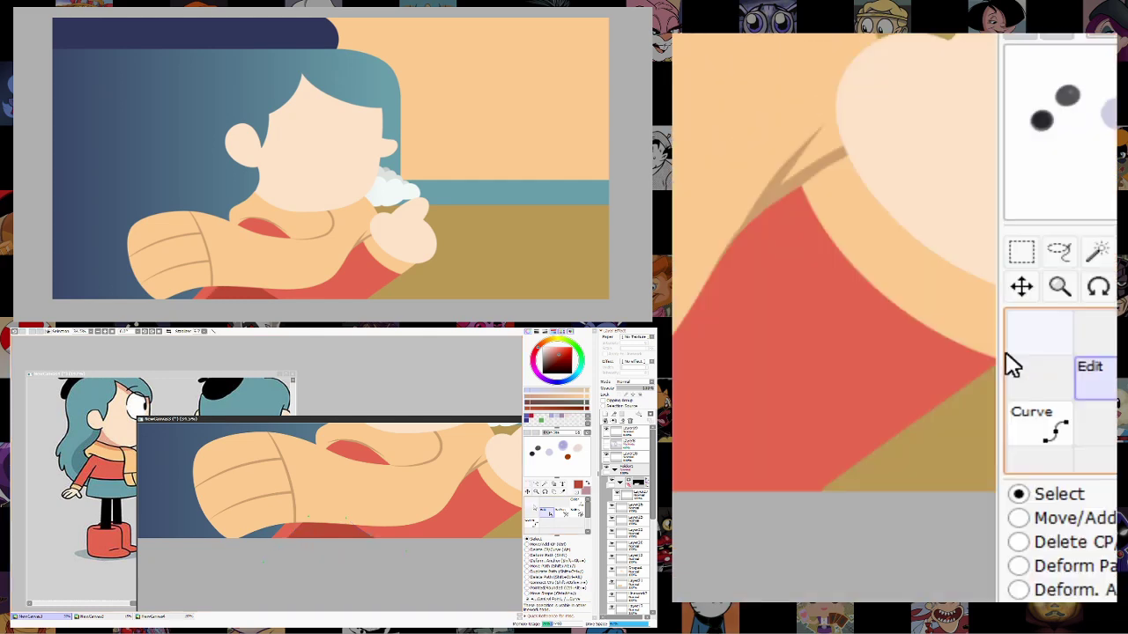
pyautogui.rightClick(389, 561)
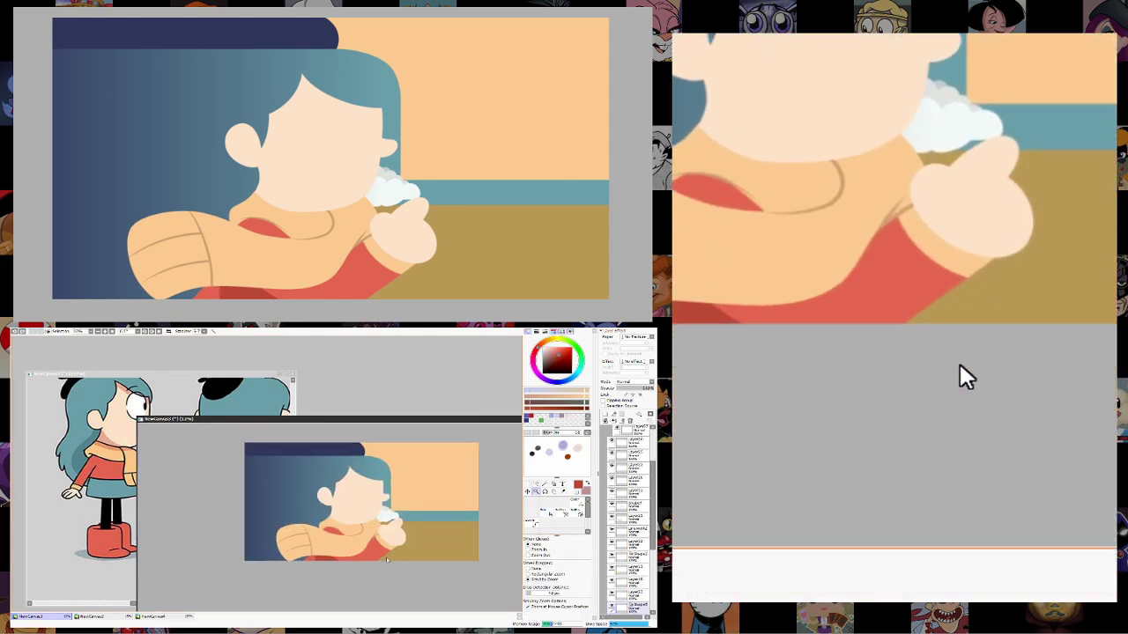
pyautogui.click(388, 569)
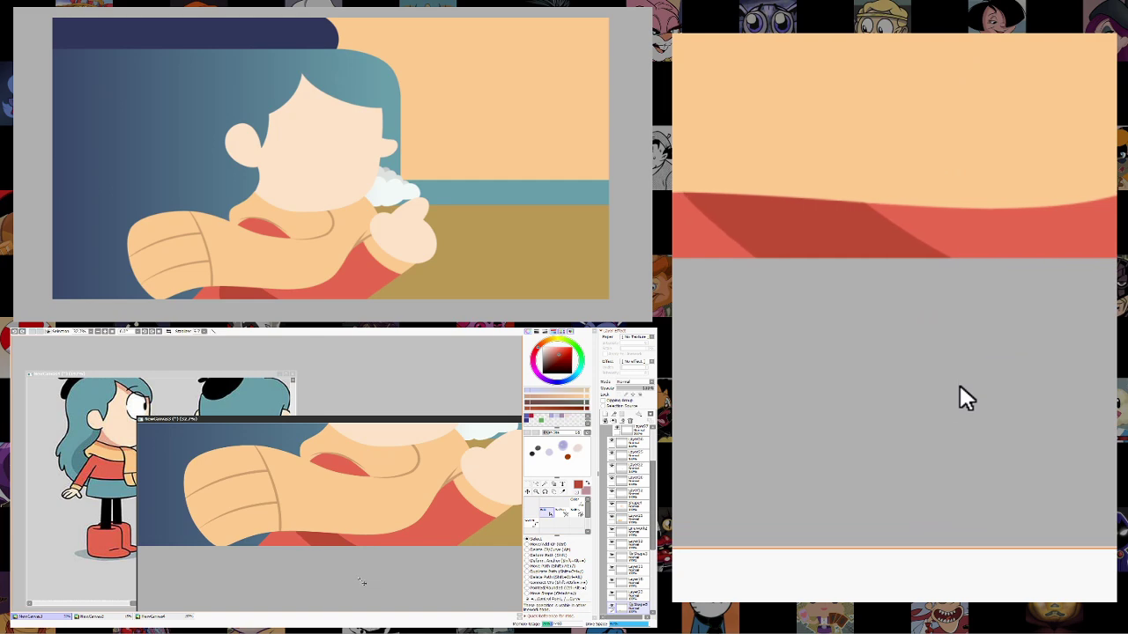
pyautogui.click(536, 492)
pyautogui.rightClick(406, 577)
pyautogui.click(415, 583)
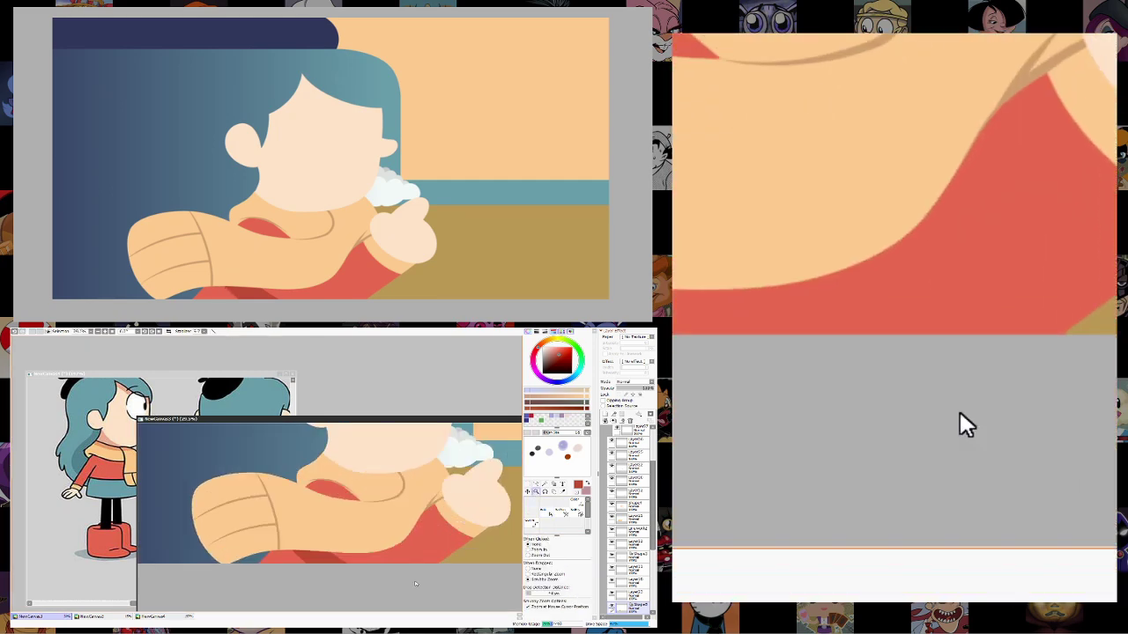
pyautogui.click(388, 491)
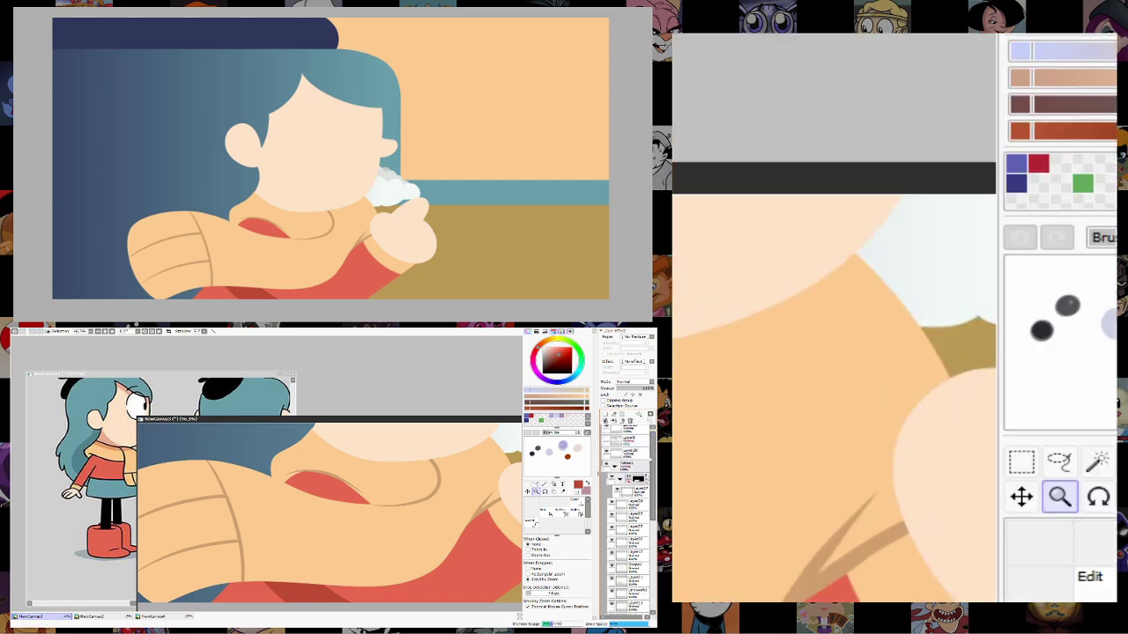
# Paint a thin dark red shadow inside the red neckline opening, just beneath its upper edge, using the fine tip brush.
pyautogui.click(627, 457)
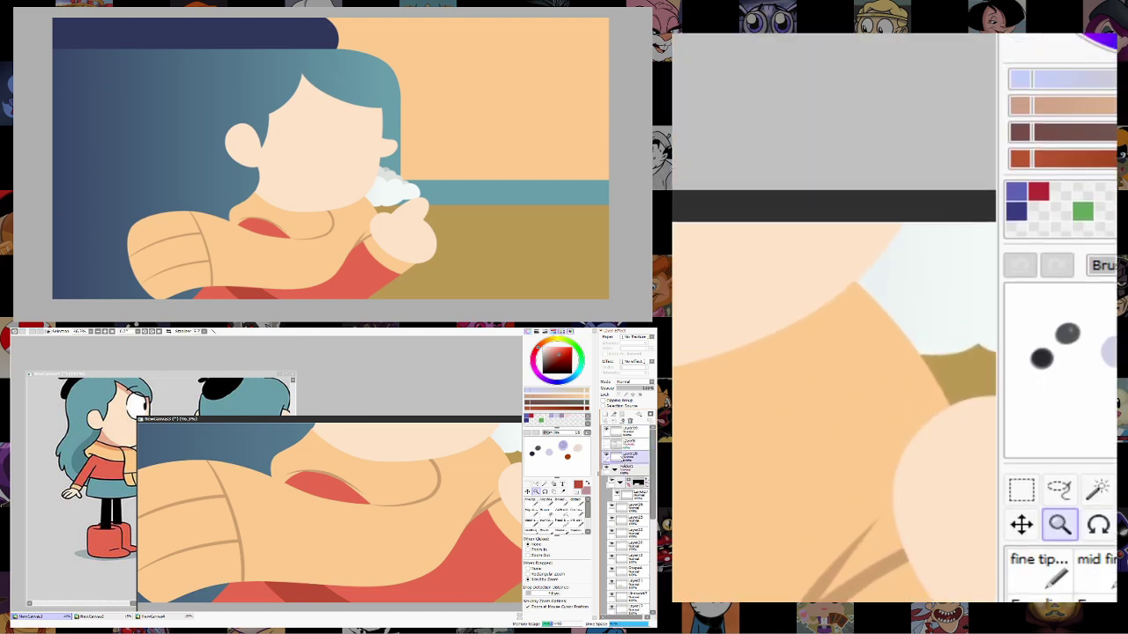
pyautogui.click(628, 526)
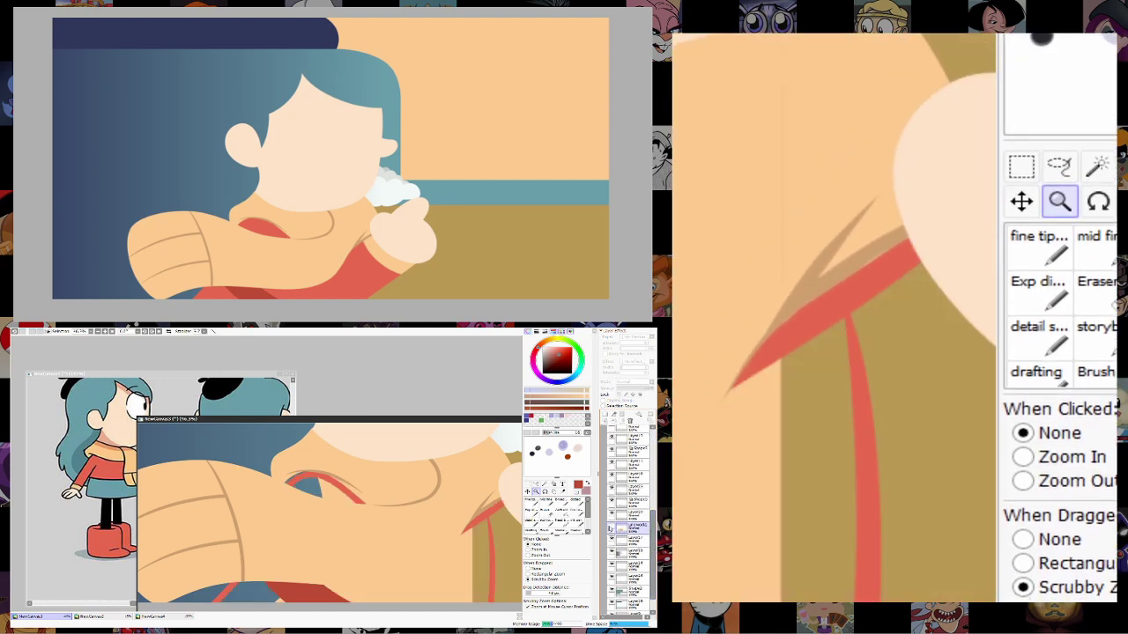
pyautogui.click(627, 500)
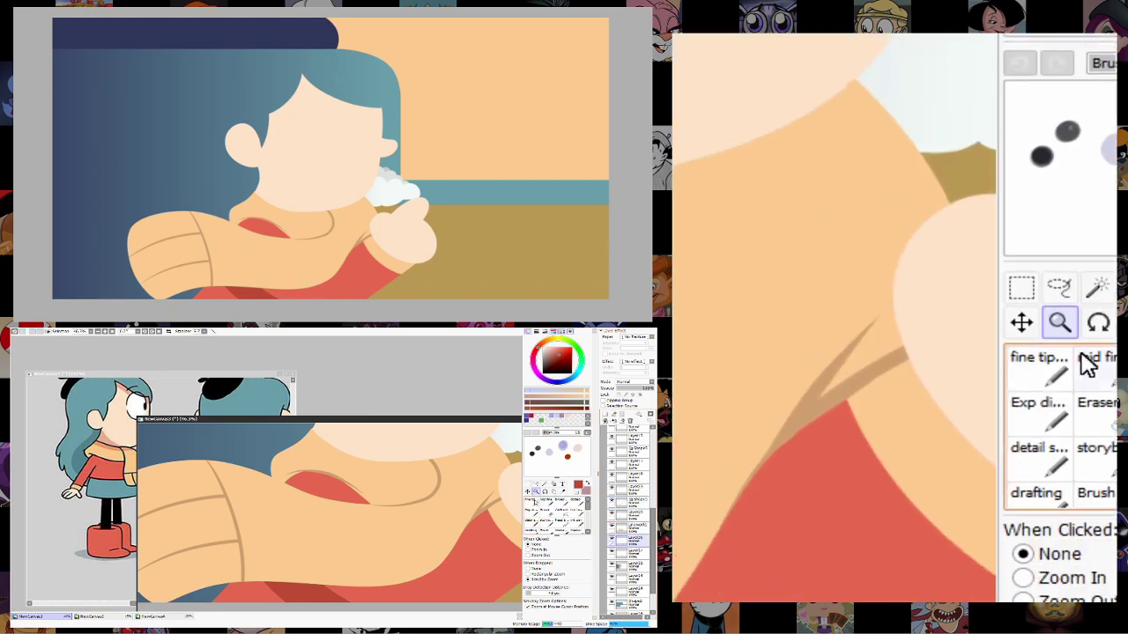
pyautogui.click(533, 500)
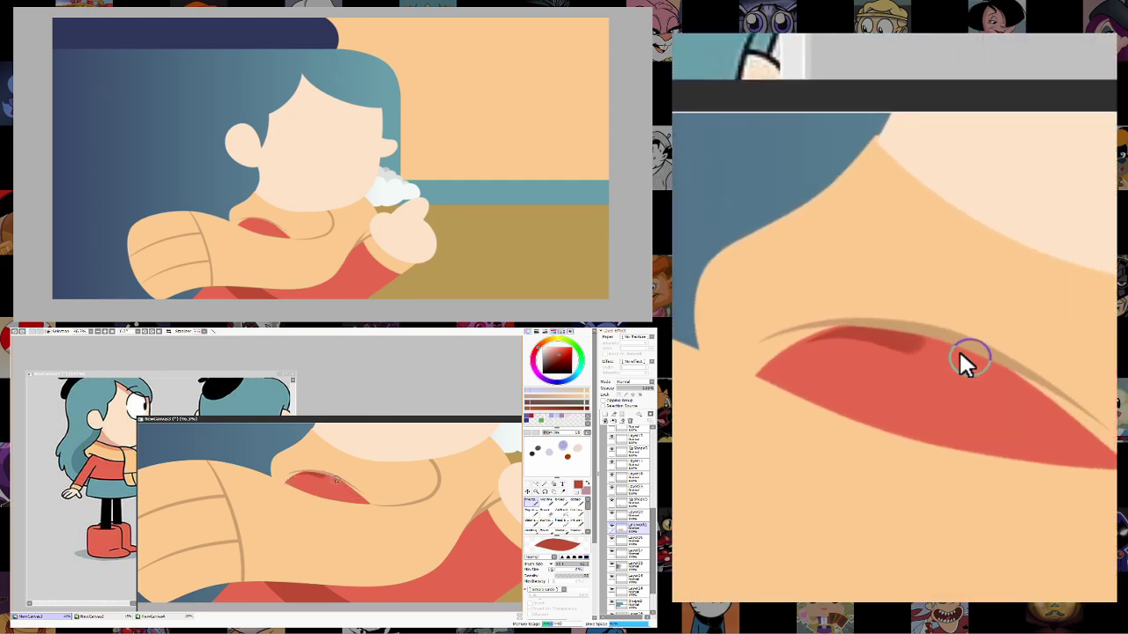
# Paint a dark red shadow on the sweater along the scarf's lower edge where it curves up toward the raised arm.
pyautogui.scroll(-2, 480, 485)
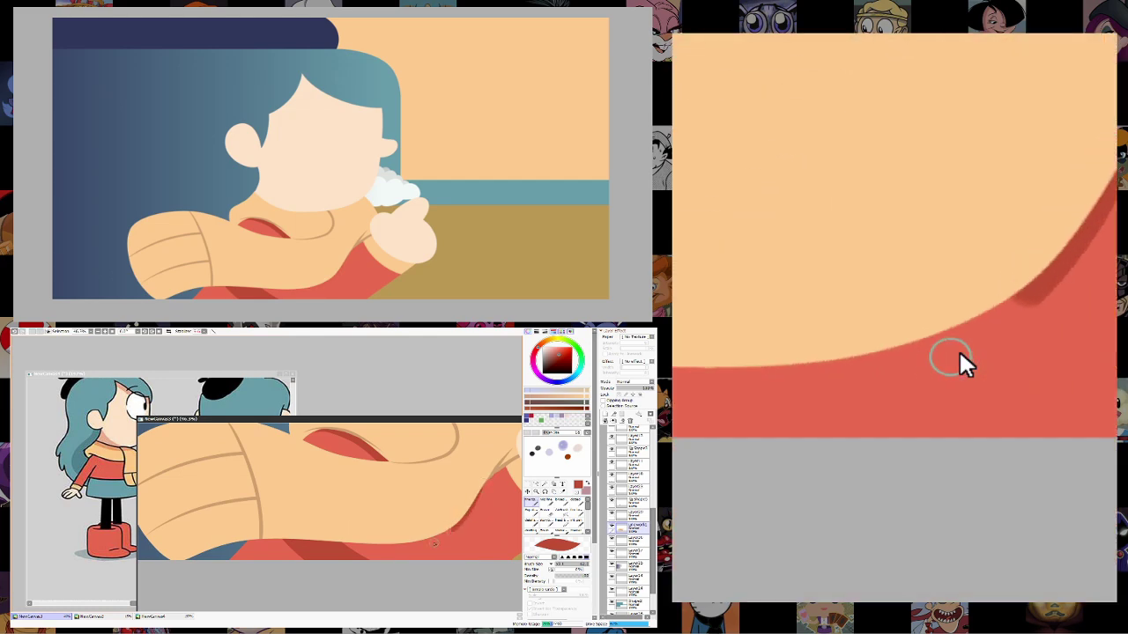
pyautogui.click(534, 491)
pyautogui.rightClick(469, 509)
pyautogui.rightClick(469, 509)
pyautogui.click(454, 524)
pyautogui.rightClick(445, 533)
pyautogui.click(438, 539)
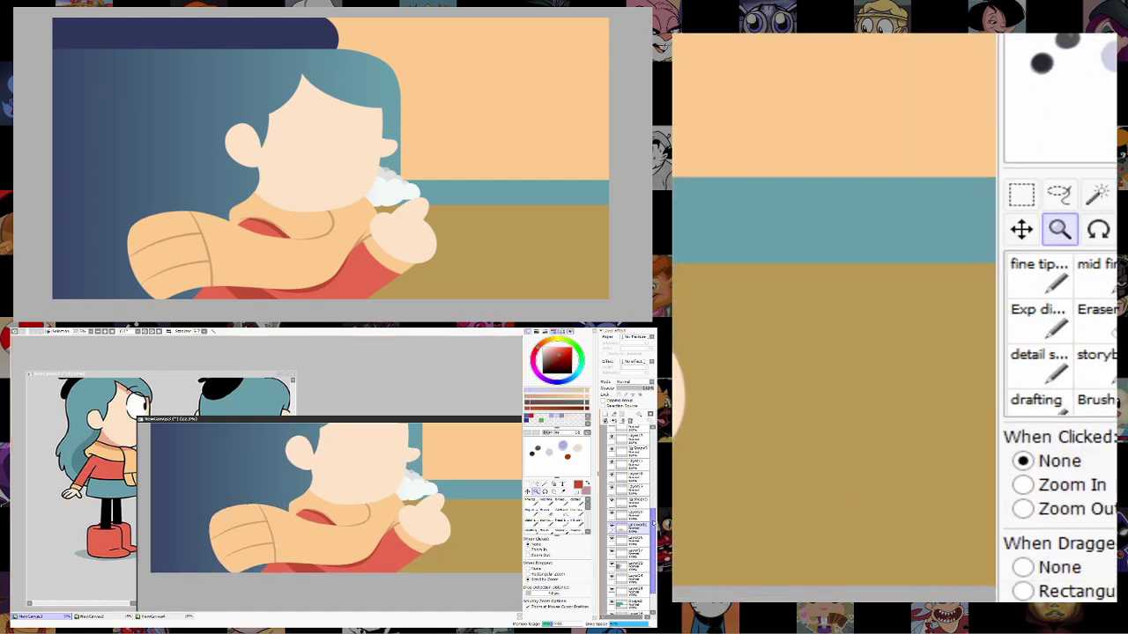
# Bring back the sketch, sample black from the side-view reference, and fit an ellipse ruler around the sketched eye.
pyautogui.click(614, 468)
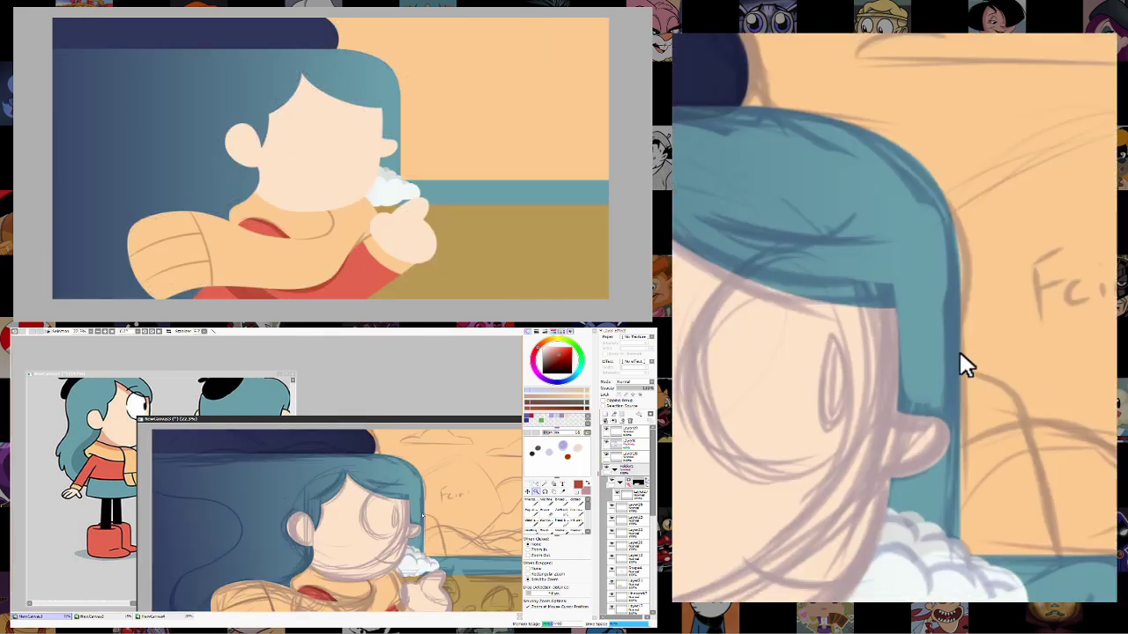
pyautogui.click(476, 480)
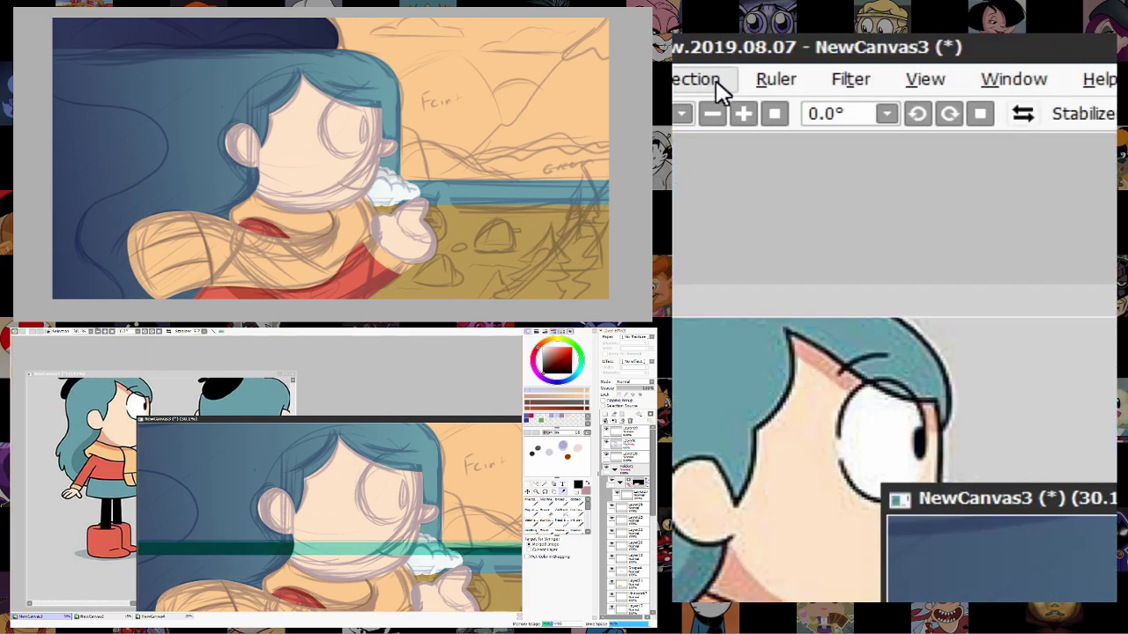
pyautogui.click(776, 81)
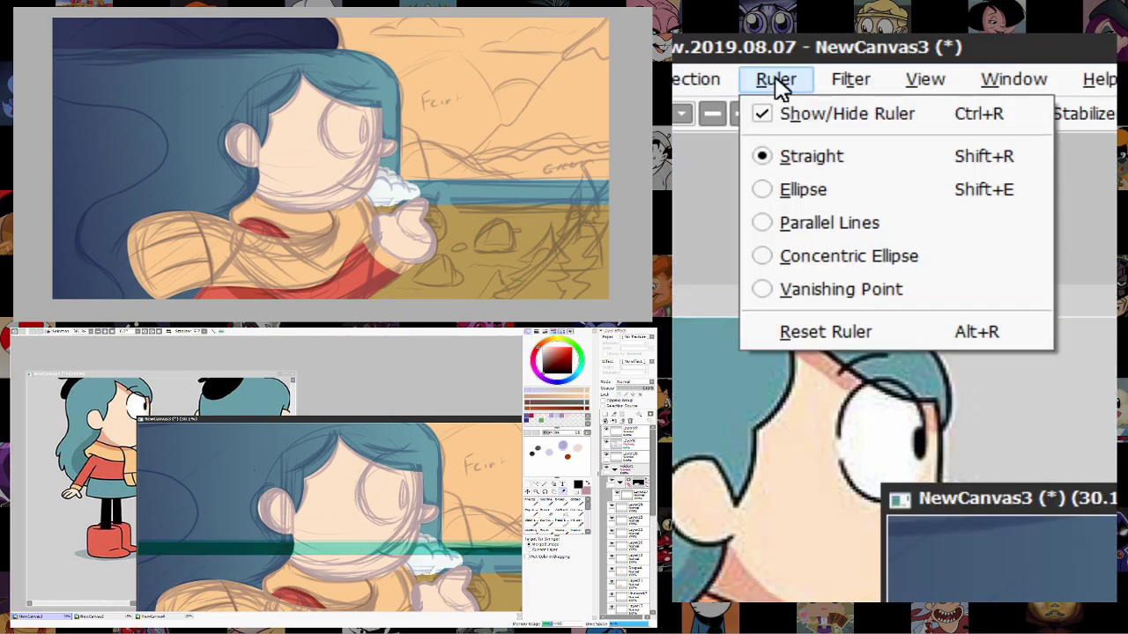
pyautogui.click(781, 188)
pyautogui.moveTo(454, 486); pyautogui.dragTo(421, 487)
pyautogui.moveTo(389, 427); pyautogui.dragTo(390, 451)
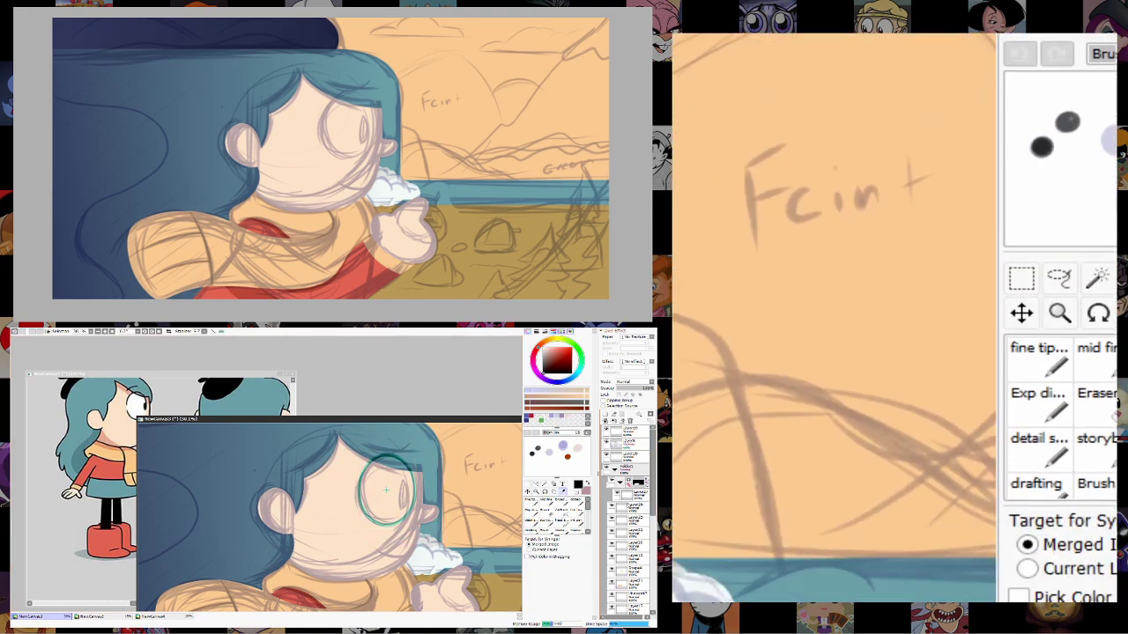
# Trace the eye's outline in black along the ellipse ruler on a new layer.
pyautogui.click(538, 491)
pyautogui.click(413, 496)
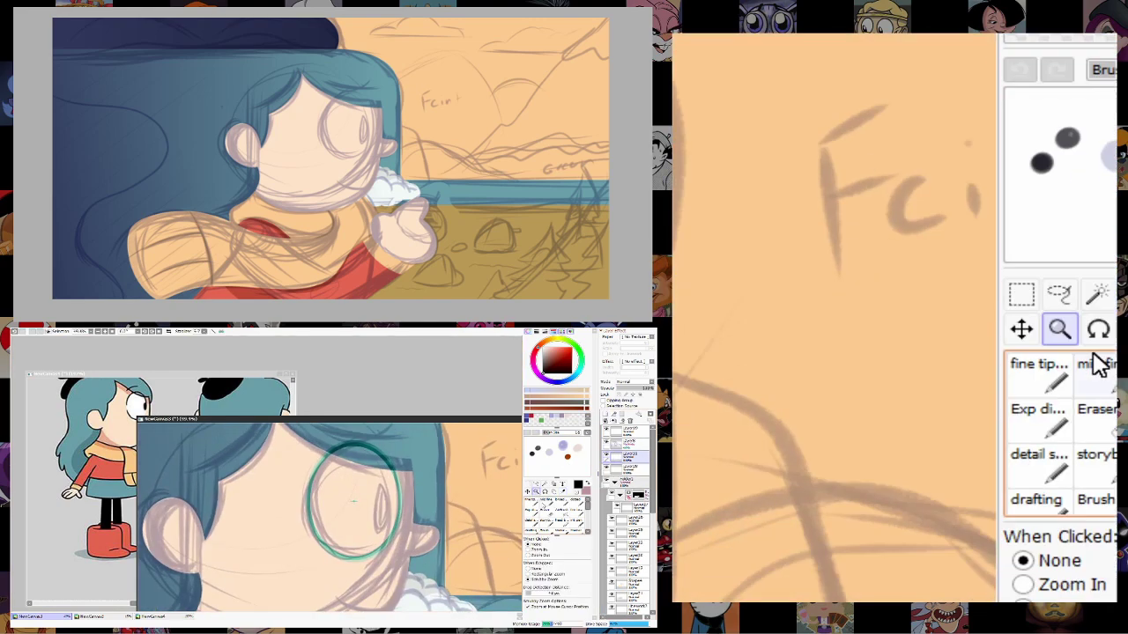
pyautogui.click(533, 513)
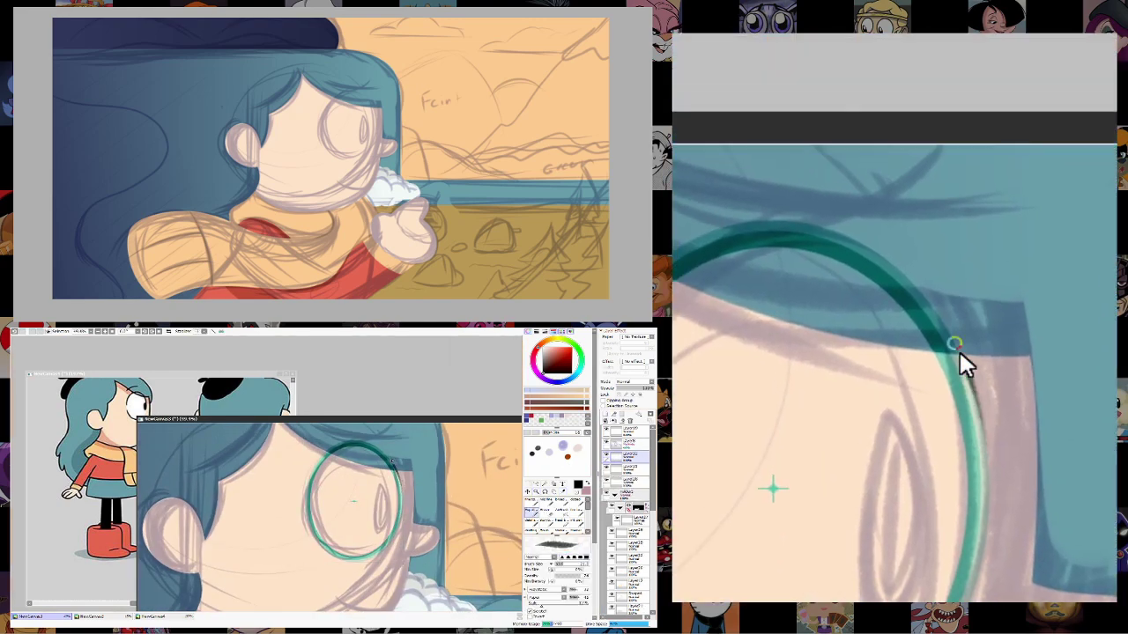
pyautogui.press('ctrl')
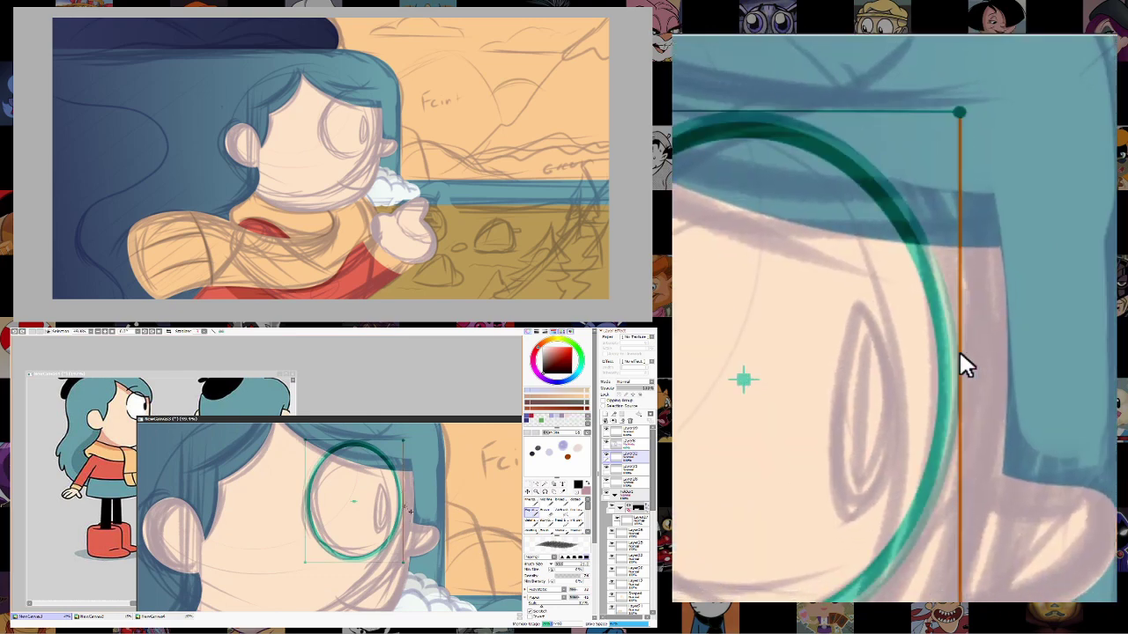
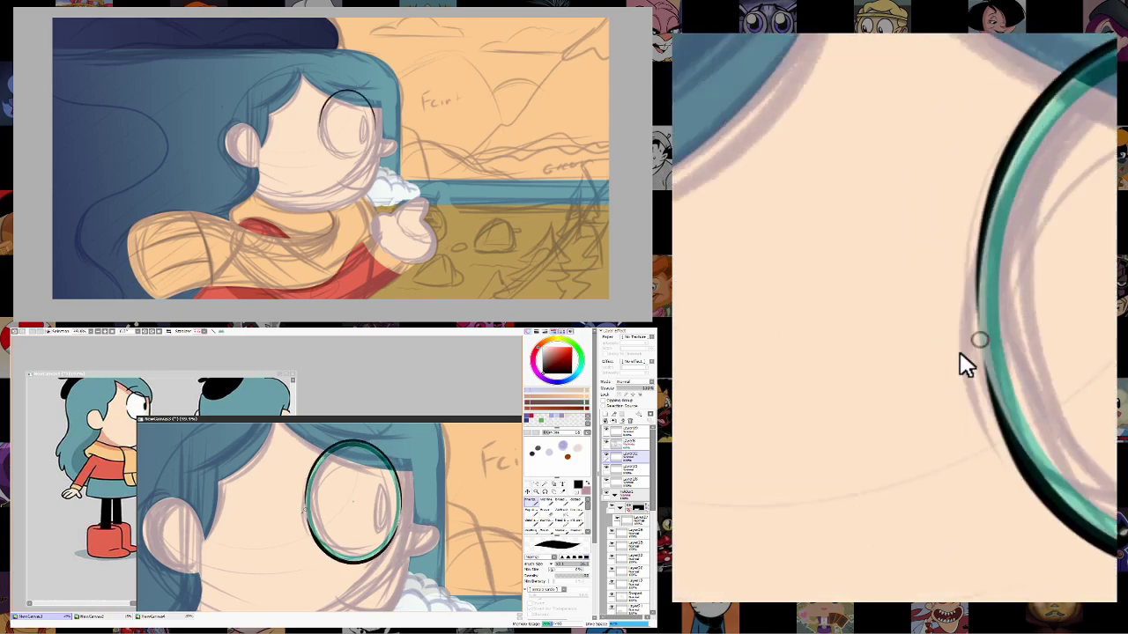
pyautogui.scroll(-2, 452, 508)
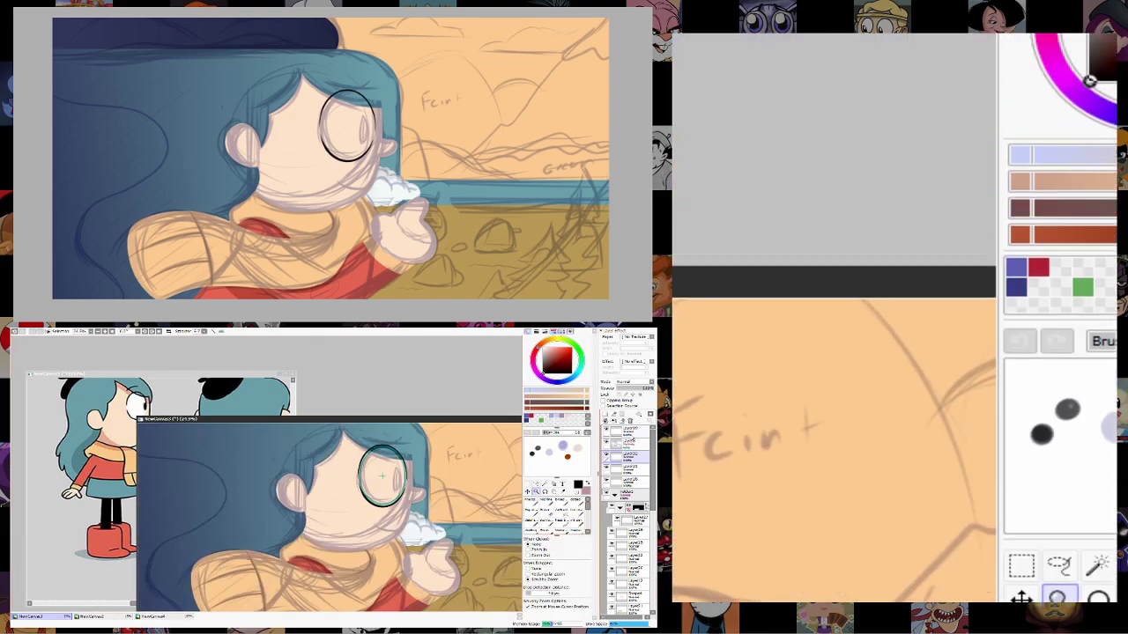
# Add a white ellipse shape on a layer beneath the eye outline and scale it to fill the outline exactly.
pyautogui.click(607, 456)
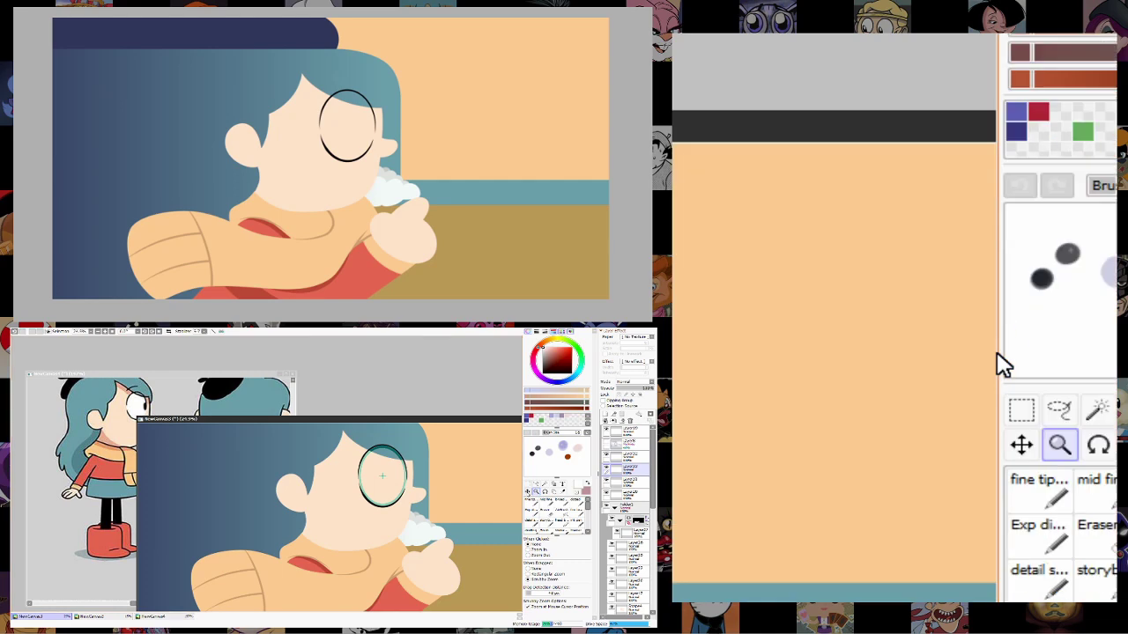
pyautogui.scroll(2, 382, 476)
pyautogui.click(553, 484)
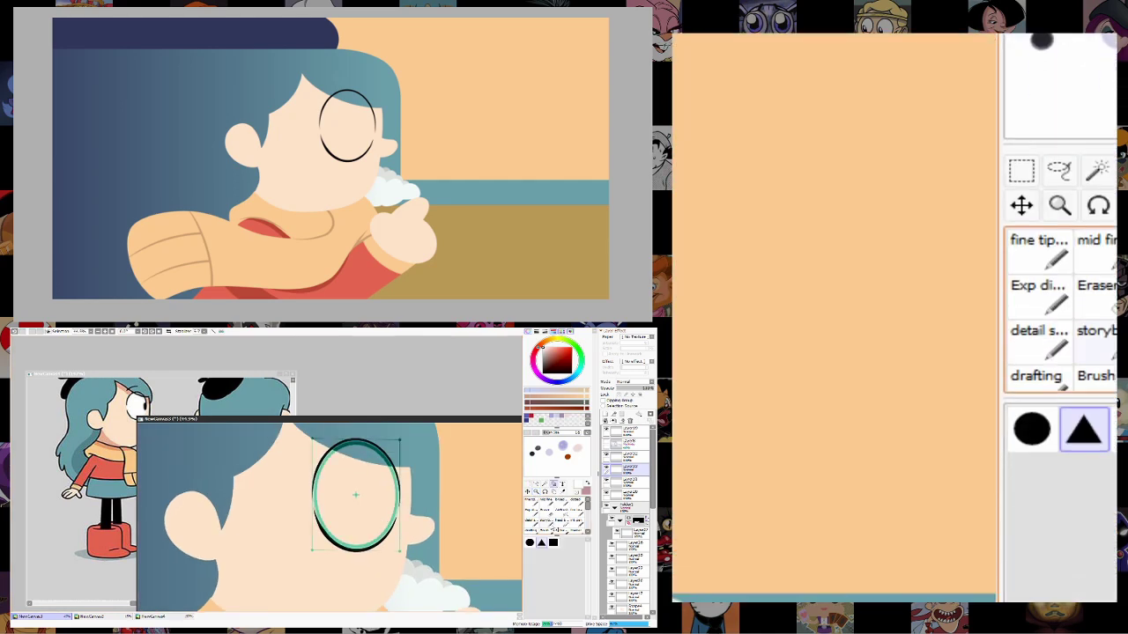
pyautogui.moveTo(931, 252); pyautogui.dragTo(964, 364)
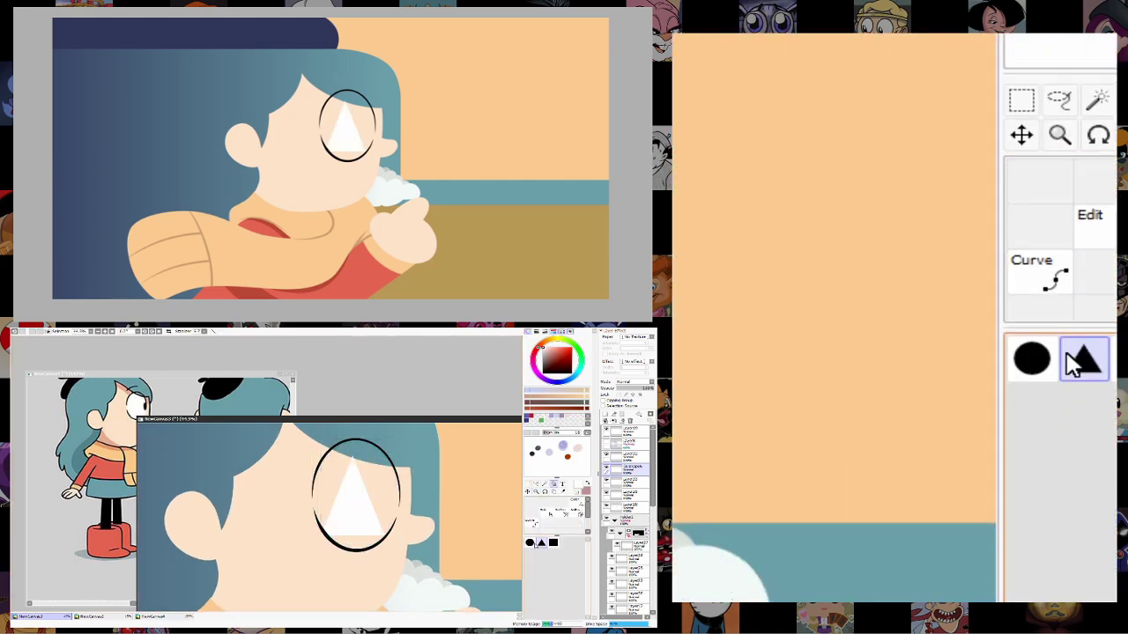
pyautogui.click(1032, 359)
pyautogui.moveTo(322, 456); pyautogui.dragTo(379, 534)
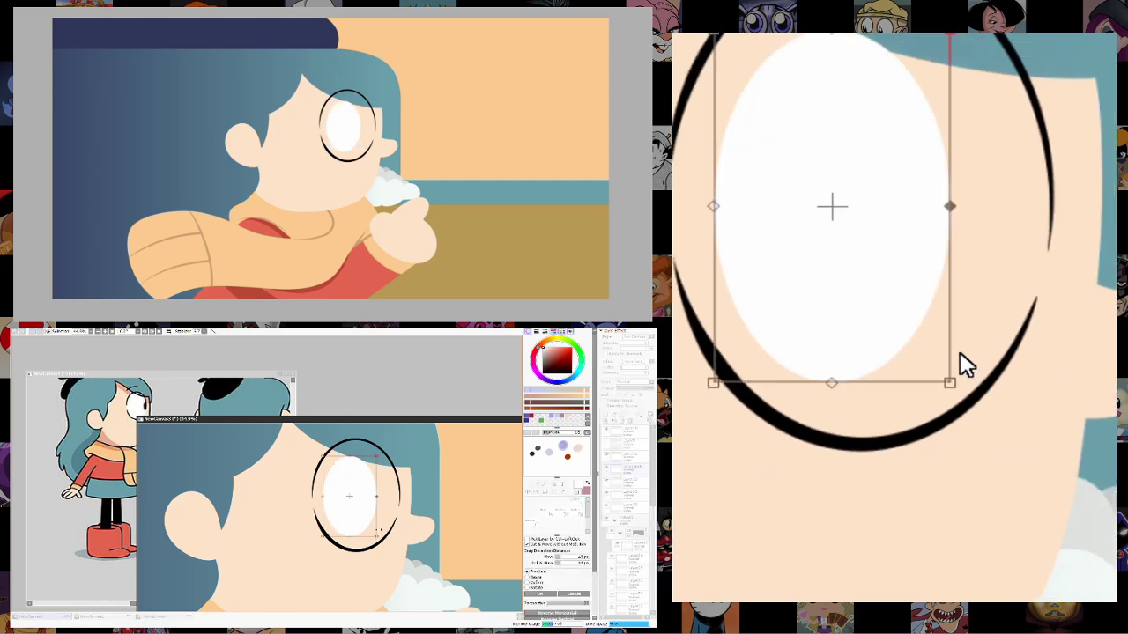
pyautogui.moveTo(385, 463); pyautogui.dragTo(390, 442)
pyautogui.moveTo(389, 538); pyautogui.dragTo(388, 548)
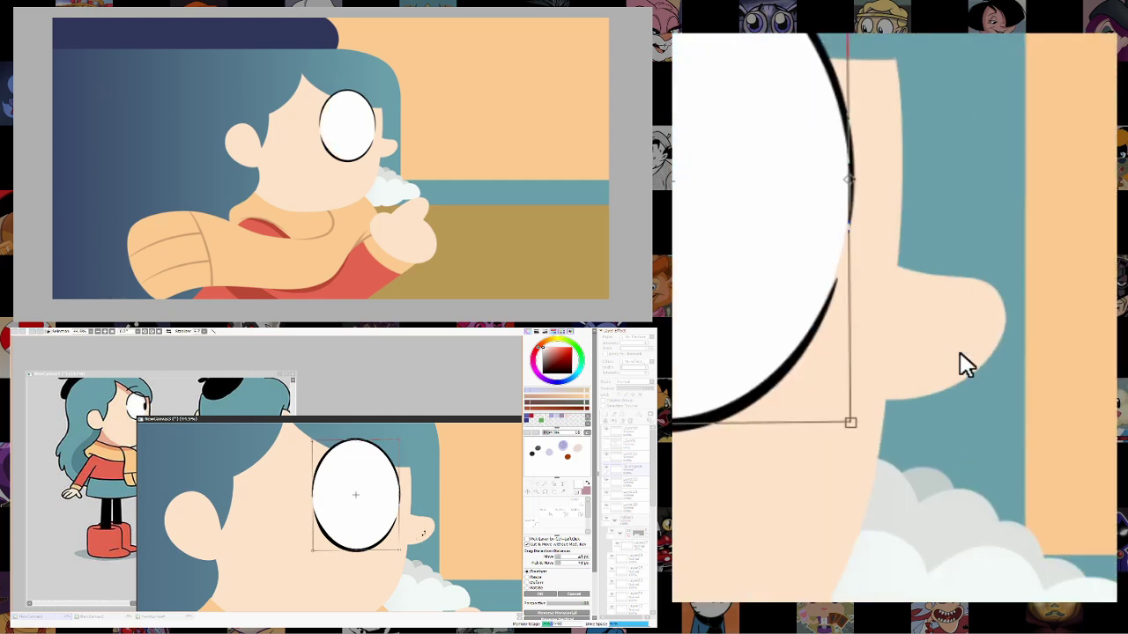
pyautogui.press('Return')
# Erase the white of the eye where it overlaps the blue hair fringe.
pyautogui.moveTo(429, 528); pyautogui.dragTo(393, 442)
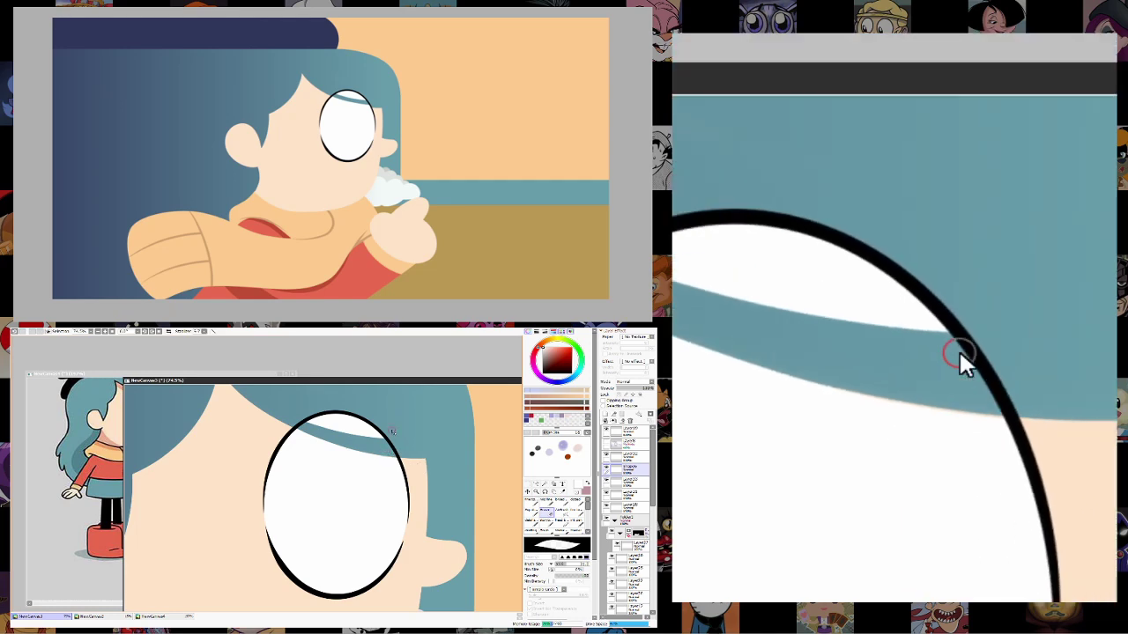
pyautogui.press('-')
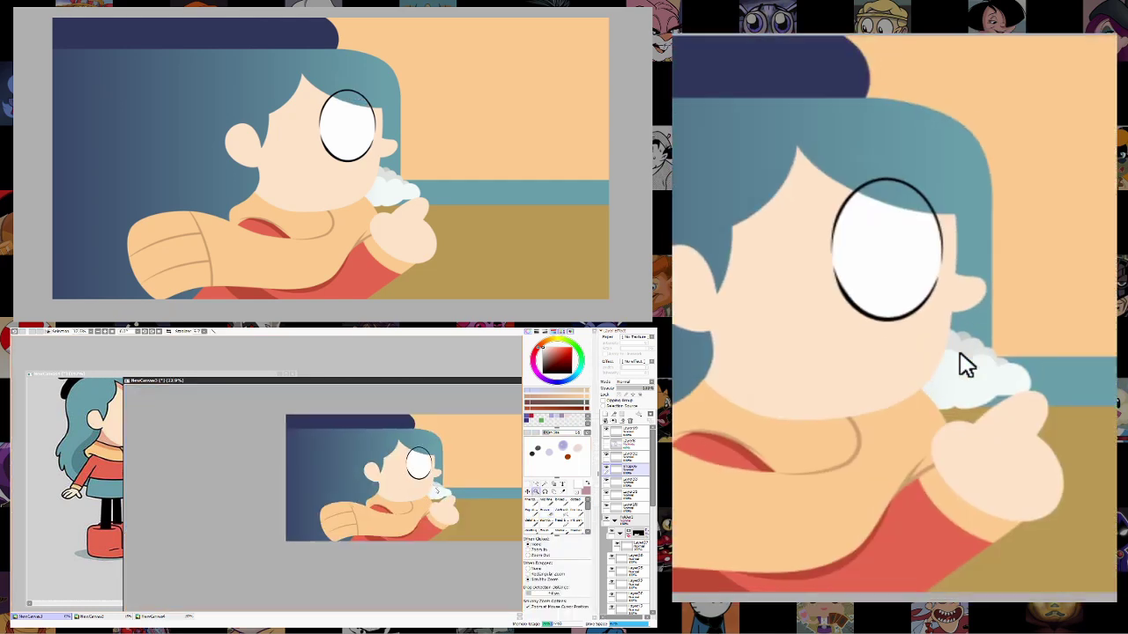
pyautogui.press('+')
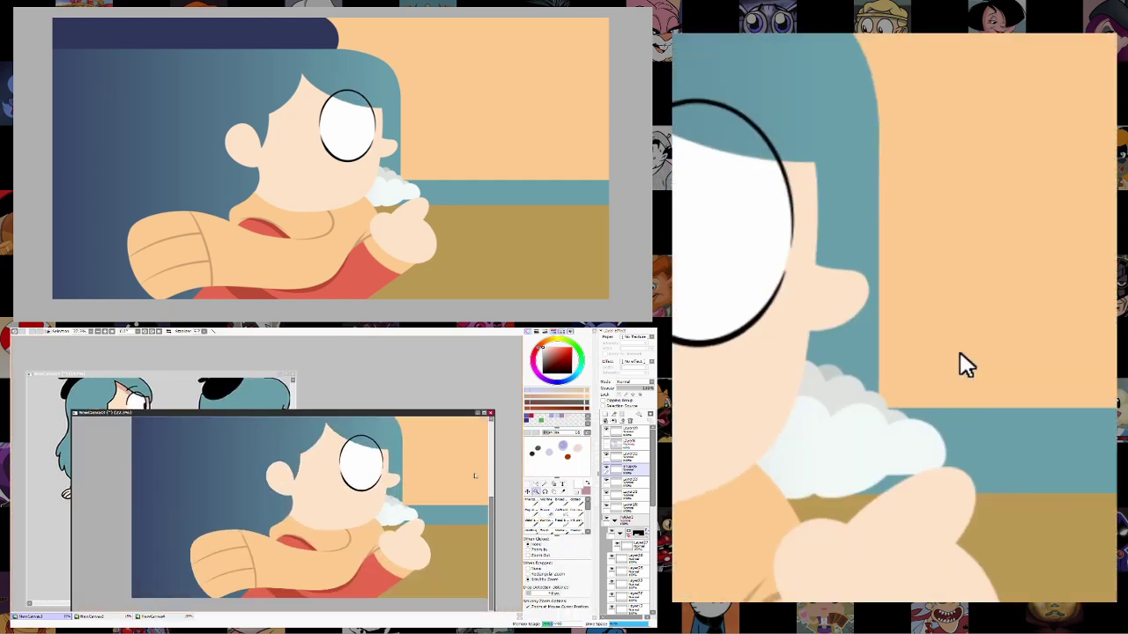
# Draw a black curved brow line just above the eye on a new linework layer, following the sketch.
pyautogui.press('+')
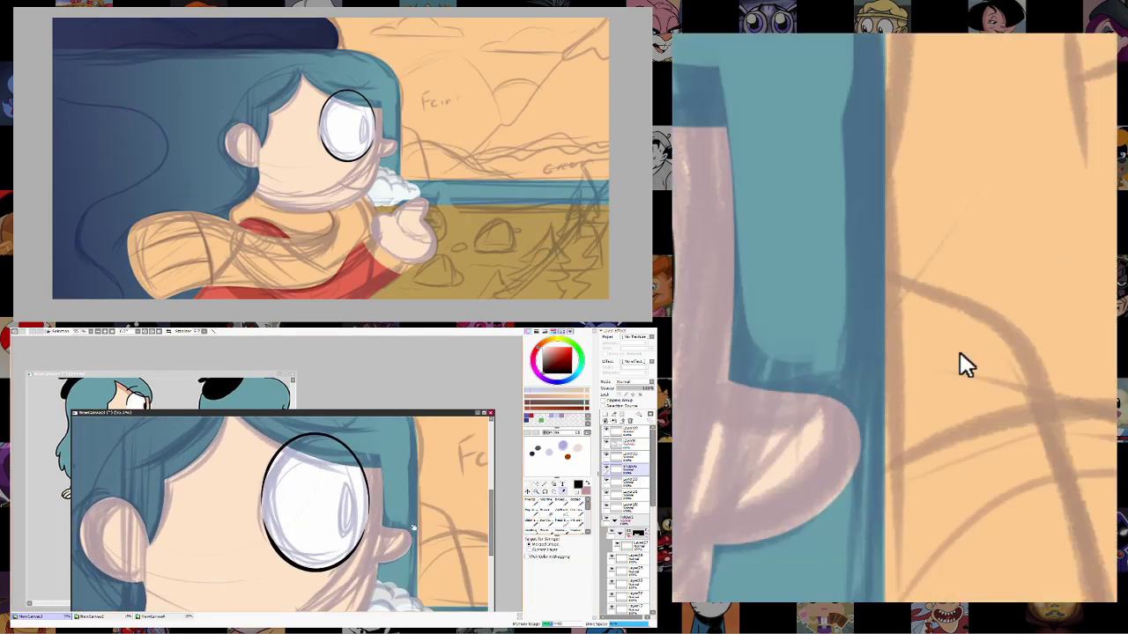
pyautogui.click(540, 502)
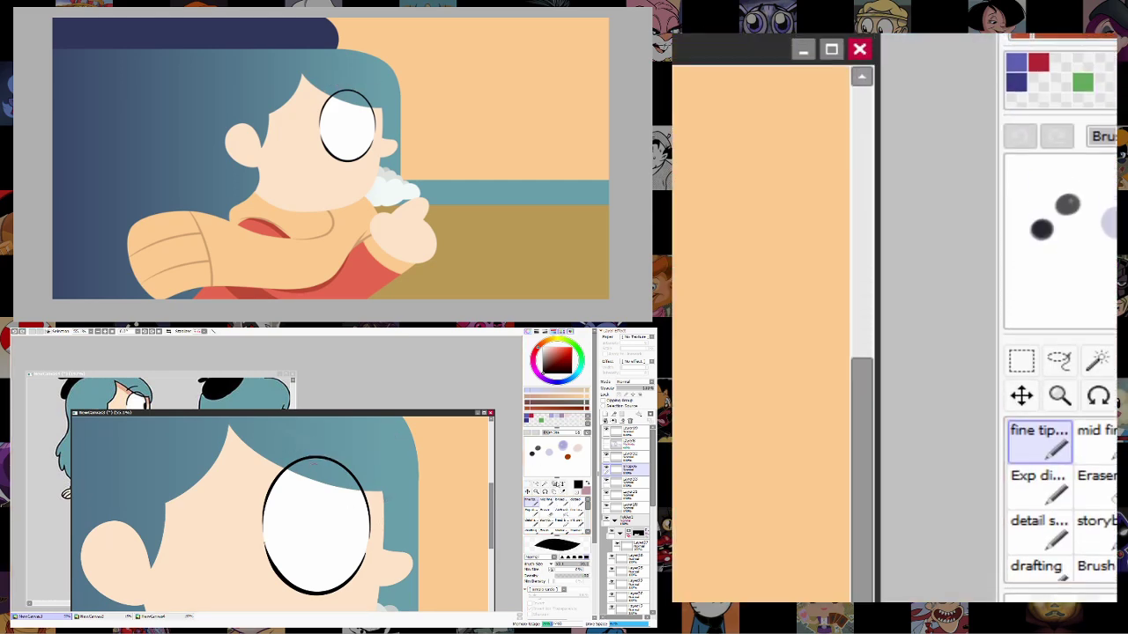
pyautogui.click(531, 503)
pyautogui.moveTo(278, 440)
pyautogui.mouseDown()
pyautogui.moveTo(374, 467)
pyautogui.moveTo(414, 493)
pyautogui.mouseUp()
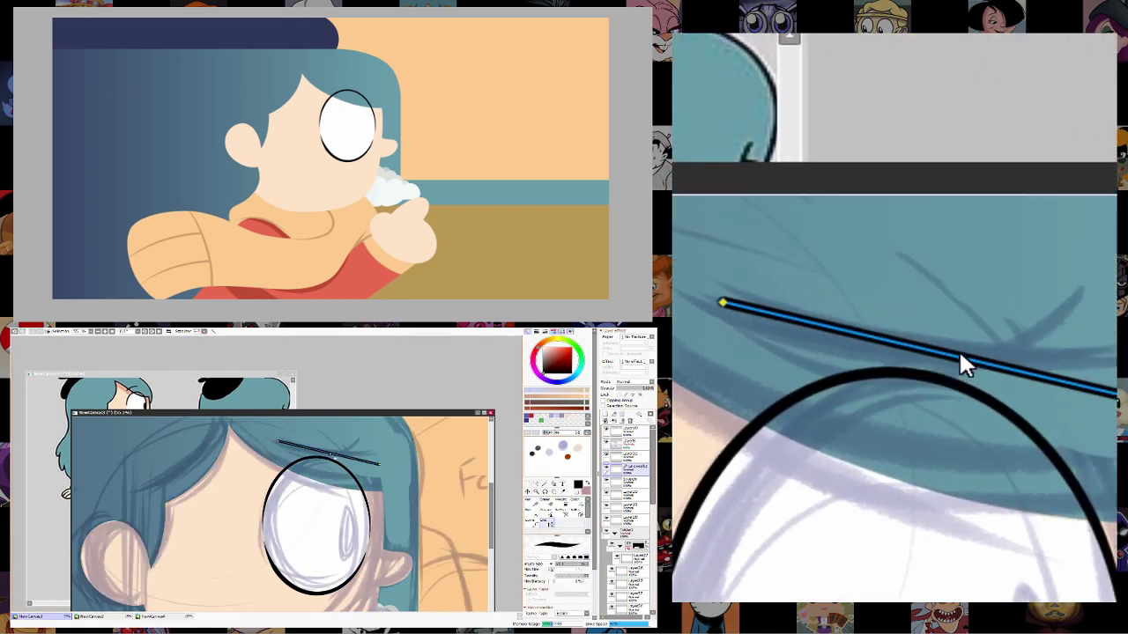
pyautogui.click(379, 465)
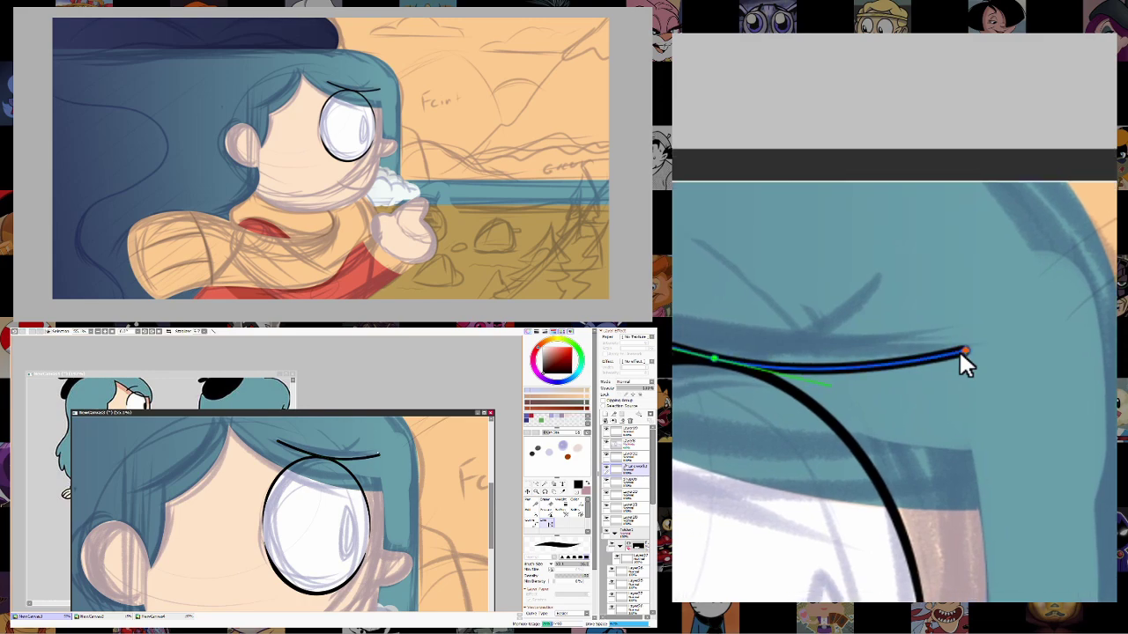
# Adjust the brow line's pressure points so it is thick in the middle and tapers to its ends.
pyautogui.click(540, 511)
pyautogui.moveTo(379, 458); pyautogui.dragTo(347, 461)
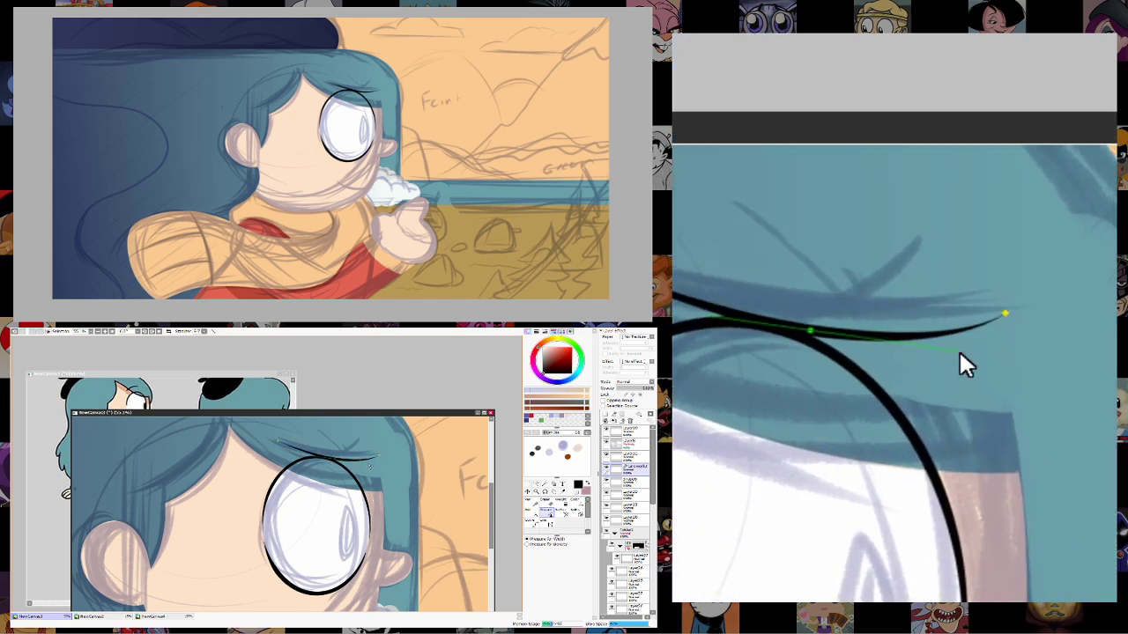
pyautogui.moveTo(368, 465); pyautogui.dragTo(382, 463)
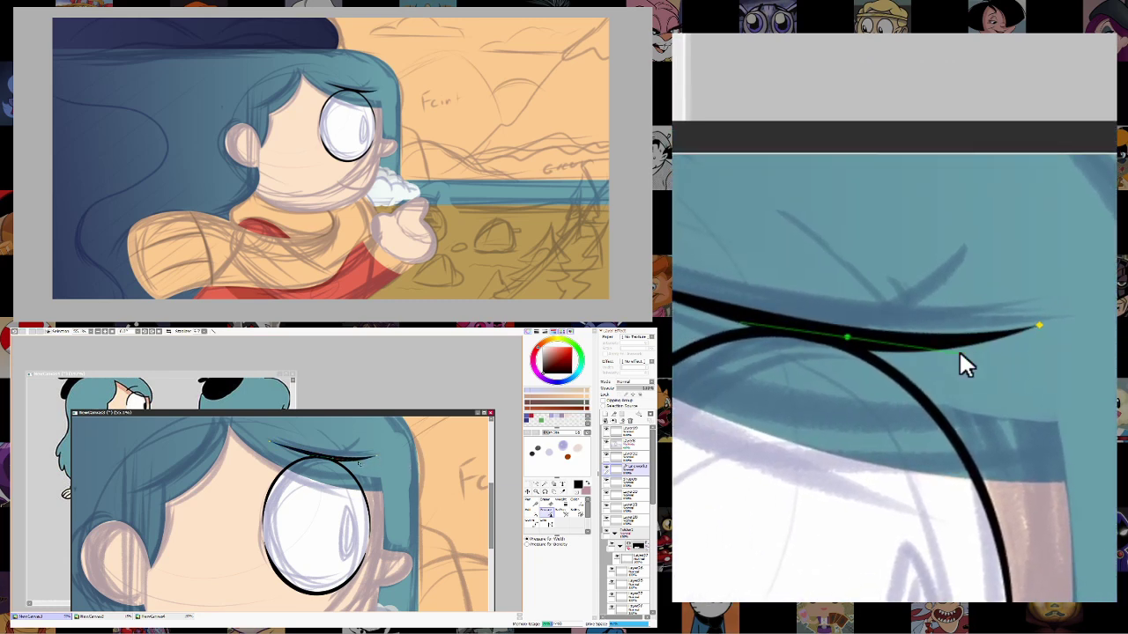
# Add a narrow black ellipse as the pupil at the nose-side edge of the eye and nudge it slightly down.
pyautogui.click(538, 491)
pyautogui.moveTo(361, 466)
pyautogui.mouseDown()
pyautogui.moveTo(417, 462)
pyautogui.moveTo(414, 548)
pyautogui.moveTo(370, 458)
pyautogui.mouseUp()
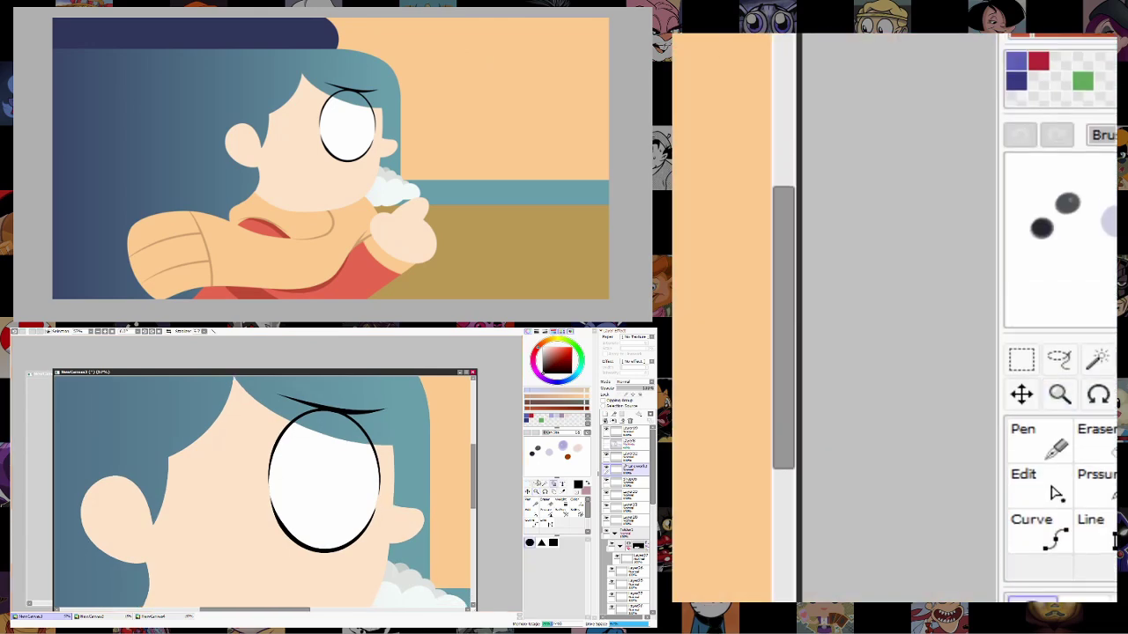
pyautogui.moveTo(364, 459); pyautogui.dragTo(372, 509)
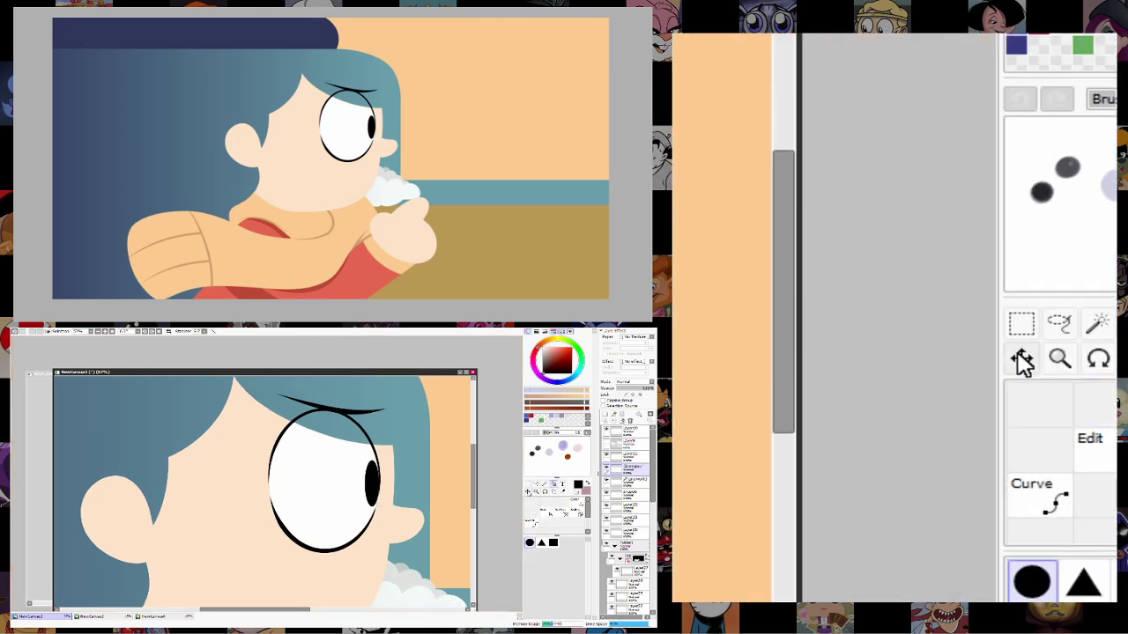
pyautogui.click(529, 492)
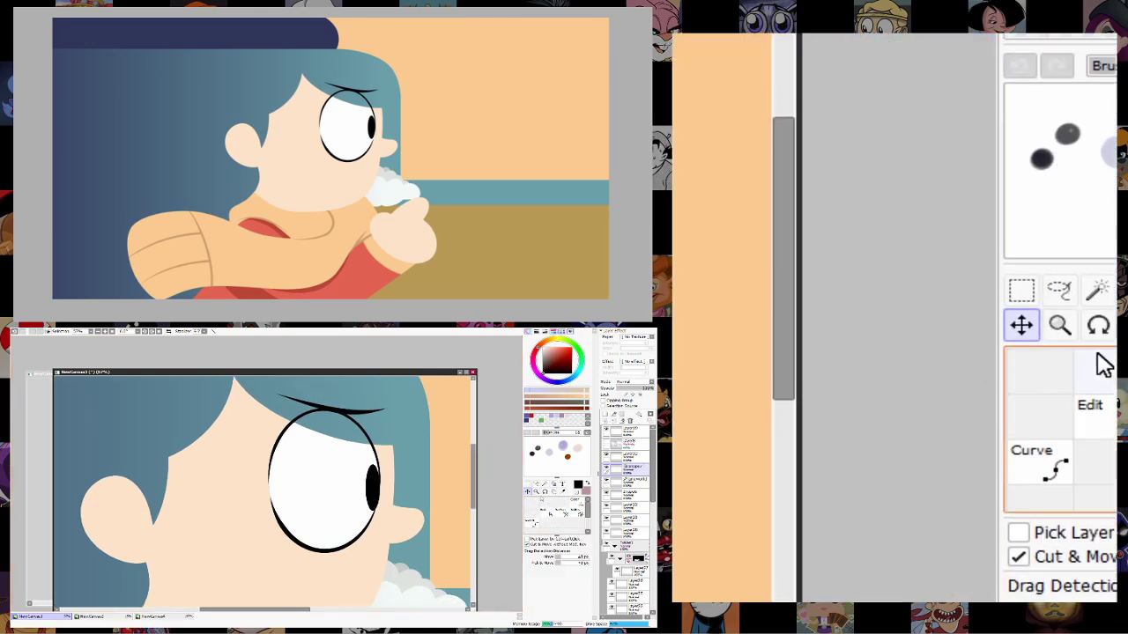
# Compare the eye, brow and pupil with and without the sketch across the whole picture.
pyautogui.click(537, 492)
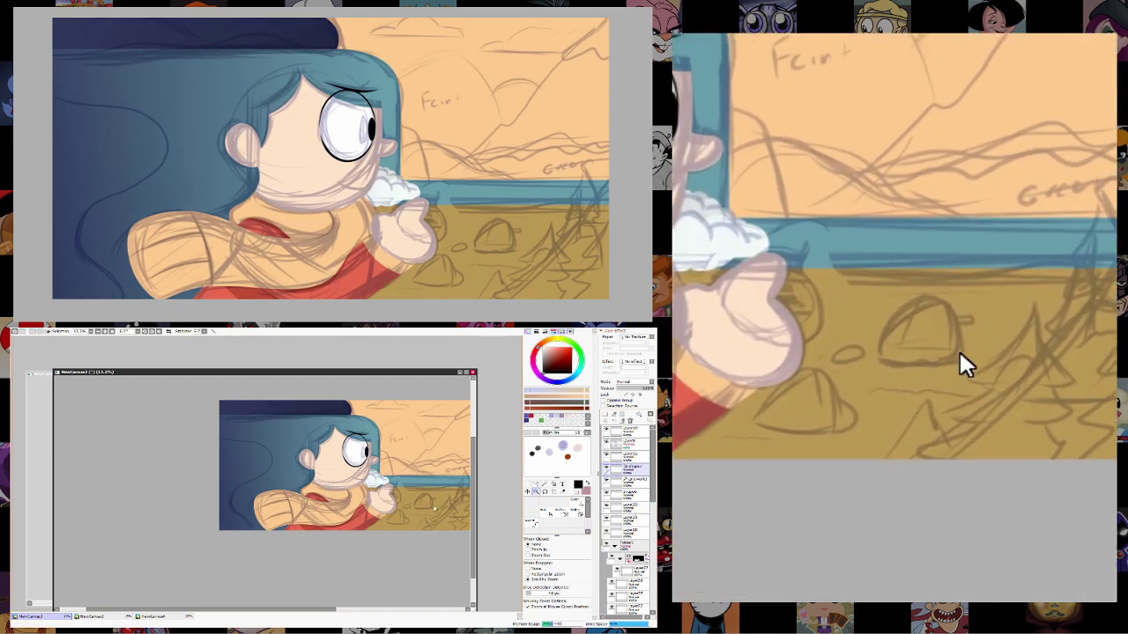
pyautogui.moveTo(430, 511); pyautogui.dragTo(395, 540)
pyautogui.click(380, 467)
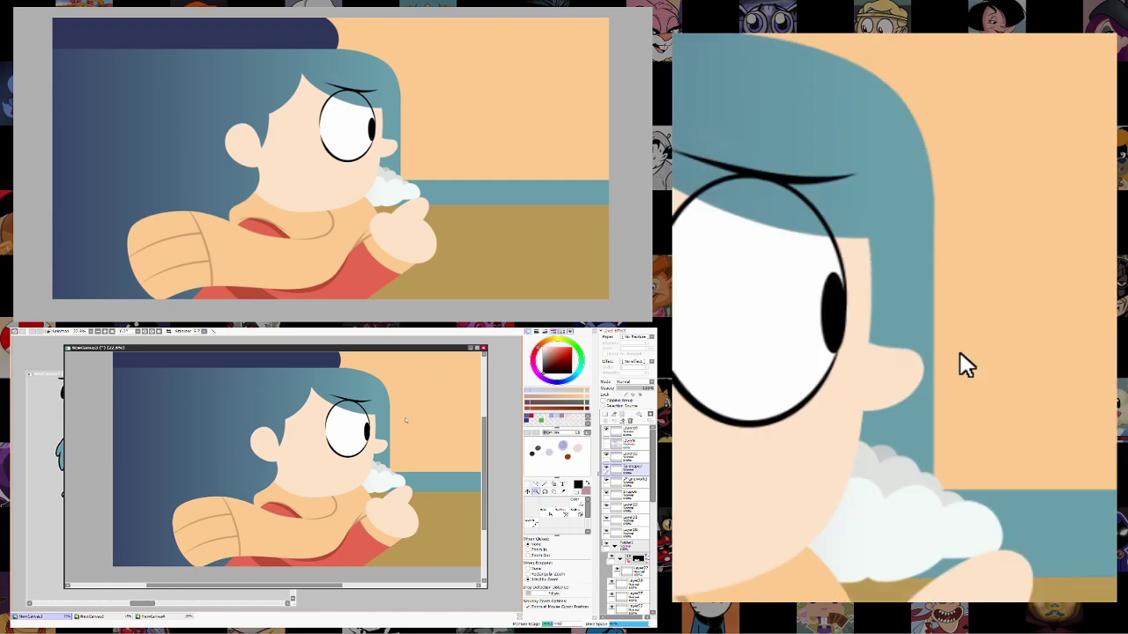
pyautogui.moveTo(380, 467); pyautogui.dragTo(403, 506)
pyautogui.moveTo(369, 350); pyautogui.dragTo(368, 391)
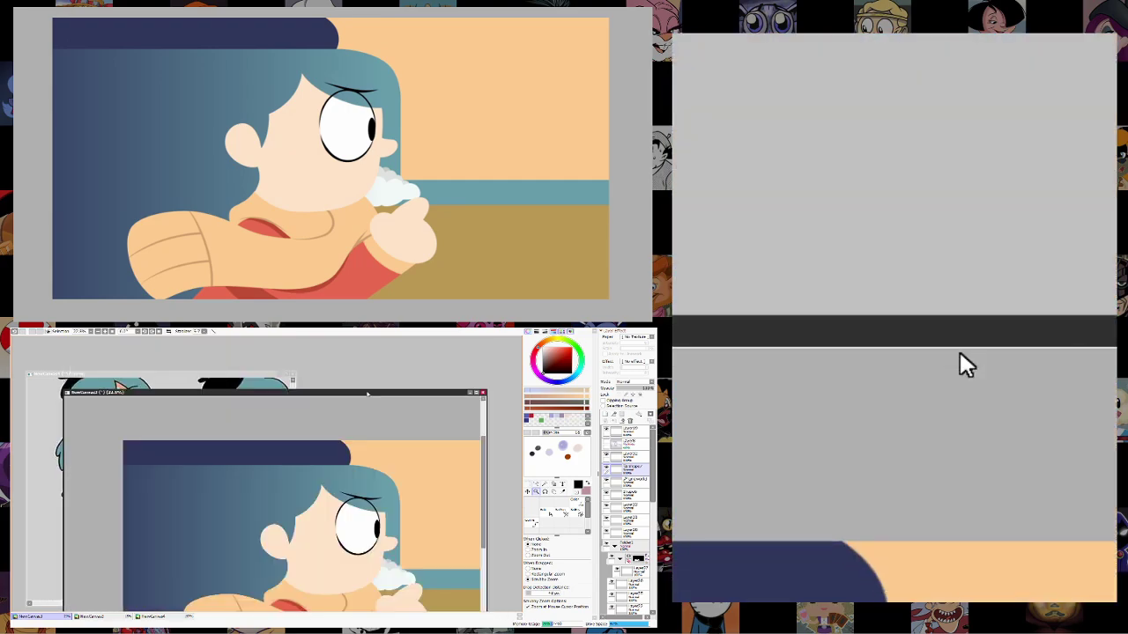
# Look through the character sheet, cave scene and landscape shots in the reference collage.
pyautogui.click(260, 379)
pyautogui.scroll(-4, 209, 518)
pyautogui.scroll(1, 208, 518)
pyautogui.scroll(2, 206, 516)
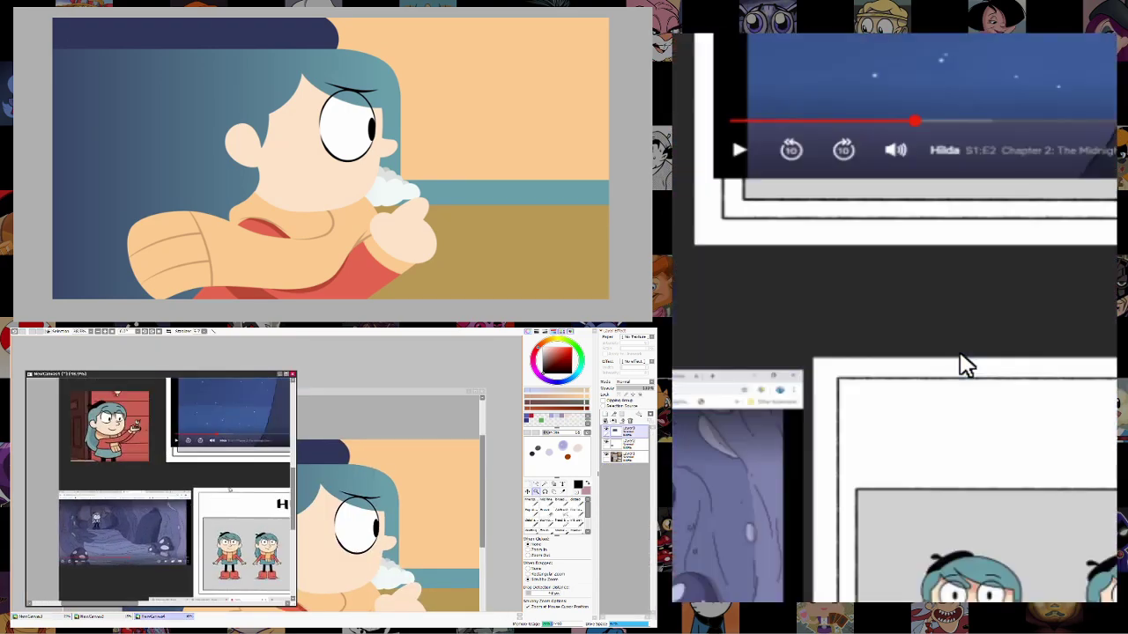
pyautogui.scroll(-3, 229, 524)
pyautogui.scroll(2, 264, 535)
pyautogui.scroll(-1, 264, 534)
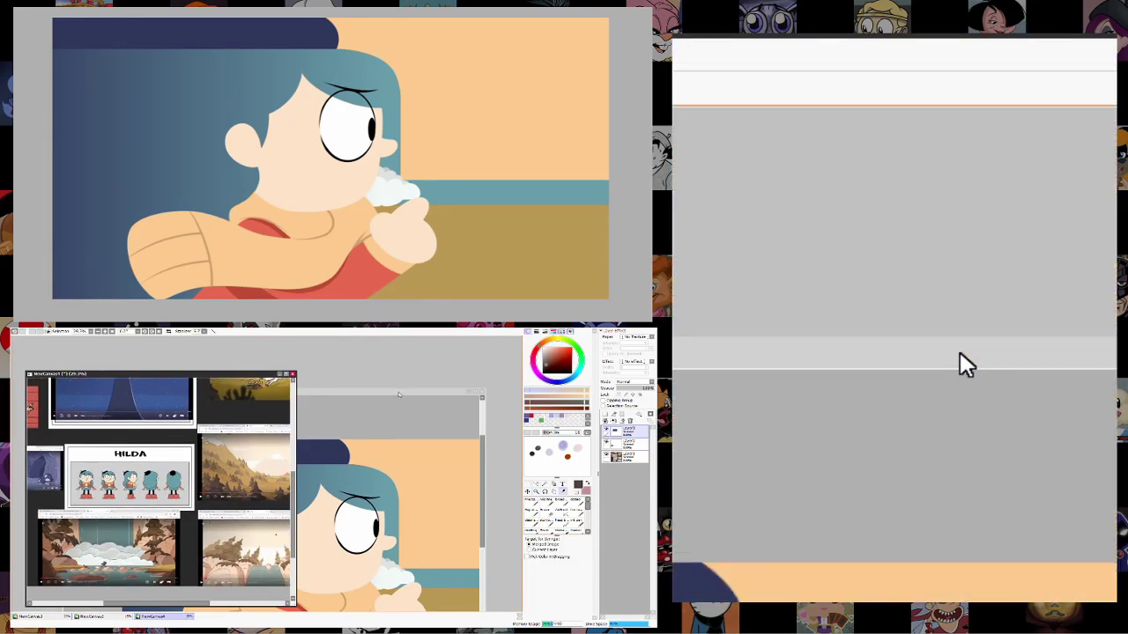
# Choose a muted purple brush colour from the reference collage and try a stroke on the dark blue area behind the head.
pyautogui.click(510, 459)
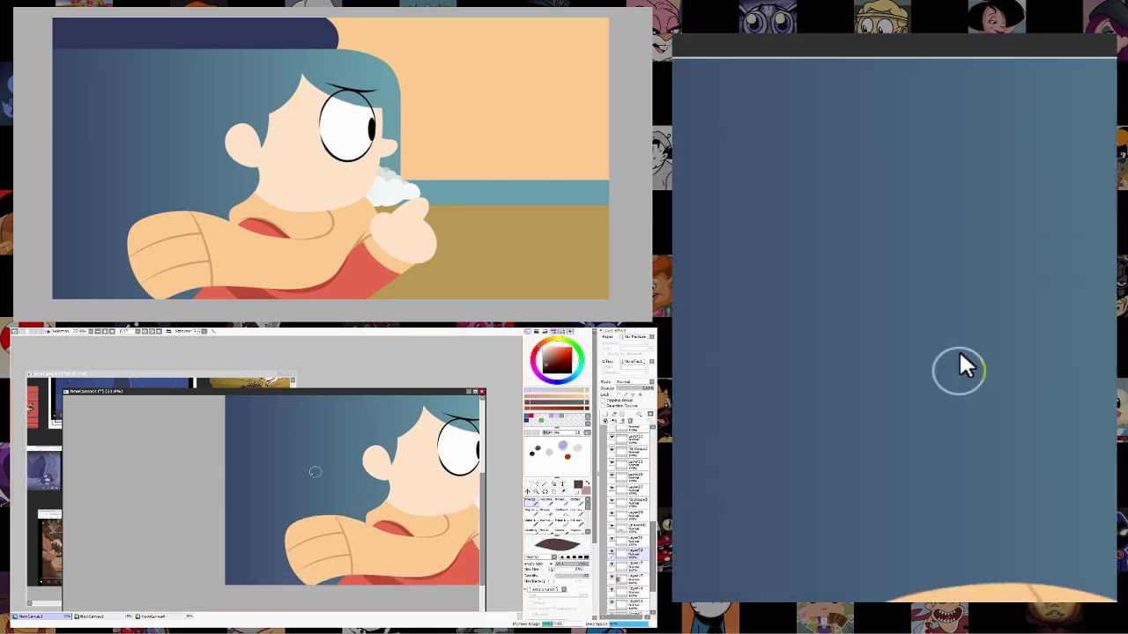
pyautogui.moveTo(226, 418)
pyautogui.mouseDown()
pyautogui.moveTo(268, 457)
pyautogui.moveTo(274, 480)
pyautogui.moveTo(225, 530)
pyautogui.mouseUp()
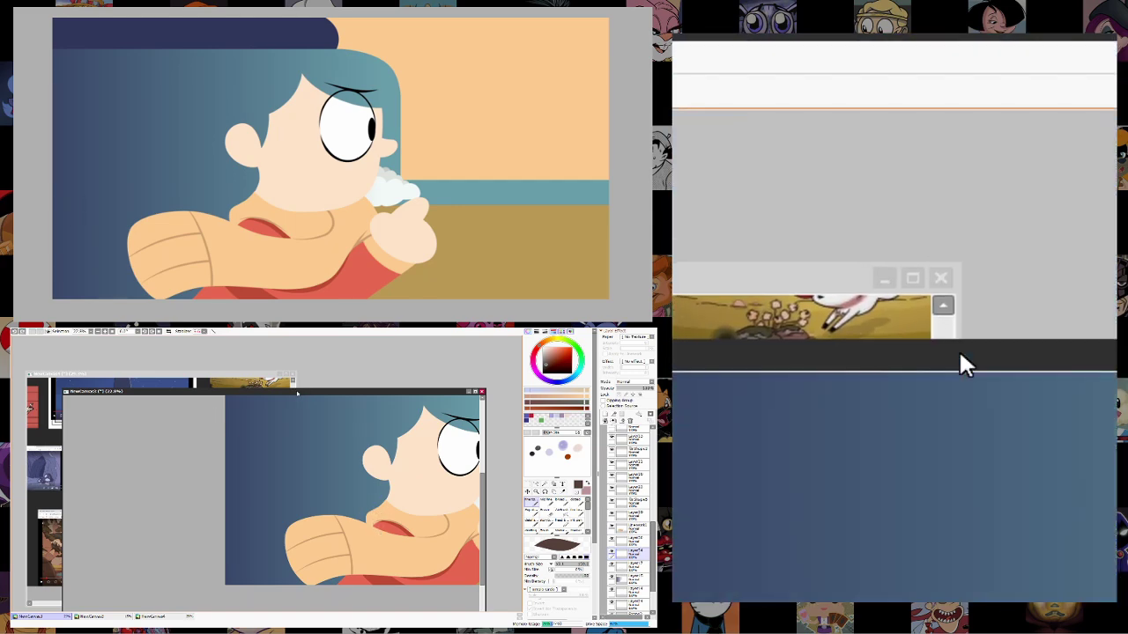
pyautogui.click(264, 380)
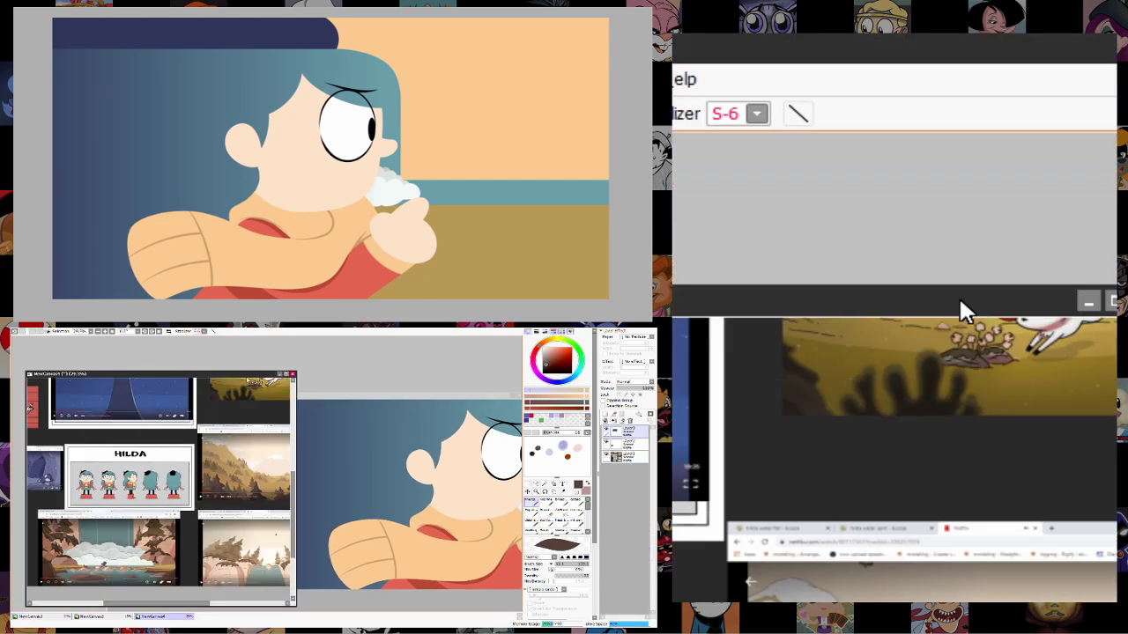
pyautogui.click(352, 397)
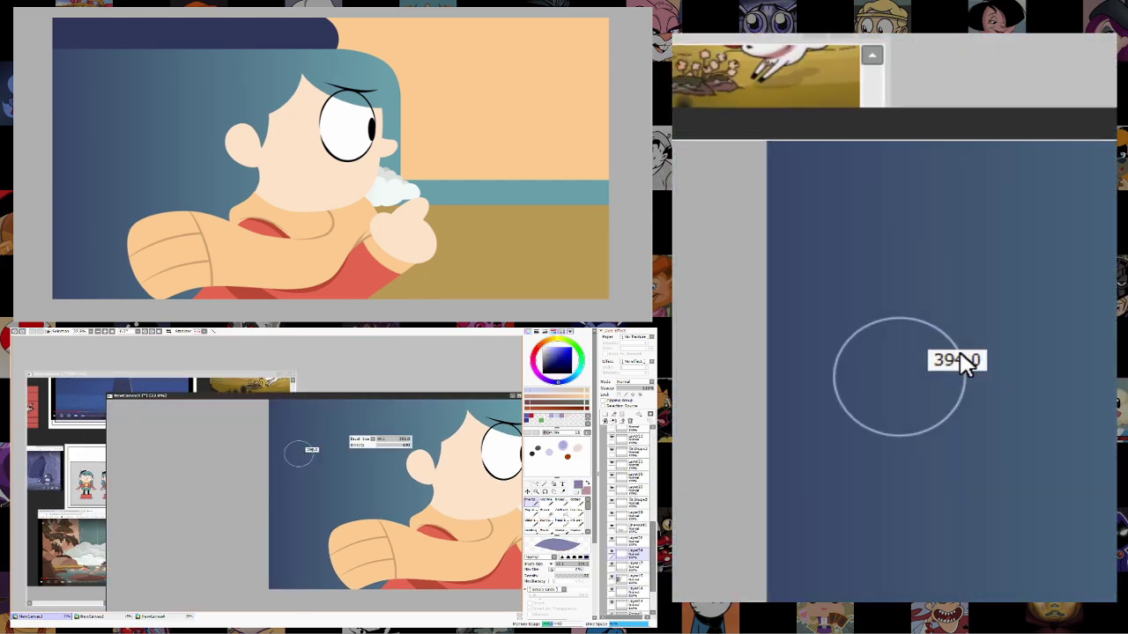
pyautogui.moveTo(285, 428)
pyautogui.mouseDown()
pyautogui.moveTo(308, 475)
pyautogui.moveTo(300, 467)
pyautogui.mouseUp()
pyautogui.hotkey('ctrl', 'z')
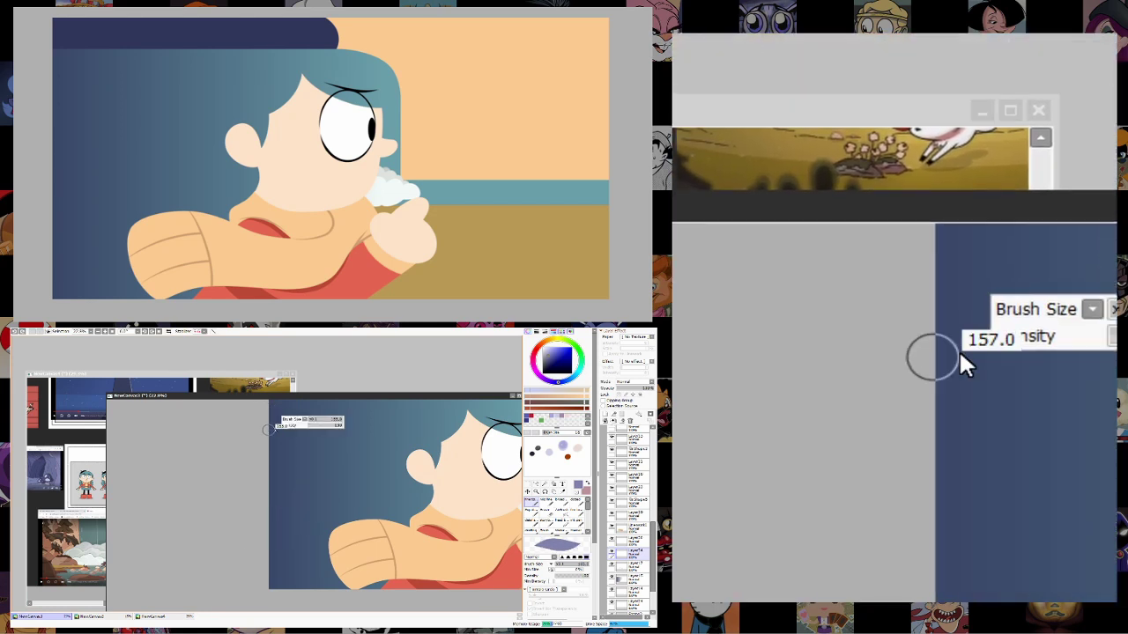
# Paint thick muted-purple curved bands over the dark blue area: an arc at the canvas edge, a branch behind the scarf and one in the lower corner.
pyautogui.moveTo(293, 403)
pyautogui.mouseDown()
pyautogui.moveTo(310, 475)
pyautogui.moveTo(278, 526)
pyautogui.moveTo(226, 567)
pyautogui.mouseUp()
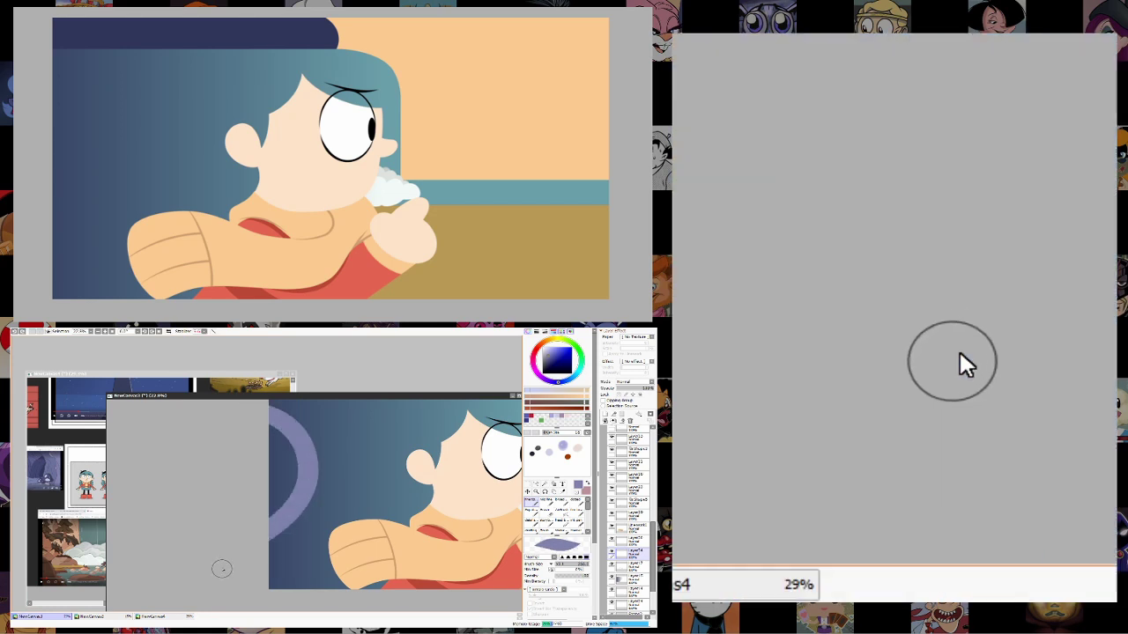
pyautogui.moveTo(324, 474)
pyautogui.mouseDown()
pyautogui.moveTo(298, 465)
pyautogui.moveTo(332, 515)
pyautogui.moveTo(345, 606)
pyautogui.mouseUp()
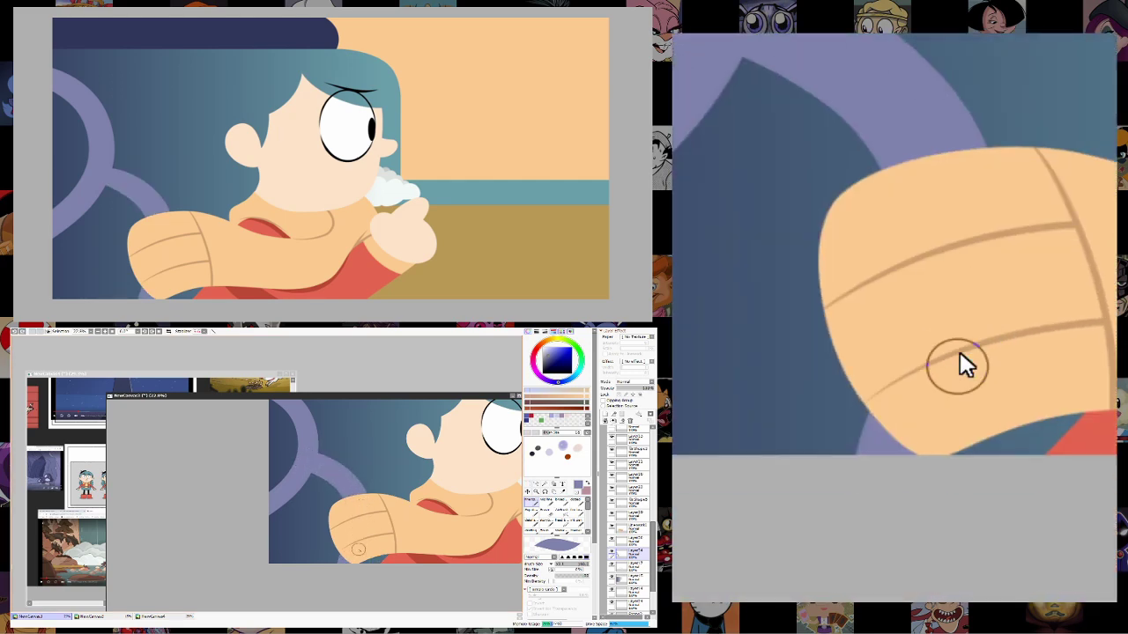
pyautogui.moveTo(369, 552)
pyautogui.mouseDown()
pyautogui.moveTo(356, 578)
pyautogui.moveTo(282, 508)
pyautogui.mouseUp()
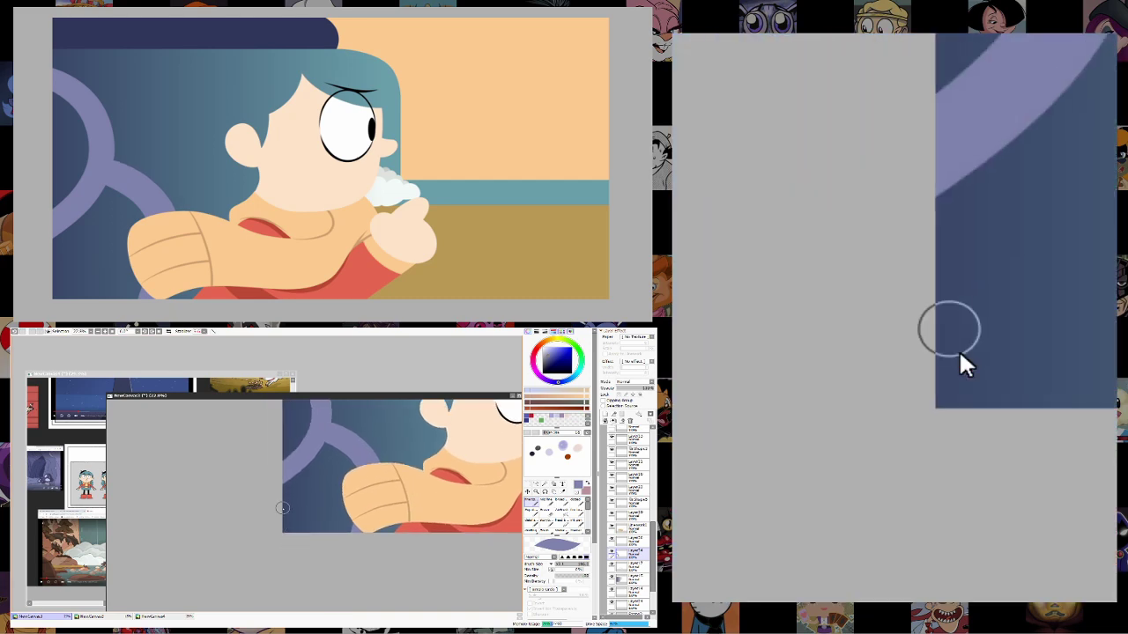
pyautogui.scroll(3, 306, 549)
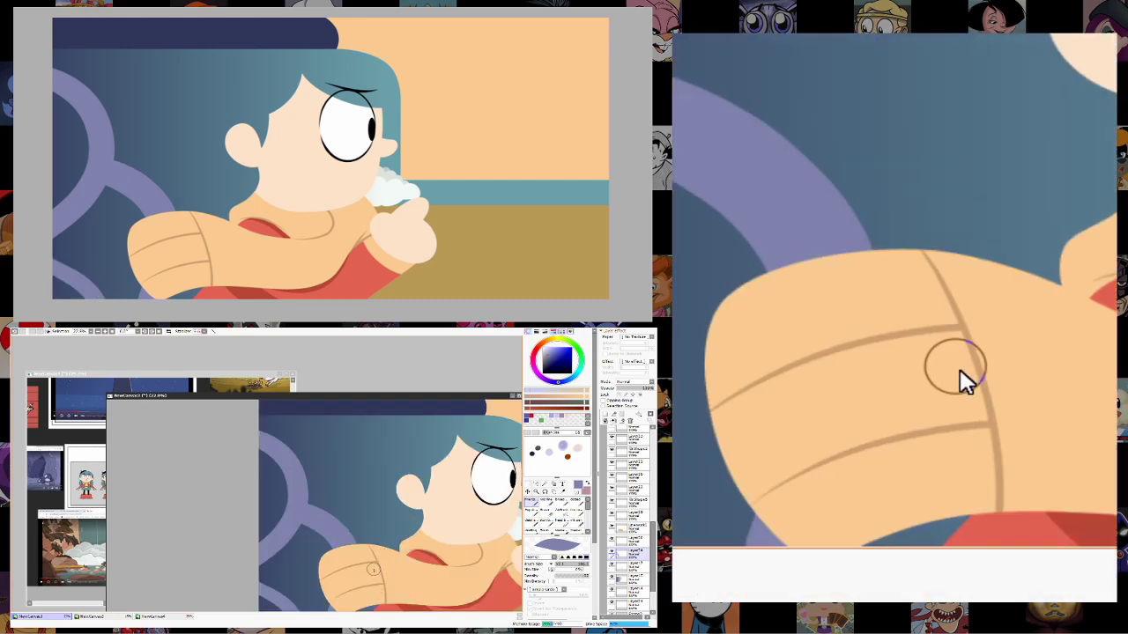
pyautogui.scroll(2, 318, 456)
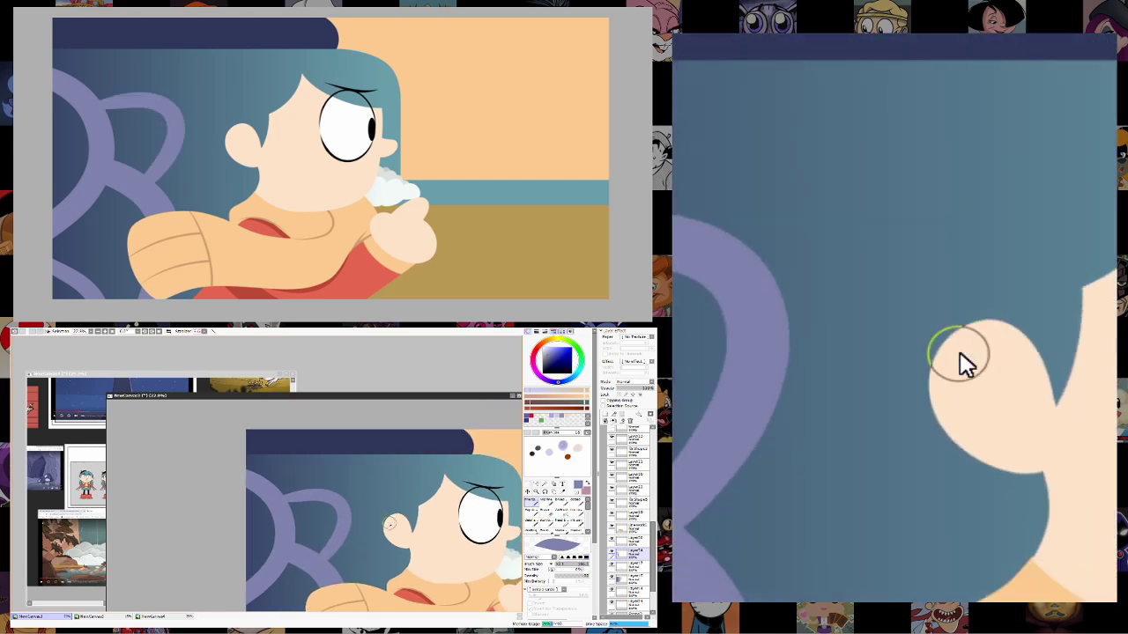
# Try to add a looping purple band branching from the large arc towards the ear.
pyautogui.moveTo(291, 502); pyautogui.dragTo(352, 509)
pyautogui.hotkey('ctrl', 'z')
pyautogui.hotkey('ctrl', 'z')
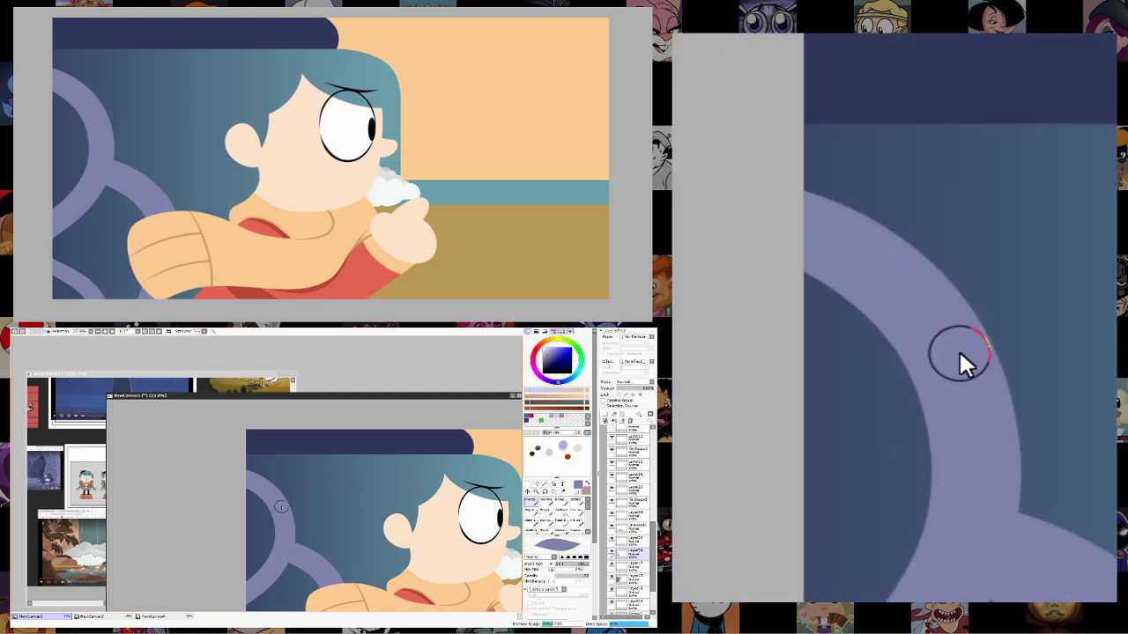
pyautogui.moveTo(280, 509); pyautogui.dragTo(344, 502)
pyautogui.scroll(-2, 344, 504)
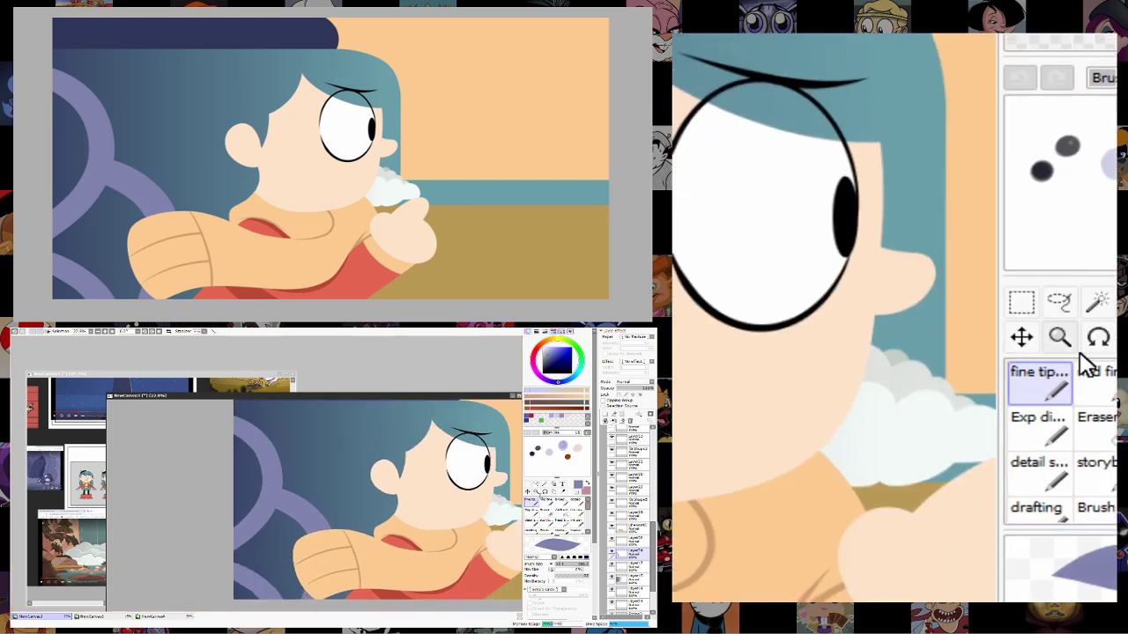
# Compare the purple bands across the whole picture with the purple cave scene in the reference collage.
pyautogui.click(536, 490)
pyautogui.moveTo(397, 546)
pyautogui.mouseDown()
pyautogui.moveTo(334, 546)
pyautogui.moveTo(377, 548)
pyautogui.mouseUp()
pyautogui.moveTo(308, 395); pyautogui.dragTo(346, 395)
pyautogui.click(218, 500)
pyautogui.moveTo(218, 500); pyautogui.dragTo(242, 474)
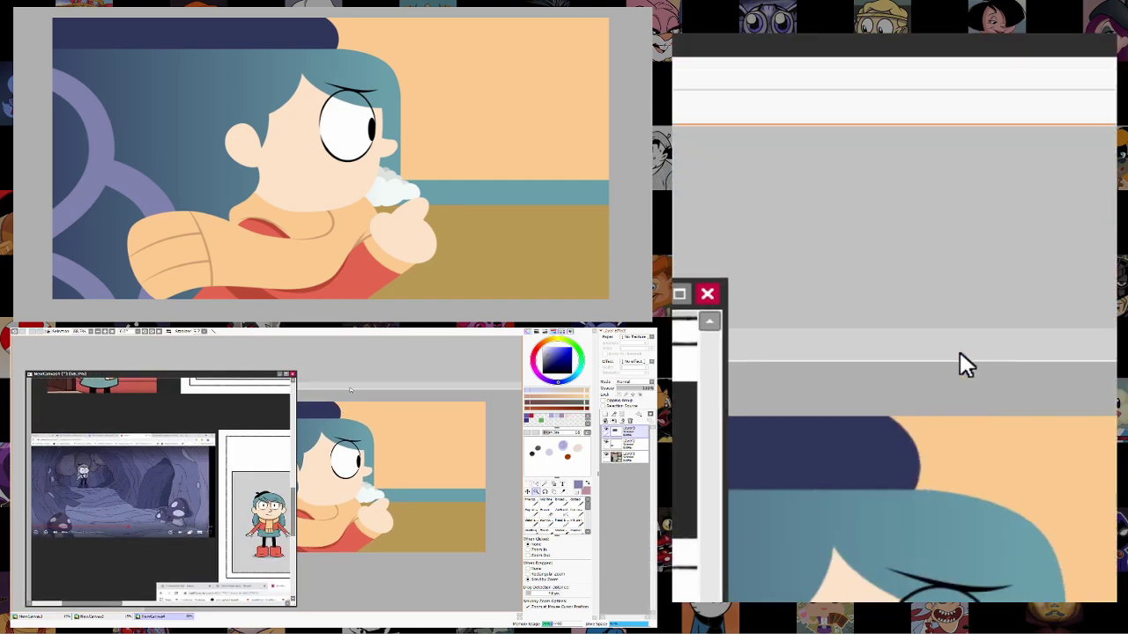
pyautogui.click(350, 390)
pyautogui.moveTo(291, 524); pyautogui.dragTo(314, 524)
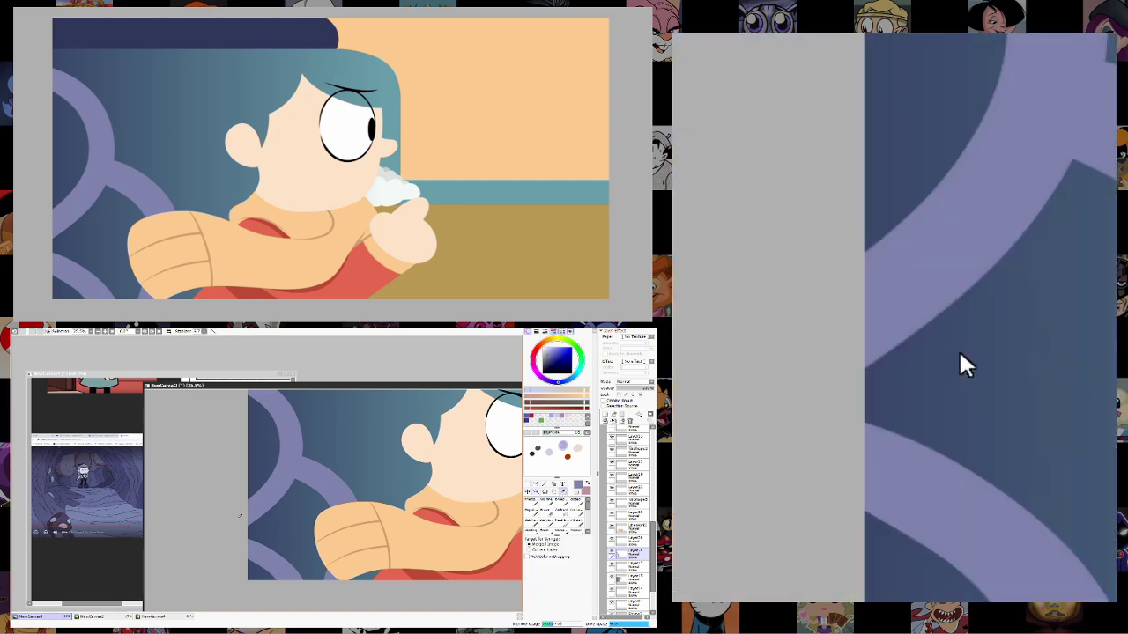
# Draw thin dark-blue crease lines across the purple bands above and beside the scarf.
pyautogui.press('b')
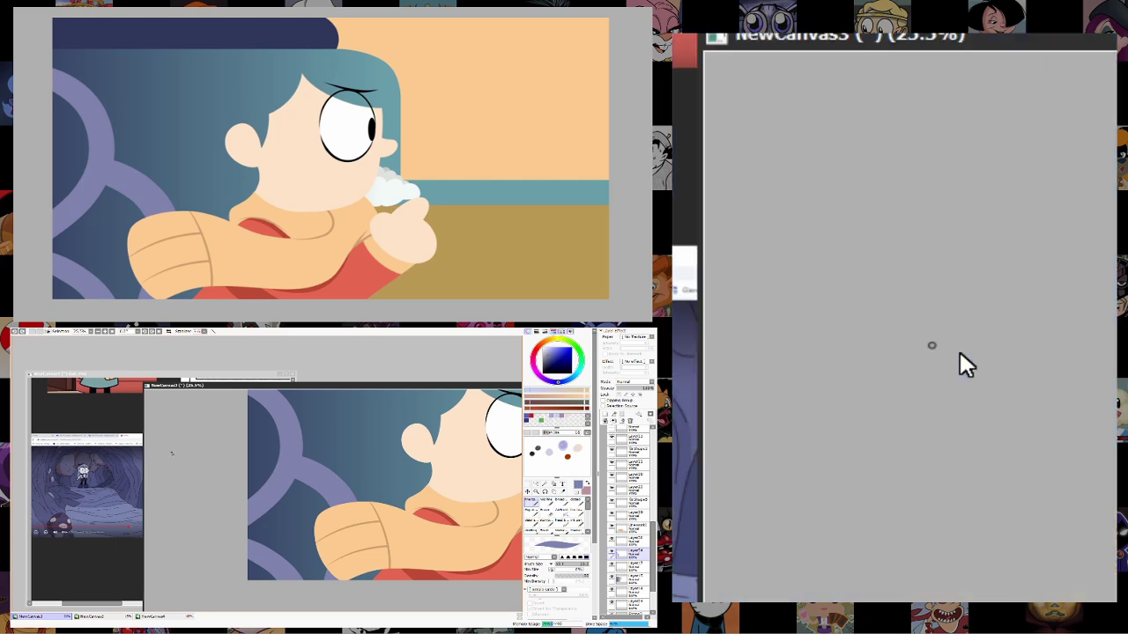
pyautogui.click(264, 376)
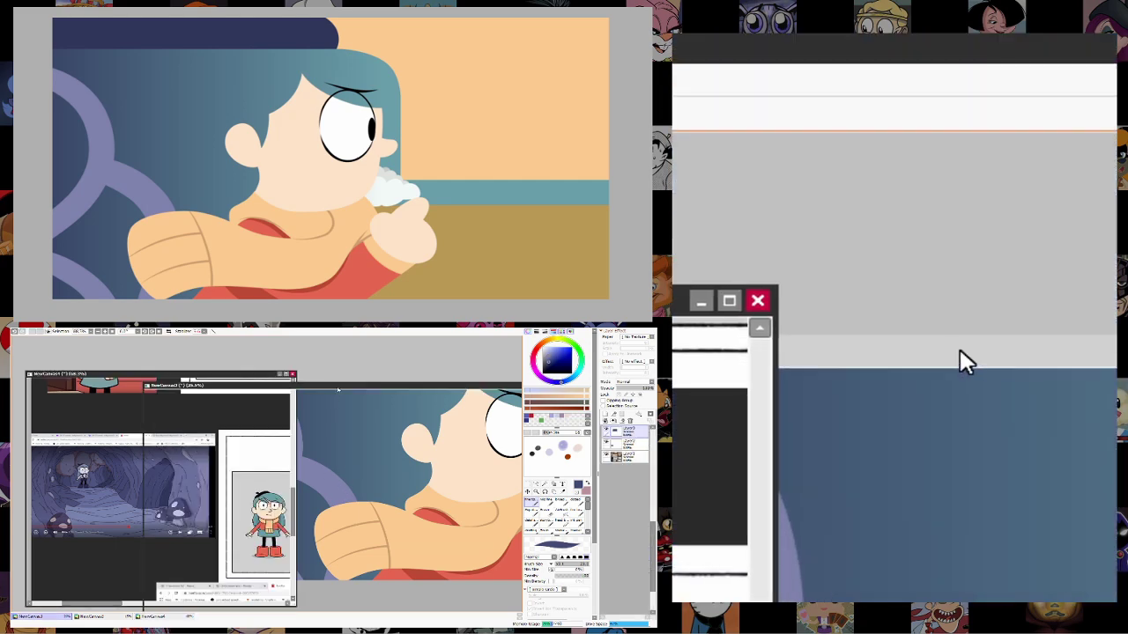
pyautogui.click(338, 389)
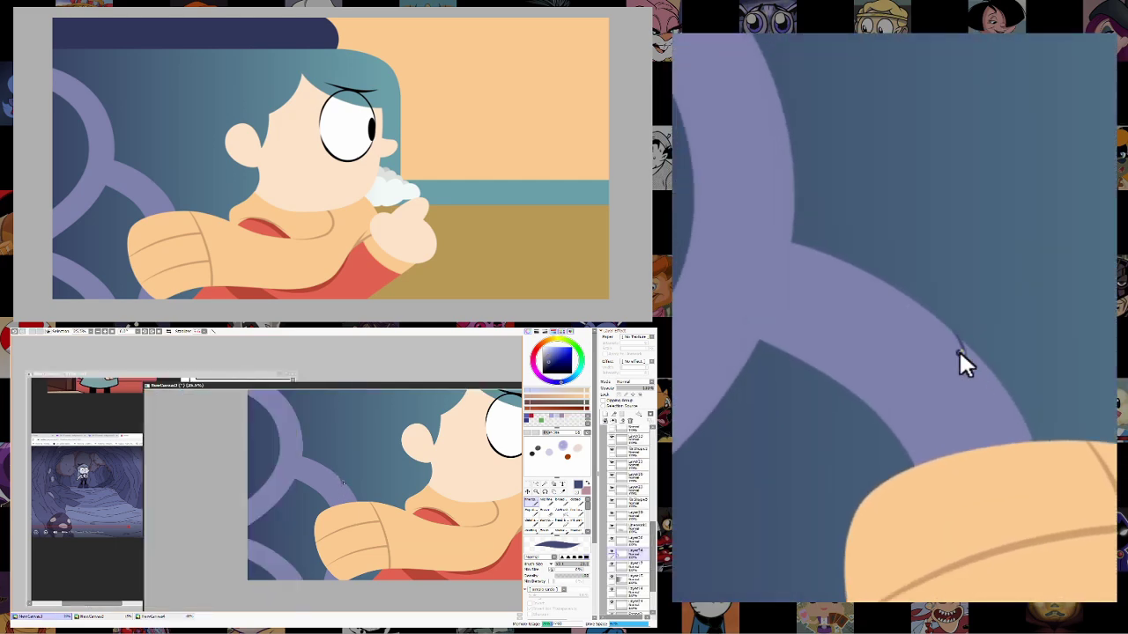
pyautogui.moveTo(349, 484); pyautogui.dragTo(347, 491)
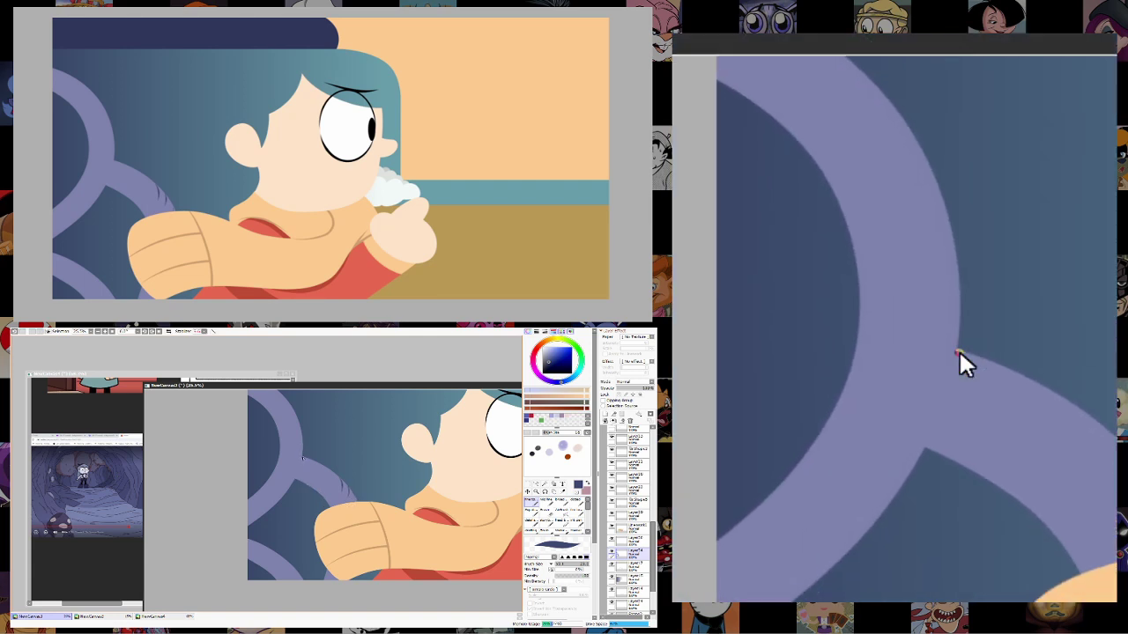
pyautogui.moveTo(340, 490); pyautogui.dragTo(333, 491)
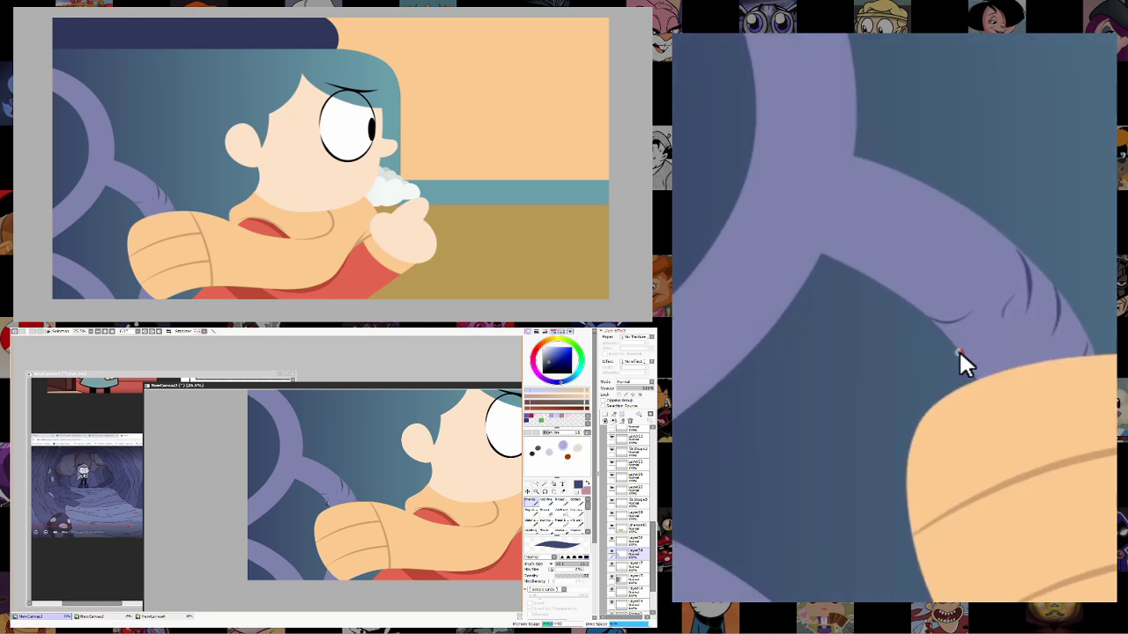
pyautogui.scroll(-3, 304, 506)
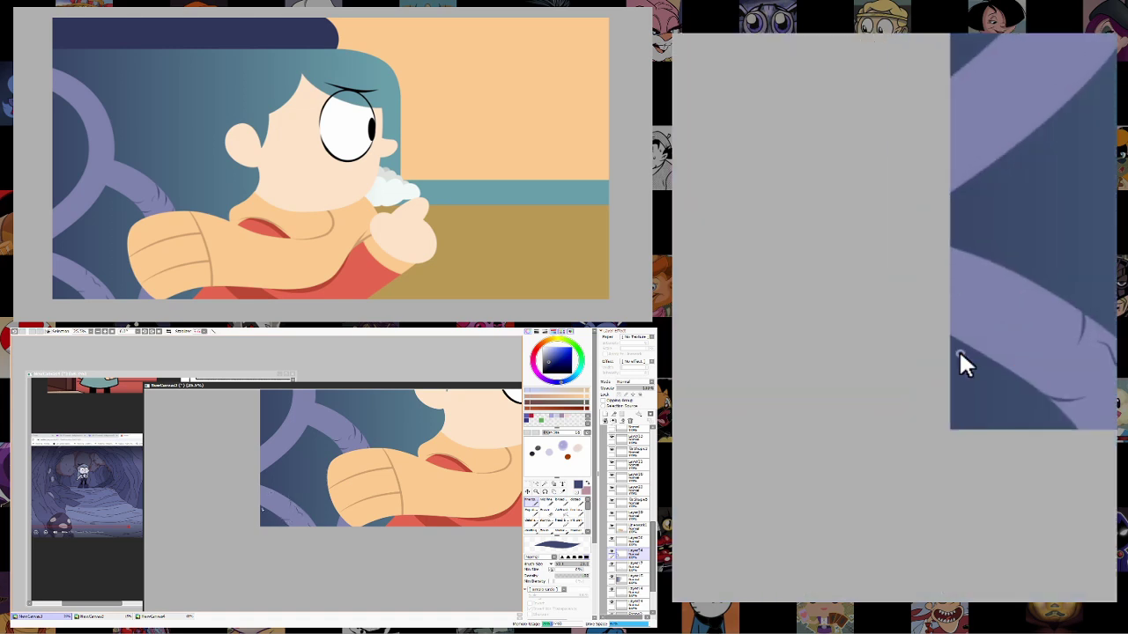
pyautogui.scroll(1, 277, 498)
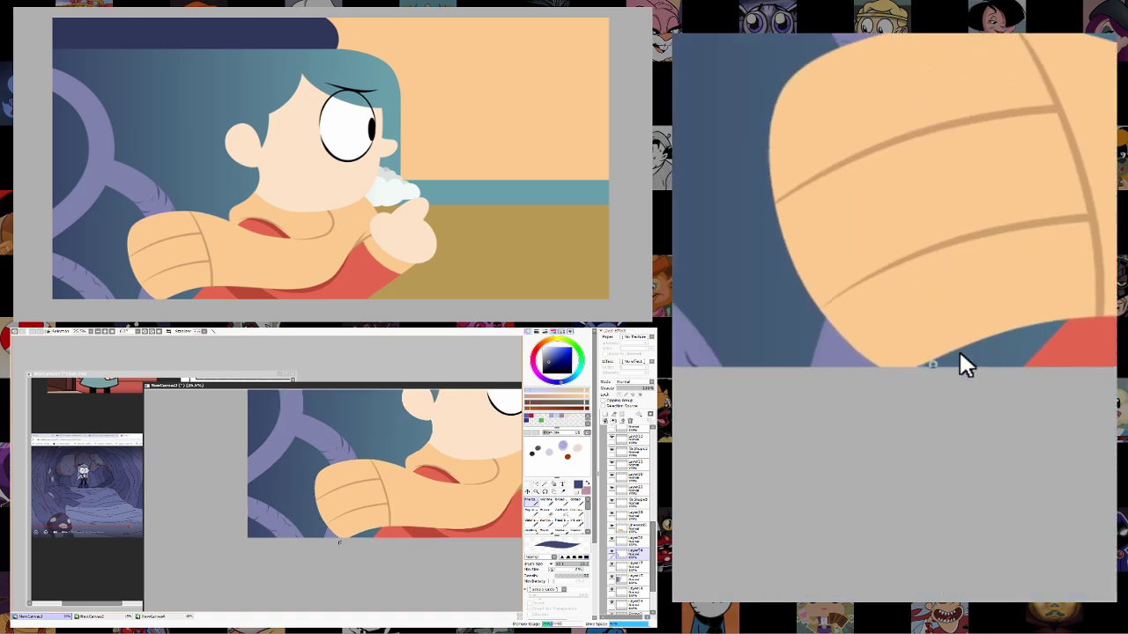
# Remove the crease lines and purple bands from the dark blue area behind the head.
pyautogui.click(535, 492)
pyautogui.moveTo(396, 555); pyautogui.dragTo(365, 555)
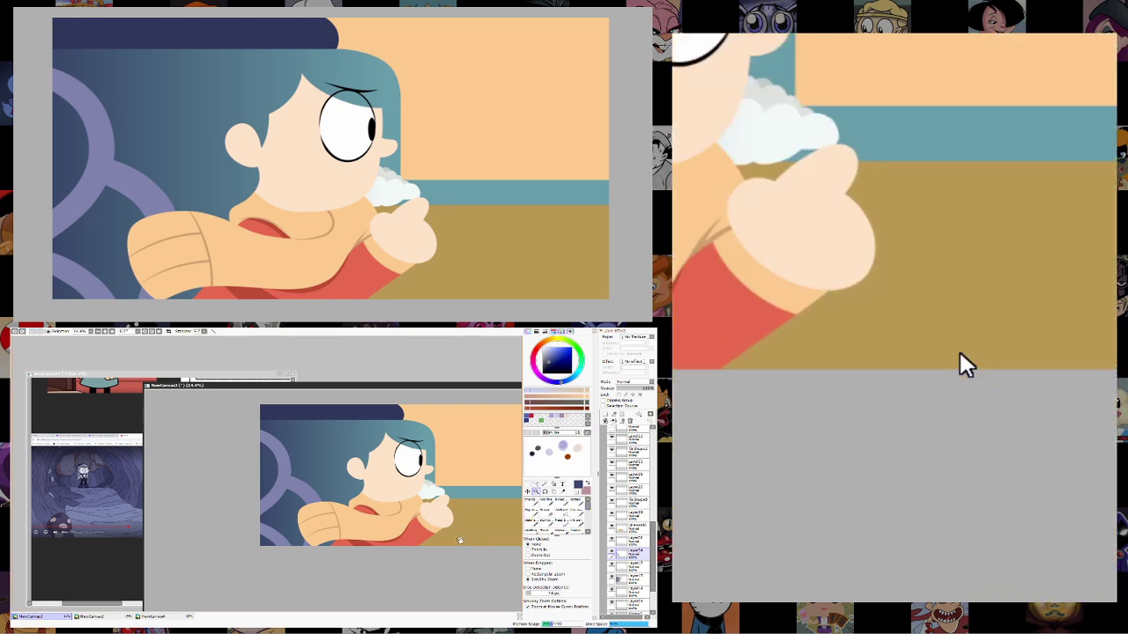
pyautogui.moveTo(480, 572); pyautogui.dragTo(433, 584)
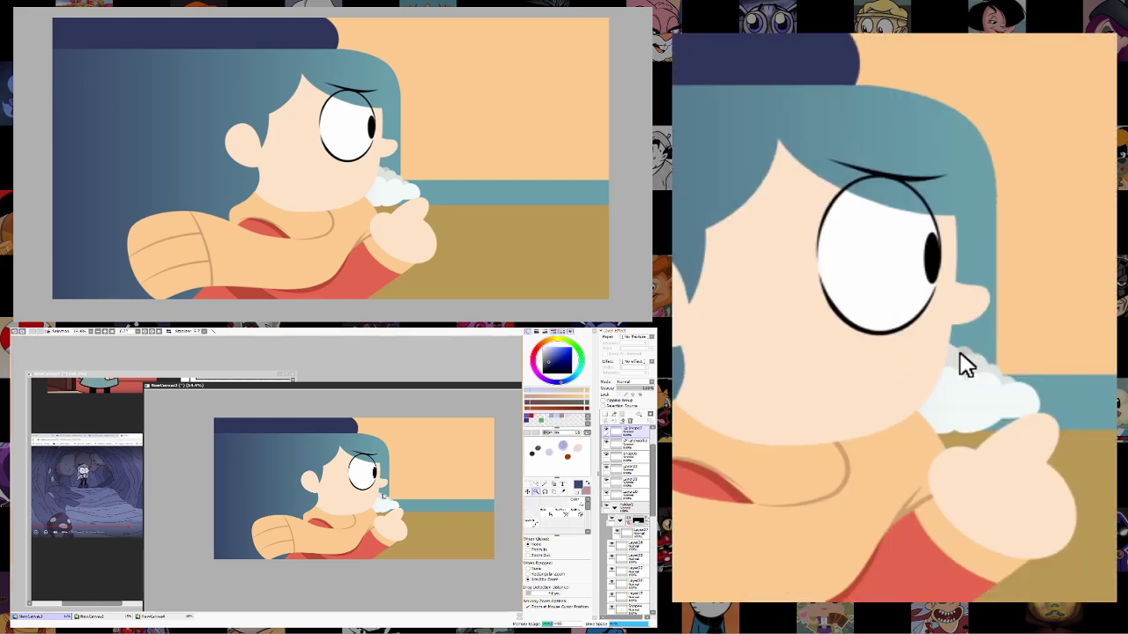
# Draw a black curved smile line below the nose, following the sketch.
pyautogui.scroll(3, 399, 511)
pyautogui.keyDown('alt'); pyautogui.click(329, 487); pyautogui.keyUp('alt')
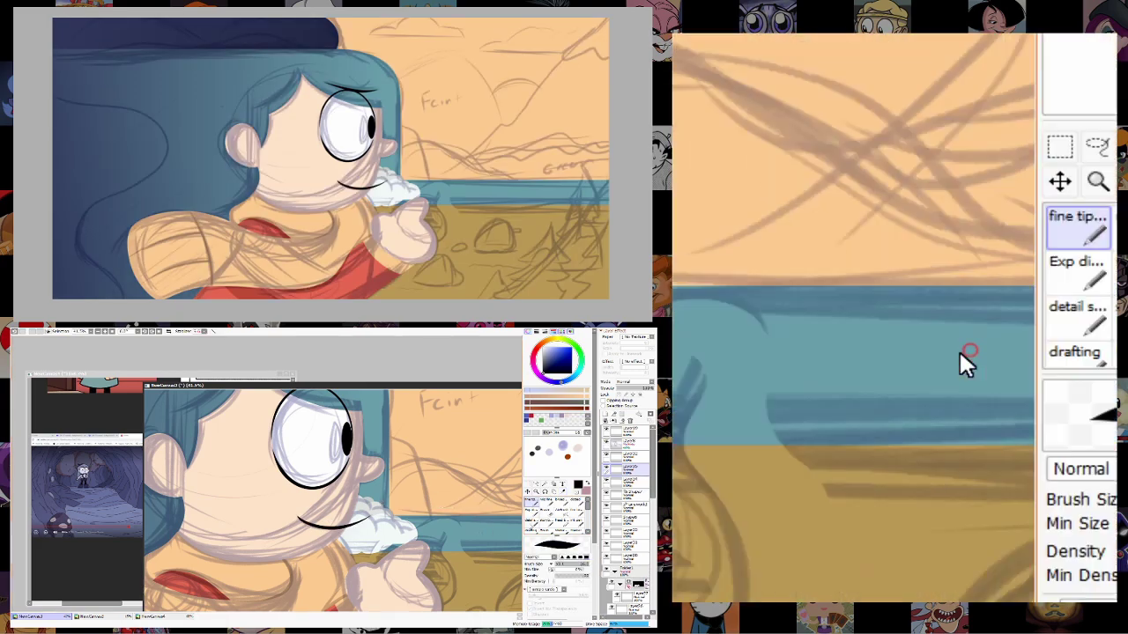
pyautogui.moveTo(298, 518)
pyautogui.mouseDown()
pyautogui.moveTo(326, 528)
pyautogui.moveTo(362, 518)
pyautogui.mouseUp()
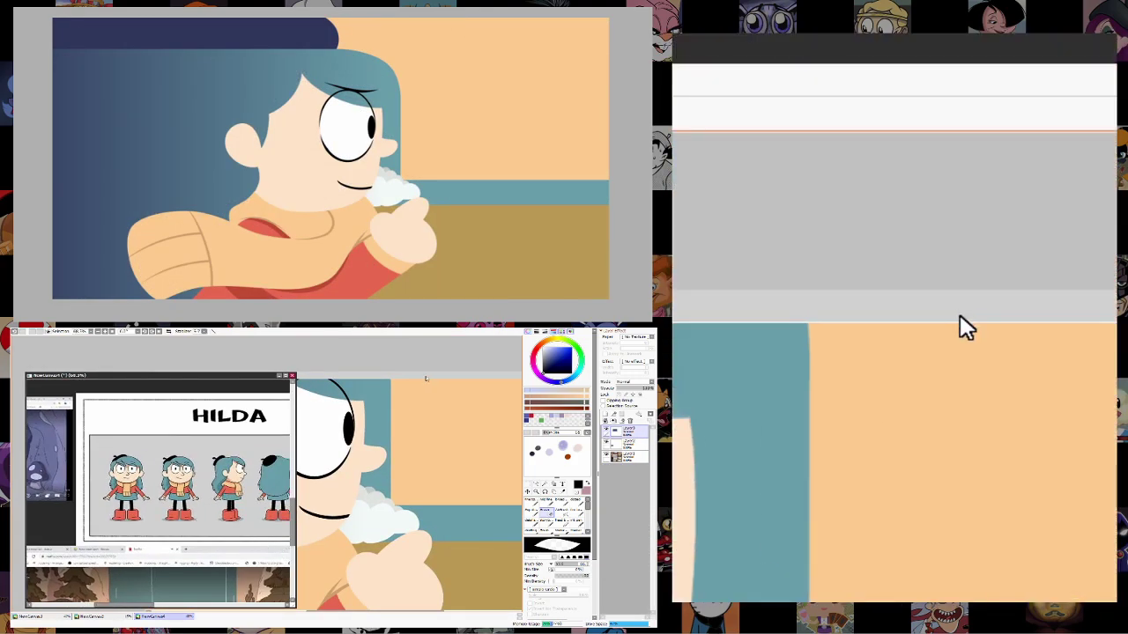
# Redraw the mouth as a shallow slanted black line and trim the end that overhangs the face edge.
pyautogui.click(423, 381)
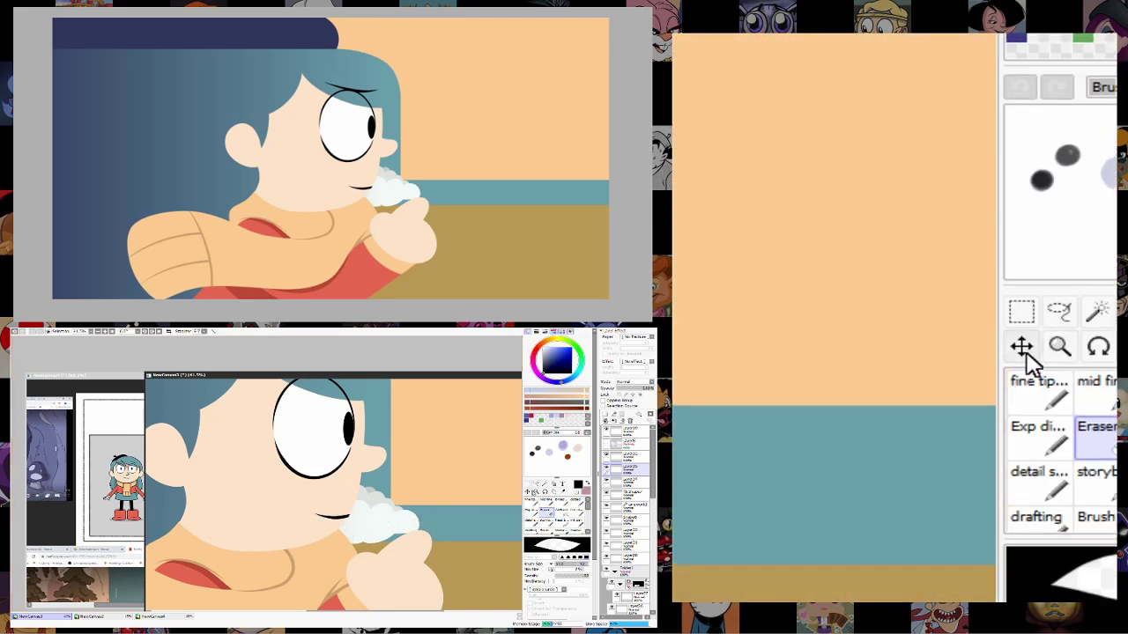
pyautogui.click(536, 491)
pyautogui.click(304, 495)
pyautogui.click(531, 509)
pyautogui.click(537, 502)
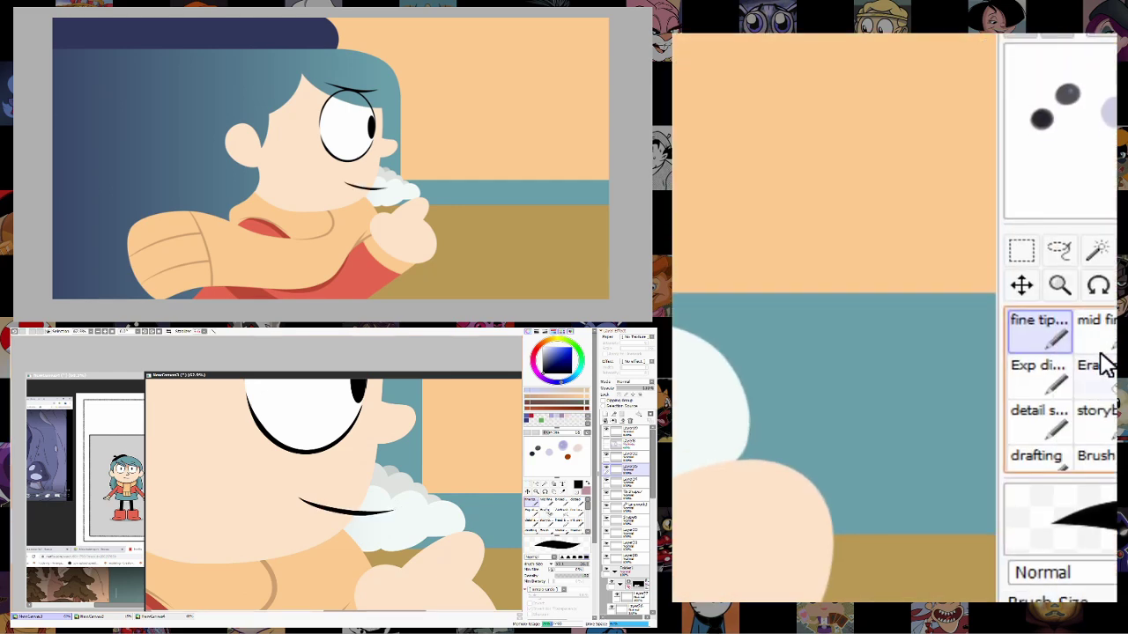
pyautogui.moveTo(302, 501); pyautogui.dragTo(393, 509)
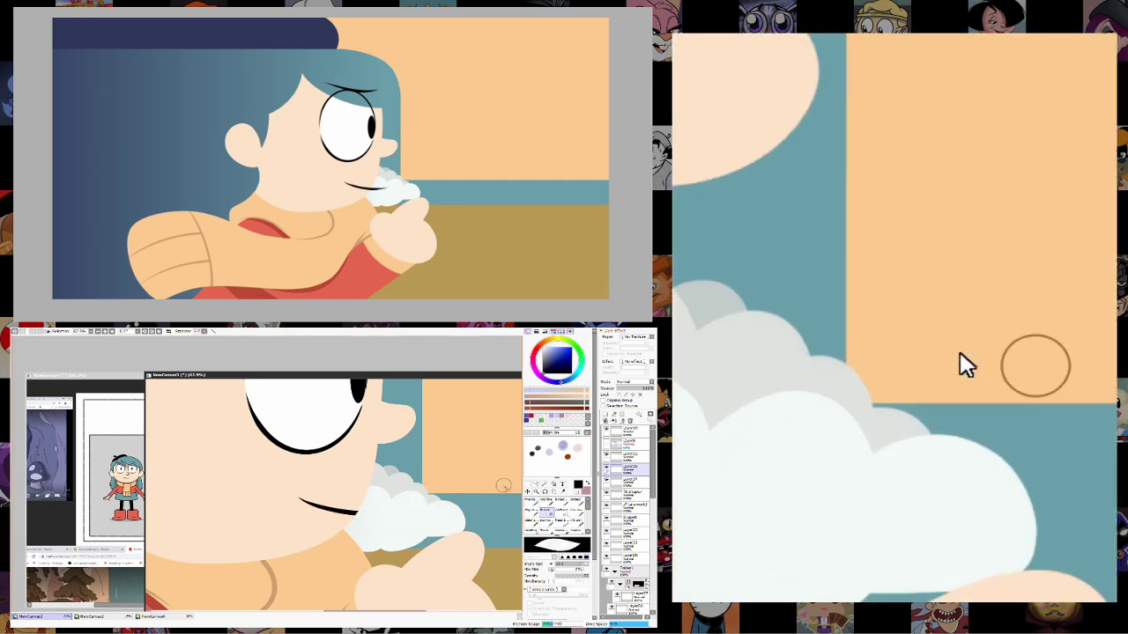
# Examine the mountains, lake and rocks in the background sketch against the reference collage.
pyautogui.click(536, 490)
pyautogui.keyDown('alt'); pyautogui.click(401, 586); pyautogui.keyUp('alt')
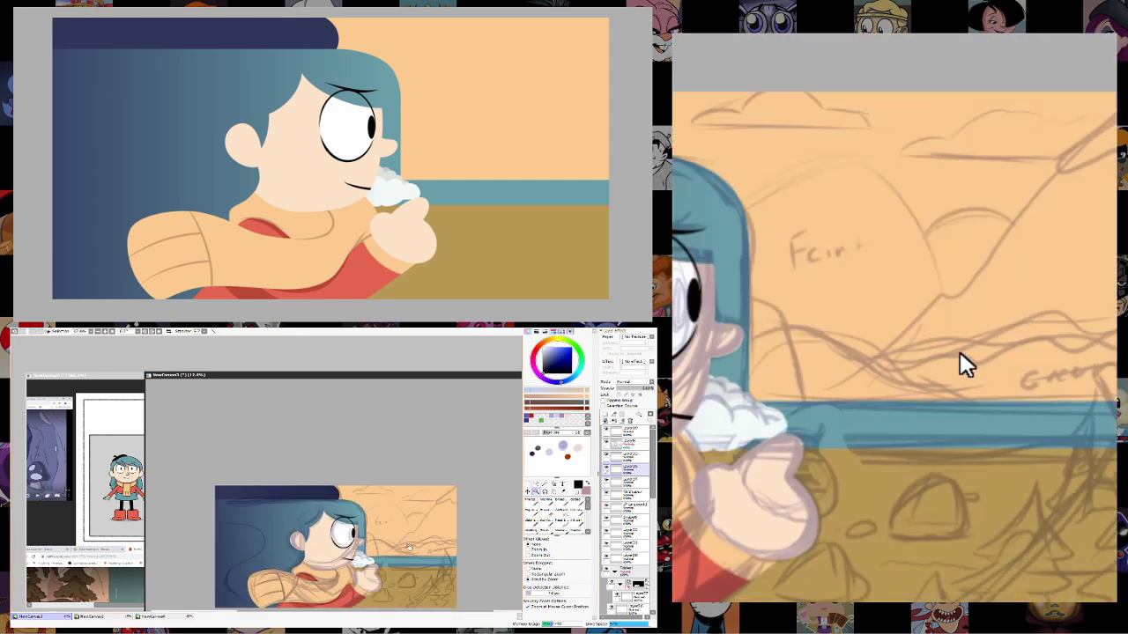
pyautogui.click(418, 539)
pyautogui.keyDown('alt'); pyautogui.click(405, 539); pyautogui.keyUp('alt')
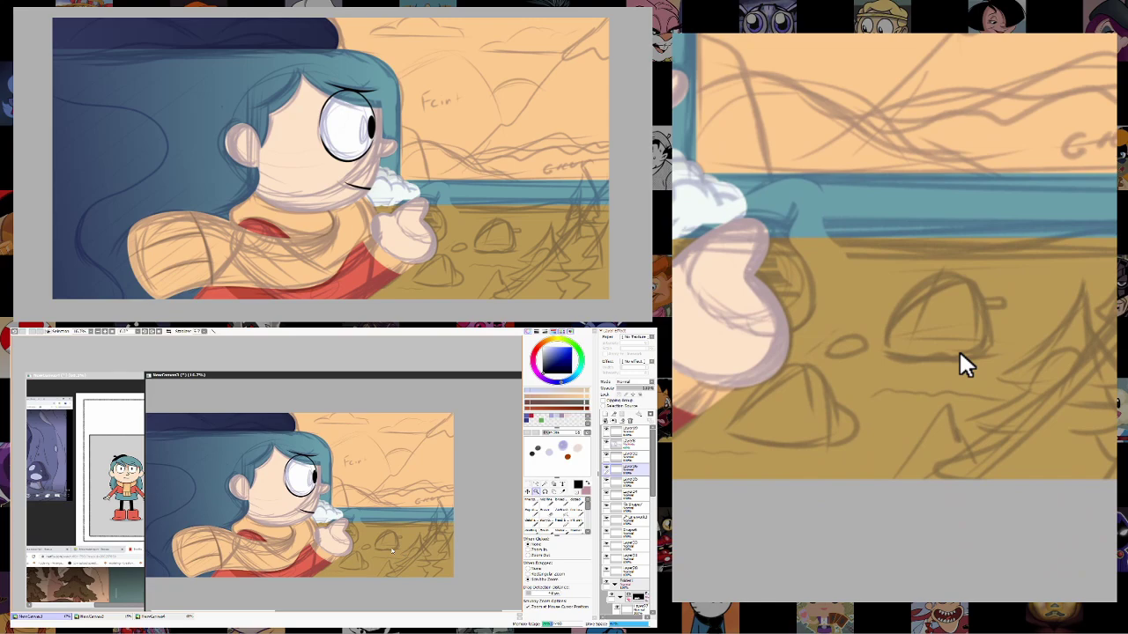
pyautogui.click(97, 331)
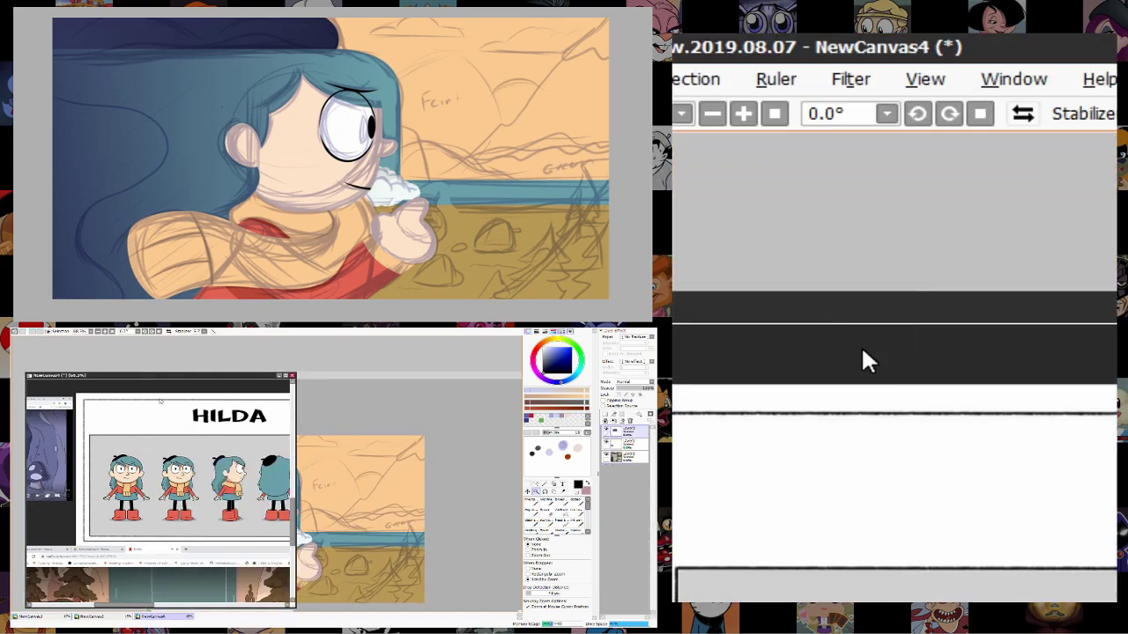
# Outline brown rolling hills along the lake's far shore, fill them with the same brown and trim their end beside the hair.
pyautogui.scroll(3, 967, 366)
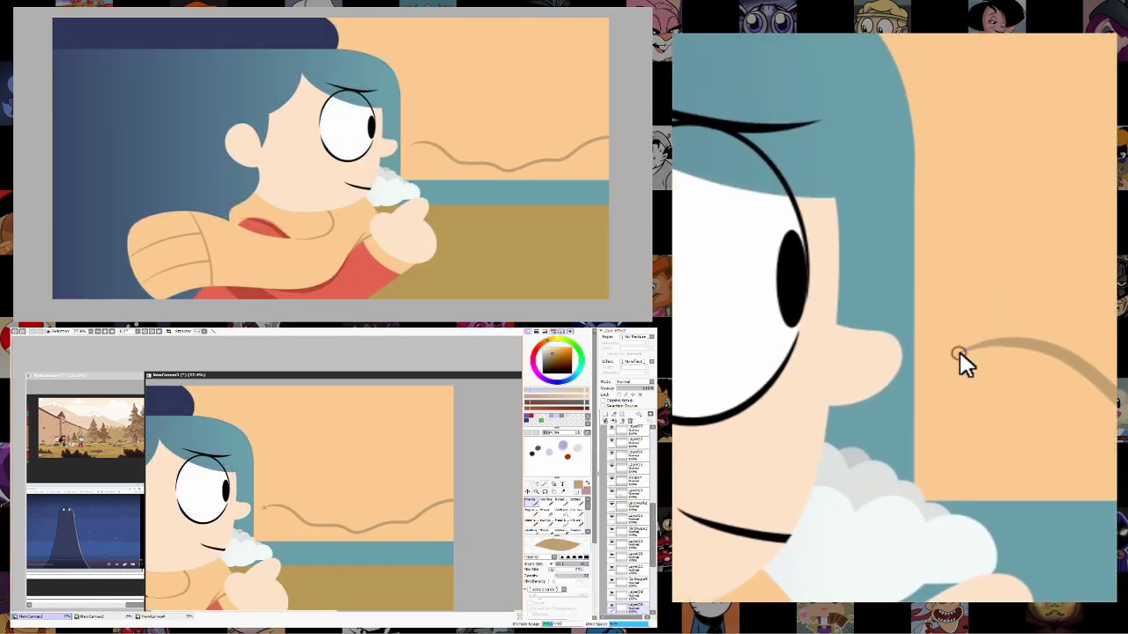
pyautogui.moveTo(263, 508); pyautogui.dragTo(259, 539)
pyautogui.moveTo(453, 515)
pyautogui.mouseDown()
pyautogui.moveTo(387, 529)
pyautogui.moveTo(265, 526)
pyautogui.mouseUp()
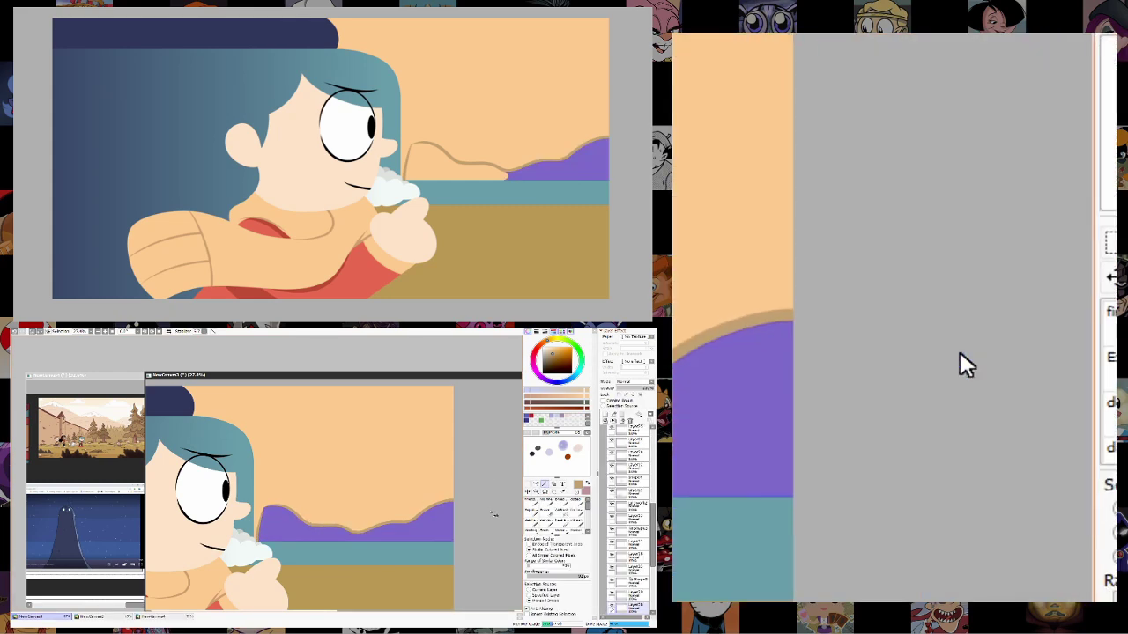
pyautogui.click(537, 491)
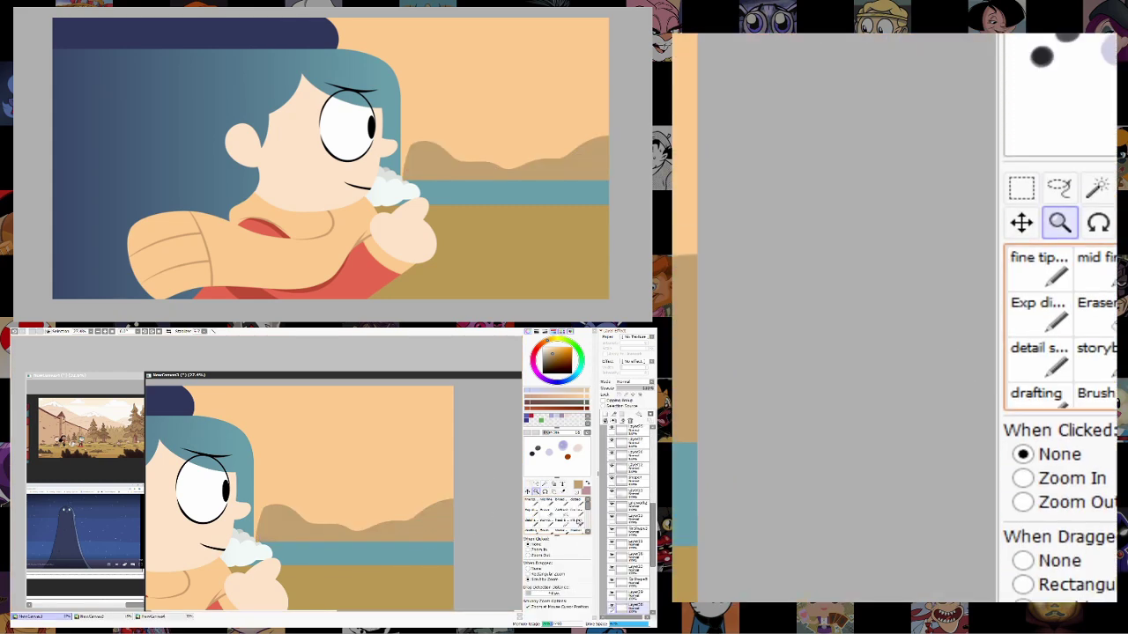
pyautogui.click(551, 510)
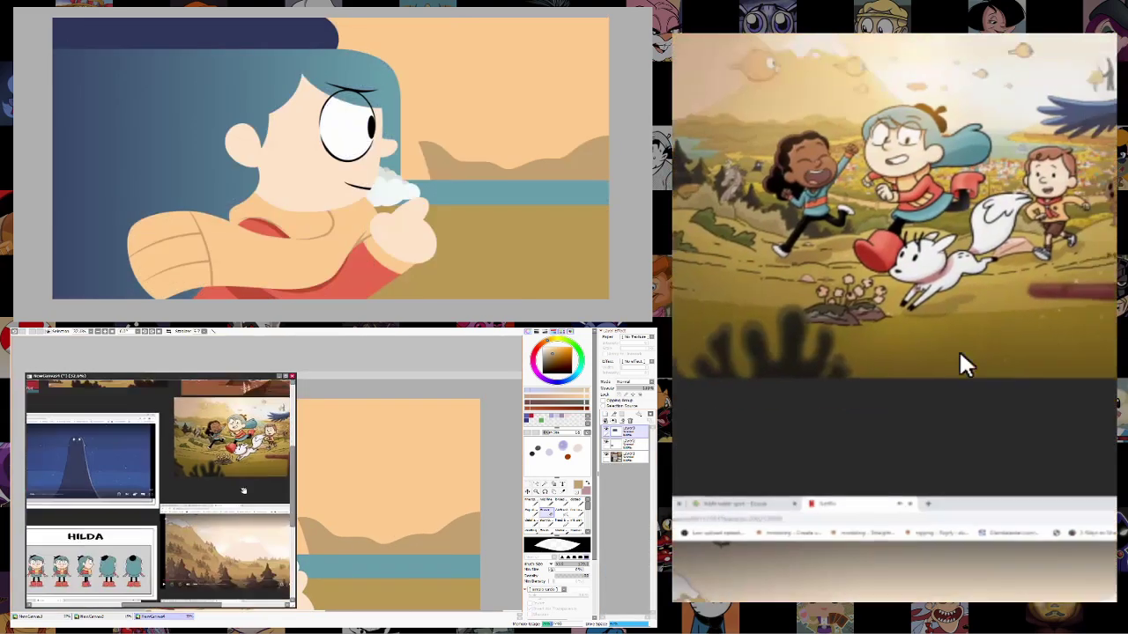
# Draw the sloping edge of a pale peach cliff between the hair and the brown hills and fill it in.
pyautogui.scroll(-3, 243, 489)
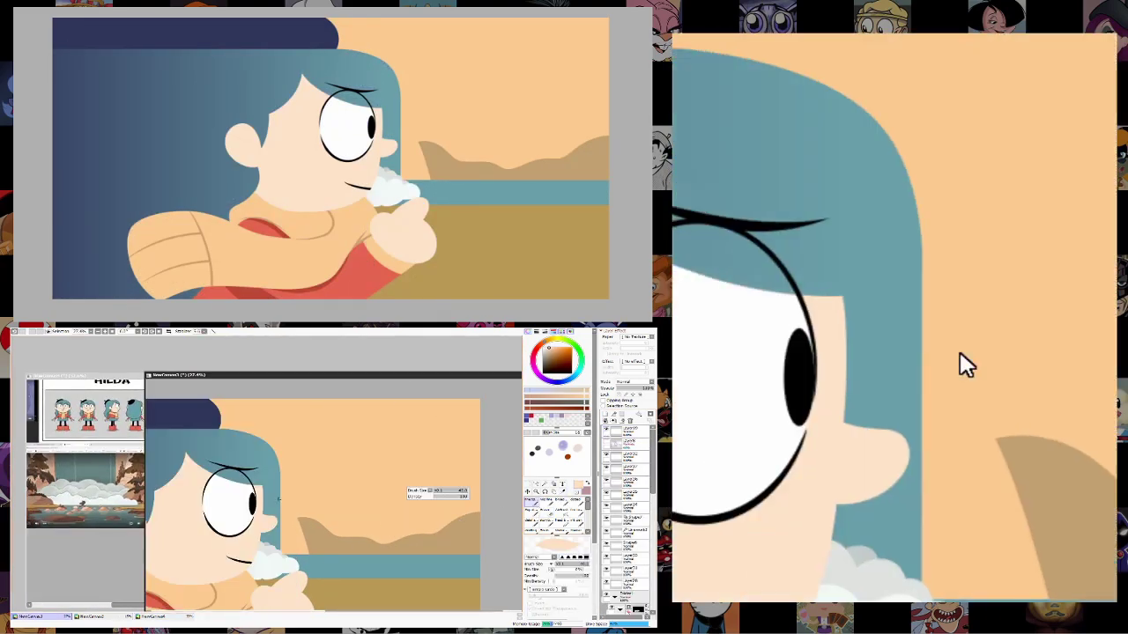
pyautogui.moveTo(274, 484)
pyautogui.mouseDown()
pyautogui.moveTo(303, 552)
pyautogui.moveTo(292, 505)
pyautogui.moveTo(305, 540)
pyautogui.mouseUp()
pyautogui.hotkey('ctrl', 'z')
pyautogui.hotkey('ctrl', 'z')
pyautogui.hotkey('ctrl', 'z')
pyautogui.moveTo(275, 484); pyautogui.dragTo(310, 564)
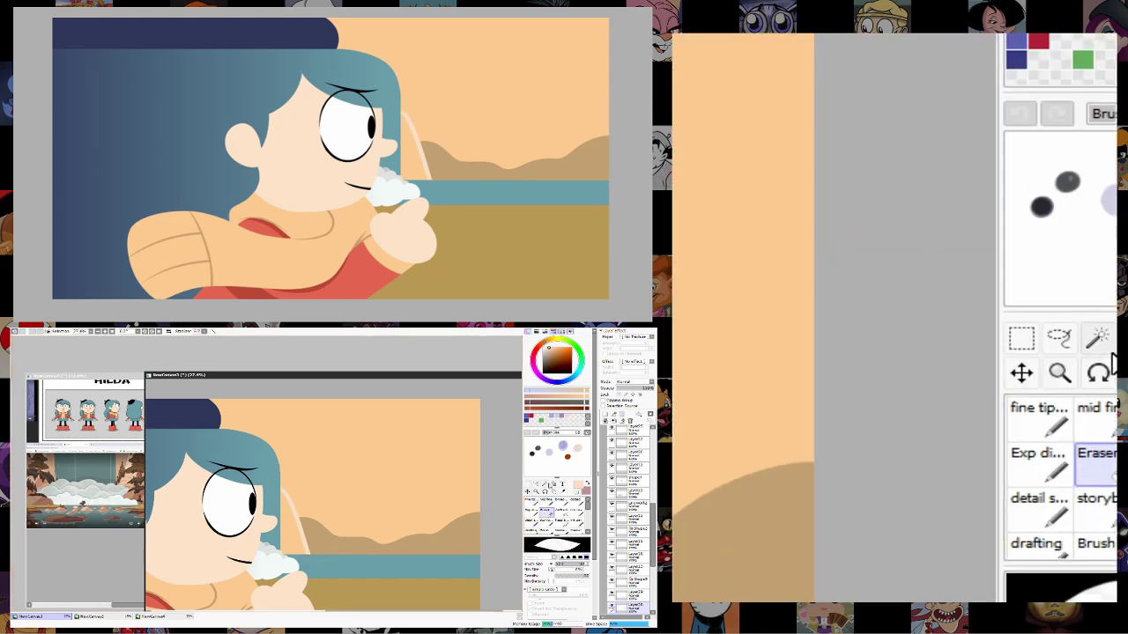
pyautogui.click(544, 484)
pyautogui.click(295, 527)
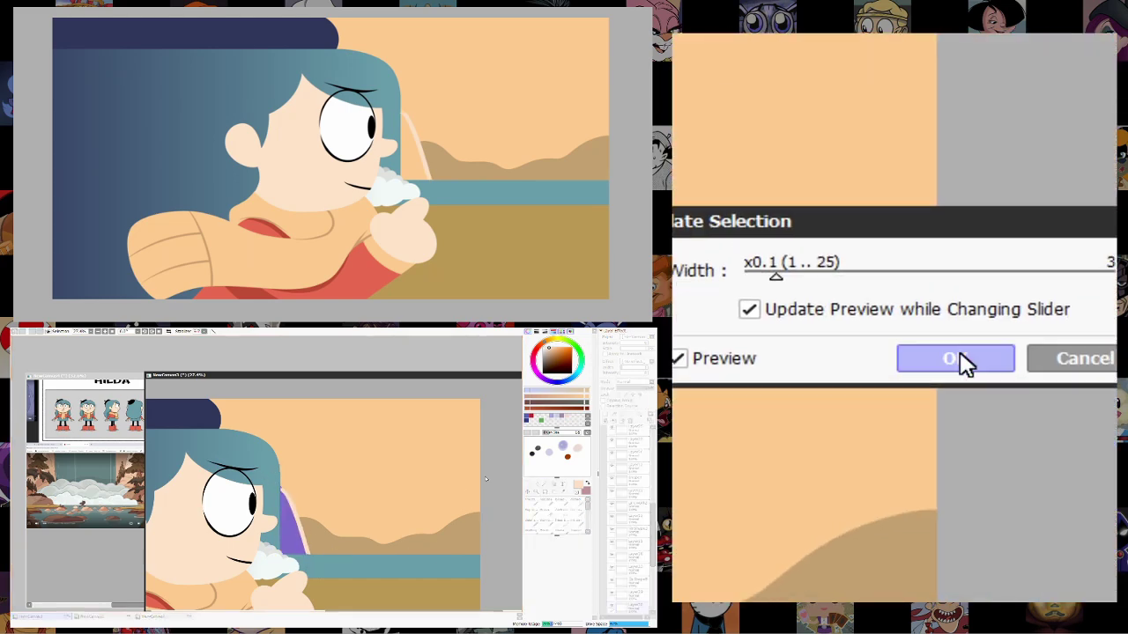
pyautogui.click(485, 540)
# Clean up the pale cliff's base corner where it meets the brown hills and the water.
pyautogui.click(545, 510)
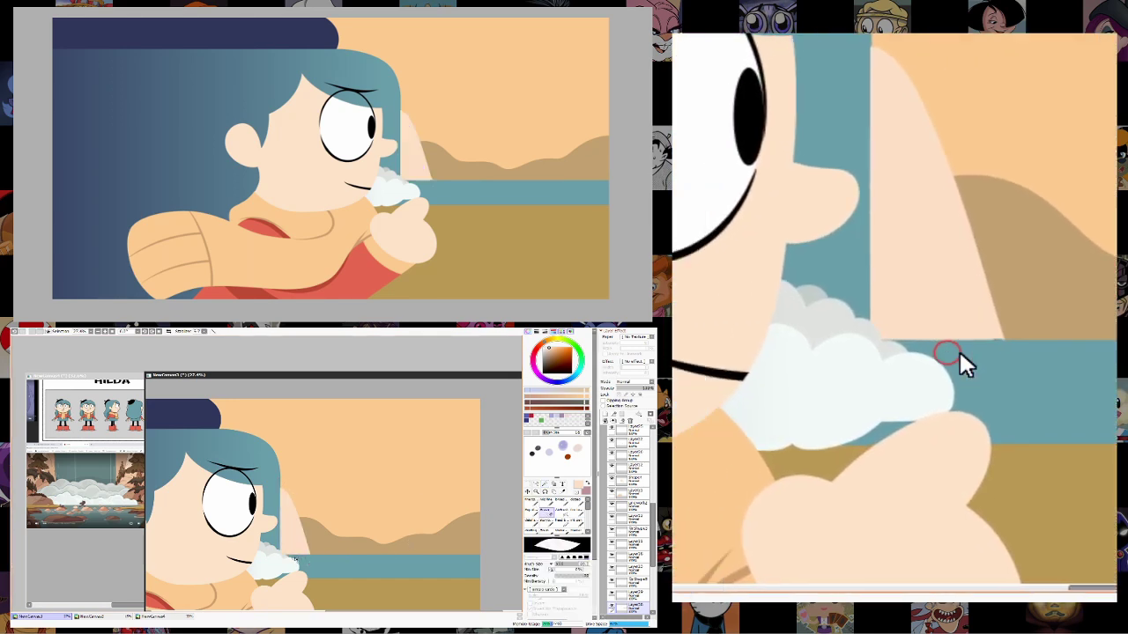
pyautogui.click(537, 491)
pyautogui.click(304, 560)
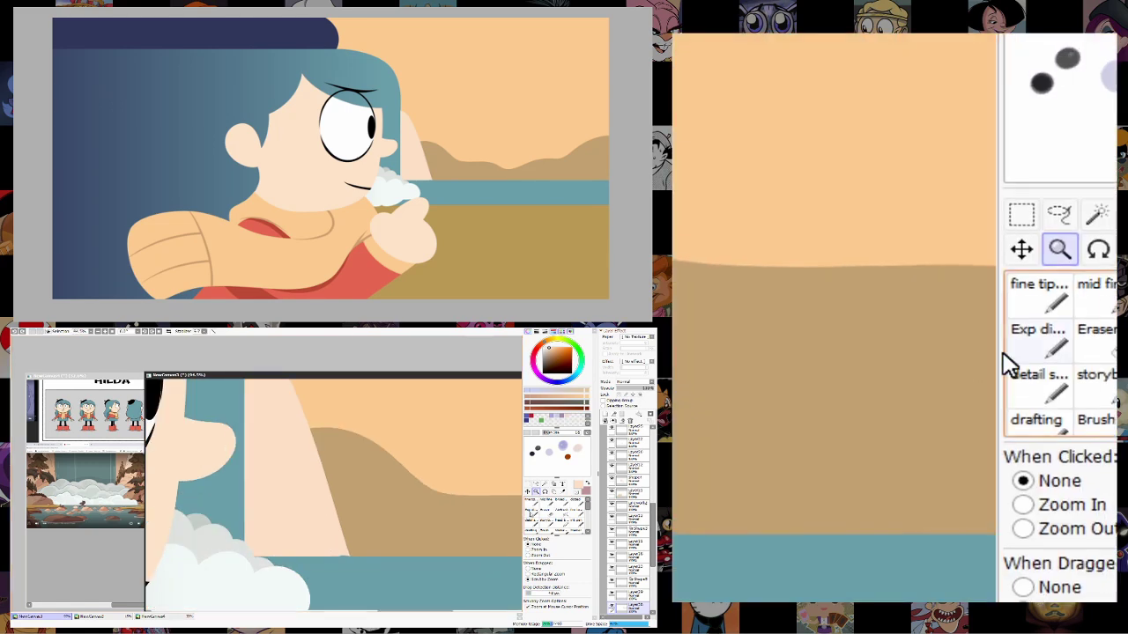
pyautogui.click(528, 518)
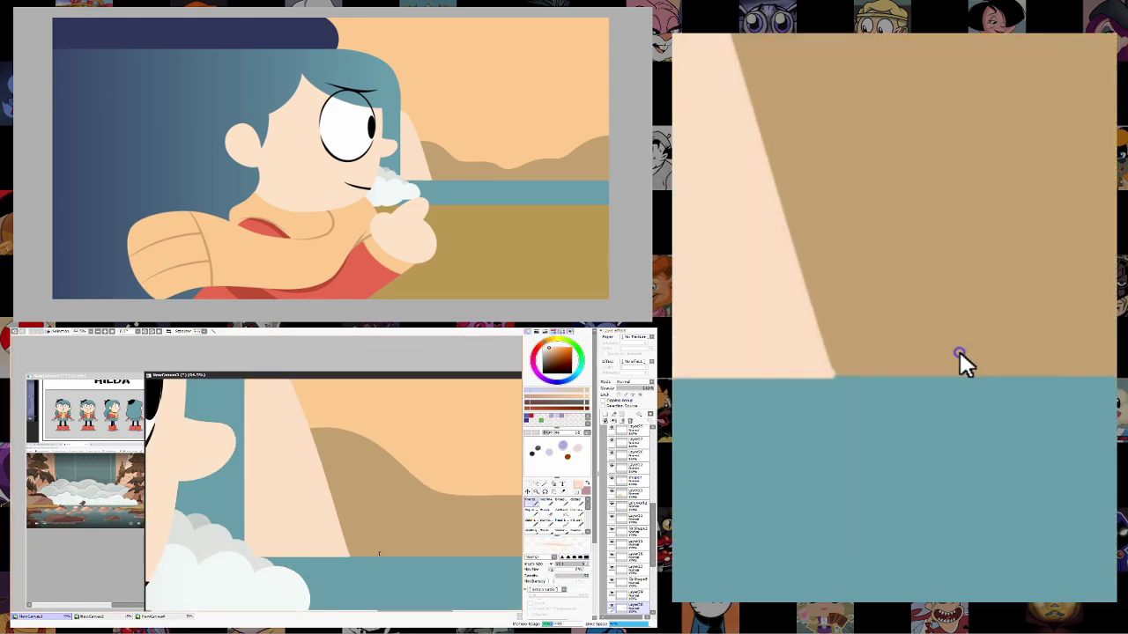
pyautogui.click(532, 502)
pyautogui.keyDown('ctrl'); pyautogui.keyDown('shift'); pyautogui.click(352, 550); pyautogui.keyUp('shift'); pyautogui.keyUp('ctrl')
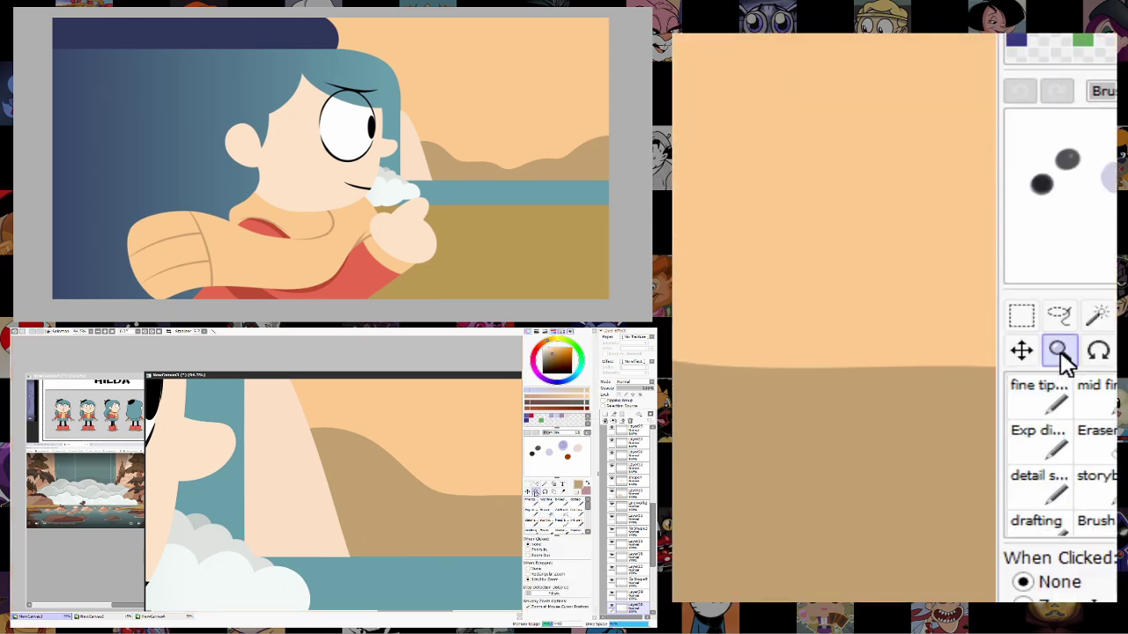
pyautogui.scroll(-4, 385, 550)
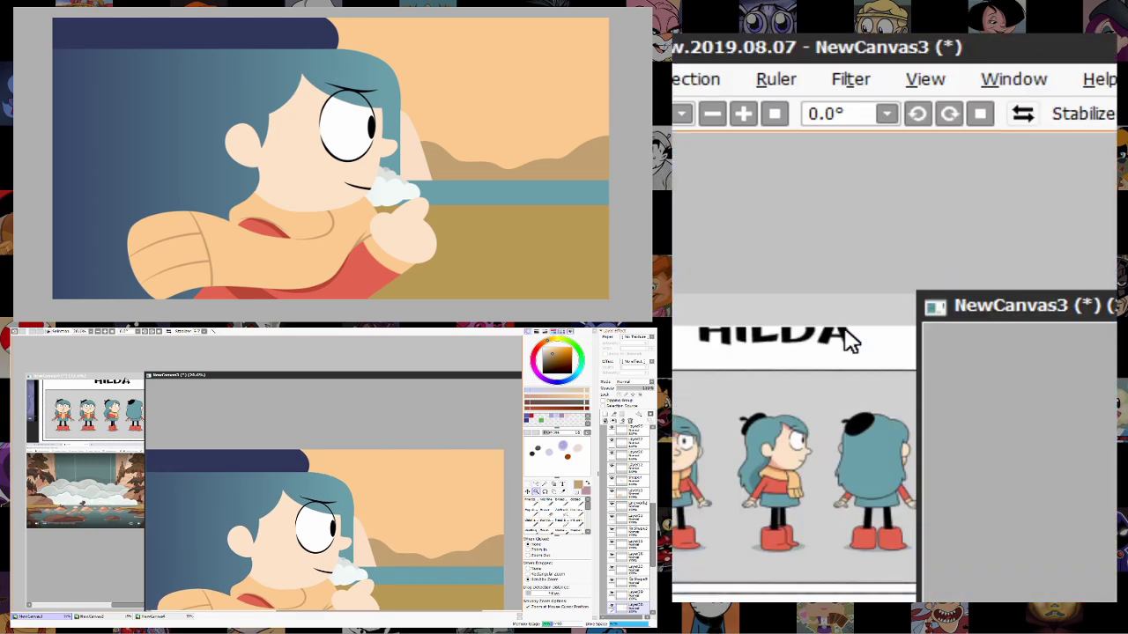
# Outline a taller, rounded pinkish-brown rock behind the pale cliff and fill it with the same colour.
pyautogui.click(128, 383)
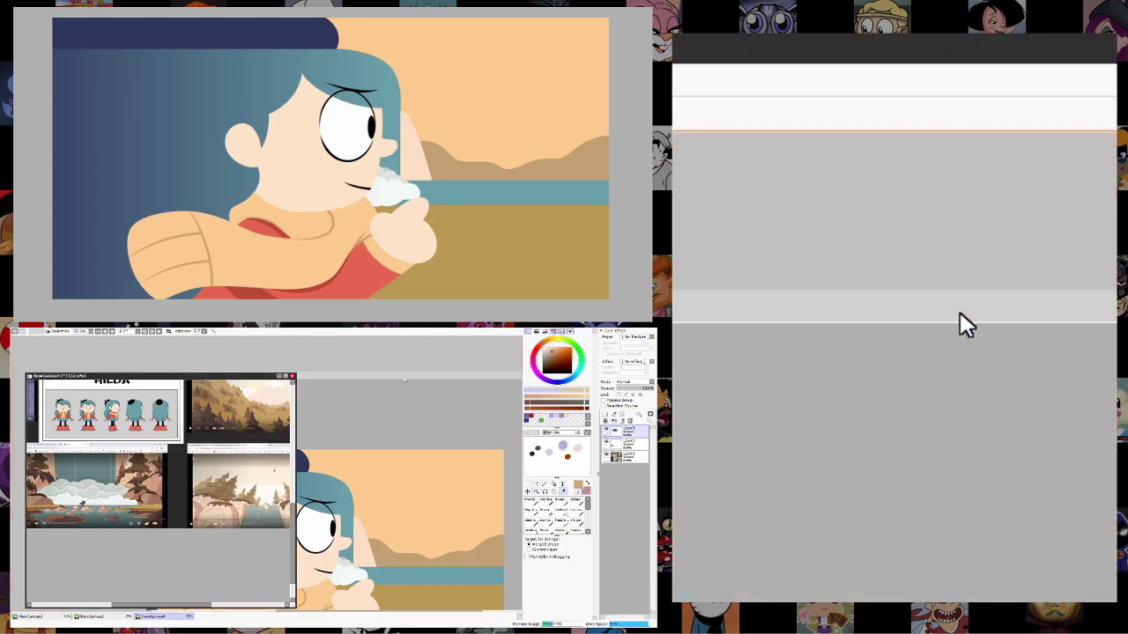
pyautogui.click(415, 388)
pyautogui.click(533, 518)
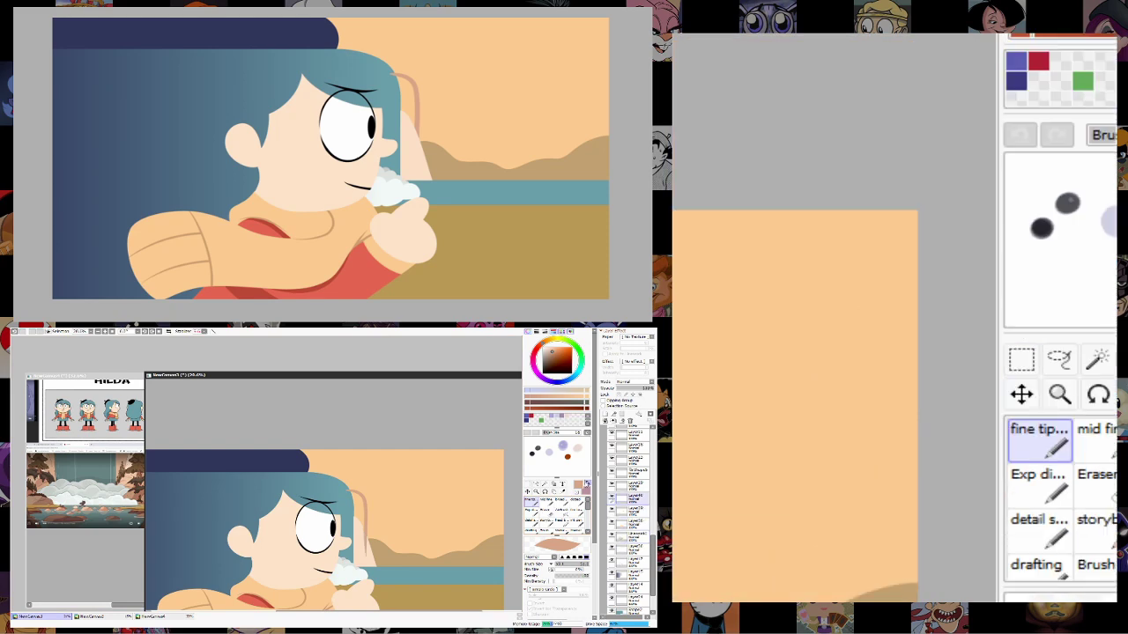
pyautogui.click(545, 483)
pyautogui.click(361, 509)
pyautogui.click(470, 520)
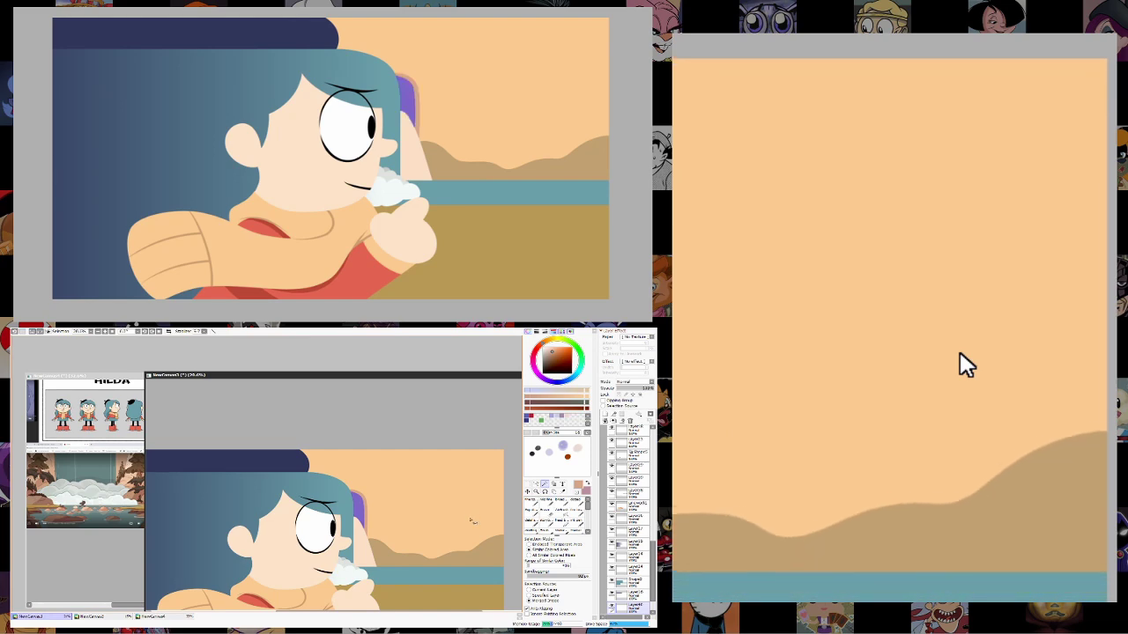
pyautogui.click(1058, 351)
# Browse the landscapes in the reference collage and pick a pale peach colour for the distant mountain.
pyautogui.scroll(5, 960, 364)
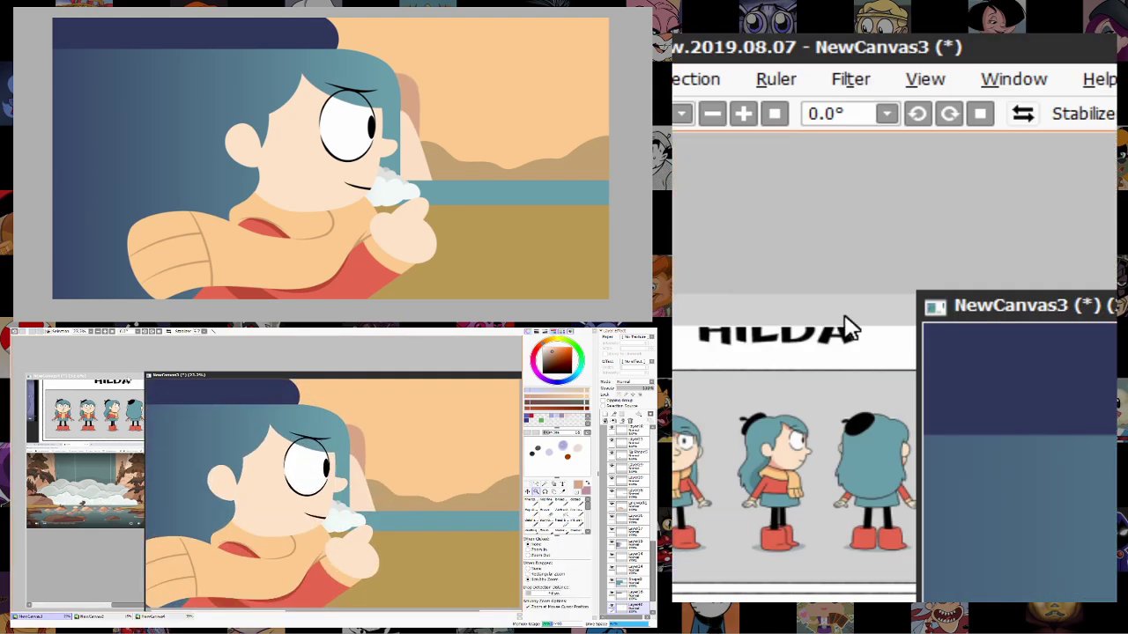
pyautogui.click(845, 328)
pyautogui.scroll(5, 960, 360)
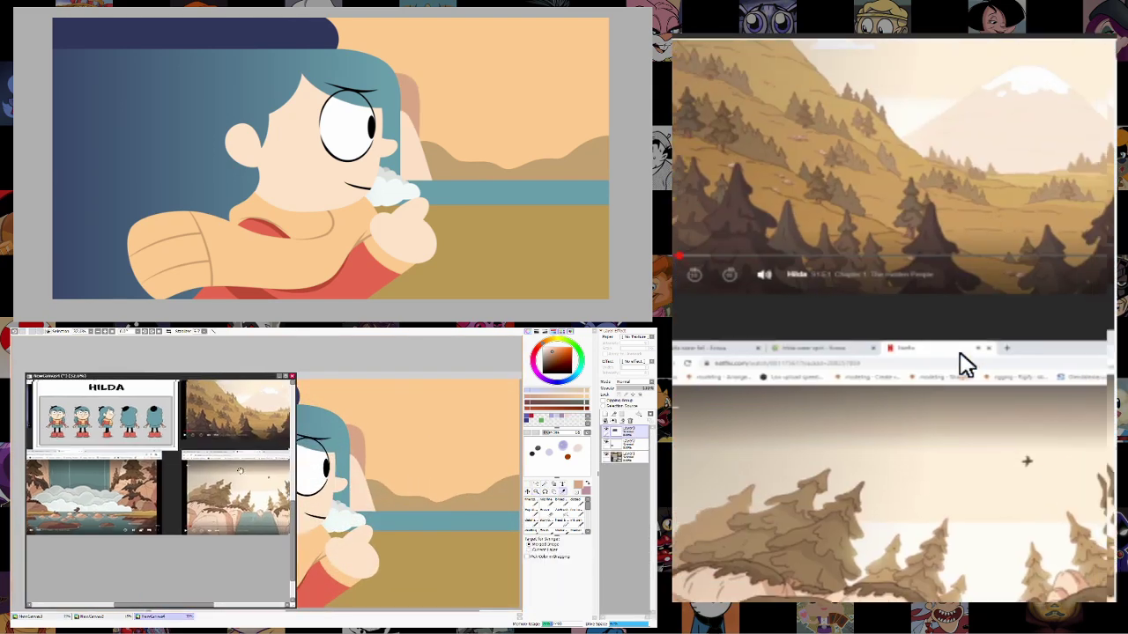
pyautogui.scroll(5, 965, 364)
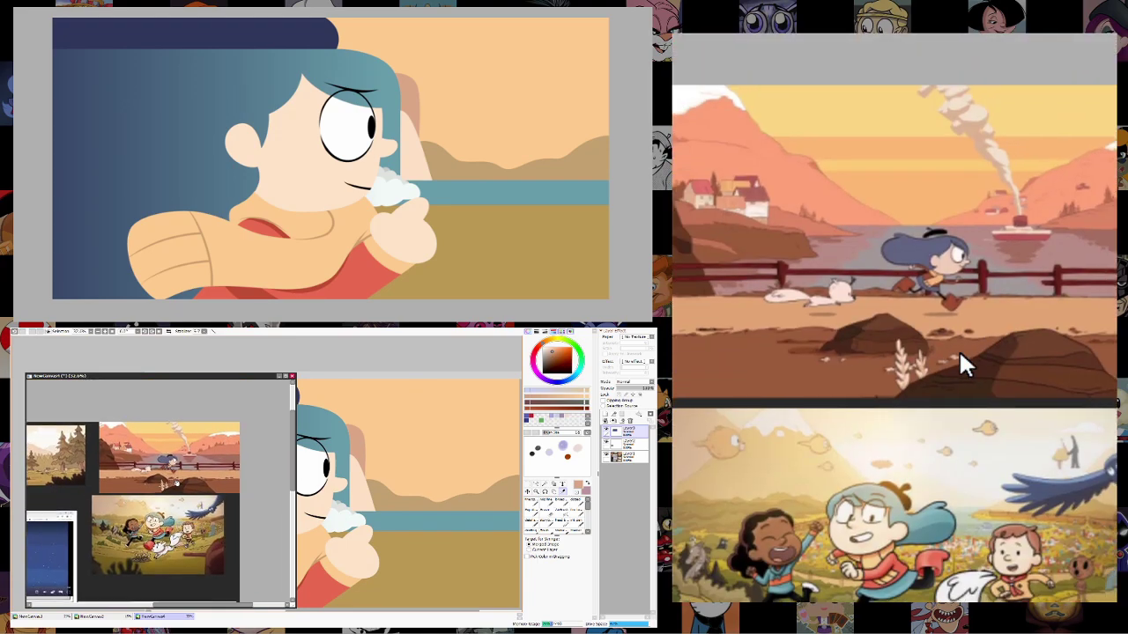
pyautogui.scroll(3, 965, 365)
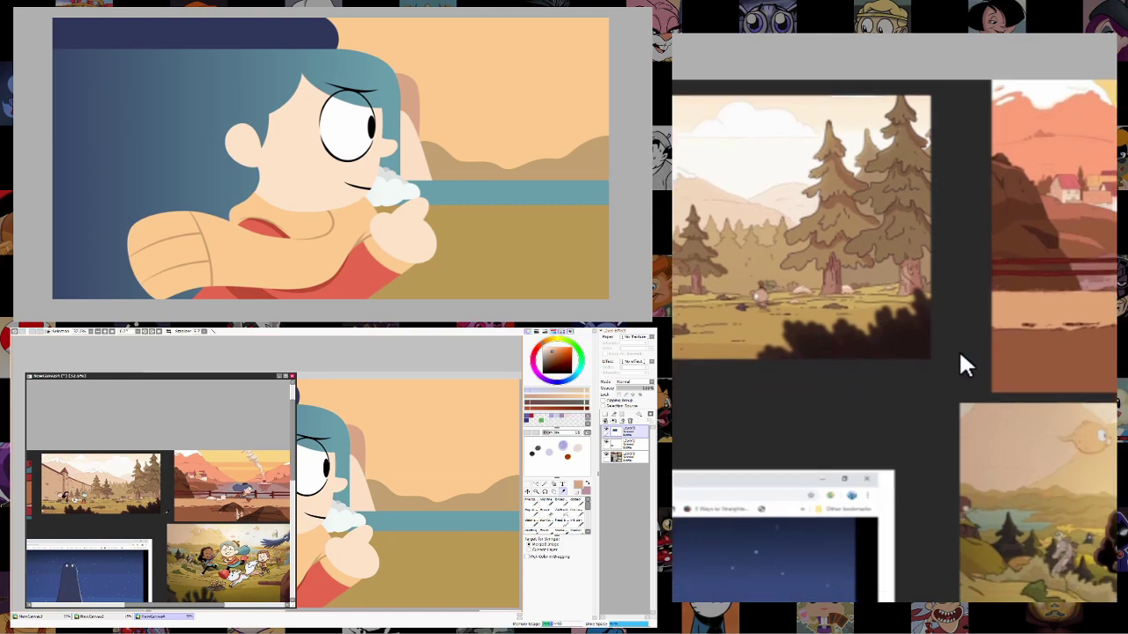
pyautogui.scroll(-6, 960, 361)
pyautogui.scroll(8, 964, 364)
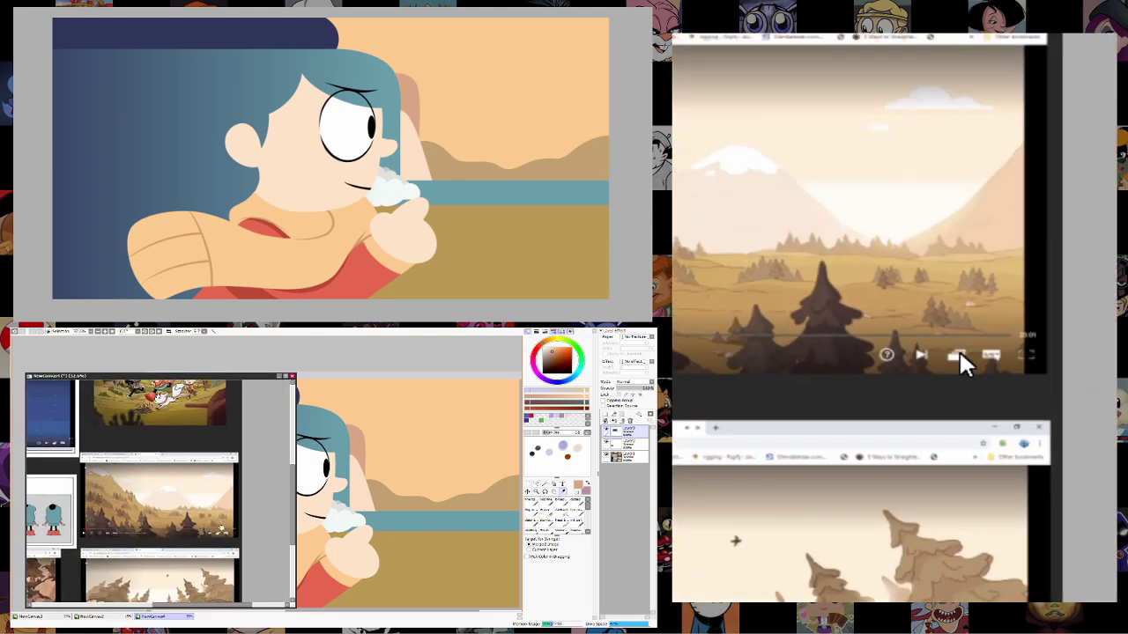
pyautogui.scroll(5, 966, 365)
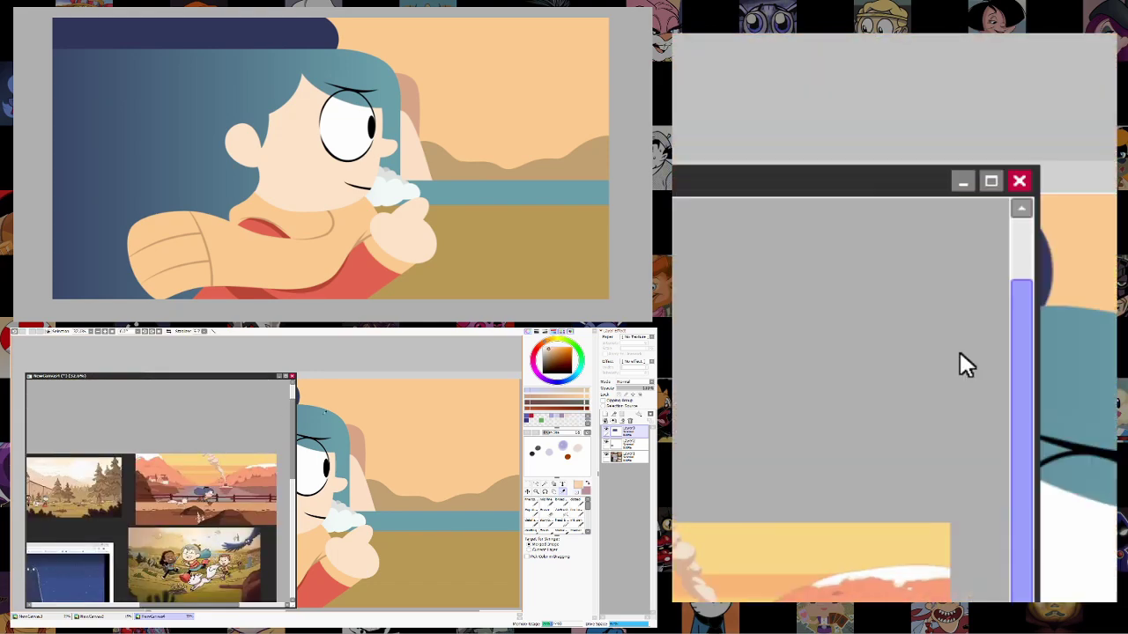
pyautogui.click(304, 381)
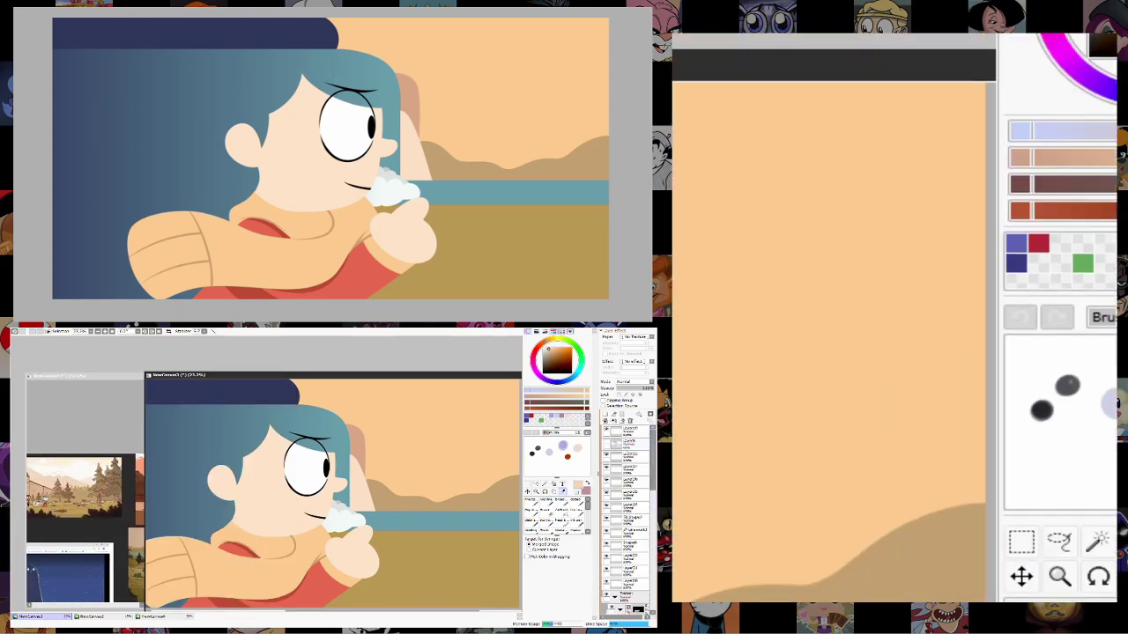
# Draw the large distant mountain's slope following the sketch and fill the area down to the brown hills in pale peach.
pyautogui.press('[')
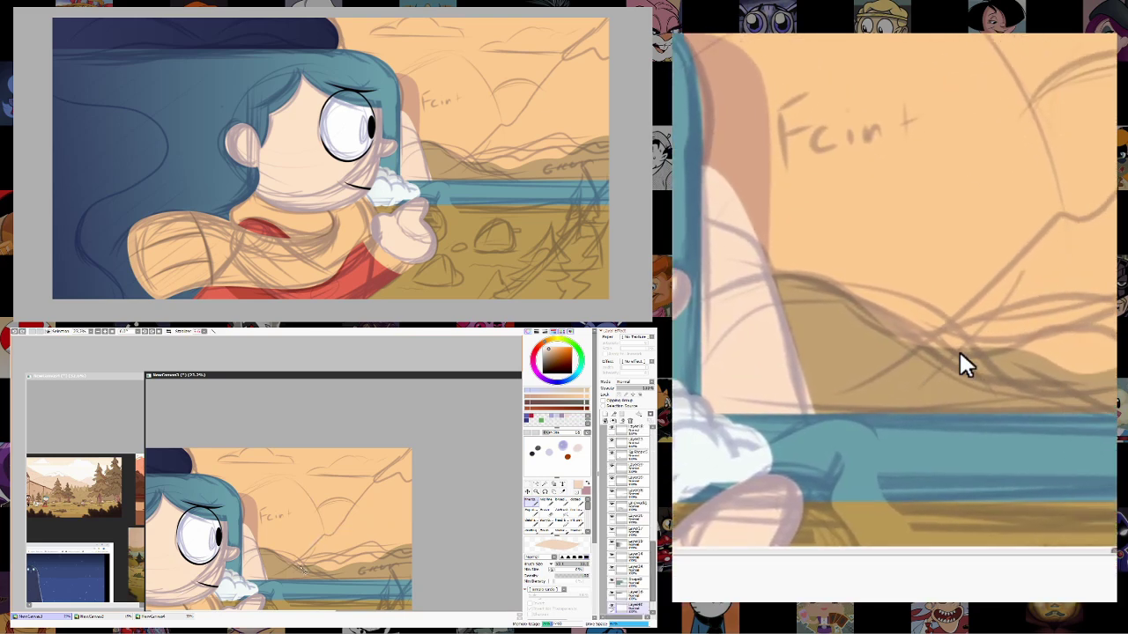
pyautogui.moveTo(296, 564); pyautogui.dragTo(334, 528)
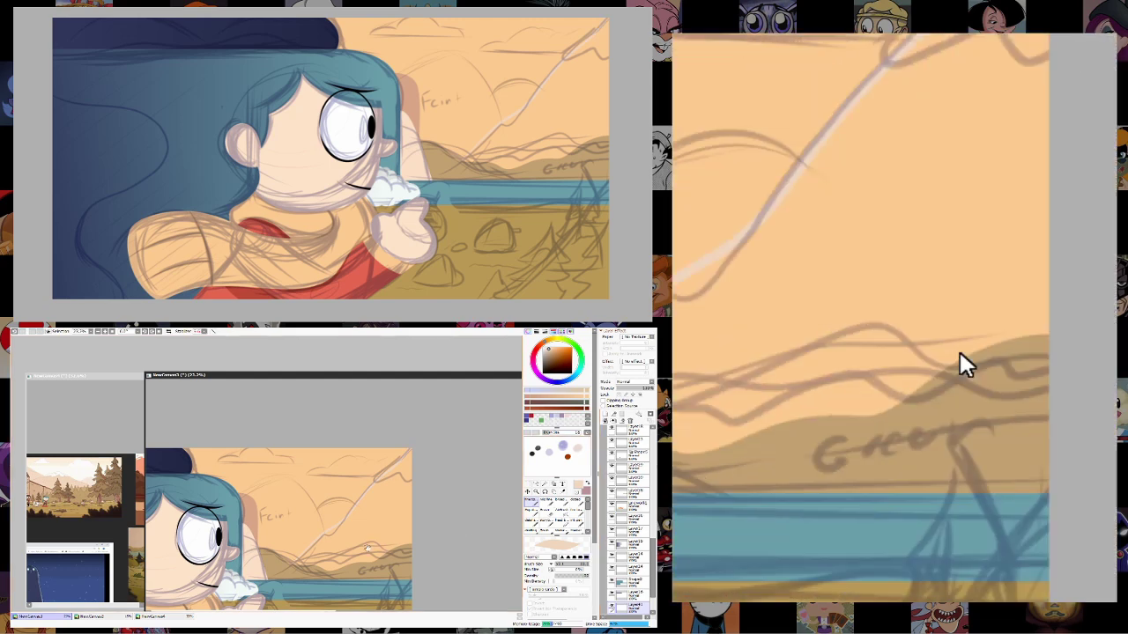
pyautogui.scroll(1, 382, 548)
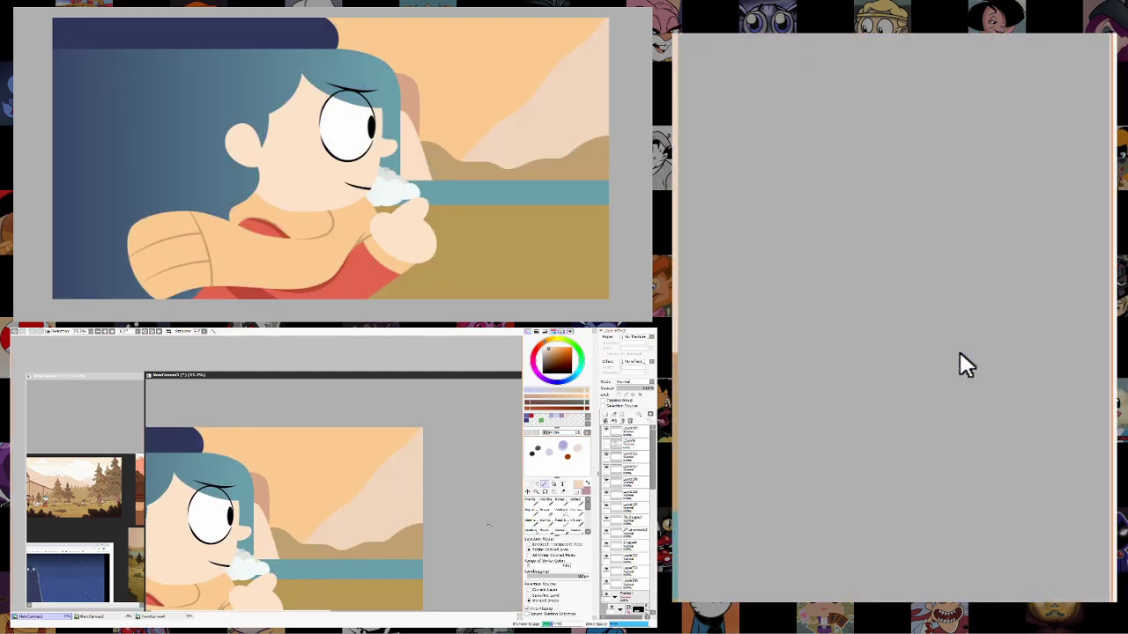
pyautogui.scroll(1, 438, 454)
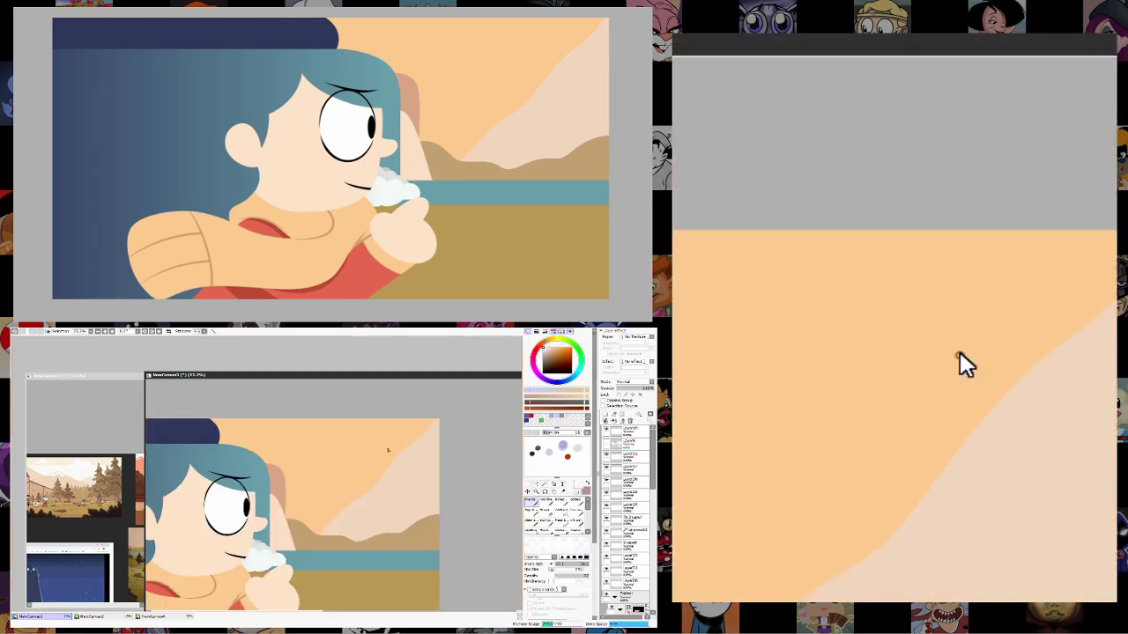
# Outline a white snowcap with a wavy lower edge on the distant mountain and add a small white streak beneath it.
pyautogui.moveTo(429, 426)
pyautogui.mouseDown()
pyautogui.moveTo(395, 460)
pyautogui.moveTo(437, 451)
pyautogui.mouseUp()
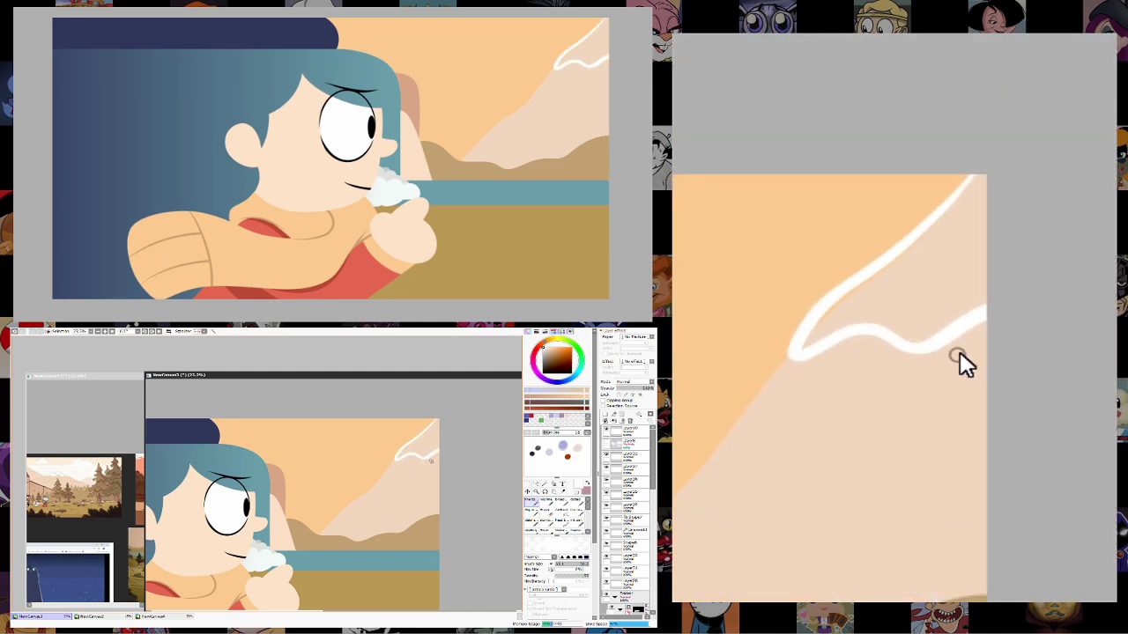
pyautogui.hotkey('ctrl', 'z')
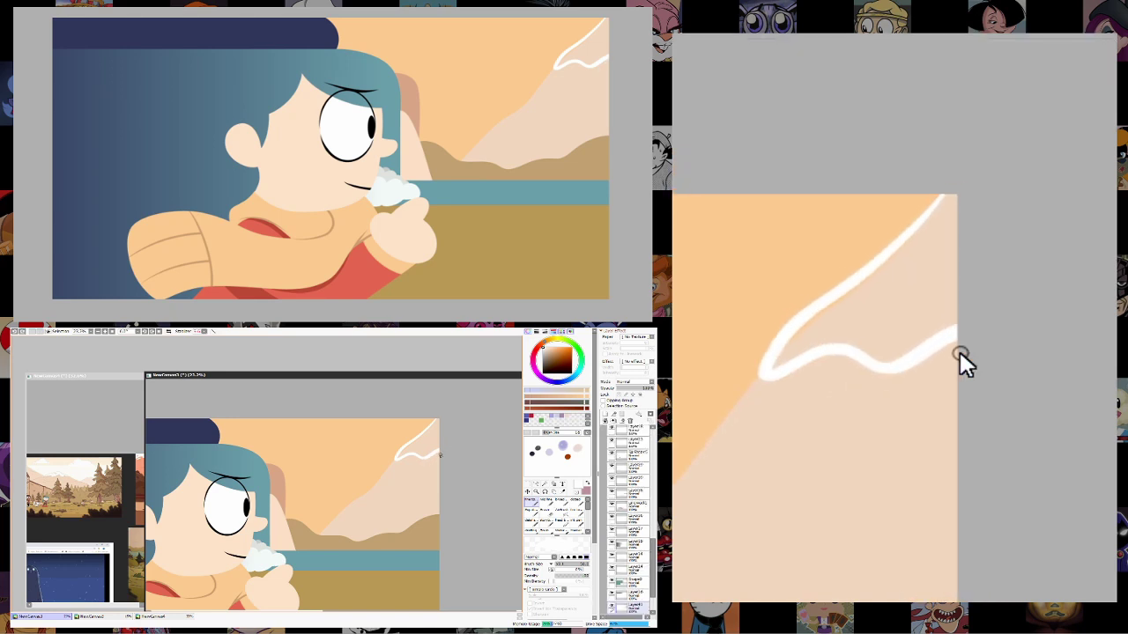
pyautogui.moveTo(451, 375)
pyautogui.mouseDown()
pyautogui.moveTo(419, 526)
pyautogui.moveTo(420, 575)
pyautogui.moveTo(429, 377)
pyautogui.mouseUp()
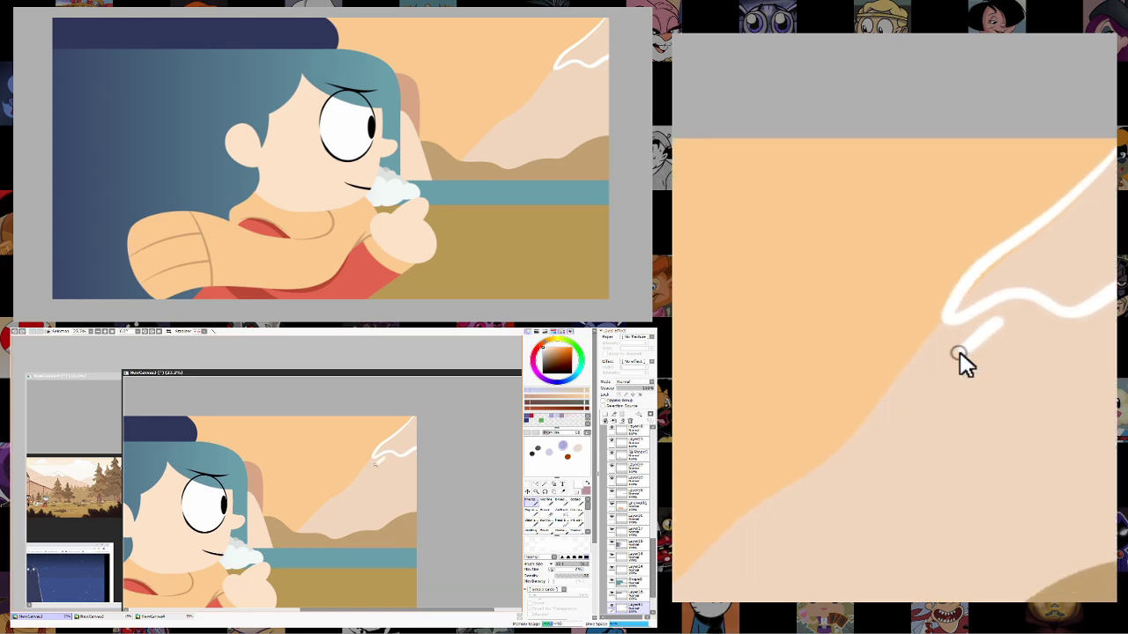
pyautogui.click(536, 491)
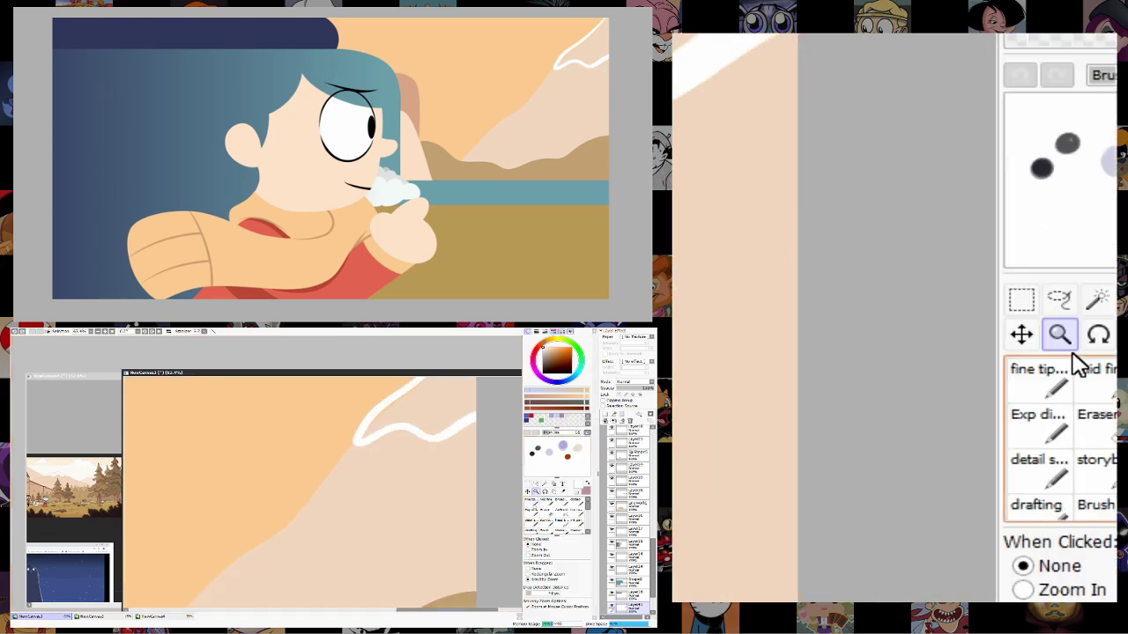
pyautogui.moveTo(395, 435); pyautogui.dragTo(363, 463)
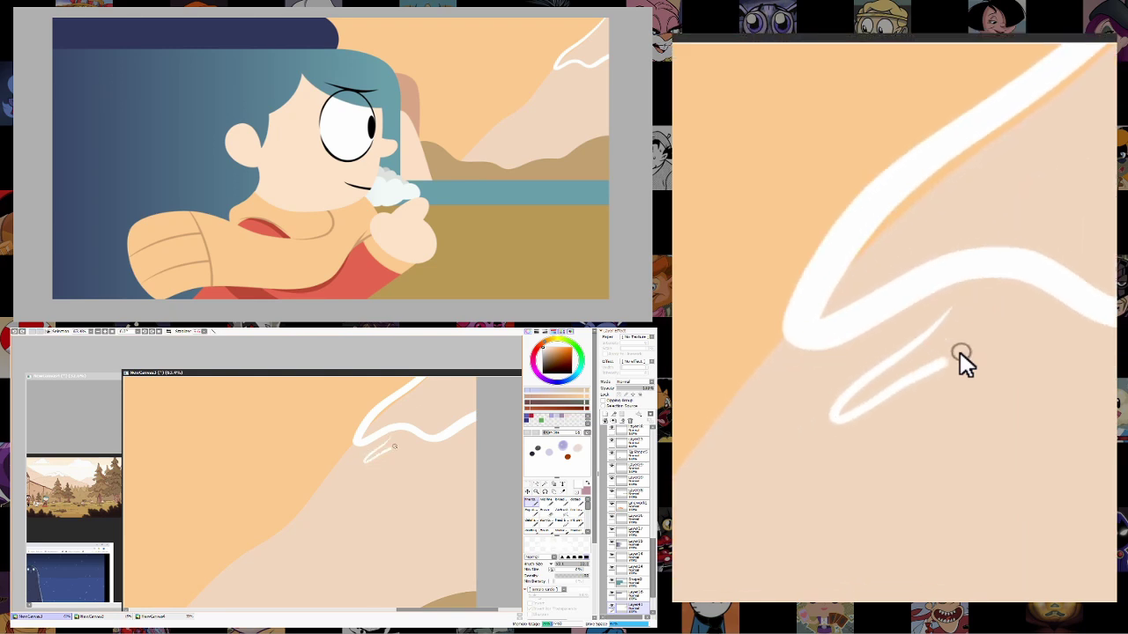
pyautogui.moveTo(428, 482)
pyautogui.mouseDown()
pyautogui.moveTo(335, 500)
pyautogui.moveTo(357, 514)
pyautogui.mouseUp()
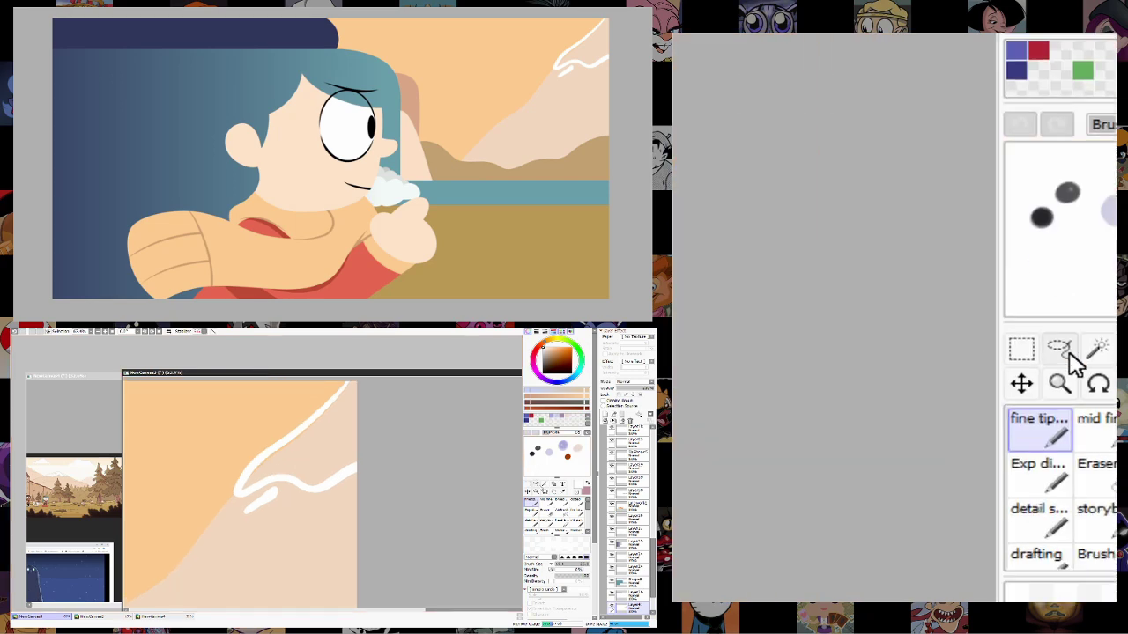
# Select the area inside the snowcap outline, dilate the selection slightly and fill it with white.
pyautogui.click(539, 483)
pyautogui.click(345, 414)
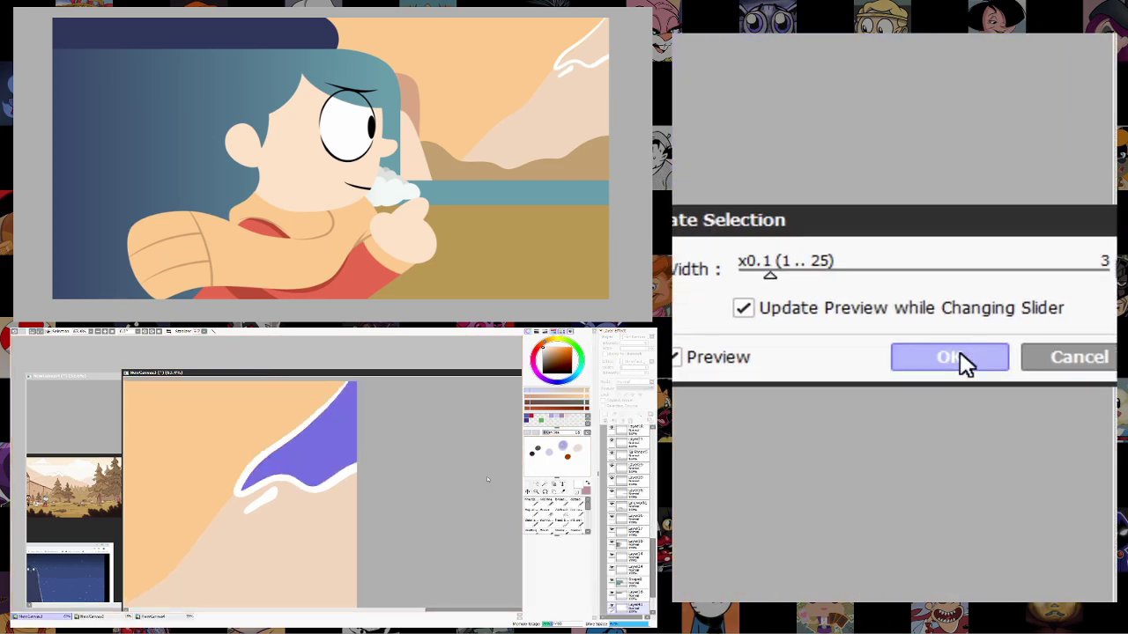
pyautogui.click(497, 526)
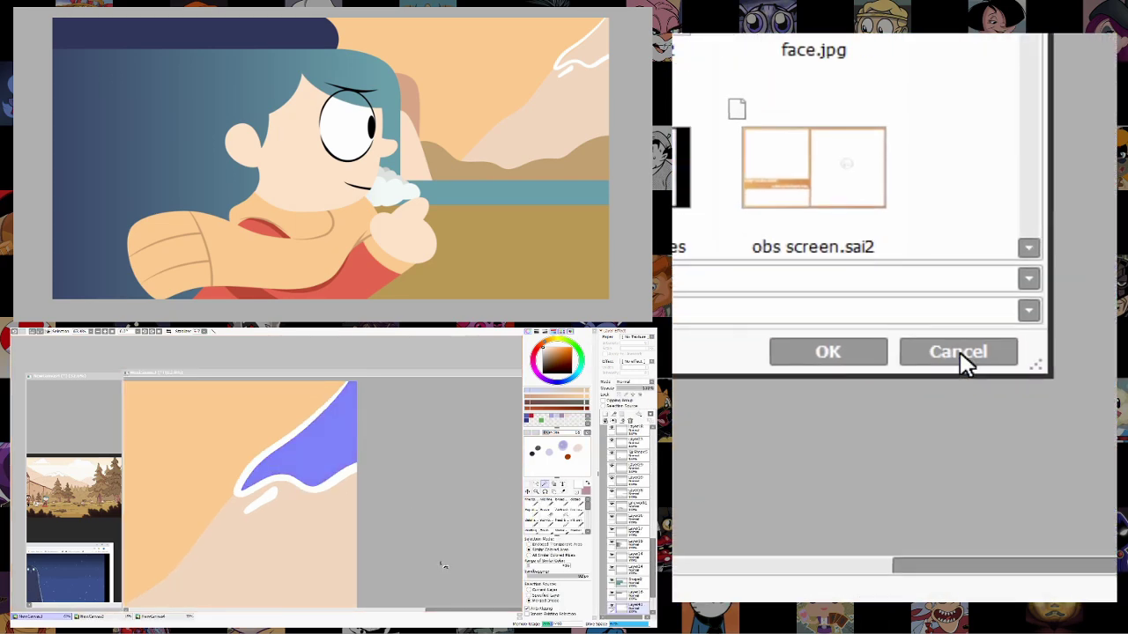
pyautogui.click(967, 366)
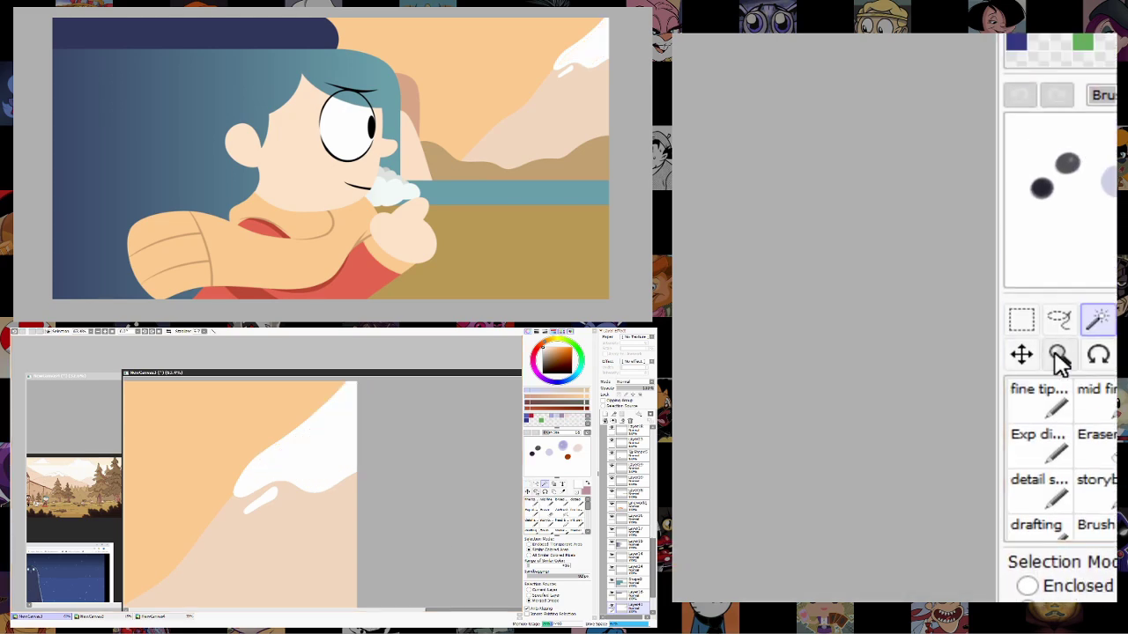
# Pick a pale cream colour from the reference collage for a fainter mountain and return to the illustration.
pyautogui.click(536, 491)
pyautogui.scroll(-3, 374, 468)
pyautogui.scroll(3, 374, 468)
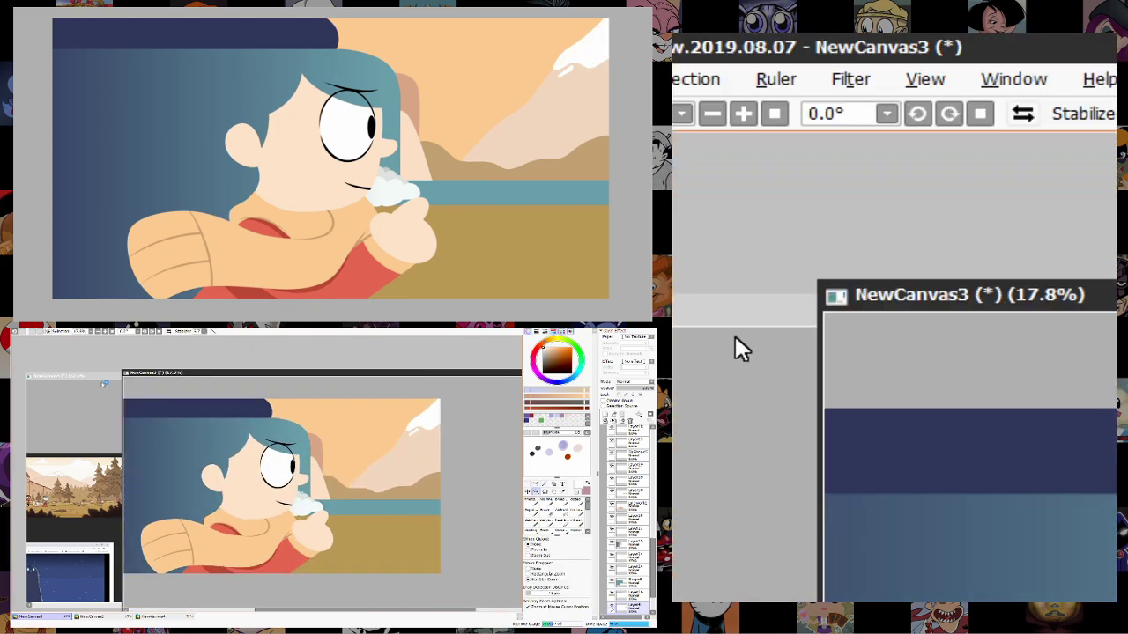
pyautogui.click(107, 385)
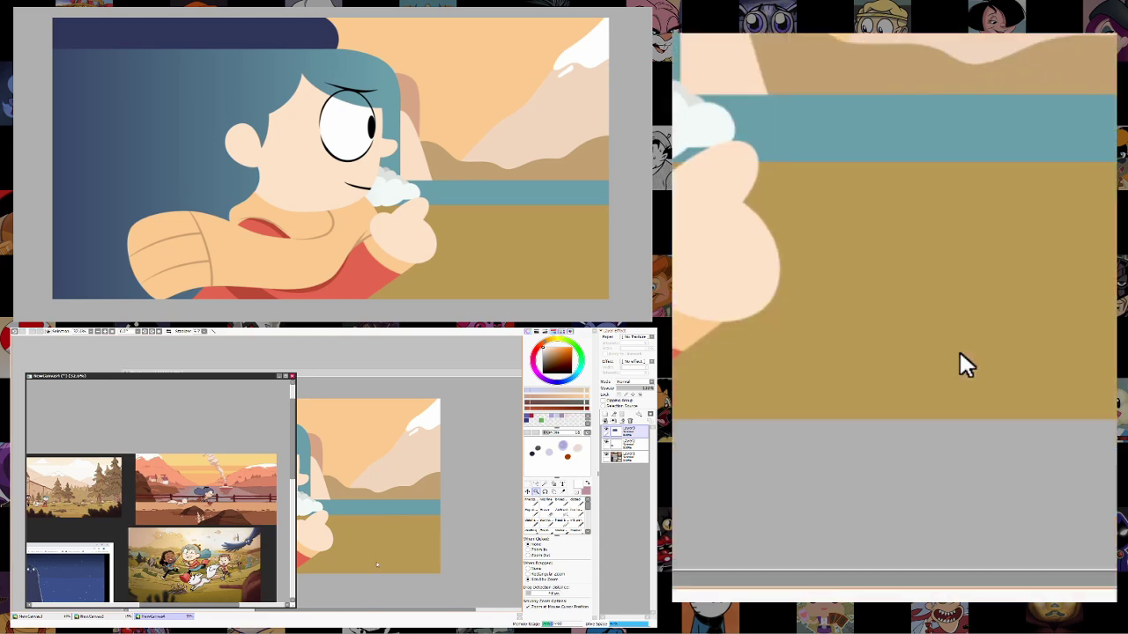
pyautogui.hotkey('ctrl', 'Tab')
pyautogui.scroll(1, 355, 484)
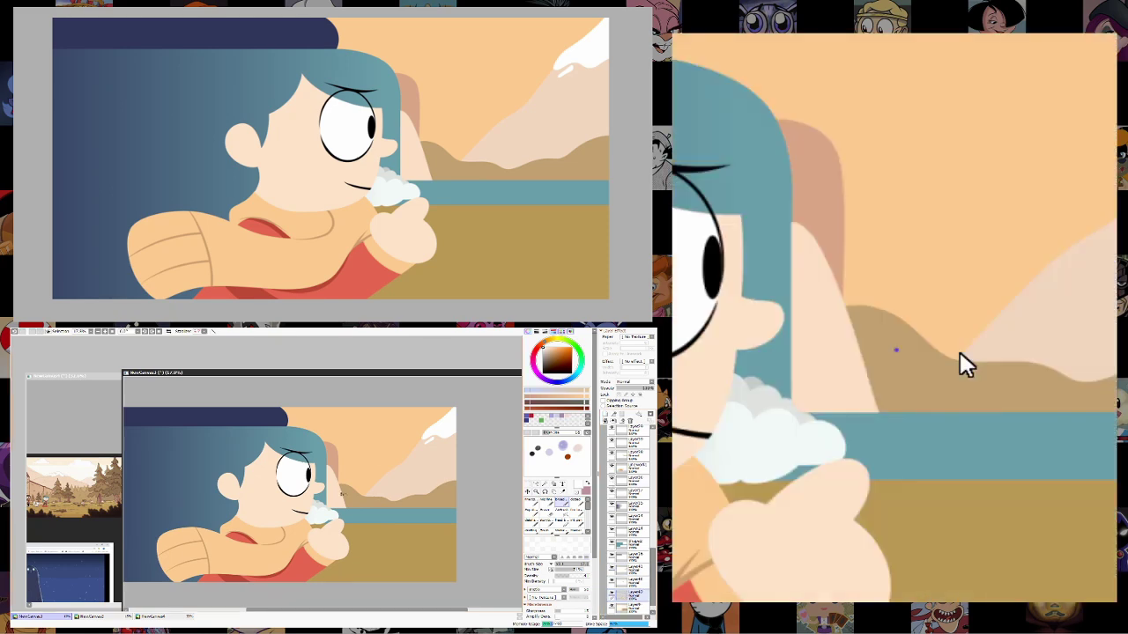
pyautogui.click(108, 461)
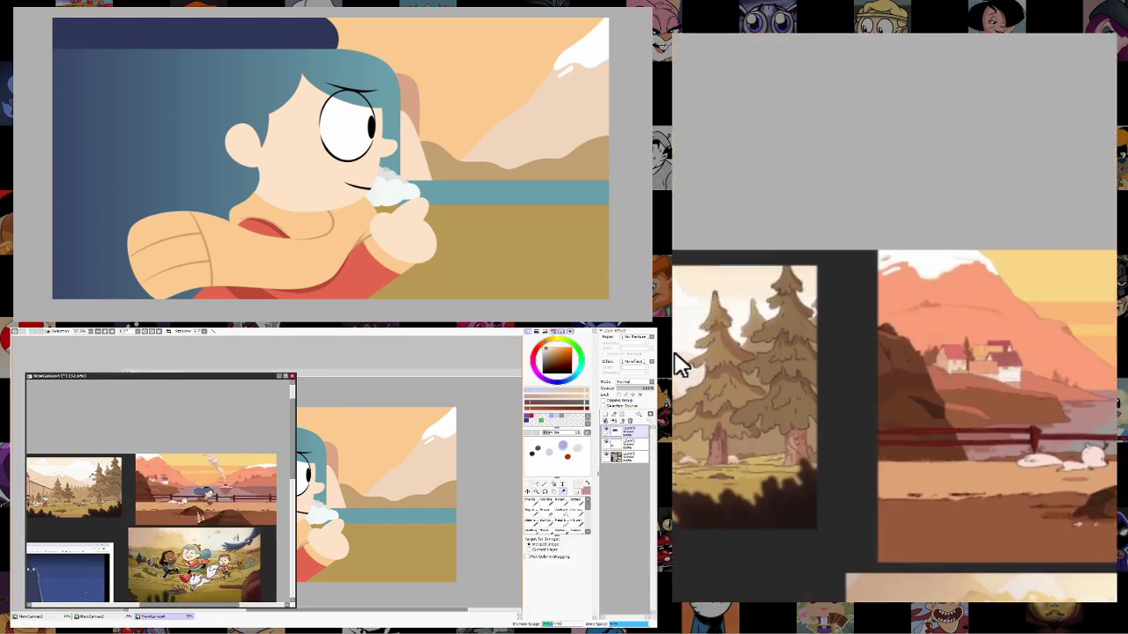
pyautogui.click(414, 376)
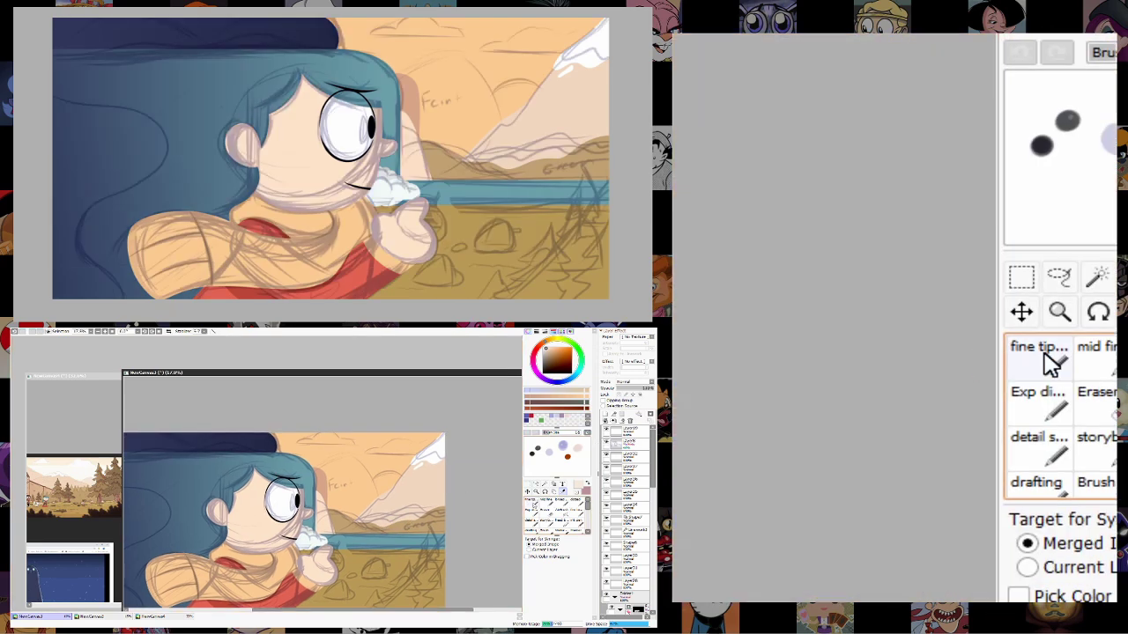
# Outline a faint mountain between the reddish cliff and the snow-capped mountain, fill it in pale cream and reduce its opacity.
pyautogui.click(533, 499)
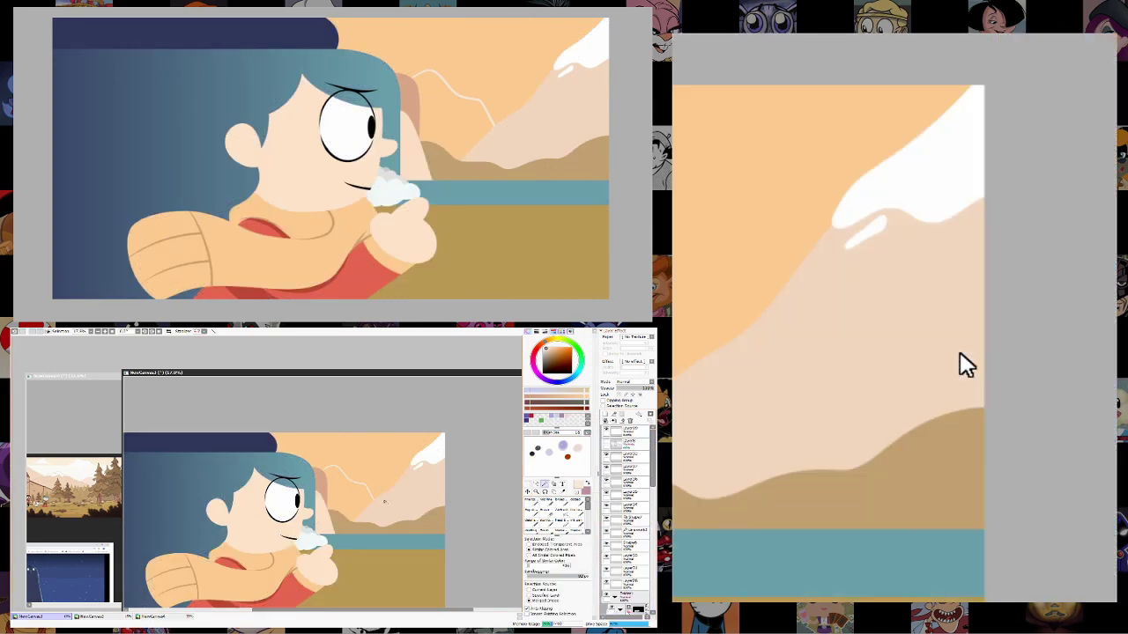
pyautogui.moveTo(356, 480); pyautogui.dragTo(414, 539)
pyautogui.press('w')
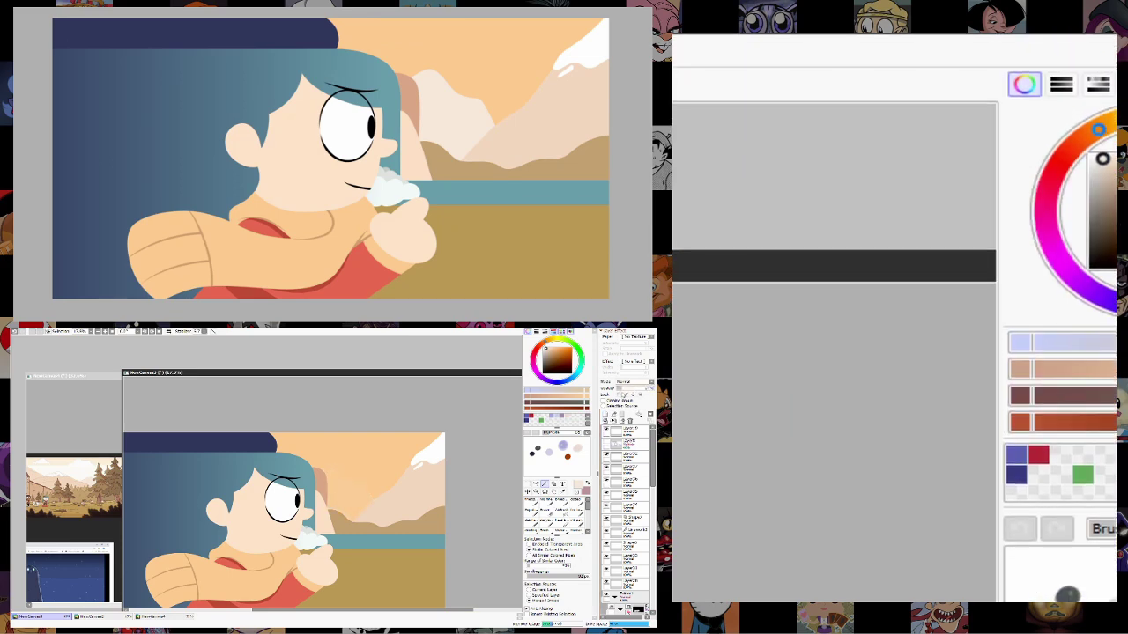
pyautogui.click(536, 484)
pyautogui.scroll(-3, 406, 494)
pyautogui.scroll(2, 406, 494)
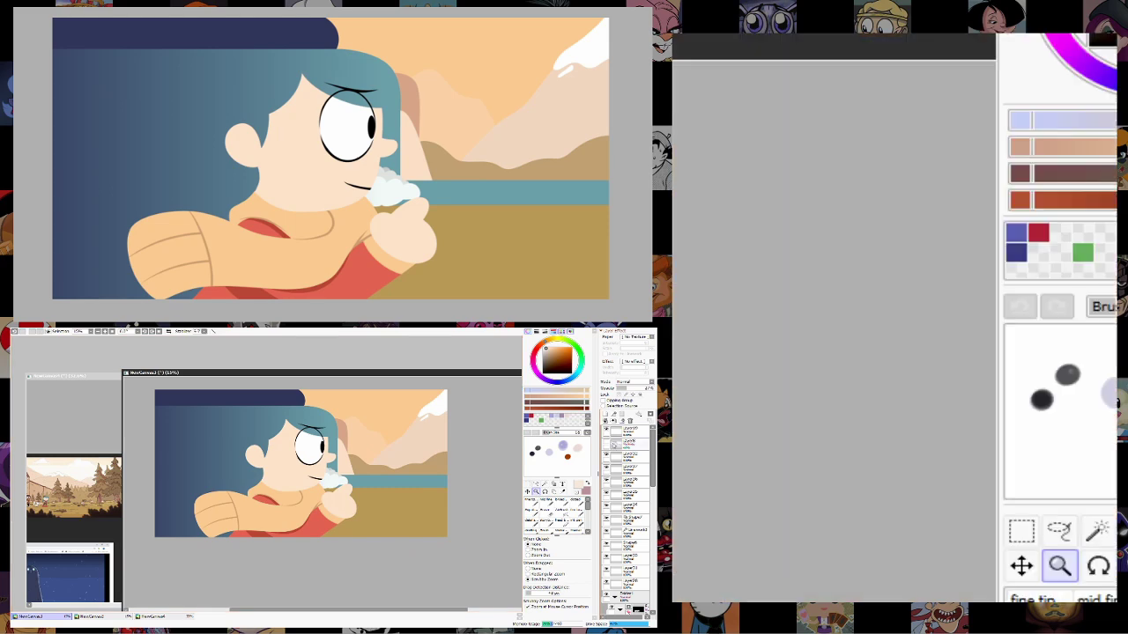
# Show the sketch and place two white rectangles in the sky over the two sketched clouds.
pyautogui.click(608, 467)
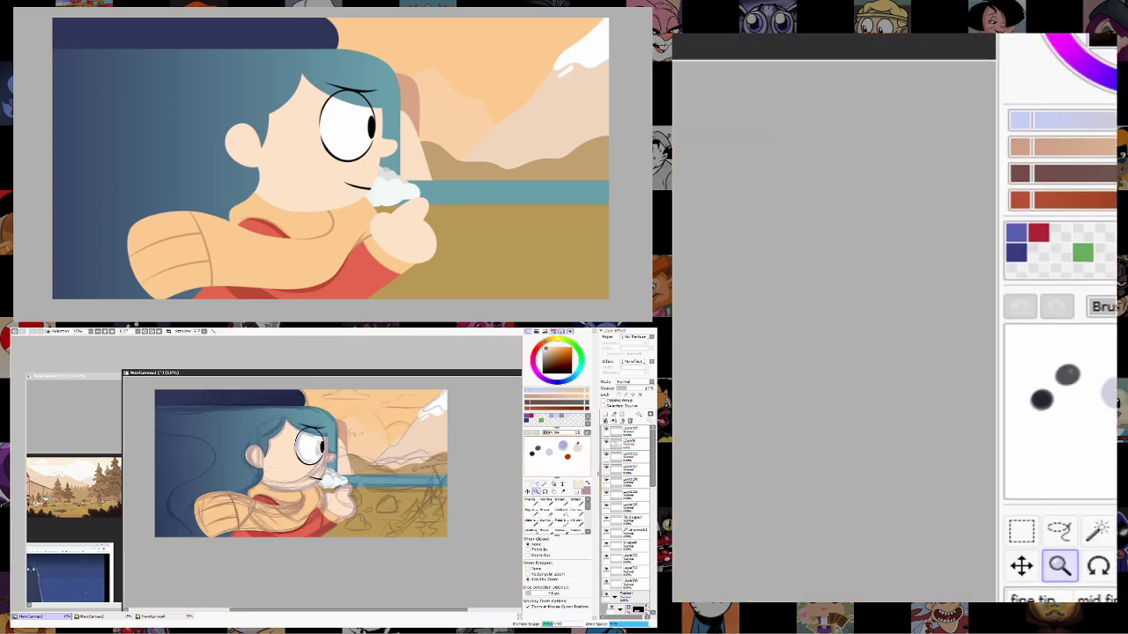
pyautogui.moveTo(283, 466); pyautogui.dragTo(326, 520)
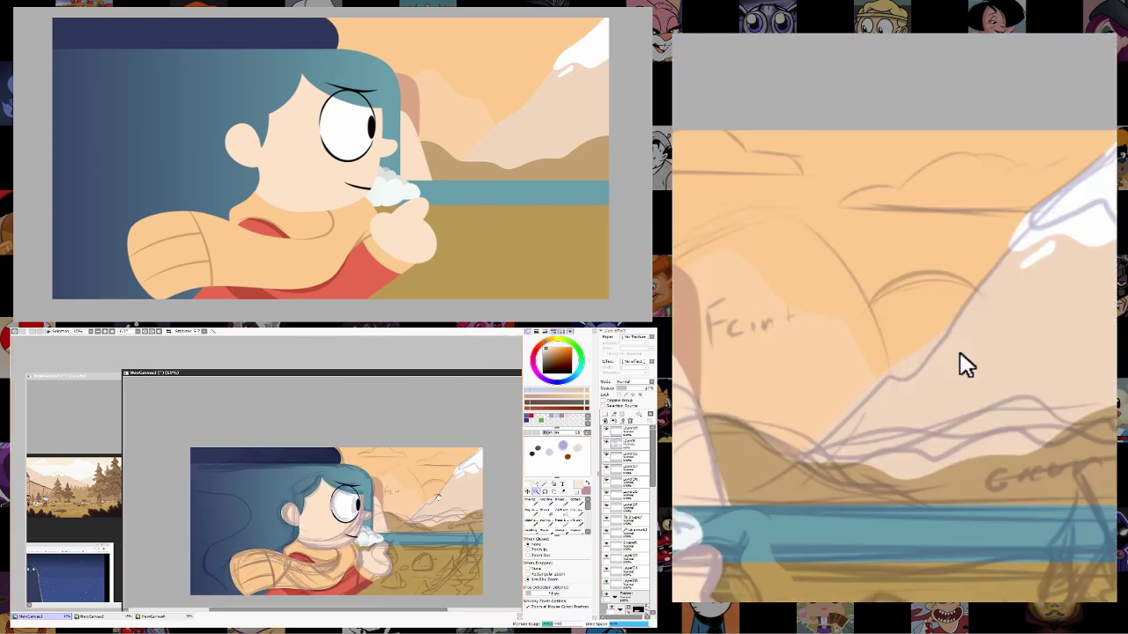
pyautogui.scroll(2, 437, 499)
pyautogui.click(535, 501)
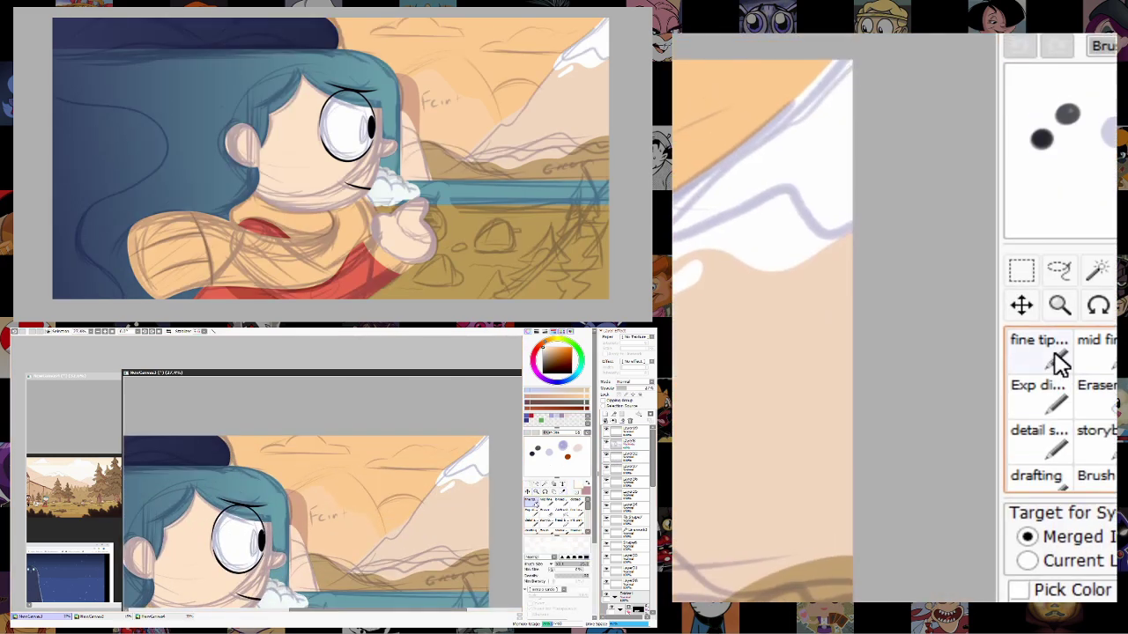
pyautogui.moveTo(374, 470); pyautogui.dragTo(298, 449)
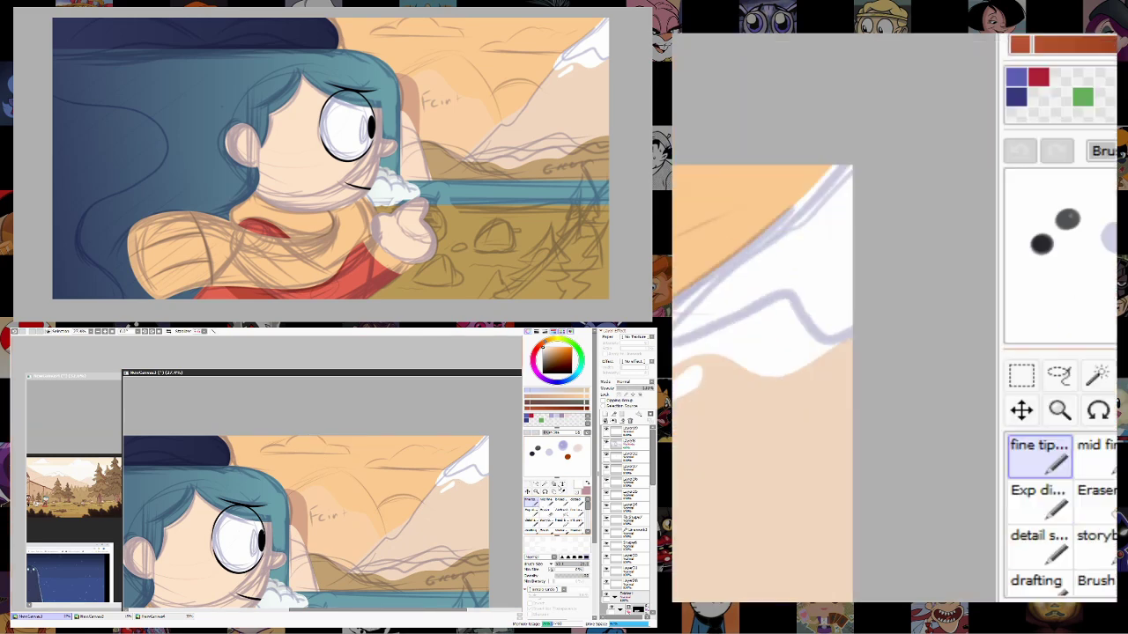
pyautogui.click(538, 491)
pyautogui.scroll(3, 476, 510)
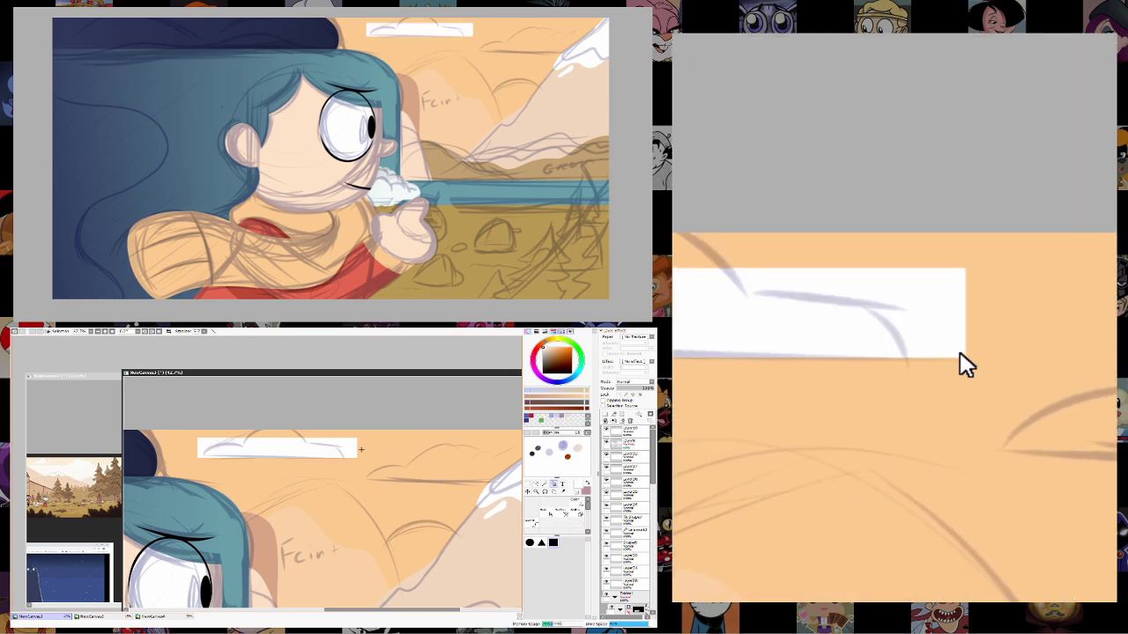
pyautogui.moveTo(353, 462); pyautogui.dragTo(493, 487)
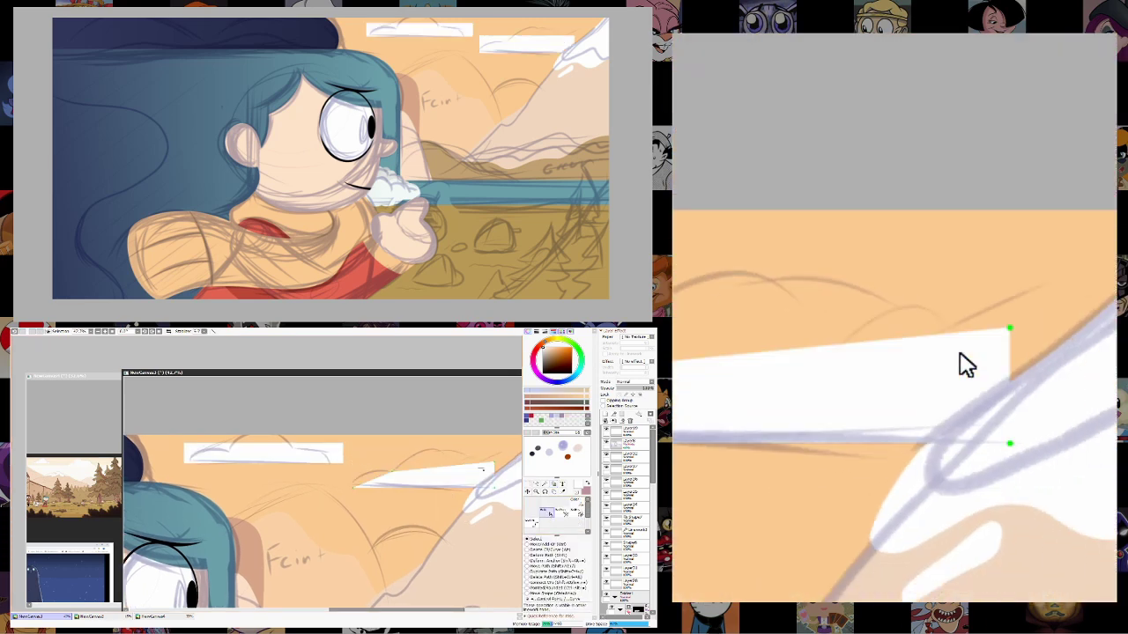
# Reshape the white rectangle beside the snowcap into a flat-bottomed cloud with curved bumps, following the sketch.
pyautogui.click(352, 486)
pyautogui.click(362, 476)
pyautogui.click(377, 476)
pyautogui.click(388, 476)
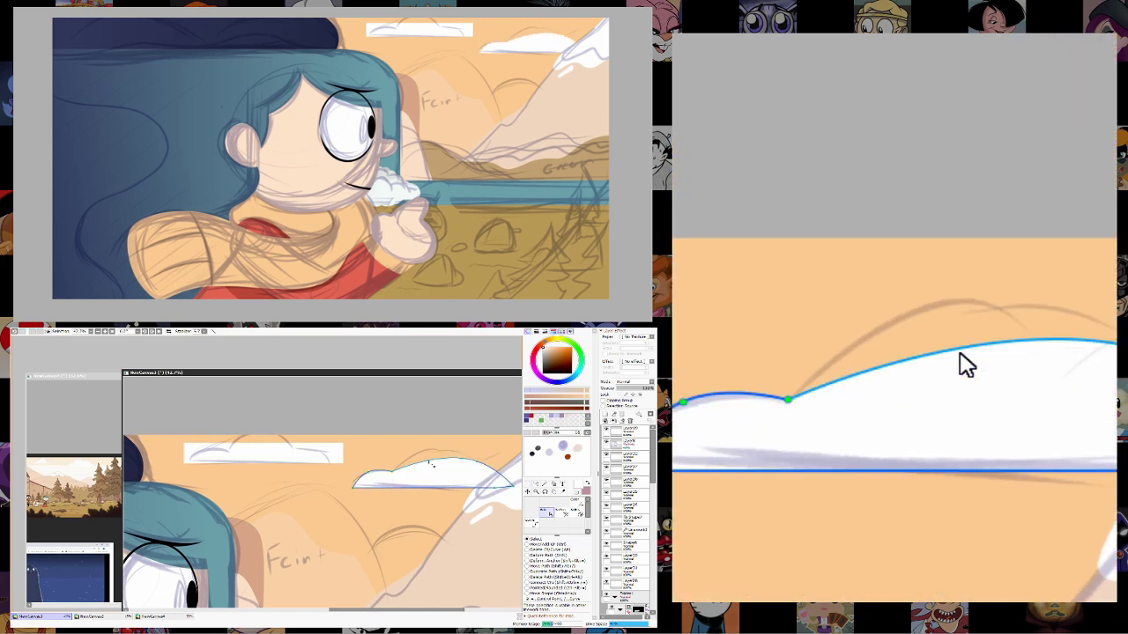
pyautogui.doubleClick(392, 469)
pyautogui.click(458, 464)
pyautogui.doubleClick(508, 462)
pyautogui.click(494, 458)
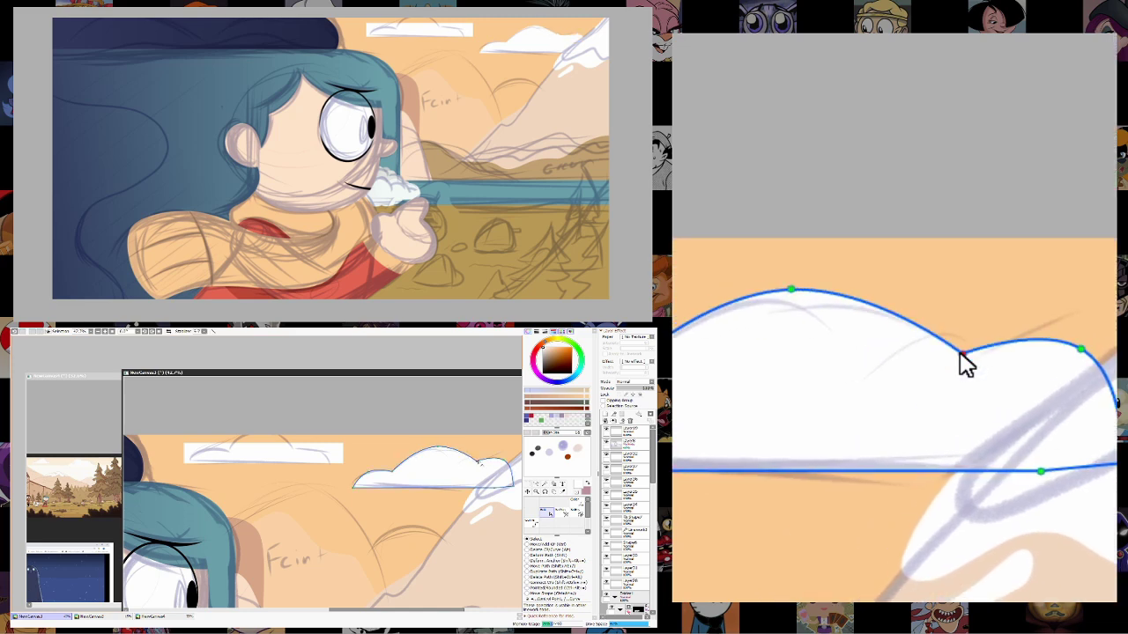
# Refine the central peak, smaller bumps and pointed tip of the cloud beside the snowcap by adjusting its anchor points.
pyautogui.doubleClick(475, 453)
pyautogui.click(400, 472)
pyautogui.click(442, 452)
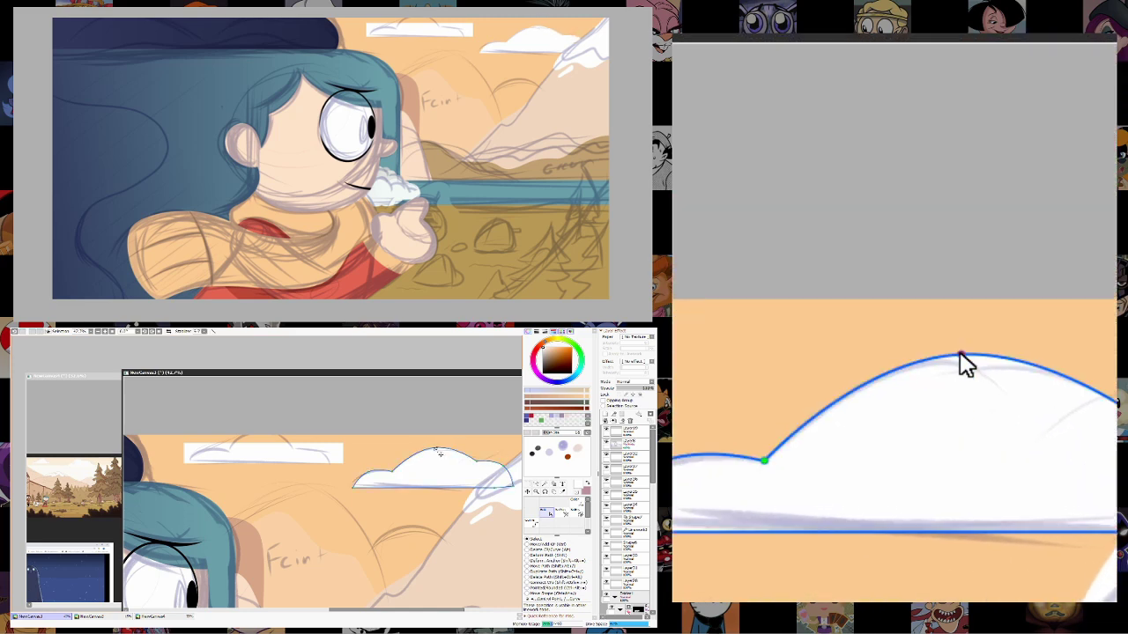
pyautogui.click(365, 472)
pyautogui.click(351, 486)
pyautogui.hscroll(3, 350, 485)
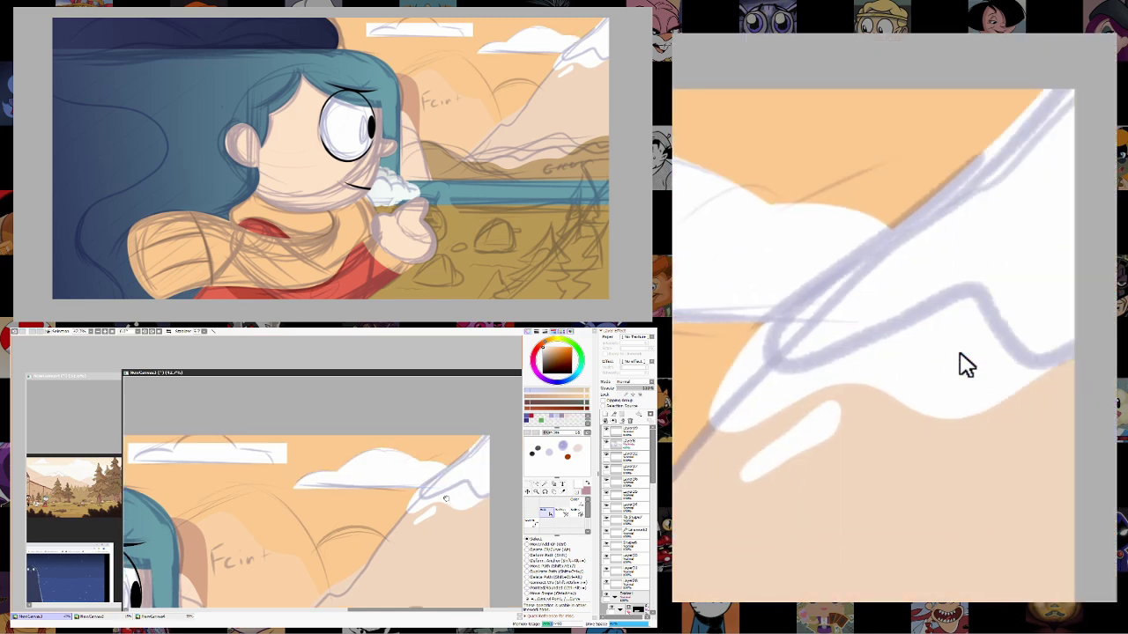
pyautogui.click(424, 459)
pyautogui.doubleClick(424, 459)
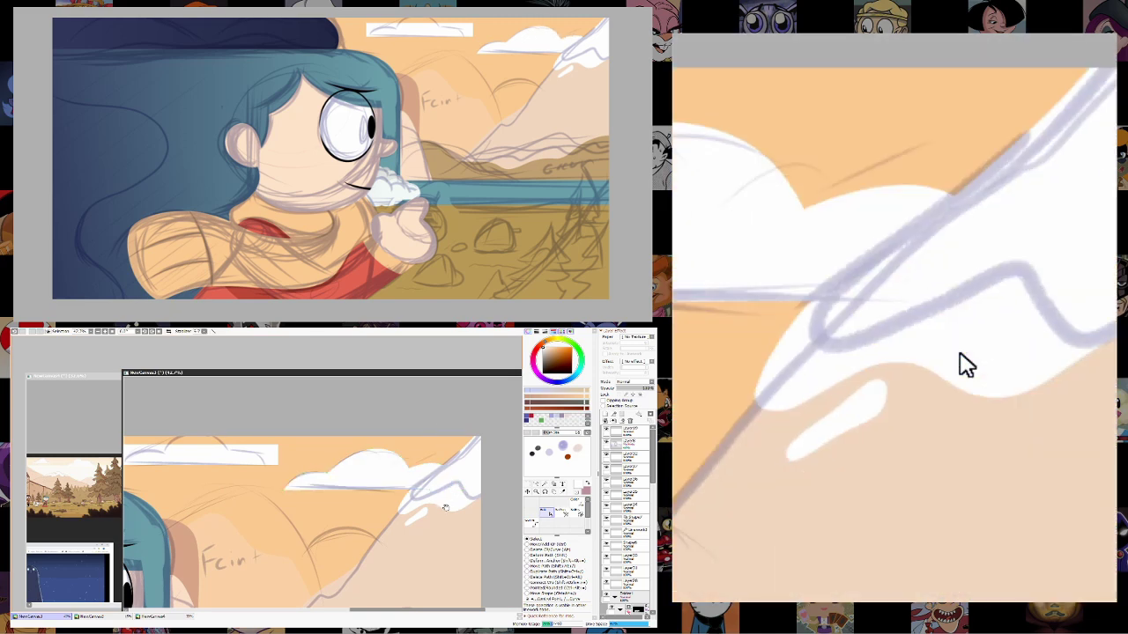
# Reshape the other white rectangle, near the dark blue hat, into a flat-bottomed cloud with rounded bumps.
pyautogui.scroll(-2, 395, 455)
pyautogui.click(535, 491)
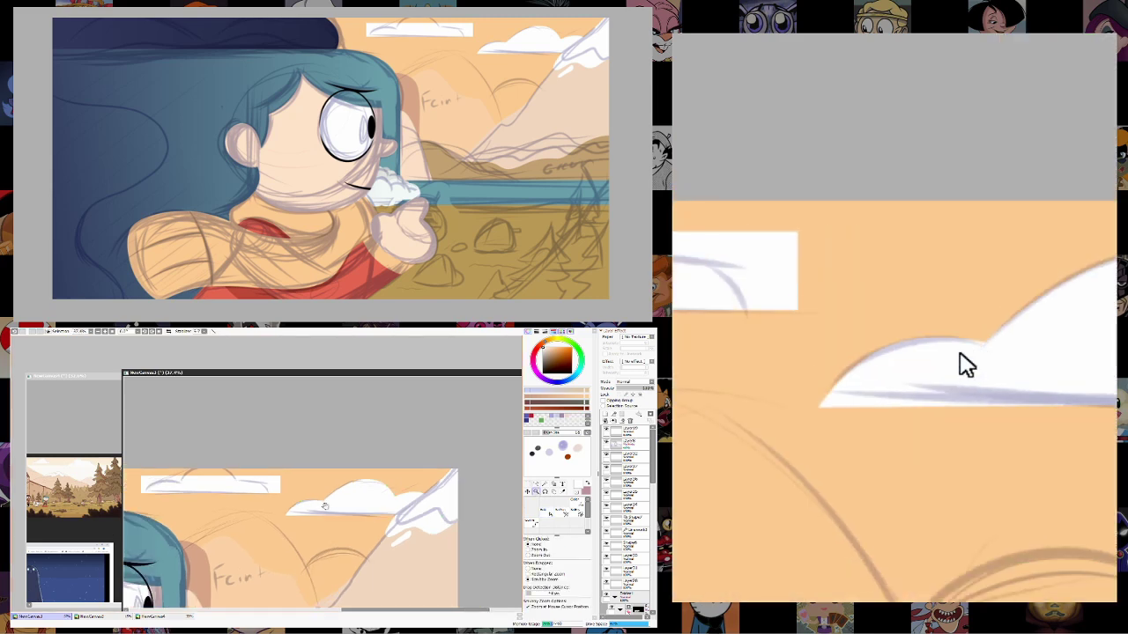
pyautogui.moveTo(322, 503); pyautogui.dragTo(432, 508)
pyautogui.click(543, 509)
pyautogui.click(319, 491)
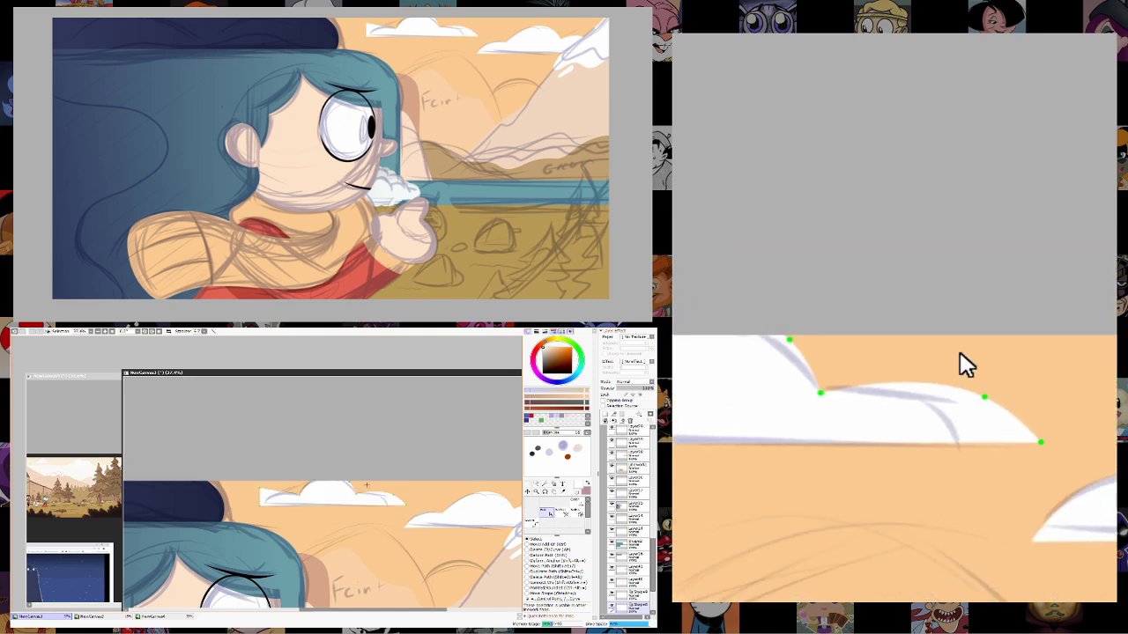
pyautogui.scroll(-5, 276, 499)
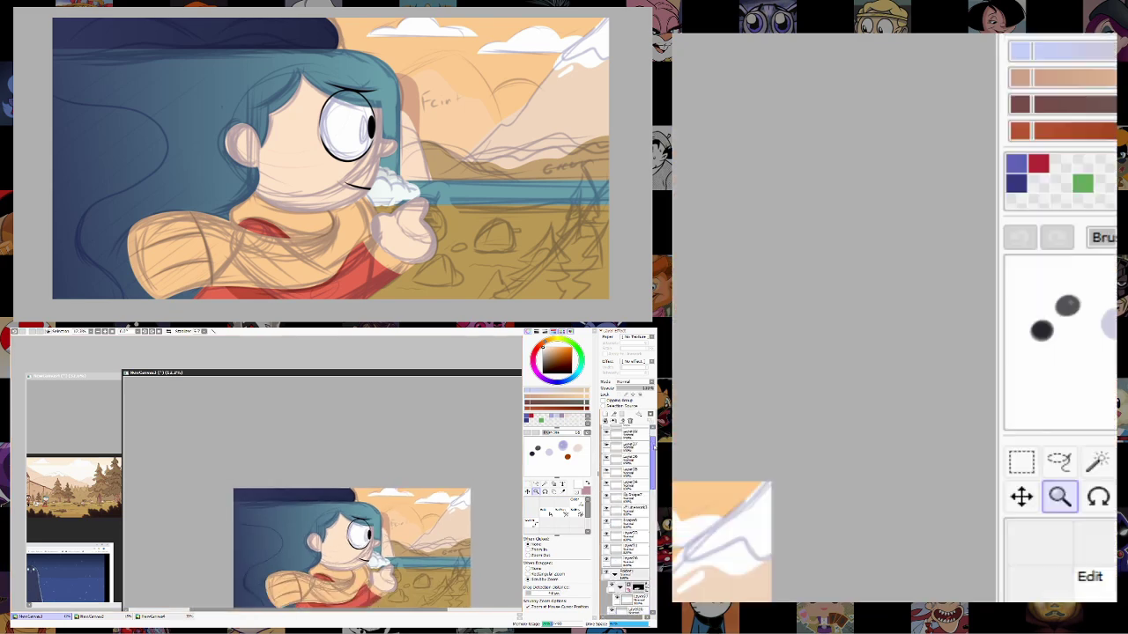
# Hide the sketch and draw a thin tapered greyish line along the snowcap's edge where it overlaps the white cloud.
pyautogui.scroll(-3, 407, 515)
pyautogui.scroll(8, 406, 515)
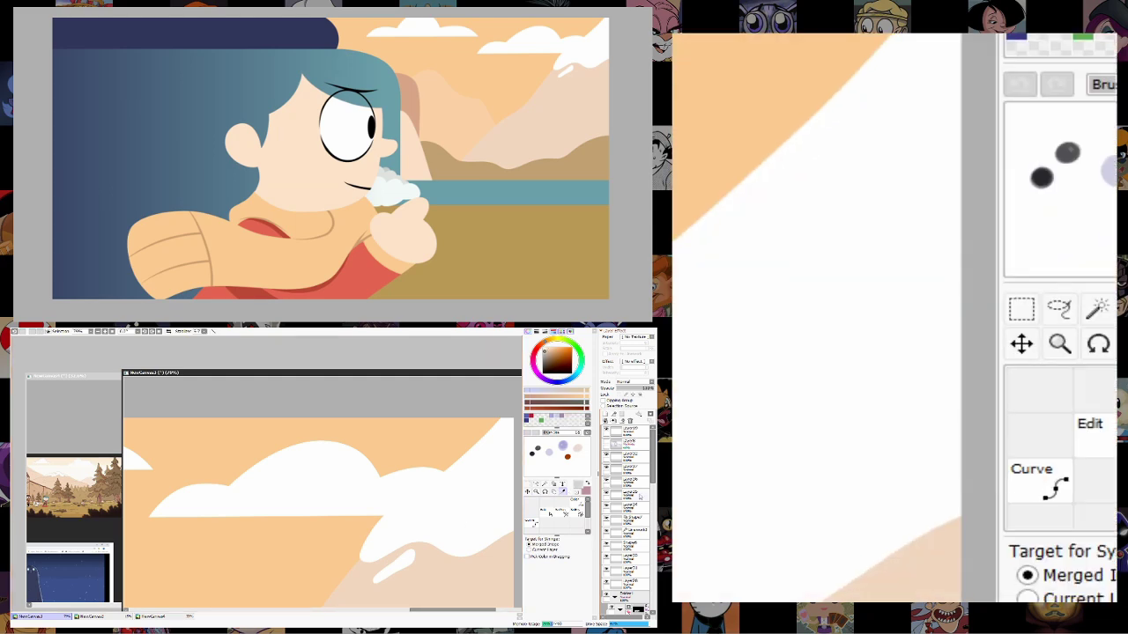
pyautogui.click(606, 443)
pyautogui.click(606, 455)
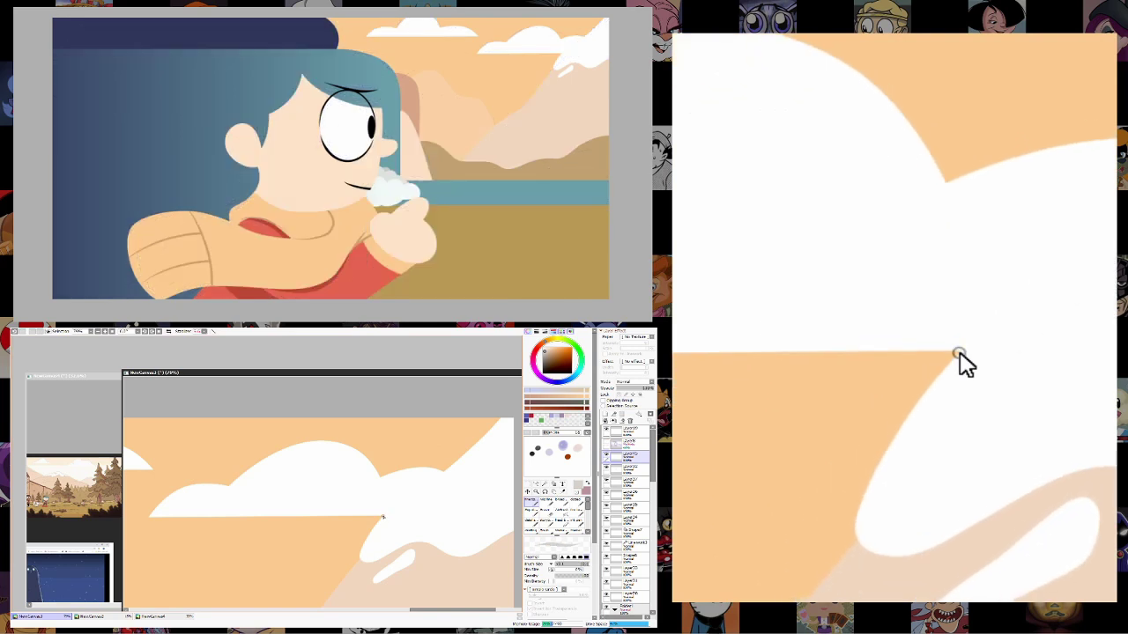
pyautogui.moveTo(382, 517); pyautogui.dragTo(443, 474)
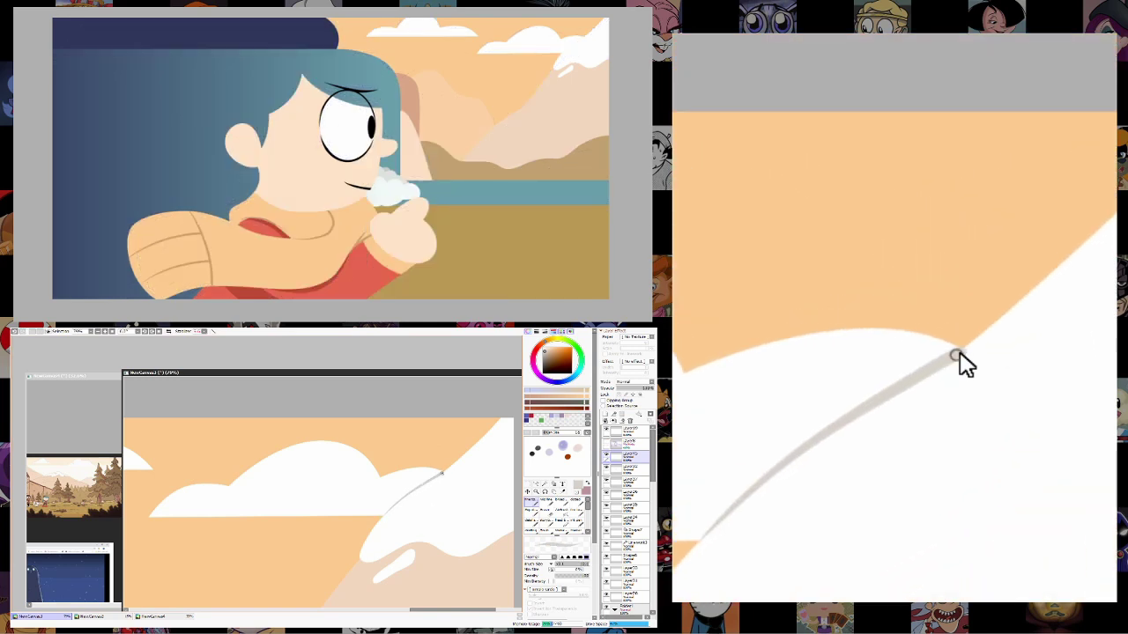
pyautogui.scroll(-3, 442, 474)
pyautogui.scroll(4, 423, 471)
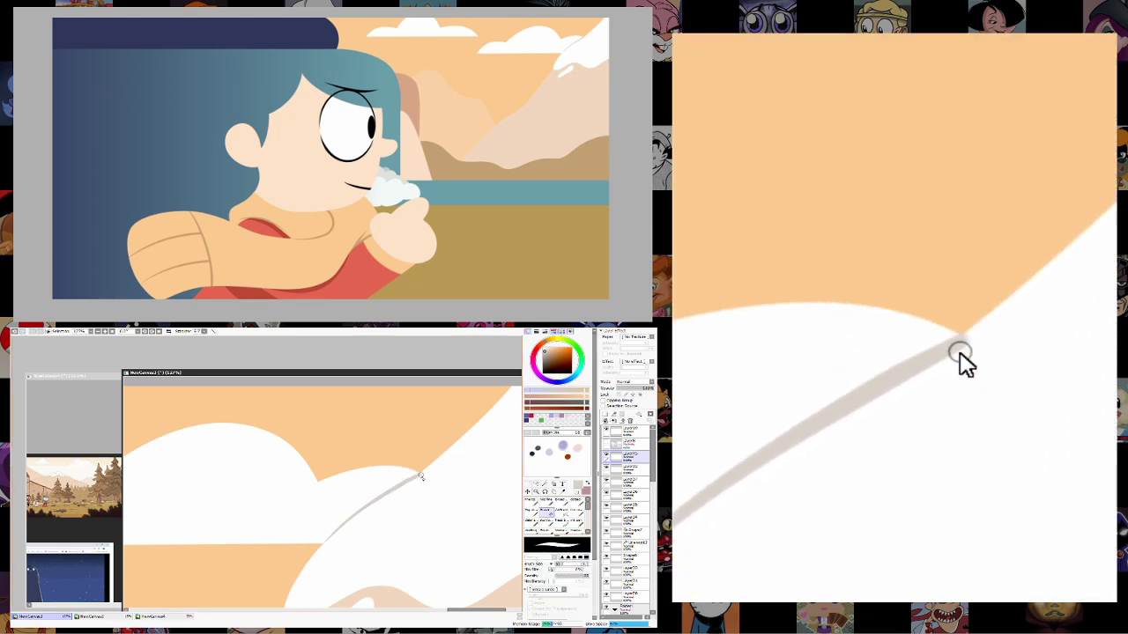
pyautogui.click(536, 491)
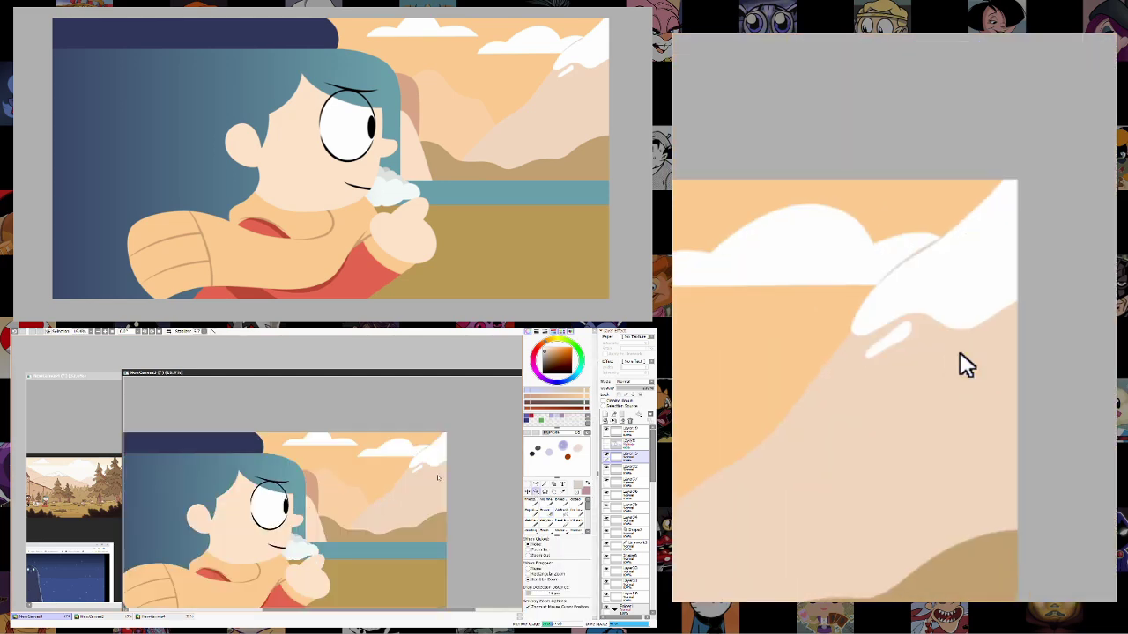
# Select the faint mountain's area, brush a lighter cream highlight along its ridge and clear the selection.
pyautogui.scroll(3, 434, 482)
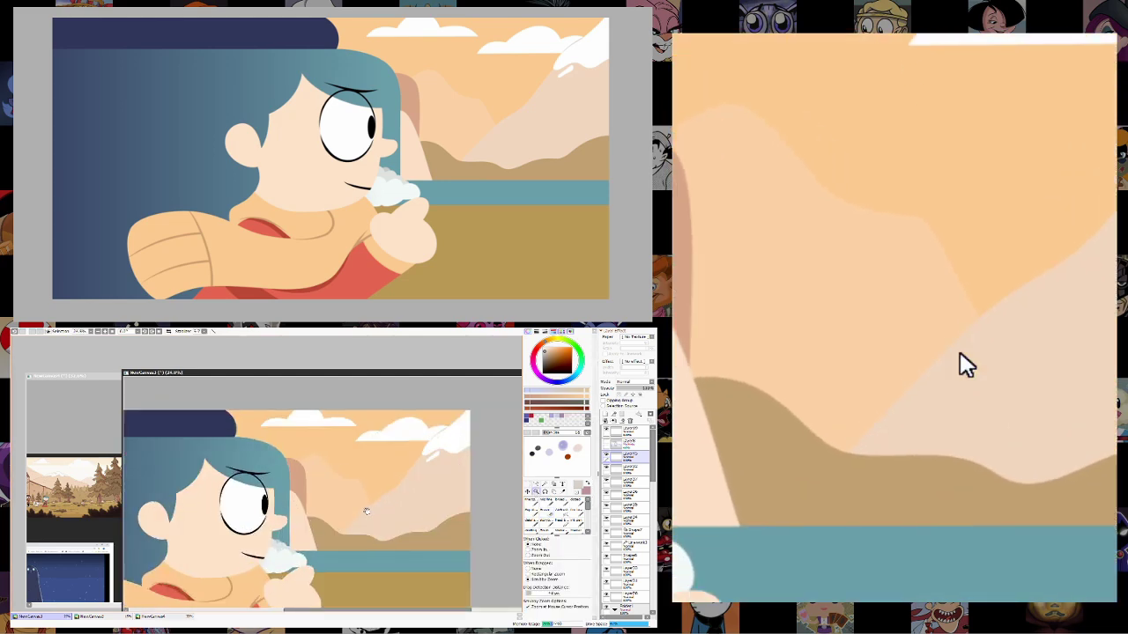
pyautogui.click(357, 515)
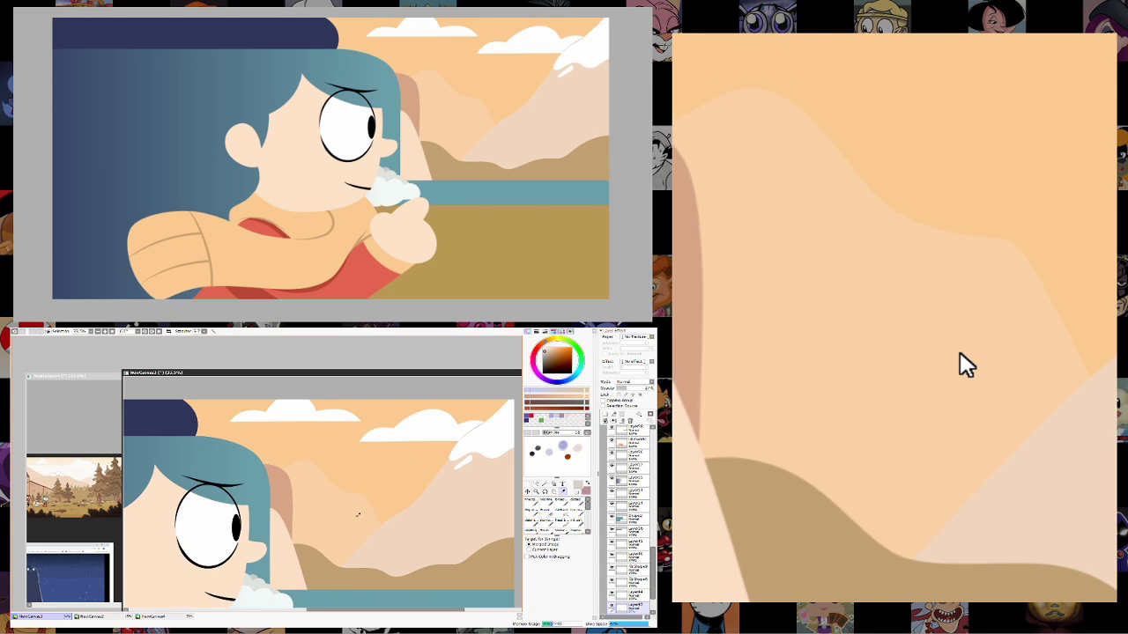
pyautogui.click(530, 500)
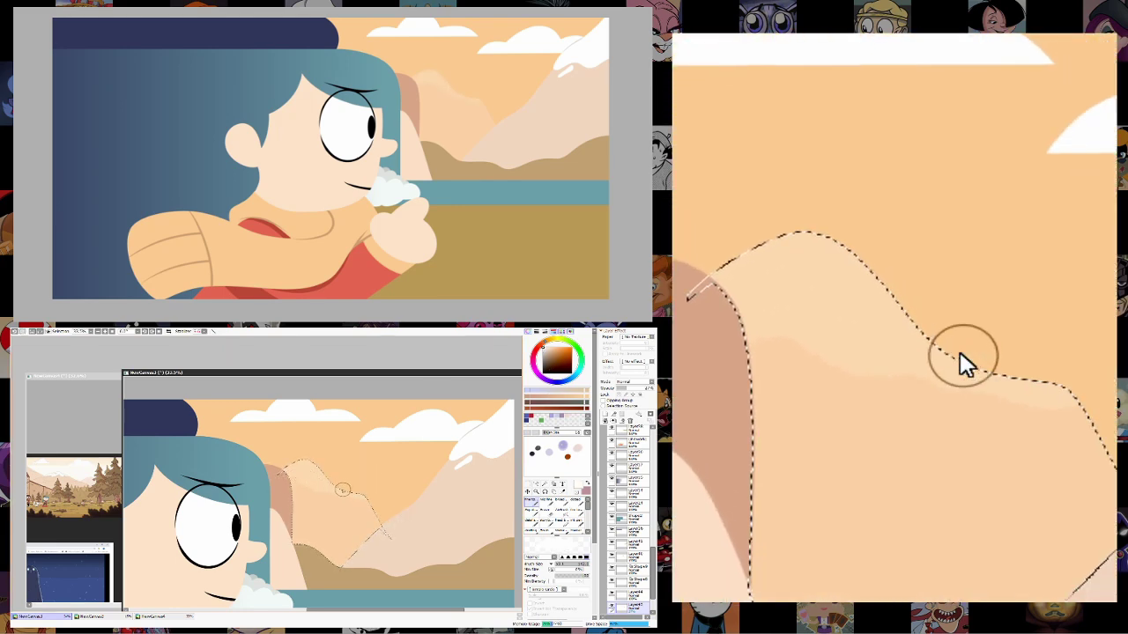
pyautogui.click(545, 485)
pyautogui.click(391, 487)
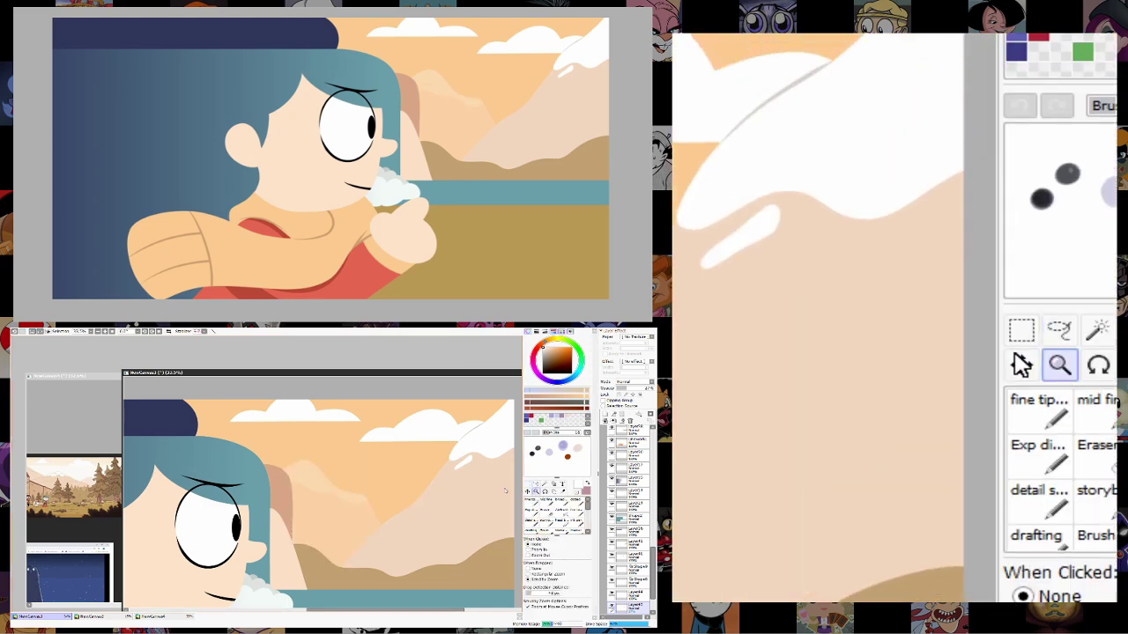
pyautogui.scroll(-2, 424, 512)
pyautogui.scroll(1, 423, 511)
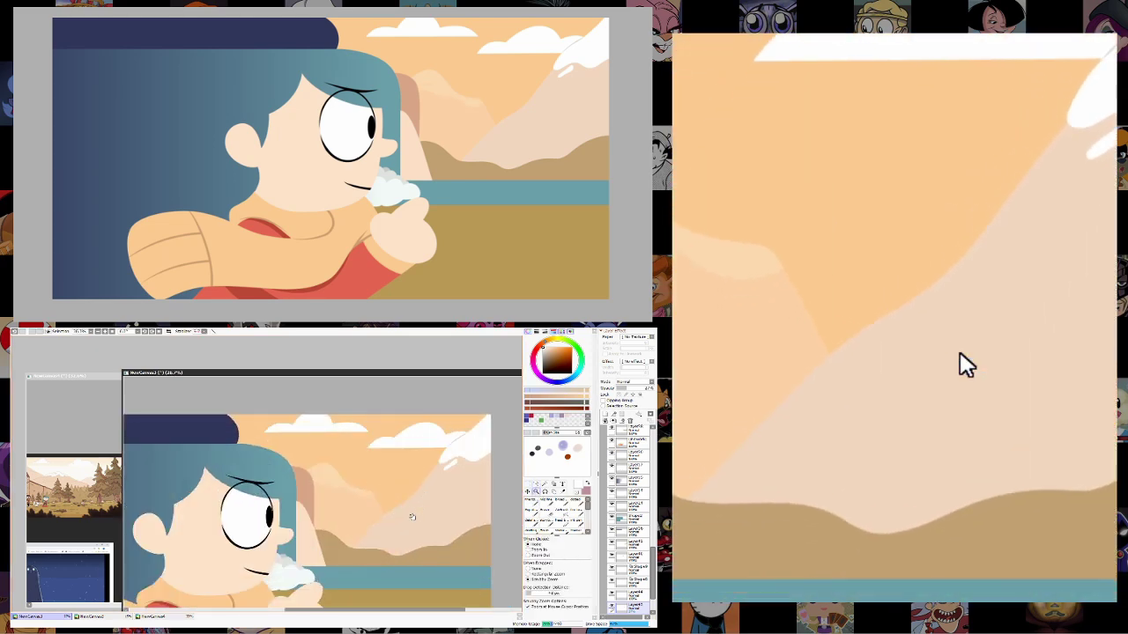
# Pick an orange from the reference collage and draw a rectangle in it on a new layer behind the snow-capped mountain's slope.
pyautogui.scroll(-2, 415, 517)
pyautogui.click(119, 376)
pyautogui.scroll(-2, 279, 502)
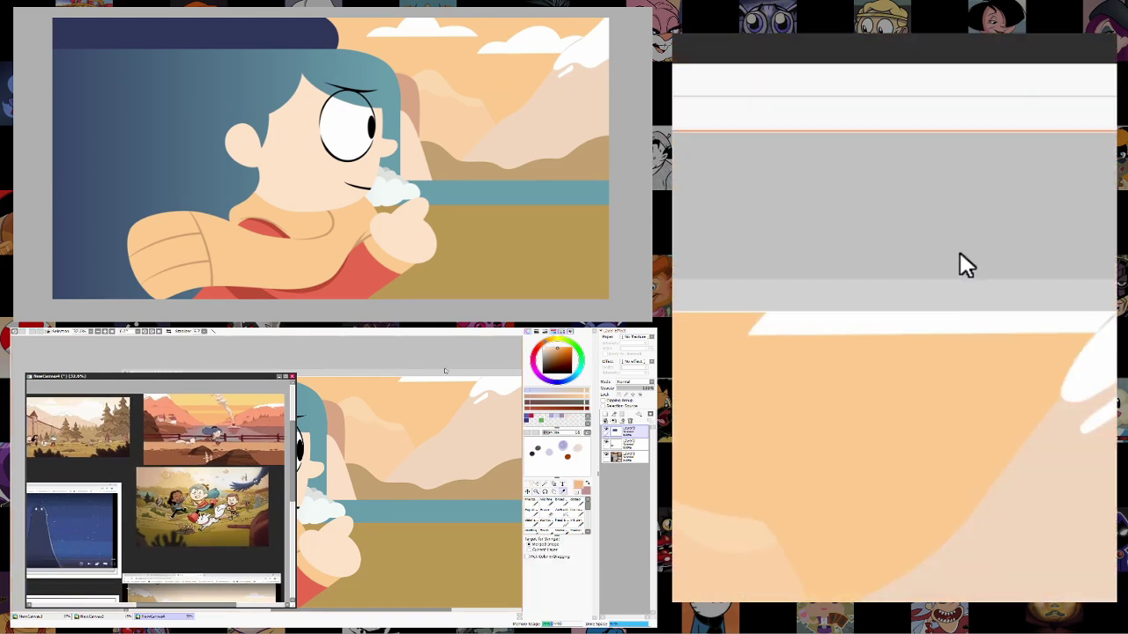
pyautogui.click(445, 371)
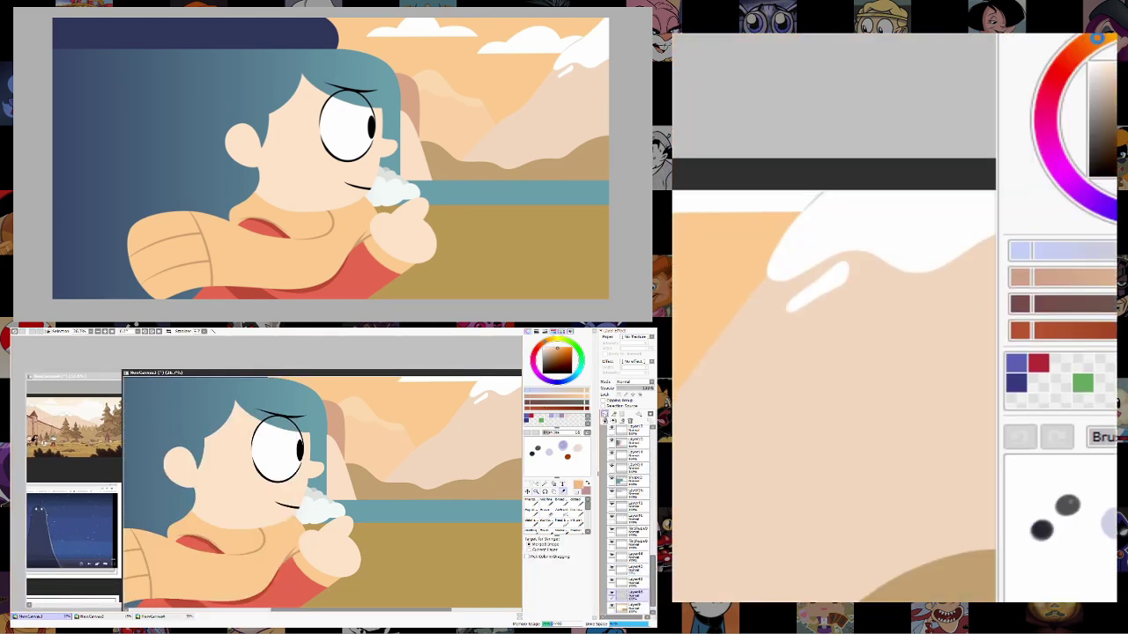
pyautogui.moveTo(501, 402); pyautogui.dragTo(455, 424)
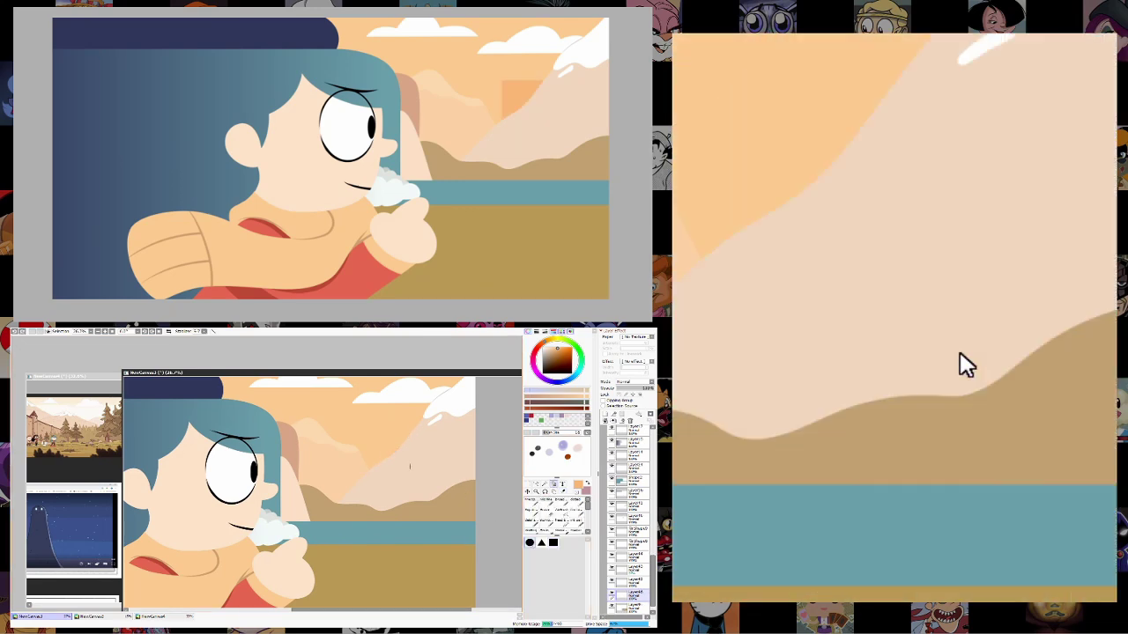
# Reshape the orange rectangle into a round sun partly hidden behind the snow-capped mountain's slope.
pyautogui.press('ctrl')
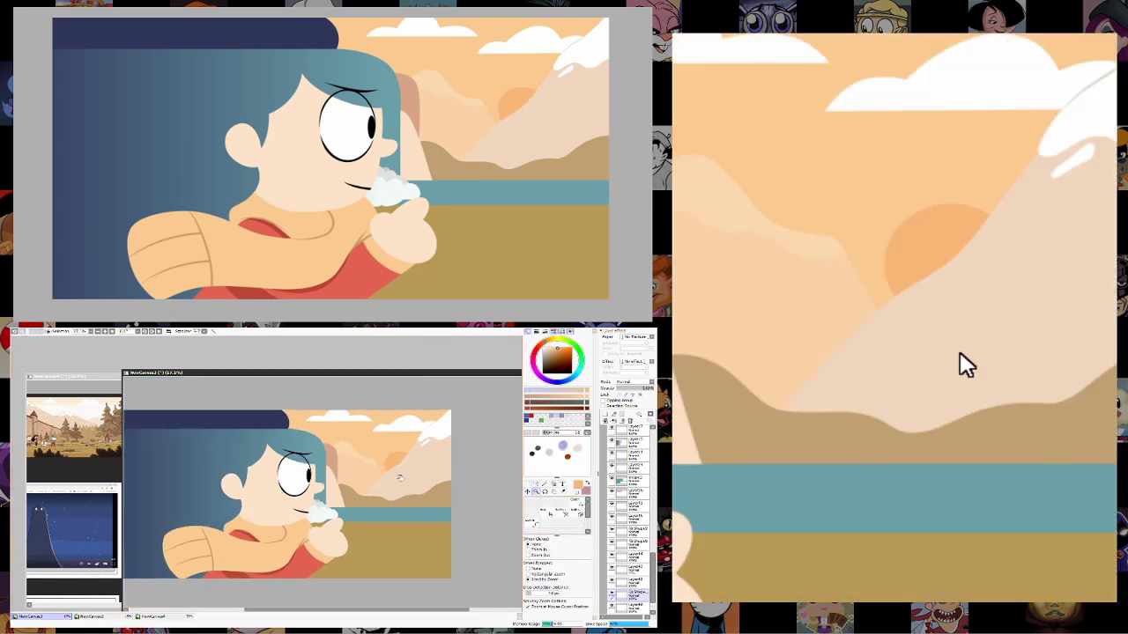
pyautogui.keyDown('ctrl'); pyautogui.keyDown('alt'); pyautogui.click(392, 556); pyautogui.keyUp('alt'); pyautogui.keyUp('ctrl')
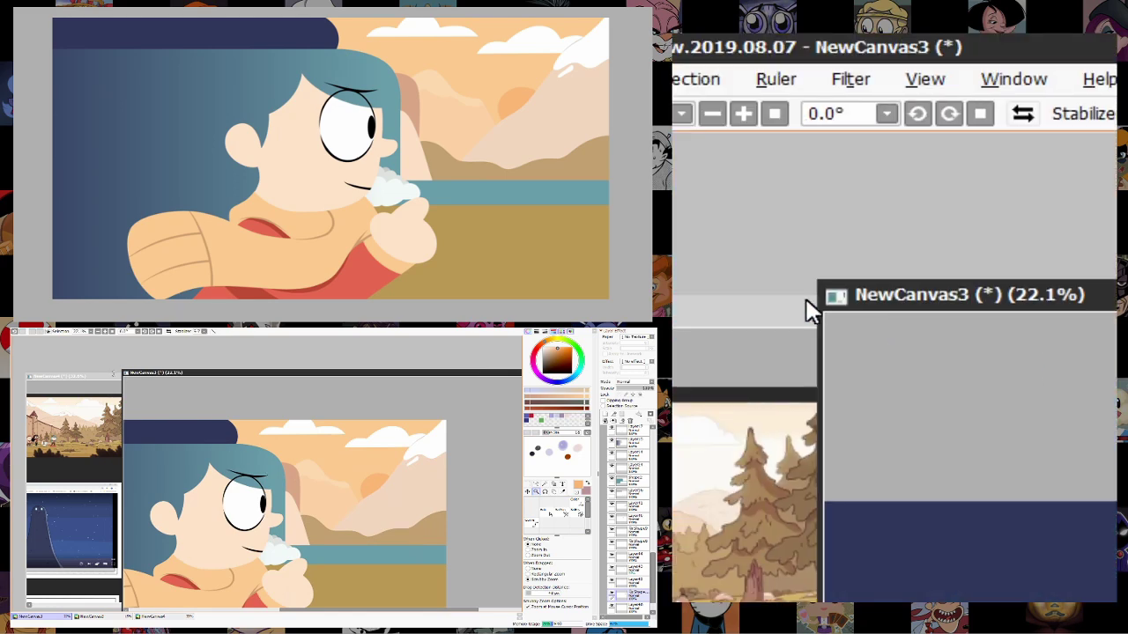
# Pick a muted red from the reference collage, fill a horizontal band with it along the sky's upper edge behind the clouds, and clear the selection.
pyautogui.click(122, 379)
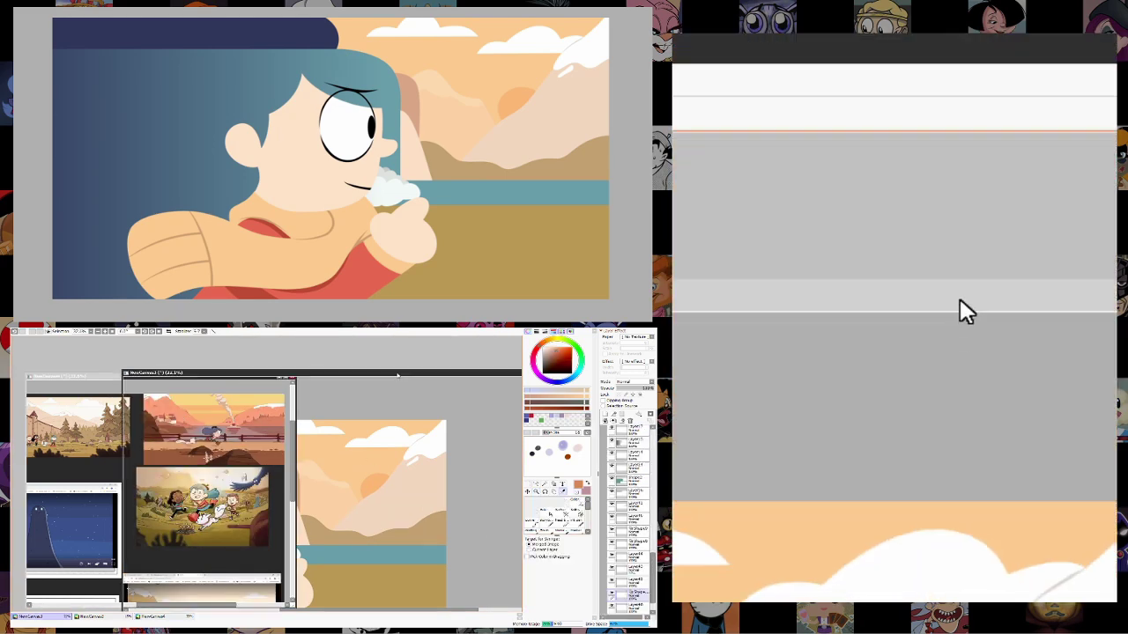
pyautogui.click(405, 374)
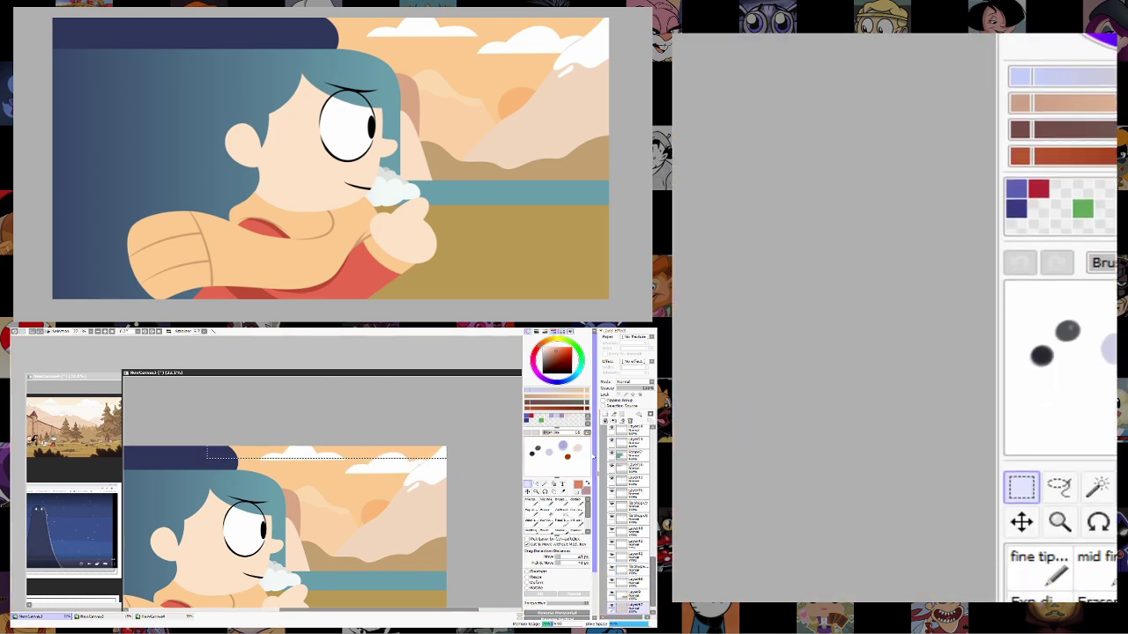
pyautogui.hotkey('ctrl', 'd')
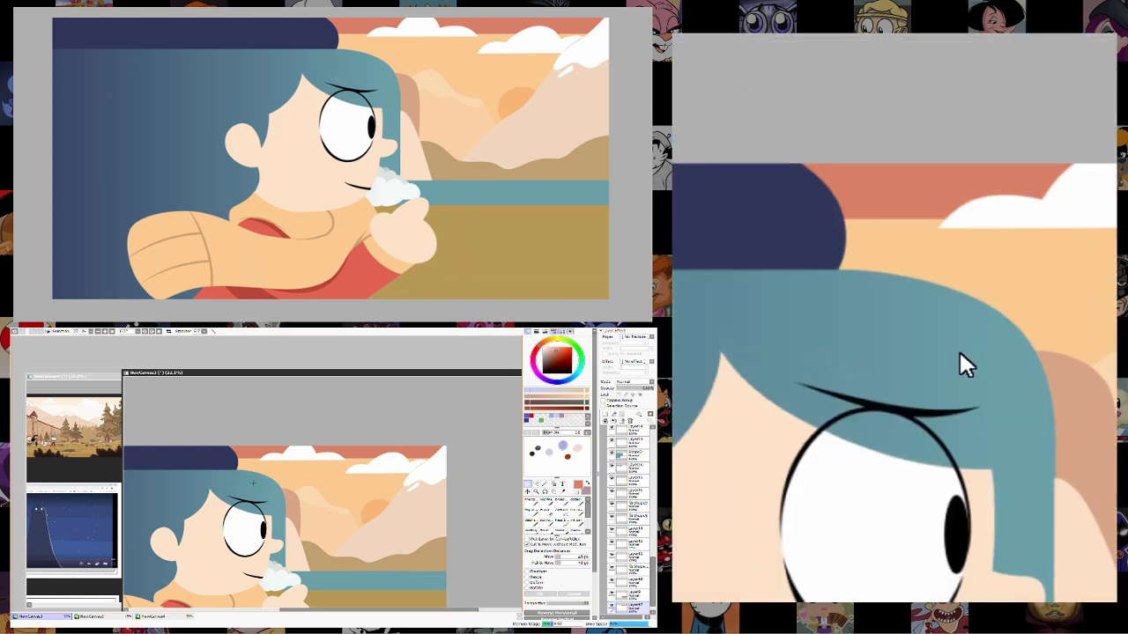
# Select a thin horizontal strip of sky below the red band and pick a pale cream from the reference collage.
pyautogui.moveTo(286, 485); pyautogui.dragTo(406, 525)
pyautogui.hotkey('ctrl', 'd')
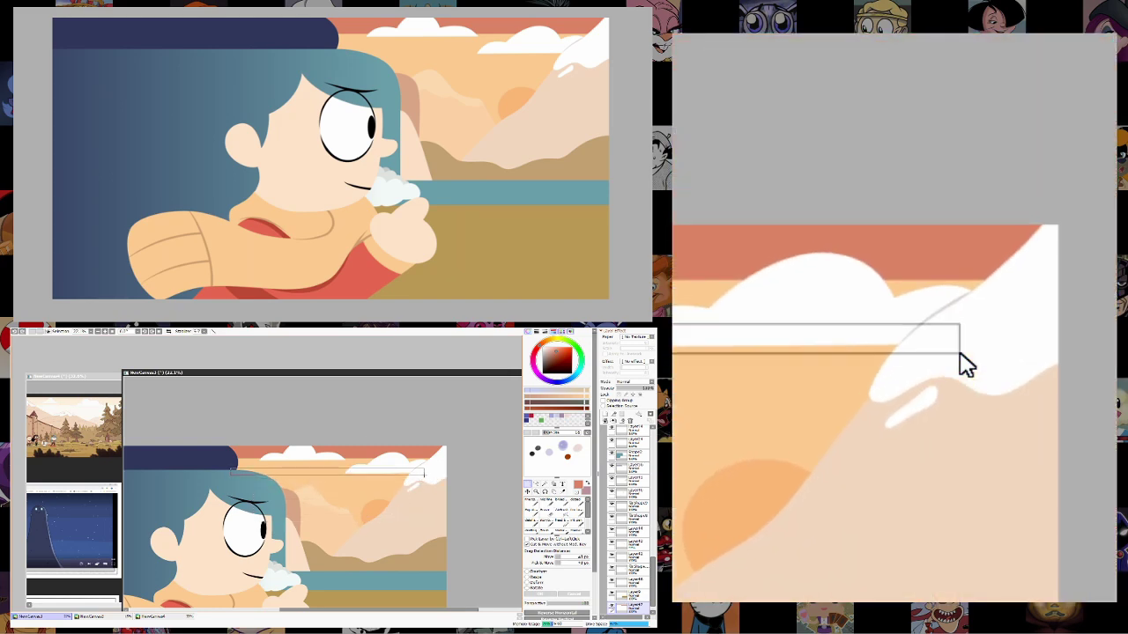
pyautogui.press('Return')
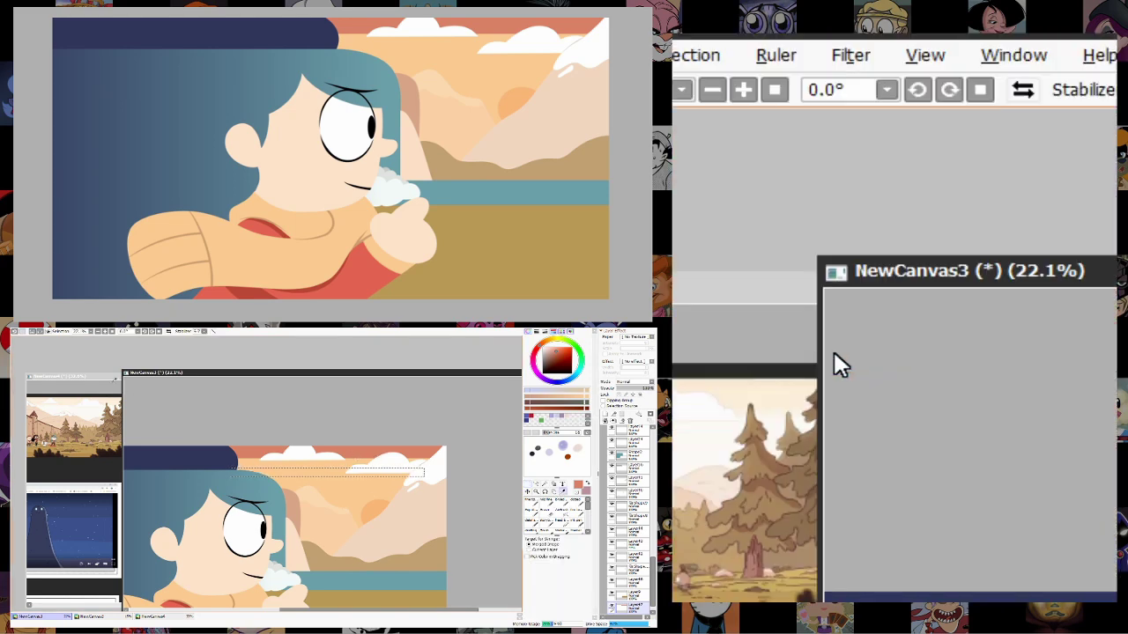
pyautogui.click(119, 407)
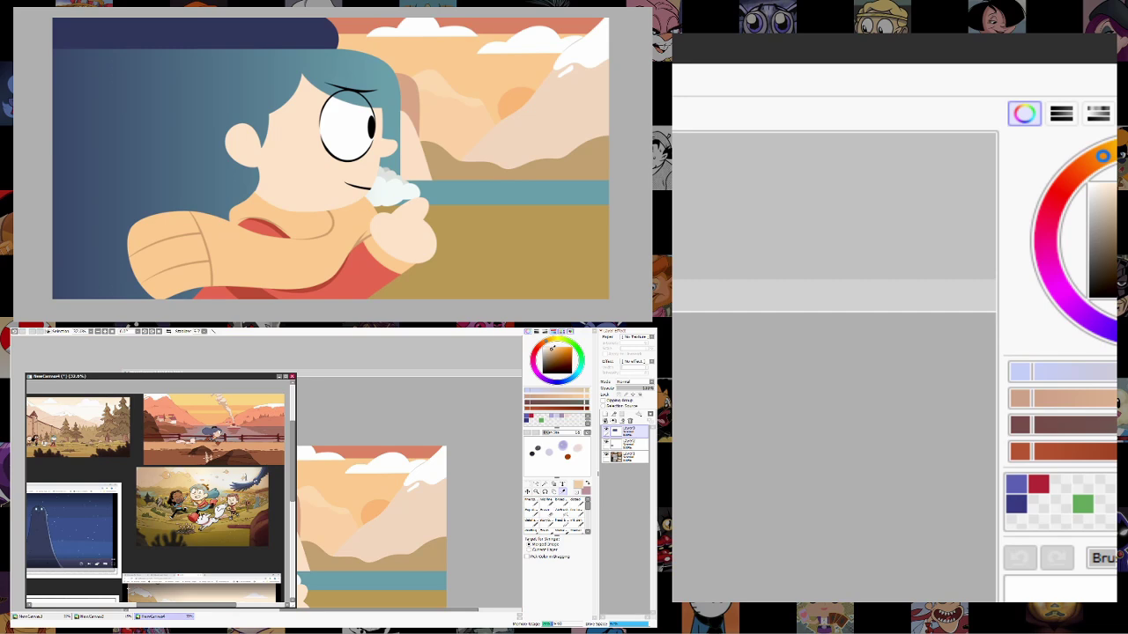
pyautogui.click(529, 491)
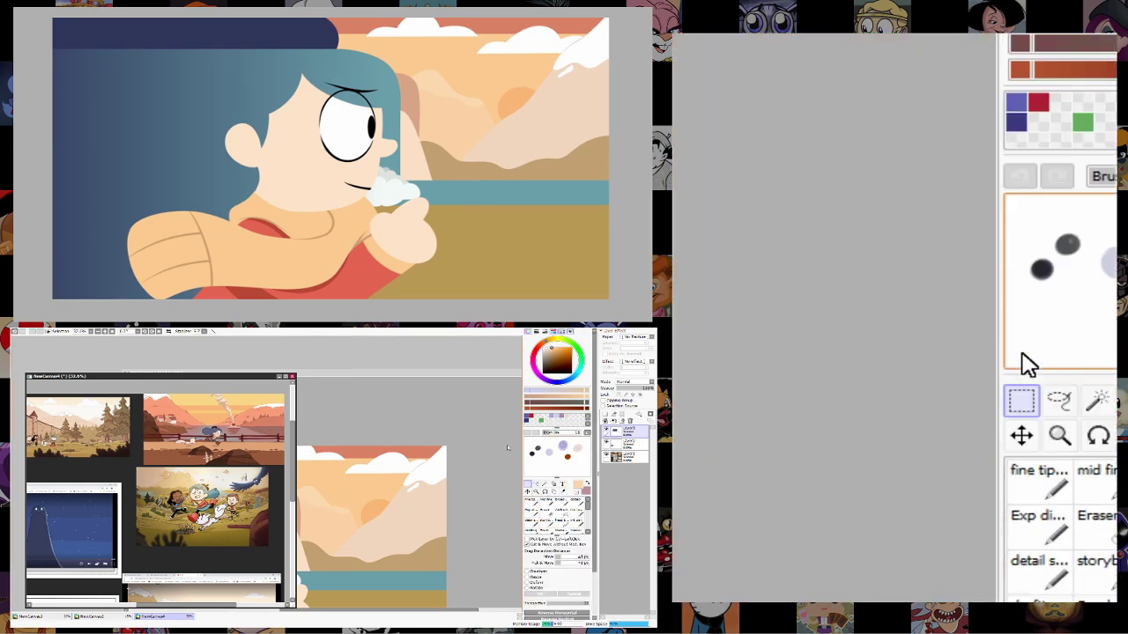
# Mark out a rectangular area of the low sky between the mountains and undo the latest changes.
pyautogui.click(460, 443)
pyautogui.click(529, 484)
pyautogui.moveTo(303, 493); pyautogui.dragTo(387, 513)
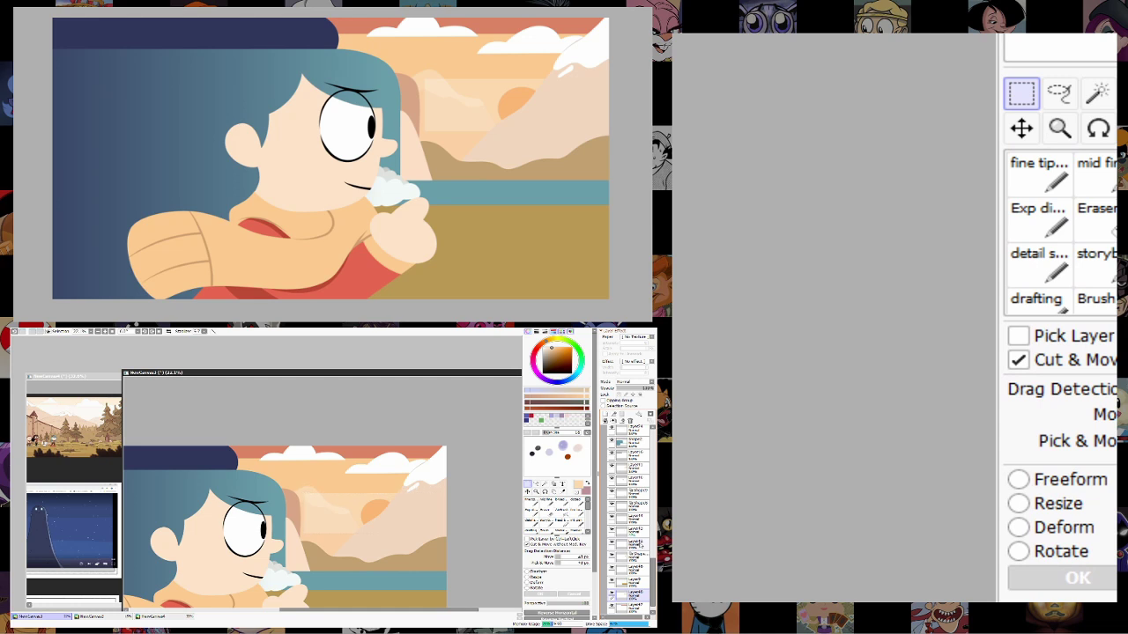
pyautogui.hotkey('ctrl', 'z')
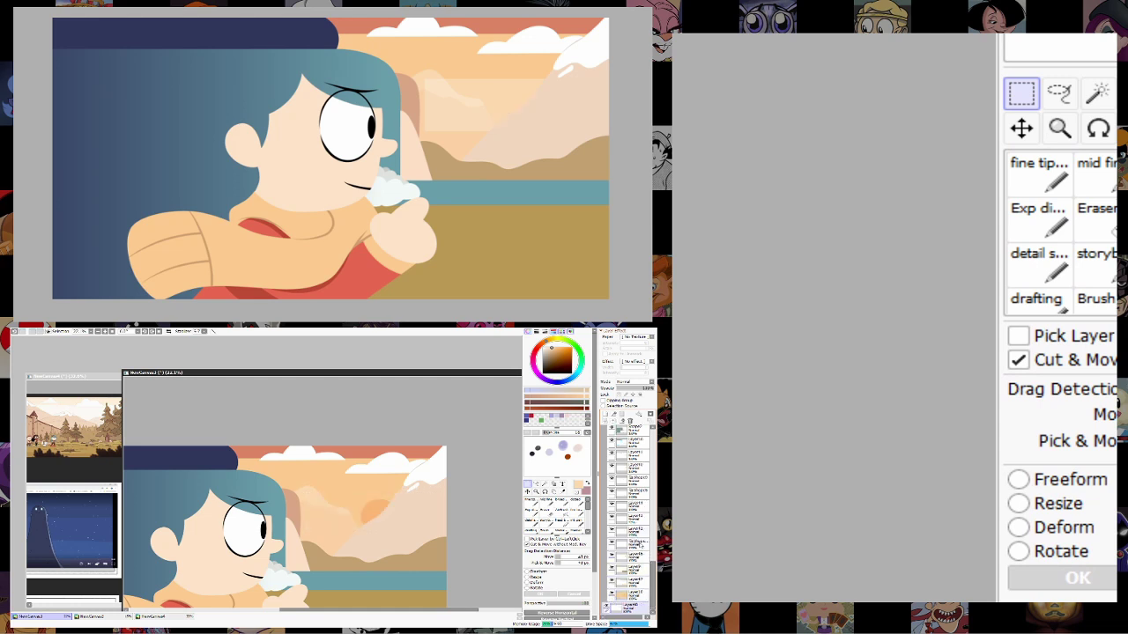
pyautogui.hotkey('ctrl', 'z')
pyautogui.hotkey('ctrl', 'z')
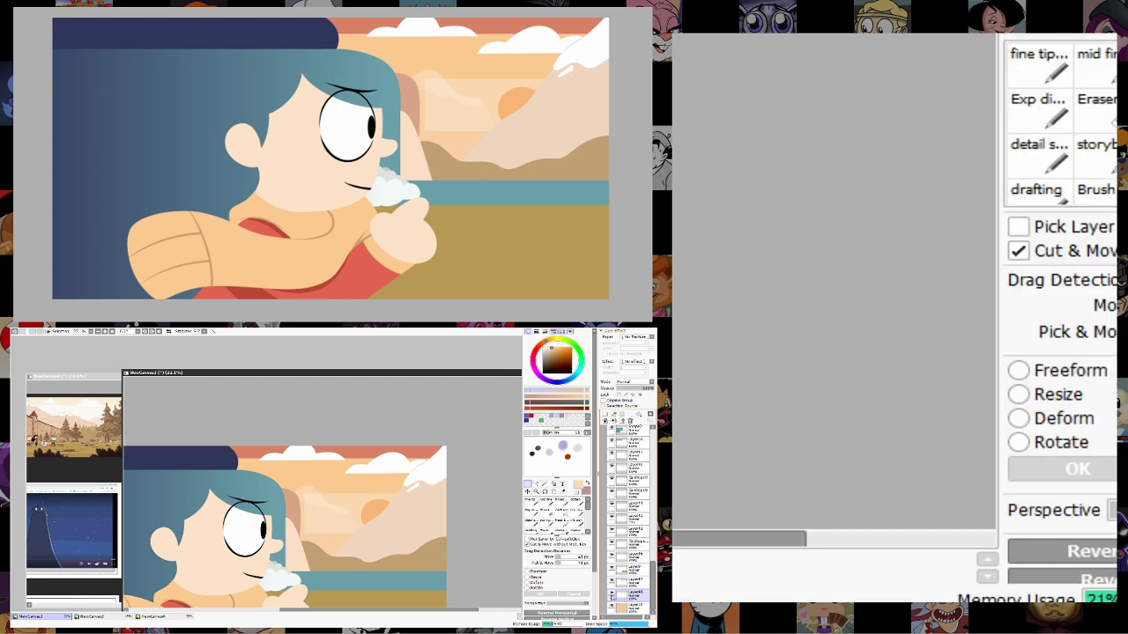
# Select the open sky around the mountains with the Magic Wand to lighten its lower band, and clear the selection.
pyautogui.click(544, 484)
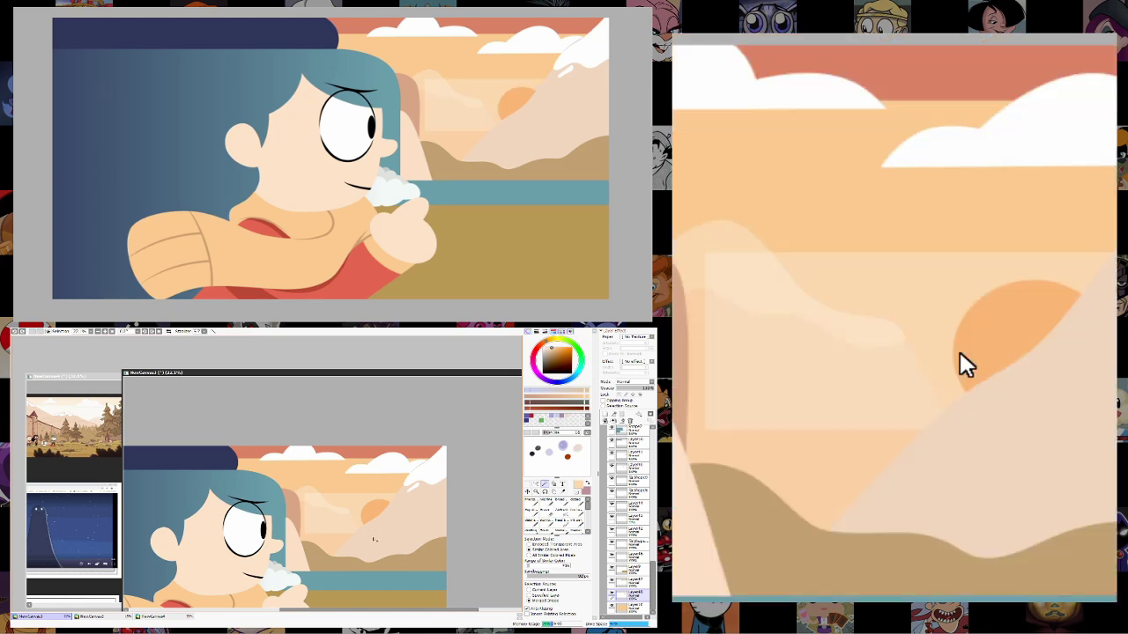
pyautogui.click(357, 516)
pyautogui.hotkey('ctrl', 'd')
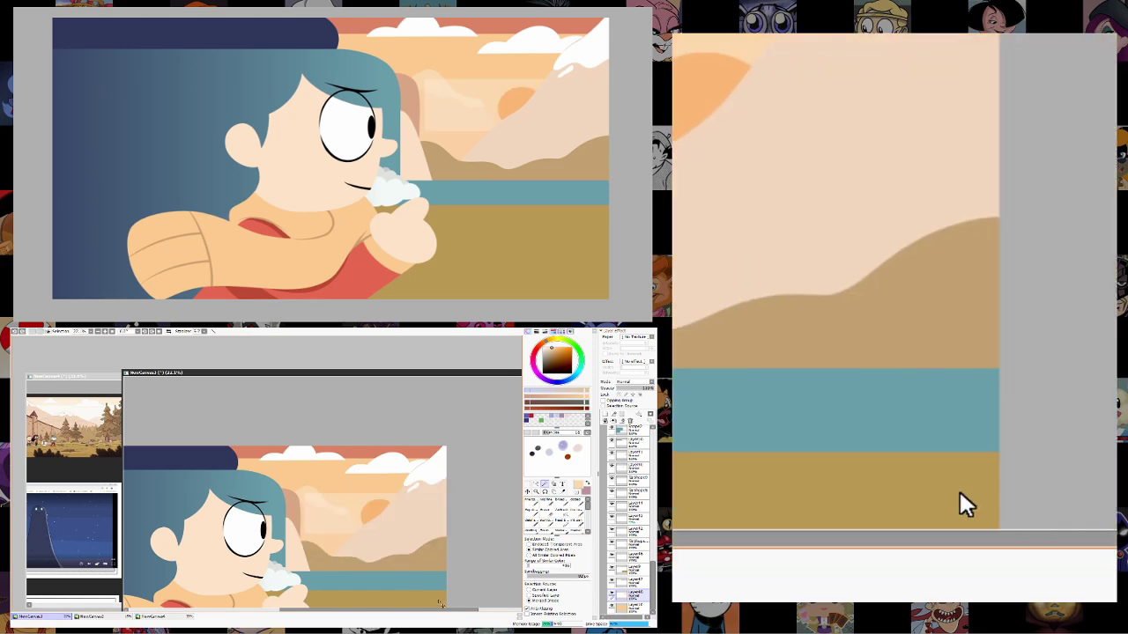
pyautogui.click(355, 510)
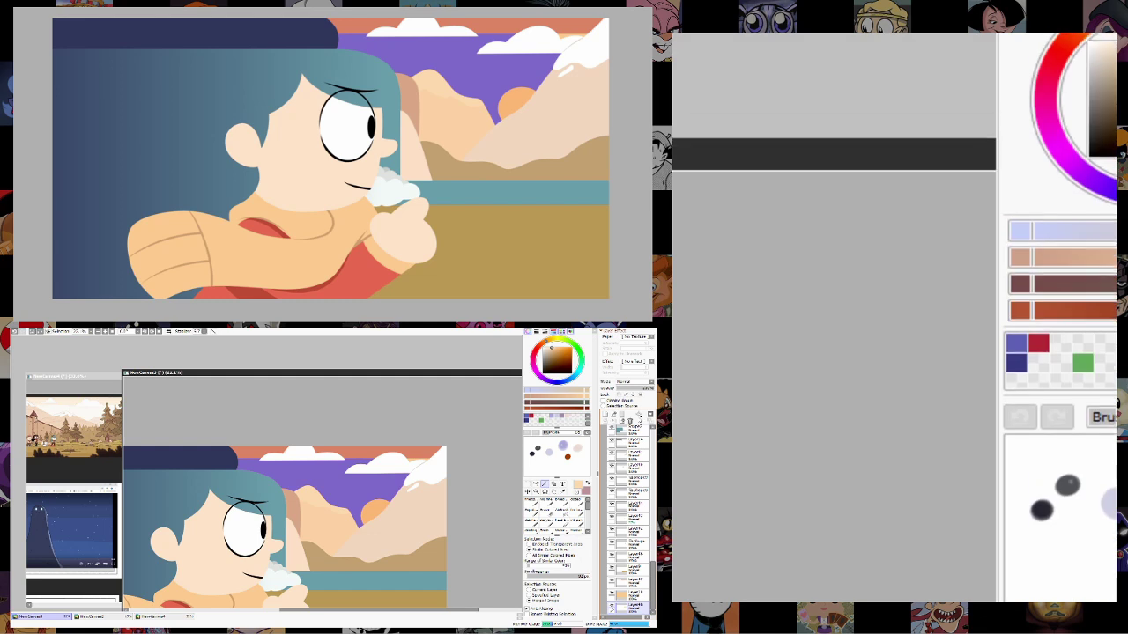
pyautogui.hotkey('ctrl', 'd')
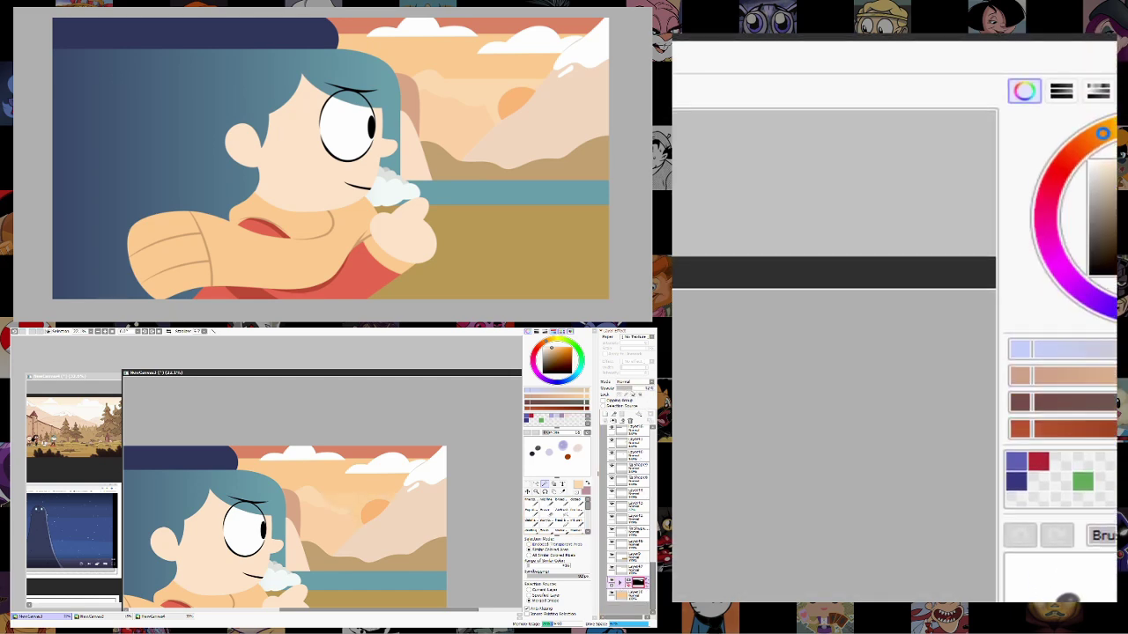
# Examine the sky behind the mountains and compare it with the reference images.
pyautogui.click(536, 491)
pyautogui.rightClick(413, 499)
pyautogui.click(421, 493)
pyautogui.click(422, 494)
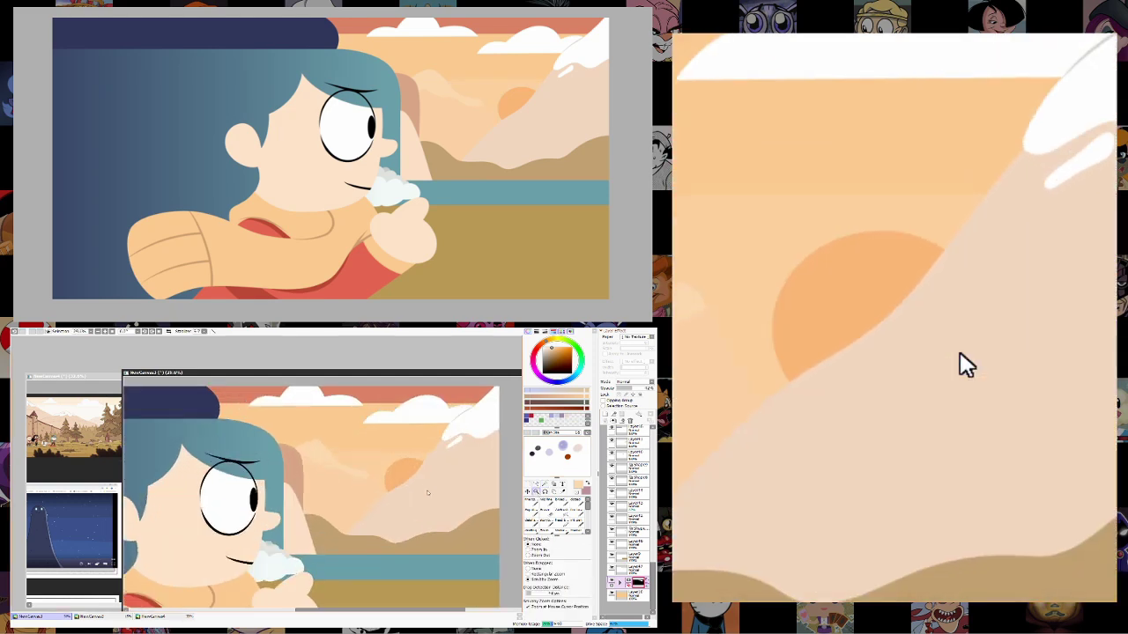
pyautogui.rightClick(419, 541)
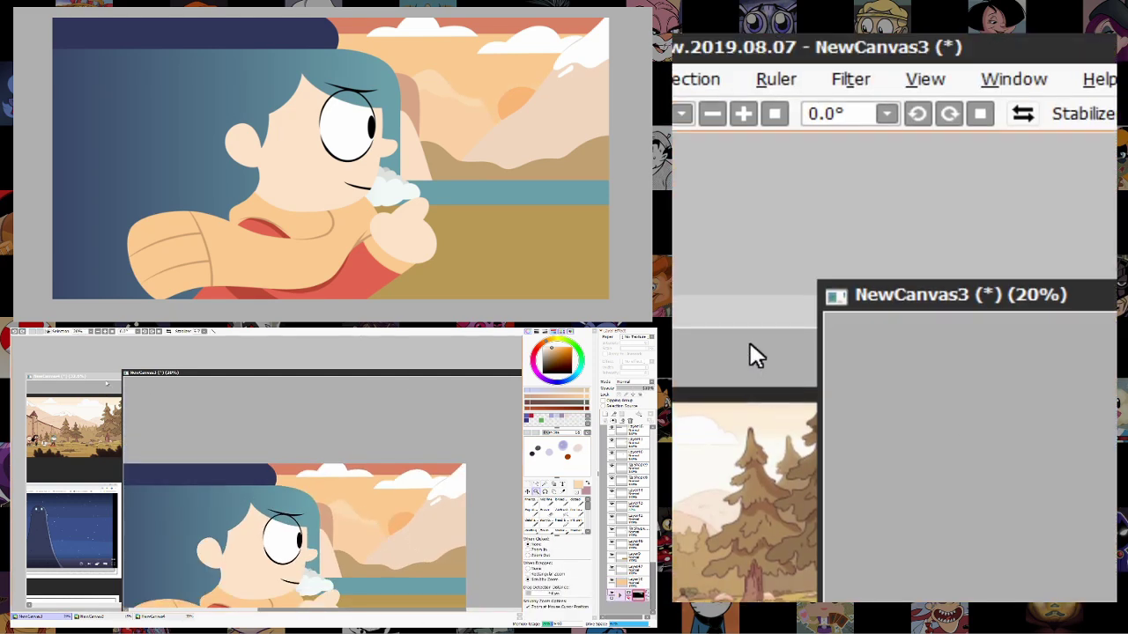
pyautogui.click(109, 388)
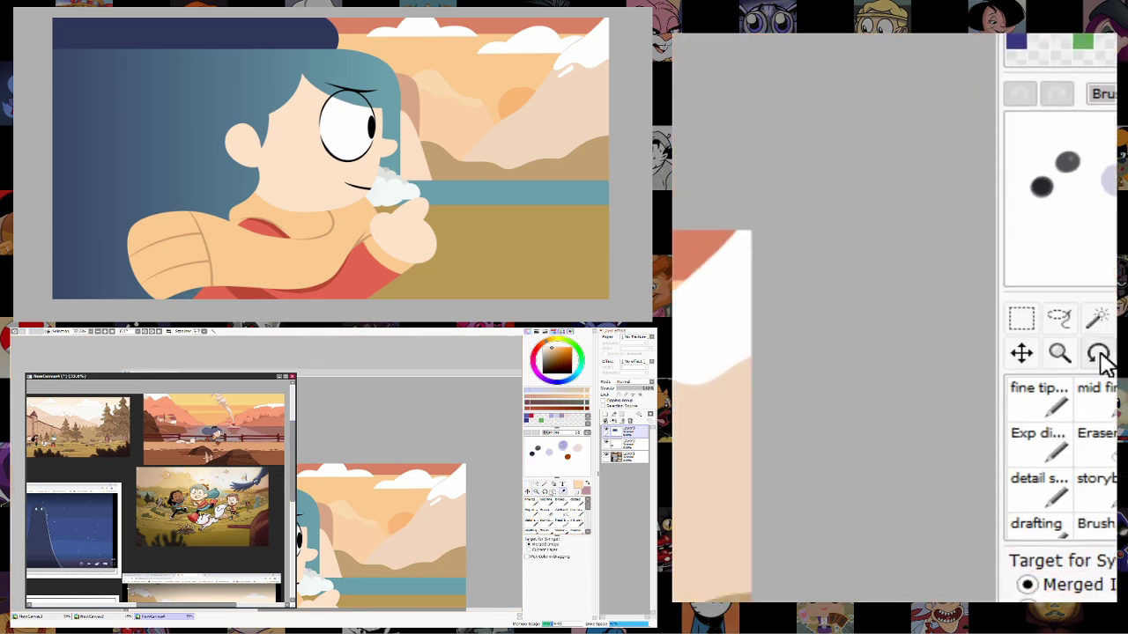
pyautogui.click(485, 518)
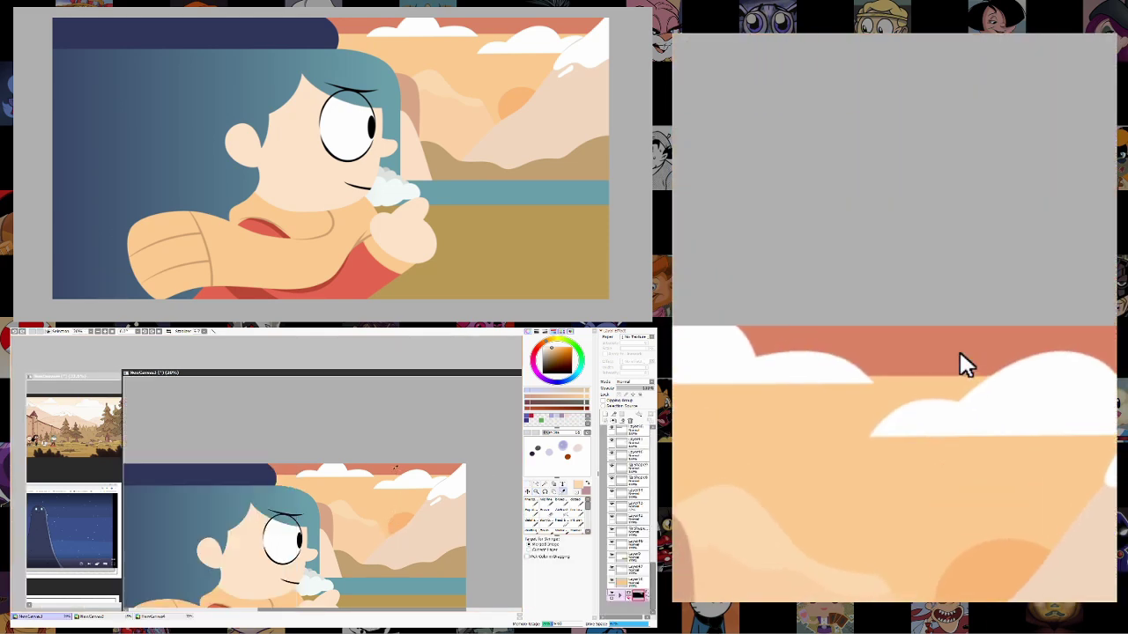
pyautogui.press('x')
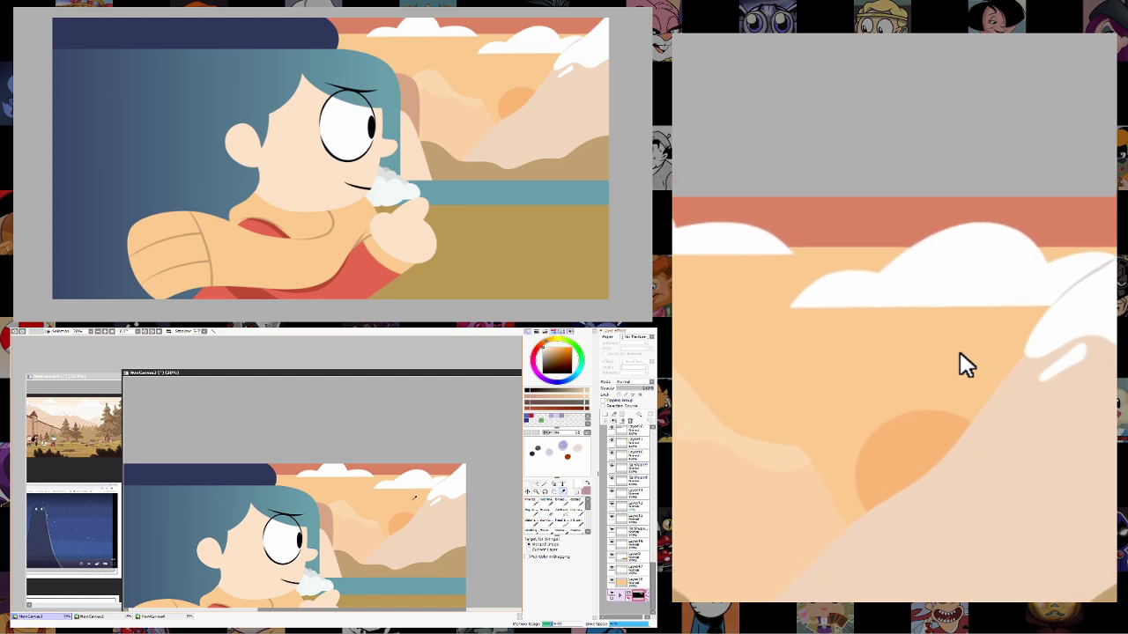
pyautogui.scroll(-1, 415, 498)
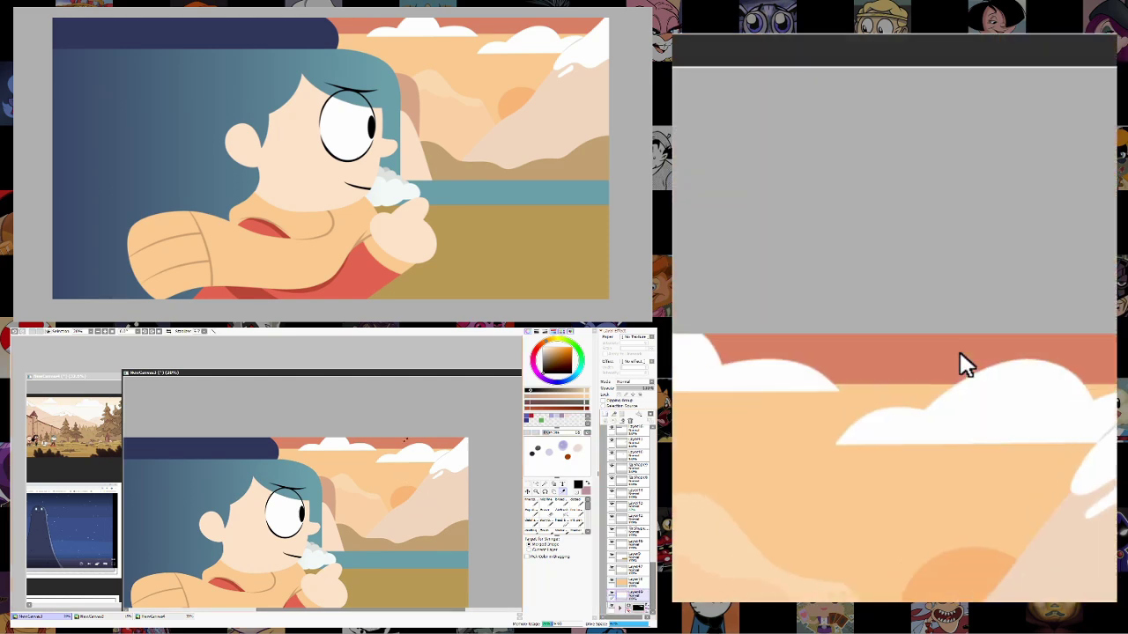
# Sample the red-orange and peach sky colours and add an intermediate orange band across the sky below the top strip.
pyautogui.keyDown('alt'); pyautogui.click(414, 445); pyautogui.keyUp('alt')
pyautogui.keyDown('alt'); pyautogui.click(430, 474); pyautogui.keyUp('alt')
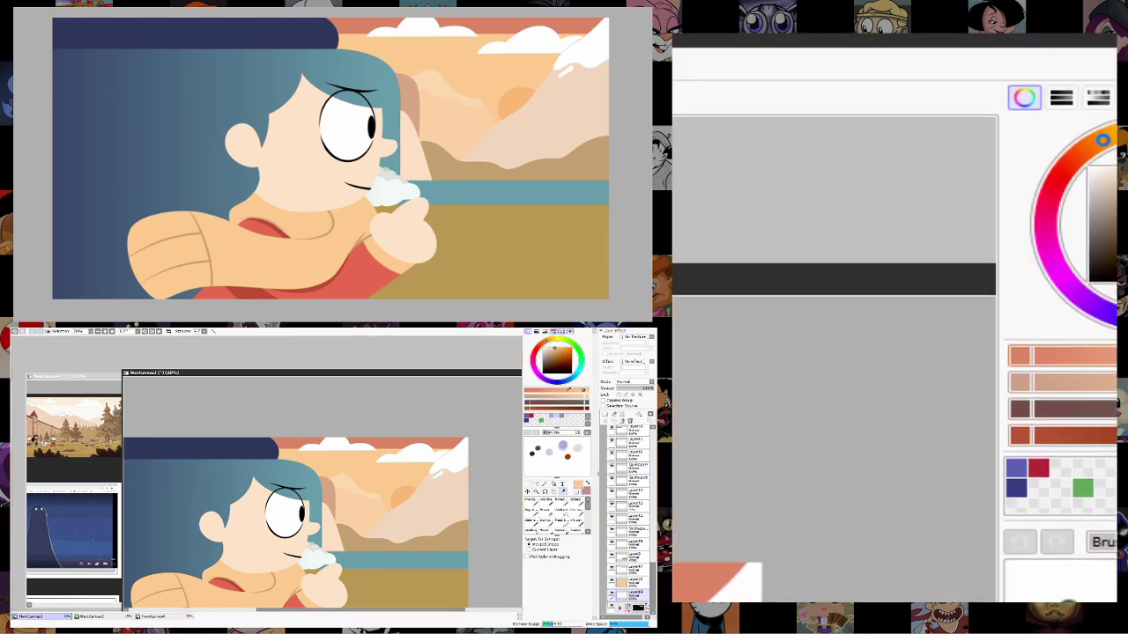
pyautogui.click(528, 484)
pyautogui.moveTo(277, 451); pyautogui.dragTo(474, 472)
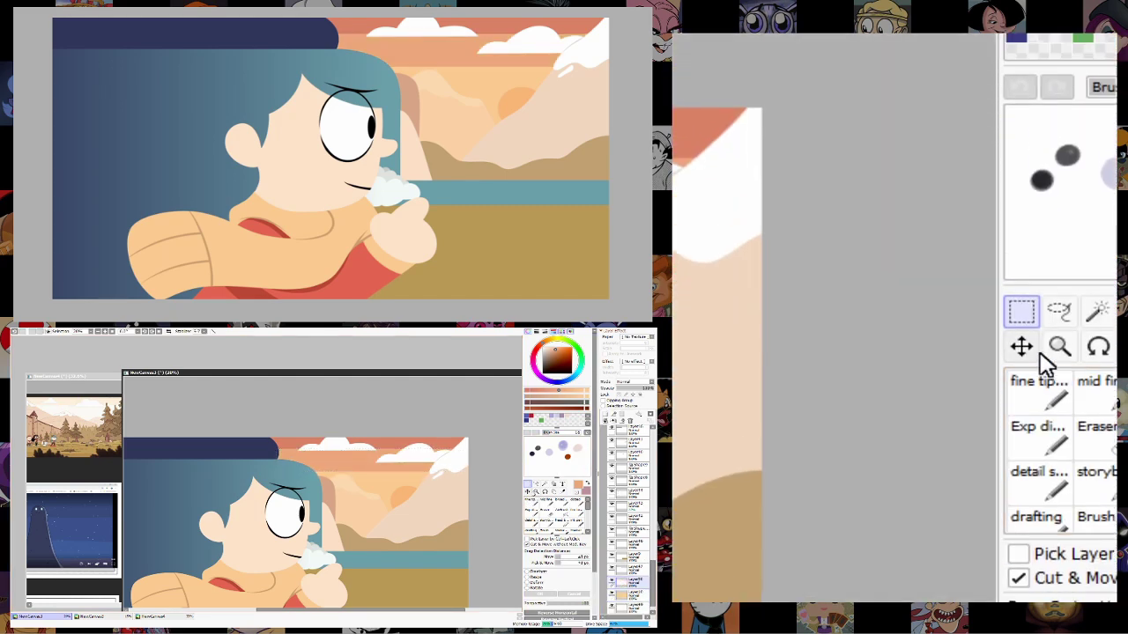
# Transform the intermediate orange sky band so it reaches further down, and pick the layer for the mountain area.
pyautogui.click(537, 492)
pyautogui.rightClick(423, 514)
pyautogui.click(423, 515)
pyautogui.hotkey('ctrl', 't')
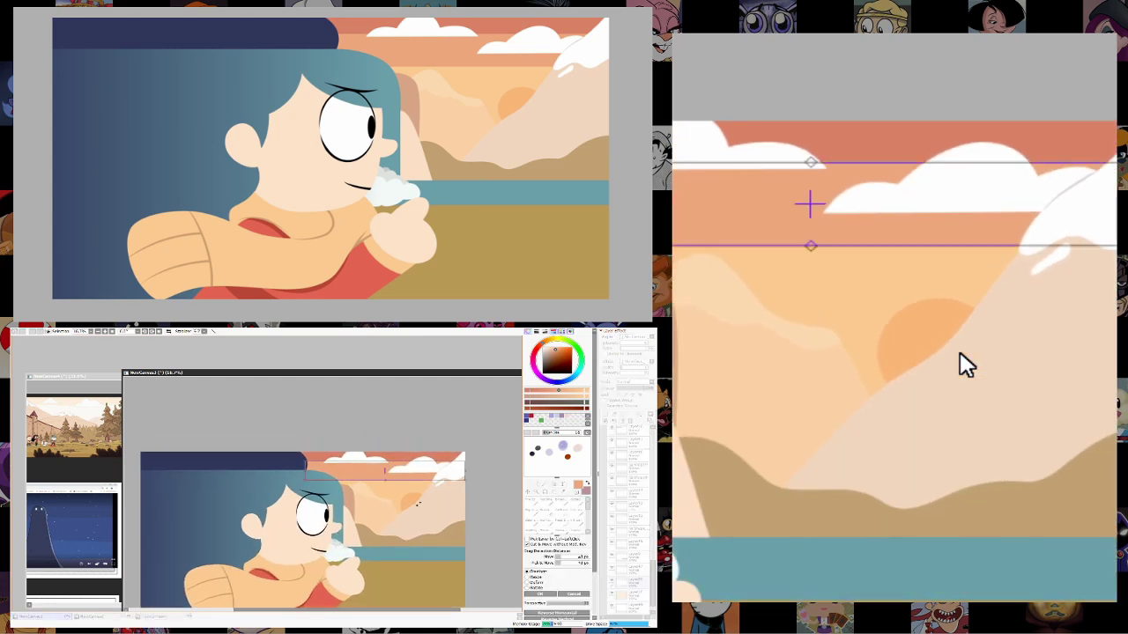
pyautogui.press('Return')
pyautogui.keyDown('ctrl'); pyautogui.keyDown('shift'); pyautogui.click(435, 534); pyautogui.keyUp('shift'); pyautogui.keyUp('ctrl')
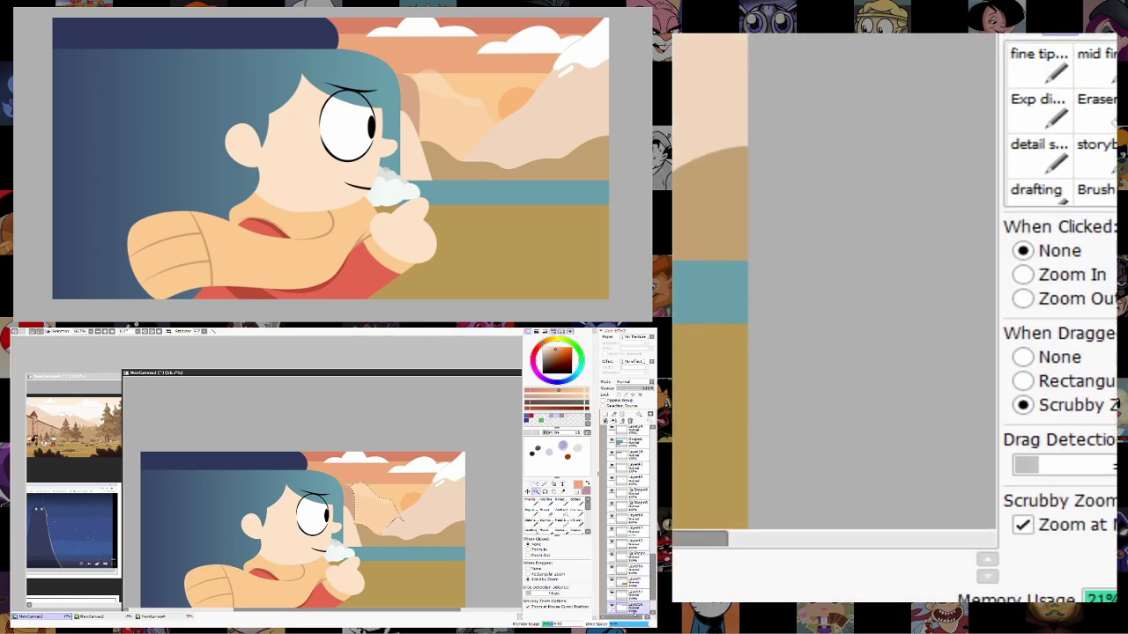
pyautogui.moveTo(441, 480); pyautogui.dragTo(409, 446)
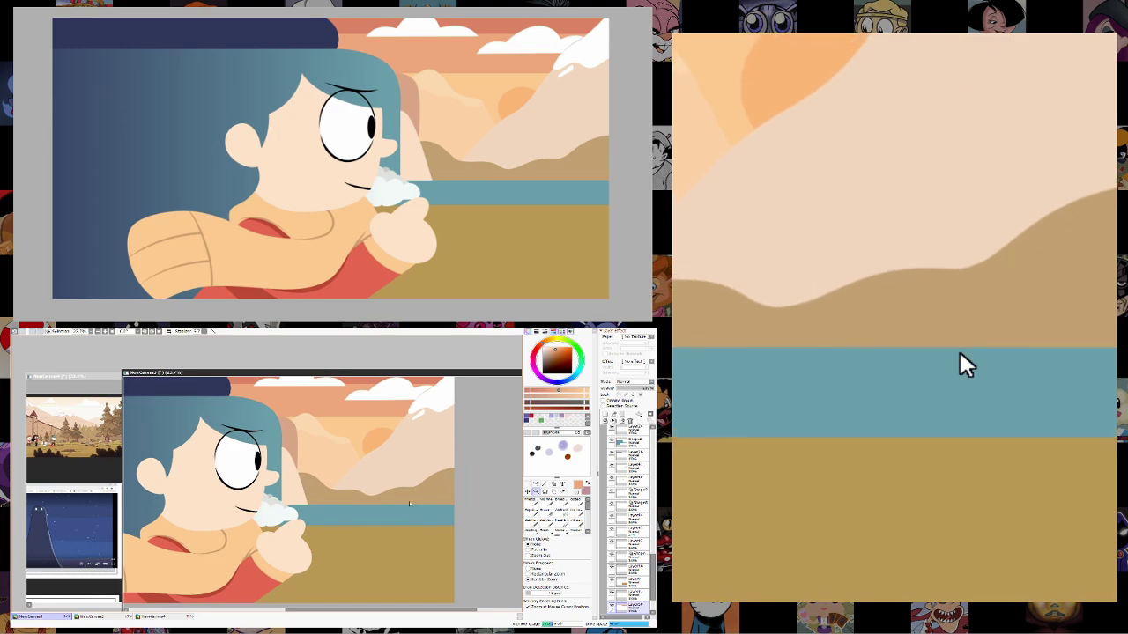
# Paint thin, pale horizontal highlight streaks across the teal lake along the perspective ruler, using the reference image as a guide.
pyautogui.click(107, 377)
pyautogui.scroll(4, 229, 518)
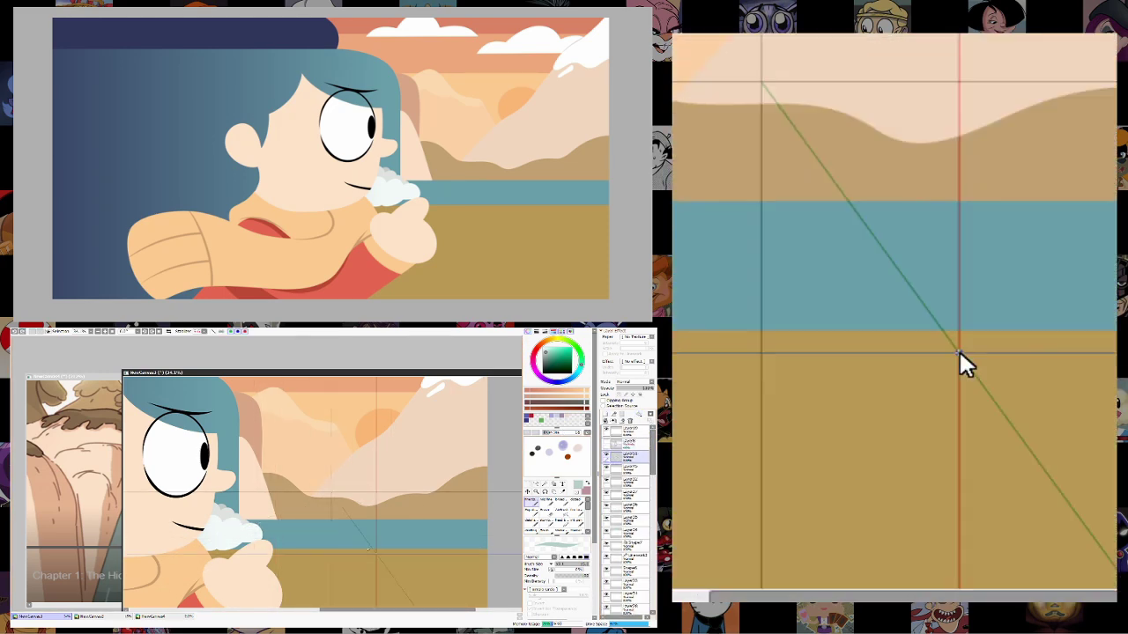
pyautogui.moveTo(370, 527); pyautogui.dragTo(264, 524)
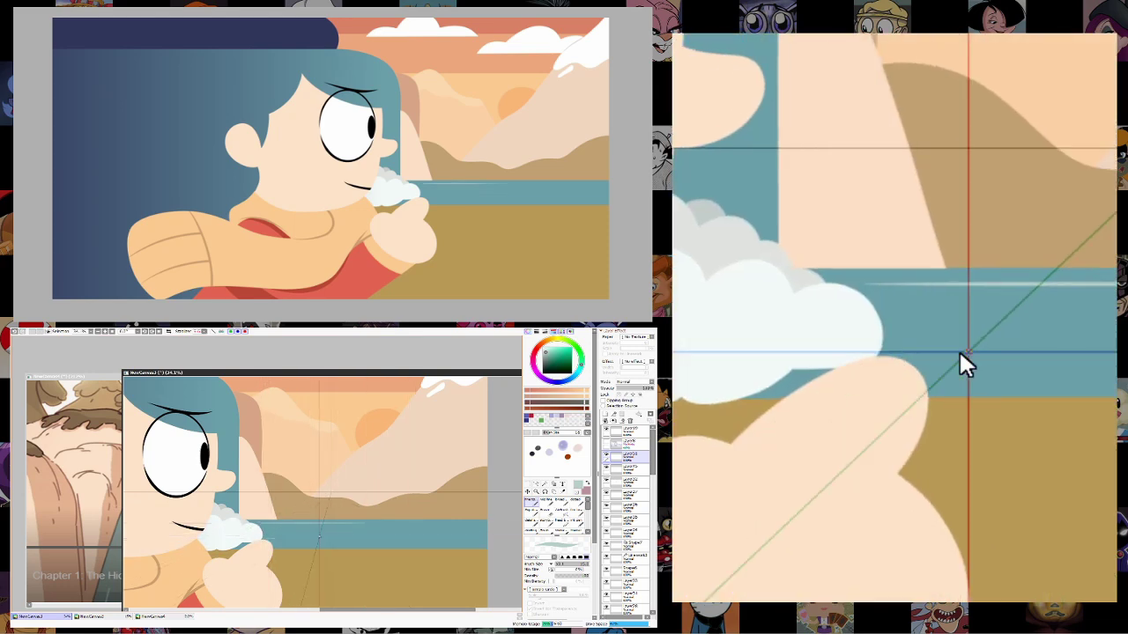
pyautogui.moveTo(427, 554); pyautogui.dragTo(379, 539)
pyautogui.moveTo(453, 547); pyautogui.dragTo(378, 535)
pyautogui.click(535, 491)
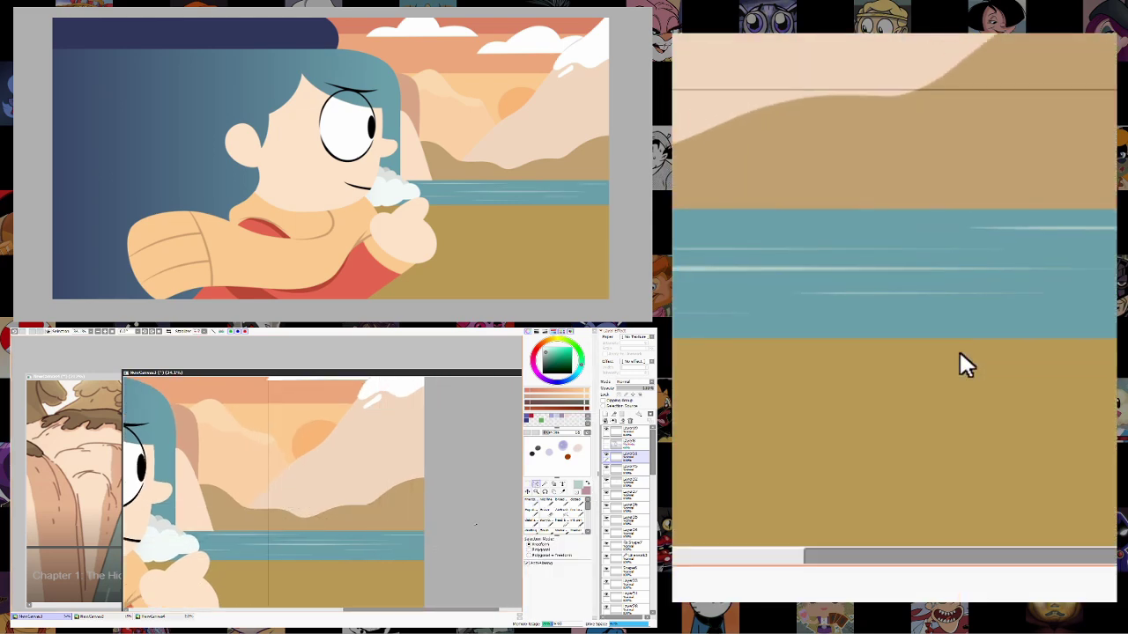
pyautogui.scroll(-2, 384, 544)
pyautogui.scroll(-1, 384, 544)
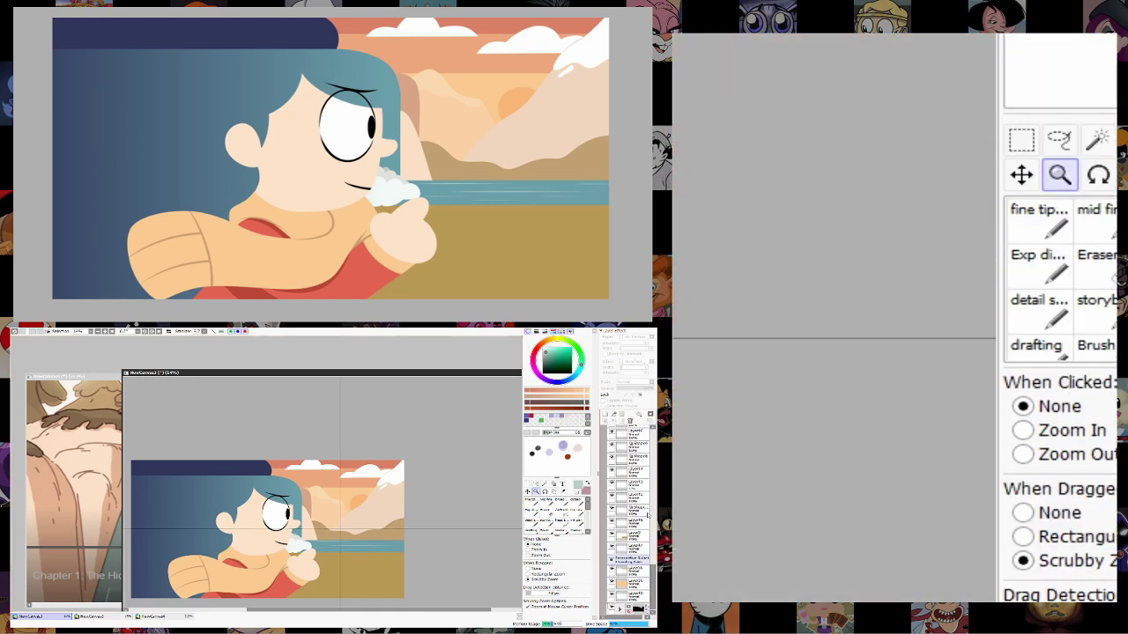
# Sample a light blue from the starry night scene in the reference images for work on the character's hat.
pyautogui.scroll(2, 355, 446)
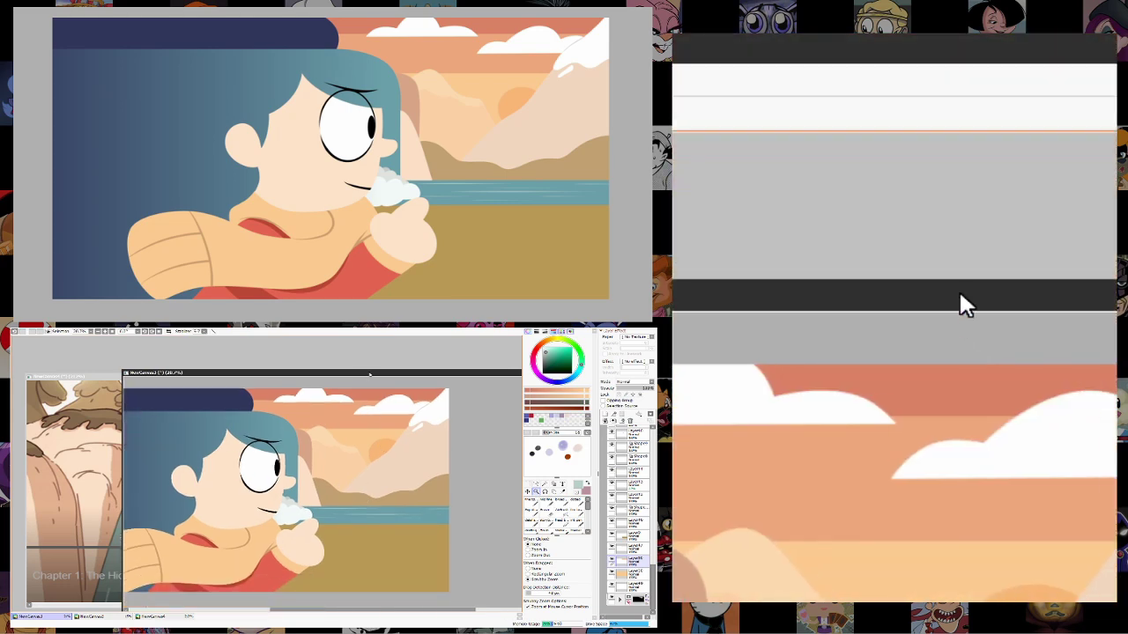
pyautogui.scroll(2, 379, 529)
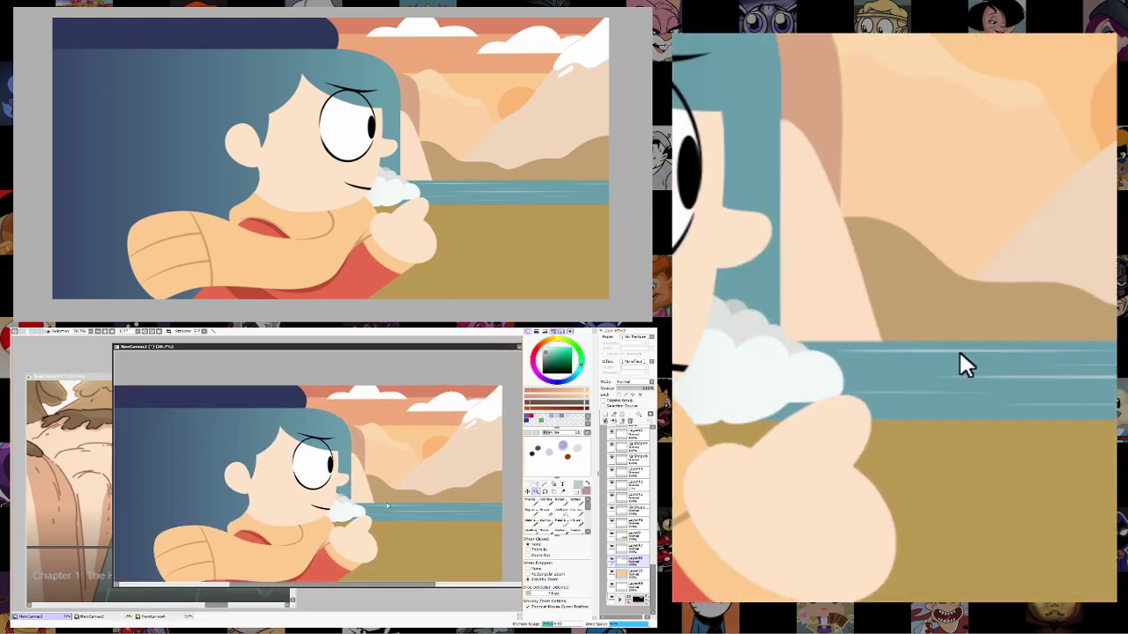
pyautogui.scroll(1, 414, 515)
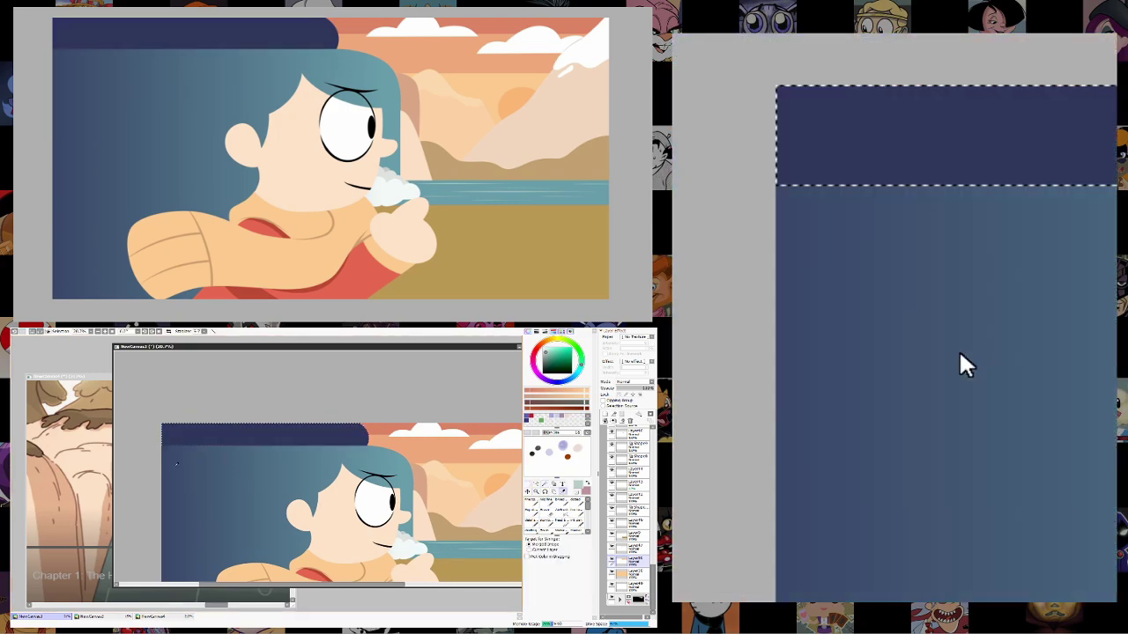
pyautogui.click(70, 440)
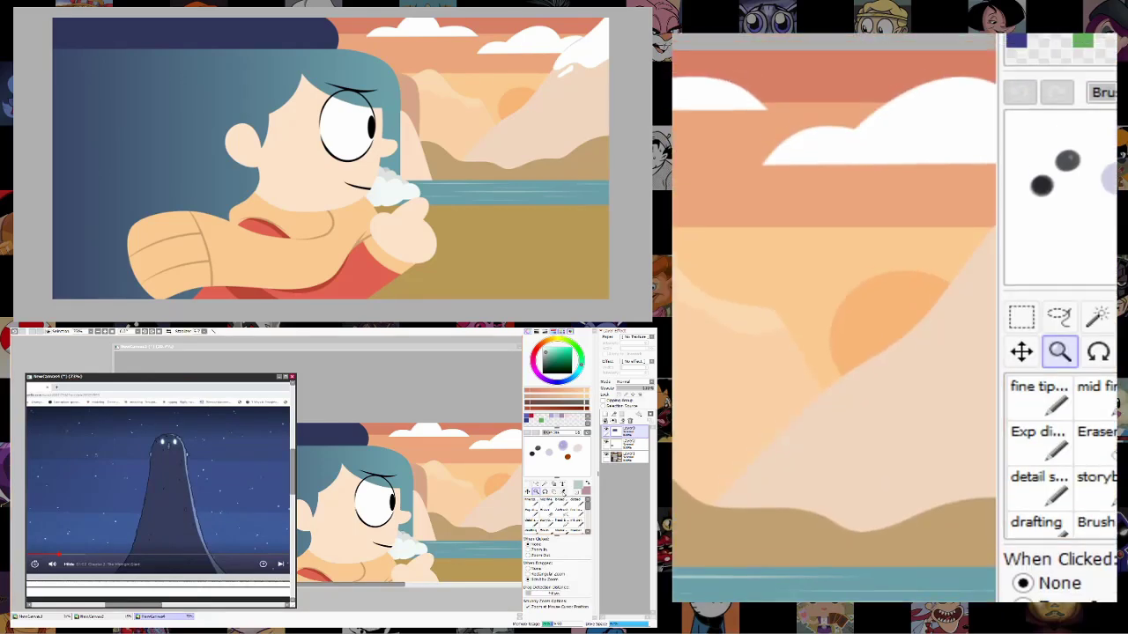
pyautogui.click(540, 491)
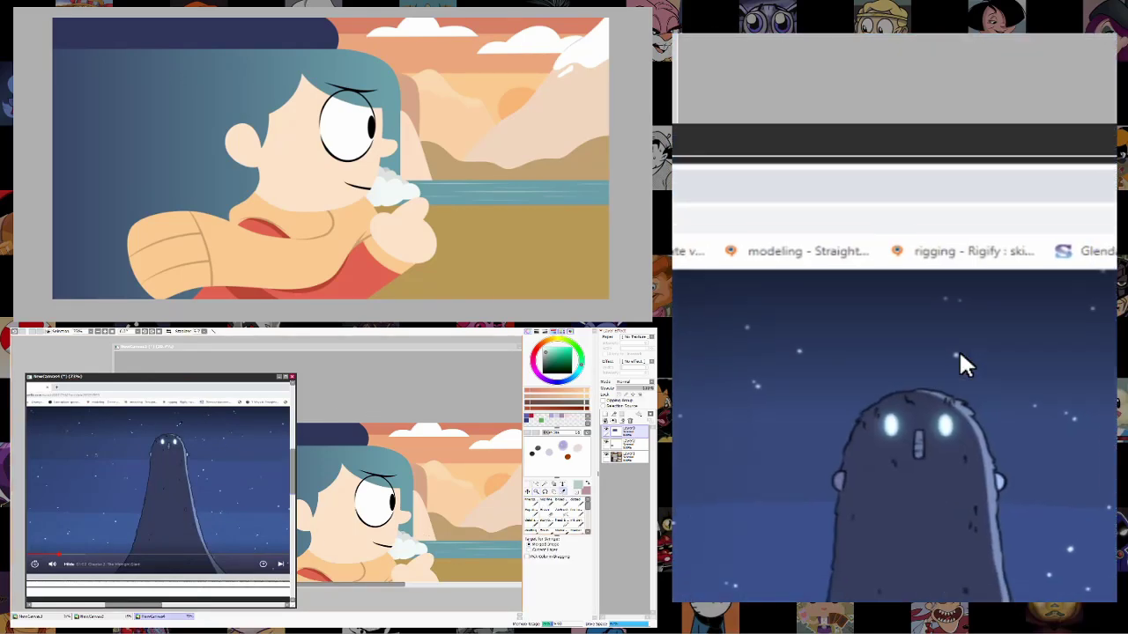
pyautogui.scroll(-3, 175, 427)
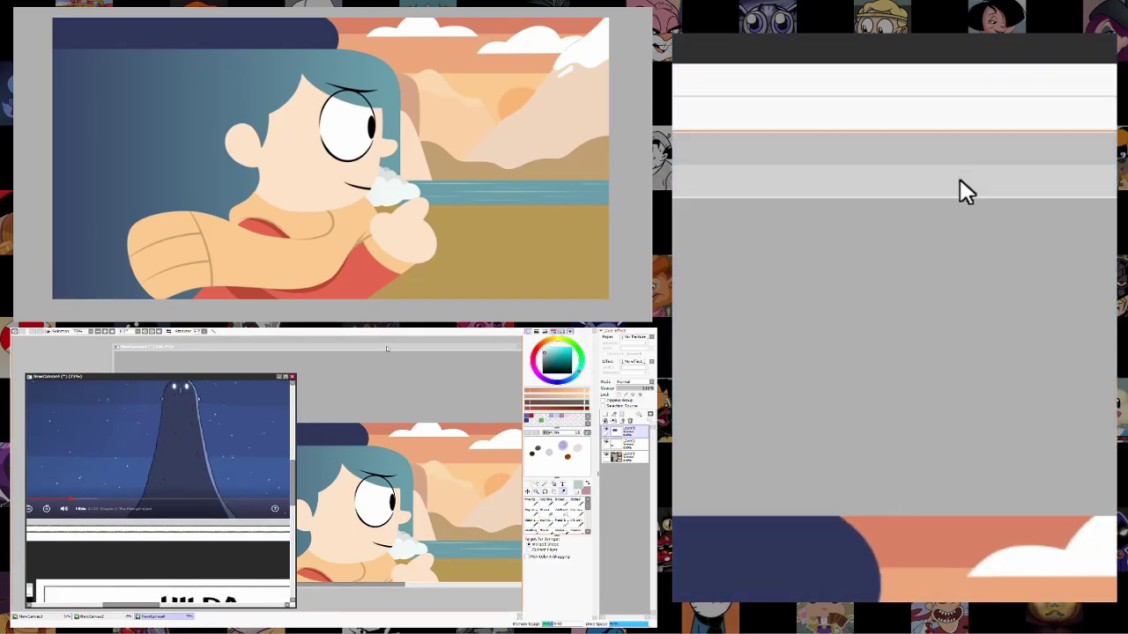
pyautogui.click(386, 348)
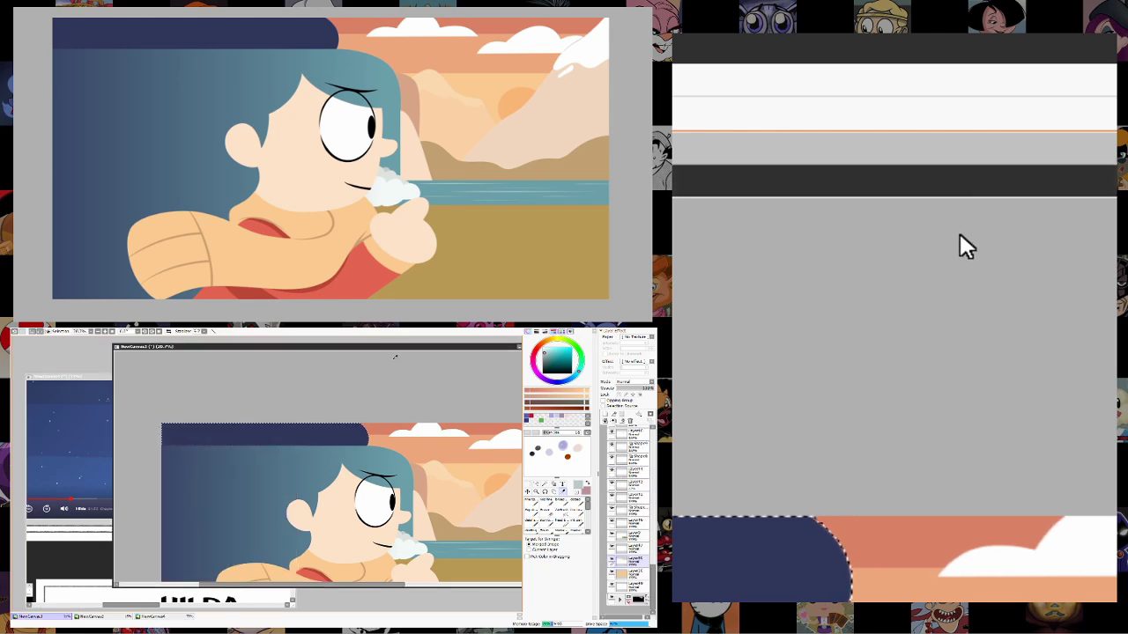
pyautogui.click(79, 388)
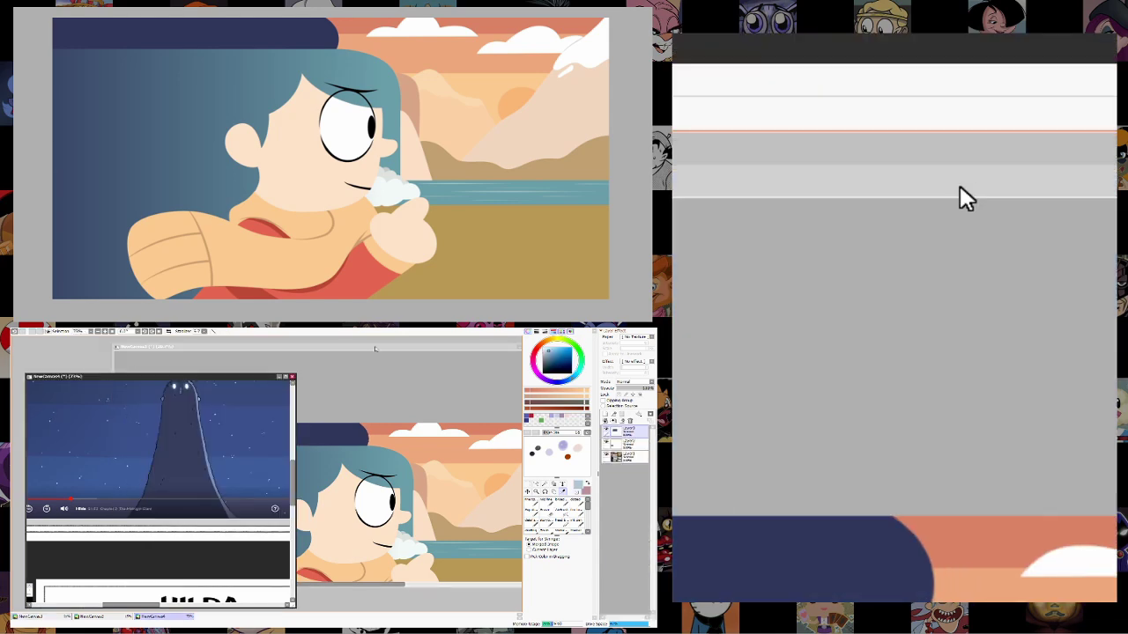
# Return to the painting canvas and make a selection of the navy hat shape to confine the painting to it.
pyautogui.click(414, 370)
pyautogui.click(535, 492)
pyautogui.click(476, 517)
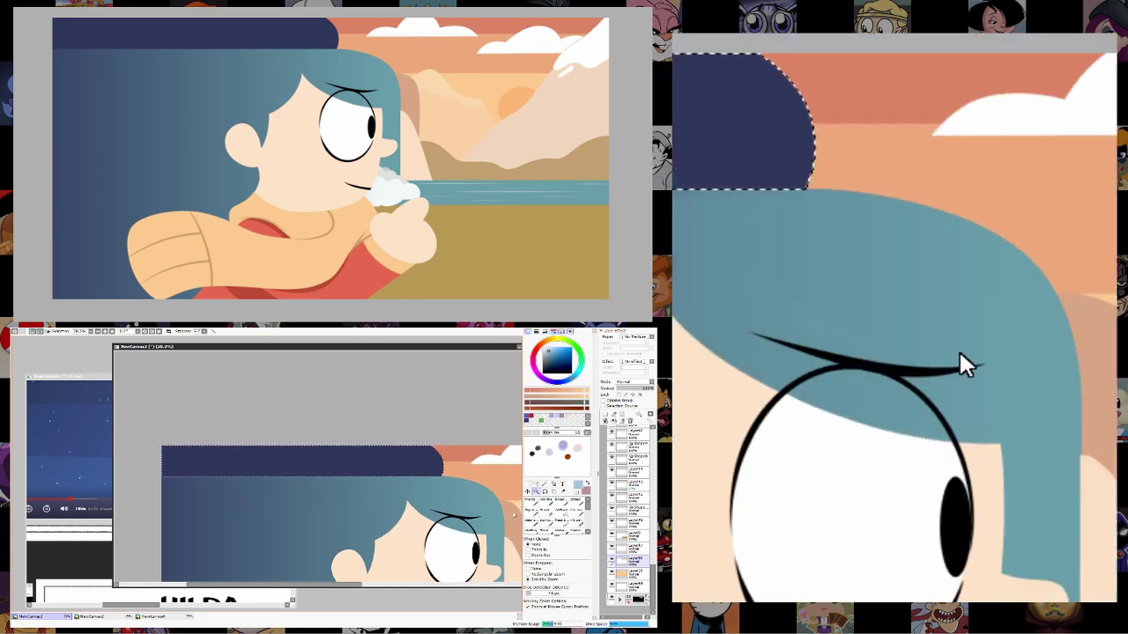
pyautogui.press('b')
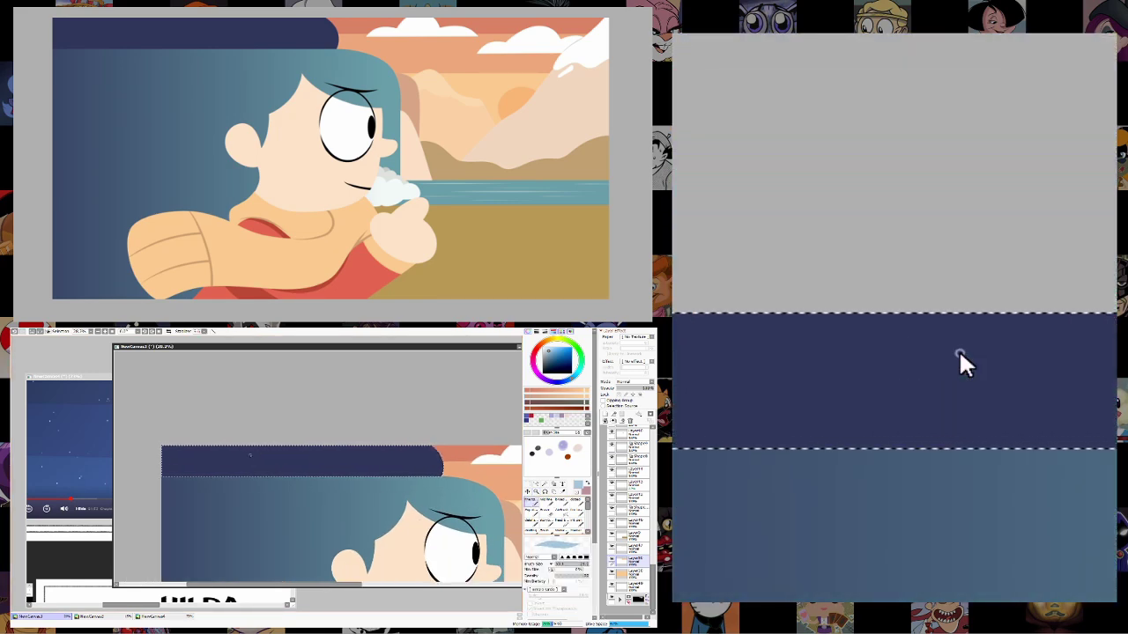
# Scatter light blue stars of varied sizes across the selected navy hat on their own layer with a scattering brush.
pyautogui.scroll(-5, 556, 529)
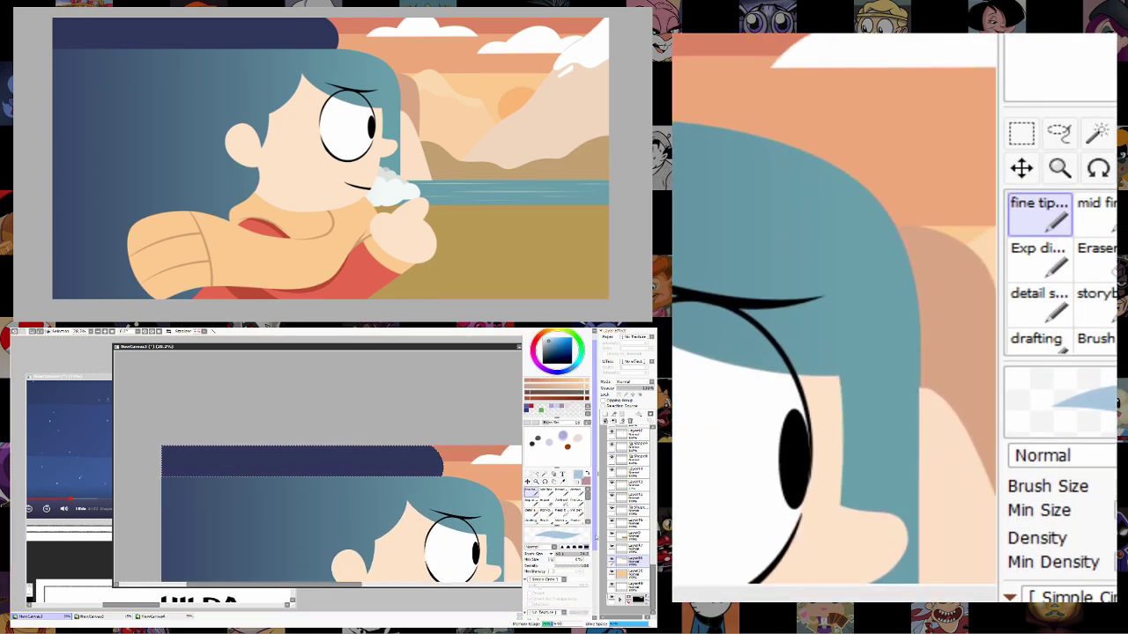
pyautogui.scroll(-2, 557, 529)
pyautogui.scroll(8, 557, 529)
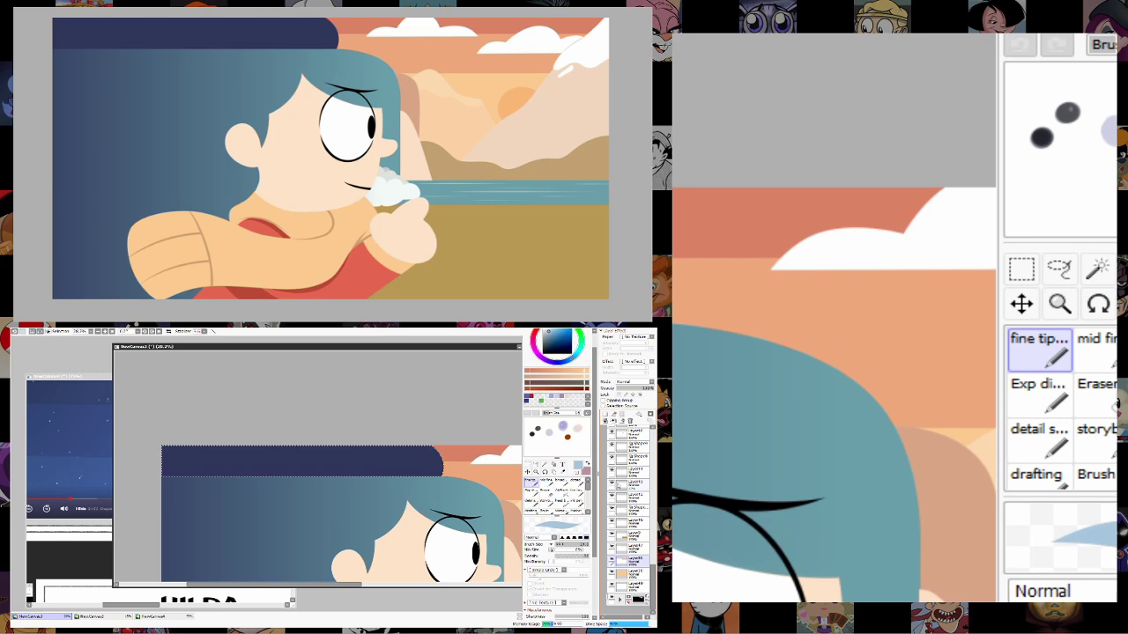
pyautogui.scroll(-5, 557, 475)
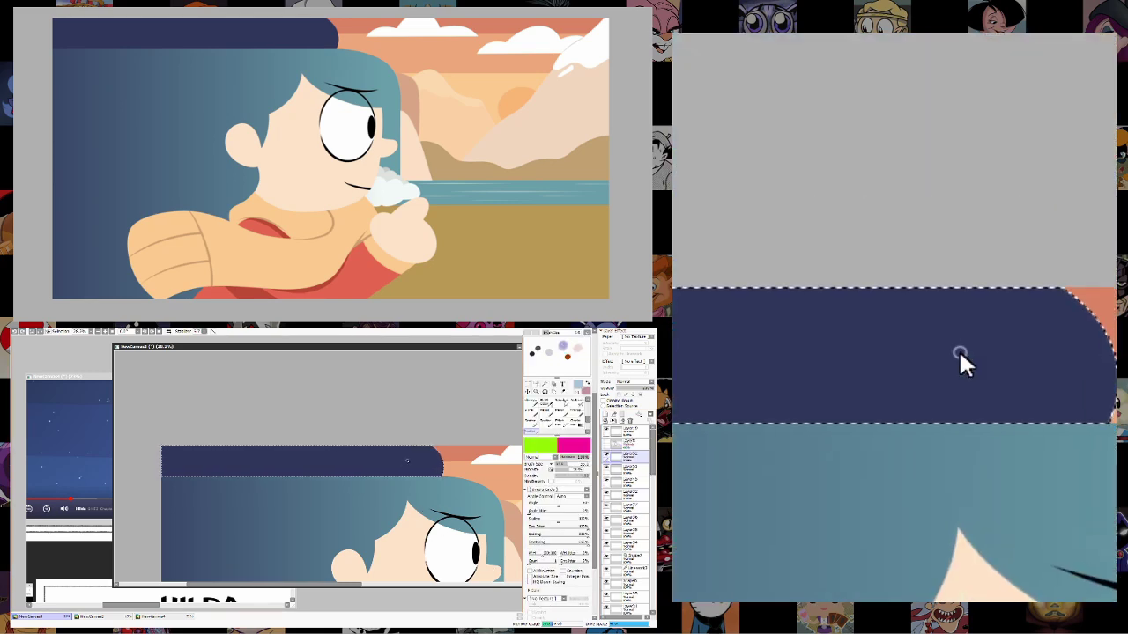
pyautogui.click(302, 460)
pyautogui.click(264, 456)
pyautogui.click(192, 462)
pyautogui.click(372, 452)
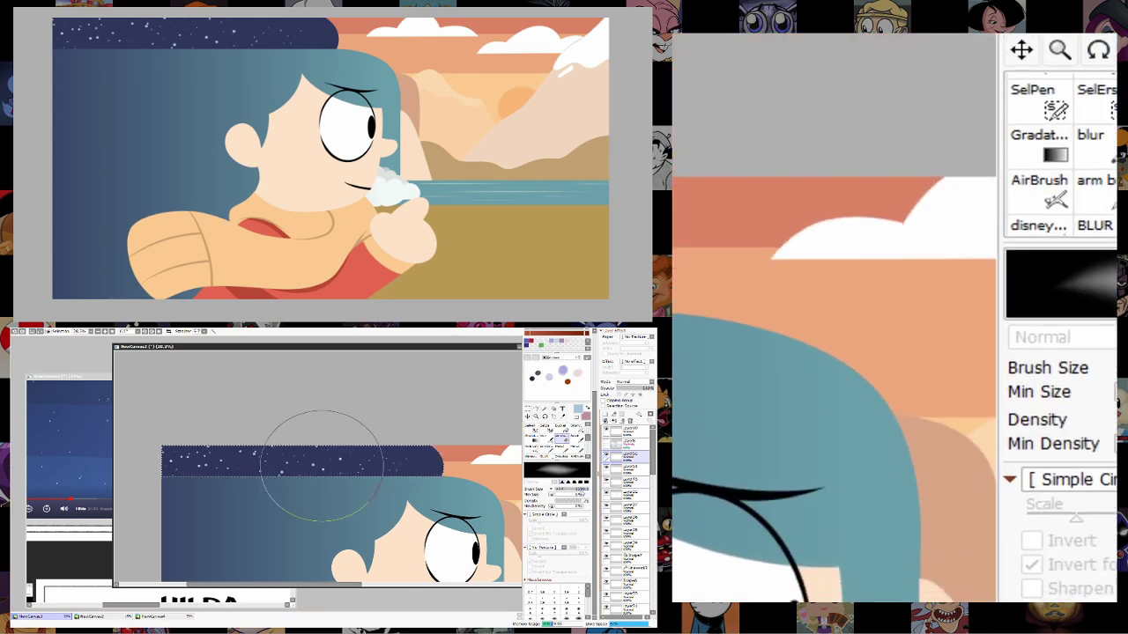
# Transform the star layer in Freeform mode so the stars gather further towards the left end of the hat.
pyautogui.hotkey('ctrl', 't')
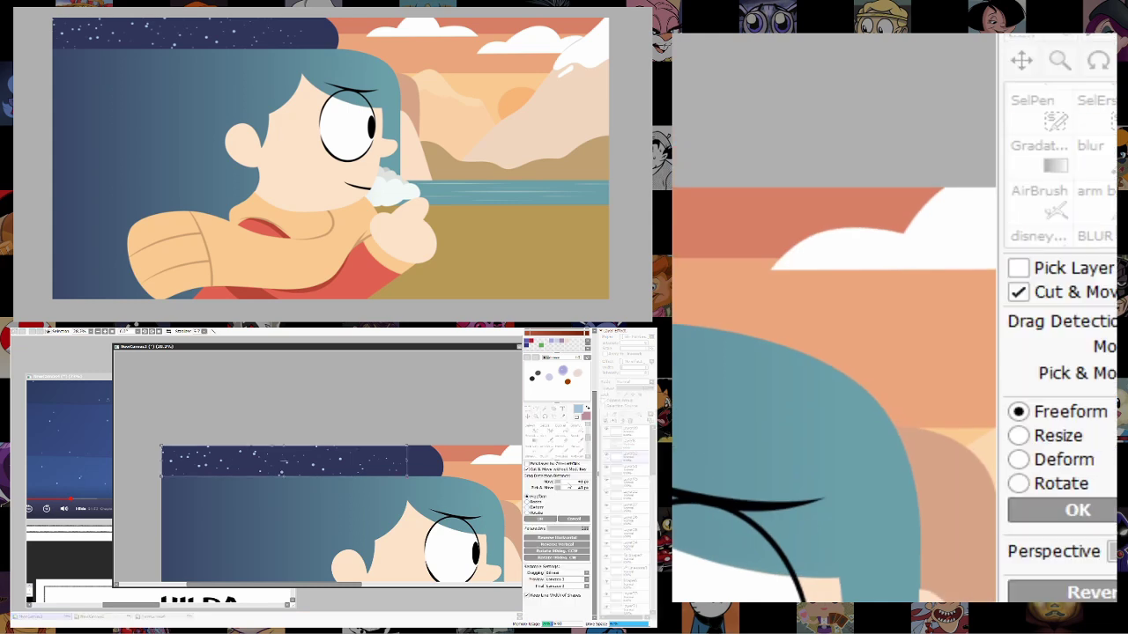
pyautogui.moveTo(370, 464); pyautogui.dragTo(130, 474)
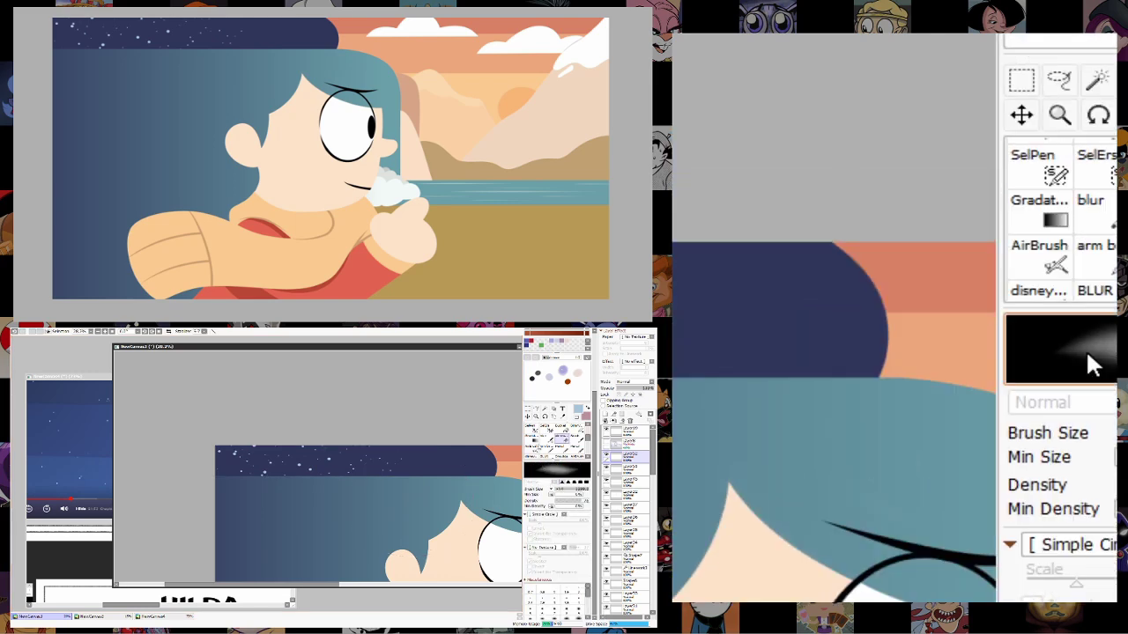
pyautogui.click(552, 418)
pyautogui.moveTo(406, 504); pyautogui.dragTo(454, 496)
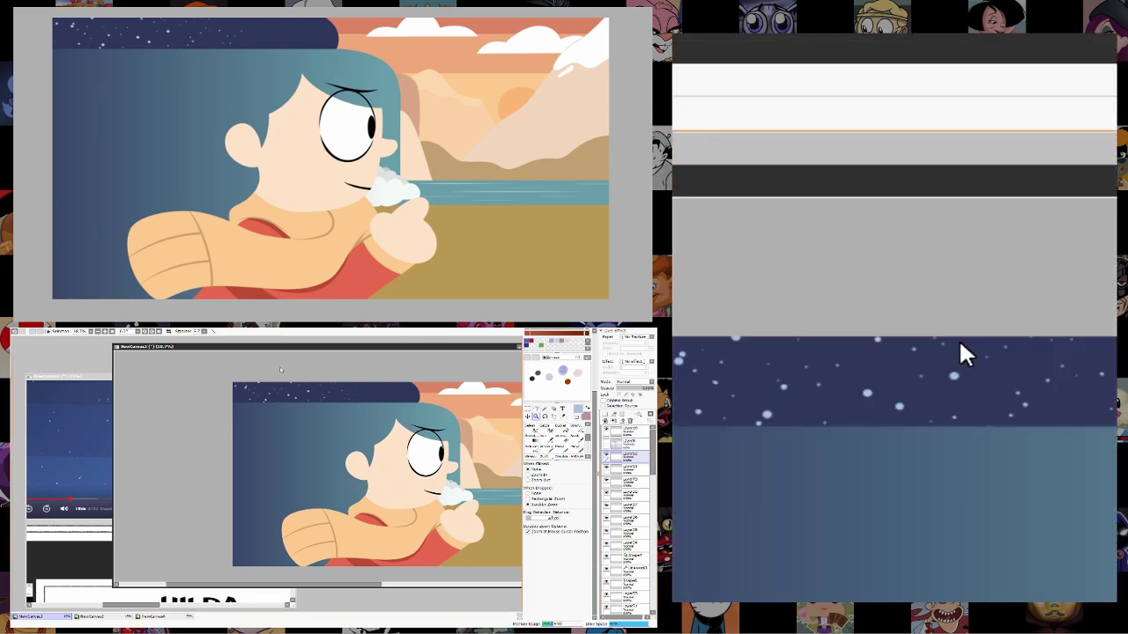
# Change the star layer's blending mode and adjust it with a previewed filter to make the stars glow.
pyautogui.click(76, 332)
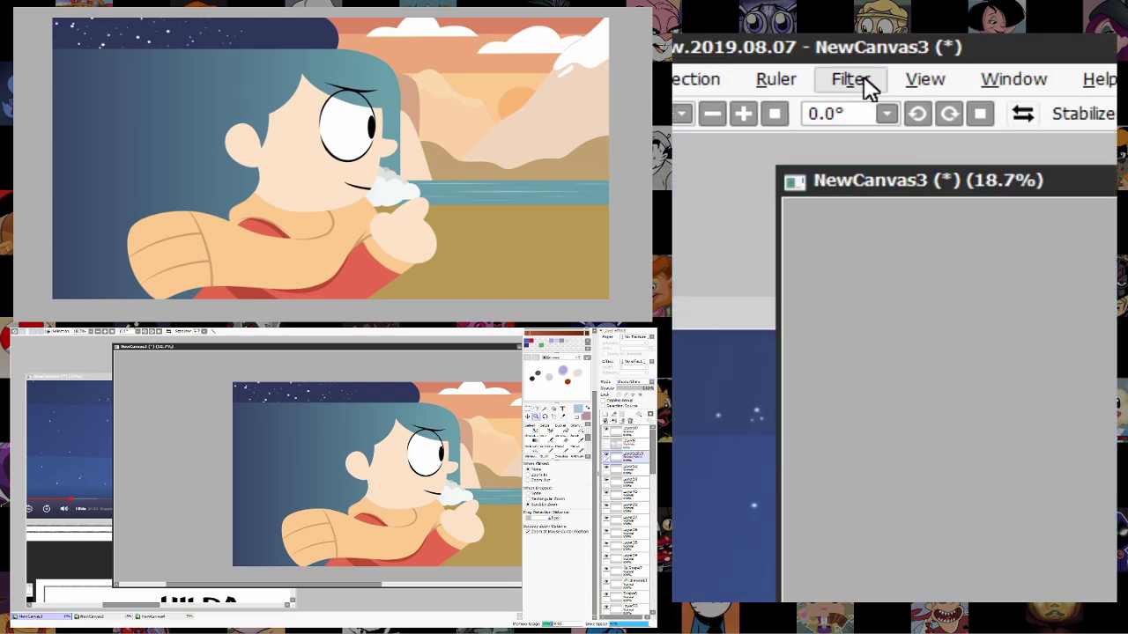
pyautogui.click(1096, 161)
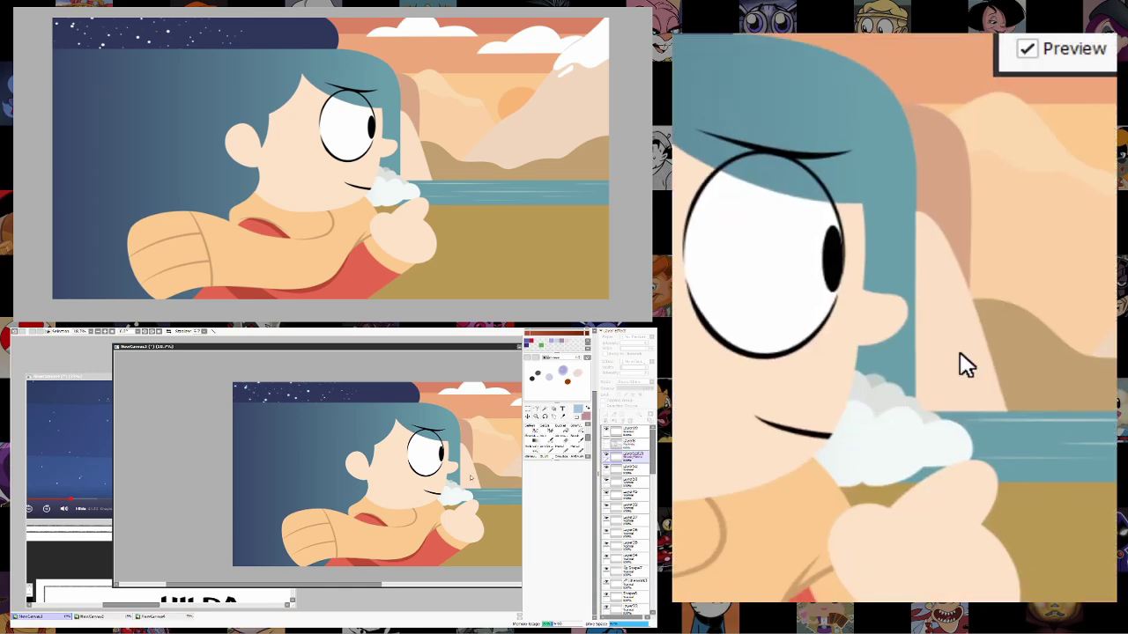
pyautogui.scroll(3, 469, 478)
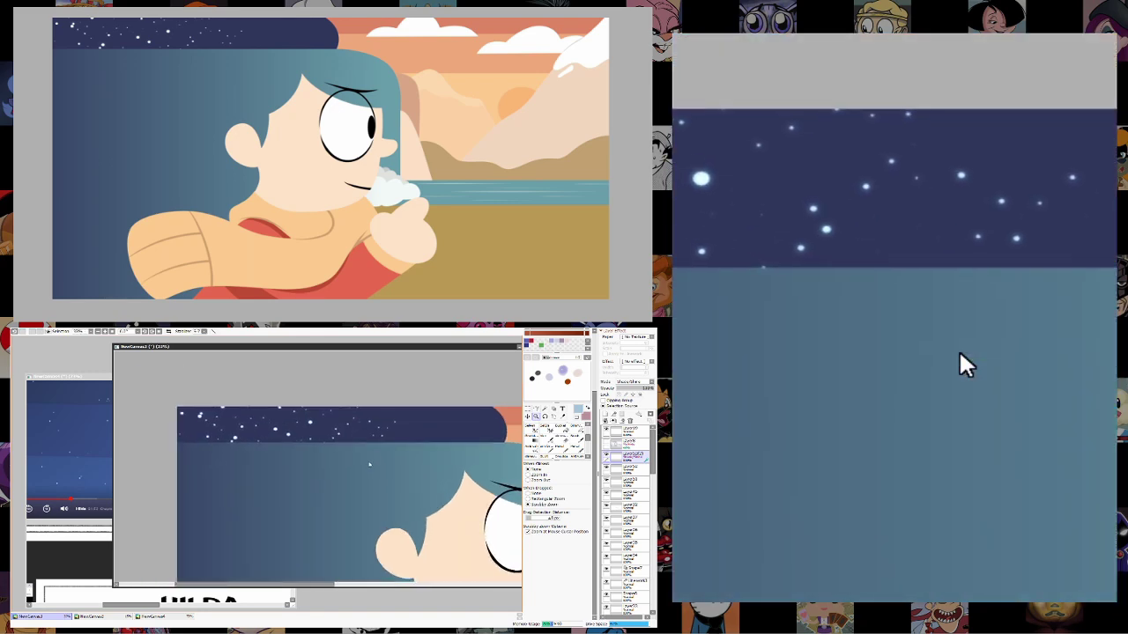
pyautogui.scroll(-4, 458, 479)
pyautogui.moveTo(446, 480)
pyautogui.mouseDown()
pyautogui.moveTo(403, 481)
pyautogui.moveTo(410, 530)
pyautogui.mouseUp()
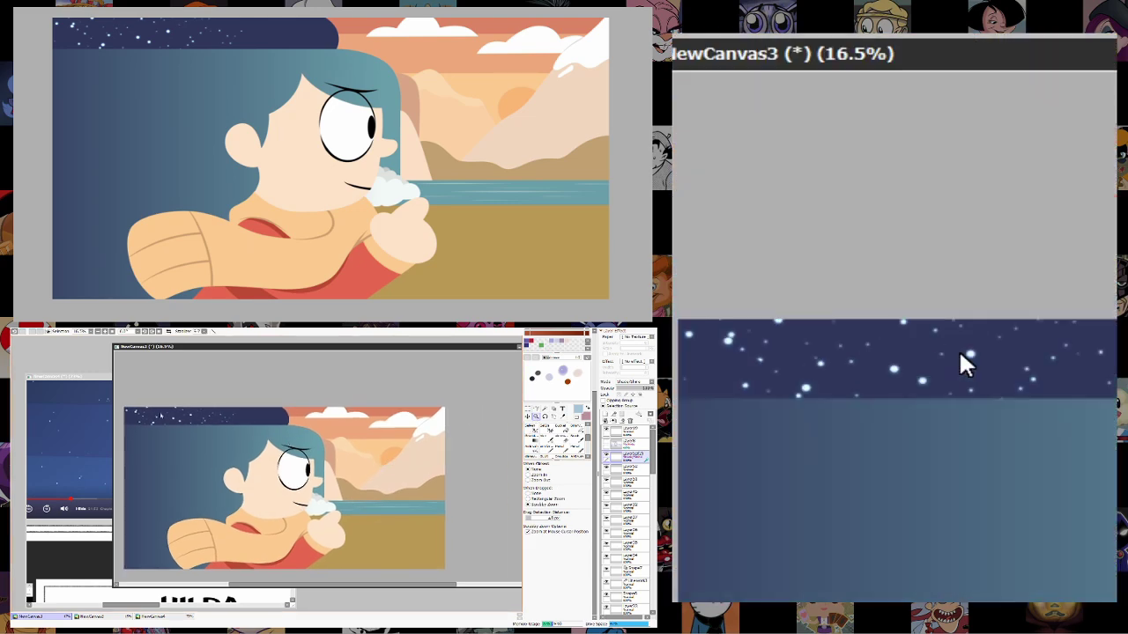
# Find the pine valley scene with the snowy mountain in the reference images and sample the dark brown of its foreground trees.
pyautogui.hotkey('ctrl', 'Tab')
pyautogui.scroll(-5, 273, 506)
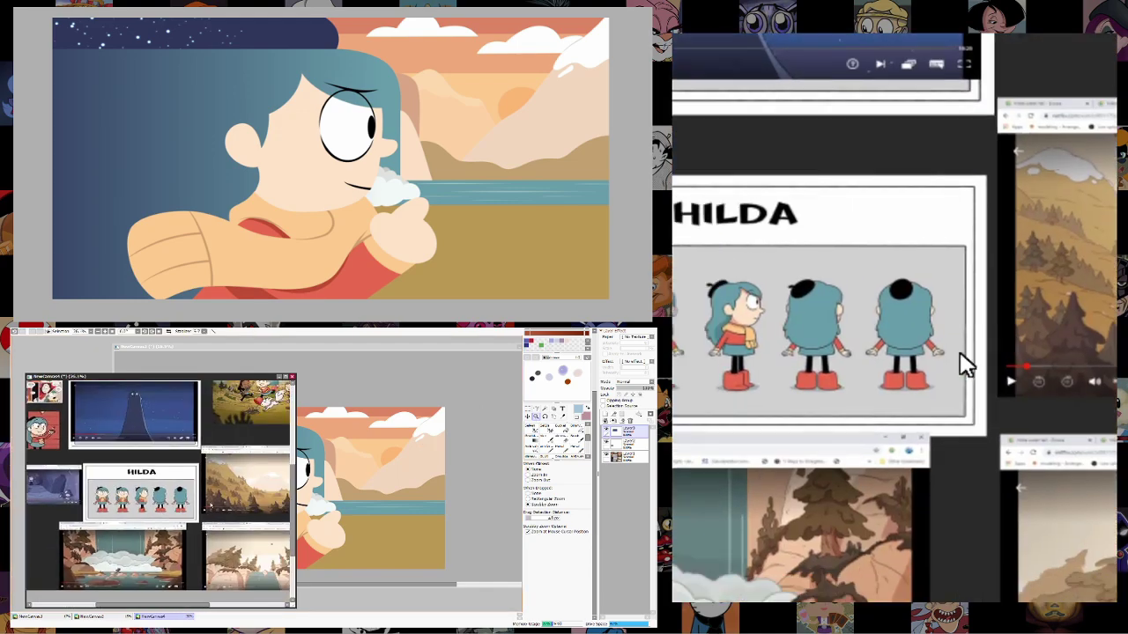
pyautogui.scroll(4, 264, 516)
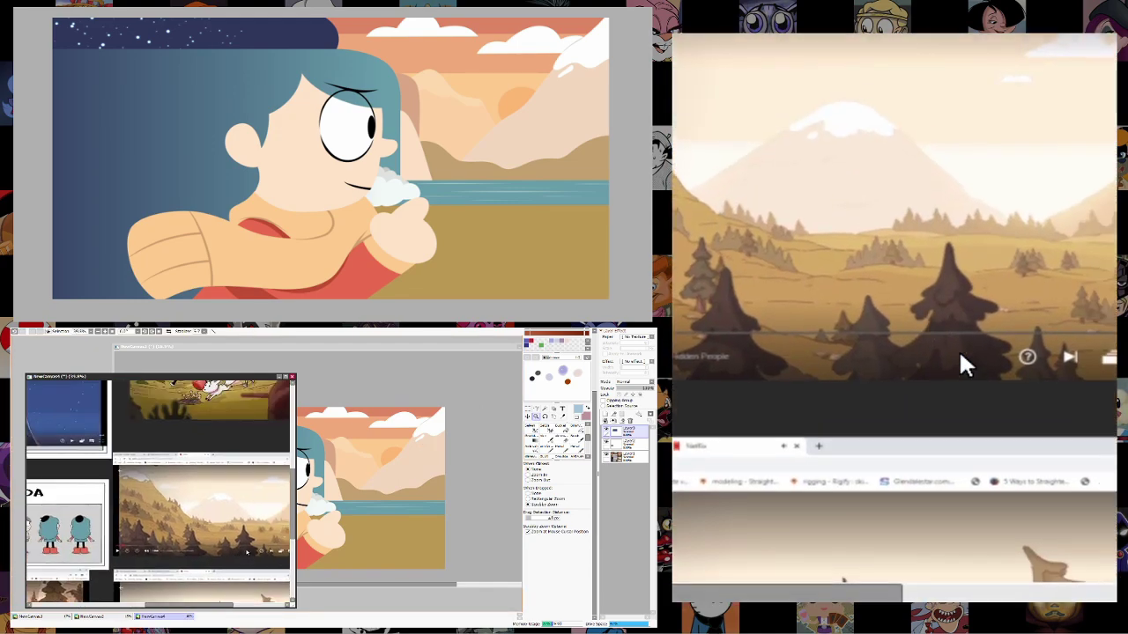
pyautogui.scroll(2, 264, 551)
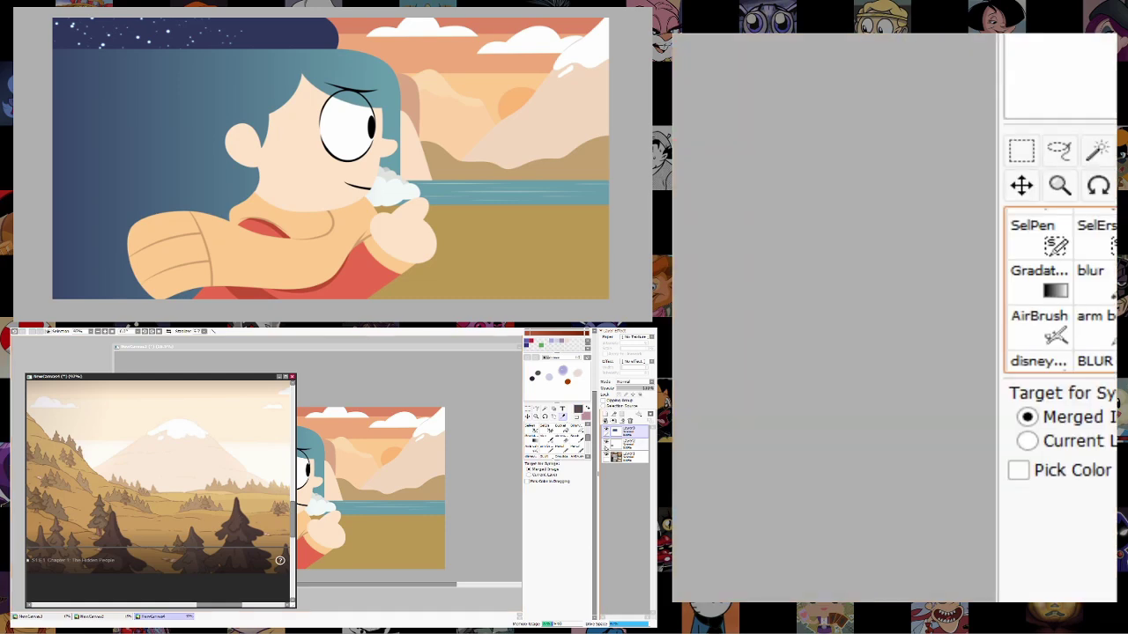
# Show the rough sketch over the painting and ready a fine tip brush on a new layer for the foreground trees.
pyautogui.click(467, 346)
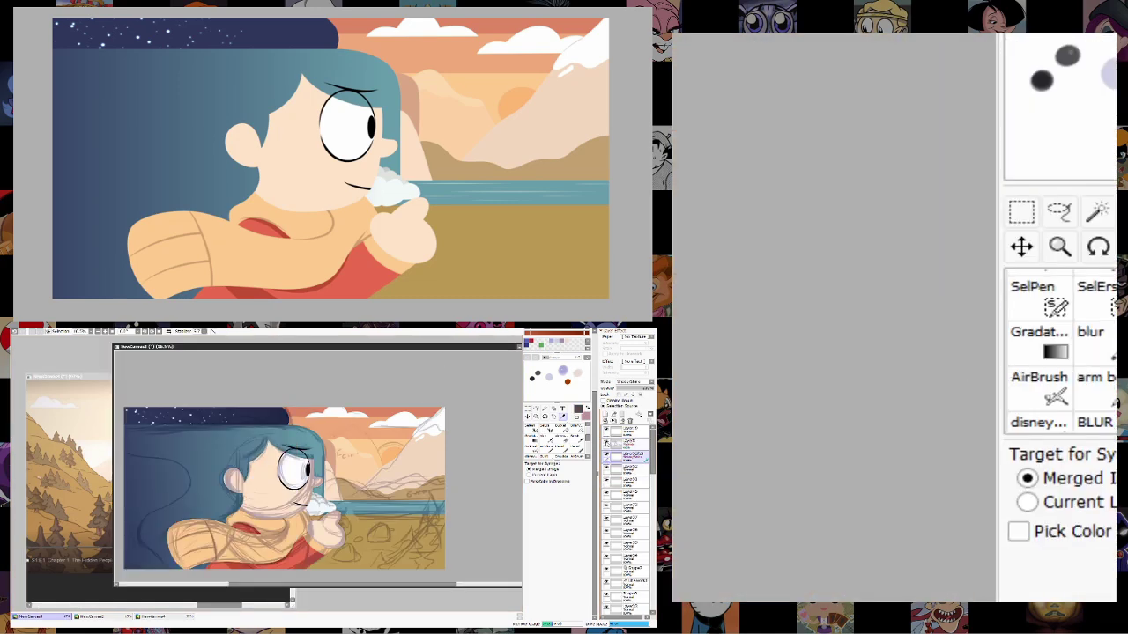
pyautogui.scroll(2, 440, 467)
pyautogui.click(536, 416)
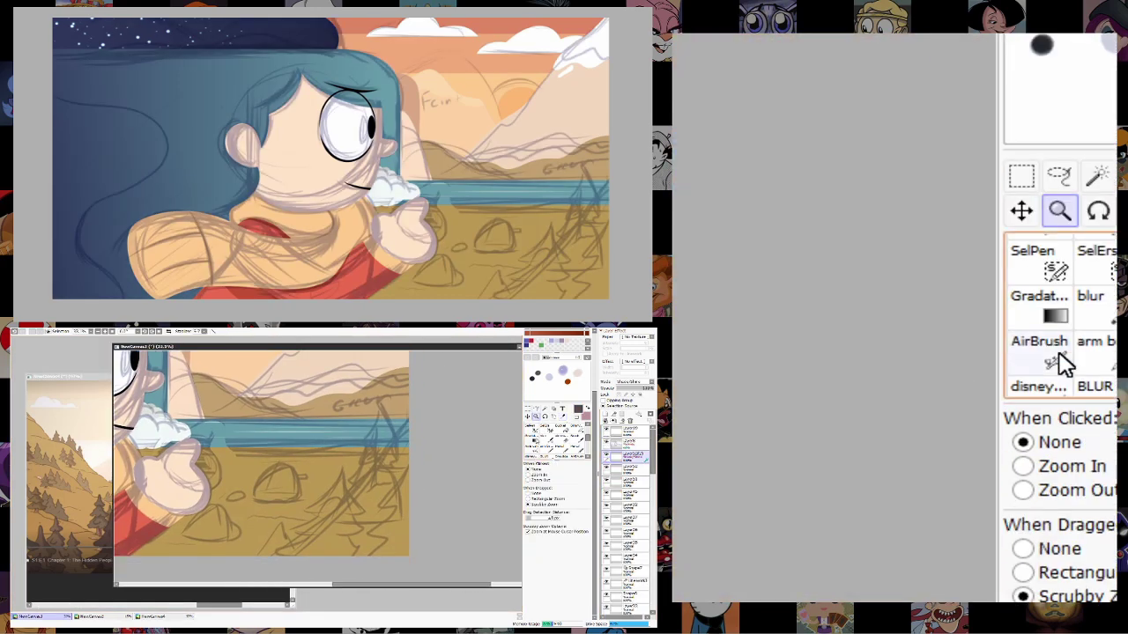
pyautogui.click(532, 429)
pyautogui.moveTo(408, 455); pyautogui.dragTo(381, 504)
pyautogui.hotkey('ctrl', 'z')
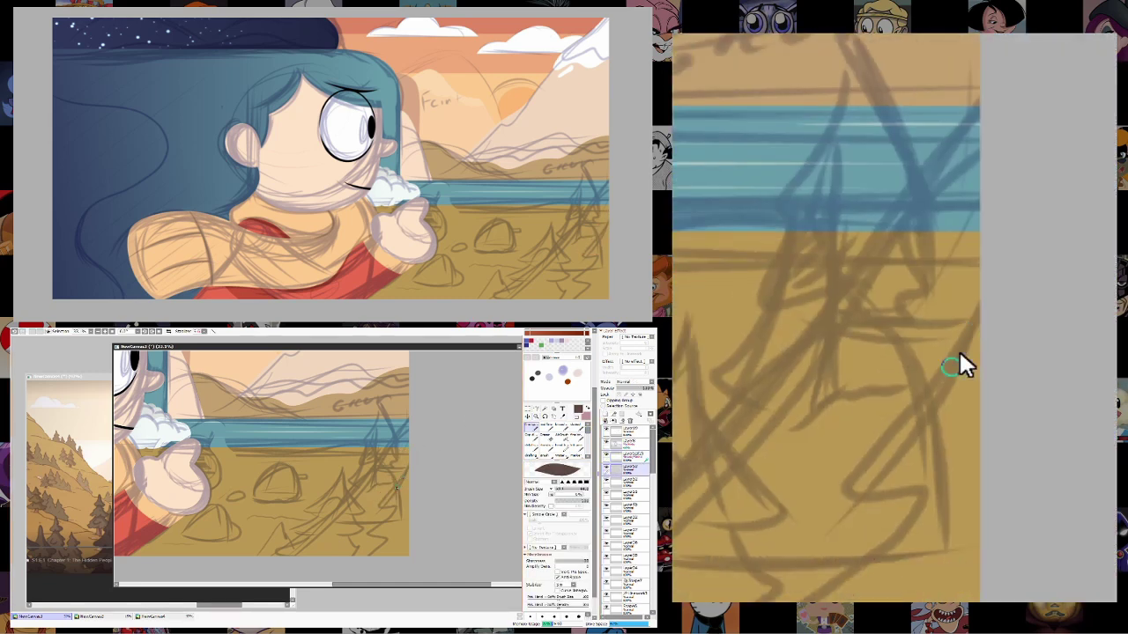
pyautogui.moveTo(404, 449)
pyautogui.mouseDown()
pyautogui.moveTo(384, 482)
pyautogui.moveTo(389, 504)
pyautogui.mouseUp()
pyautogui.hotkey('ctrl', 'z')
pyautogui.hotkey('ctrl', 'z')
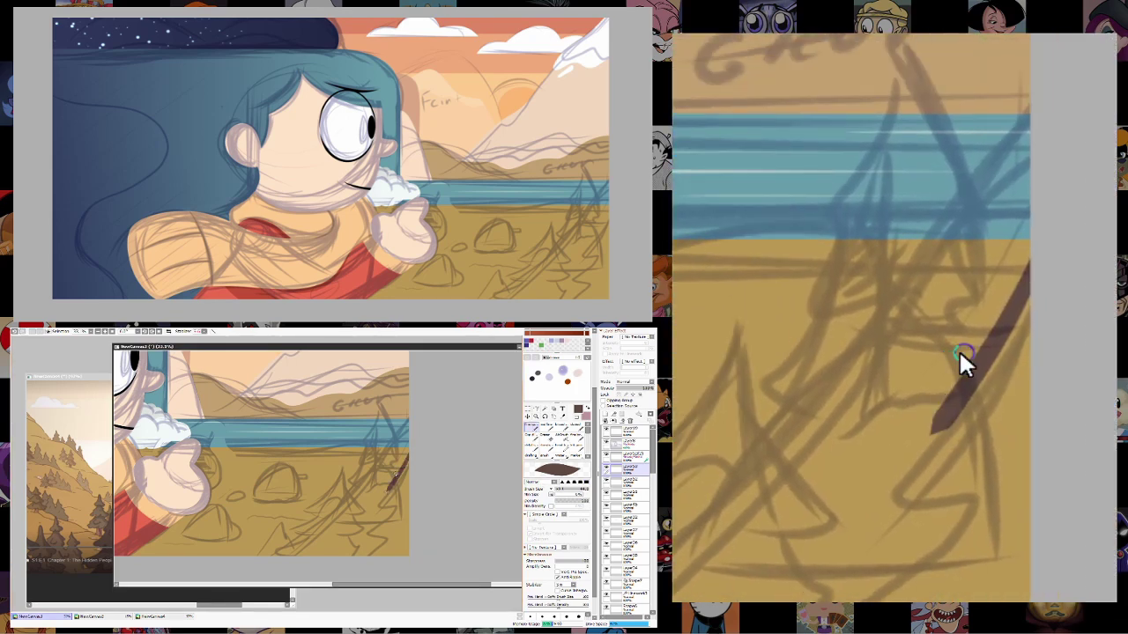
# Paint a solid dark brown pine with rounded, drooping branches at the right edge of the meadow and review it without the sketch.
pyautogui.moveTo(408, 465); pyautogui.dragTo(394, 487)
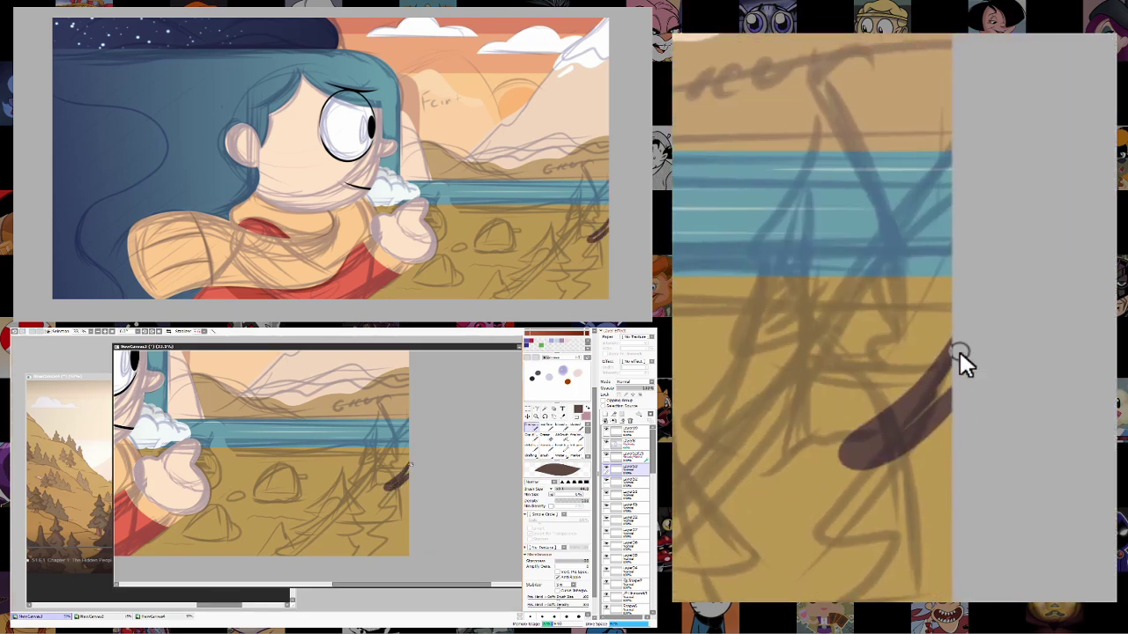
pyautogui.moveTo(401, 480)
pyautogui.mouseDown()
pyautogui.moveTo(381, 514)
pyautogui.moveTo(407, 488)
pyautogui.moveTo(378, 506)
pyautogui.moveTo(393, 503)
pyautogui.moveTo(382, 521)
pyautogui.moveTo(395, 500)
pyautogui.moveTo(387, 511)
pyautogui.moveTo(408, 508)
pyautogui.moveTo(373, 532)
pyautogui.moveTo(402, 505)
pyautogui.moveTo(370, 531)
pyautogui.mouseUp()
pyautogui.hotkey('ctrl', 'z')
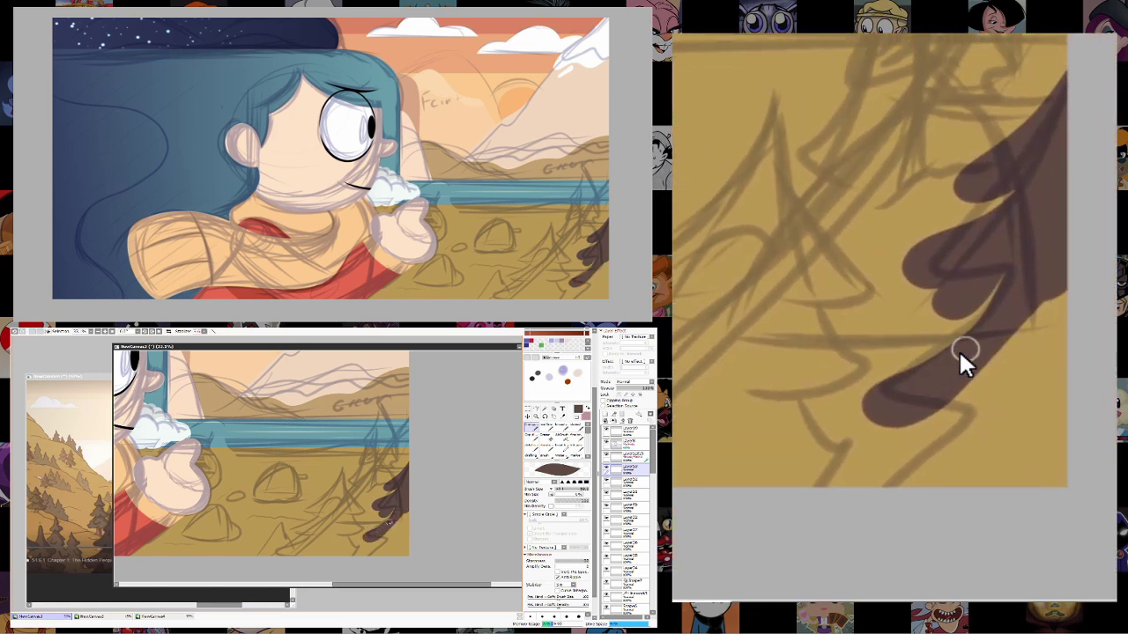
pyautogui.moveTo(368, 538); pyautogui.dragTo(374, 531)
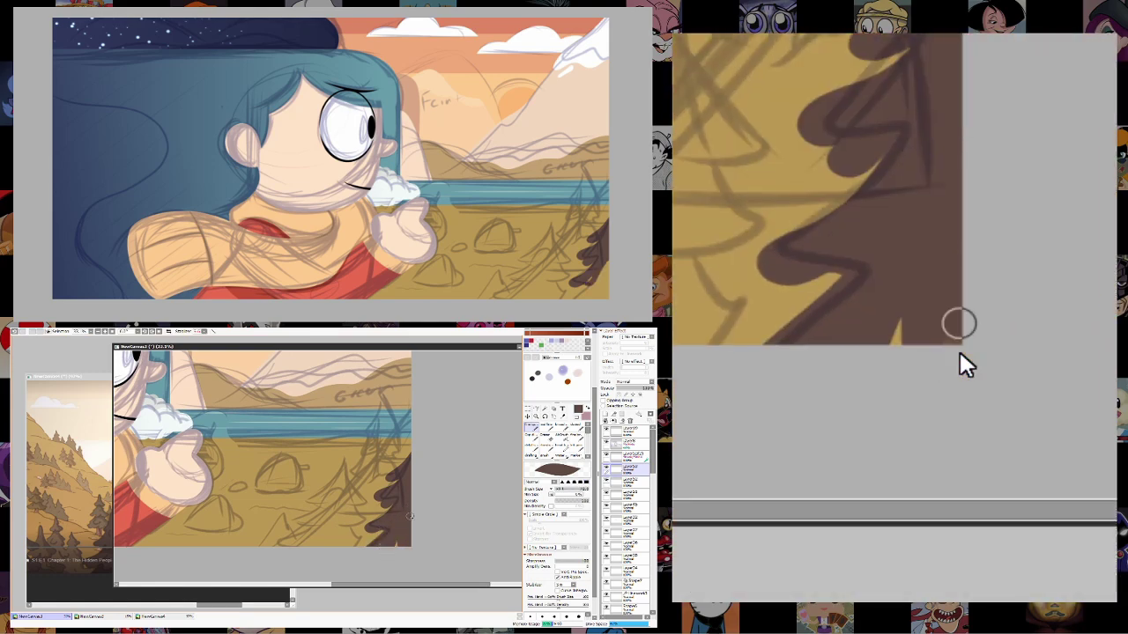
pyautogui.scroll(1, 392, 515)
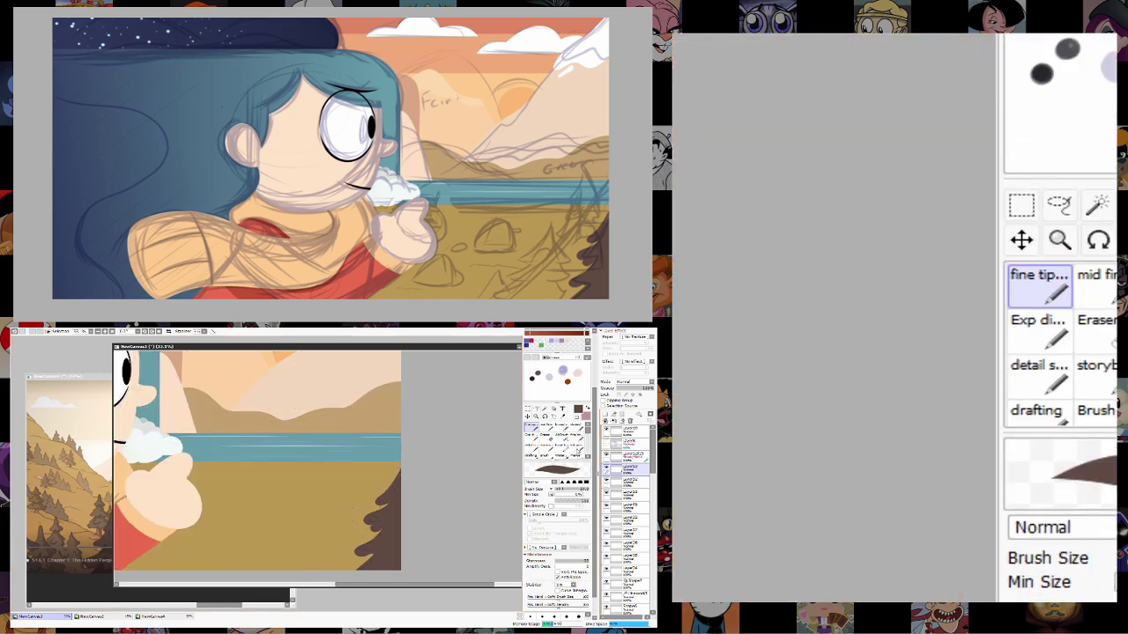
pyautogui.scroll(-3, 396, 514)
pyautogui.scroll(2, 395, 513)
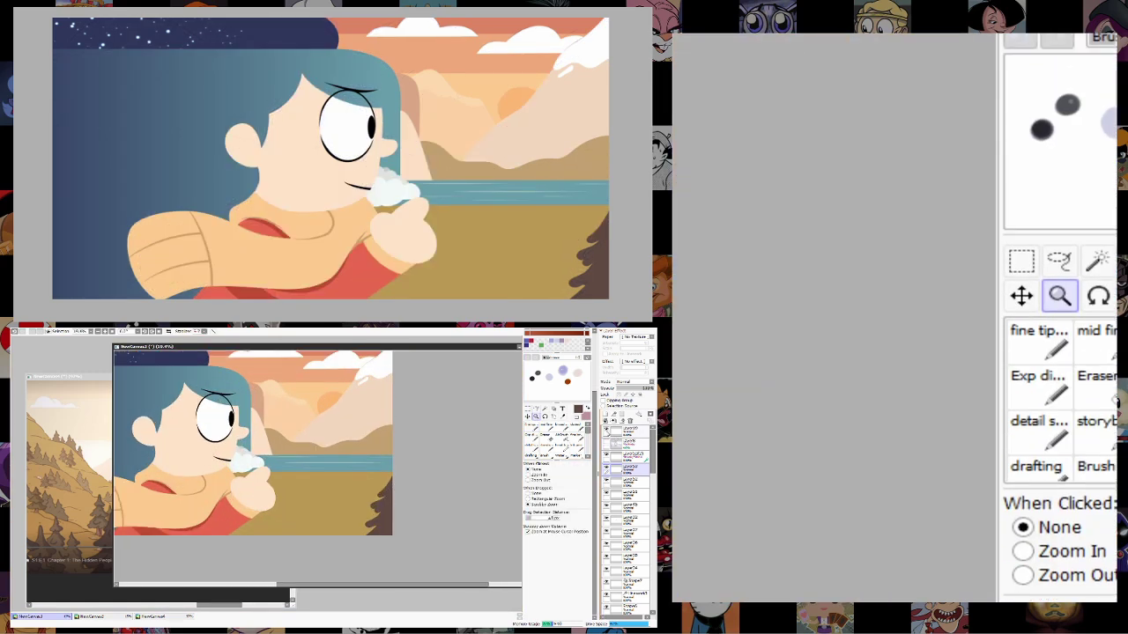
# Sample a lighter brown from the hillside pines in the reference scene for a second tree on its own layer.
pyautogui.scroll(3, 395, 514)
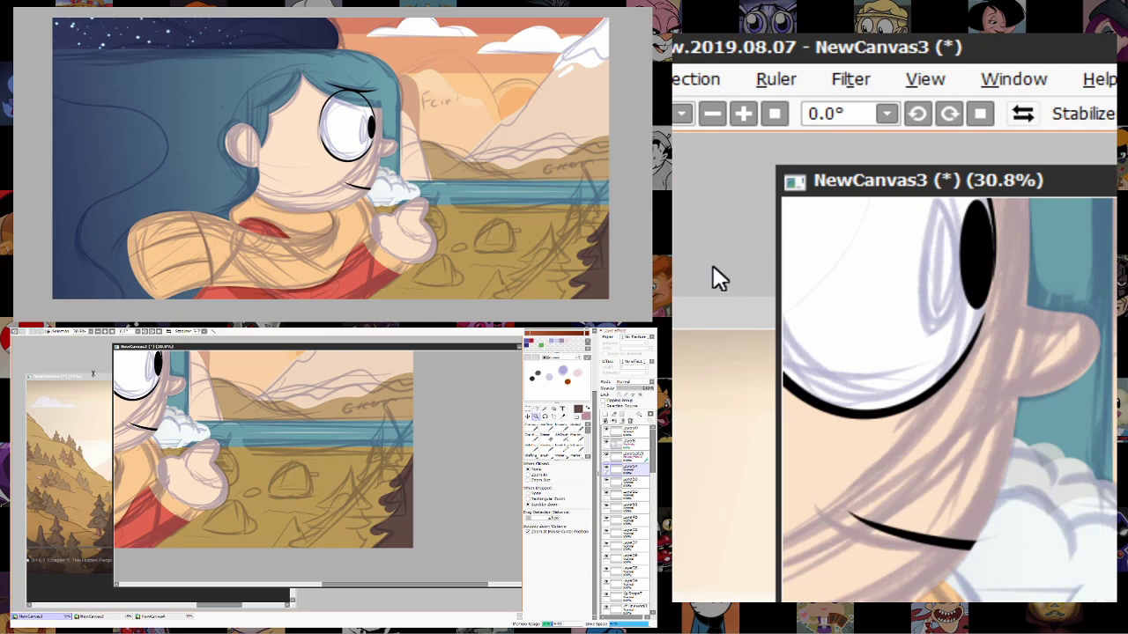
pyautogui.click(80, 515)
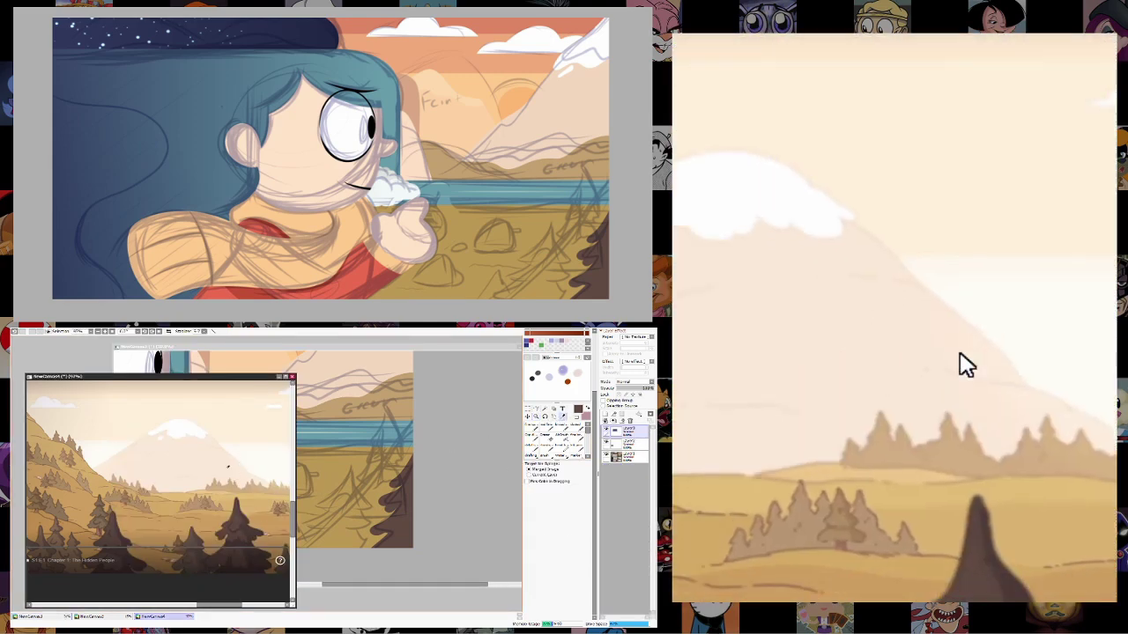
pyautogui.click(138, 485)
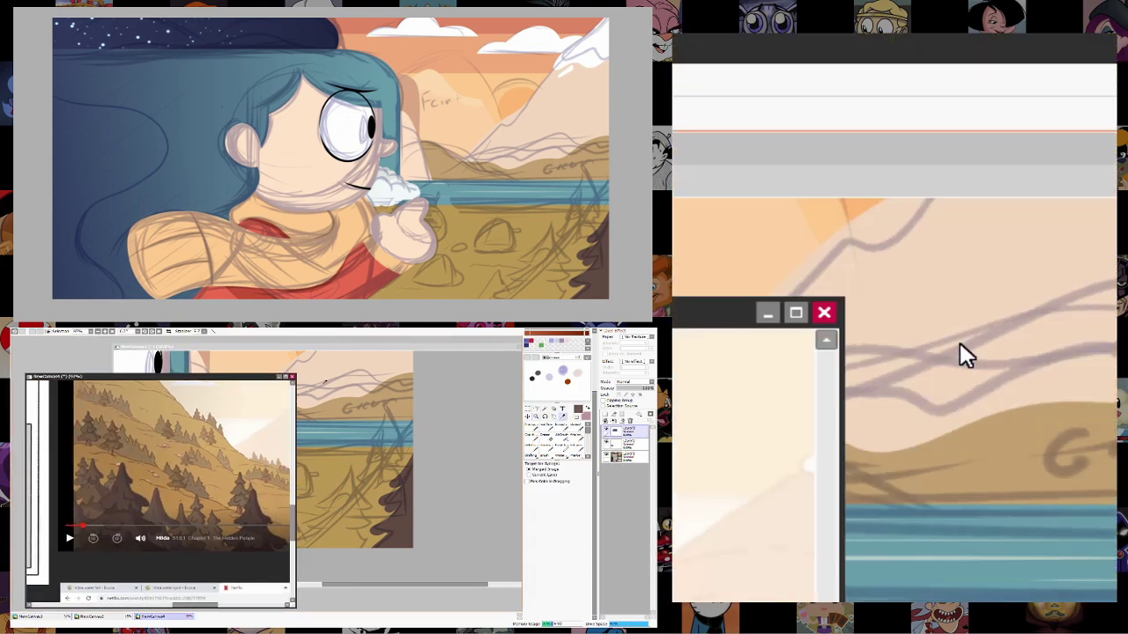
pyautogui.click(480, 349)
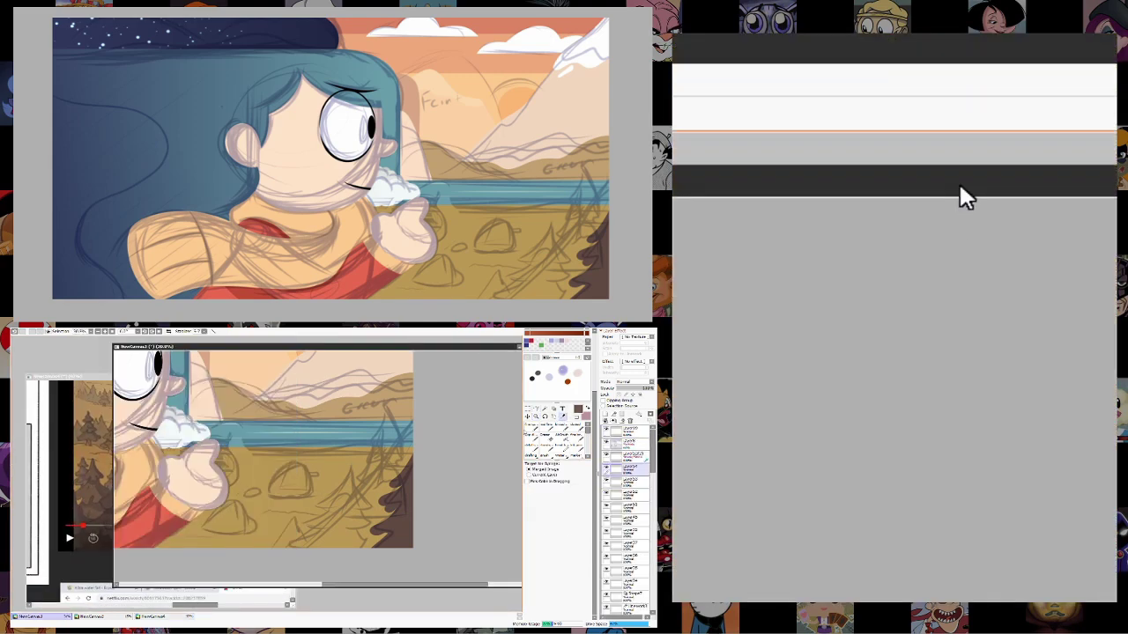
# Outline a second, lighter brown pine with tiered, drooping branches in the meadow beside the dark edge tree.
pyautogui.moveTo(420, 516); pyautogui.dragTo(402, 533)
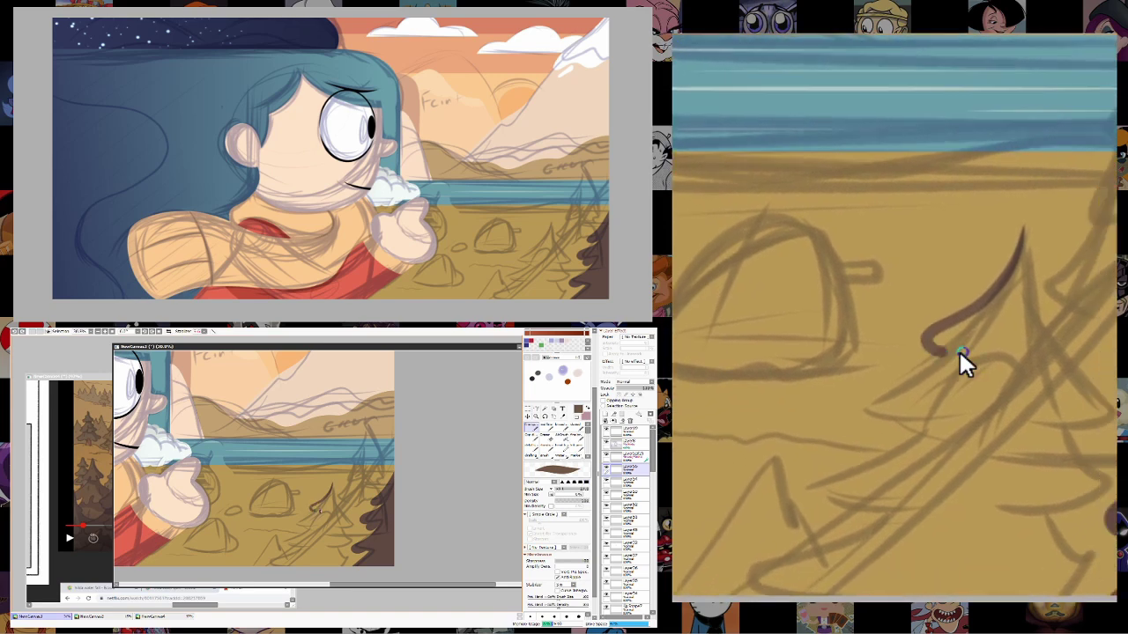
pyautogui.scroll(1, 322, 512)
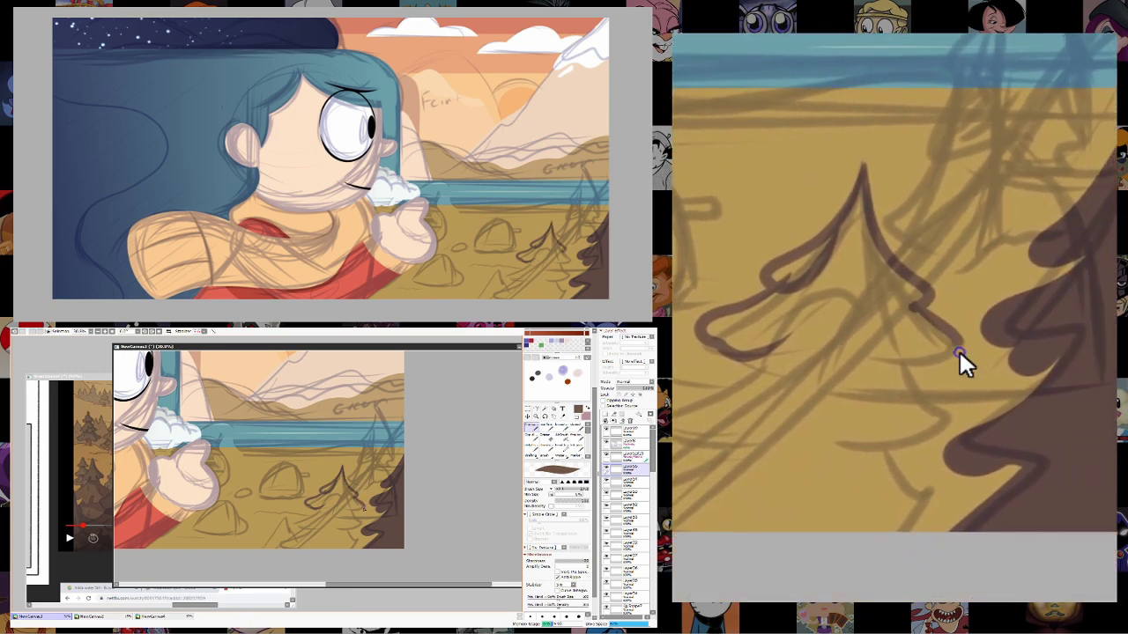
pyautogui.moveTo(352, 512); pyautogui.dragTo(370, 479)
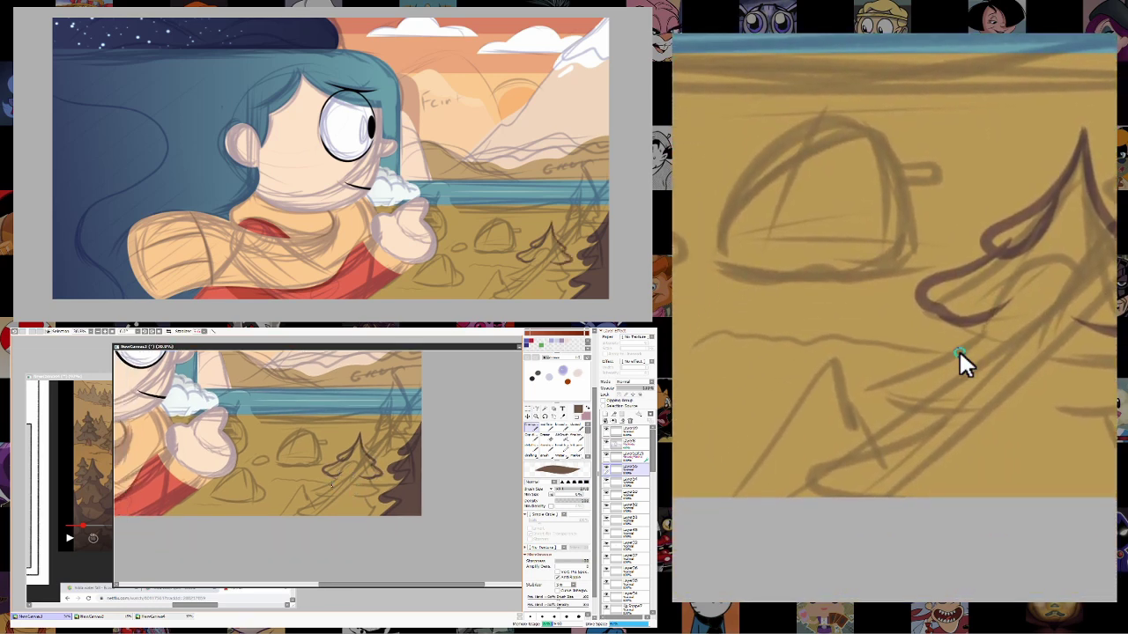
pyautogui.moveTo(339, 480)
pyautogui.mouseDown()
pyautogui.moveTo(357, 458)
pyautogui.moveTo(352, 476)
pyautogui.moveTo(370, 500)
pyautogui.mouseUp()
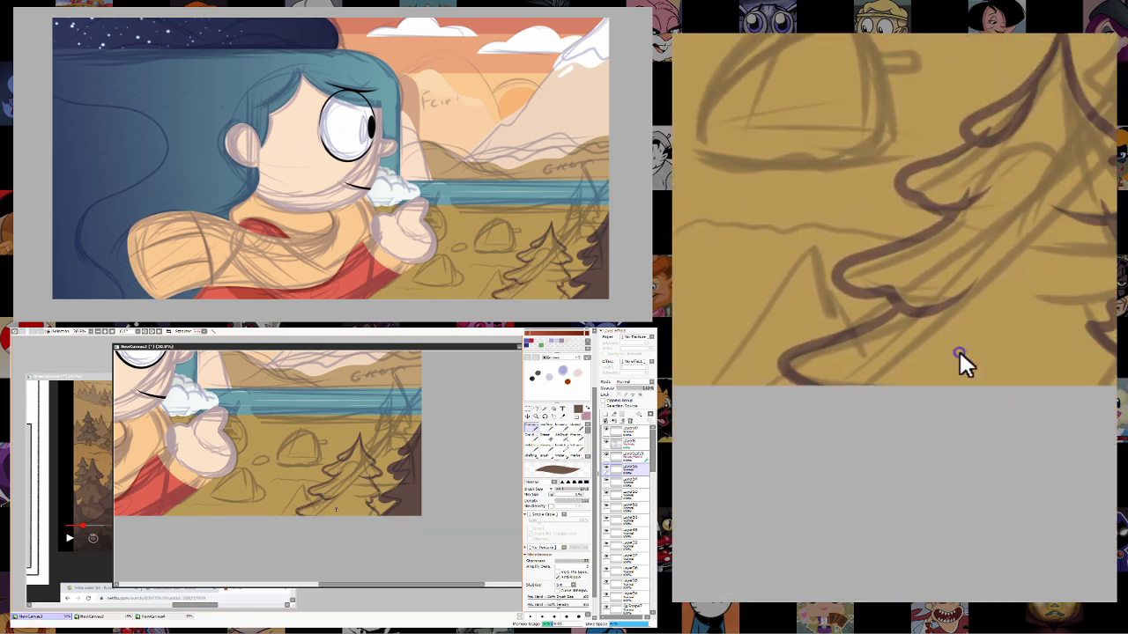
# Hide the sketch, select the inside of the second pine's outline with the Magic Wand and fill it with the lighter brown.
pyautogui.click(564, 442)
pyautogui.click(357, 459)
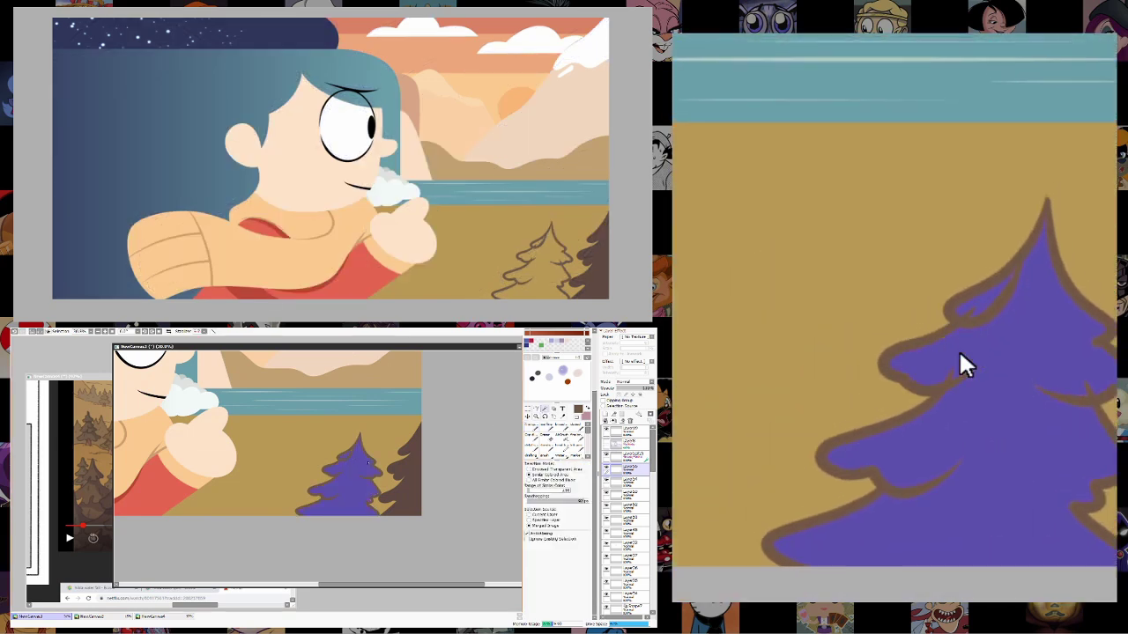
pyautogui.click(494, 504)
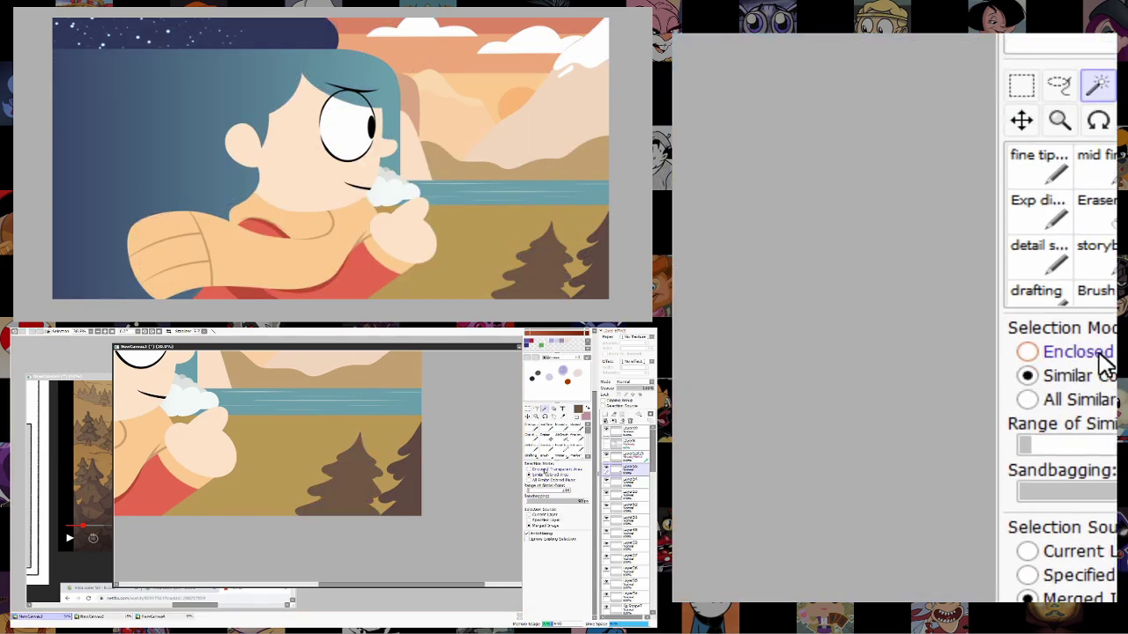
# Show the sketch again and sample a paler brown from the distant hillside pines in the reference scene.
pyautogui.scroll(-3, 493, 476)
pyautogui.click(535, 417)
pyautogui.scroll(2, 397, 491)
pyautogui.scroll(3, 403, 492)
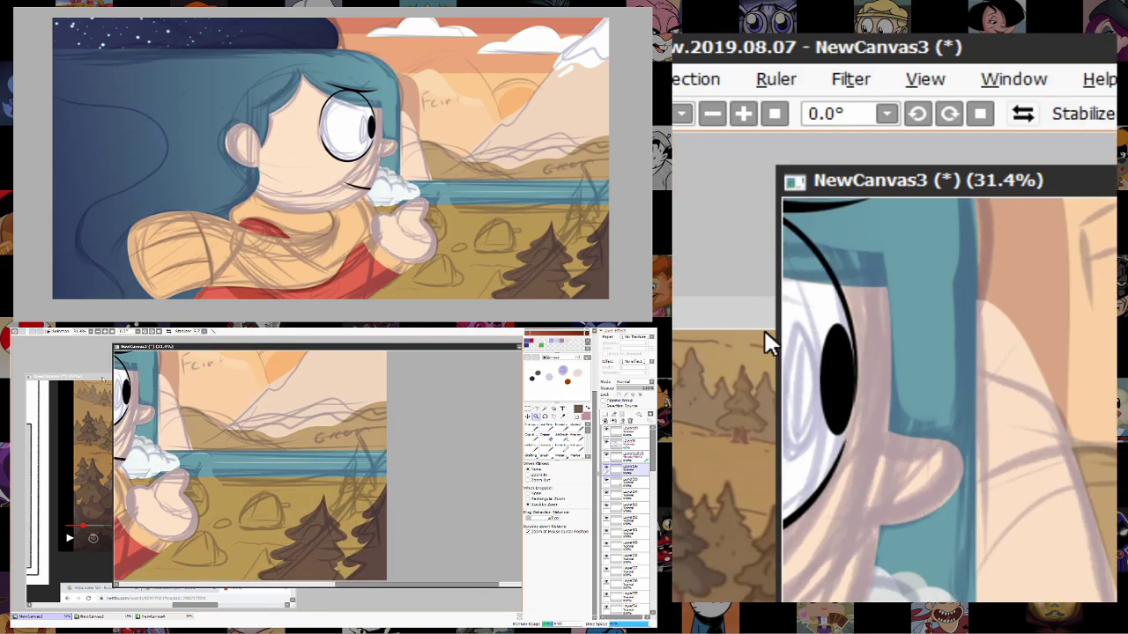
pyautogui.click(765, 343)
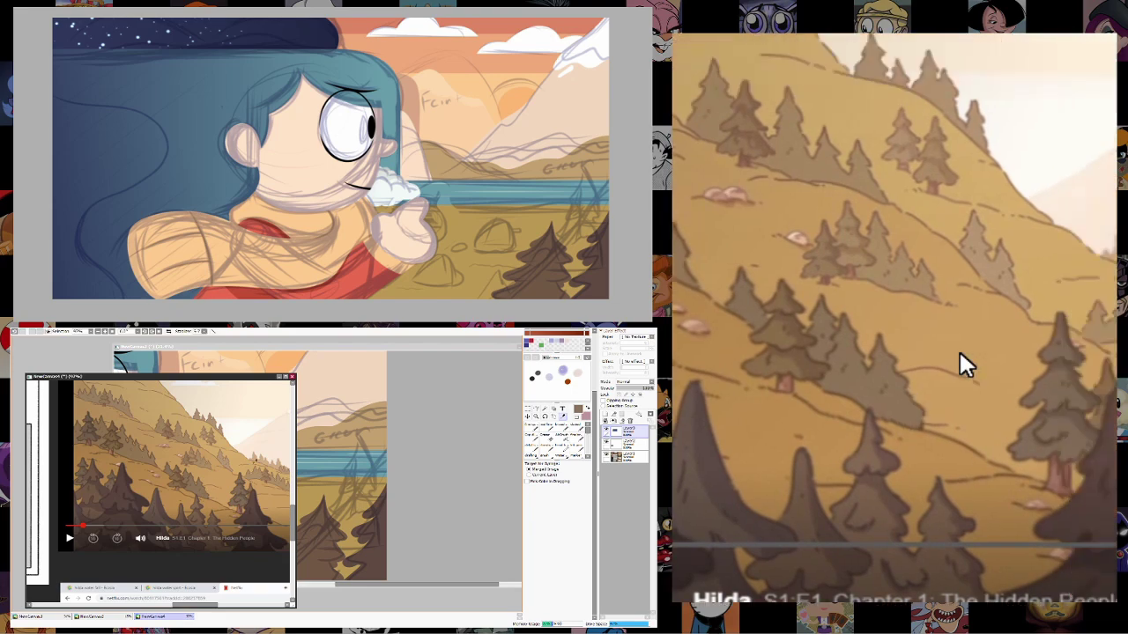
pyautogui.click(459, 362)
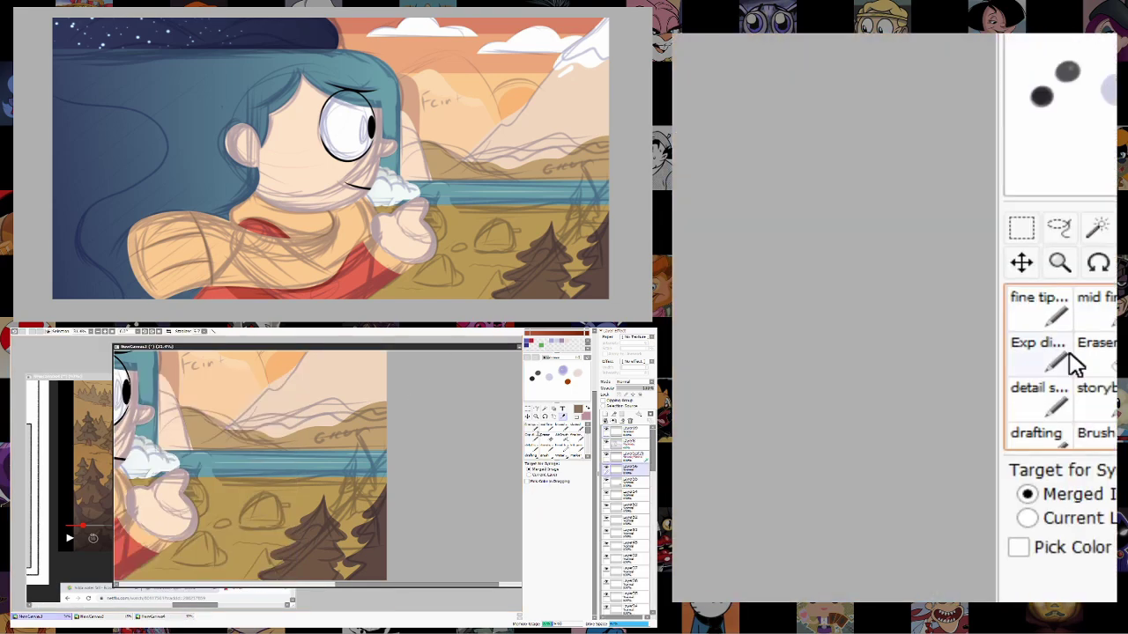
# Outline and fill a cluster of paler brown pines on a layer behind the two foreground trees, reaching up over the lake.
pyautogui.click(1081, 366)
pyautogui.moveTo(360, 473)
pyautogui.mouseDown()
pyautogui.moveTo(352, 507)
pyautogui.moveTo(336, 517)
pyautogui.mouseUp()
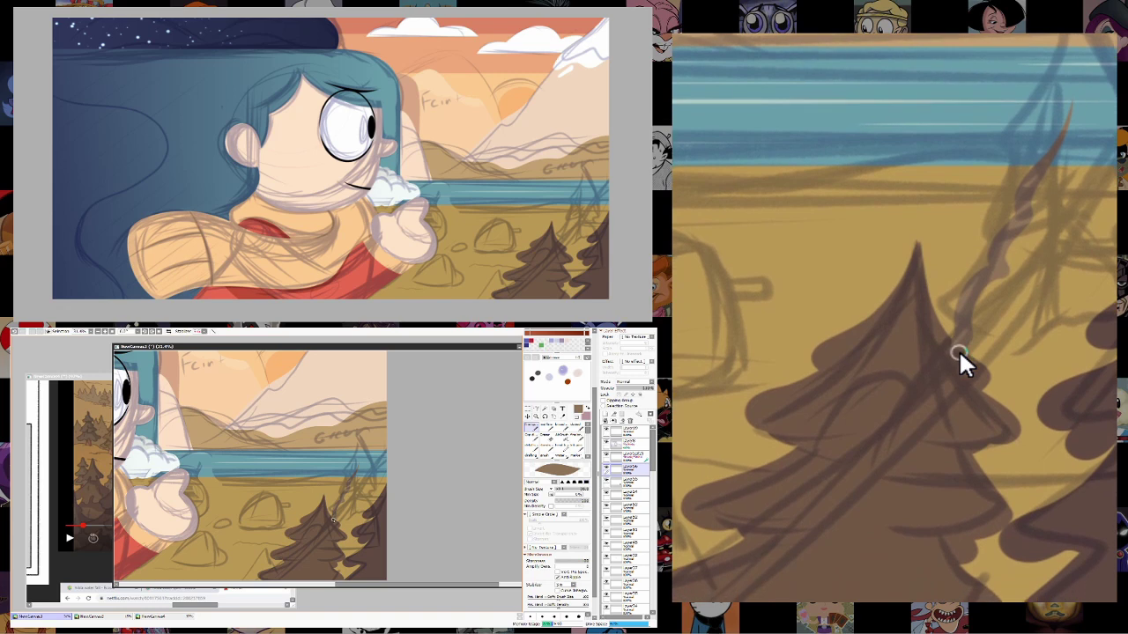
pyautogui.moveTo(359, 470); pyautogui.dragTo(353, 473)
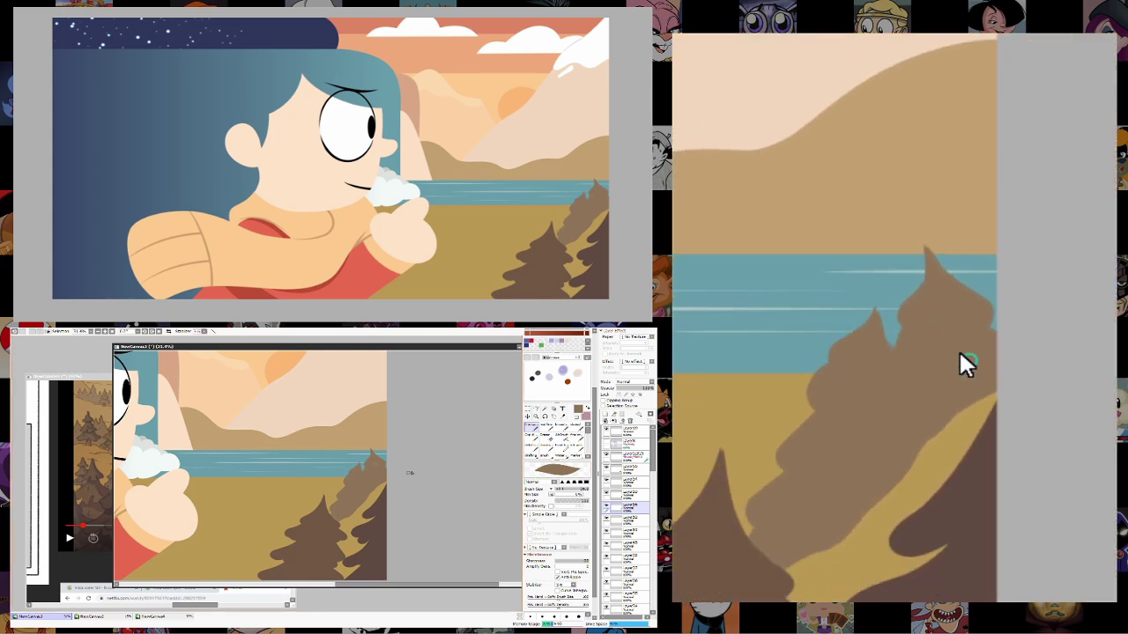
# Clean up the pale pines' edges with the Eraser, refining the gap between the treetops and the pointed tips.
pyautogui.click(535, 410)
pyautogui.moveTo(397, 467)
pyautogui.mouseDown()
pyautogui.moveTo(390, 478)
pyautogui.moveTo(513, 481)
pyautogui.mouseUp()
pyautogui.click(544, 435)
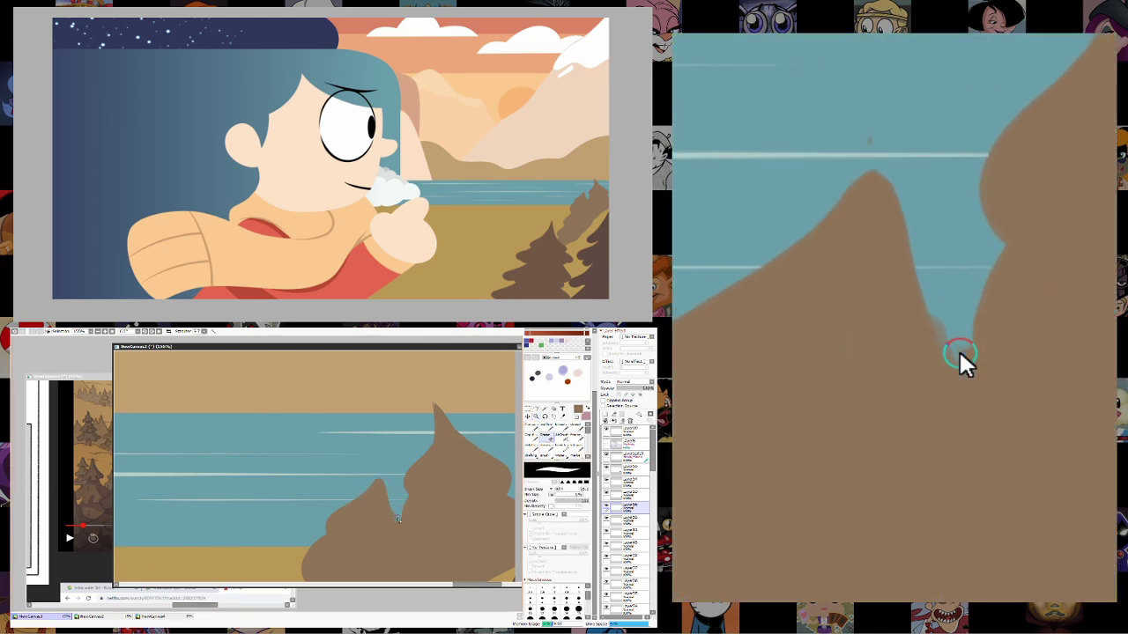
pyautogui.moveTo(420, 463); pyautogui.dragTo(385, 477)
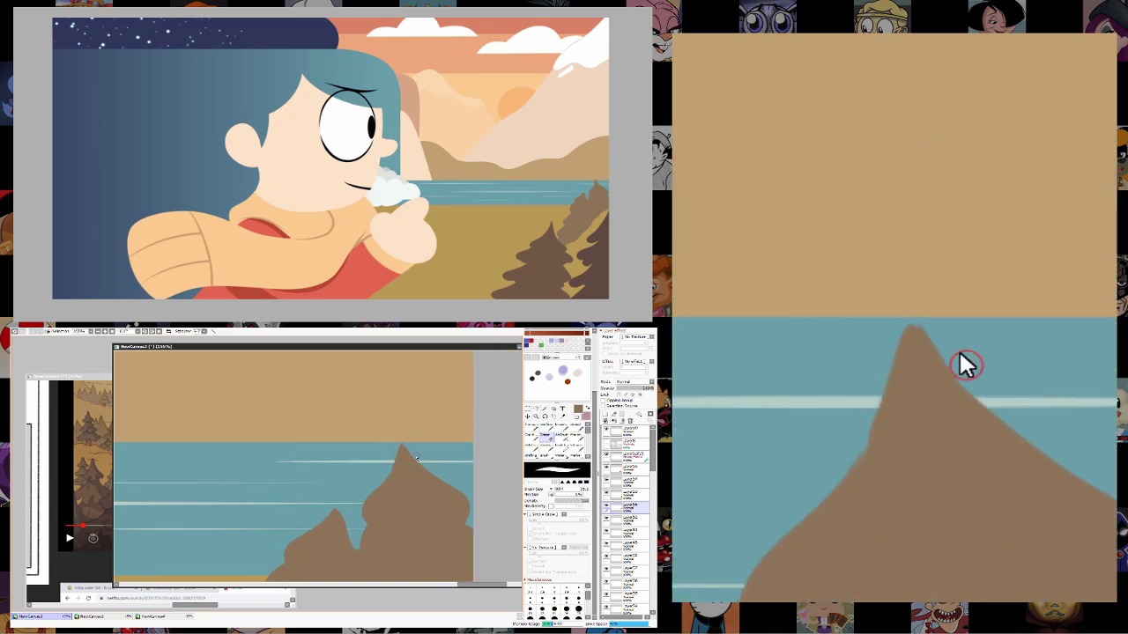
pyautogui.click(536, 415)
pyautogui.scroll(-5, 426, 457)
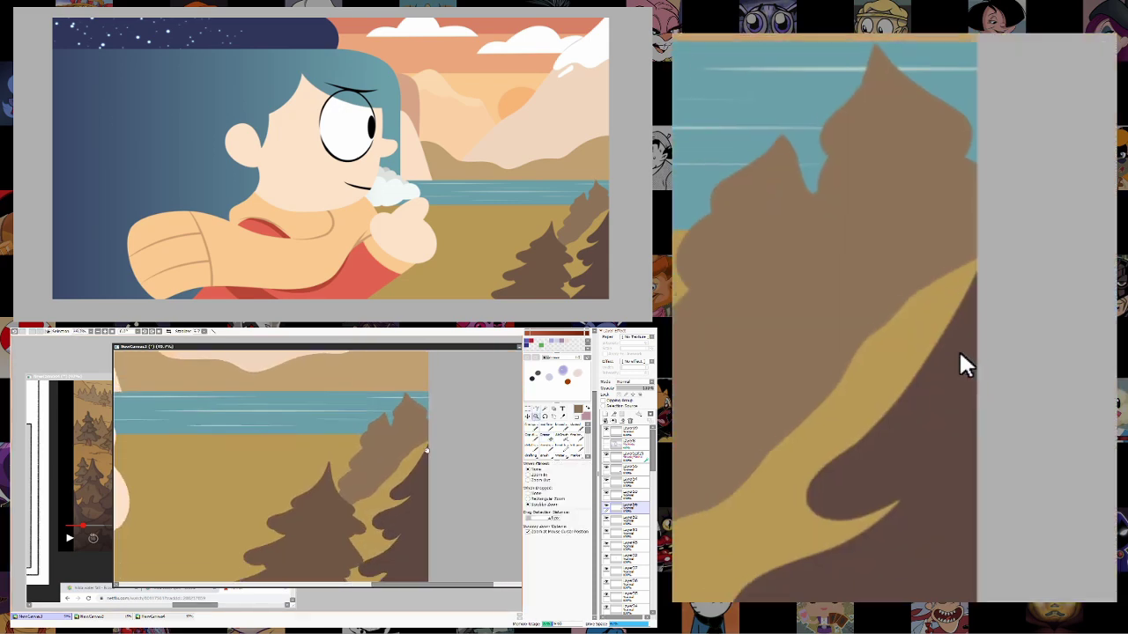
# Sample a golden brown from the reference hillside and paint a sloping patch of ground beneath and between the pines.
pyautogui.scroll(3, 427, 460)
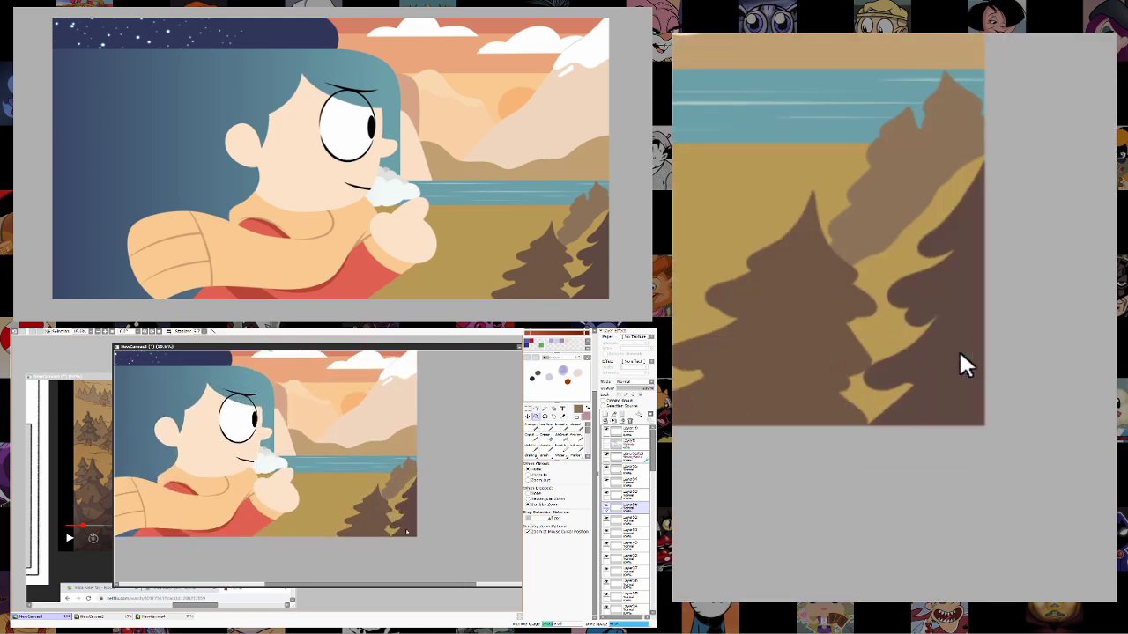
pyautogui.scroll(2, 412, 526)
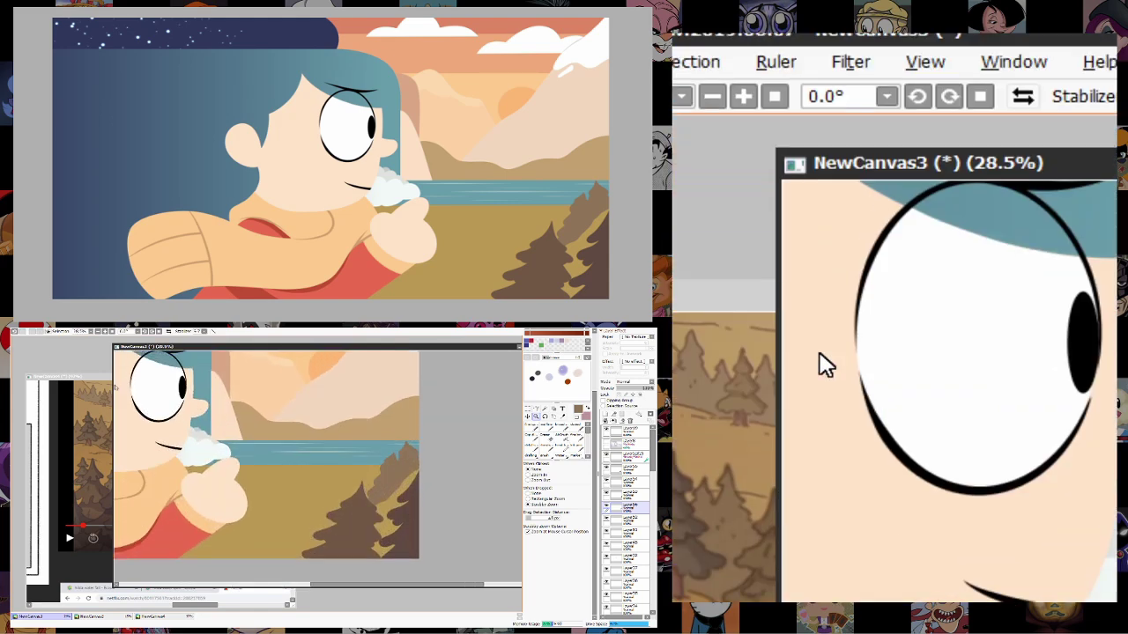
pyautogui.click(88, 414)
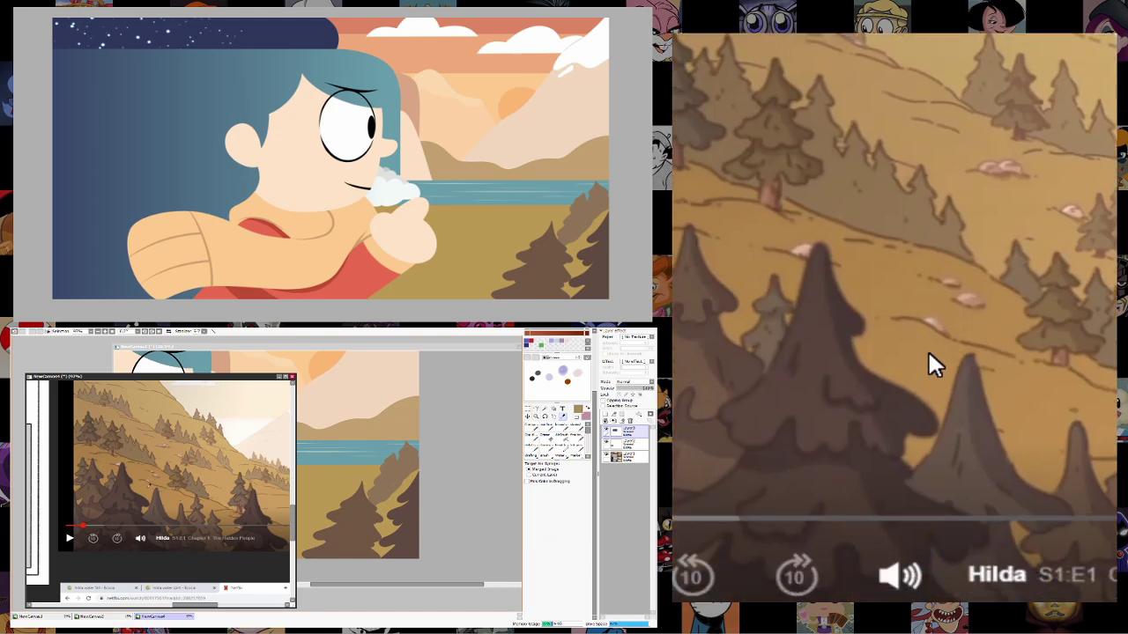
pyautogui.click(388, 357)
pyautogui.click(539, 427)
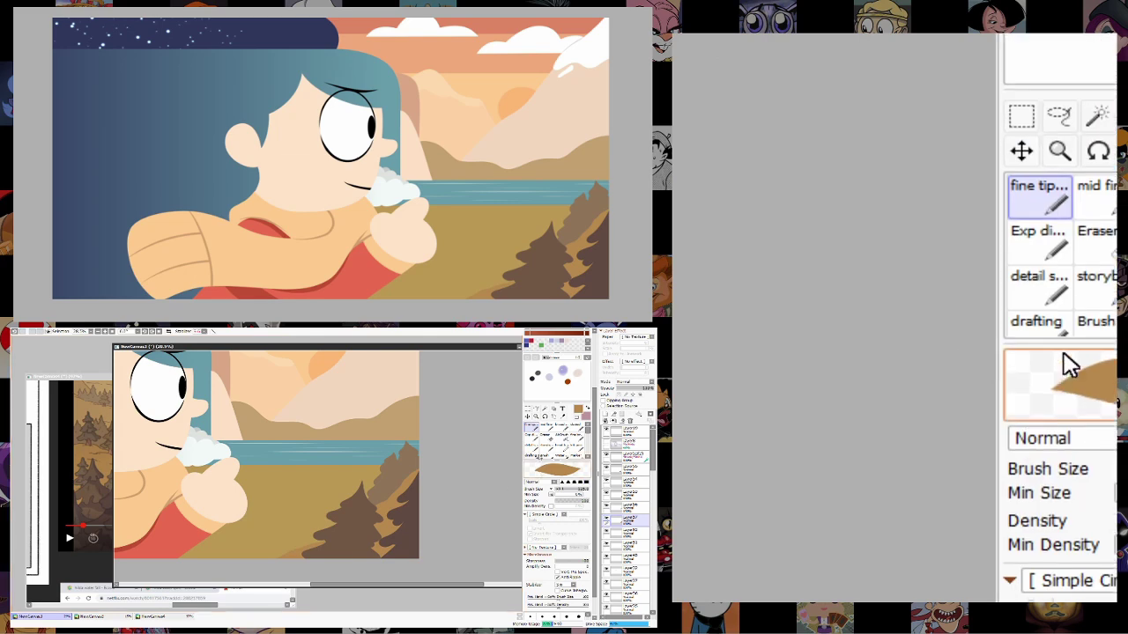
# Sample the pale mountain's colour, darken it slightly and draw thin tapered crease lines down the mountain's slope.
pyautogui.scroll(-4, 411, 485)
pyautogui.scroll(1, 394, 501)
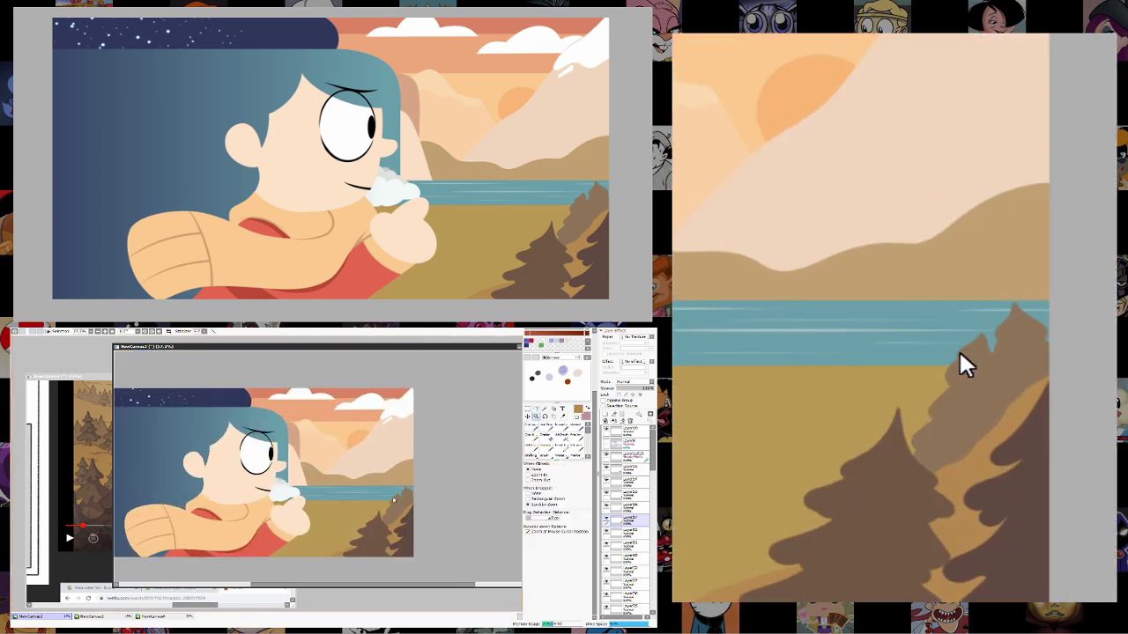
pyautogui.scroll(3, 394, 500)
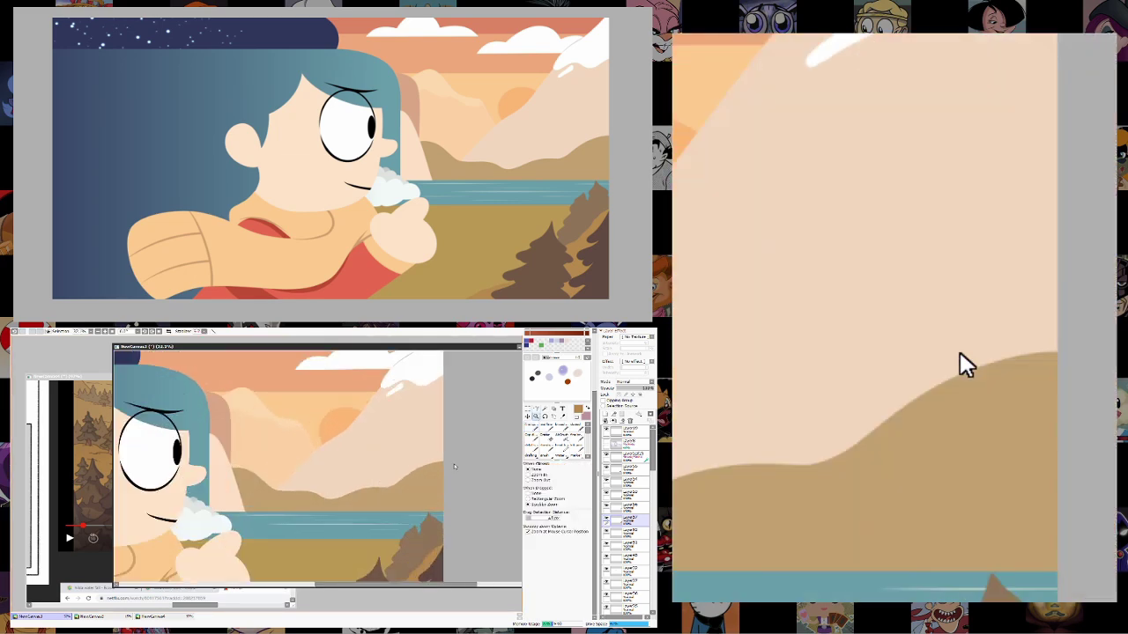
pyautogui.click(570, 416)
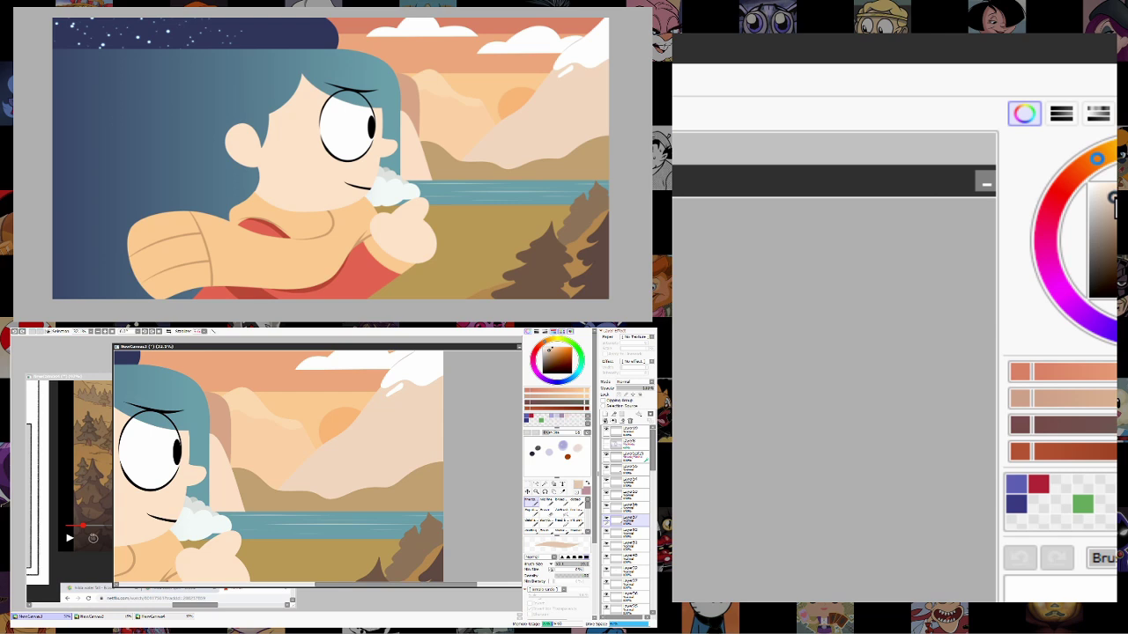
pyautogui.moveTo(370, 437); pyautogui.dragTo(360, 443)
pyautogui.moveTo(415, 421); pyautogui.dragTo(401, 432)
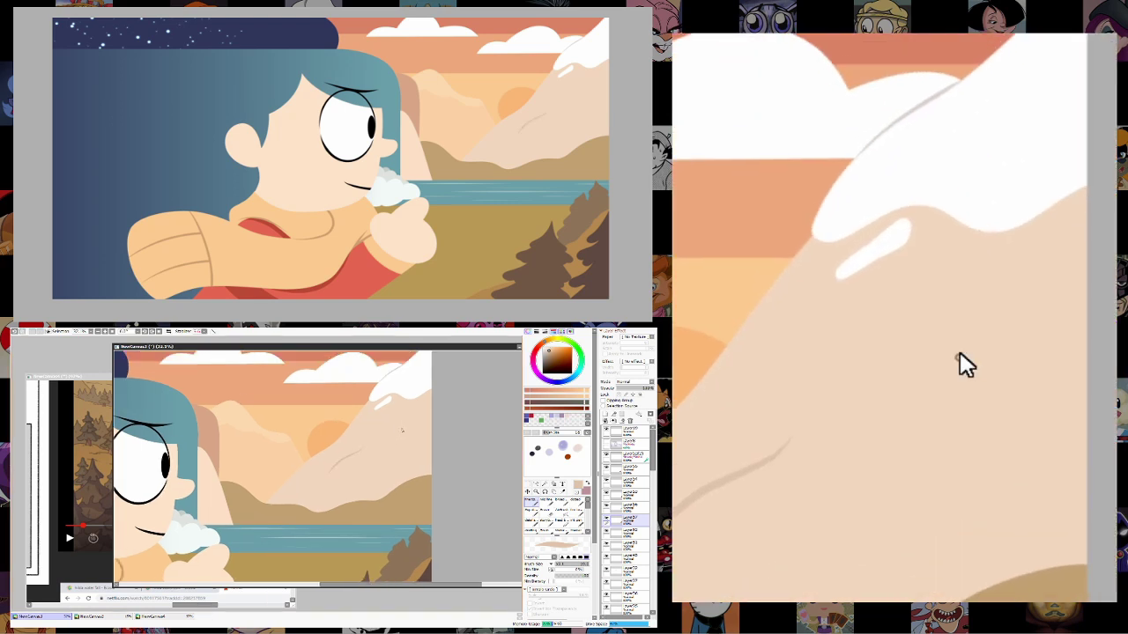
pyautogui.moveTo(327, 478); pyautogui.dragTo(319, 482)
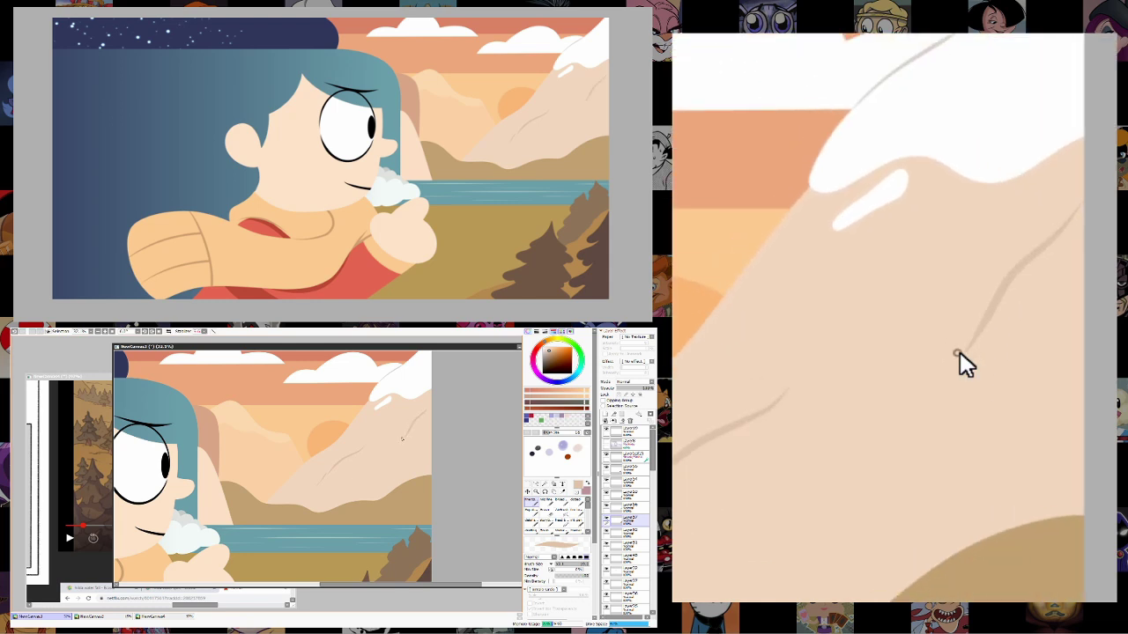
pyautogui.scroll(2, 361, 445)
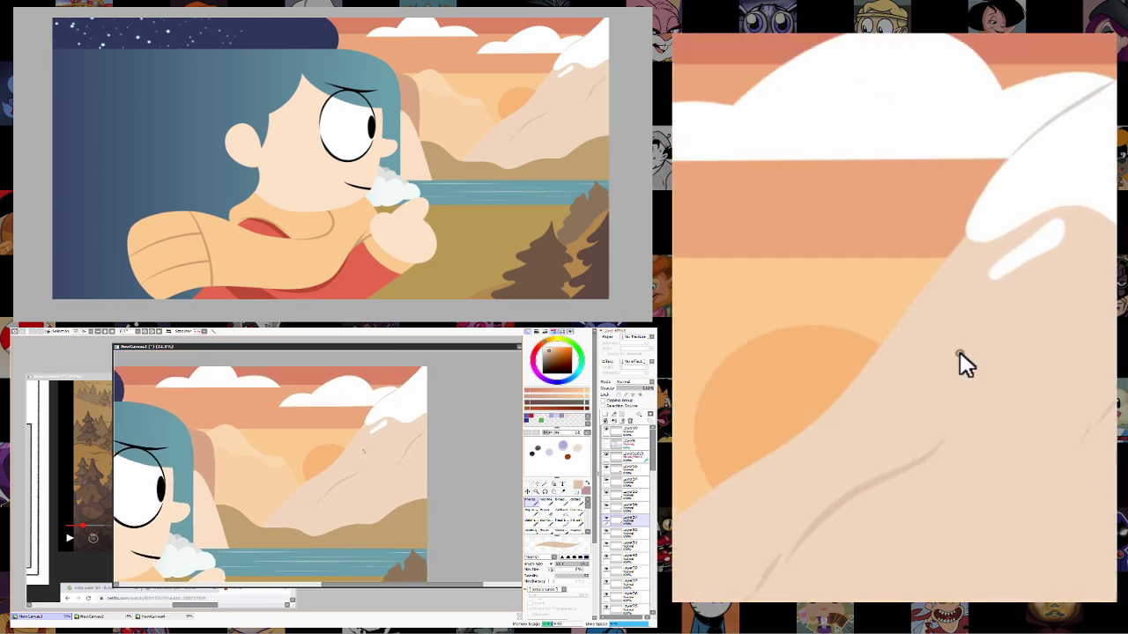
# Sample the edge pine's dark brown and draw wavy branch lines across the middle pine, adding similar darker lines to the pale pines.
pyautogui.keyDown('ctrl'); pyautogui.keyDown('alt'); pyautogui.click(423, 482); pyautogui.keyUp('alt'); pyautogui.keyUp('ctrl')
pyautogui.click(424, 483)
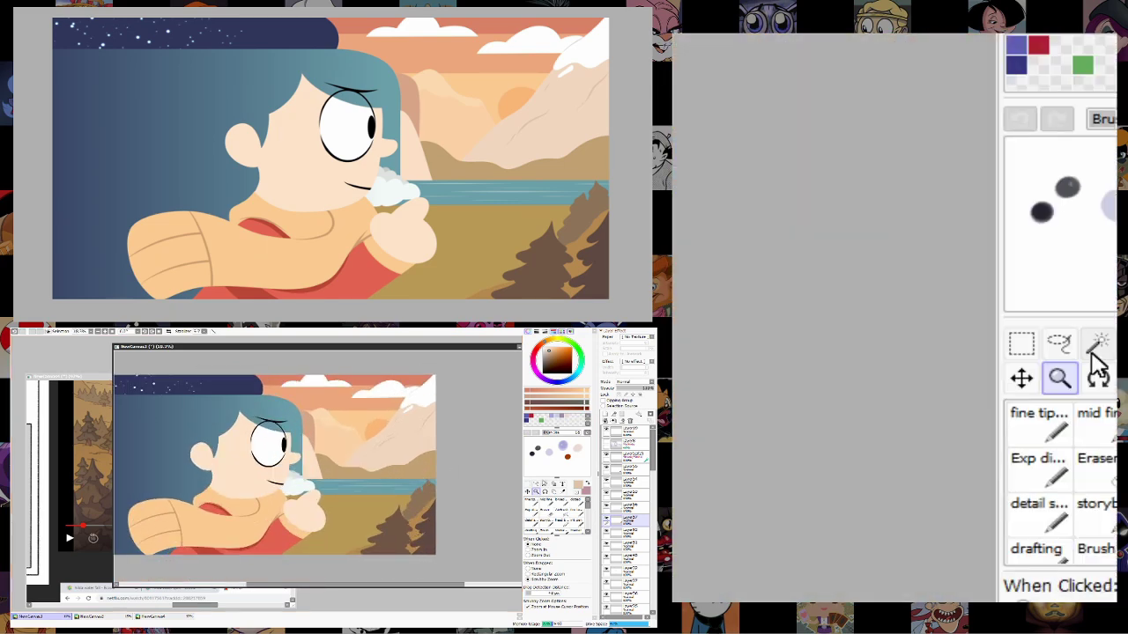
pyautogui.click(430, 539)
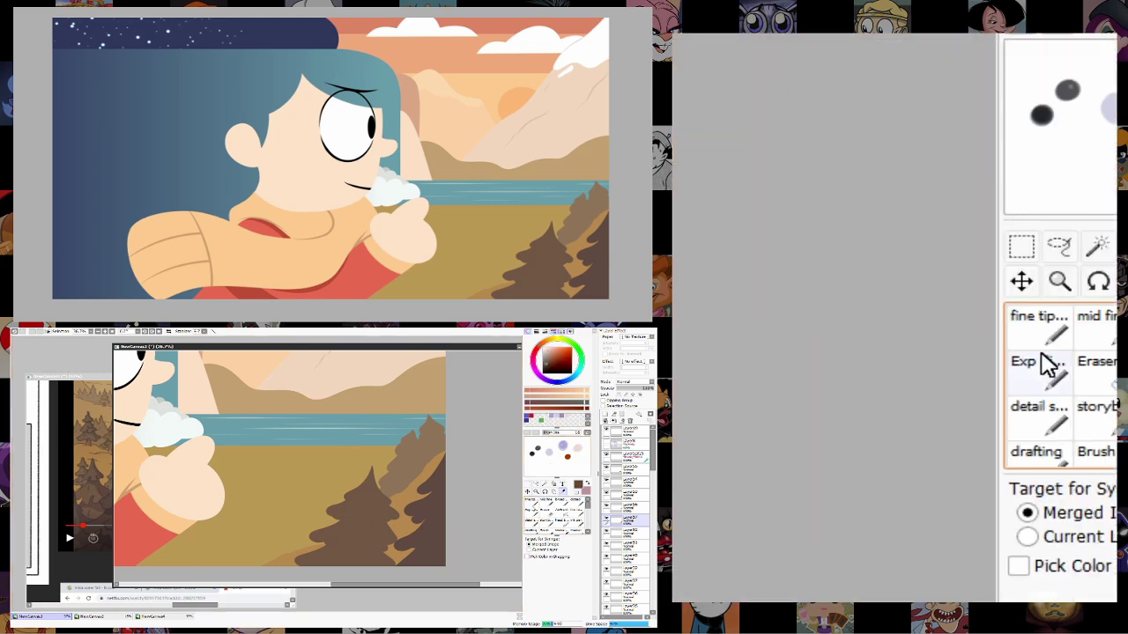
pyautogui.click(533, 502)
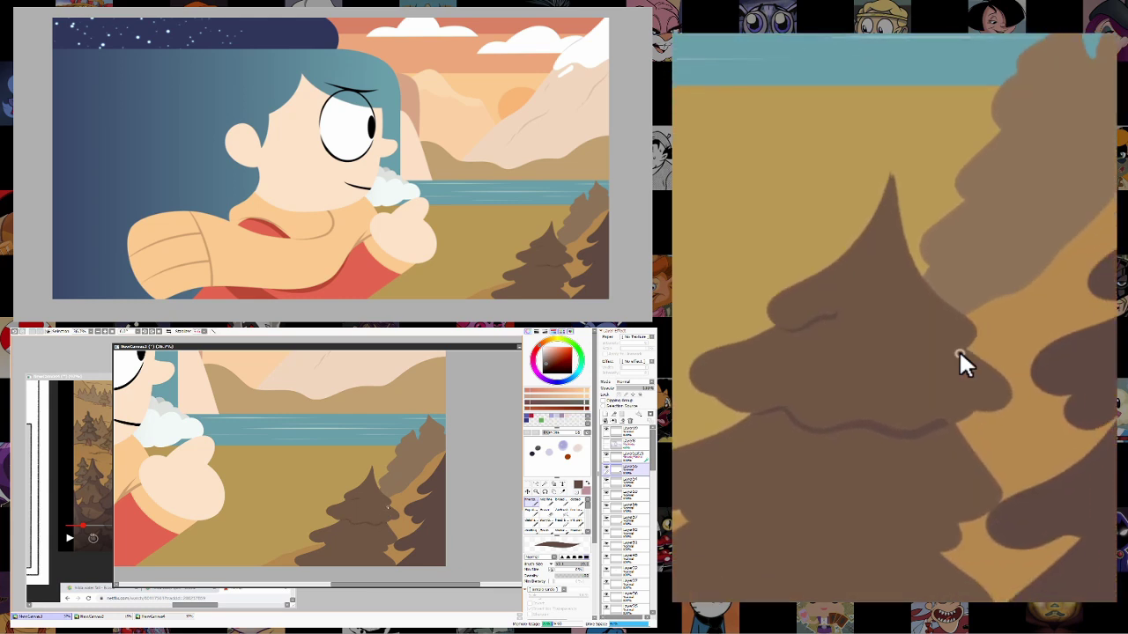
pyautogui.scroll(-2, 330, 522)
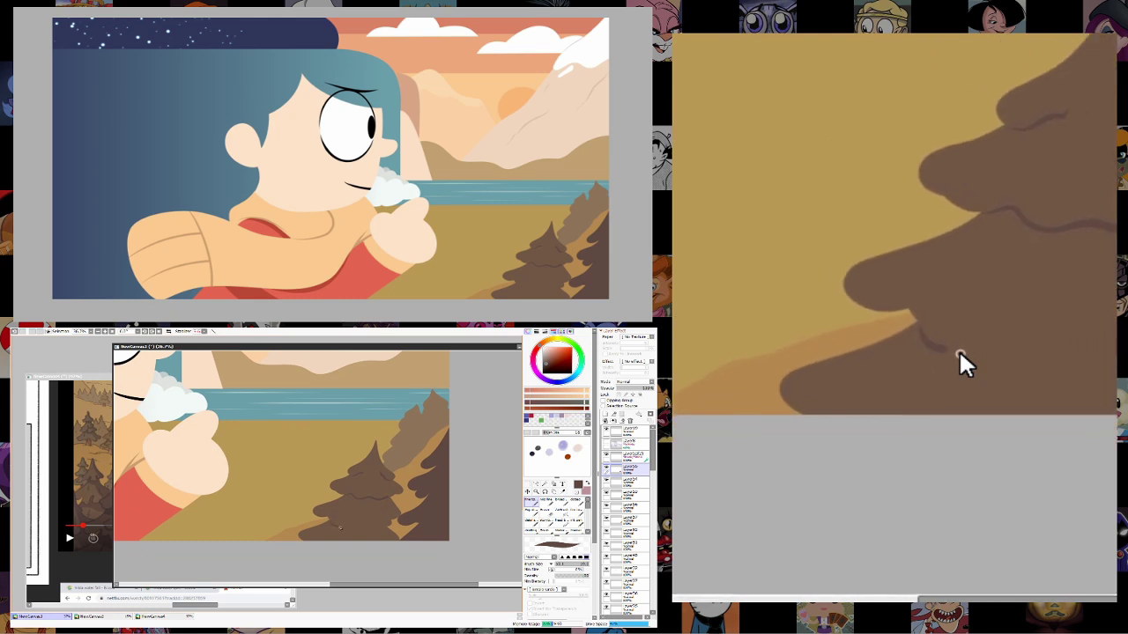
pyautogui.scroll(2, 382, 528)
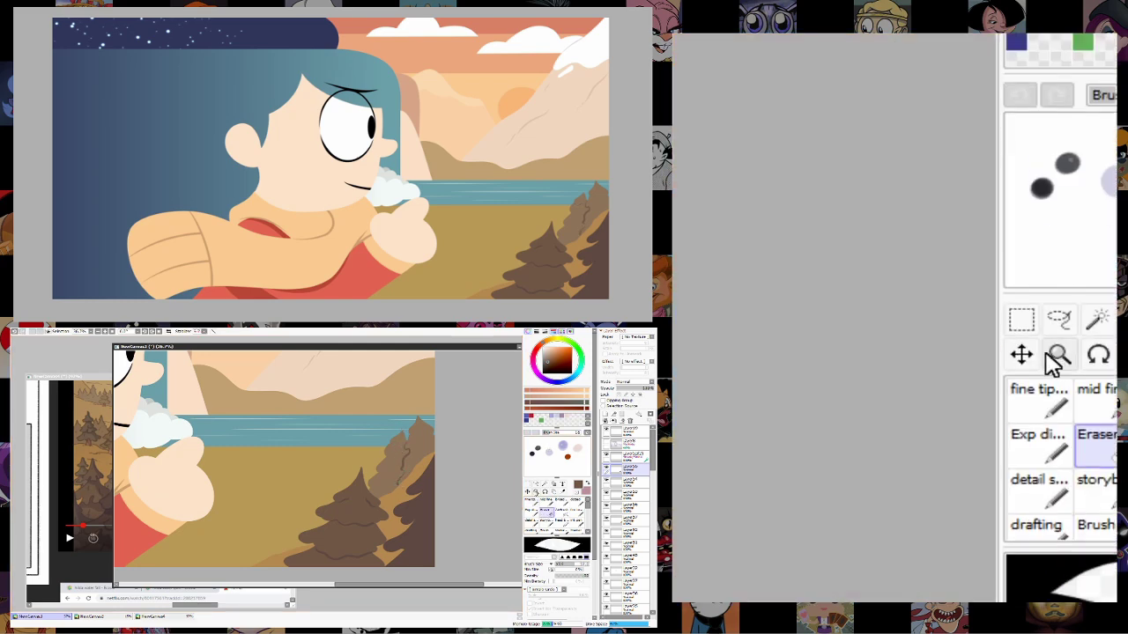
# Draw a thin finger crease on the character's raised hand in a darker skin tone.
pyautogui.click(1055, 361)
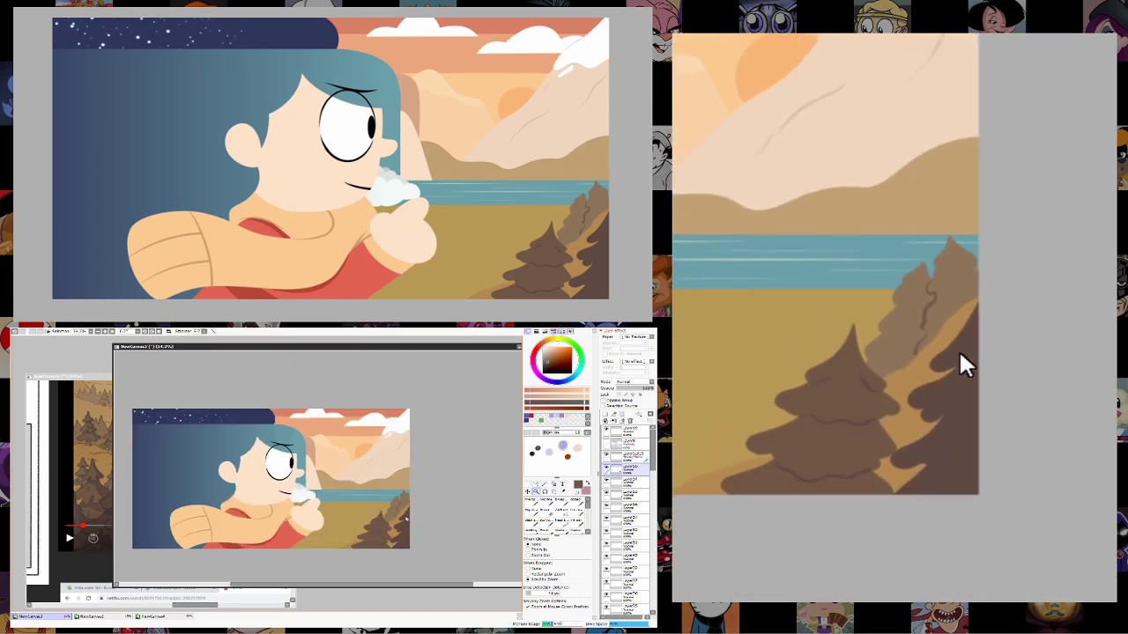
pyautogui.scroll(2, 398, 519)
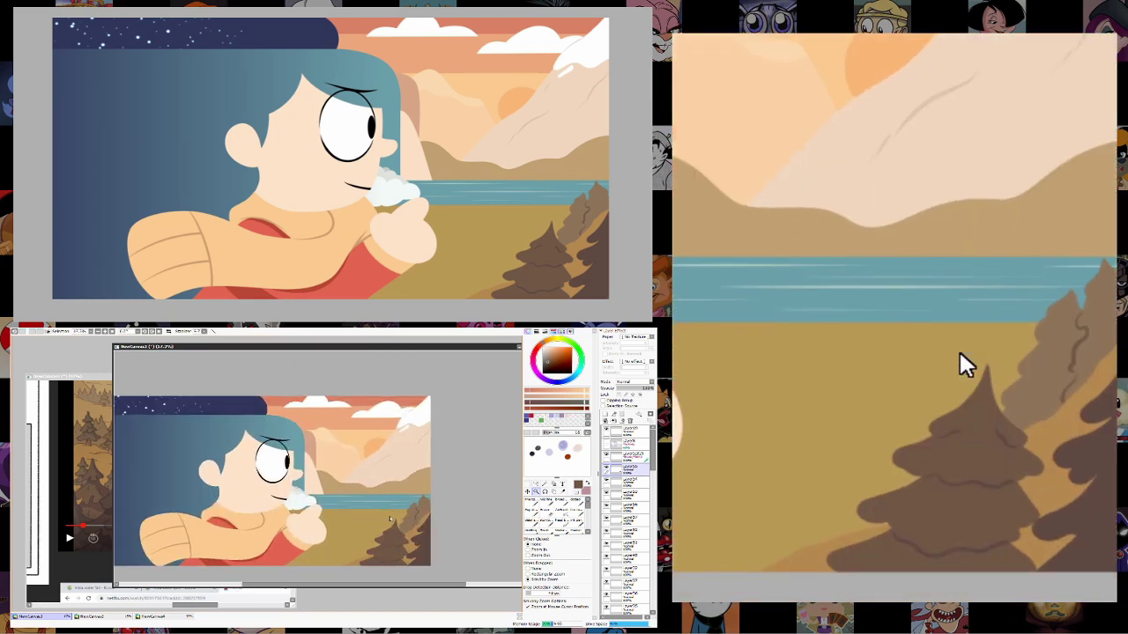
pyautogui.scroll(3, 390, 519)
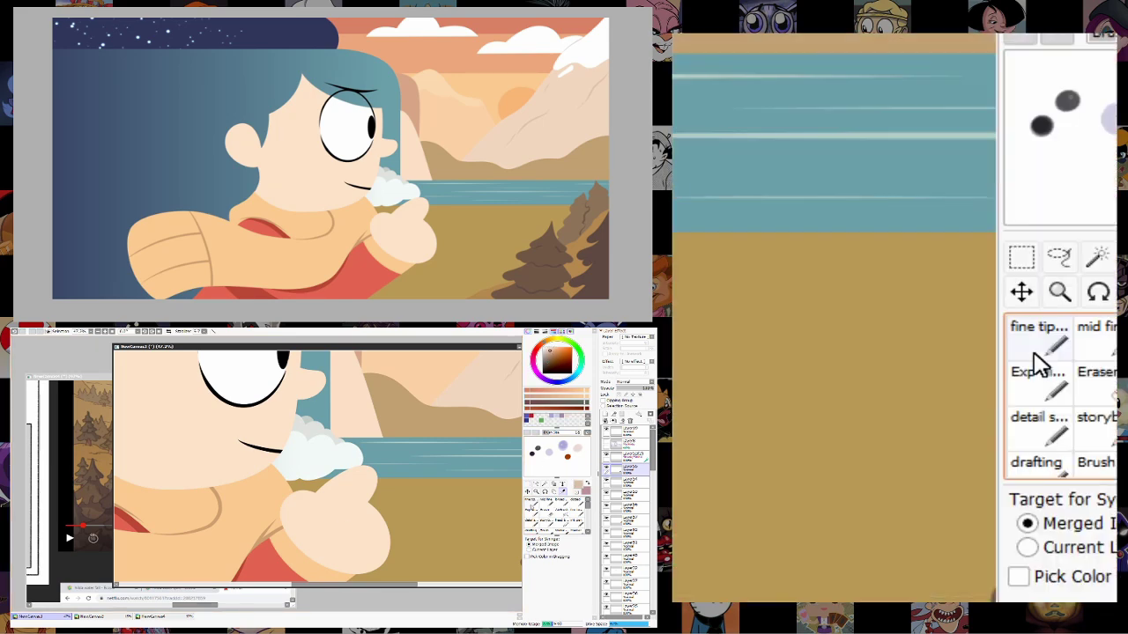
pyautogui.click(532, 501)
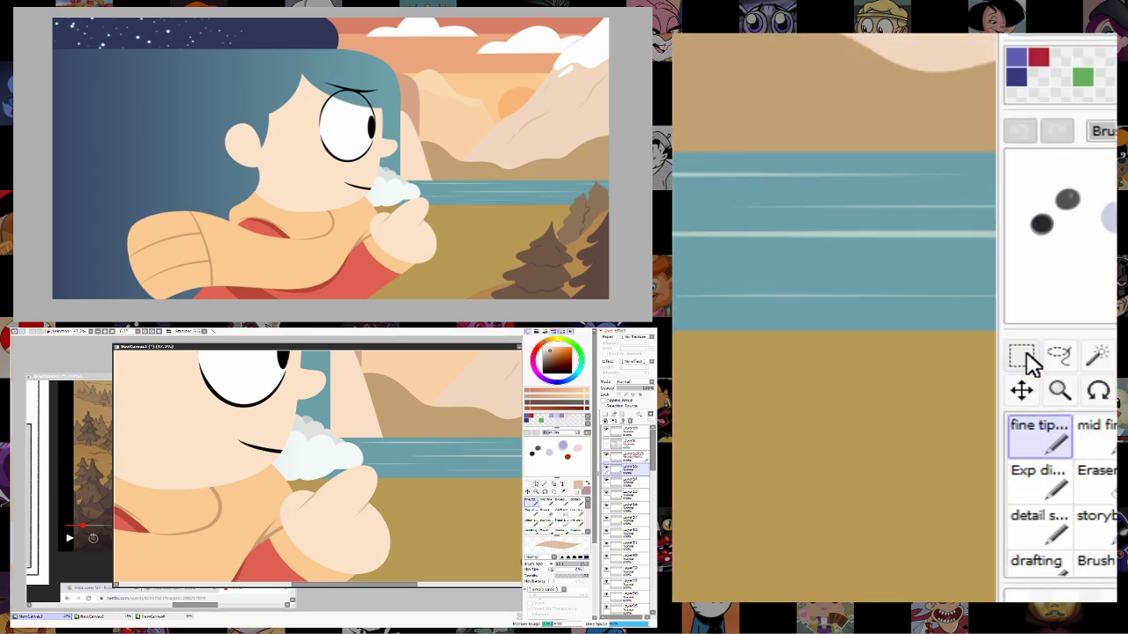
# Draw thin crack lines on the pale cliff beside the face and on the reddish cliff behind it, using slightly darker tones.
pyautogui.click(538, 490)
pyautogui.scroll(-3, 333, 513)
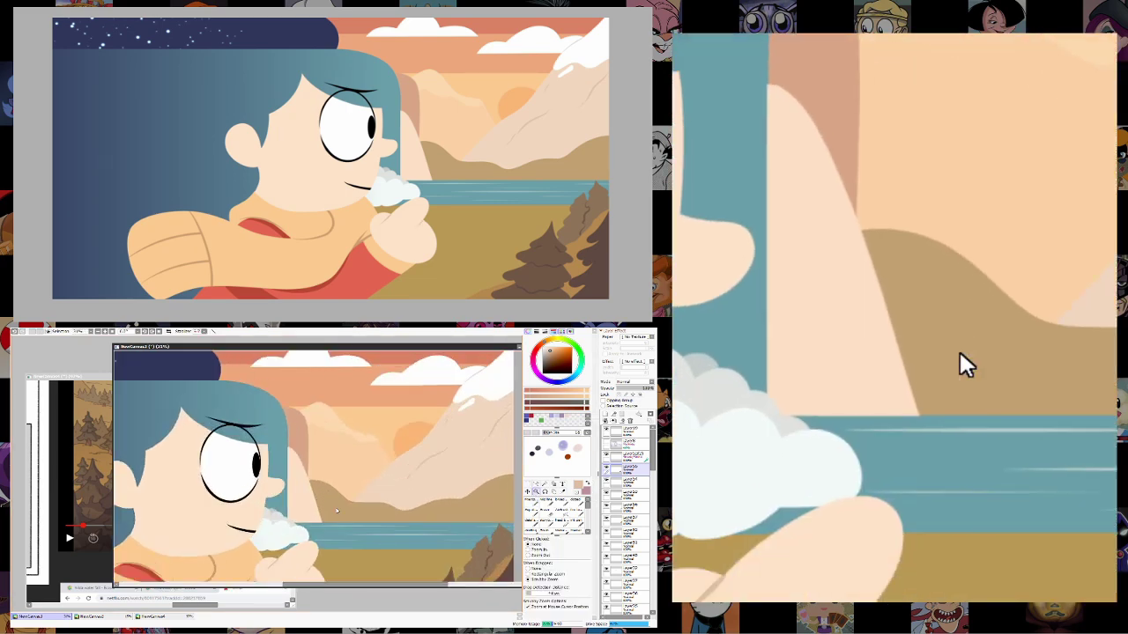
pyautogui.click(579, 486)
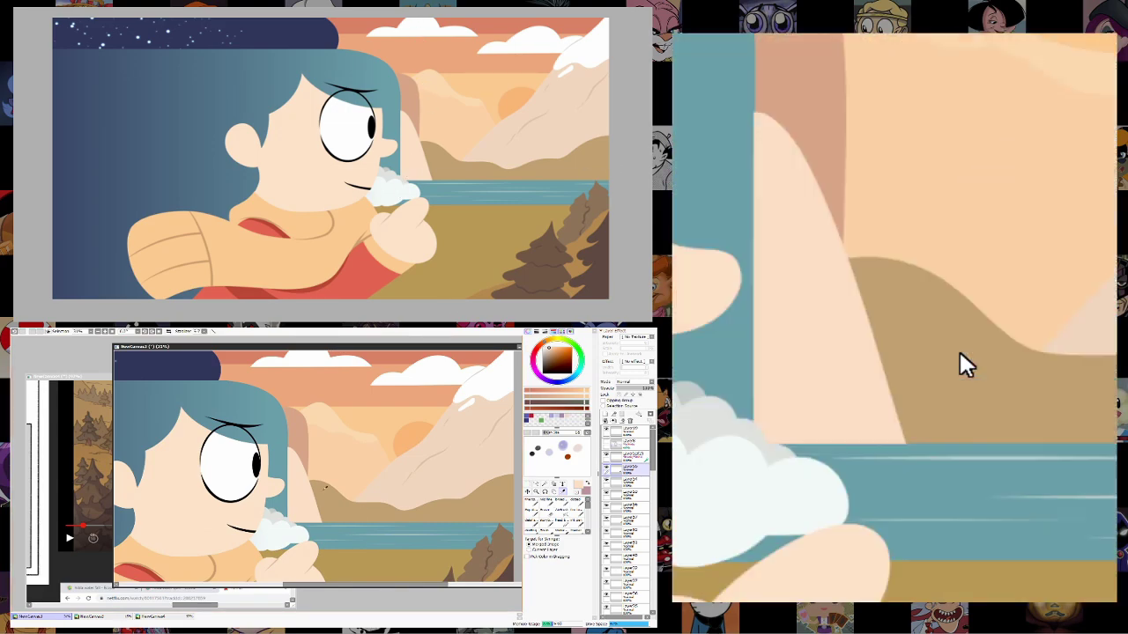
pyautogui.click(533, 503)
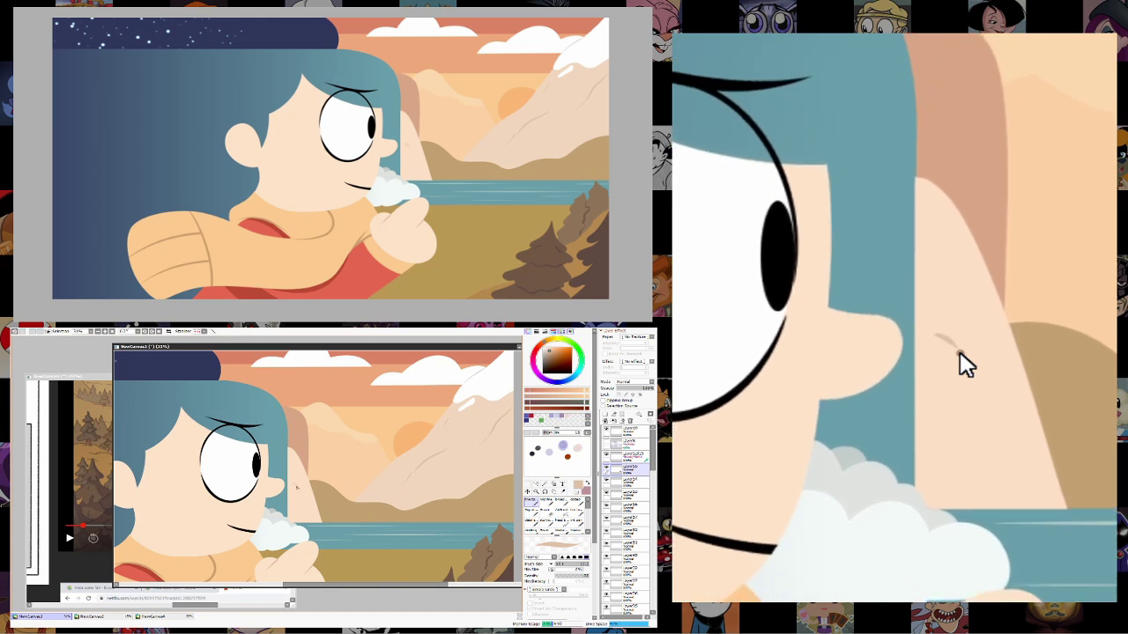
pyautogui.moveTo(297, 487); pyautogui.dragTo(305, 490)
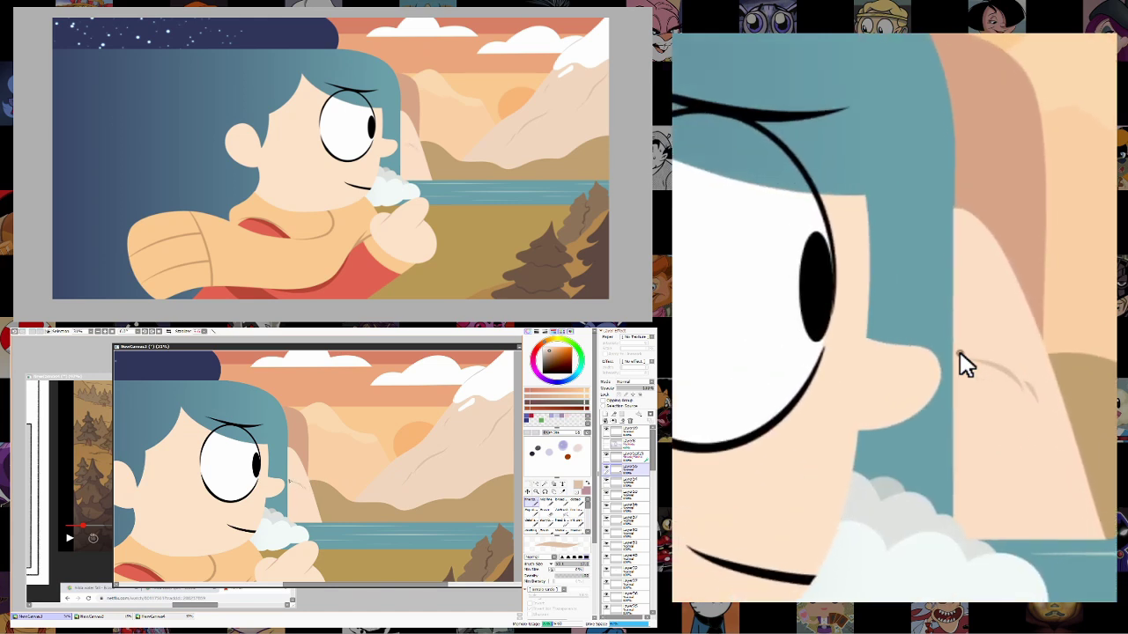
pyautogui.scroll(2, 326, 459)
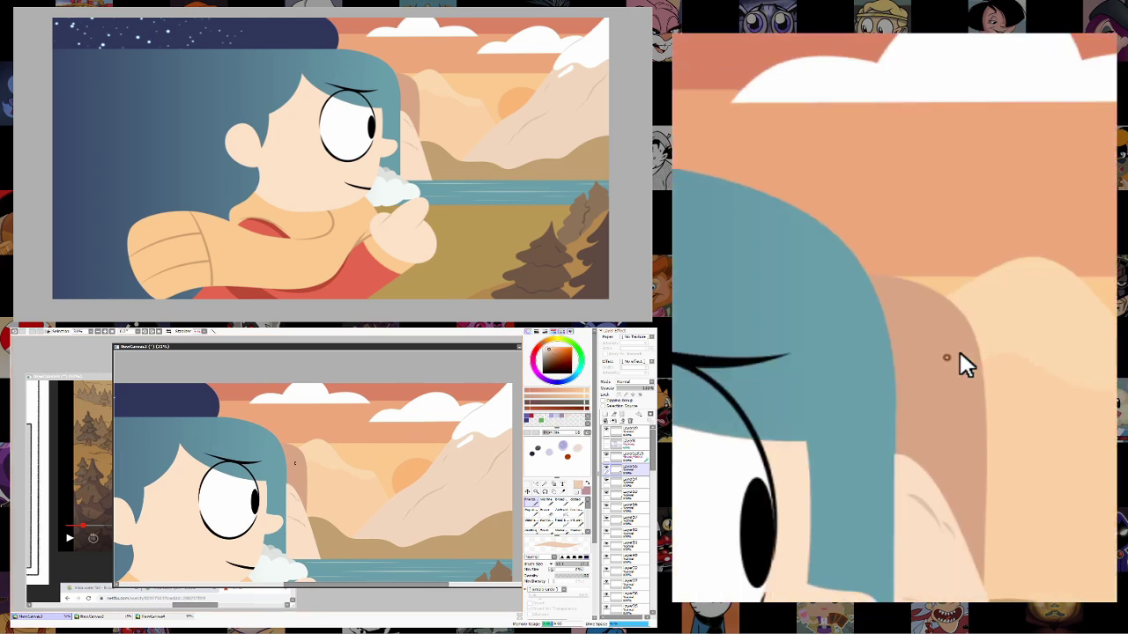
pyautogui.moveTo(288, 455); pyautogui.dragTo(298, 465)
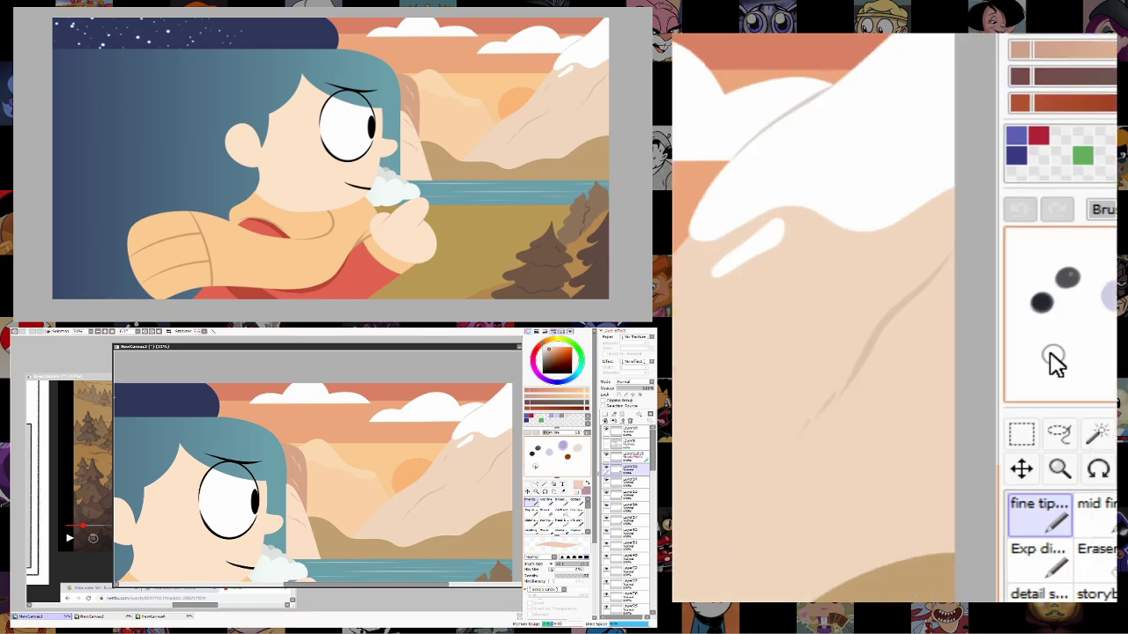
pyautogui.click(537, 491)
pyautogui.rightClick(377, 511)
pyautogui.click(377, 513)
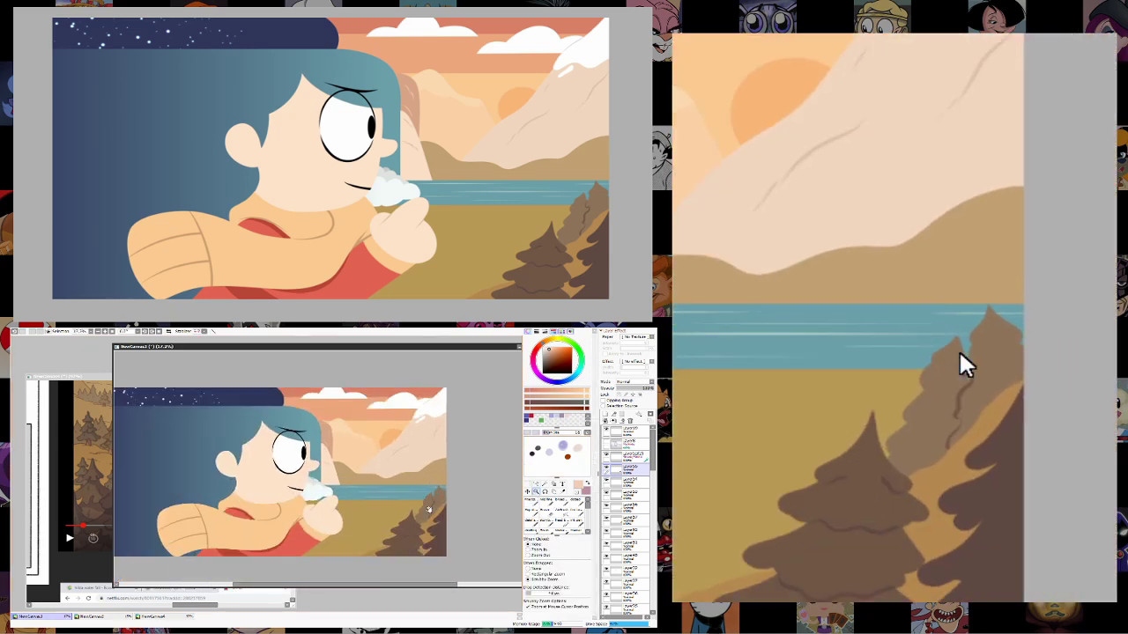
pyautogui.rightClick(411, 447)
pyautogui.click(412, 447)
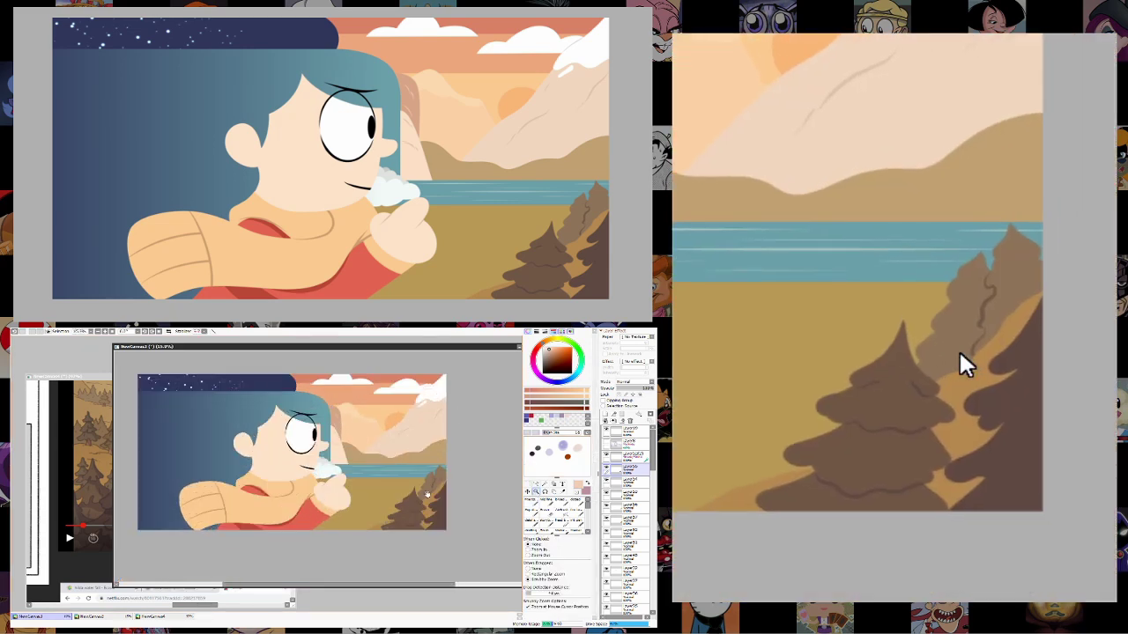
# Sample the reddish-brown of the shore rocks in the lake reference image and return to the illustration.
pyautogui.moveTo(411, 446); pyautogui.dragTo(390, 461)
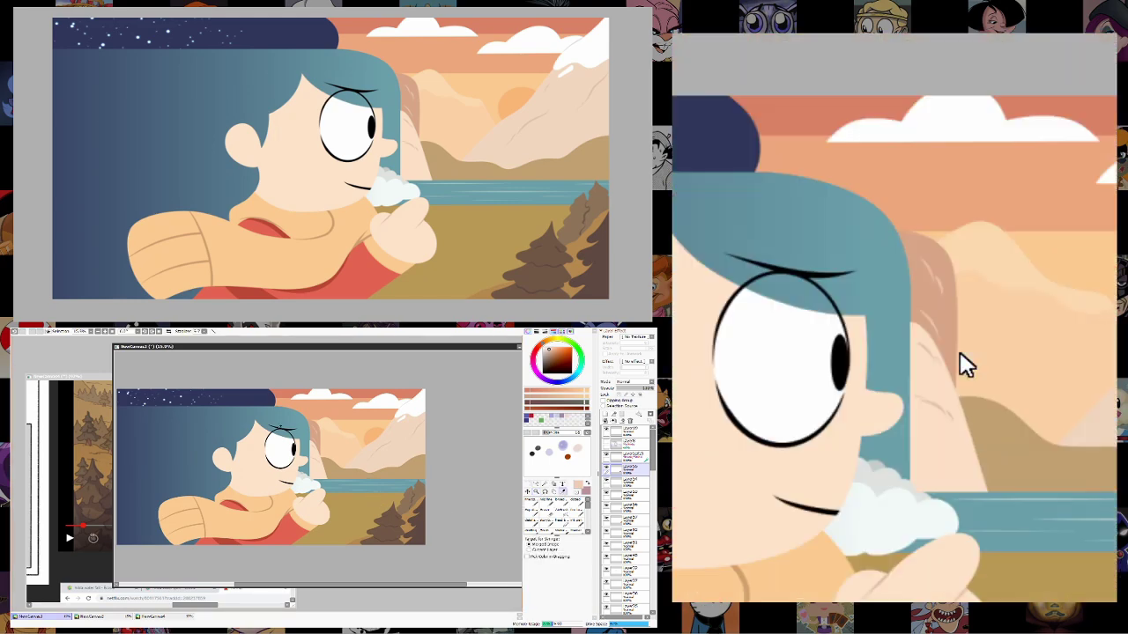
pyautogui.click(269, 445)
pyautogui.click(532, 490)
pyautogui.moveTo(229, 493); pyautogui.dragTo(183, 537)
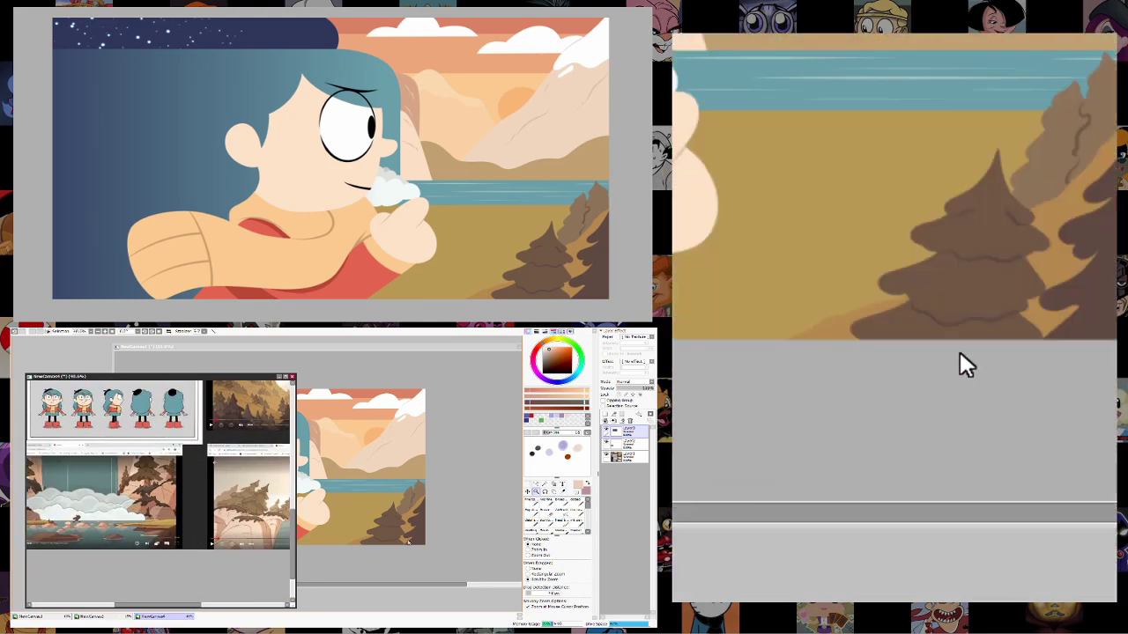
pyautogui.click(527, 490)
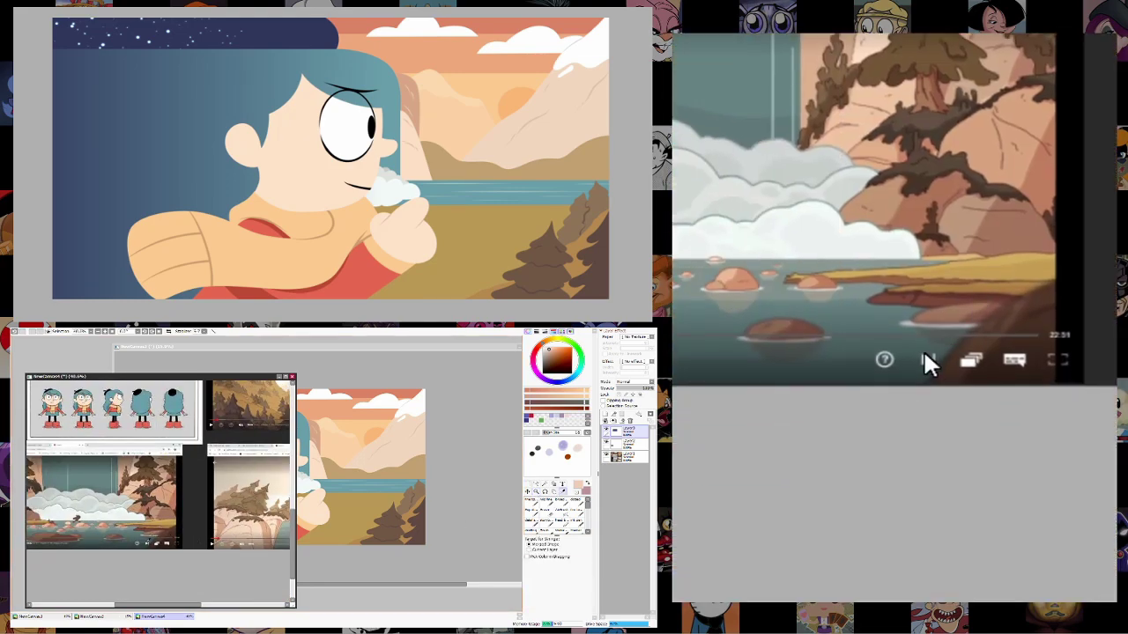
pyautogui.click(352, 346)
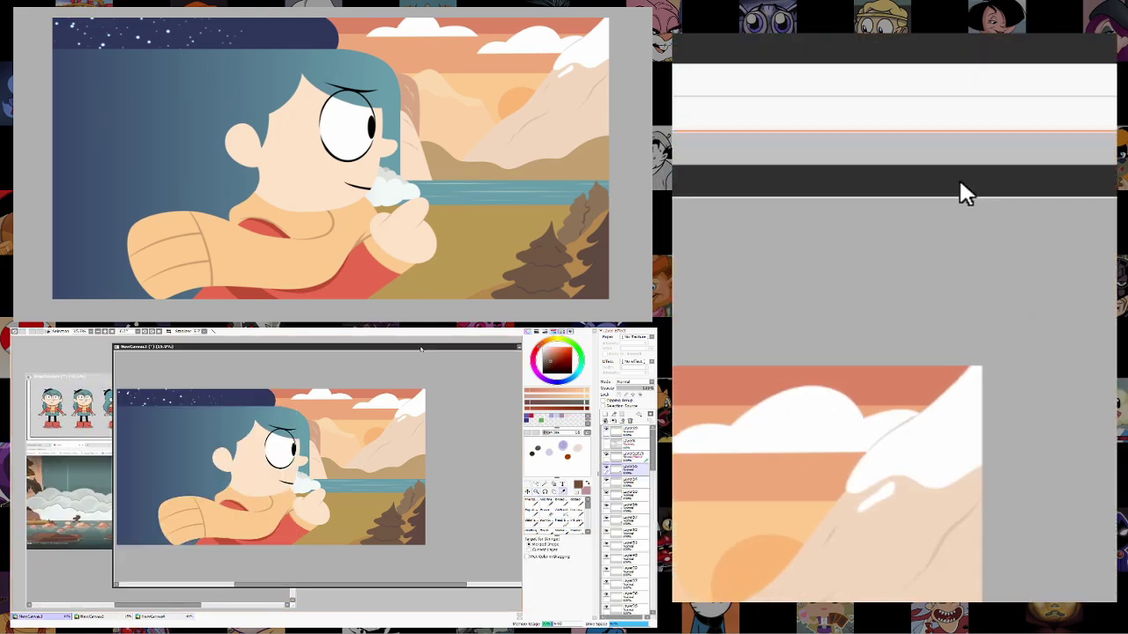
pyautogui.scroll(2, 370, 500)
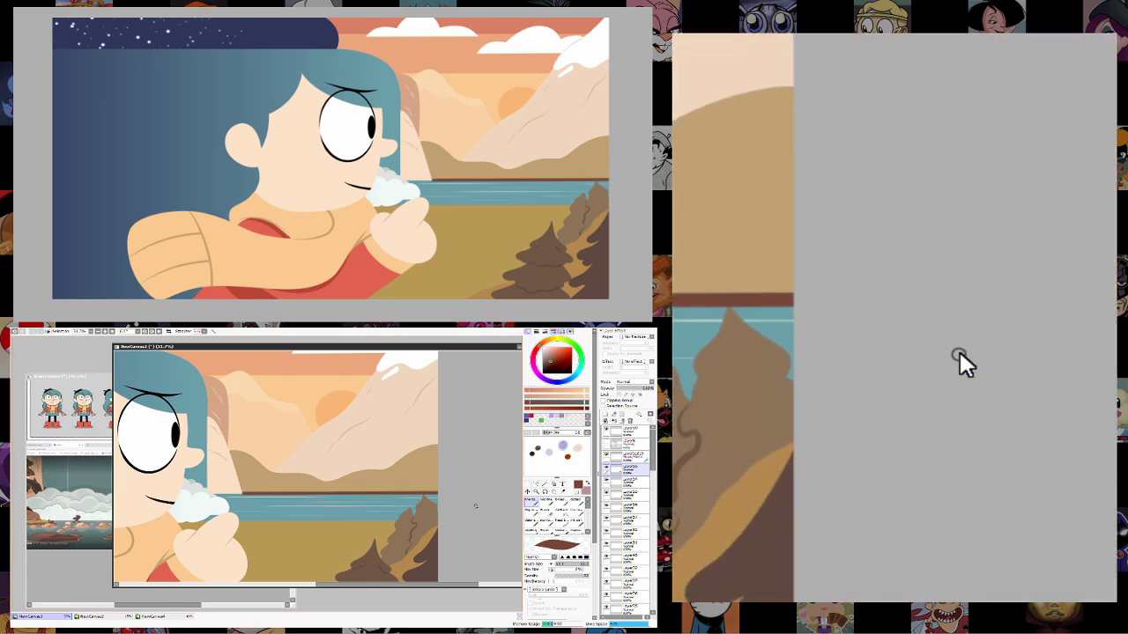
pyautogui.click(537, 491)
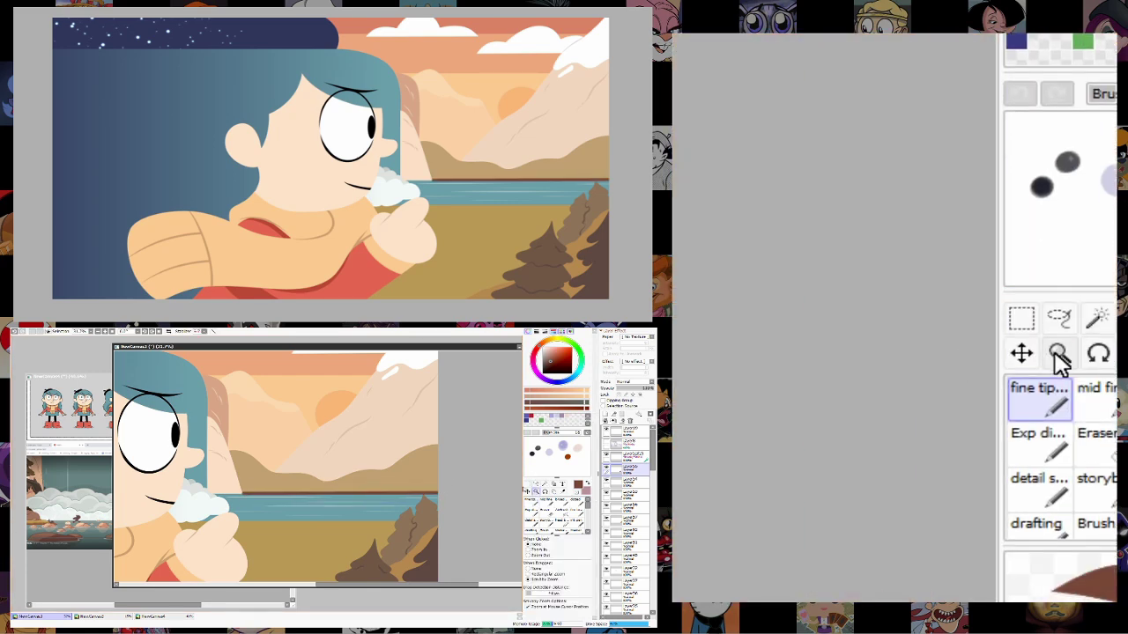
pyautogui.scroll(4, 396, 511)
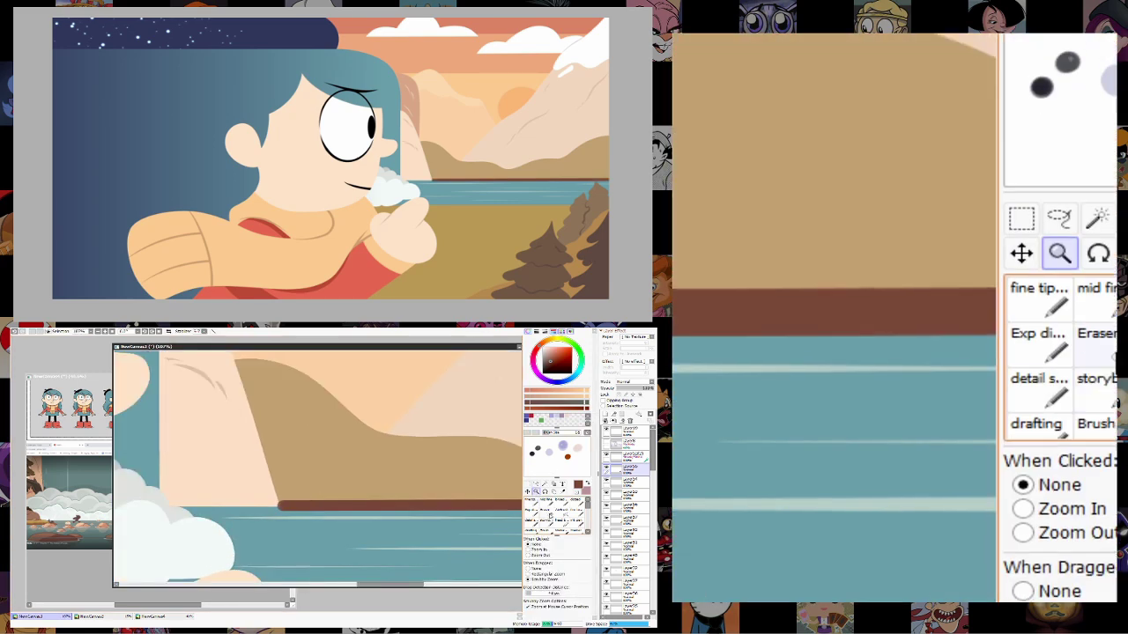
pyautogui.click(533, 510)
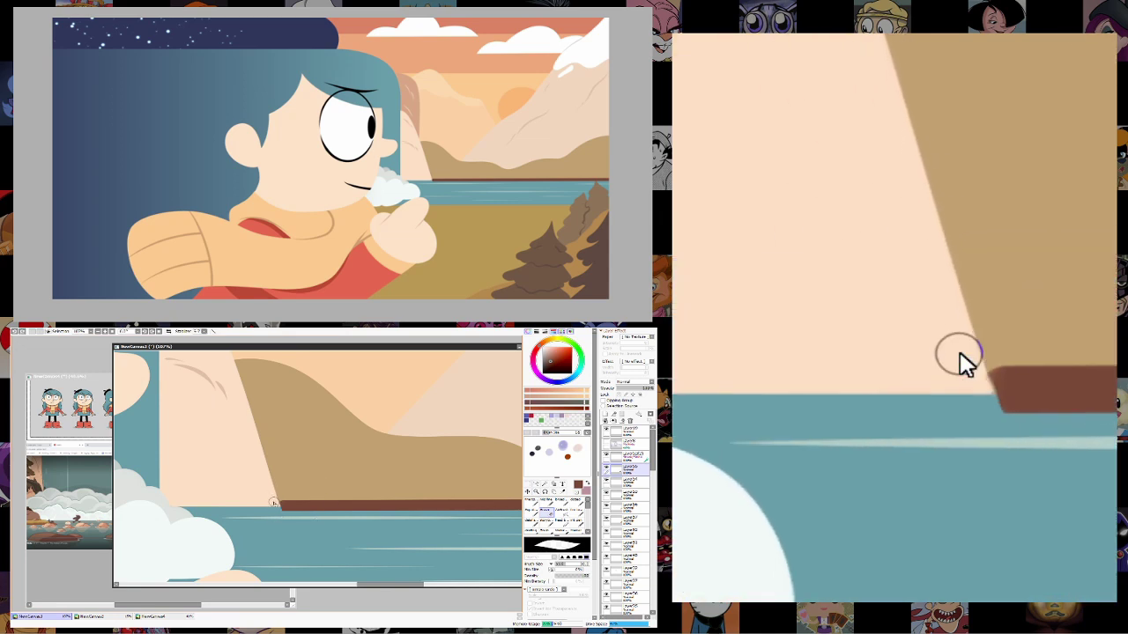
pyautogui.click(532, 491)
pyautogui.scroll(-4, 399, 526)
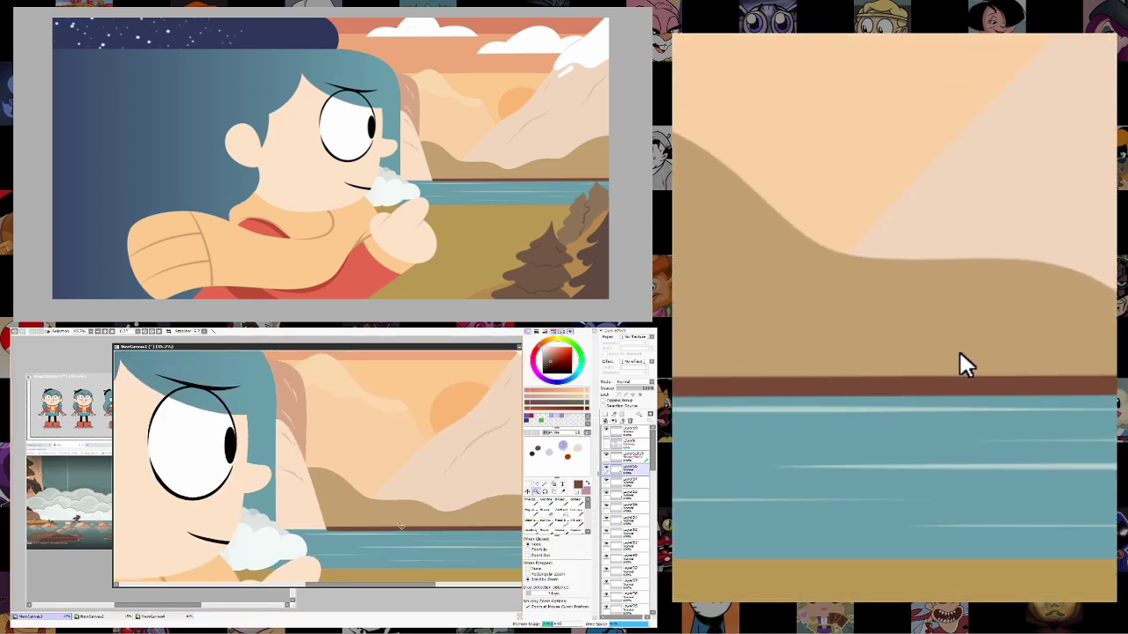
pyautogui.hotkey('ctrl', 't')
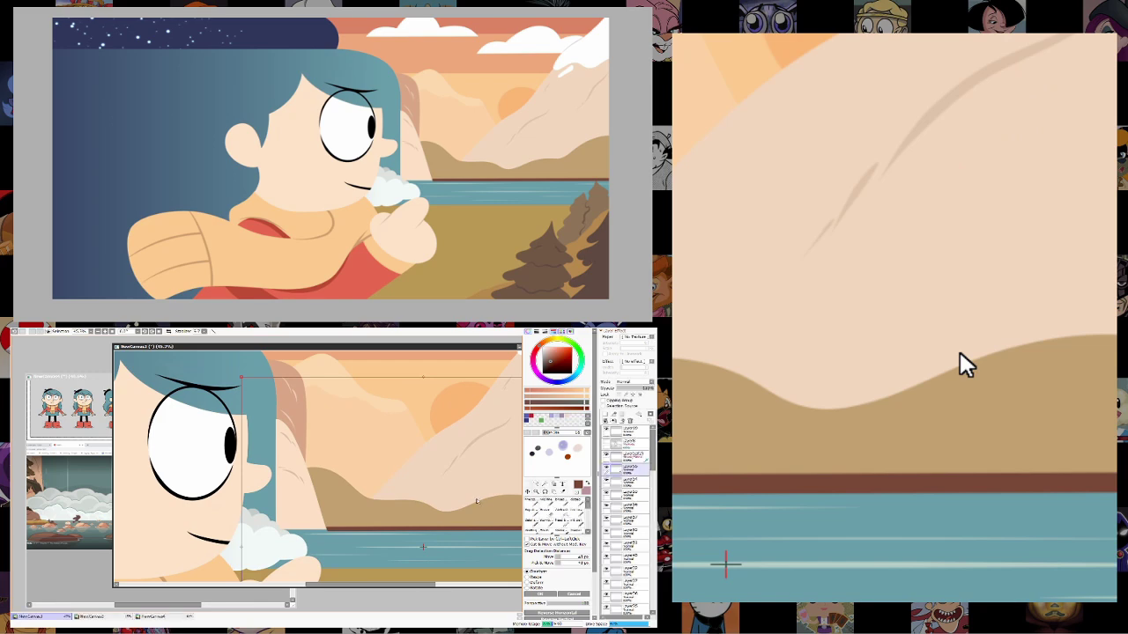
pyautogui.click(534, 491)
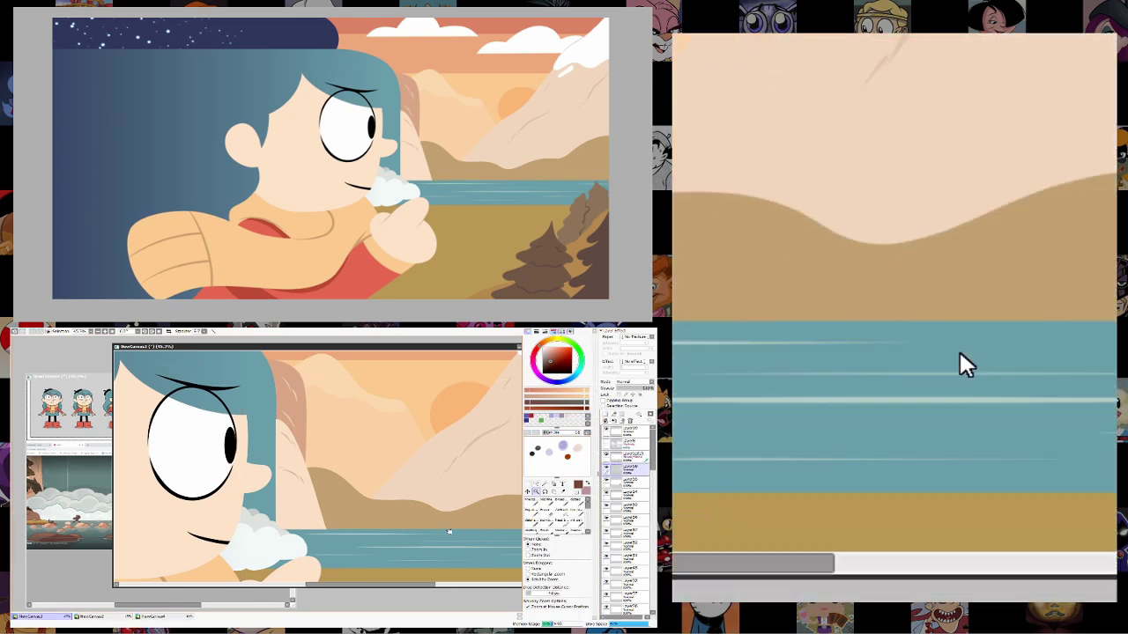
# Draw a thin straight reddish-brown shoreline strip along the far edge of the lake.
pyautogui.hscroll(2, 450, 534)
pyautogui.click(535, 501)
pyautogui.hscroll(2, 410, 518)
pyautogui.keyDown('shift'); pyautogui.click(411, 518); pyautogui.keyUp('shift')
pyautogui.hscroll(-2, 411, 518)
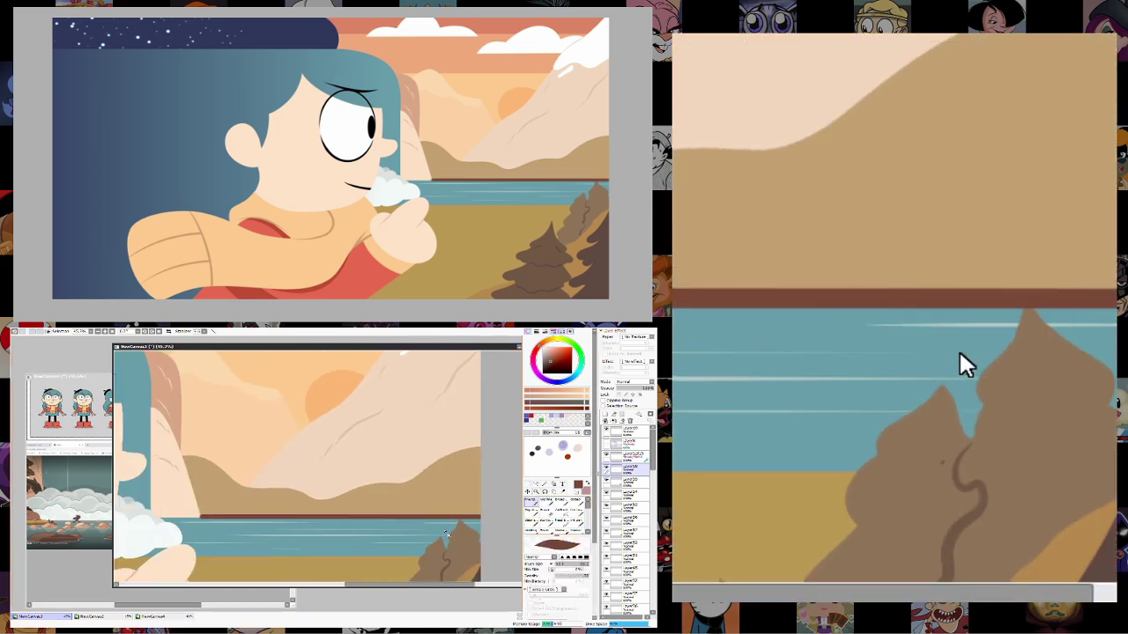
pyautogui.keyDown('shift'); pyautogui.click(445, 532); pyautogui.keyUp('shift')
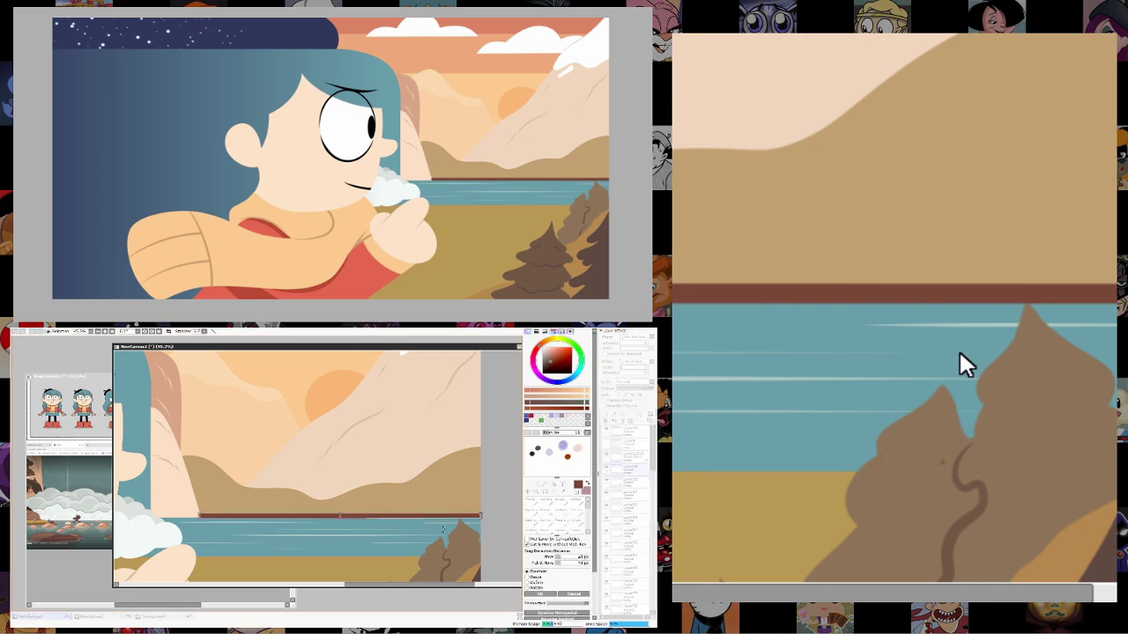
# Extend the shoreline strip to the pale cliff and erase the part overlapping the cliff's slanted edge.
pyautogui.click(193, 514)
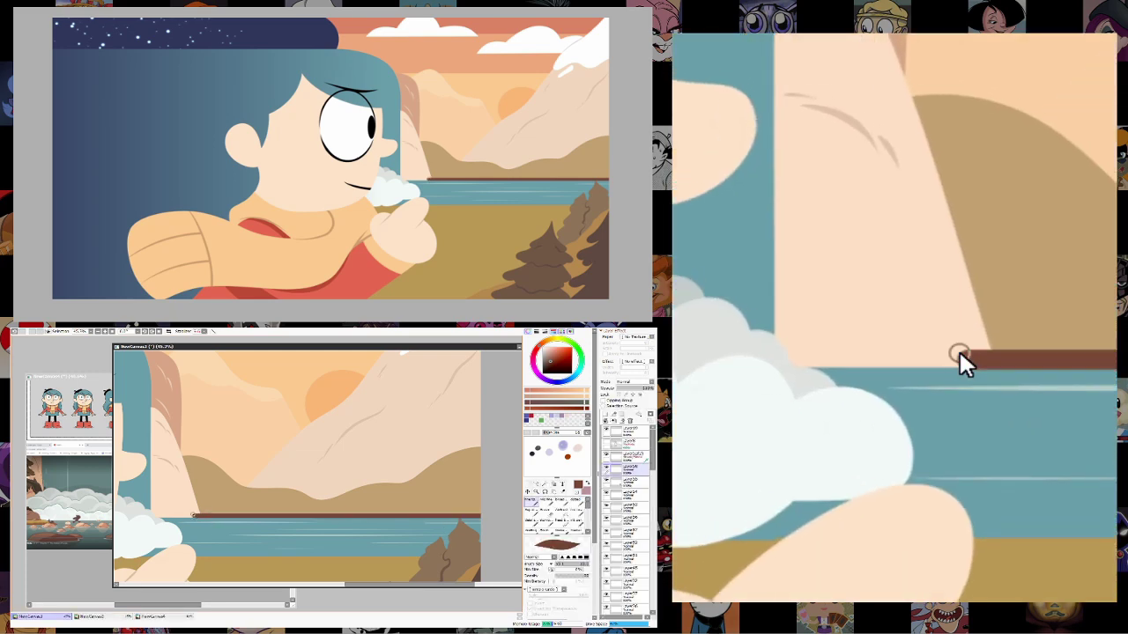
pyautogui.click(551, 509)
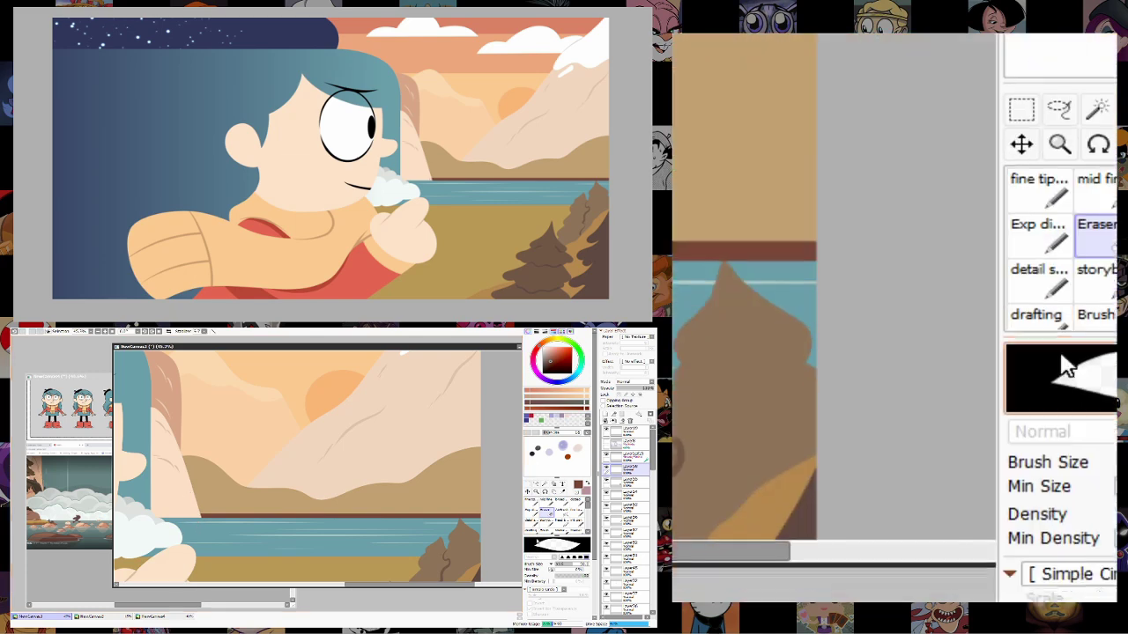
pyautogui.click(537, 490)
pyautogui.click(419, 522)
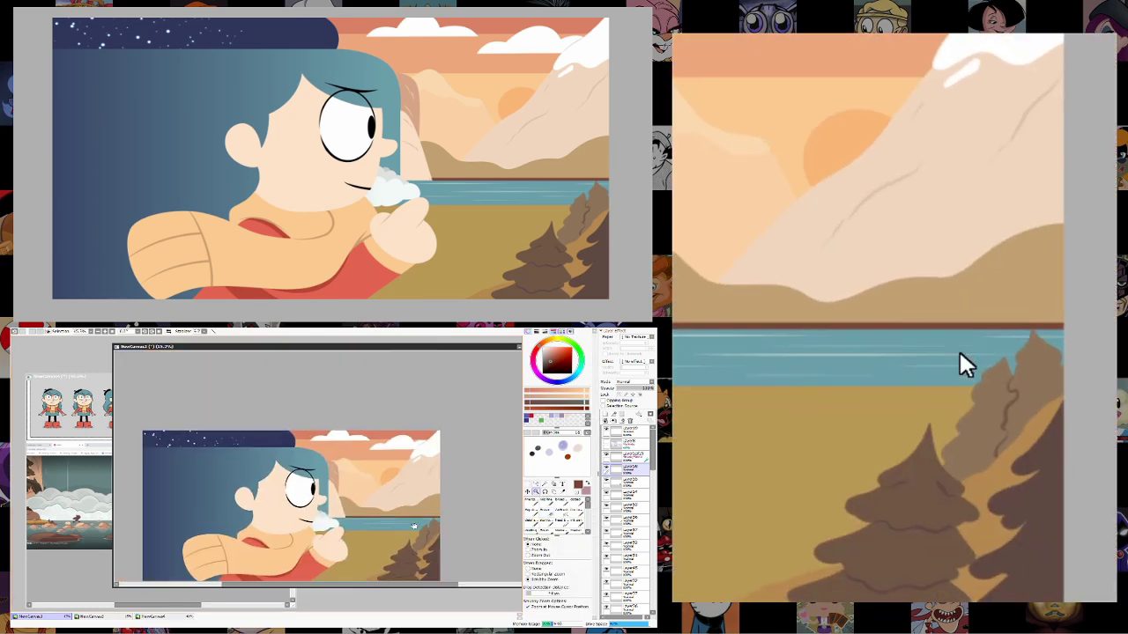
# Extend the pale cliff's base slightly down into the water using the cliff's own colour.
pyautogui.scroll(5, 326, 516)
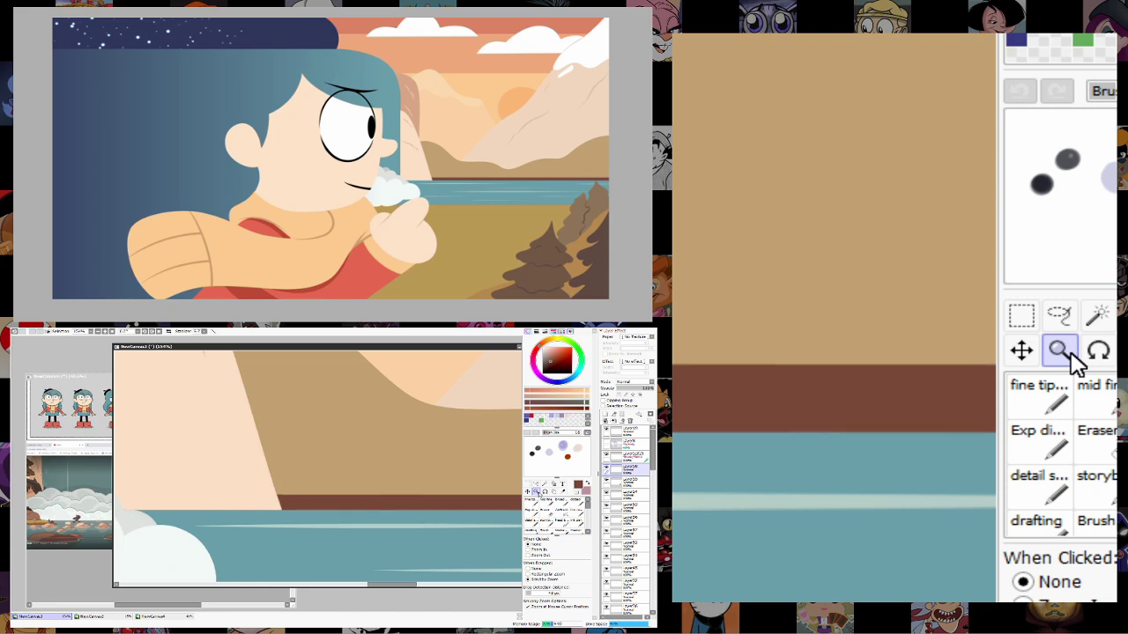
pyautogui.scroll(-3, 356, 535)
pyautogui.scroll(1, 357, 535)
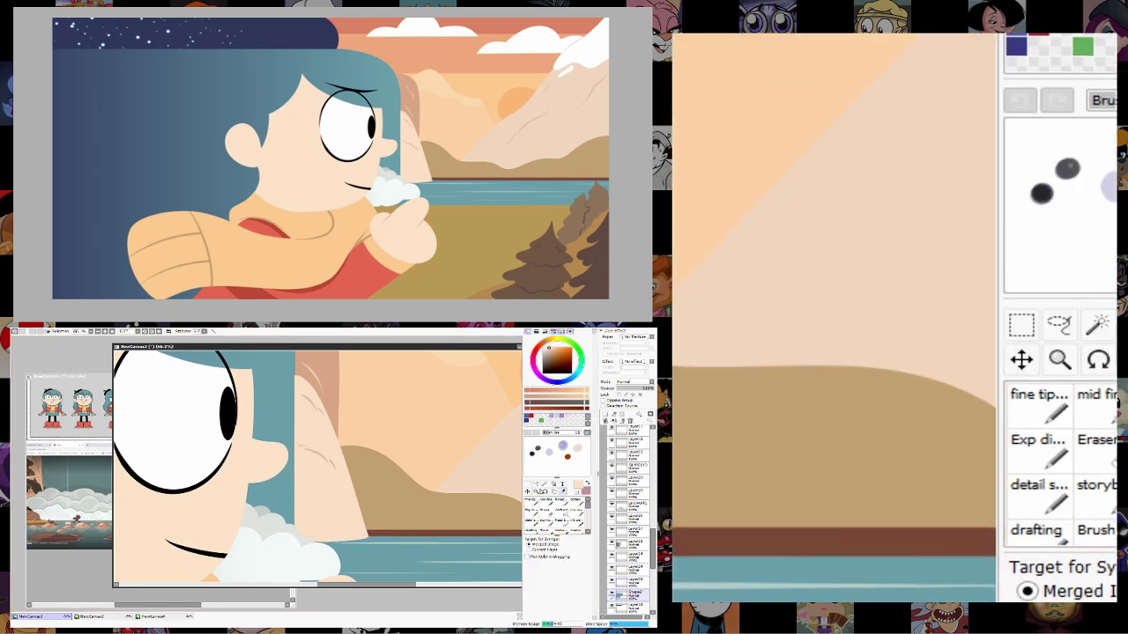
# Sample the hair's dark blue, paint tapered reflections on the water beside the cliff and white cloud, and clear the selection.
pyautogui.moveTo(192, 419); pyautogui.dragTo(377, 490)
pyautogui.scroll(5, 377, 490)
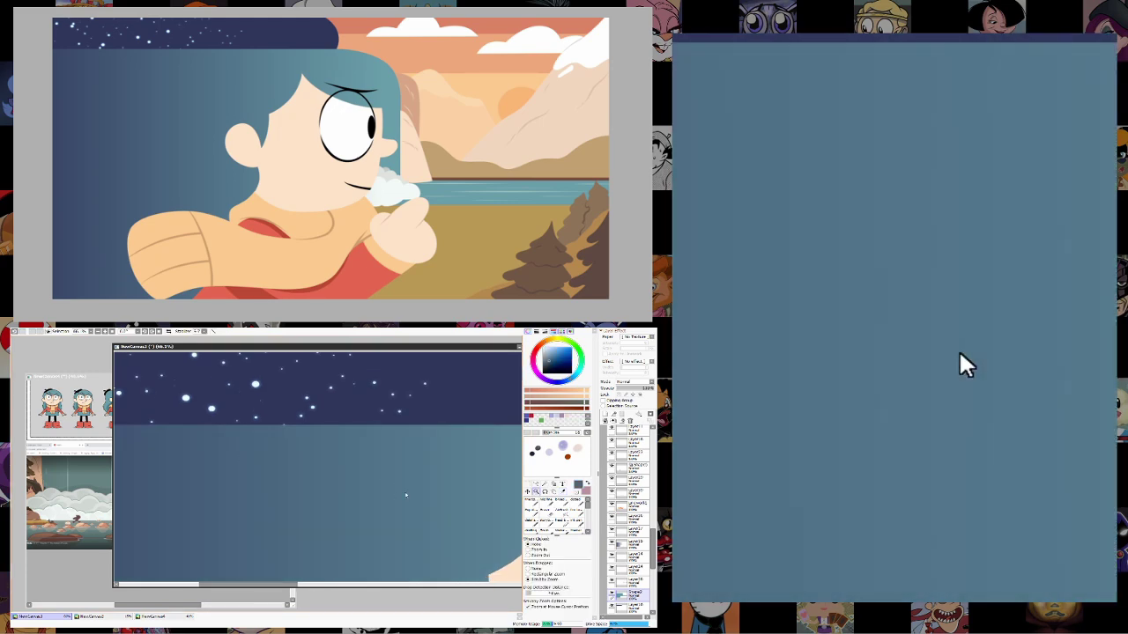
pyautogui.scroll(-3, 406, 495)
pyautogui.scroll(5, 406, 495)
pyautogui.click(532, 498)
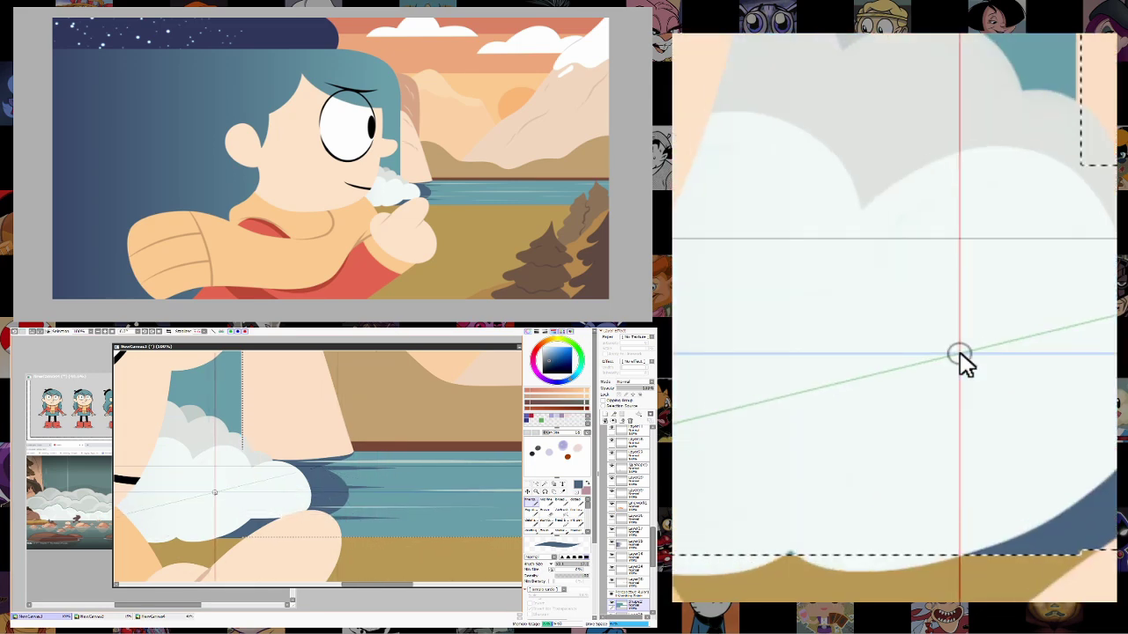
pyautogui.click(537, 493)
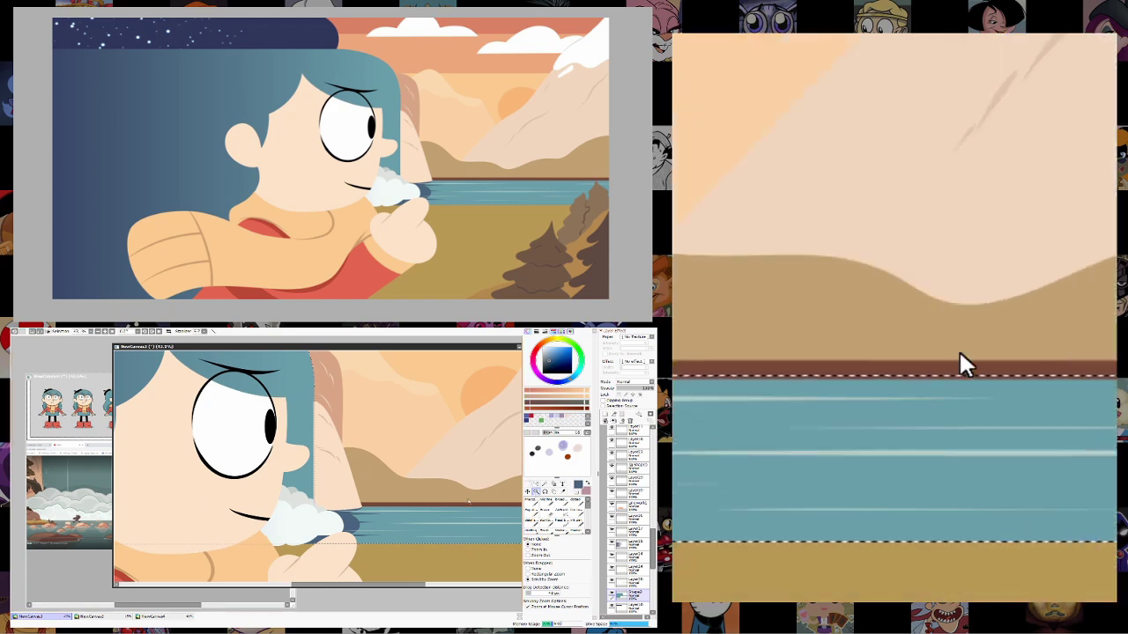
pyautogui.rightClick(432, 527)
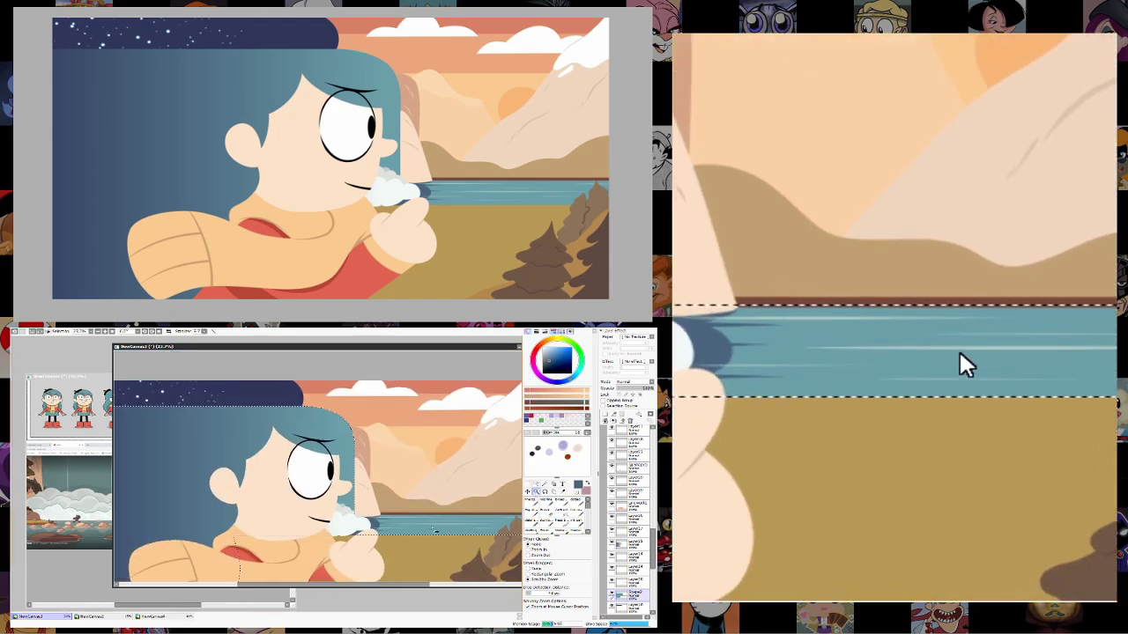
pyautogui.rightClick(434, 527)
pyautogui.click(437, 524)
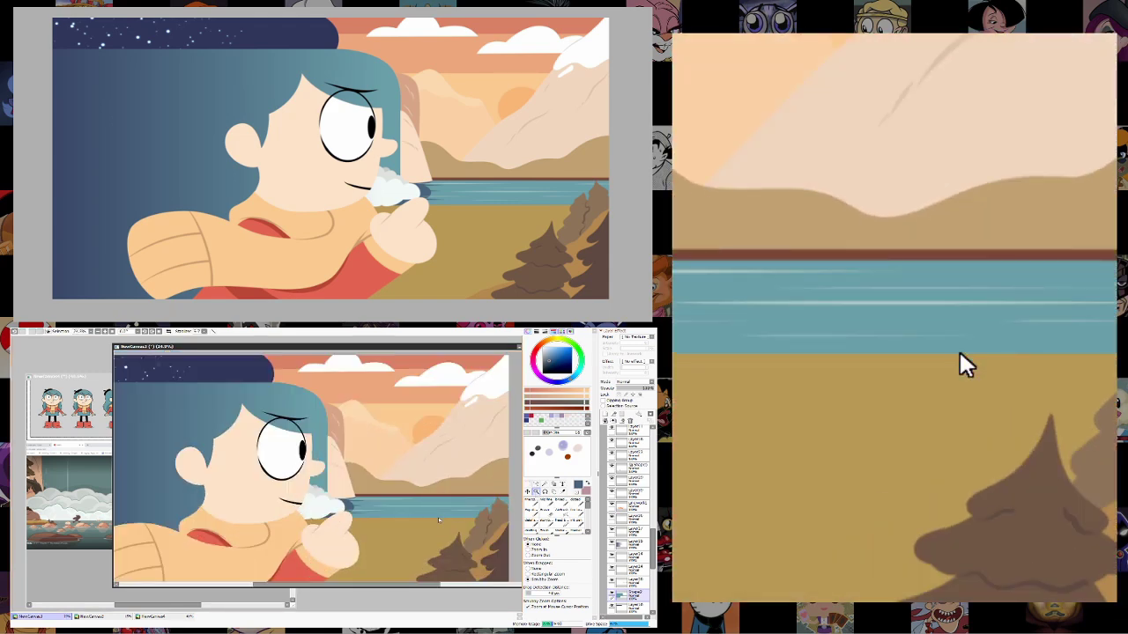
# Apply a Gaussian Blur to the sun's layer and change its blending to give the sun a bright yellow glow.
pyautogui.click(438, 519)
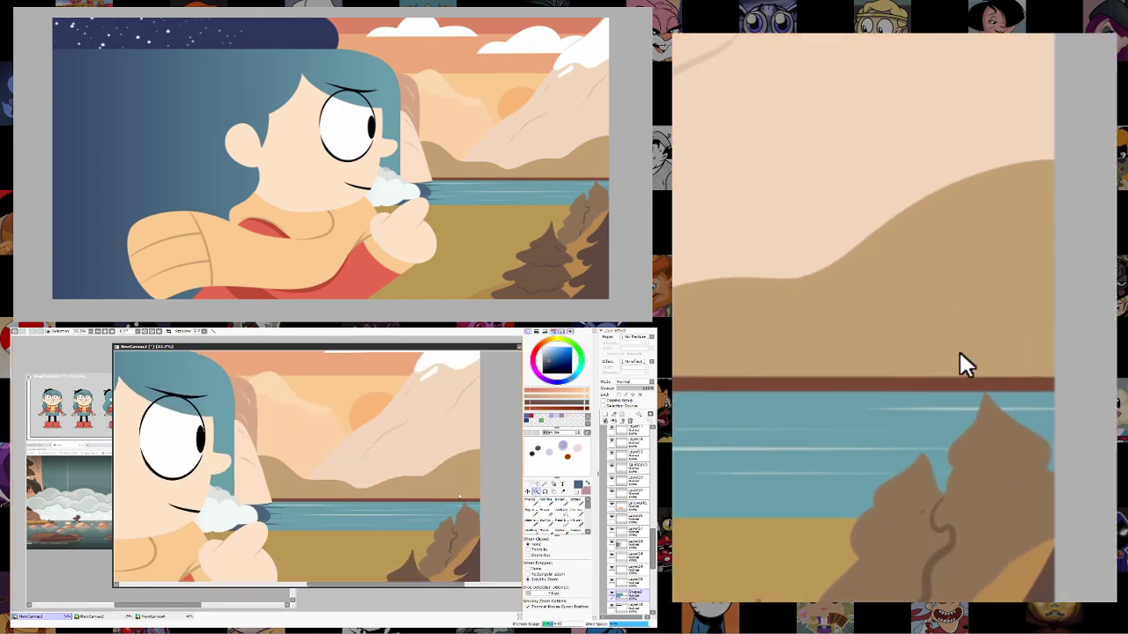
pyautogui.rightClick(454, 512)
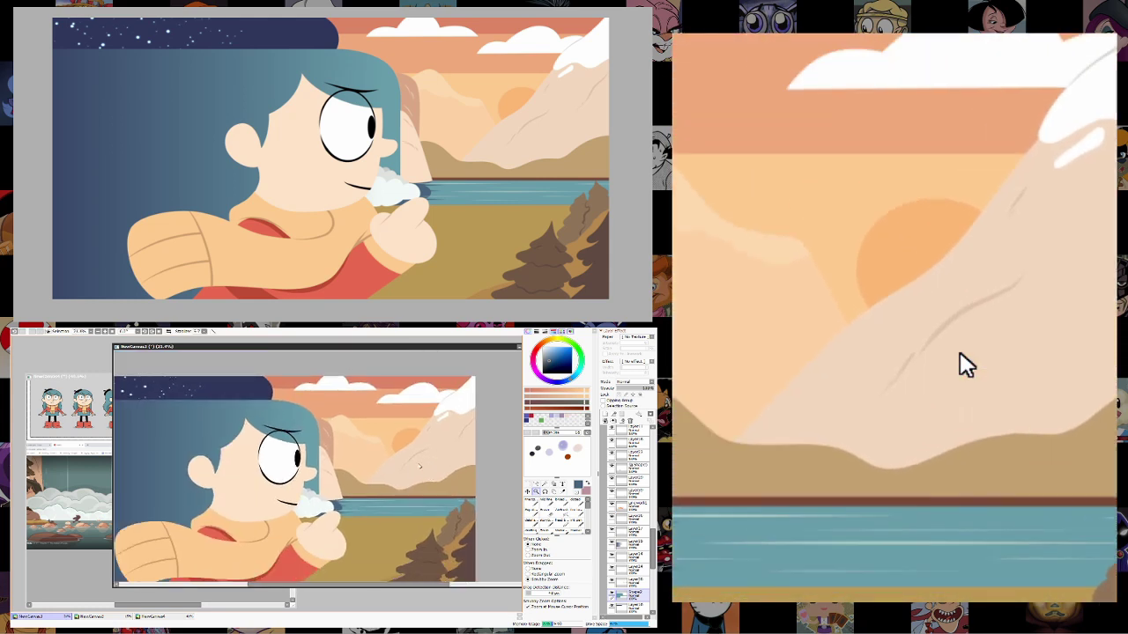
pyautogui.click(415, 467)
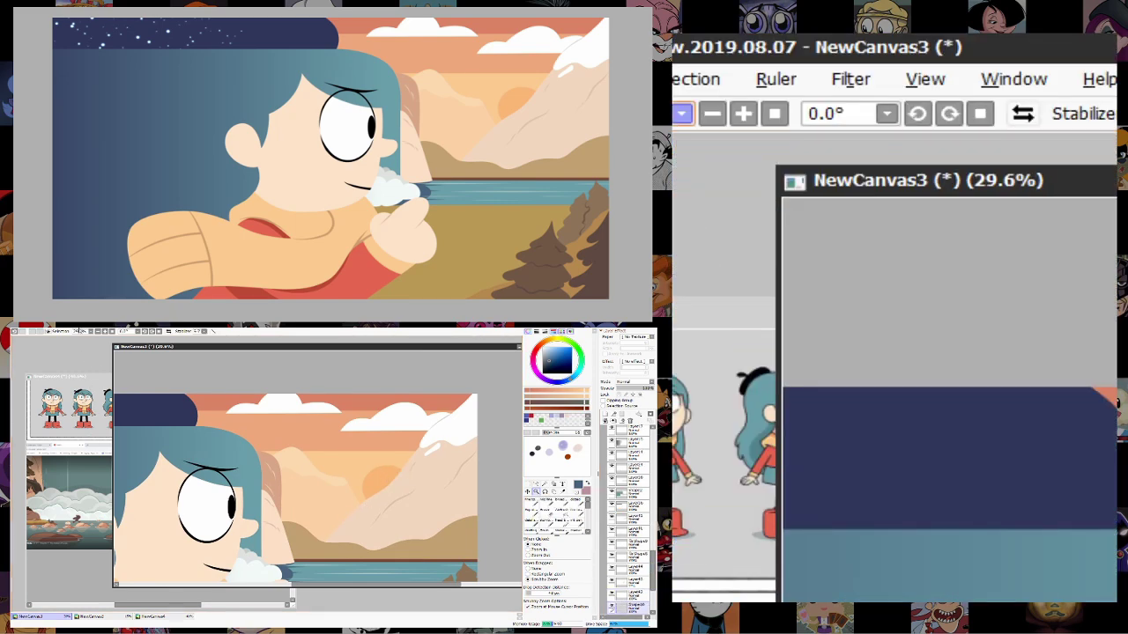
pyautogui.click(70, 332)
pyautogui.click(87, 355)
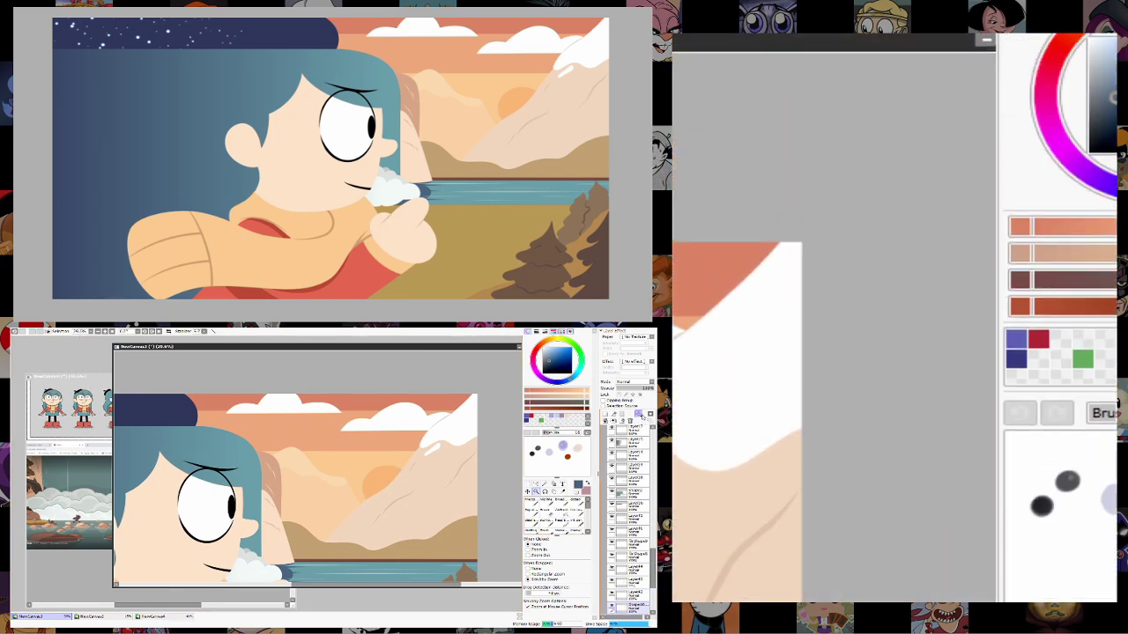
pyautogui.click(127, 326)
pyautogui.moveTo(142, 345)
pyautogui.click(186, 345)
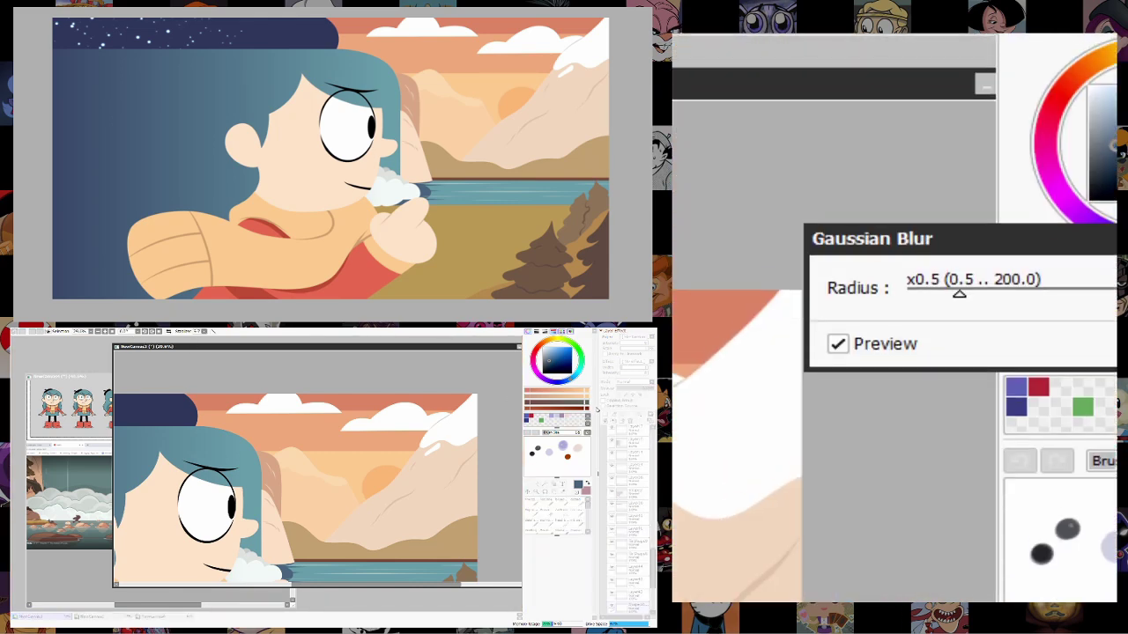
pyautogui.press('Return')
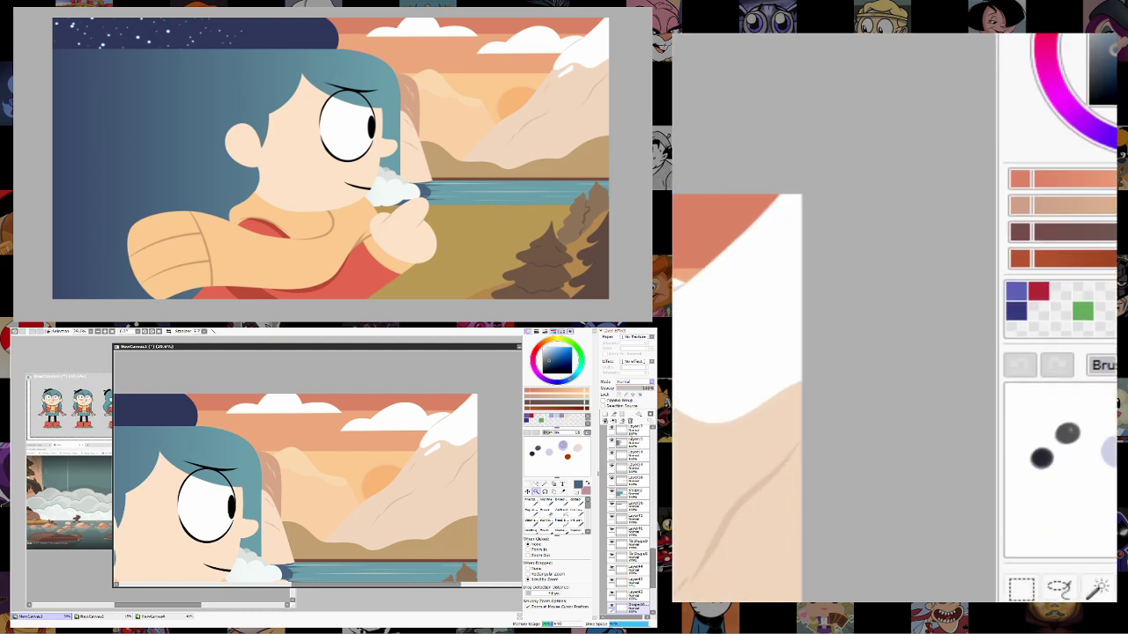
pyautogui.click(643, 388)
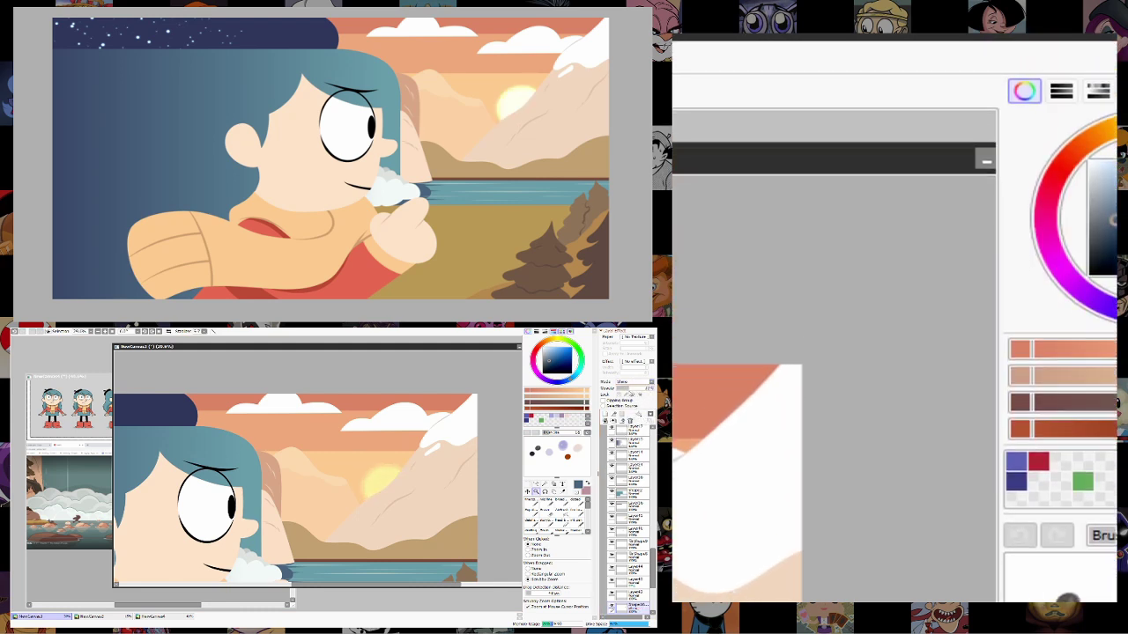
# Look through the layers and compare the artwork with the rough sketch by briefly showing it on top.
pyautogui.scroll(-3, 617, 511)
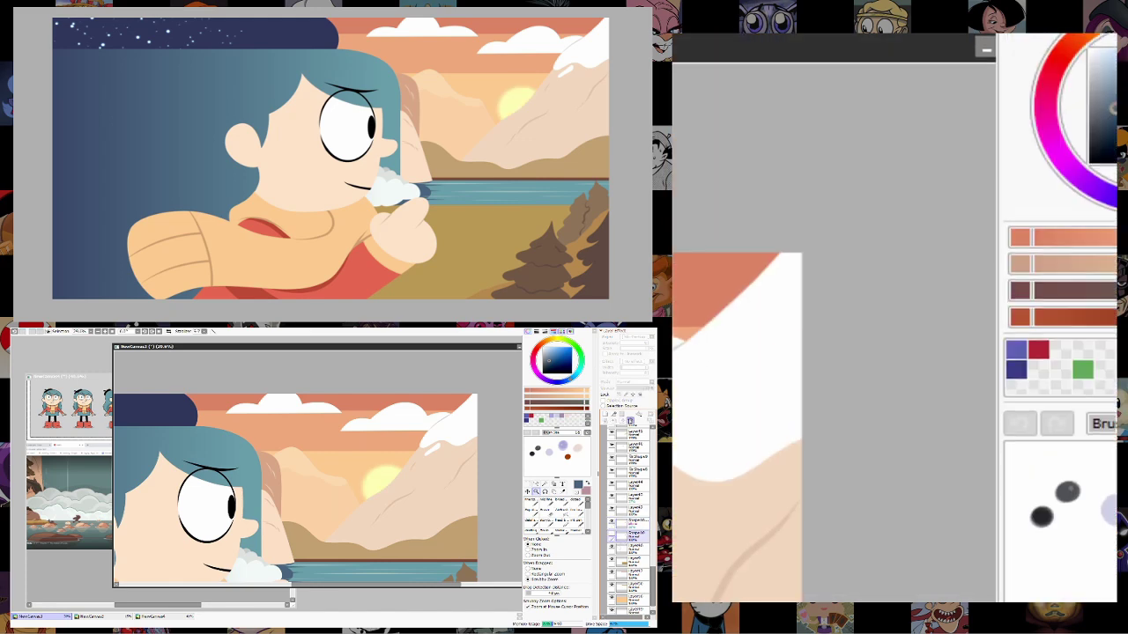
pyautogui.scroll(-3, 437, 491)
pyautogui.scroll(1, 437, 491)
pyautogui.scroll(-1, 437, 491)
pyautogui.scroll(3, 437, 490)
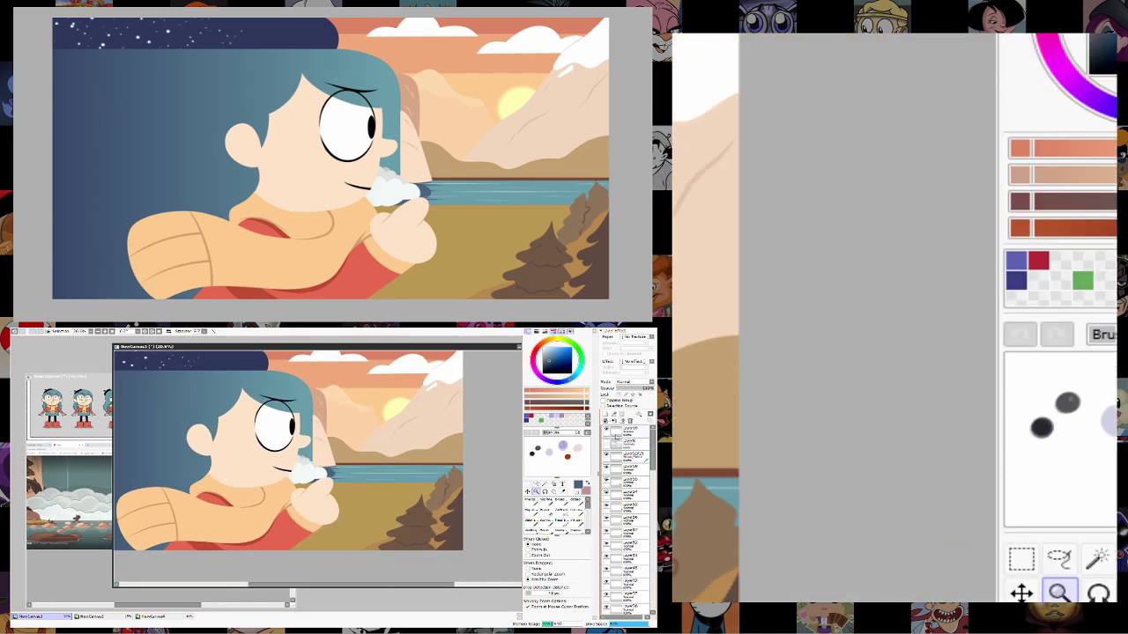
pyautogui.hotkey('ctrl', 'z')
pyautogui.hotkey('ctrl', 'y')
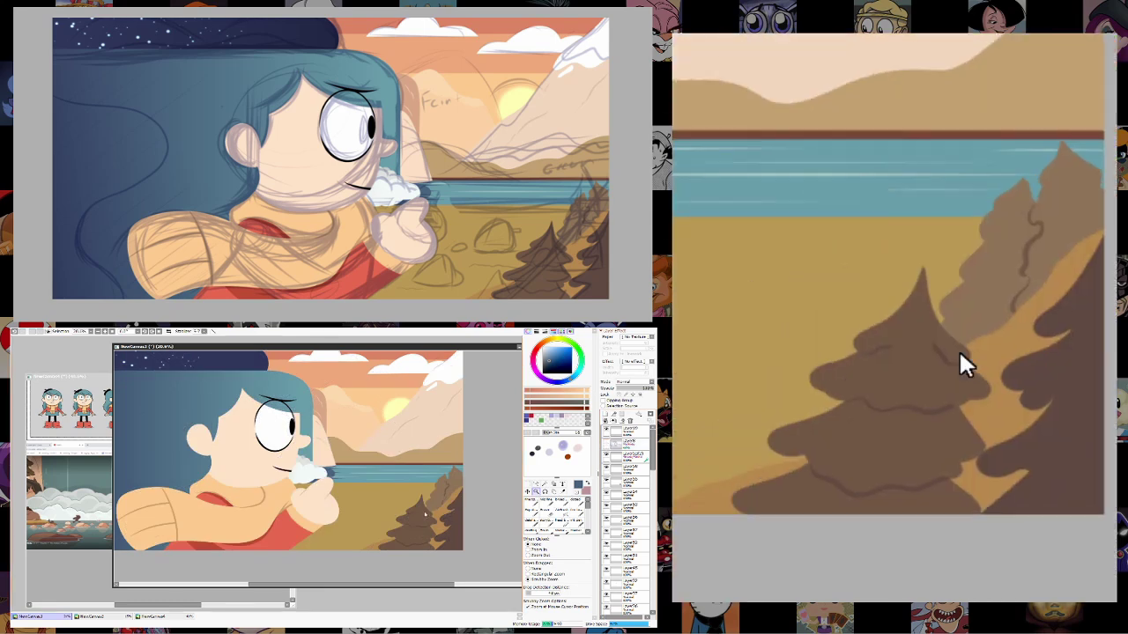
# Paint a gently uneven shoreline along the water's edge with the ground's ochre and the fine tip brush, undoing a misplaced stroke.
pyautogui.scroll(2, 386, 498)
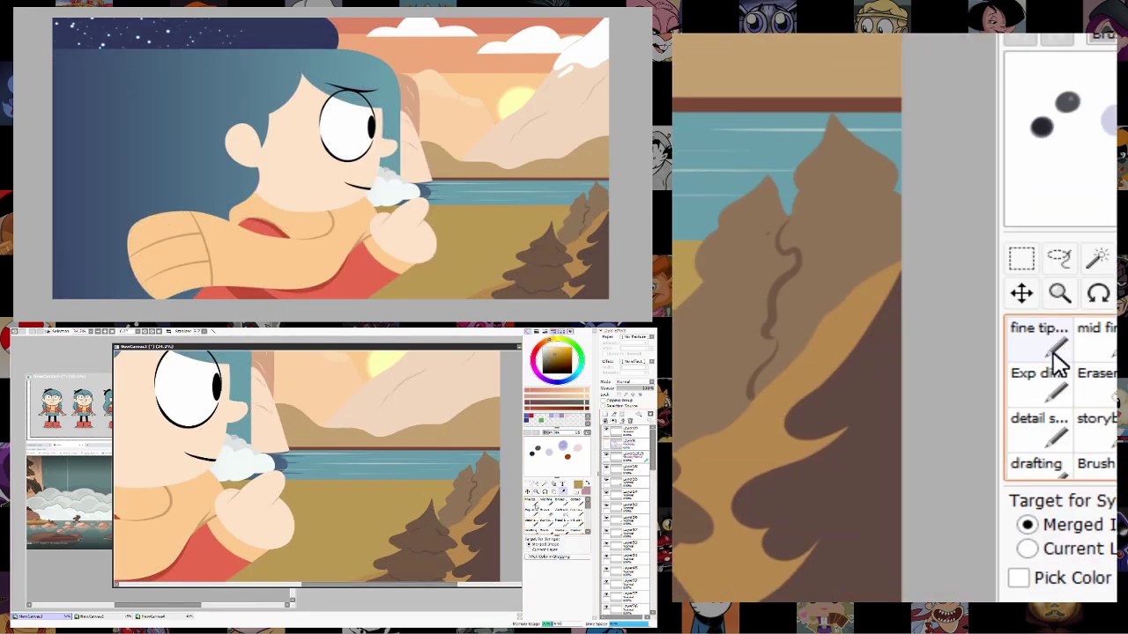
pyautogui.click(531, 504)
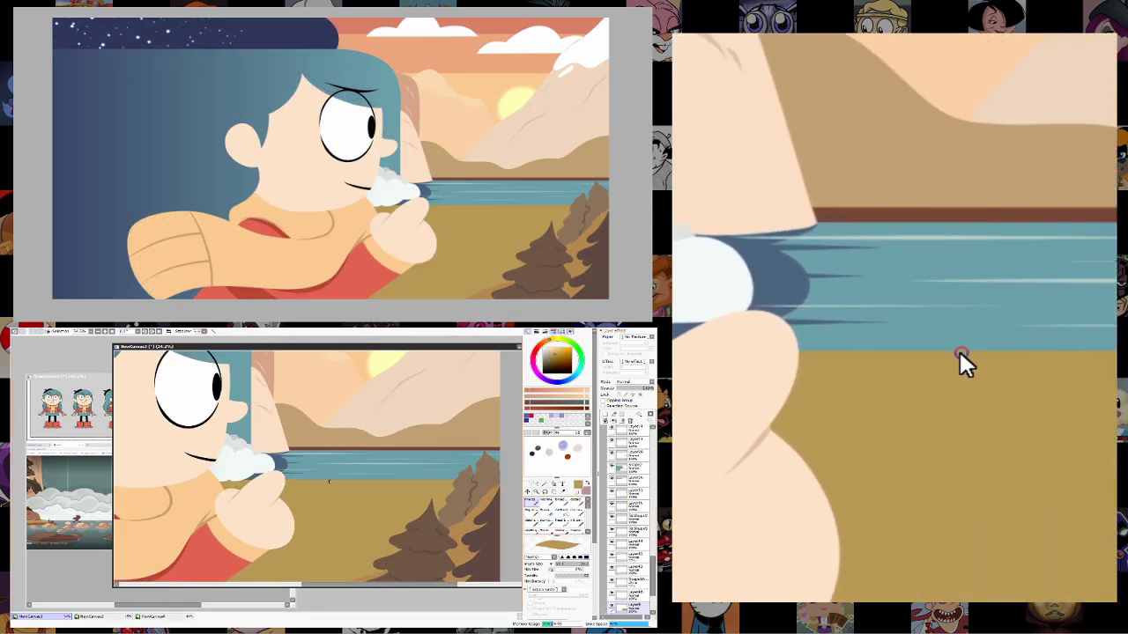
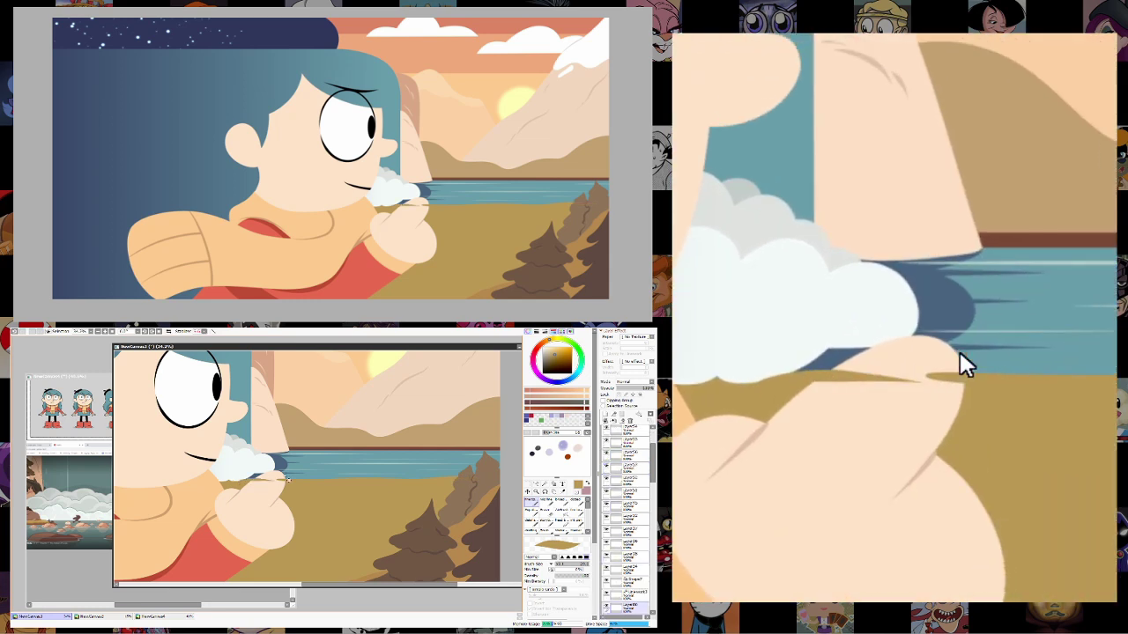
pyautogui.hotkey('ctrl', 'z')
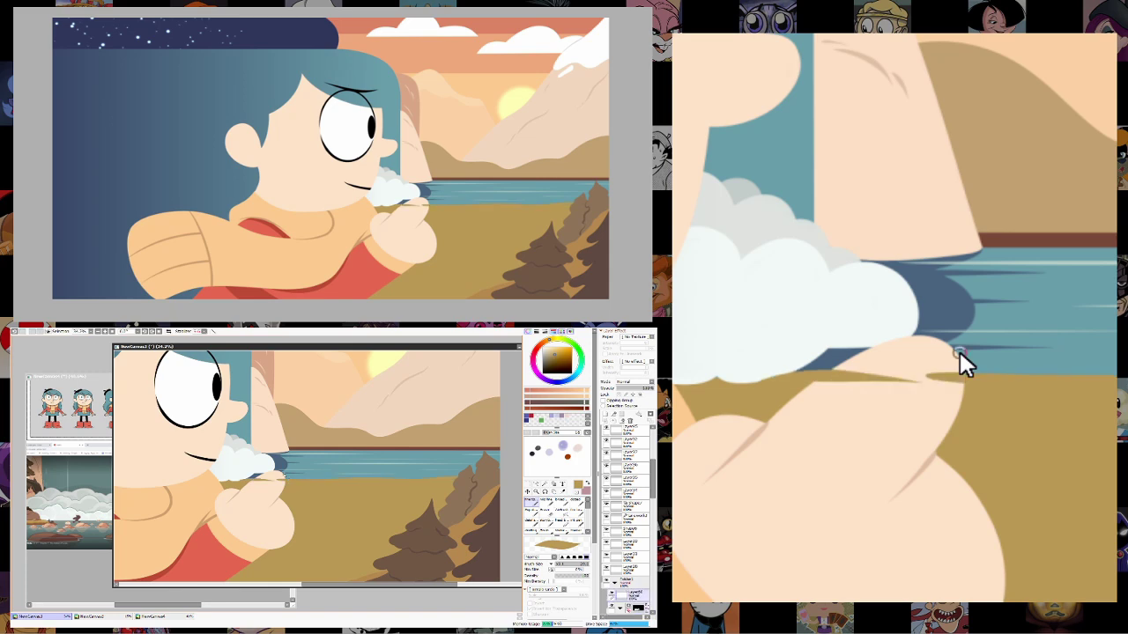
# Erase the ochre overlapping the raised hand and touch up the hand with its own skin colour.
pyautogui.scroll(2, 177, 484)
pyautogui.press('e')
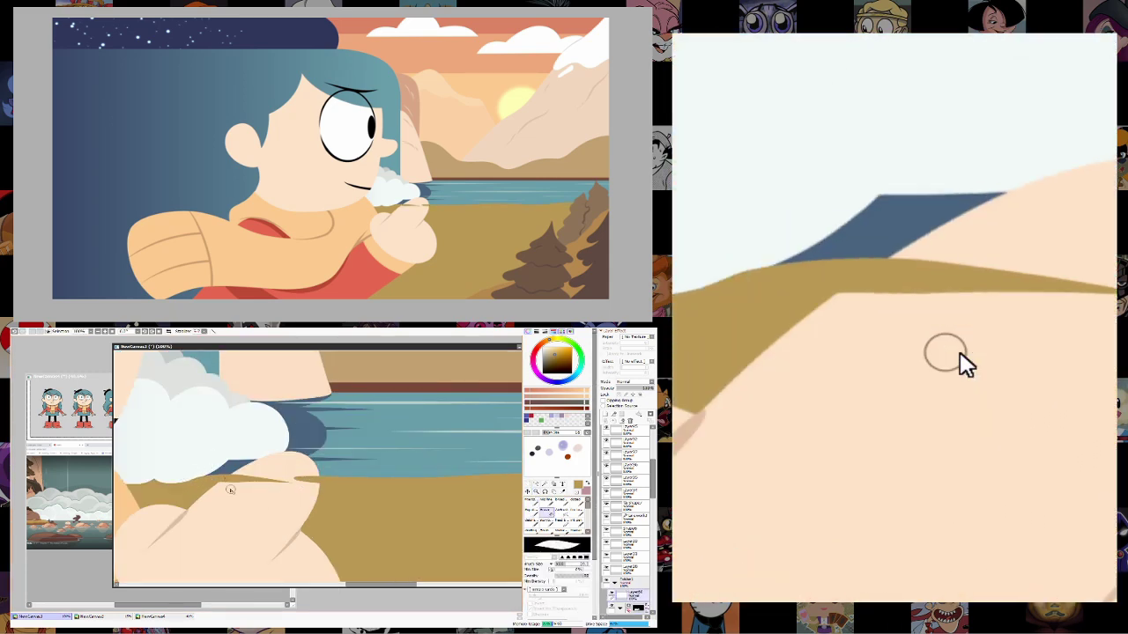
pyautogui.moveTo(284, 473)
pyautogui.mouseDown()
pyautogui.moveTo(290, 513)
pyautogui.moveTo(308, 491)
pyautogui.moveTo(307, 513)
pyautogui.moveTo(306, 475)
pyautogui.moveTo(499, 495)
pyautogui.moveTo(310, 506)
pyautogui.mouseUp()
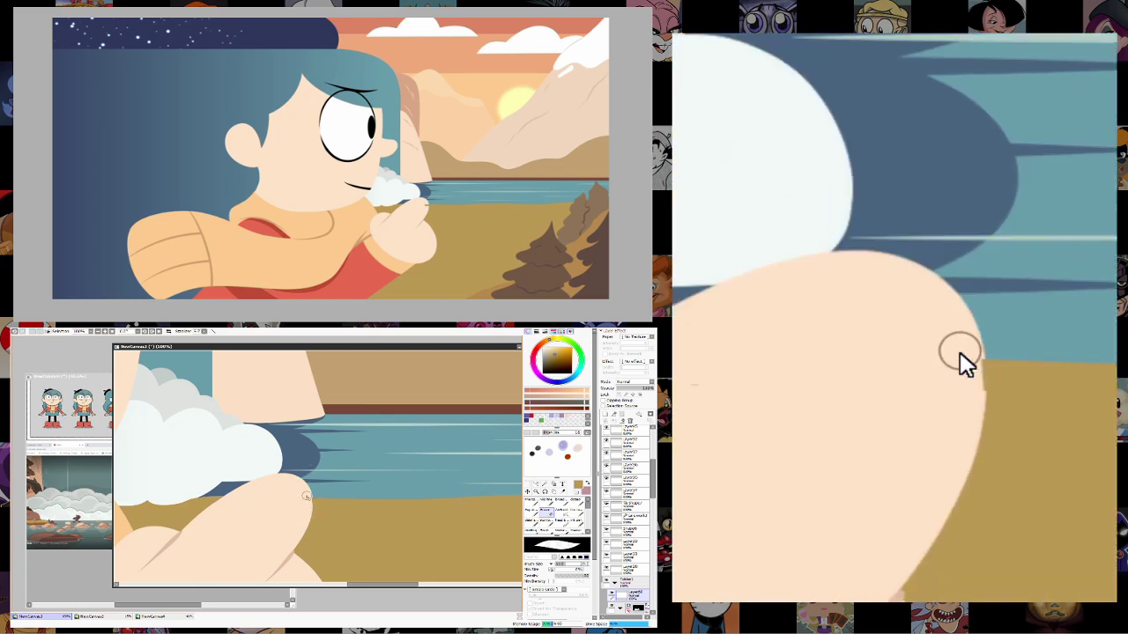
pyautogui.keyDown('alt'); pyautogui.click(304, 503); pyautogui.keyUp('alt')
pyautogui.moveTo(303, 503); pyautogui.dragTo(247, 504)
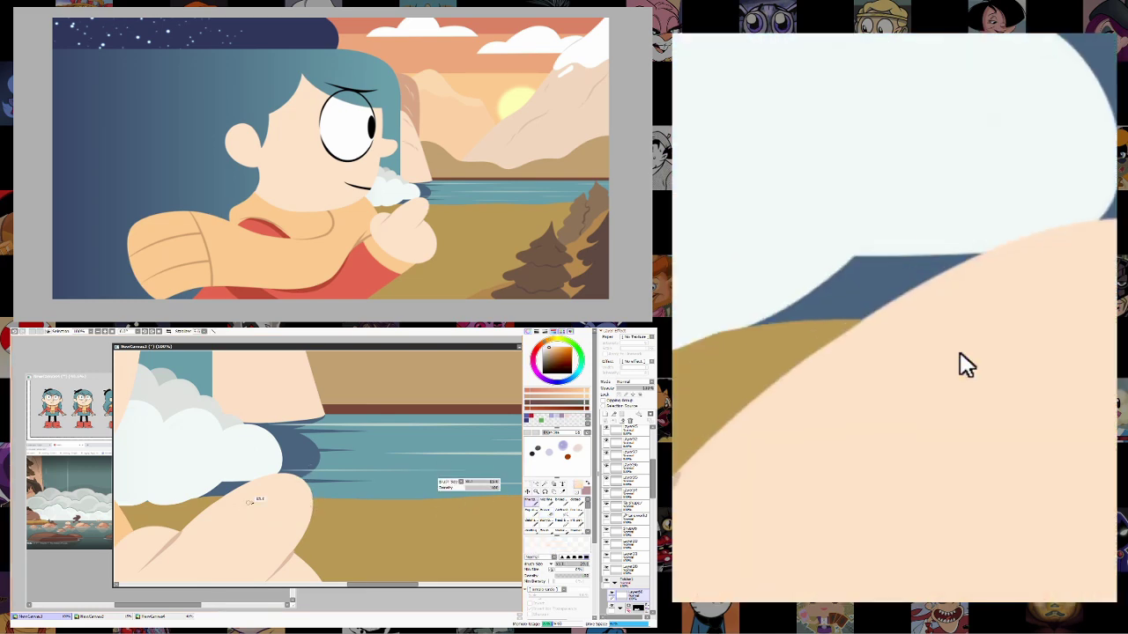
pyautogui.scroll(1, 250, 526)
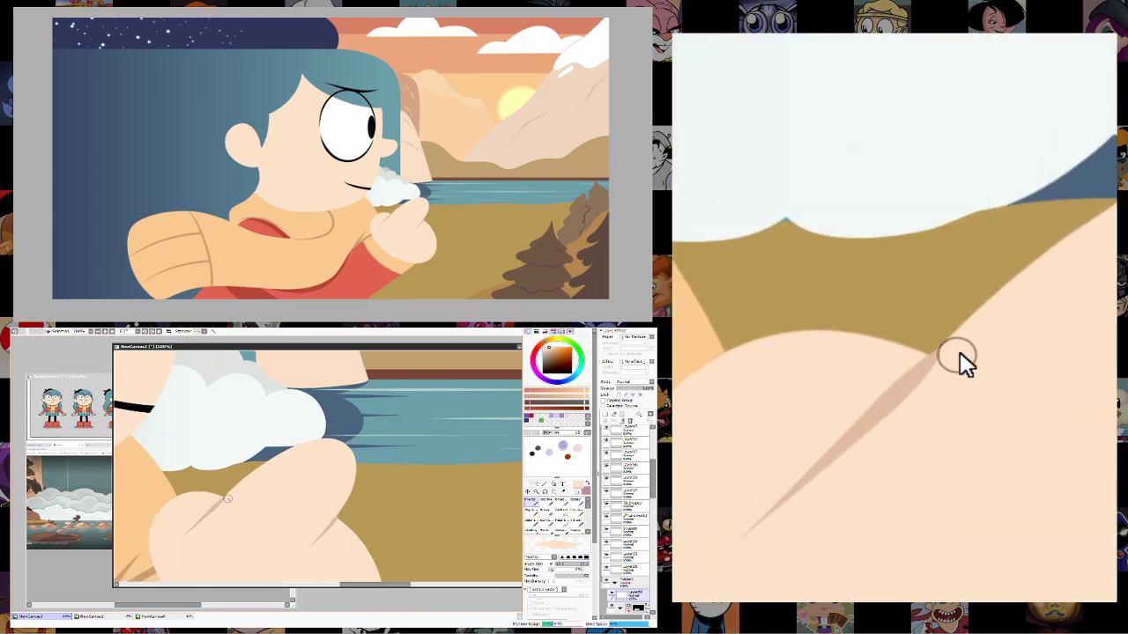
# Sample the cliff's shaded reddish-brown, select the white cloud by similar colour, and paint rocks at its base beside the hand.
pyautogui.click(534, 491)
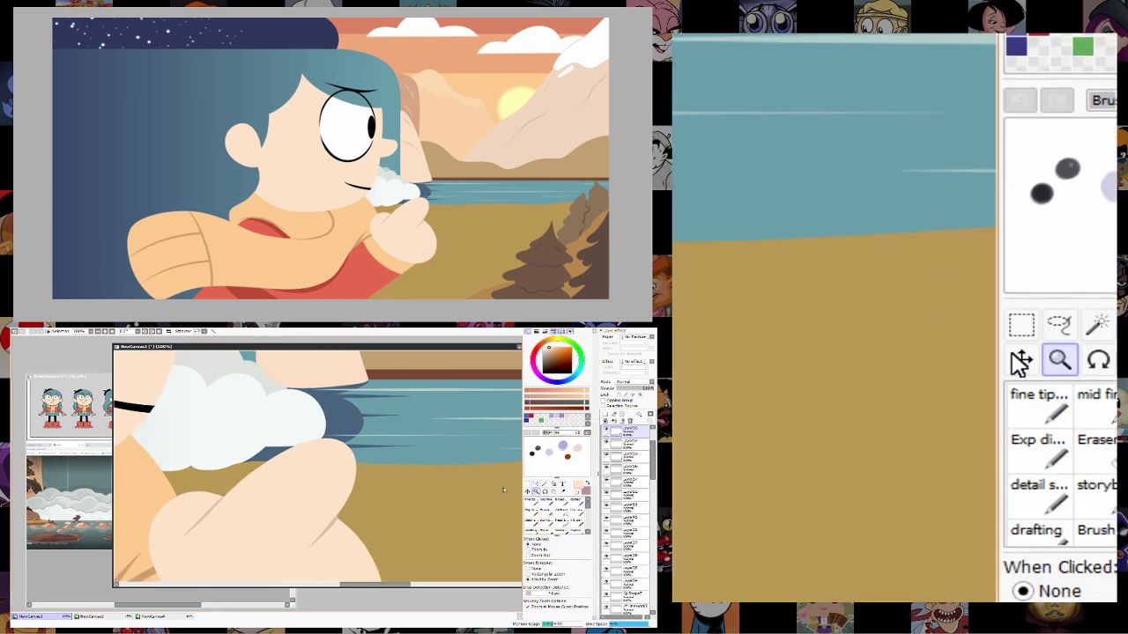
pyautogui.scroll(-4, 408, 510)
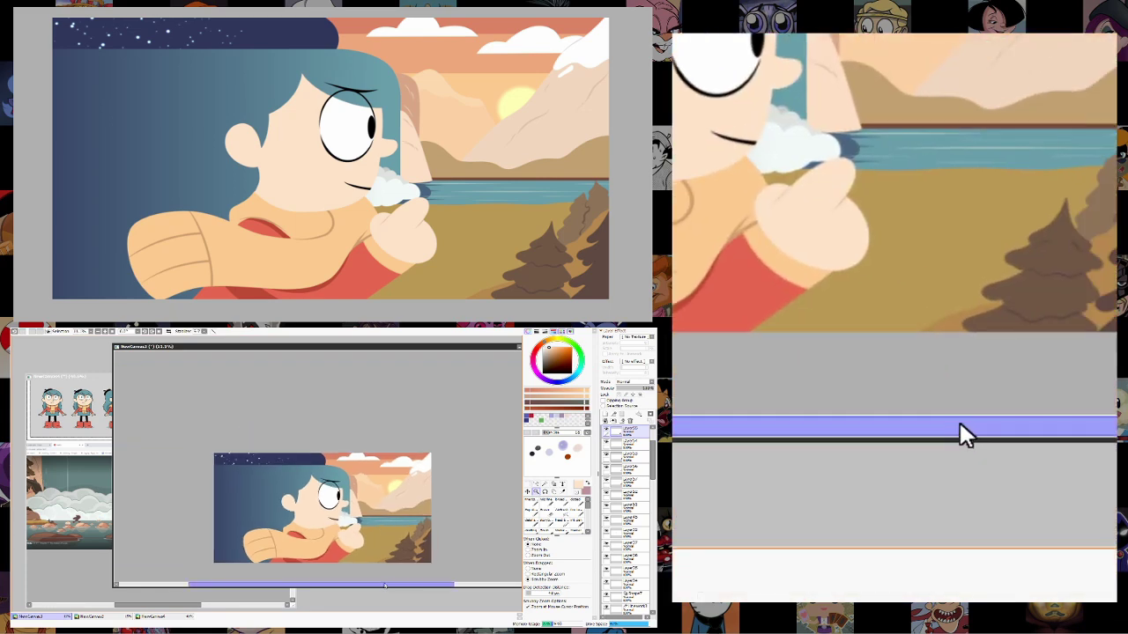
pyautogui.scroll(4, 408, 510)
pyautogui.click(528, 491)
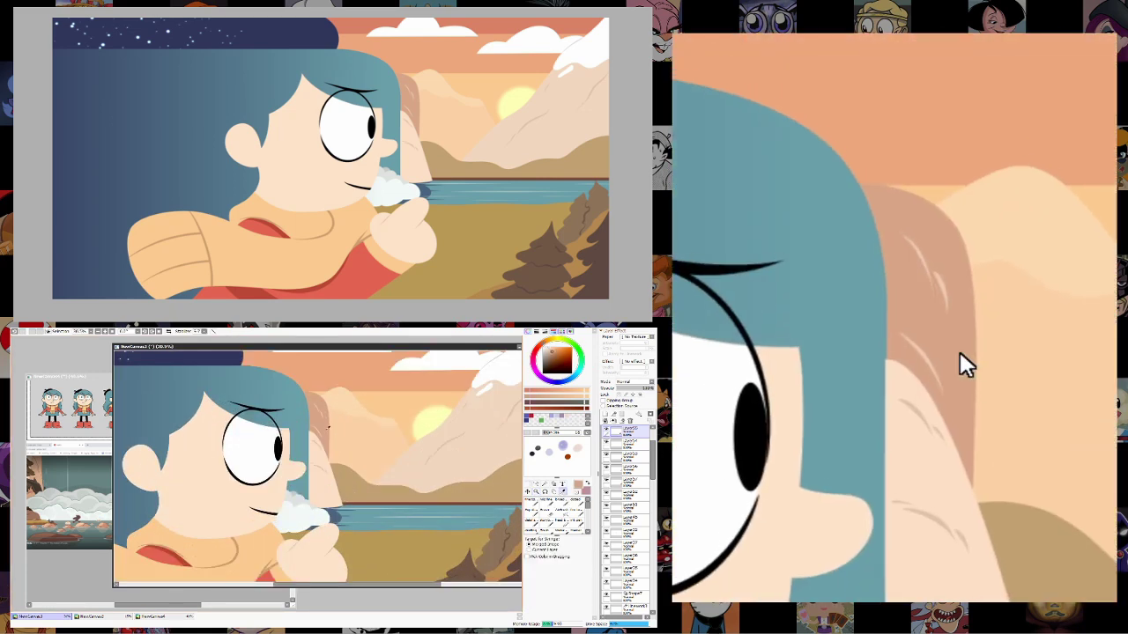
pyautogui.click(531, 502)
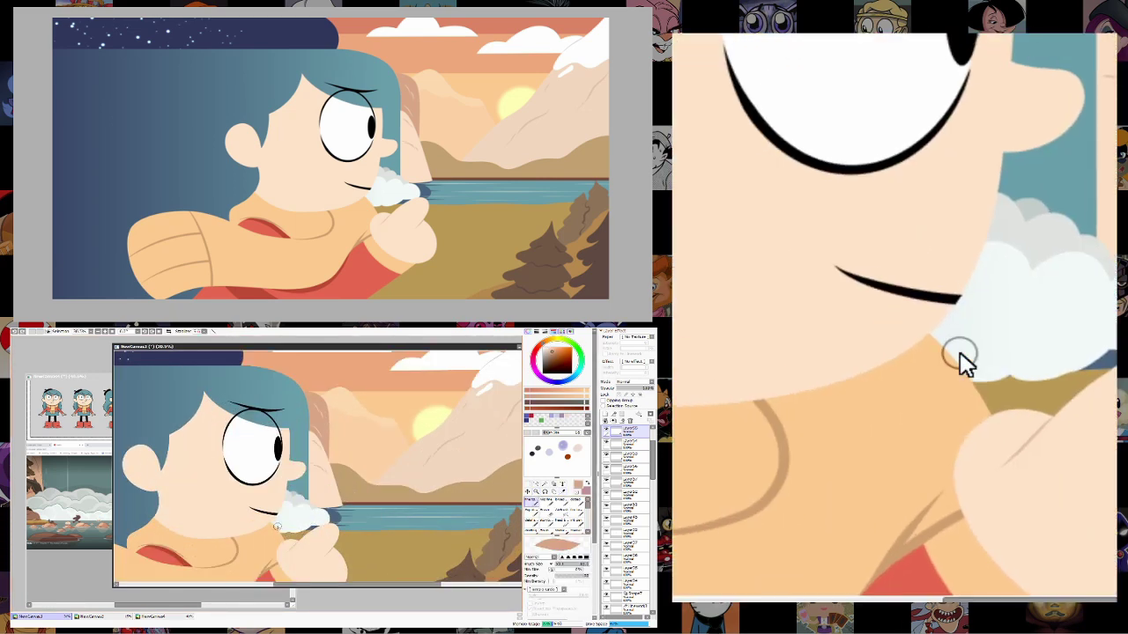
pyautogui.click(543, 484)
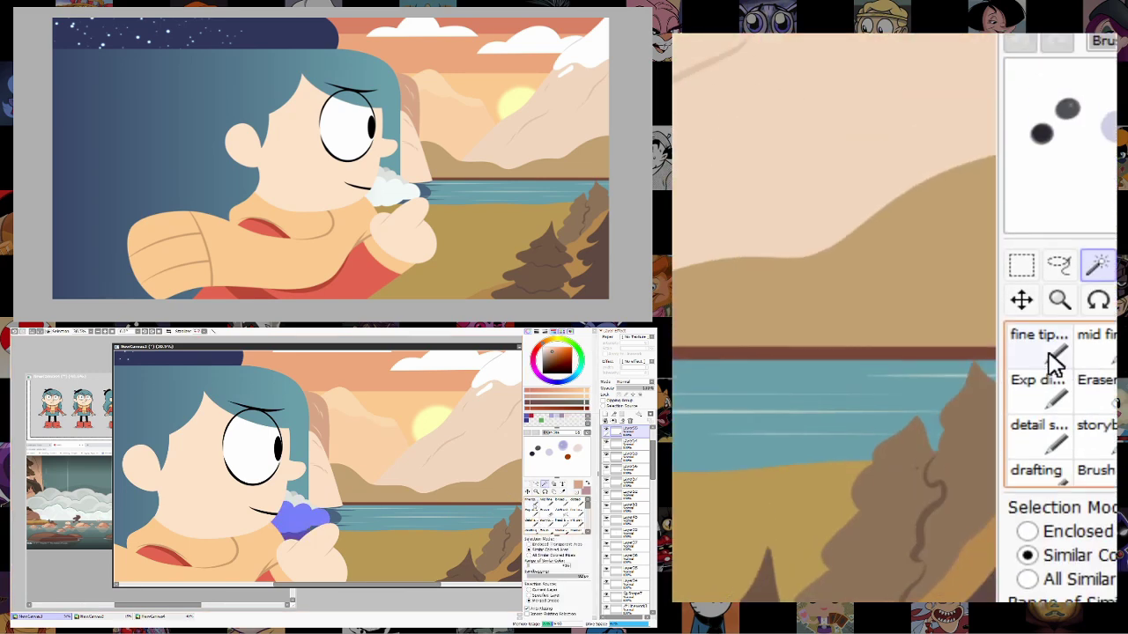
pyautogui.click(531, 502)
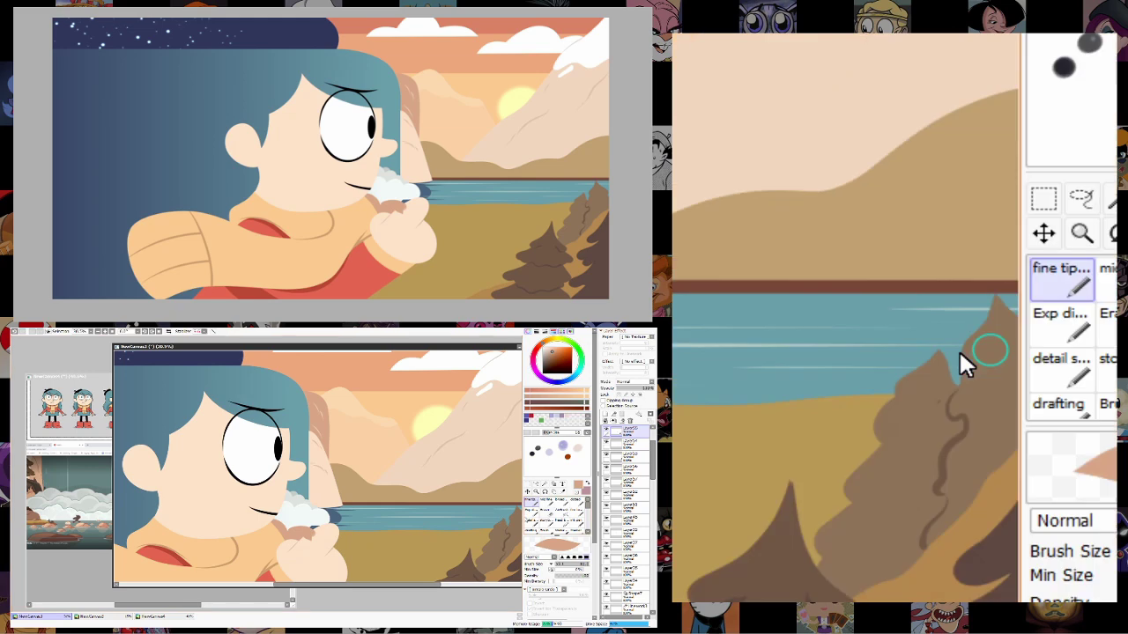
# Erase the excess rock paint around the fingers so the hand's outline is clean.
pyautogui.click(534, 490)
pyautogui.click(361, 520)
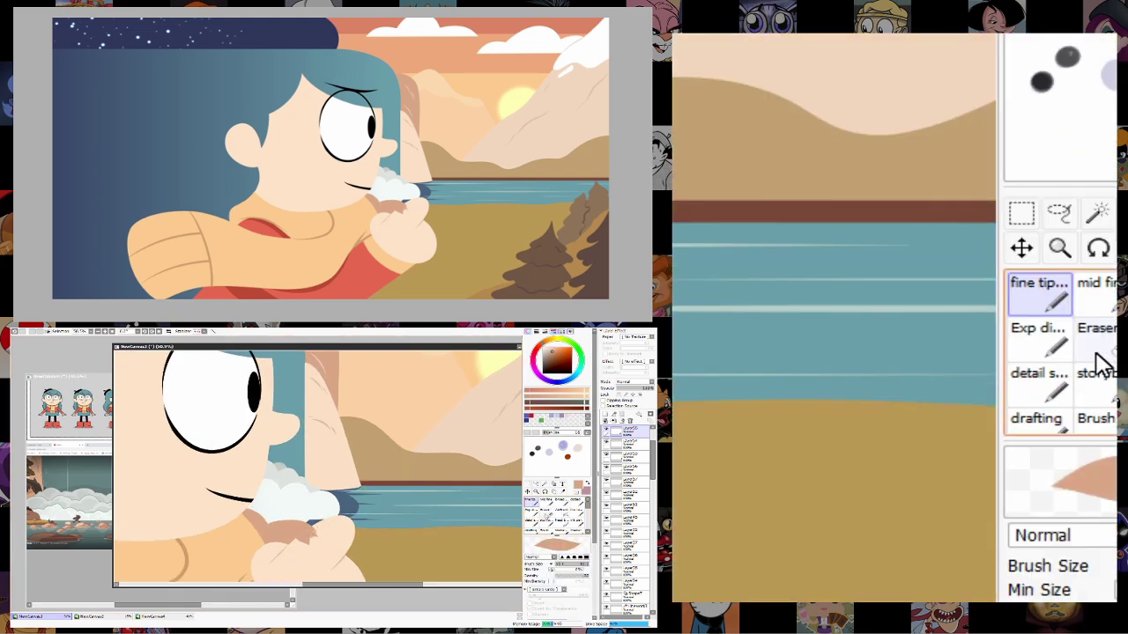
pyautogui.click(544, 511)
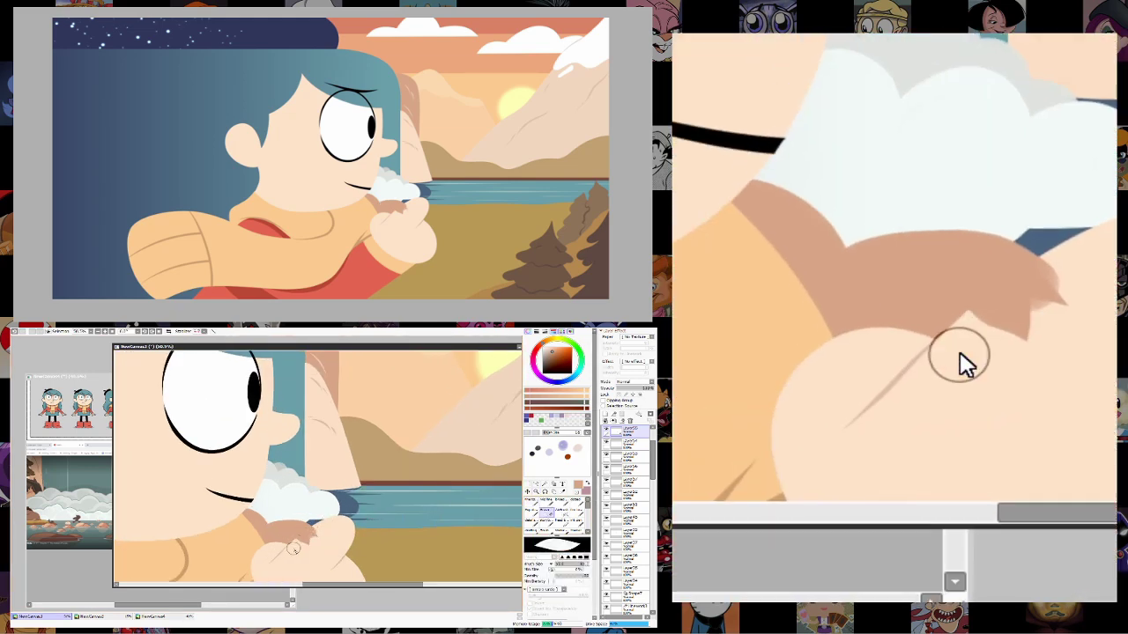
pyautogui.click(535, 491)
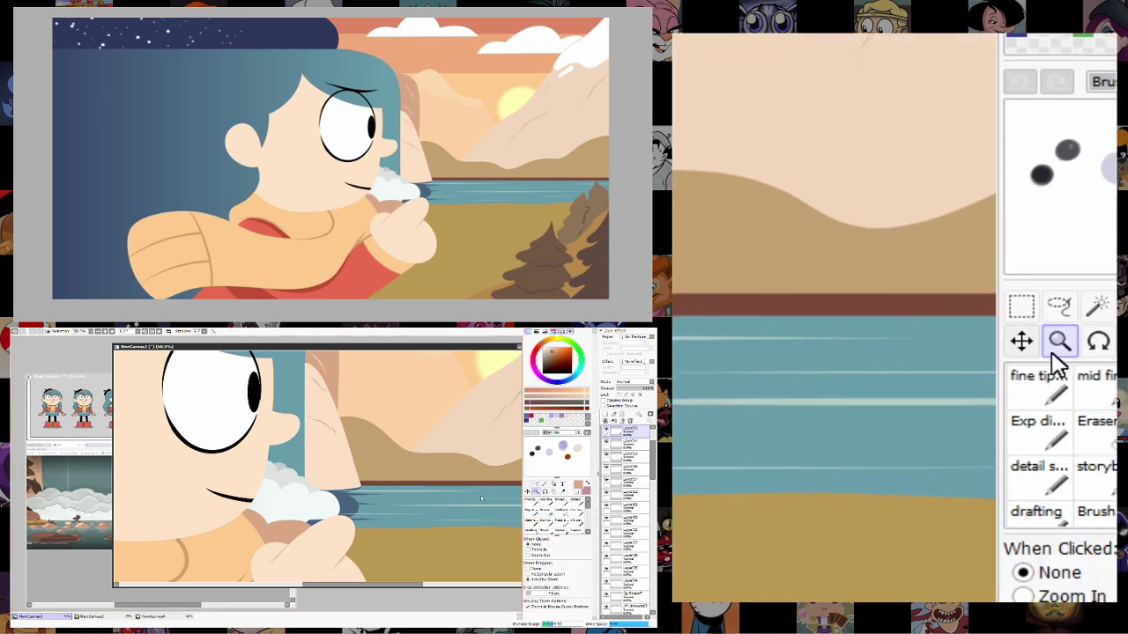
# Add pale highlight strokes and a dark crevice to the small rocks below the cloud, using the cliff as a guide.
pyautogui.click(370, 511)
pyautogui.click(441, 502)
pyautogui.scroll(2, 395, 438)
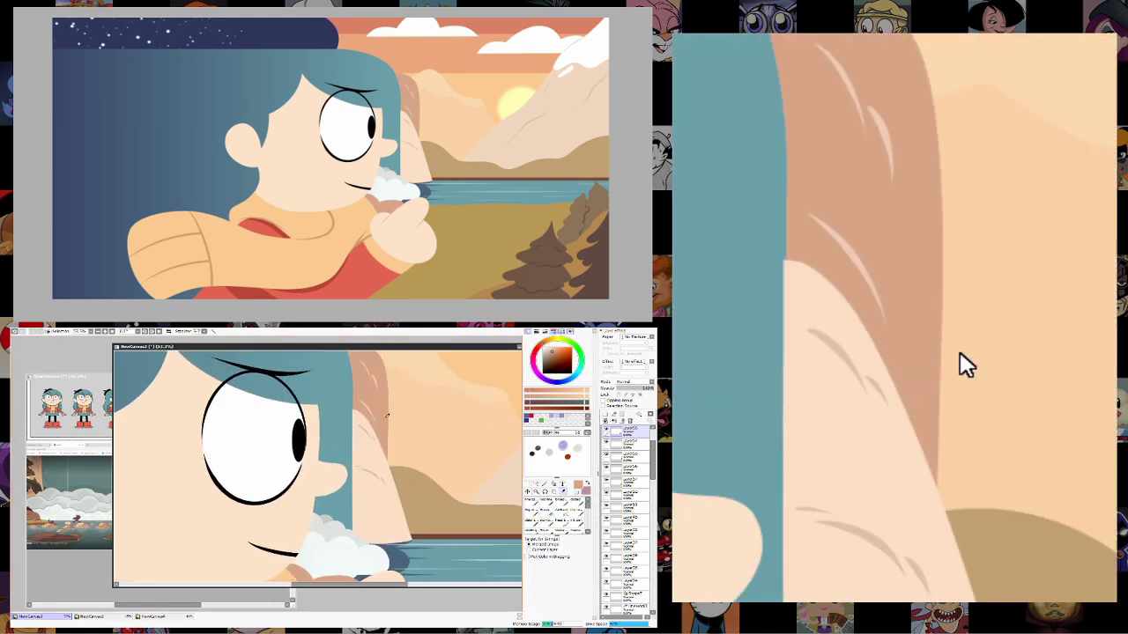
pyautogui.scroll(-2, 405, 530)
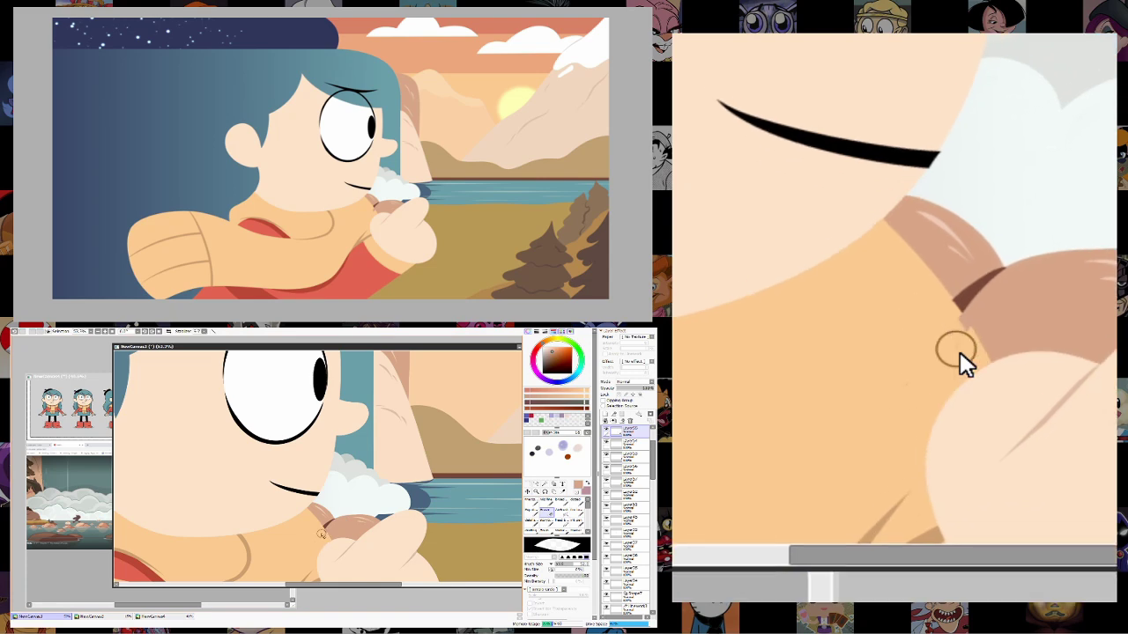
pyautogui.scroll(-5, 448, 521)
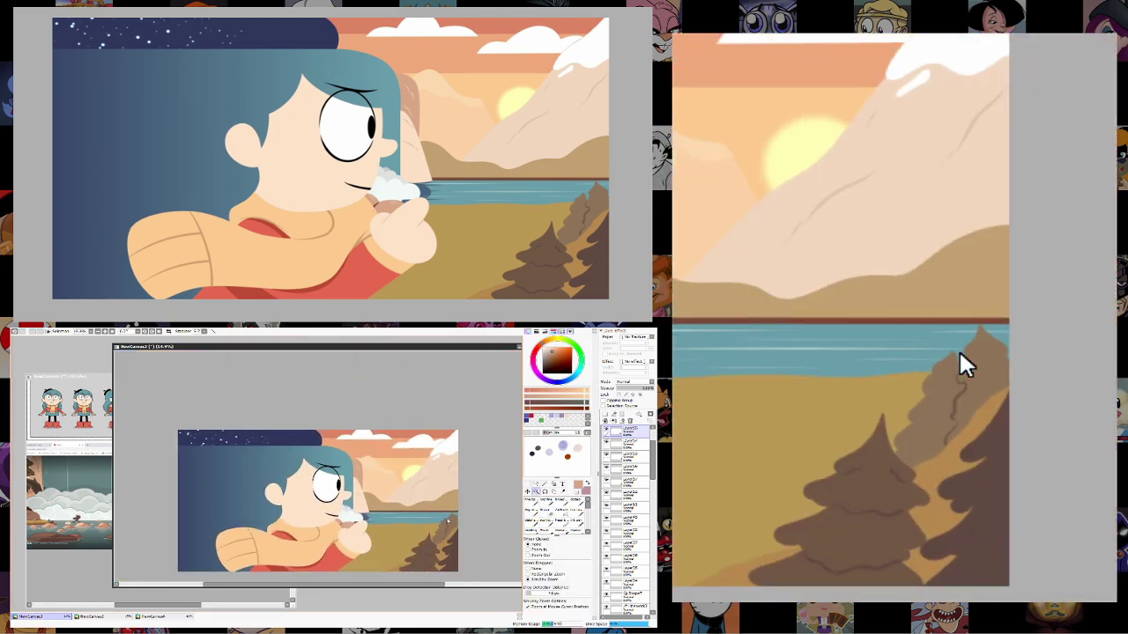
# Examine the reference board's landscape scenes for rocks, trees and ground details.
pyautogui.scroll(1, 448, 521)
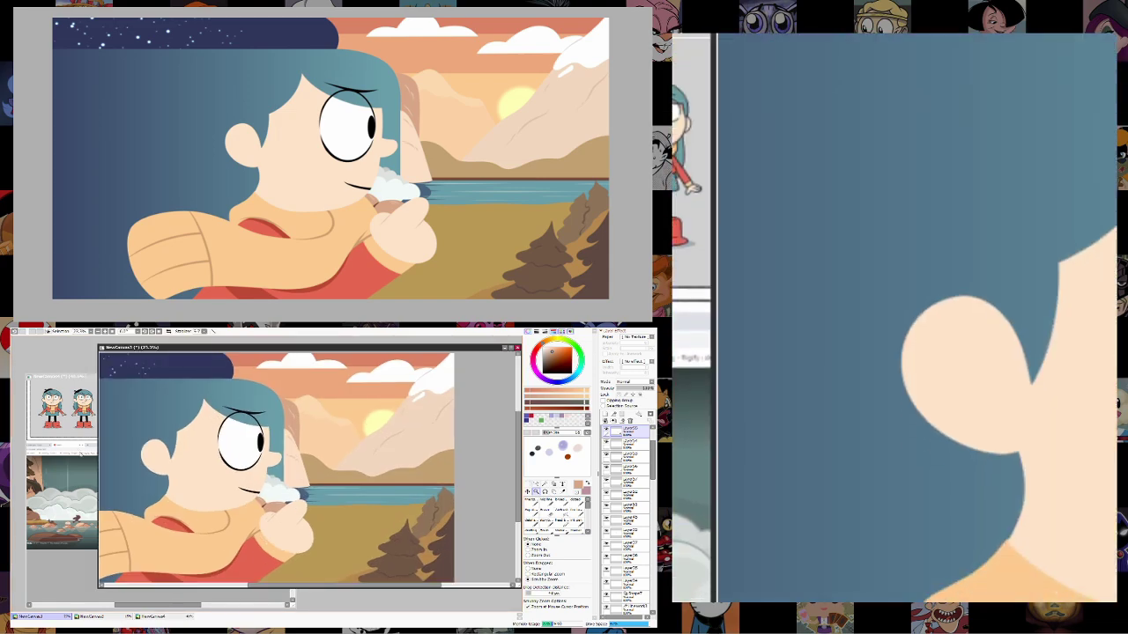
pyautogui.click(85, 377)
pyautogui.scroll(-10, 287, 527)
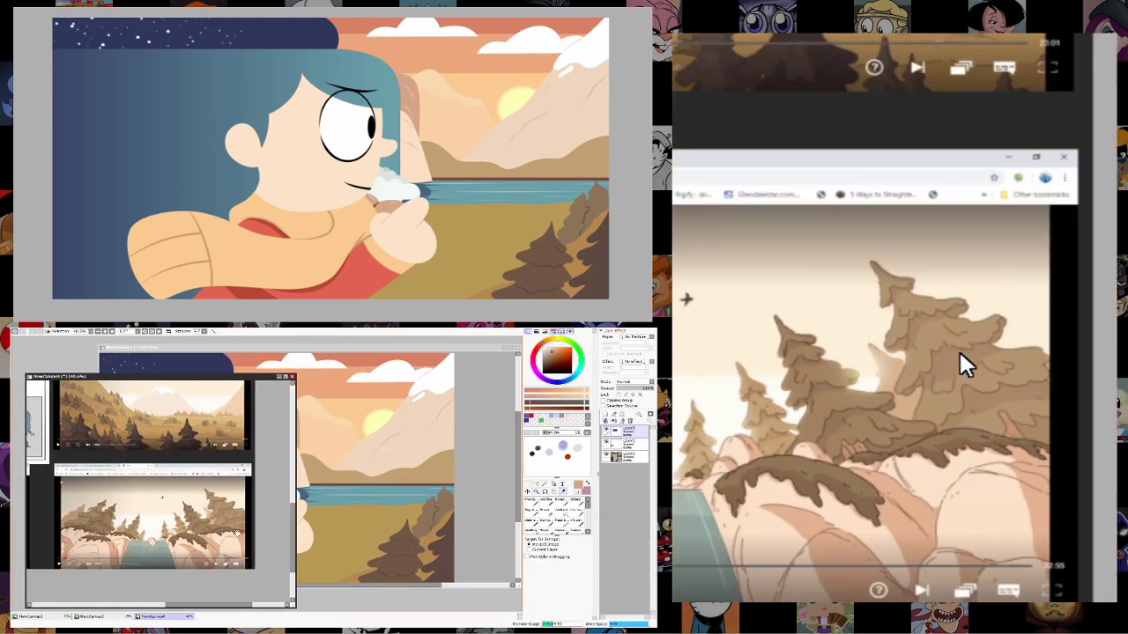
pyautogui.scroll(5, 310, 526)
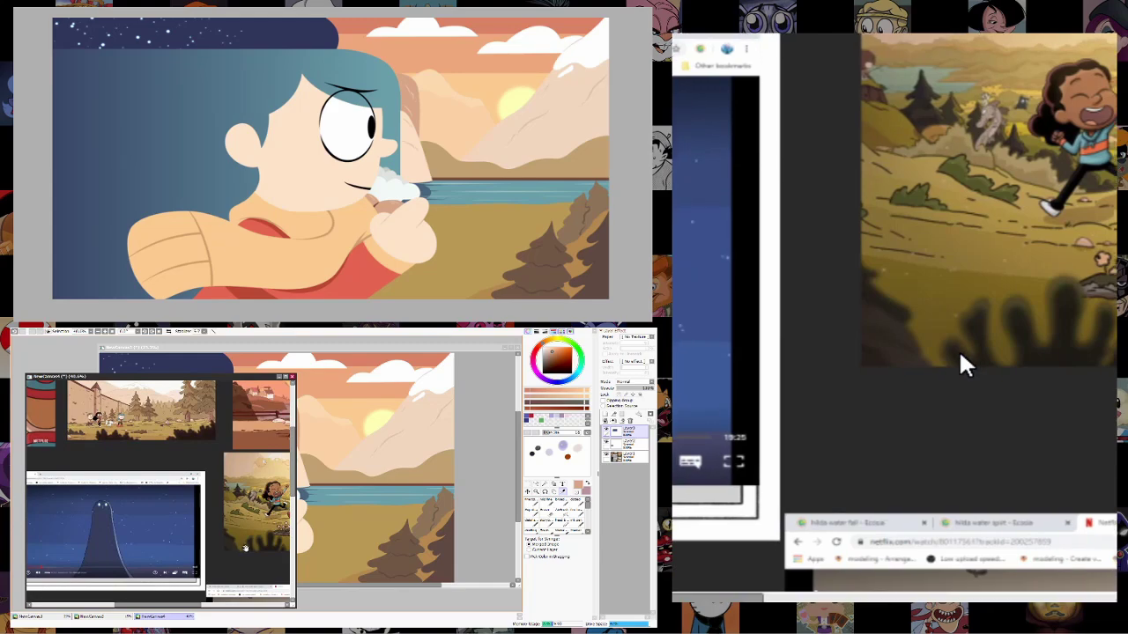
pyautogui.scroll(-5, 283, 522)
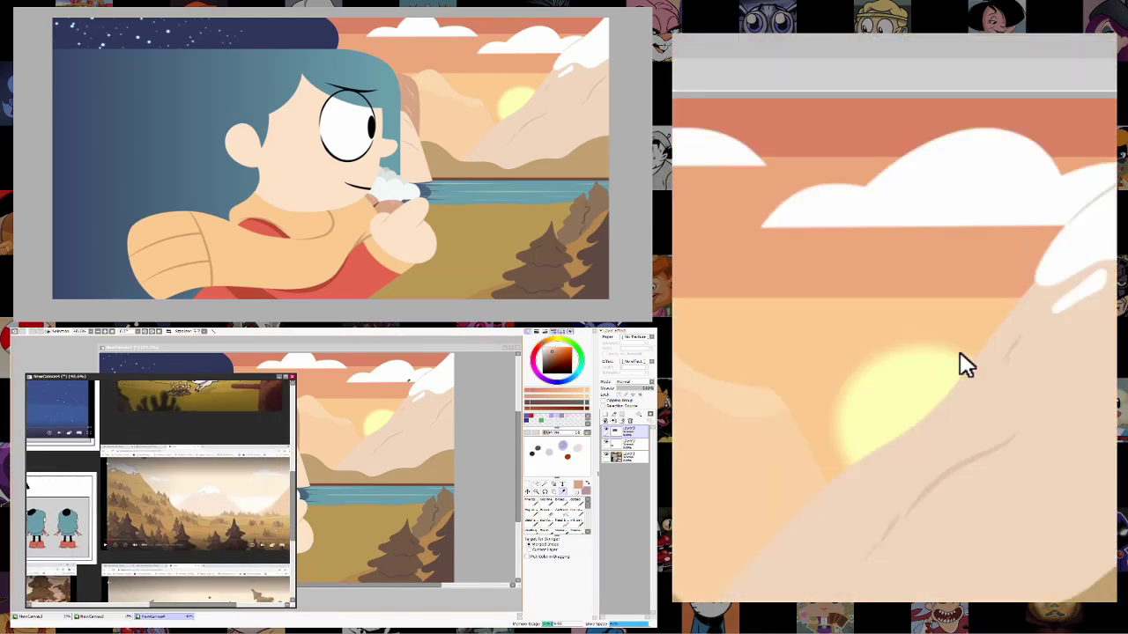
# Sample a pale peach, show the rough sketch, and draw the large rounded boulder on the grass as a vector shape.
pyautogui.click(305, 456)
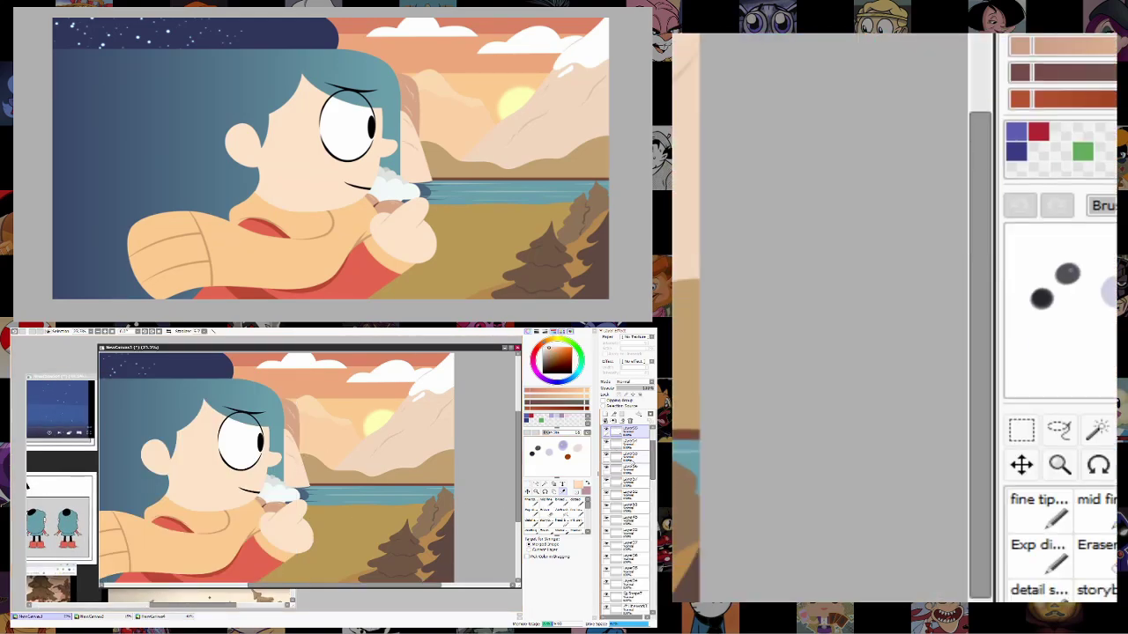
pyautogui.click(605, 458)
pyautogui.click(535, 492)
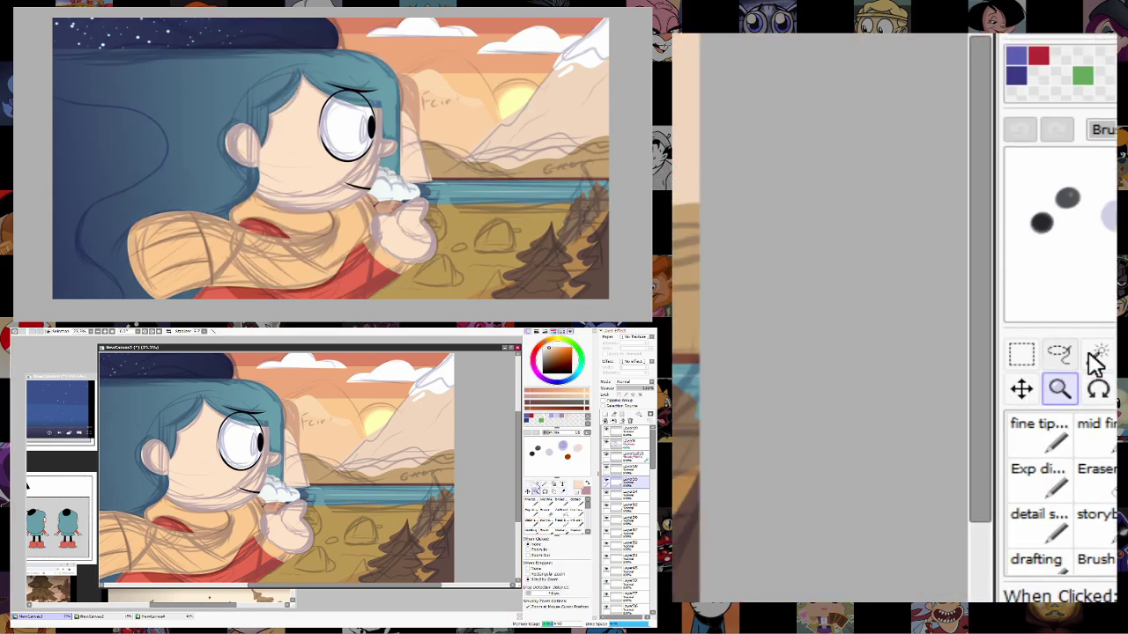
pyautogui.click(368, 529)
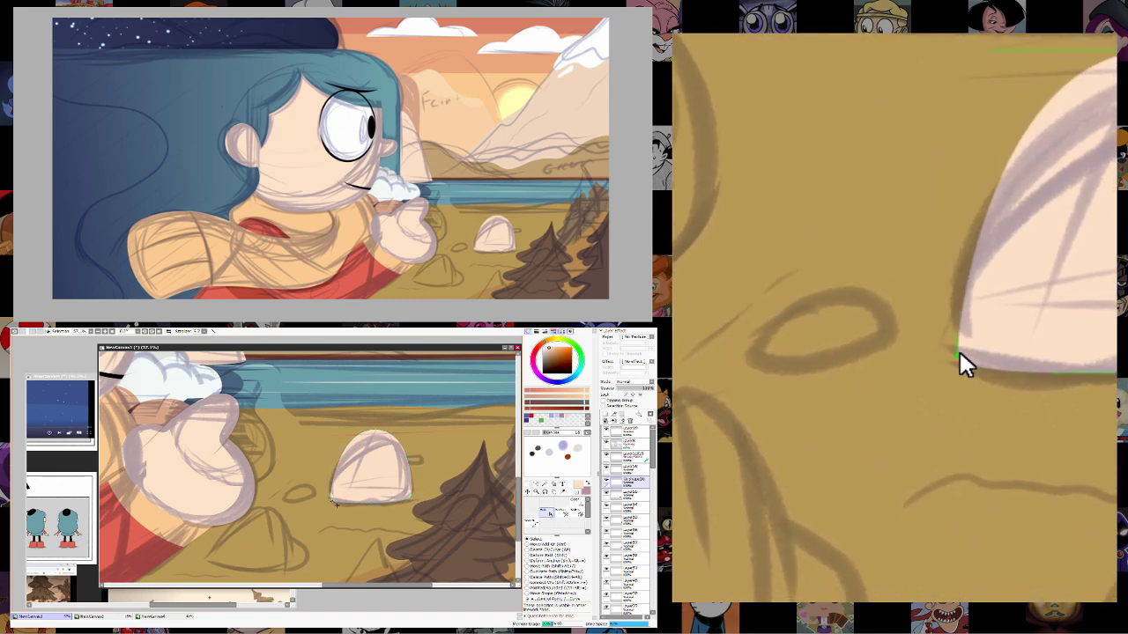
pyautogui.moveTo(424, 472); pyautogui.dragTo(394, 503)
# Draw a small stone beside the boulder and two overlapping rocks in the foreground, then scale down the right-hand one.
pyautogui.click(535, 492)
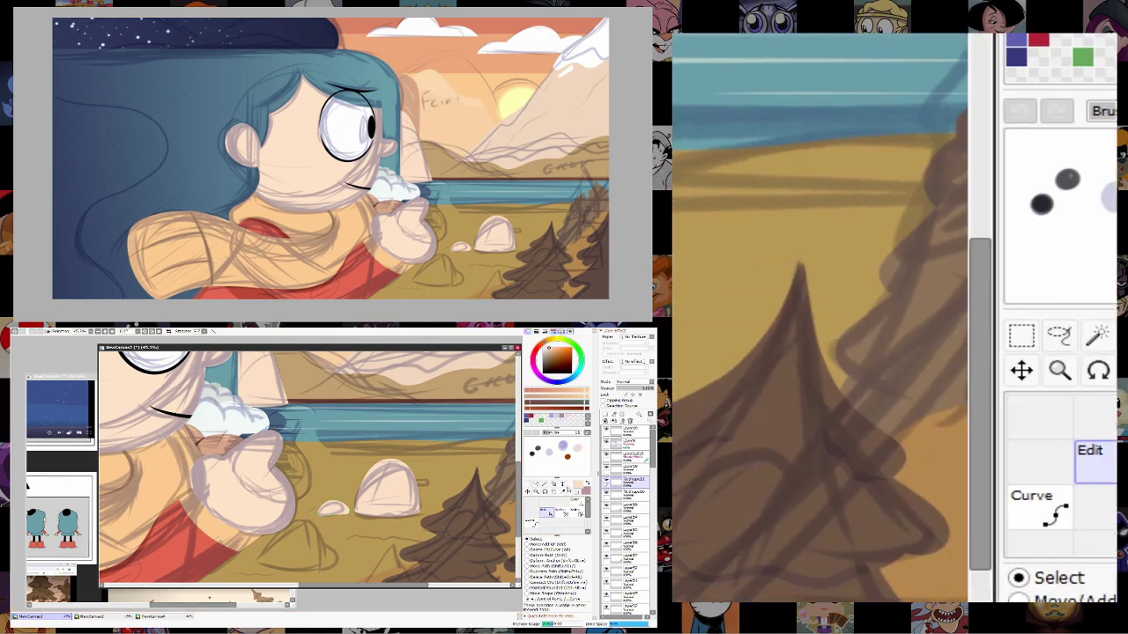
pyautogui.click(520, 508)
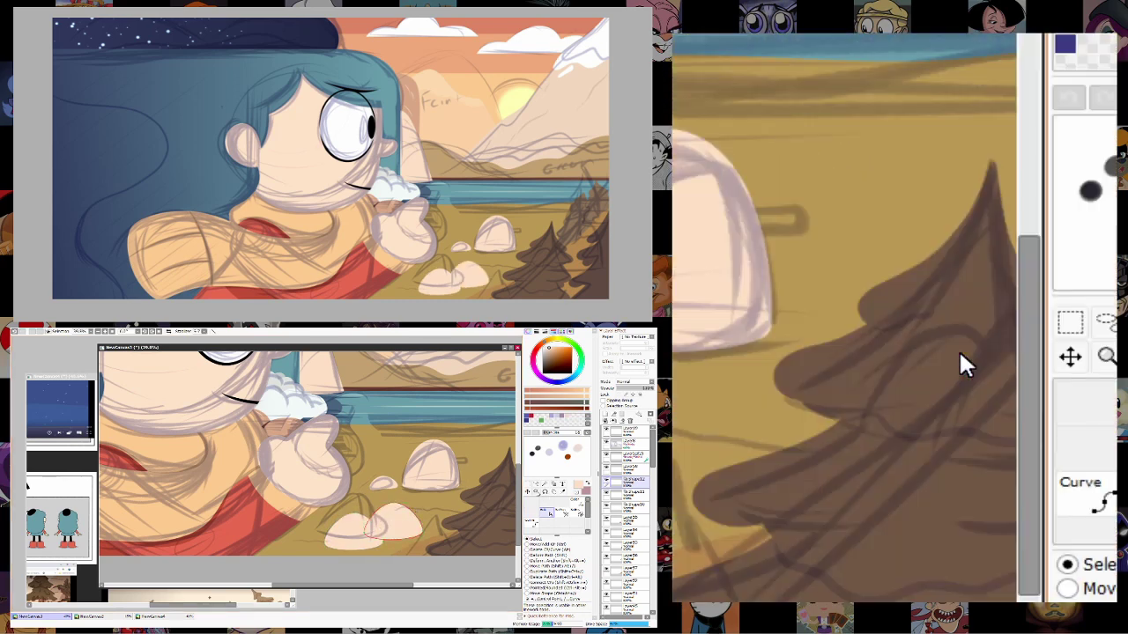
pyautogui.hotkey('ctrl', 't')
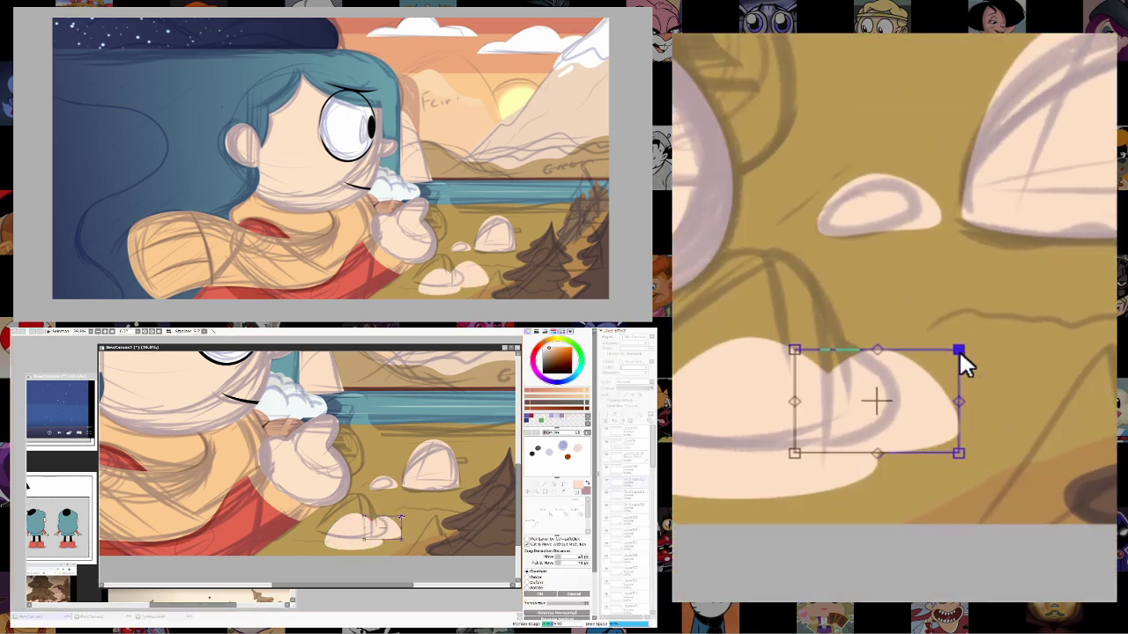
pyautogui.press('Return')
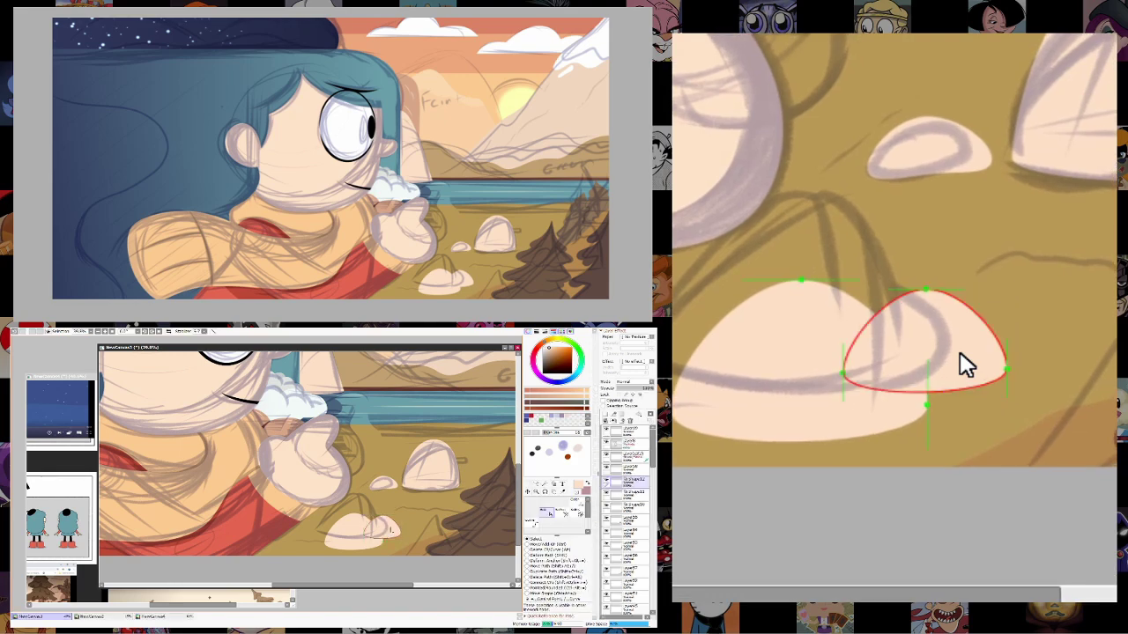
# Hide the rough sketch and check the new rocks against the rest of the artwork.
pyautogui.click(1061, 361)
pyautogui.rightClick(959, 364)
pyautogui.rightClick(964, 366)
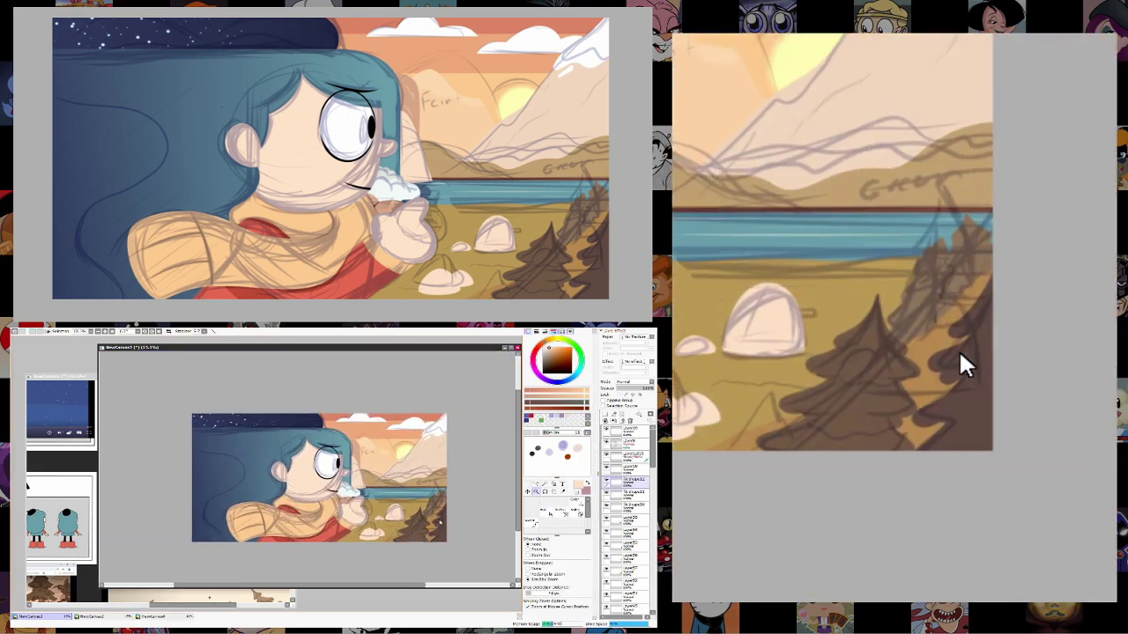
pyautogui.rightClick(958, 365)
pyautogui.click(958, 364)
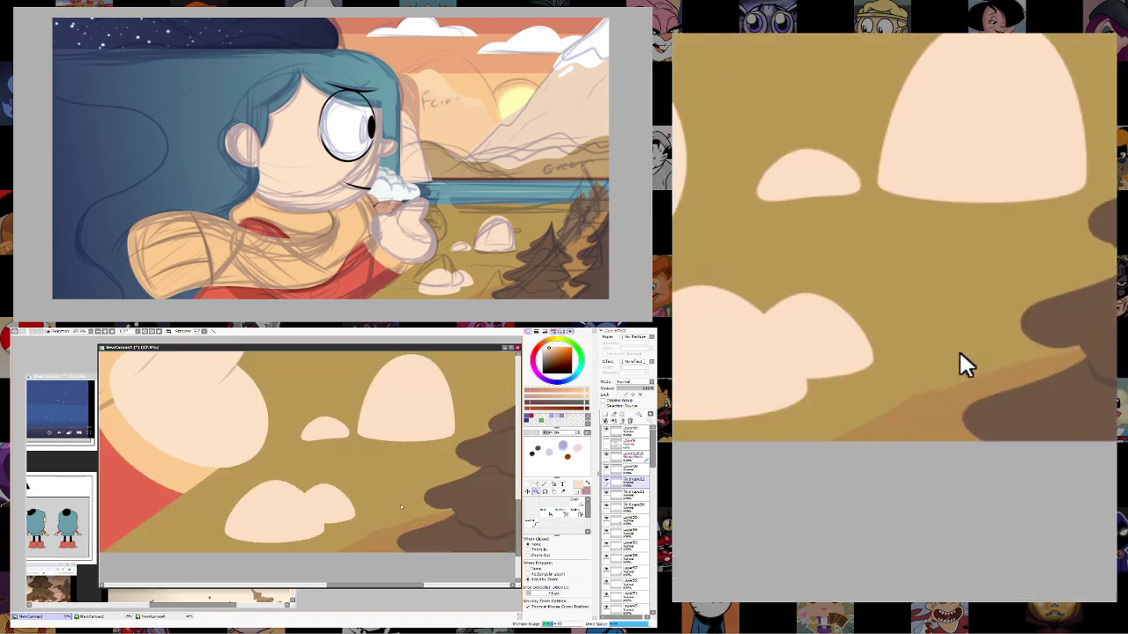
pyautogui.click(966, 365)
# Move the artwork window out of the way and bring the reference board forward.
pyautogui.scroll(3, 966, 365)
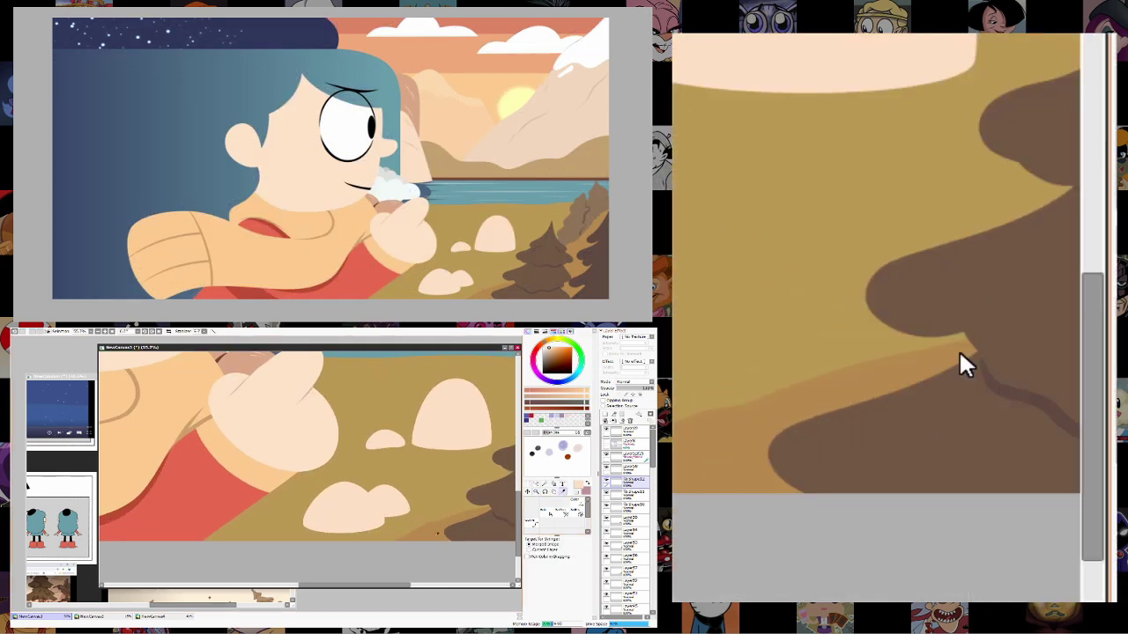
pyautogui.moveTo(161, 348); pyautogui.dragTo(198, 484)
pyautogui.click(286, 392)
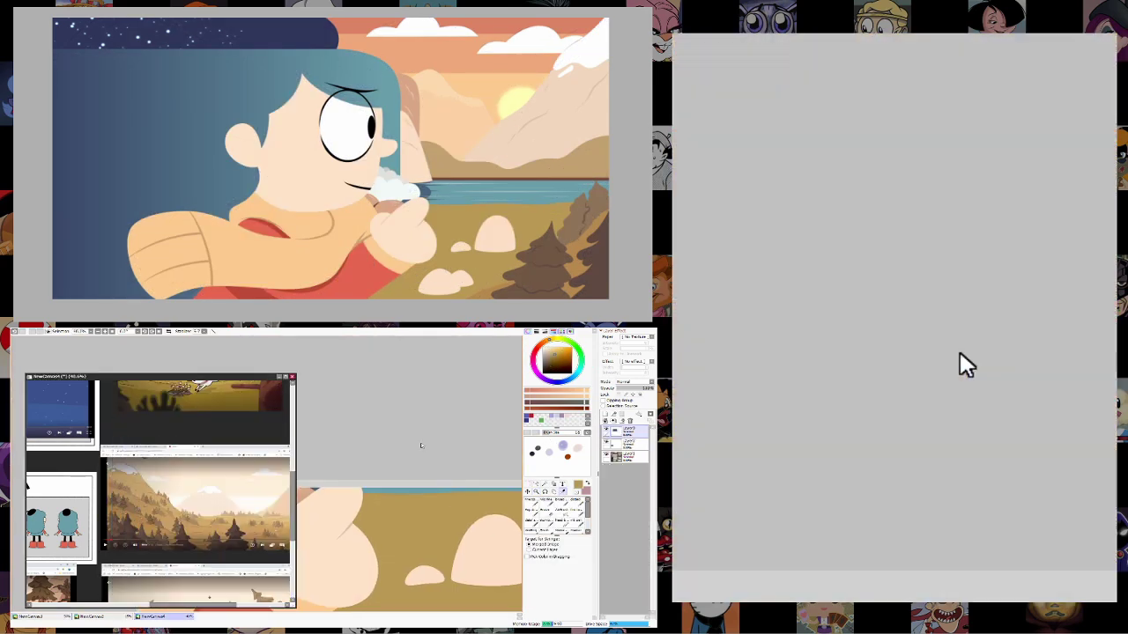
# Sample an olive green from the reference board and paint a grassy mound along the artwork's lower edge, layered behind the character.
pyautogui.scroll(2, 956, 365)
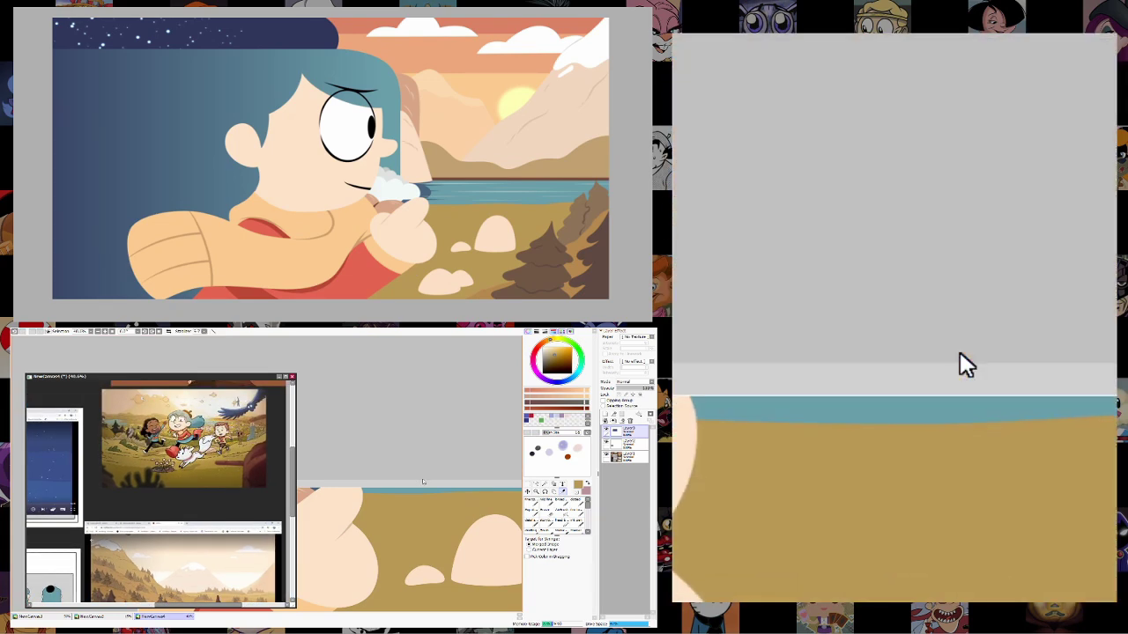
pyautogui.click(967, 365)
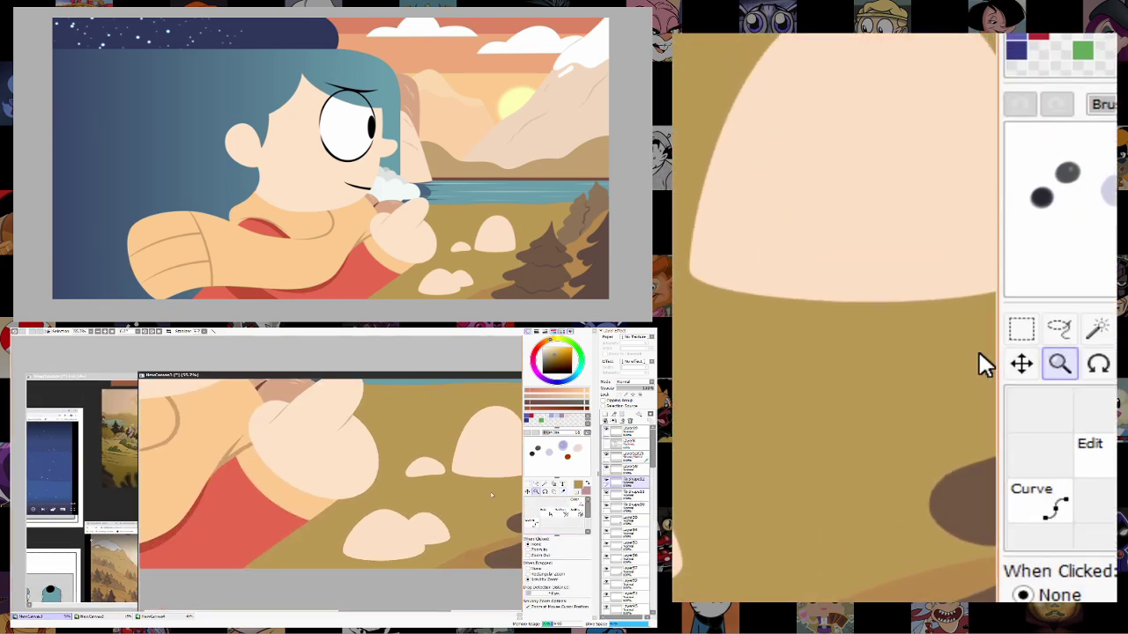
pyautogui.press('b')
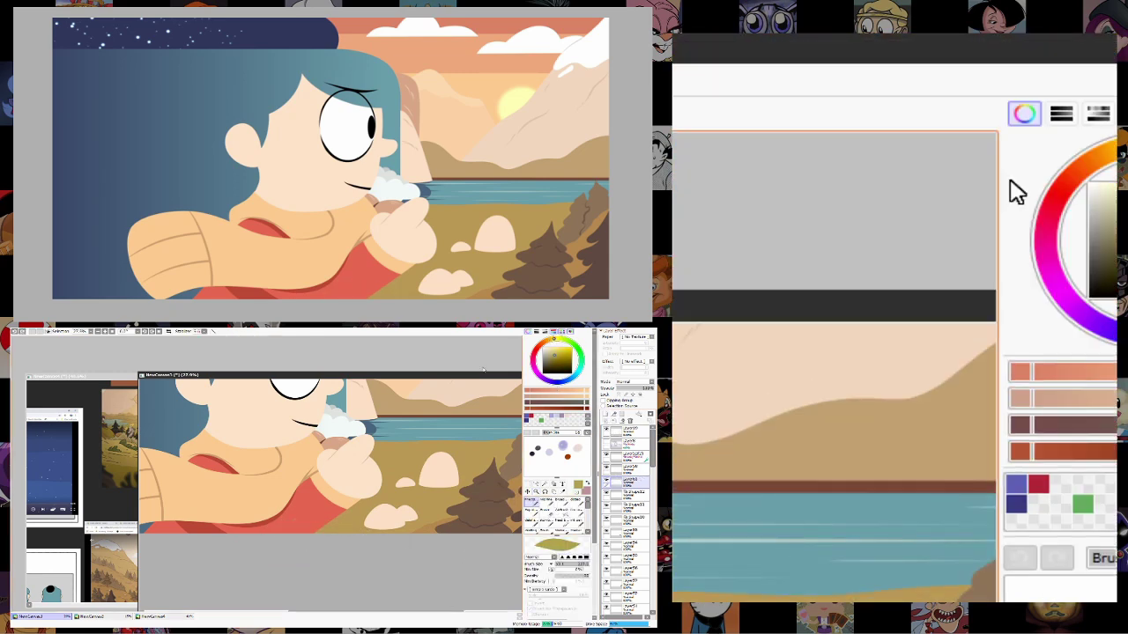
pyautogui.click(869, 335)
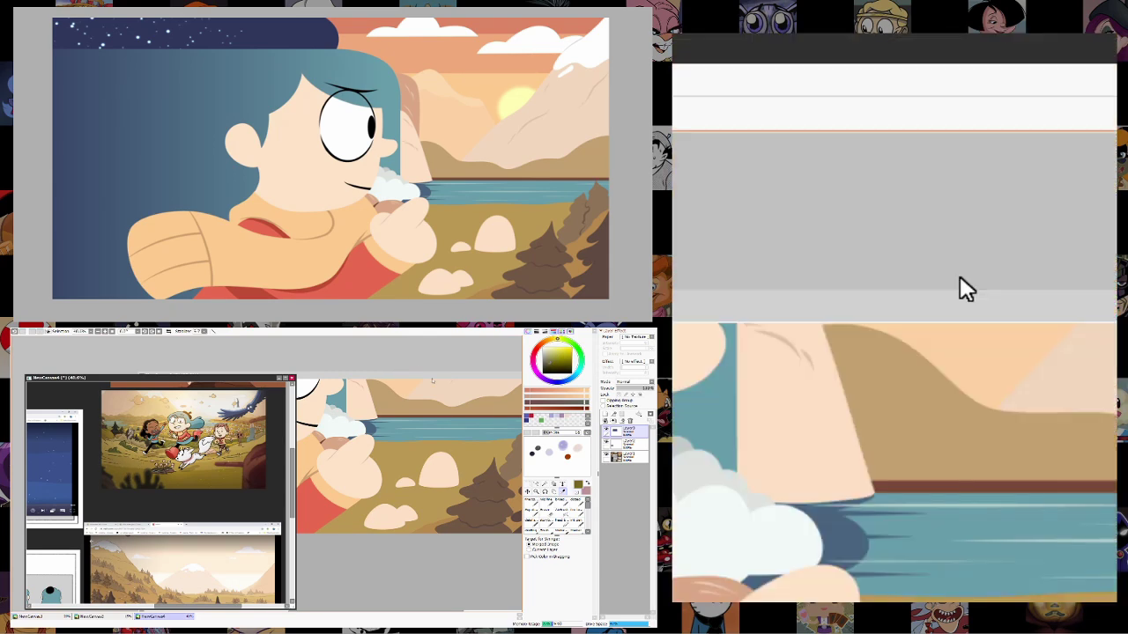
pyautogui.click(959, 276)
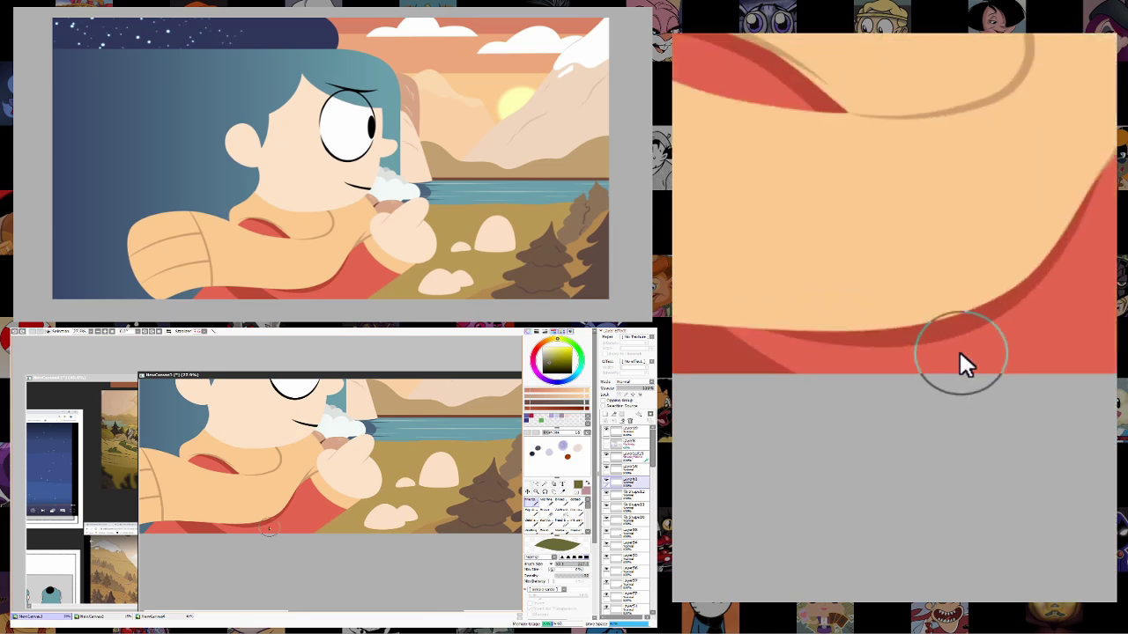
pyautogui.moveTo(379, 522); pyautogui.dragTo(284, 529)
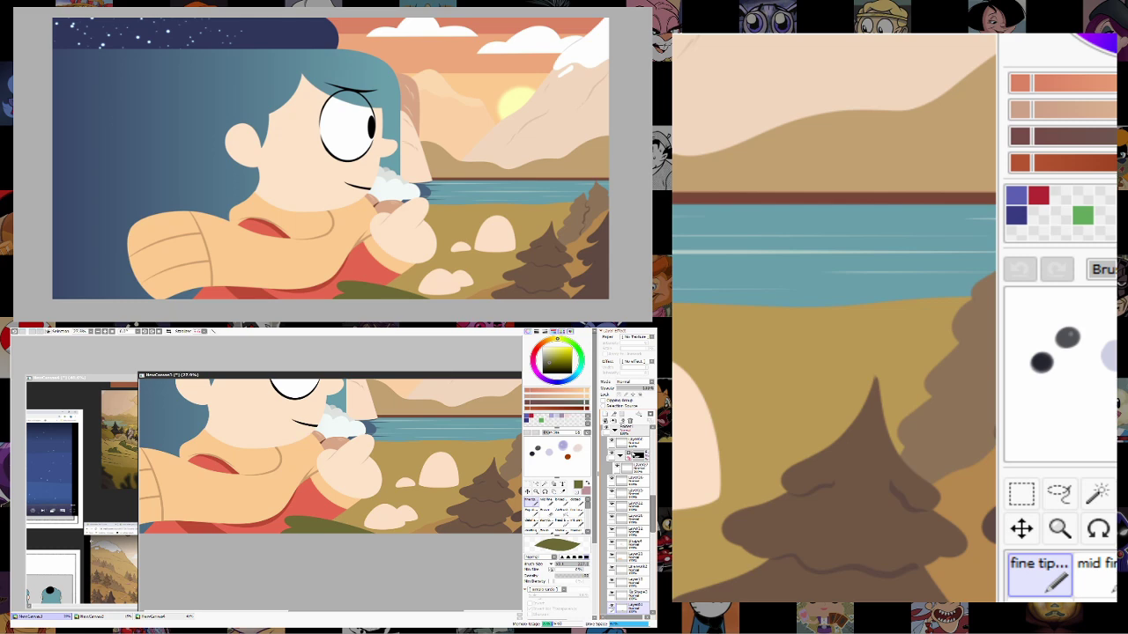
pyautogui.scroll(-2, 396, 467)
pyautogui.scroll(4, 397, 467)
# Sample the rocks' pale peach, show the rough sketch, and draw a short rounded nose-like stub on the large boulder's right side.
pyautogui.click(540, 492)
pyautogui.click(396, 506)
pyautogui.click(543, 484)
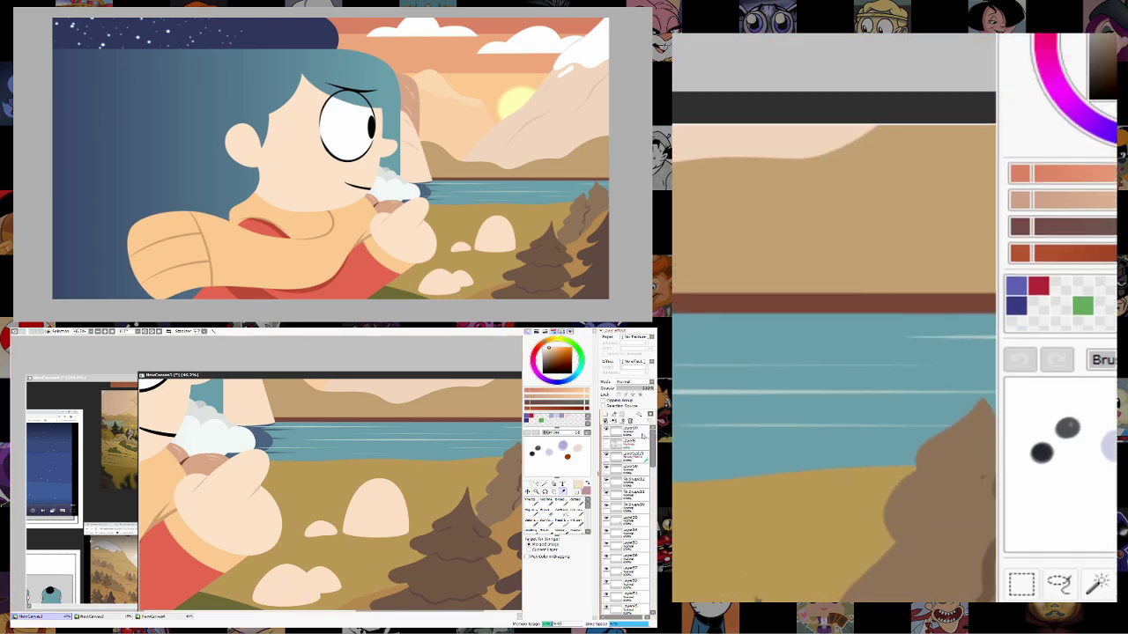
pyautogui.click(605, 467)
pyautogui.click(541, 491)
pyautogui.click(379, 516)
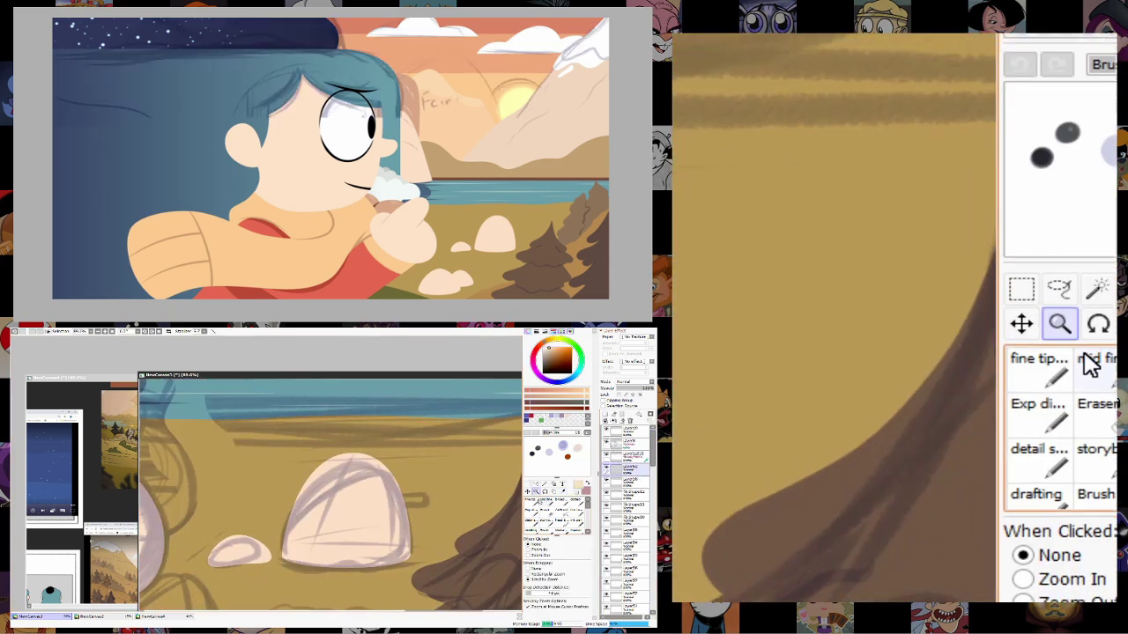
pyautogui.click(547, 503)
pyautogui.moveTo(401, 496)
pyautogui.mouseDown()
pyautogui.moveTo(429, 500)
pyautogui.moveTo(398, 498)
pyautogui.mouseUp()
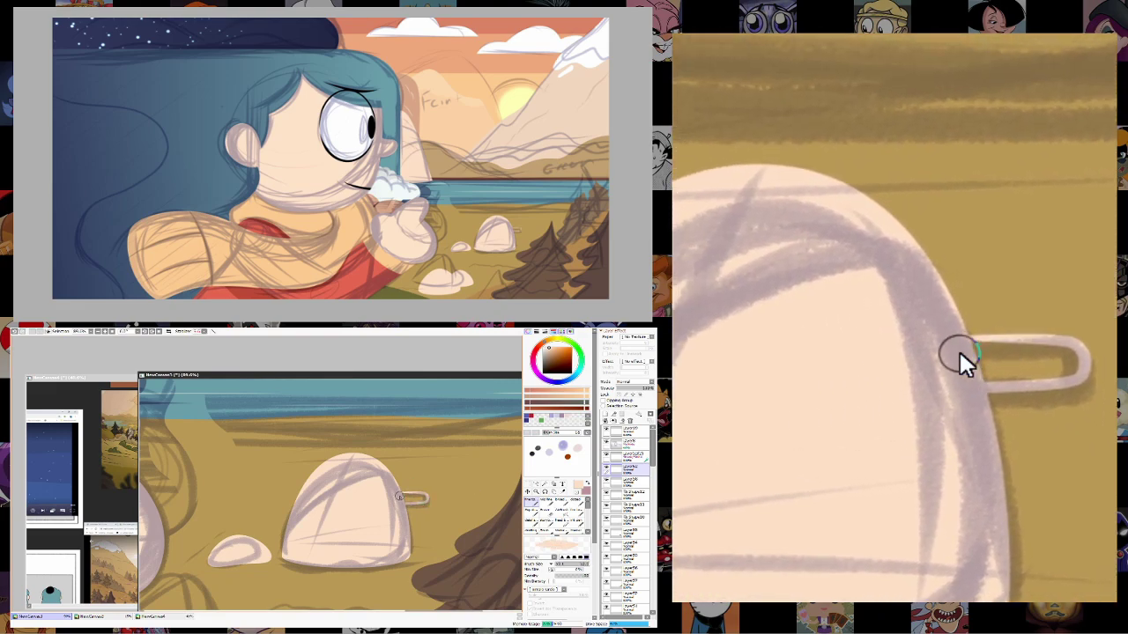
# Hide the rough sketch and check the boulder's new stub against the whole scene.
pyautogui.press('z')
pyautogui.keyDown('alt'); pyautogui.click(434, 489); pyautogui.keyUp('alt')
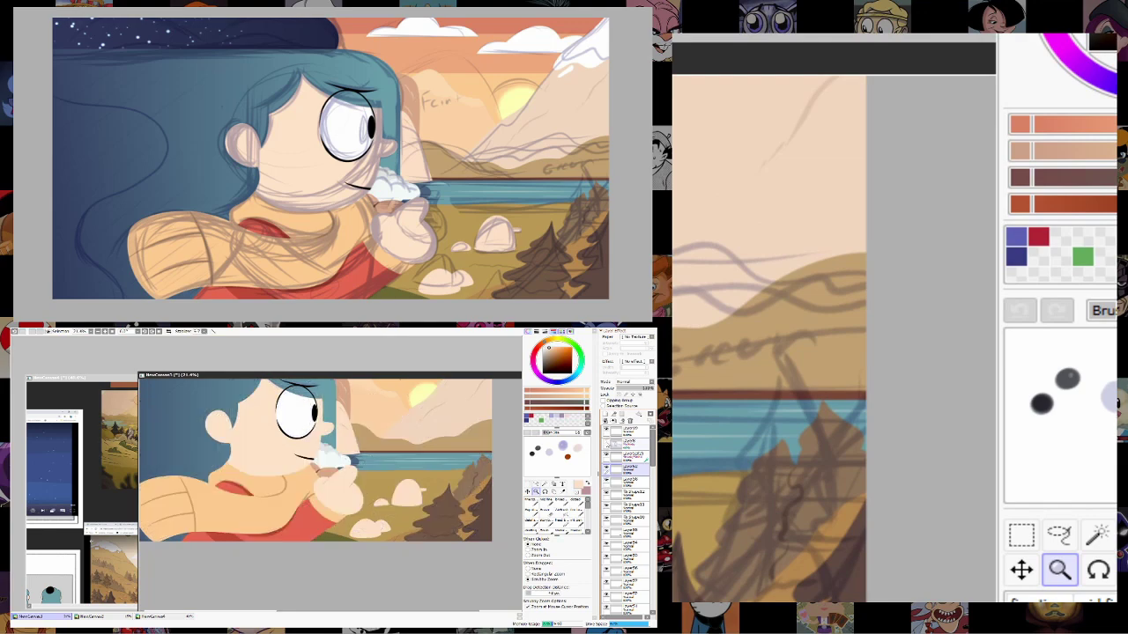
pyautogui.keyDown('alt'); pyautogui.click(446, 489); pyautogui.keyUp('alt')
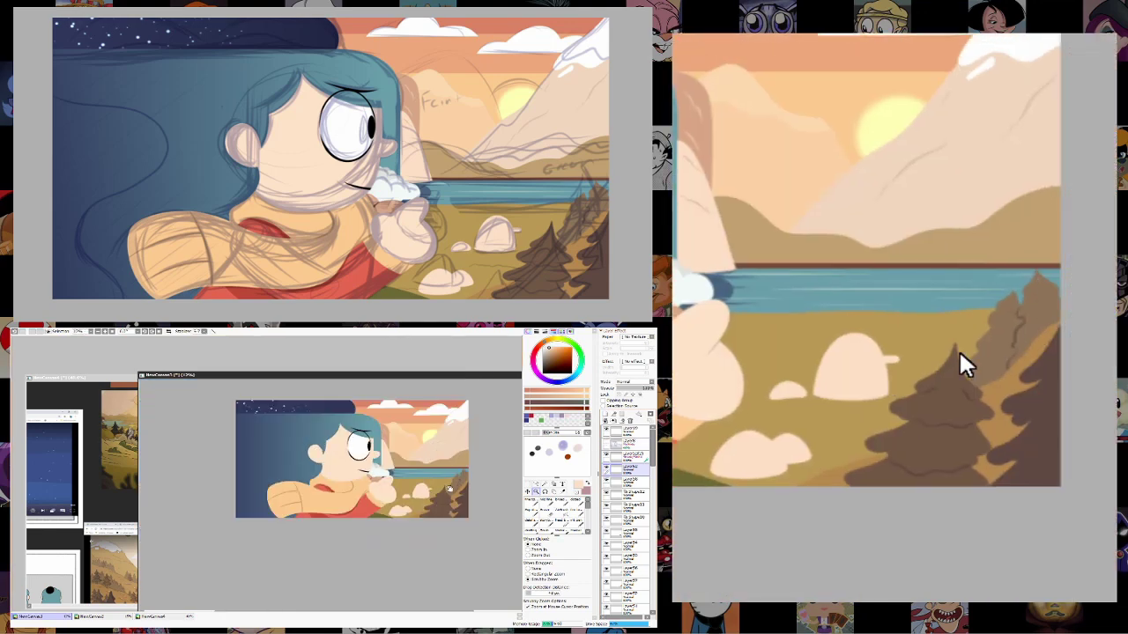
pyautogui.click(444, 488)
pyautogui.click(444, 488)
pyautogui.click(444, 488)
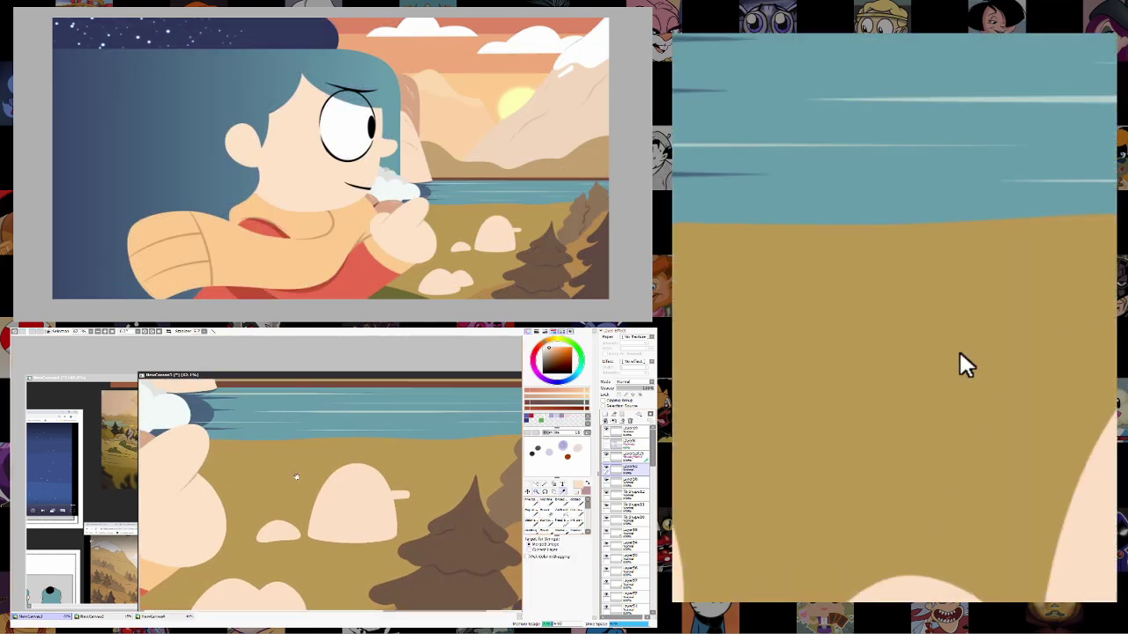
# Pick a brownish peach and draw shading creases at the base of the boulder's stub and on the overlapping front rocks.
pyautogui.click(322, 491)
pyautogui.scroll(-3, 317, 491)
pyautogui.hscroll(3, 352, 492)
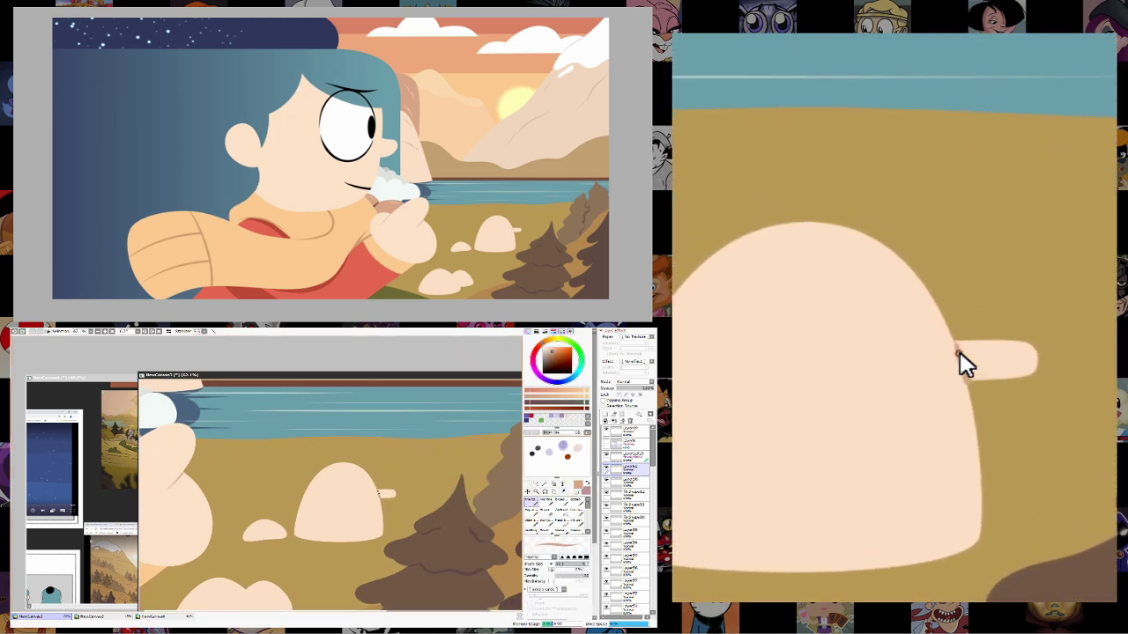
pyautogui.scroll(-2, 318, 529)
pyautogui.hscroll(-2, 318, 528)
pyautogui.moveTo(306, 519)
pyautogui.mouseDown()
pyautogui.moveTo(317, 542)
pyautogui.moveTo(335, 522)
pyautogui.mouseUp()
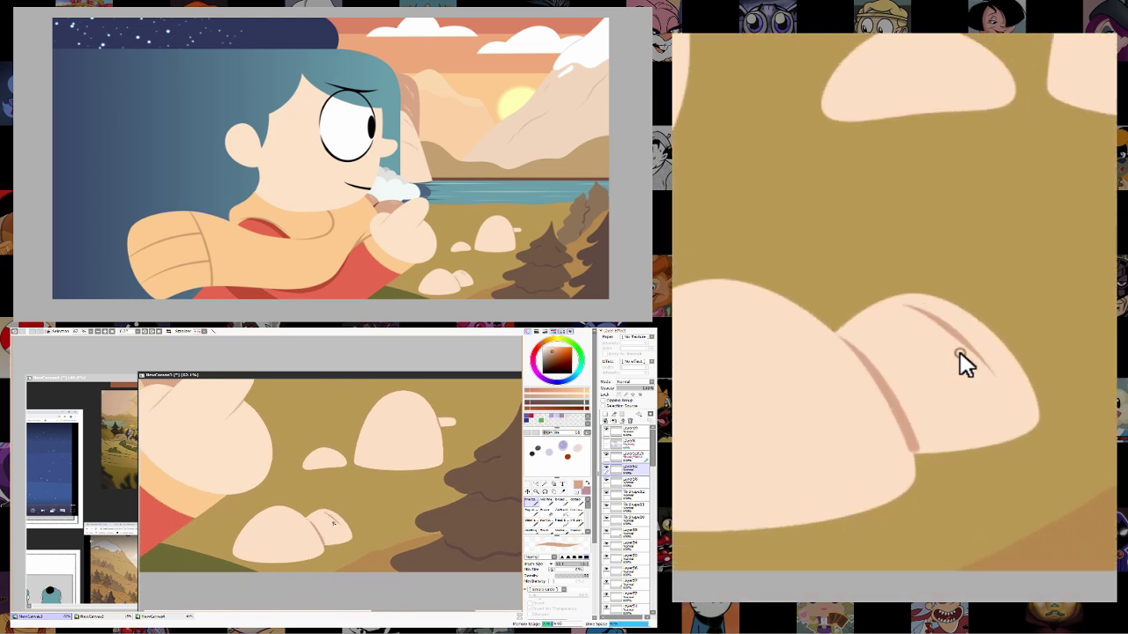
# Add short curved crease marks near the tops of the large boulder, the small stone and the larger front rock.
pyautogui.scroll(2, 366, 449)
pyautogui.hscroll(1, 366, 449)
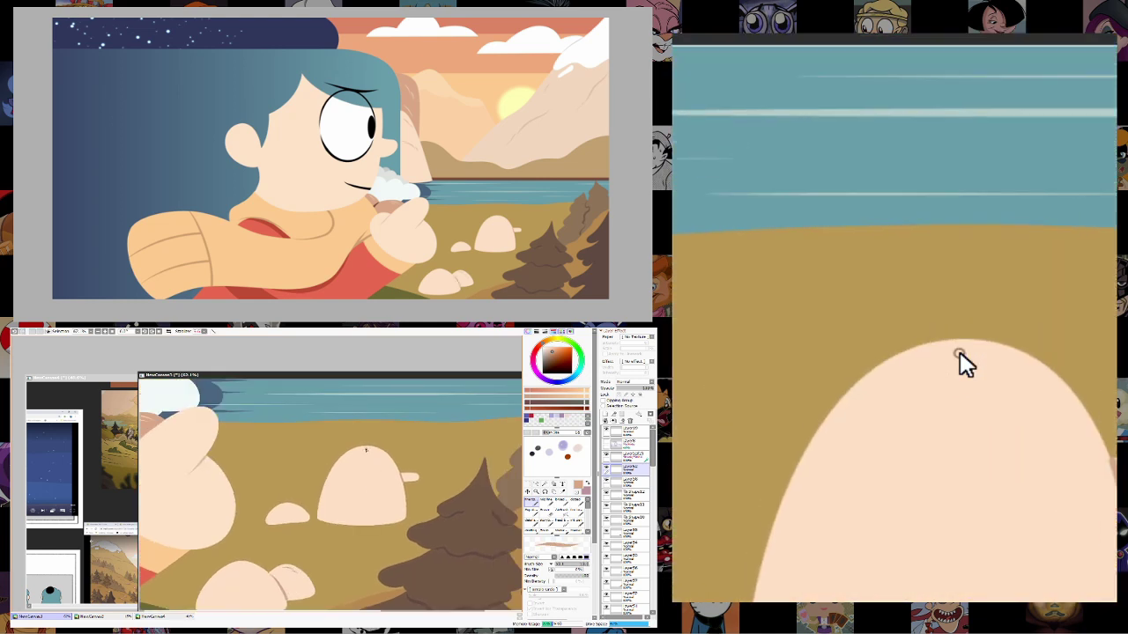
pyautogui.scroll(-1, 328, 500)
pyautogui.hscroll(-1, 327, 500)
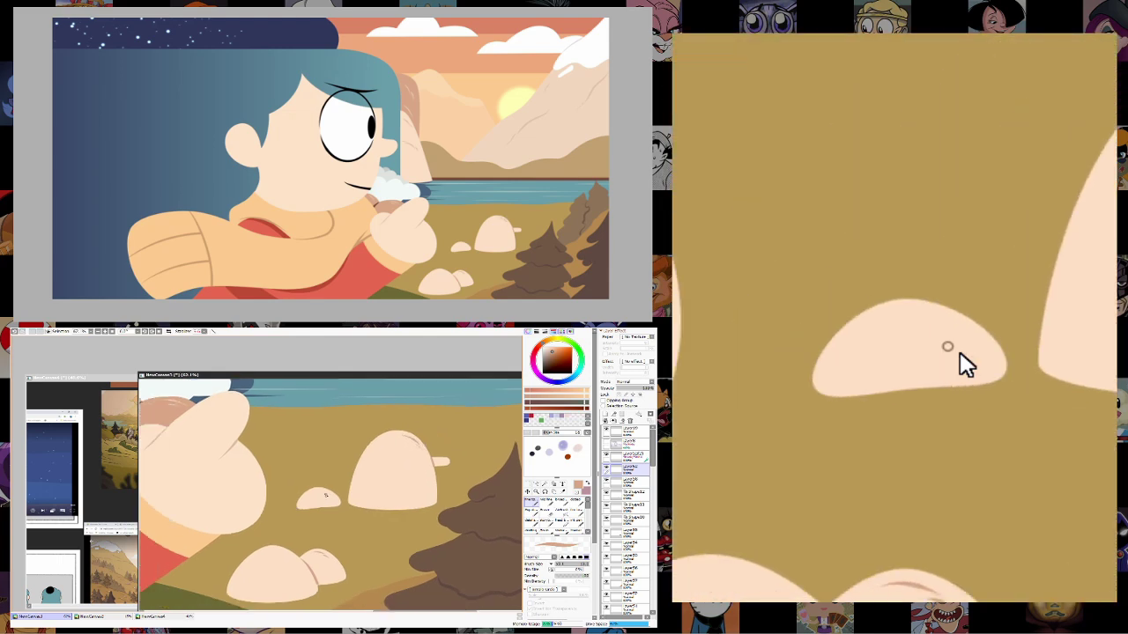
pyautogui.scroll(-1, 328, 500)
pyautogui.hscroll(-1, 328, 499)
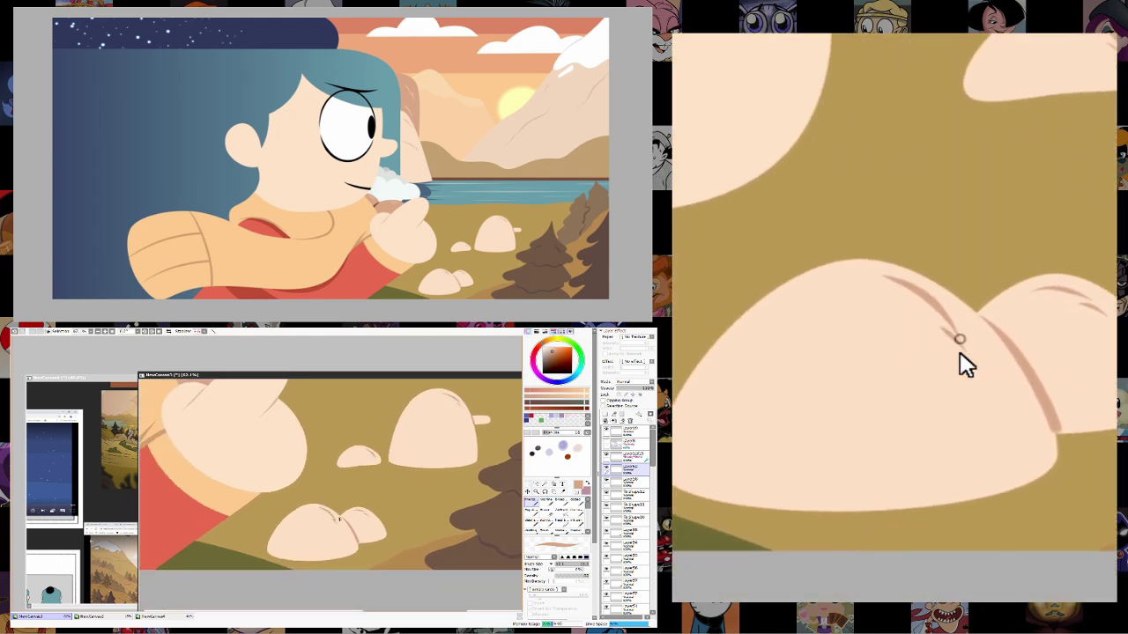
pyautogui.click(535, 491)
pyautogui.moveTo(440, 528); pyautogui.dragTo(413, 533)
pyautogui.scroll(3, 412, 533)
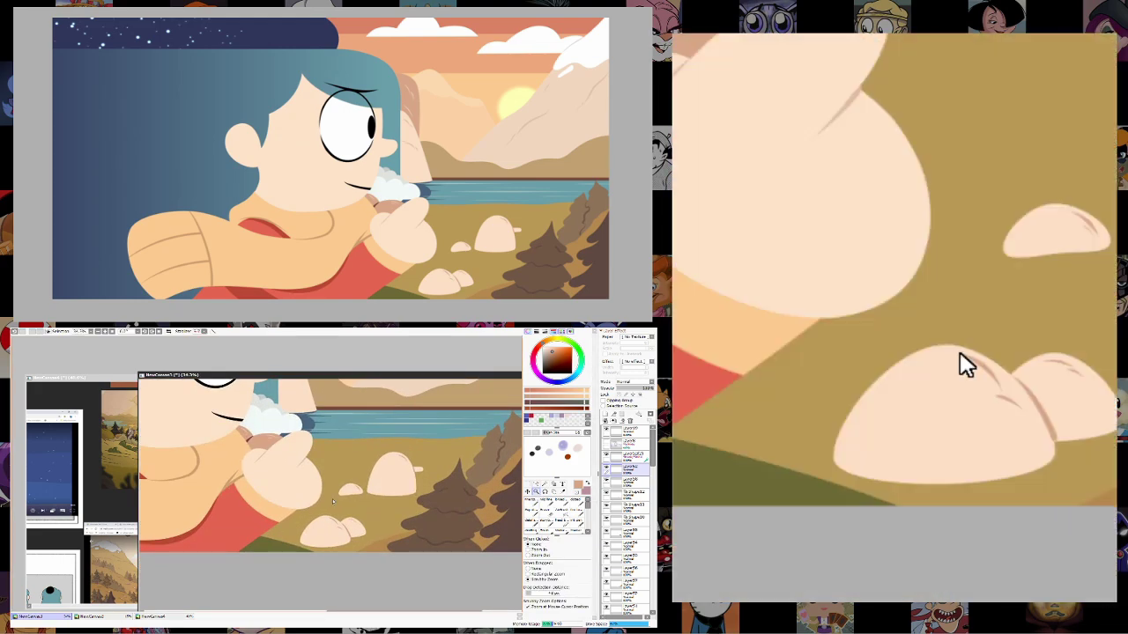
# Sample olive green from the reference board and draw a filled leafy bush between the large boulder and the nearest pine.
pyautogui.click(128, 384)
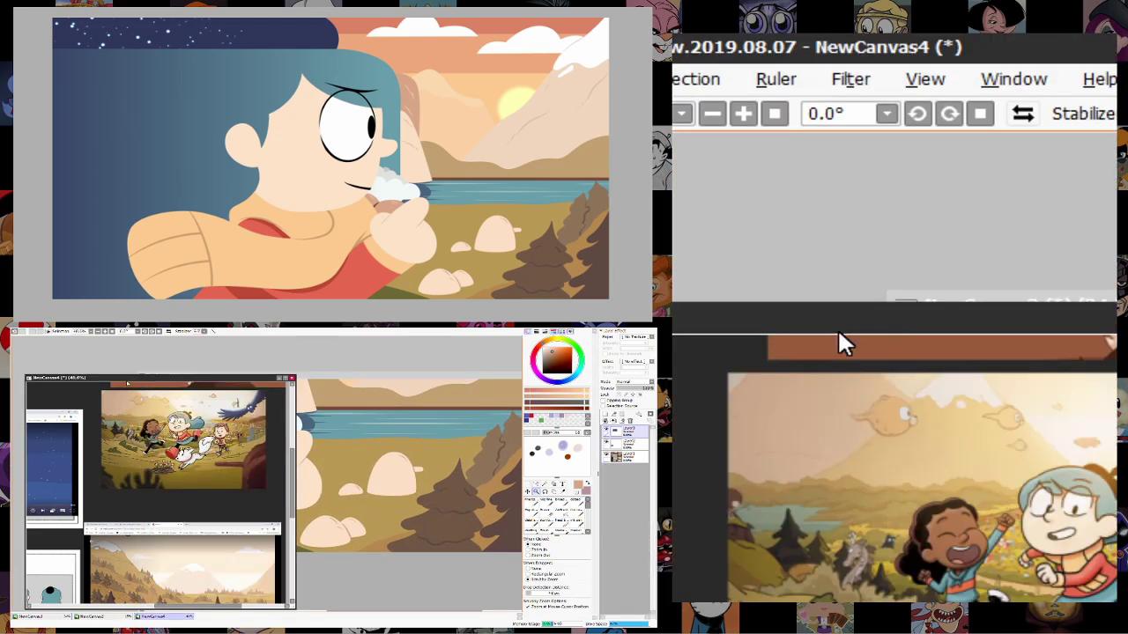
pyautogui.click(526, 491)
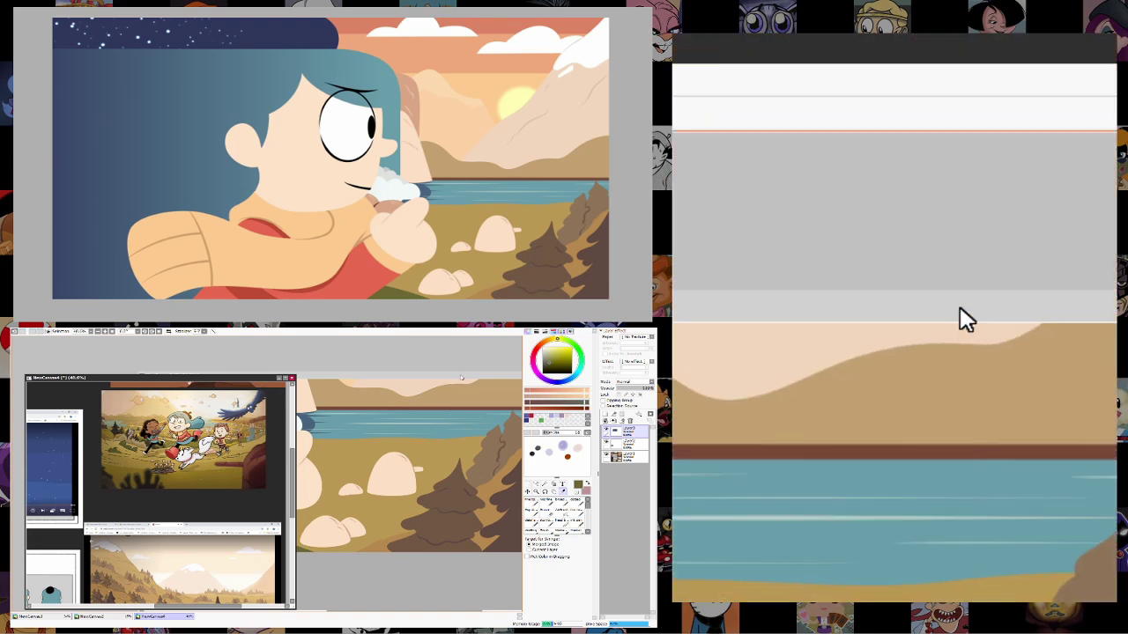
pyautogui.click(534, 490)
pyautogui.click(501, 471)
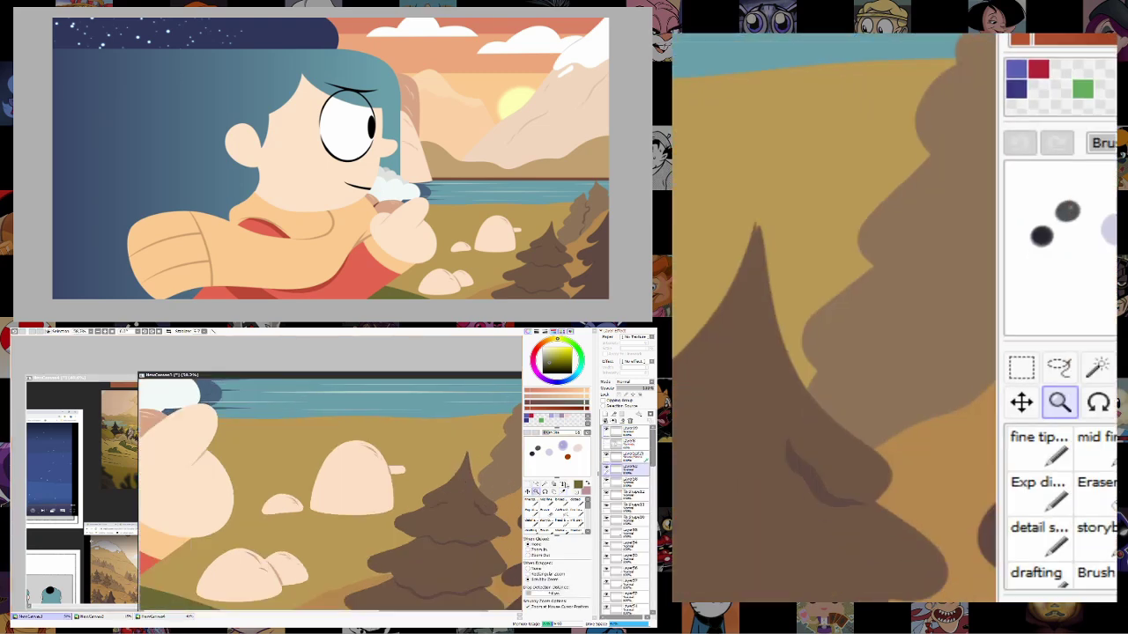
pyautogui.click(530, 508)
pyautogui.moveTo(424, 462)
pyautogui.mouseDown()
pyautogui.moveTo(447, 457)
pyautogui.moveTo(459, 467)
pyautogui.mouseUp()
pyautogui.hotkey('ctrl', 'z')
pyautogui.hotkey('ctrl', 'z')
pyautogui.hotkey('ctrl', 'z')
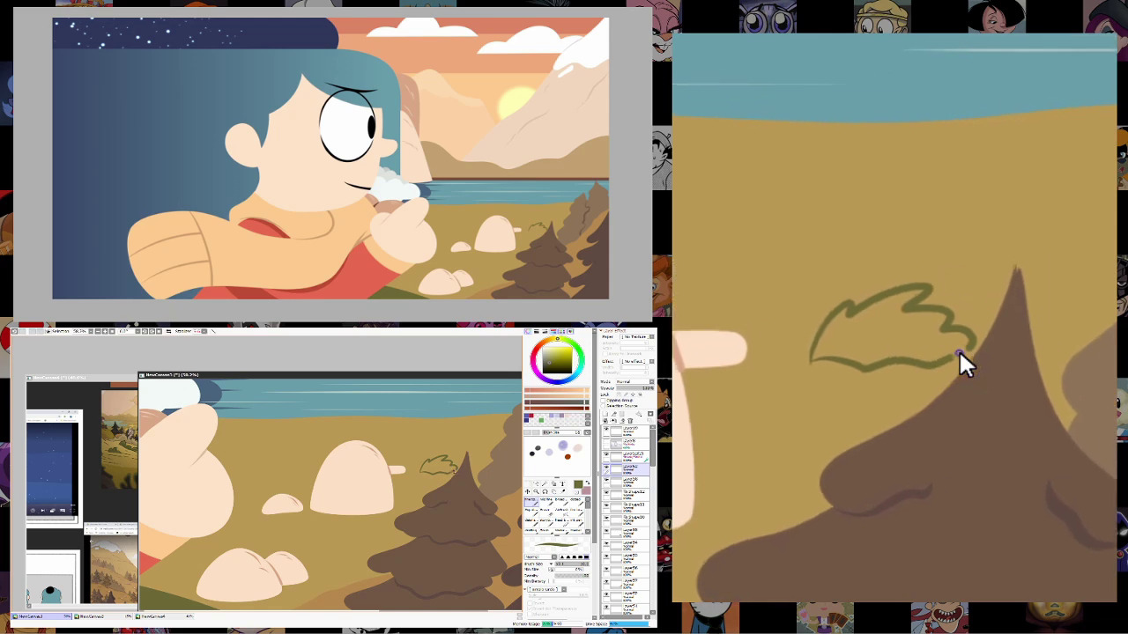
pyautogui.click(540, 483)
pyautogui.click(407, 481)
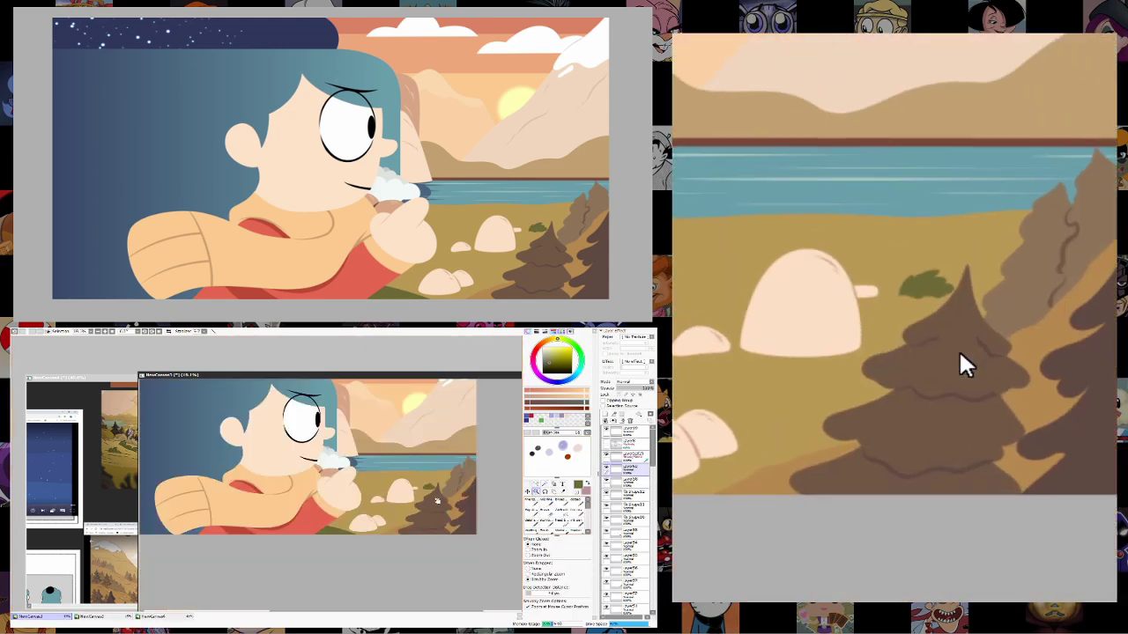
# Outline a low olive-green shrub on the grass between the large boulder and the front rocks.
pyautogui.click(537, 484)
pyautogui.click(411, 507)
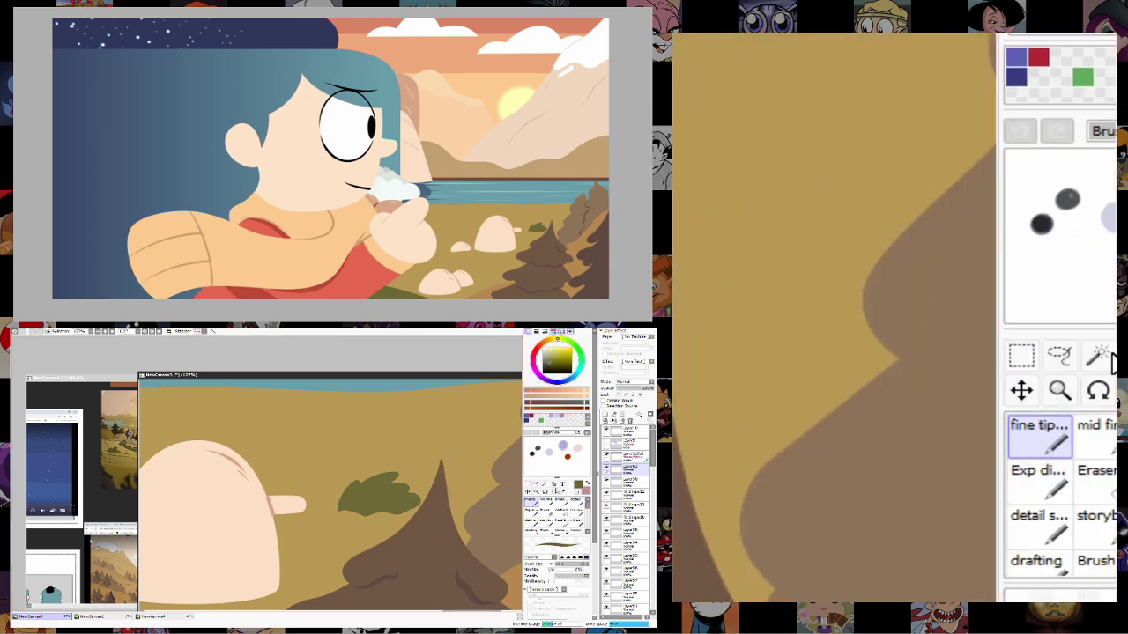
pyautogui.click(536, 490)
pyautogui.rightClick(482, 473)
pyautogui.click(425, 492)
pyautogui.click(532, 501)
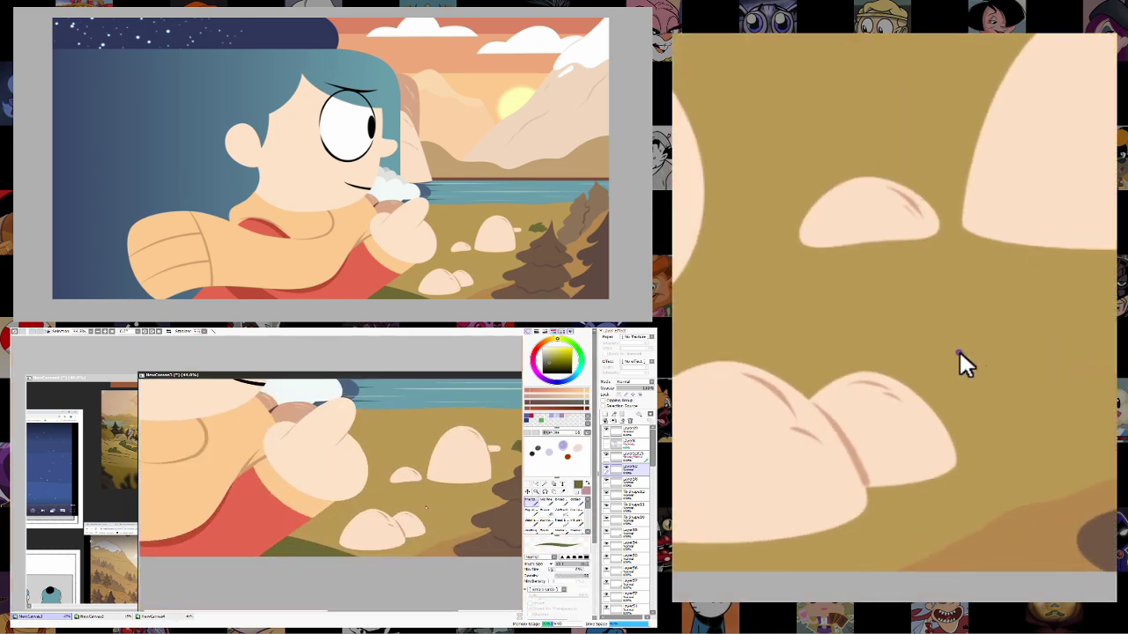
pyautogui.moveTo(426, 504); pyautogui.dragTo(455, 507)
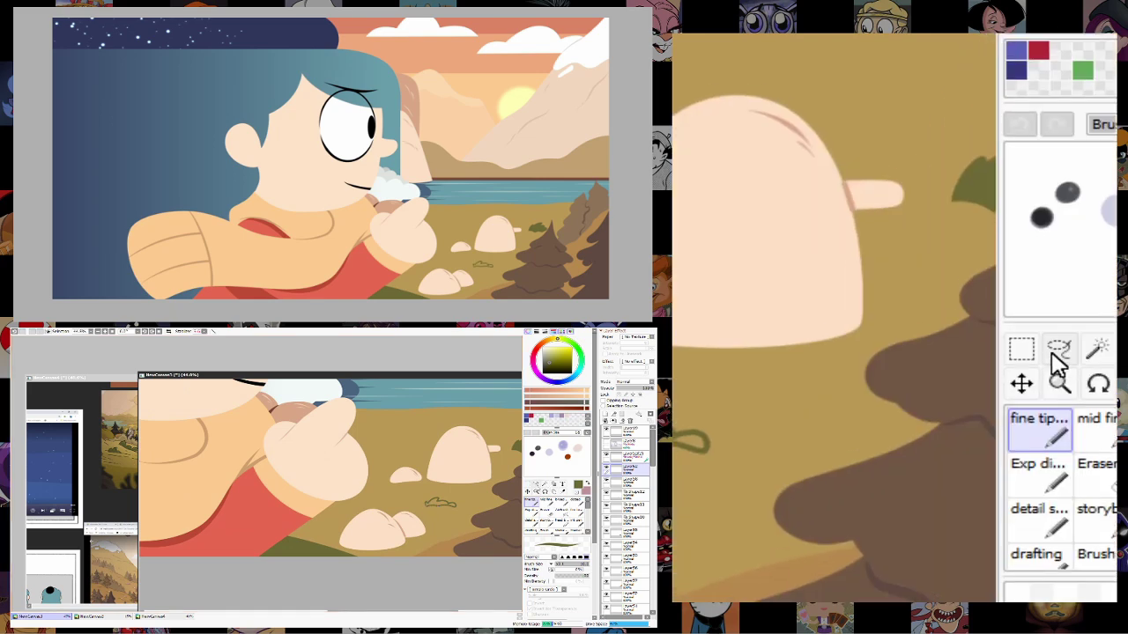
# Fill the low shrub with olive green and clean up its underside with the eraser.
pyautogui.click(535, 490)
pyautogui.click(532, 497)
pyautogui.moveTo(385, 508); pyautogui.dragTo(387, 508)
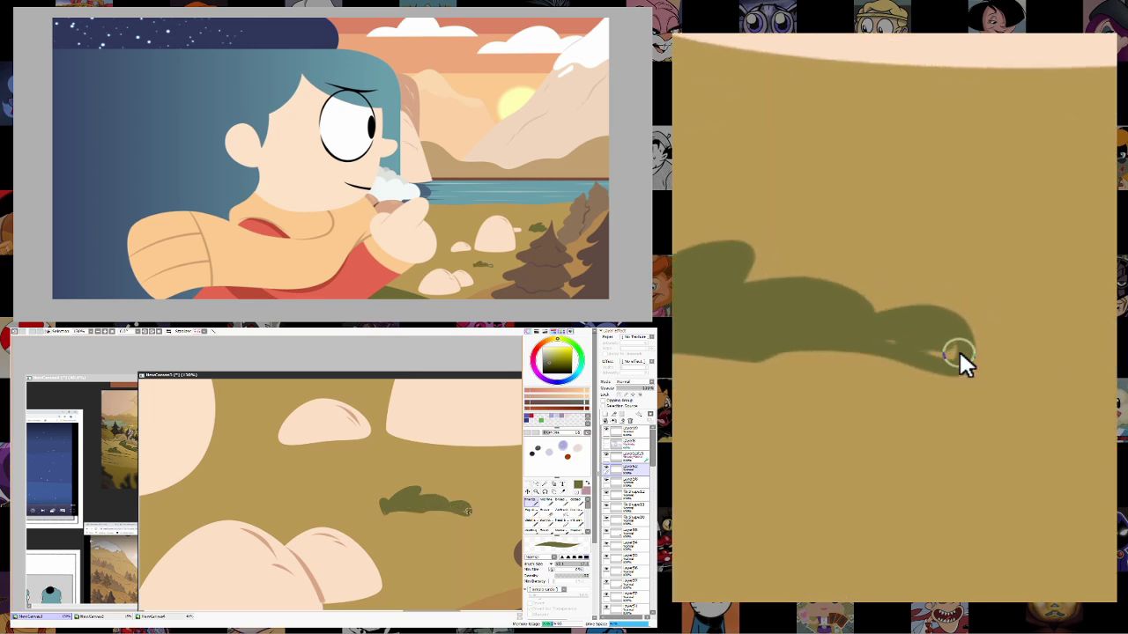
pyautogui.press('e')
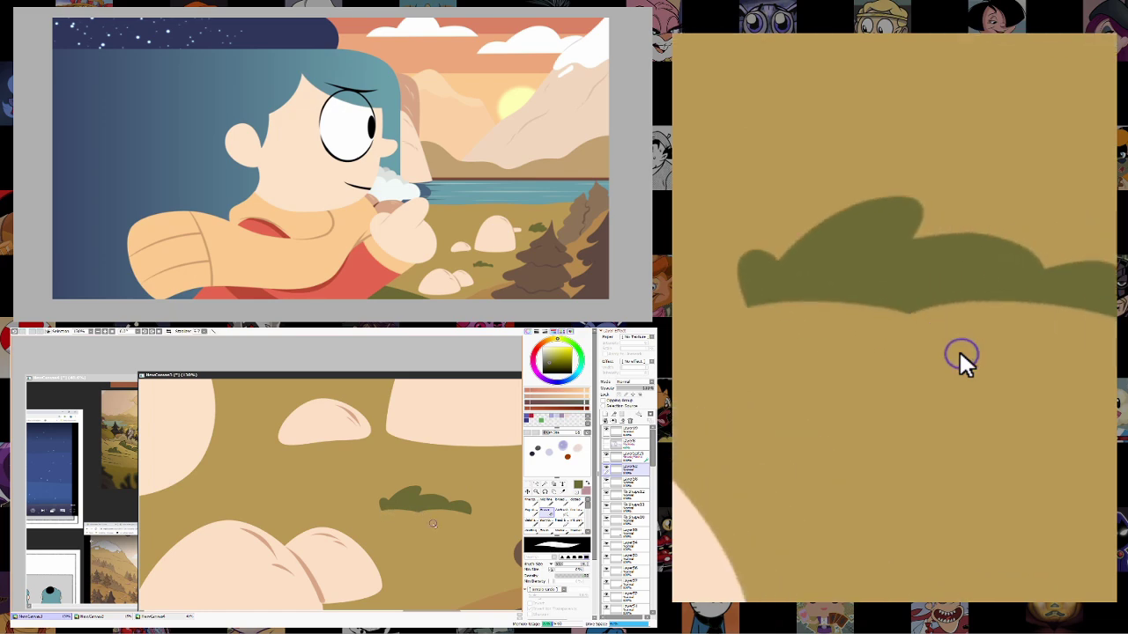
# Outline two small olive-green shrubs on the grass between the character's hand and the large boulder, below the shoreline.
pyautogui.click(540, 493)
pyautogui.moveTo(421, 534)
pyautogui.mouseDown()
pyautogui.moveTo(379, 534)
pyautogui.moveTo(498, 539)
pyautogui.mouseUp()
pyautogui.click(539, 507)
pyautogui.moveTo(302, 496)
pyautogui.mouseDown()
pyautogui.moveTo(287, 497)
pyautogui.moveTo(340, 490)
pyautogui.moveTo(309, 500)
pyautogui.mouseUp()
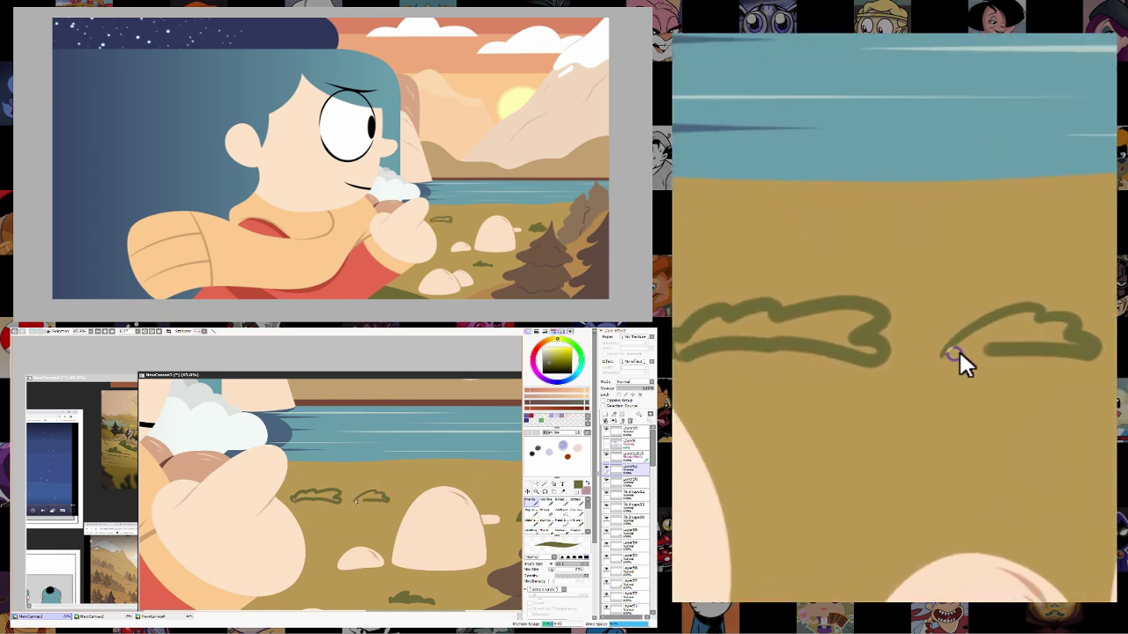
# Select the insides of the two shrub outlines, expand the selection by 3, and fill them with olive green.
pyautogui.click(370, 496)
pyautogui.hotkey('ctrl', 'e')
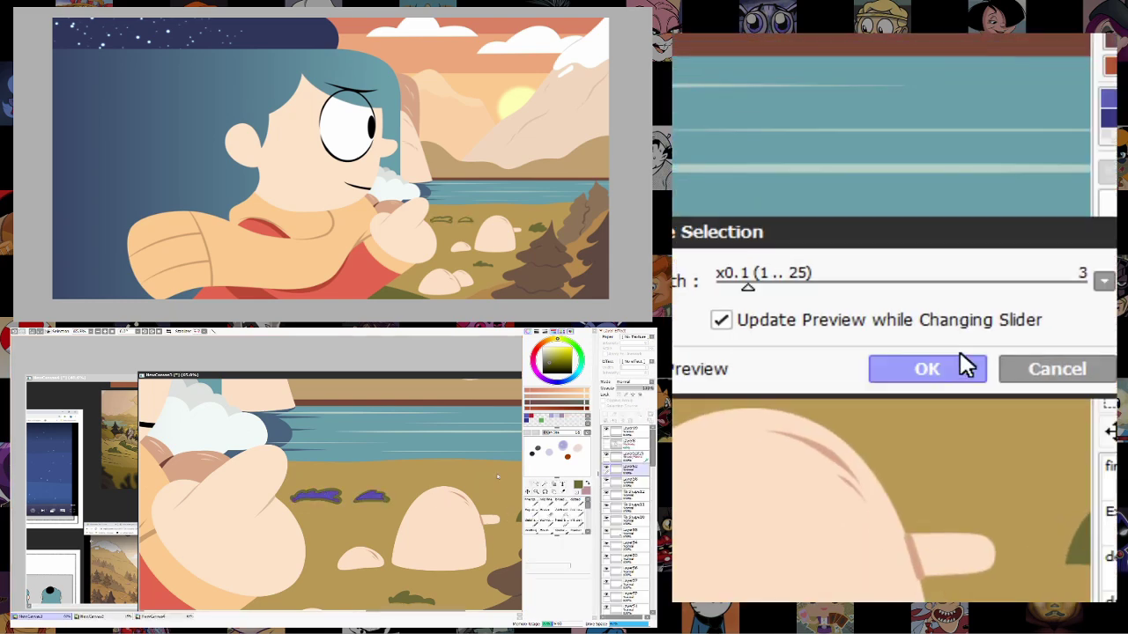
pyautogui.click(1091, 385)
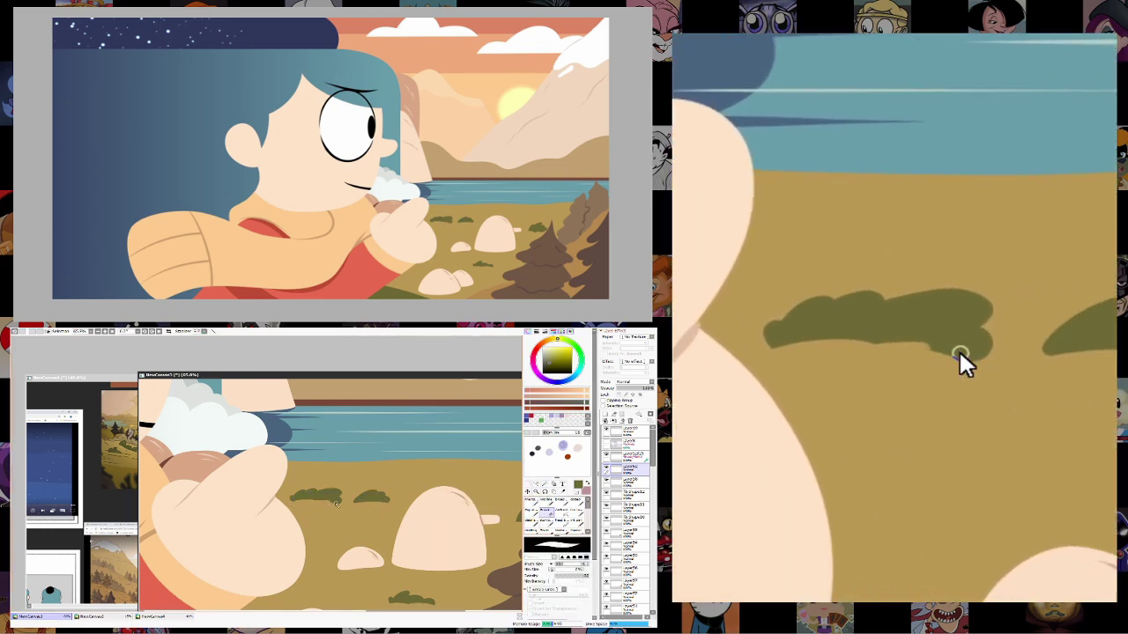
pyautogui.click(534, 491)
pyautogui.moveTo(475, 520); pyautogui.dragTo(429, 522)
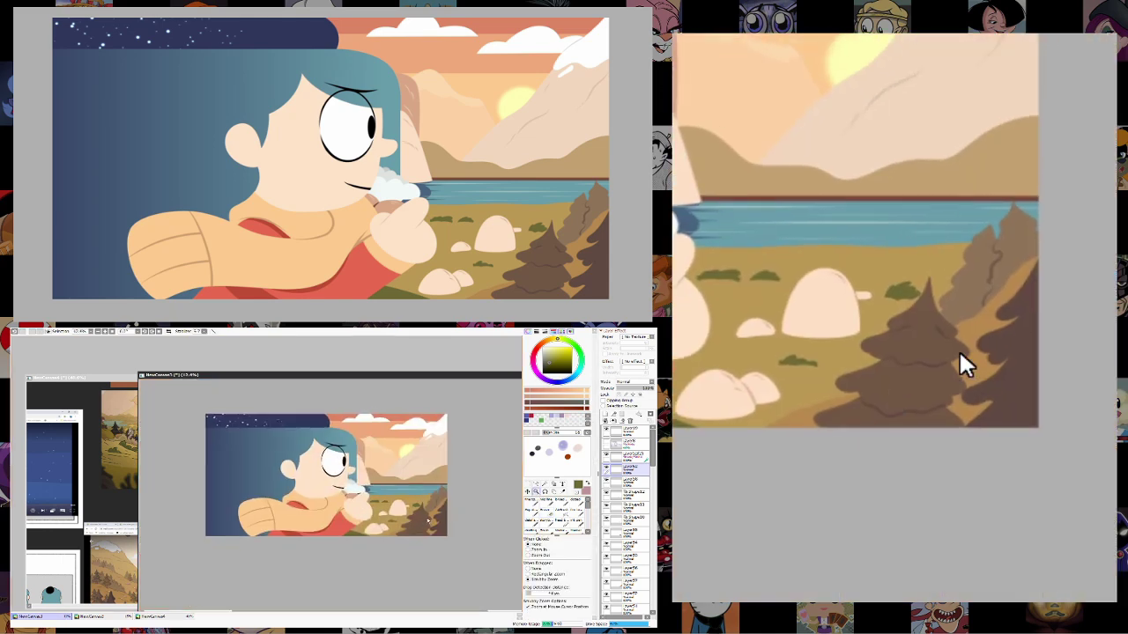
# Draw thin dark green ground lines across the grass around the shrubs and below the shoreline.
pyautogui.scroll(3, 429, 523)
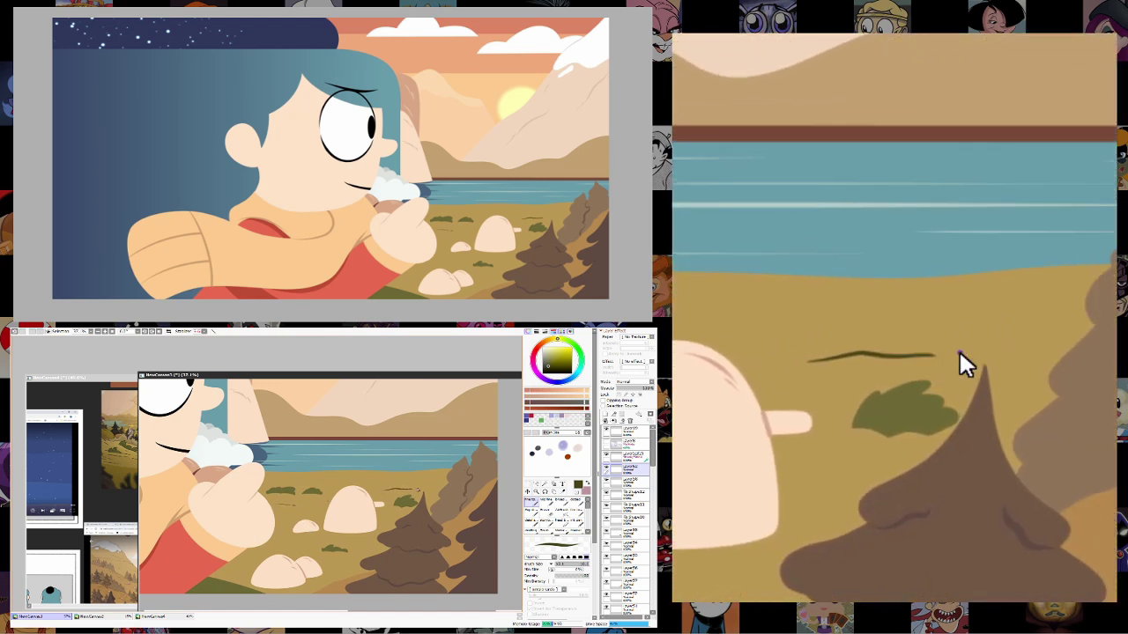
pyautogui.scroll(1, 436, 485)
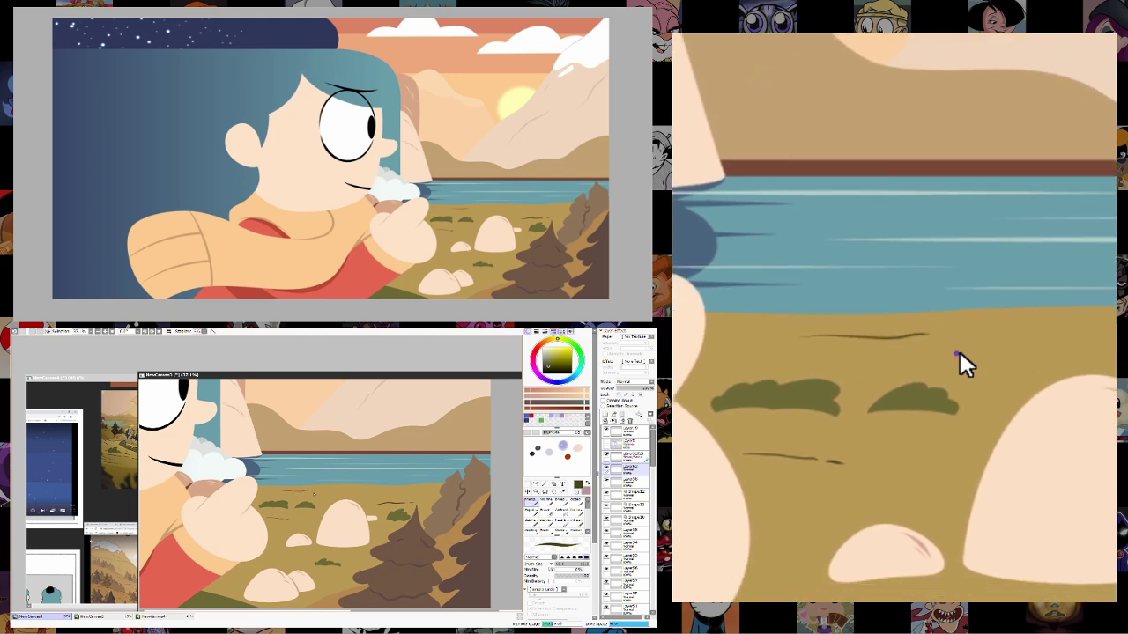
pyautogui.moveTo(419, 496); pyautogui.dragTo(396, 511)
pyautogui.scroll(-2, 412, 507)
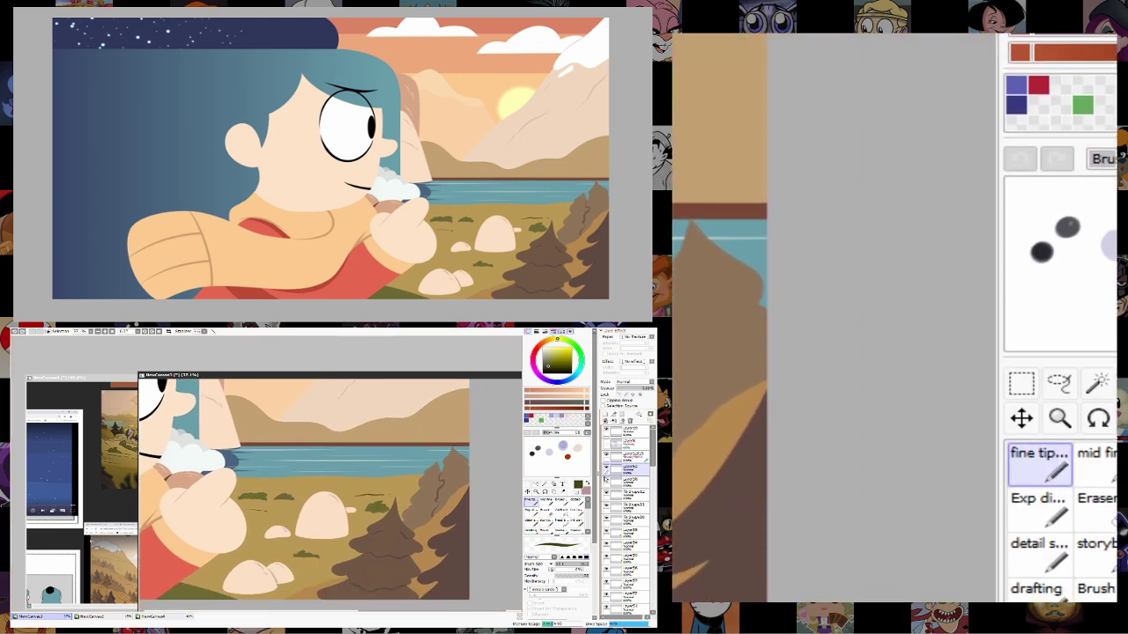
# Draw thin brown ground lines across the grass below the shoreline and beside the shrubs and rocks, using a darker shade of the grass color.
pyautogui.click(527, 499)
pyautogui.click(555, 353)
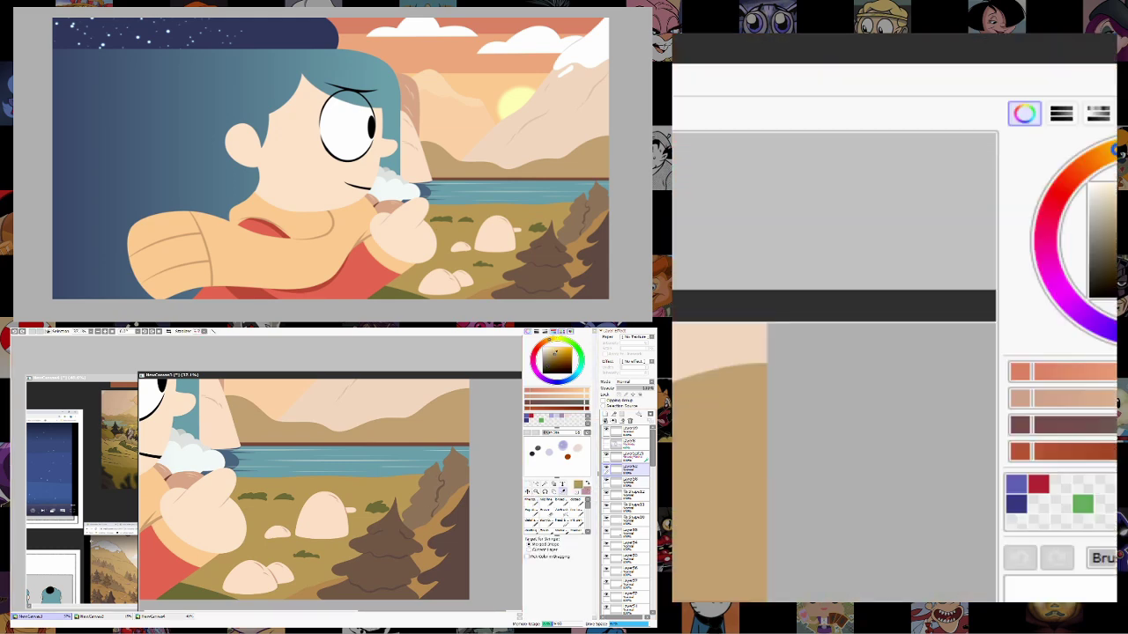
pyautogui.click(530, 502)
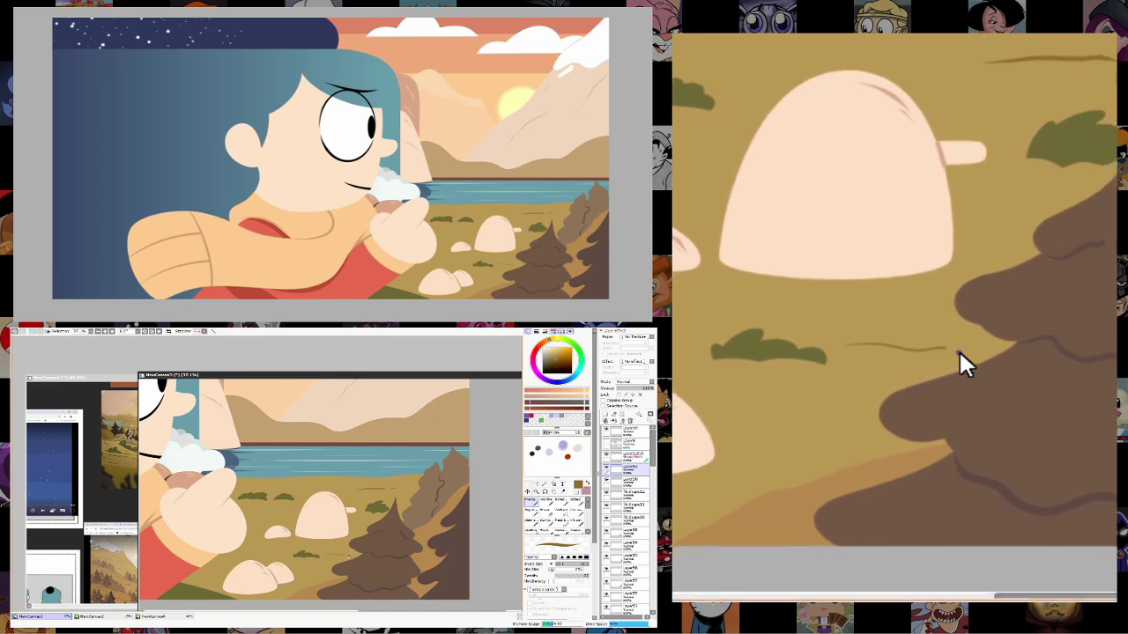
pyautogui.hscroll(-2, 291, 542)
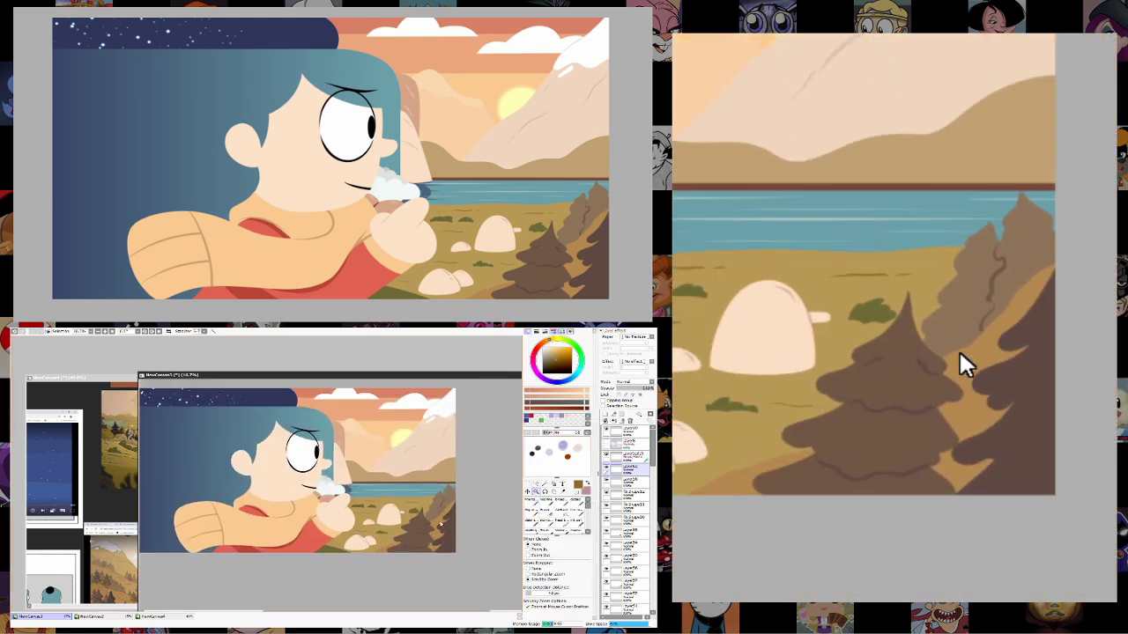
# Draw thin darker ground lines on the orange slope between the trees and on the olive-green foreground patch beside the character's sleeve.
pyautogui.click(535, 491)
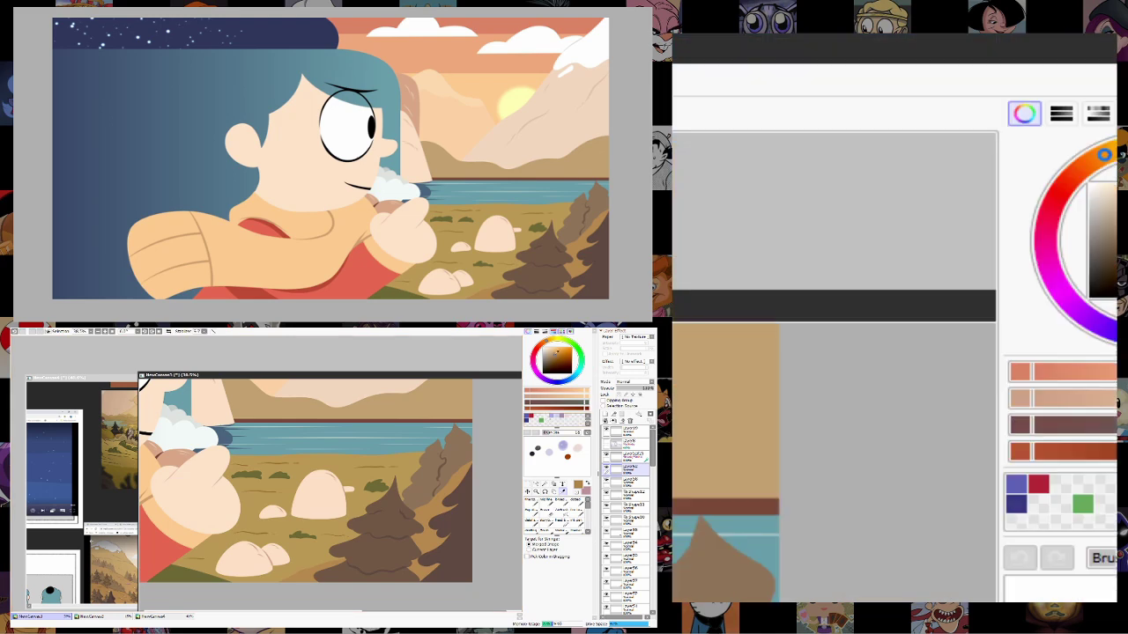
pyautogui.click(533, 500)
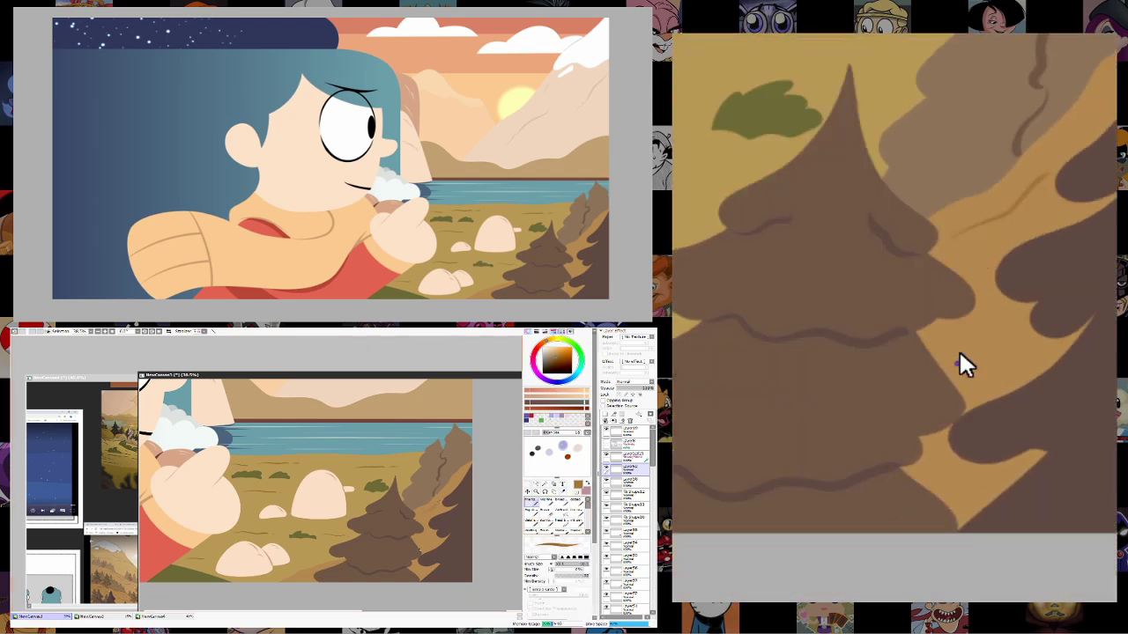
pyautogui.moveTo(440, 558); pyautogui.dragTo(479, 505)
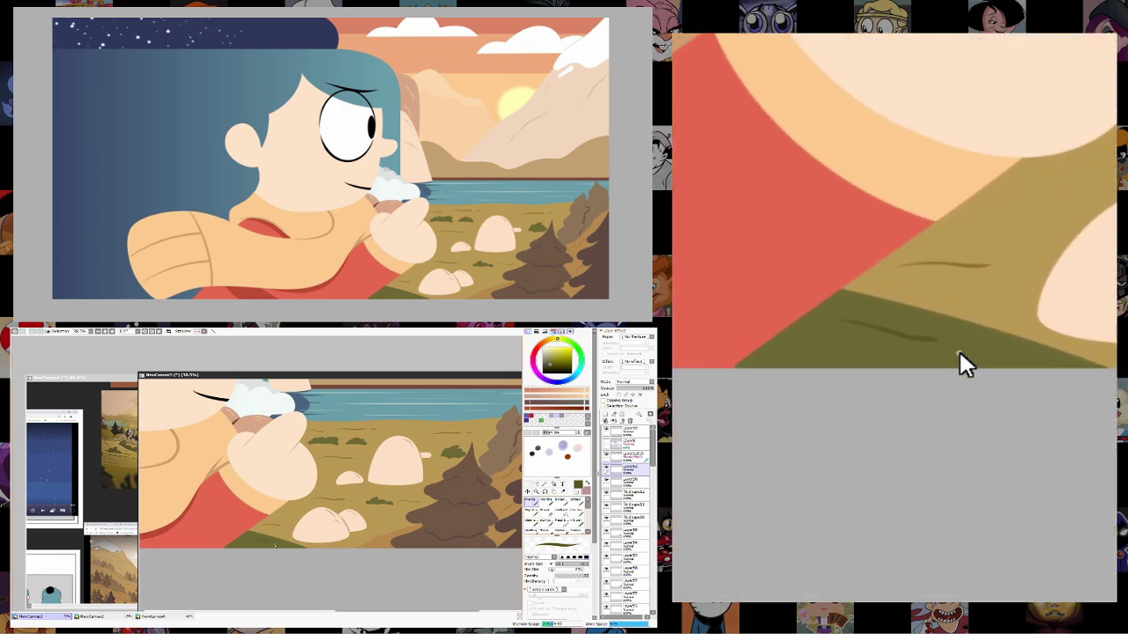
pyautogui.scroll(-5, 489, 494)
pyautogui.scroll(2, 406, 500)
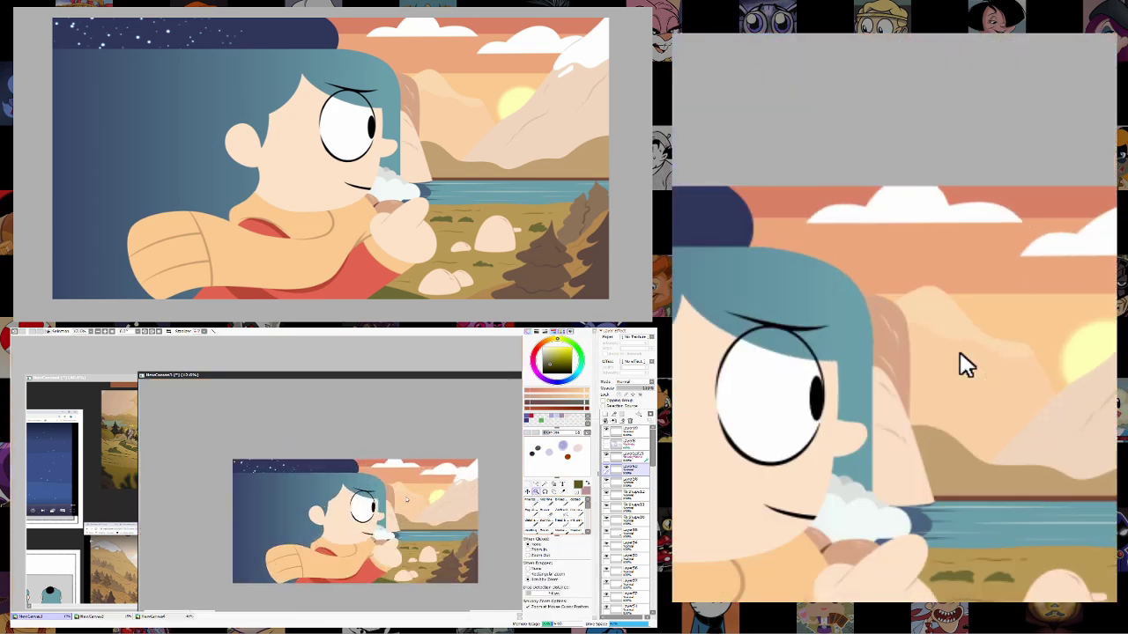
# On a new linework layer, draw a white rim-light line curving along the top and front edge of the character's blue hair.
pyautogui.scroll(4, 501, 502)
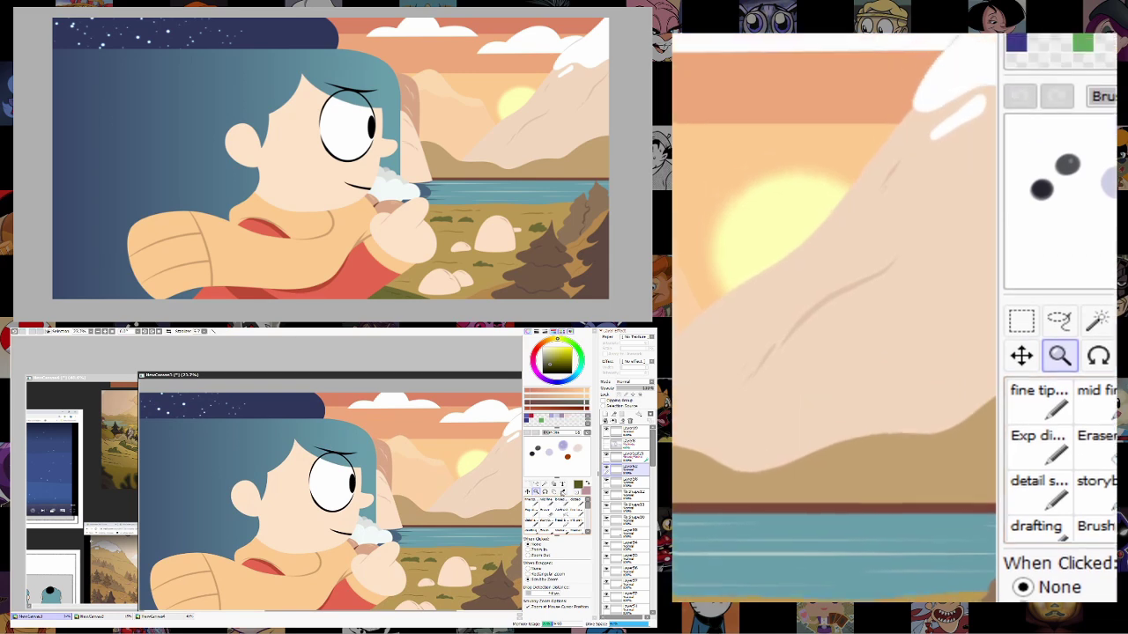
pyautogui.scroll(1, 340, 485)
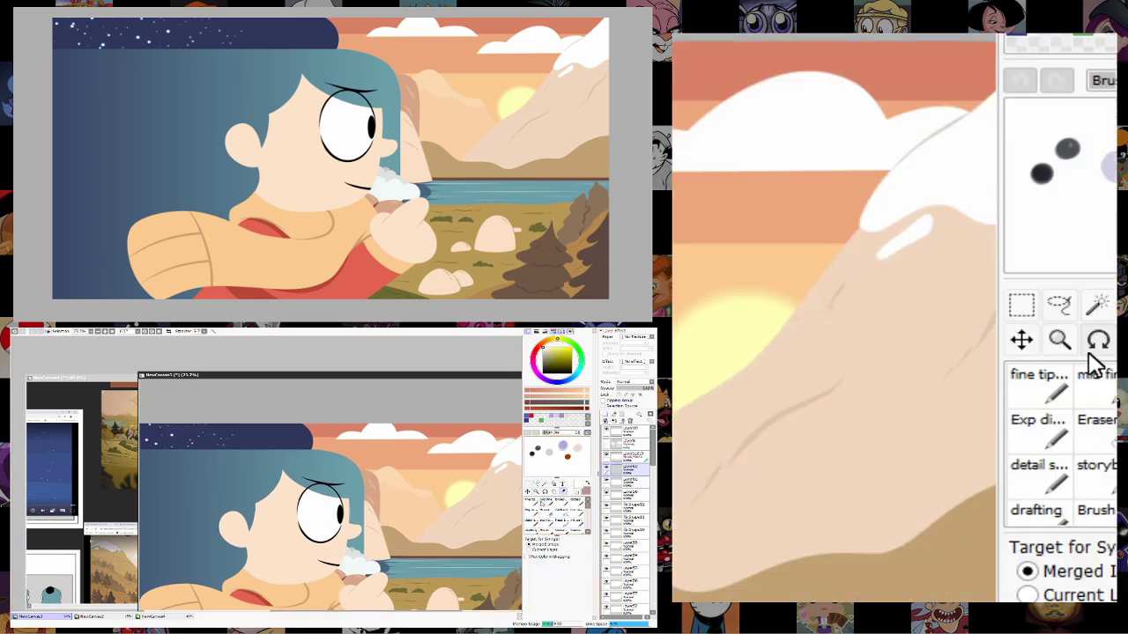
pyautogui.click(540, 497)
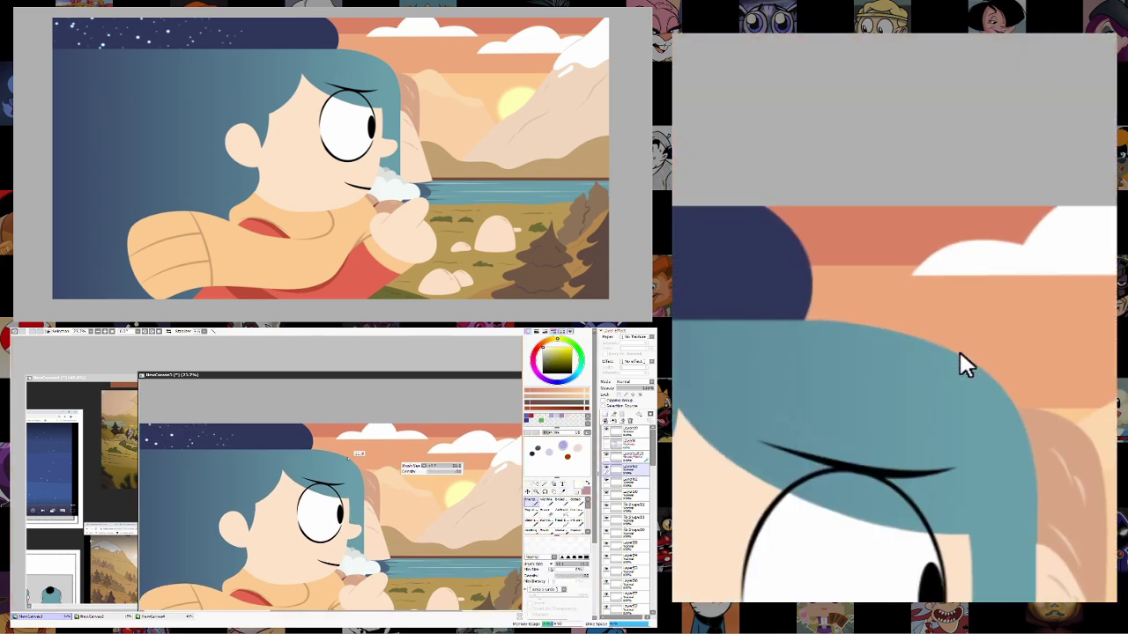
pyautogui.scroll(-1, 372, 498)
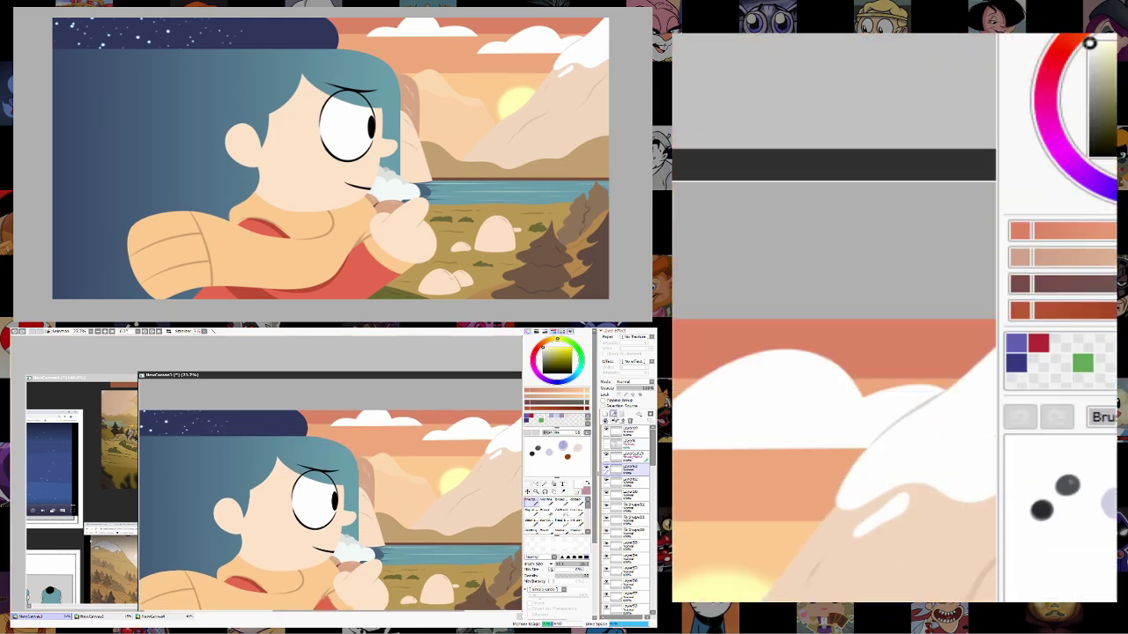
pyautogui.click(610, 414)
pyautogui.click(550, 509)
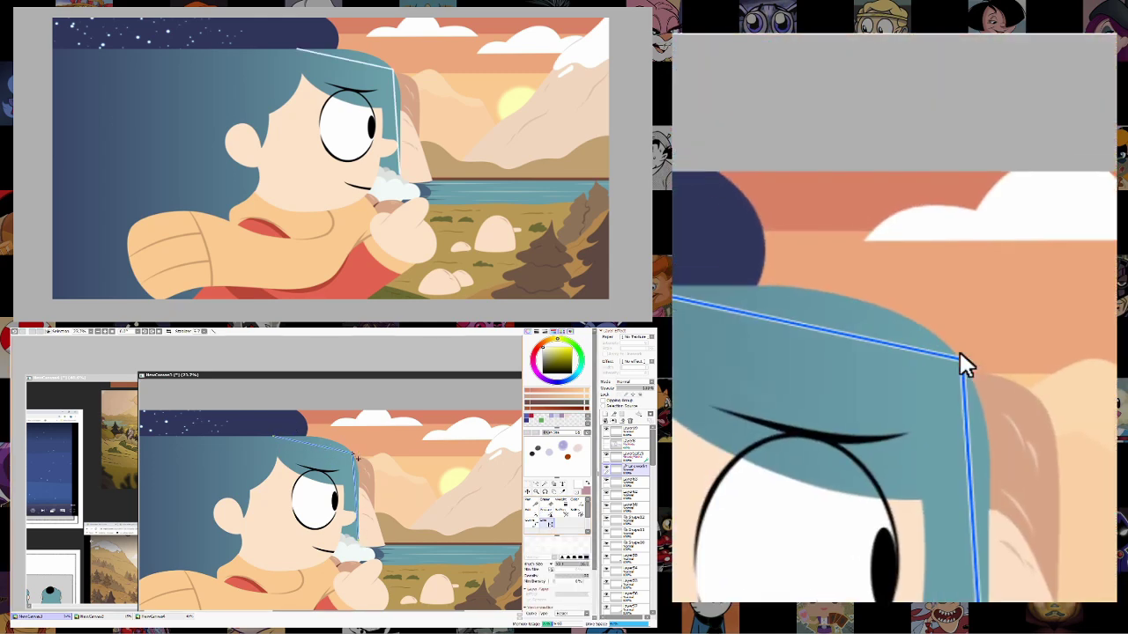
pyautogui.moveTo(353, 453)
pyautogui.mouseDown()
pyautogui.moveTo(370, 480)
pyautogui.moveTo(362, 476)
pyautogui.mouseUp()
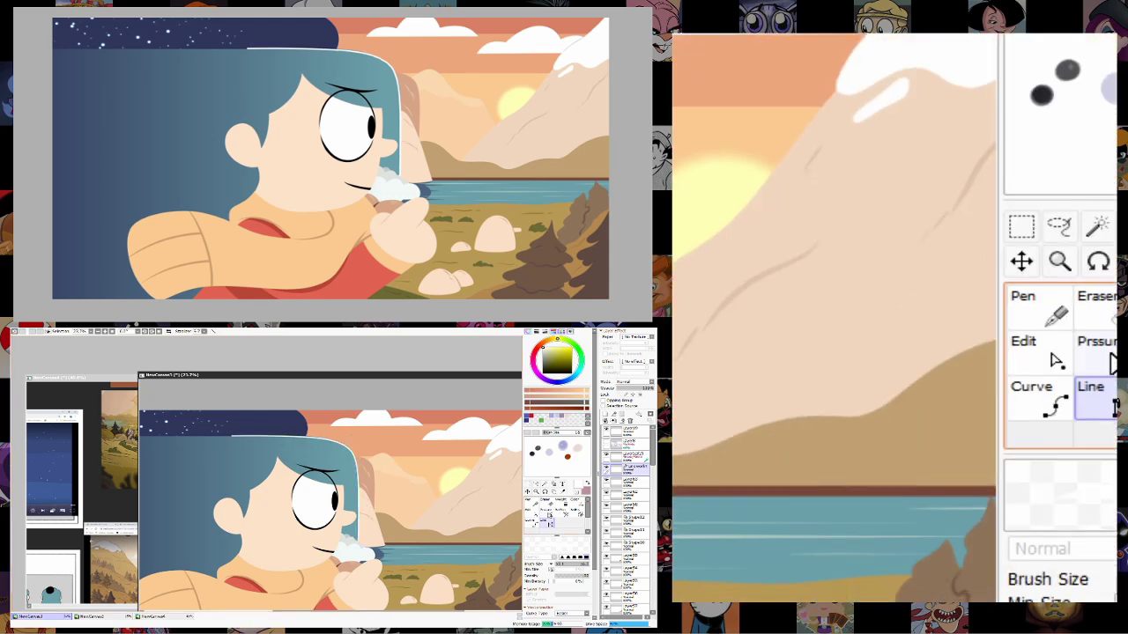
# Adjust the pressure of the white hair rim line so it is thickest around the front corner and tapers at its ends.
pyautogui.click(546, 509)
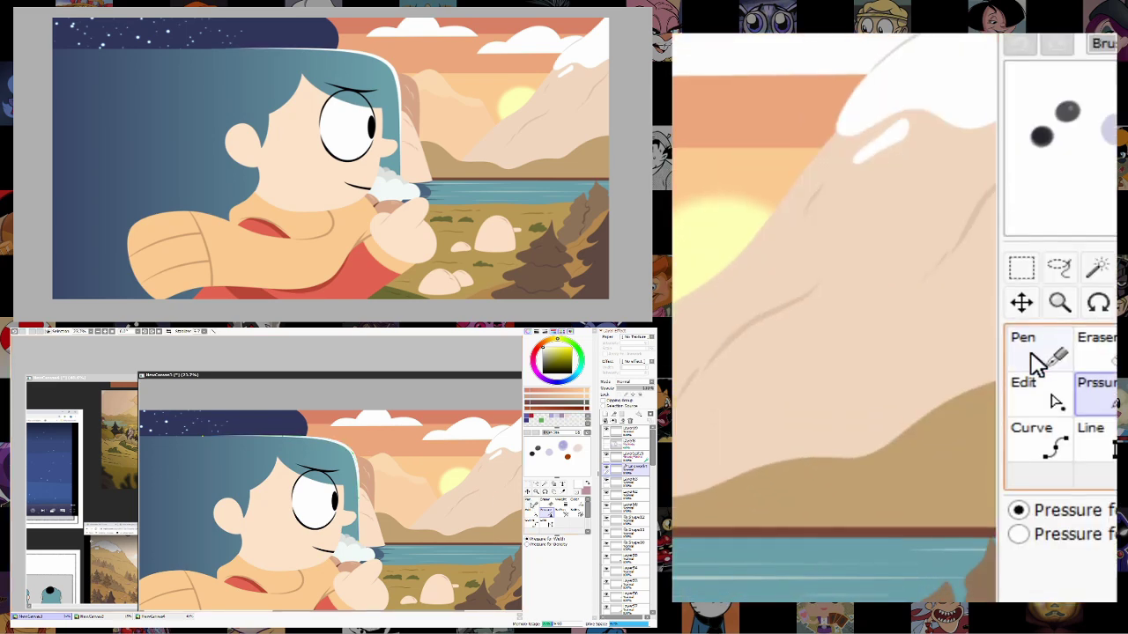
pyautogui.click(536, 492)
pyautogui.rightClick(361, 493)
pyautogui.click(406, 501)
pyautogui.rightClick(406, 501)
pyautogui.rightClick(409, 520)
pyautogui.click(414, 534)
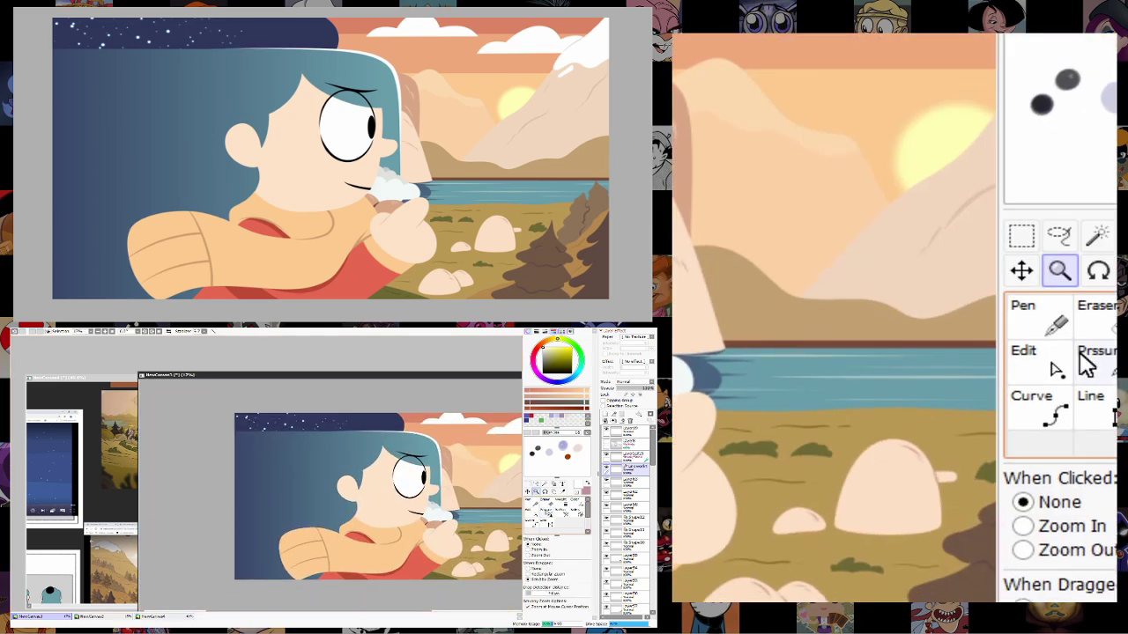
# On a new layer, paint dark blue shadow strokes along the hairline, the fringe and the hair edge between the ear and the scarf.
pyautogui.click(539, 492)
pyautogui.click(246, 561)
pyautogui.click(535, 491)
pyautogui.click(370, 462)
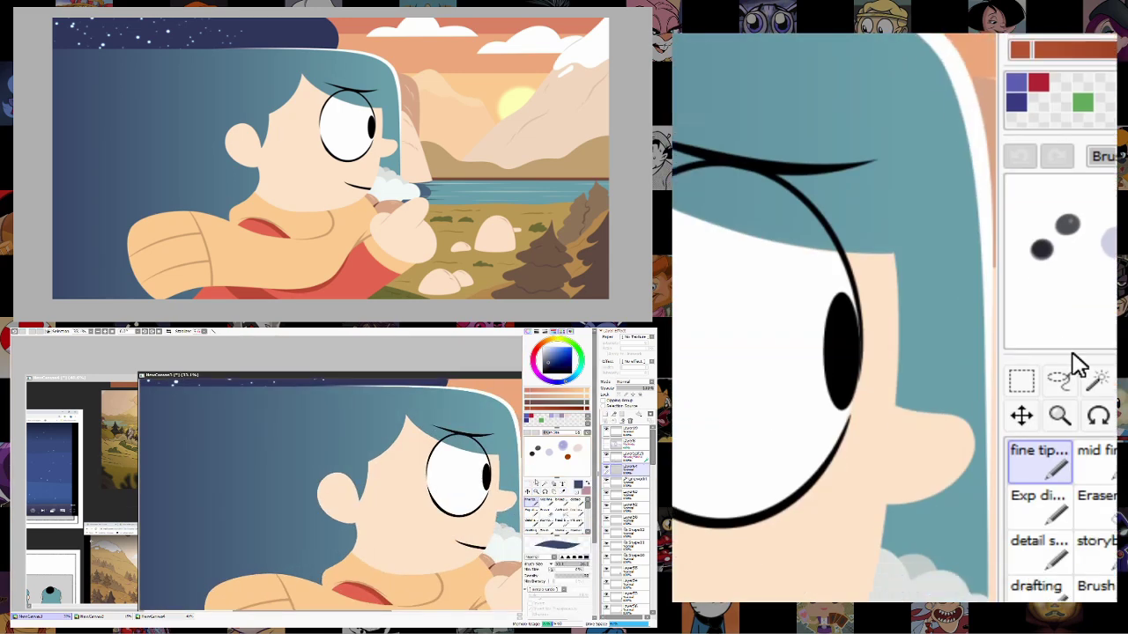
pyautogui.click(532, 500)
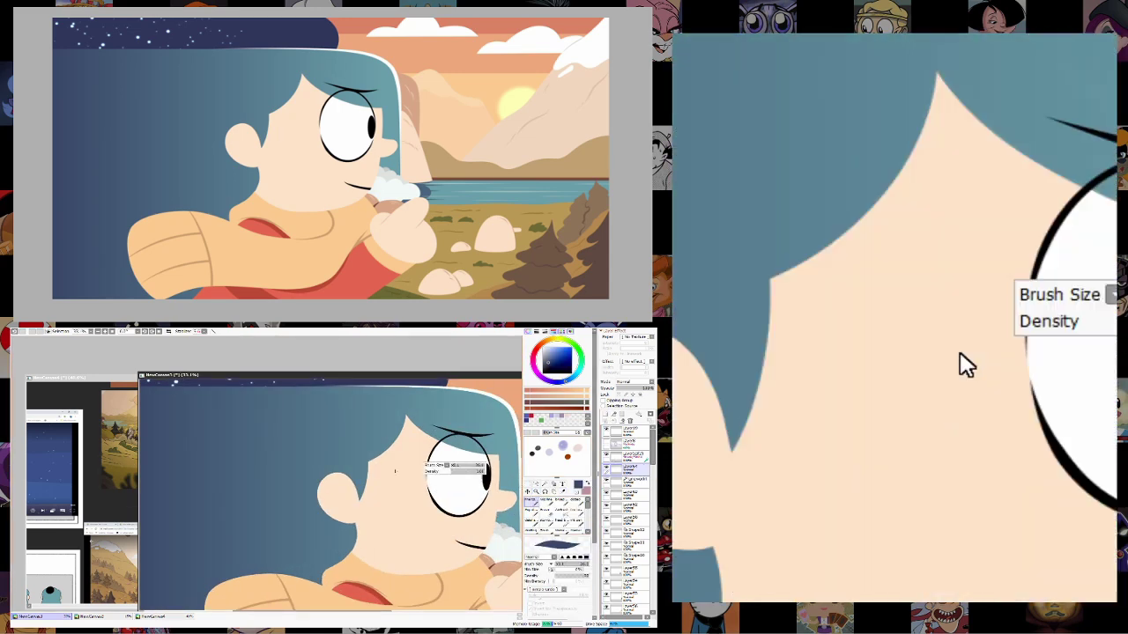
pyautogui.moveTo(406, 415)
pyautogui.mouseDown()
pyautogui.moveTo(387, 451)
pyautogui.moveTo(348, 457)
pyautogui.moveTo(411, 429)
pyautogui.moveTo(356, 492)
pyautogui.moveTo(368, 467)
pyautogui.mouseUp()
pyautogui.scroll(-2, 367, 464)
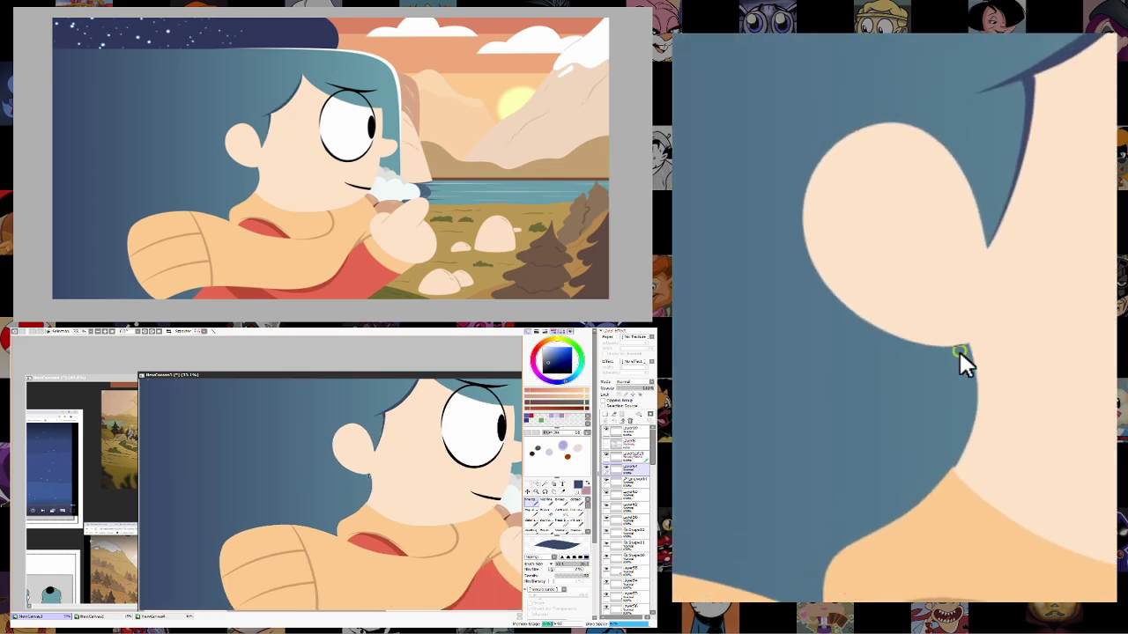
pyautogui.hscroll(3, 304, 523)
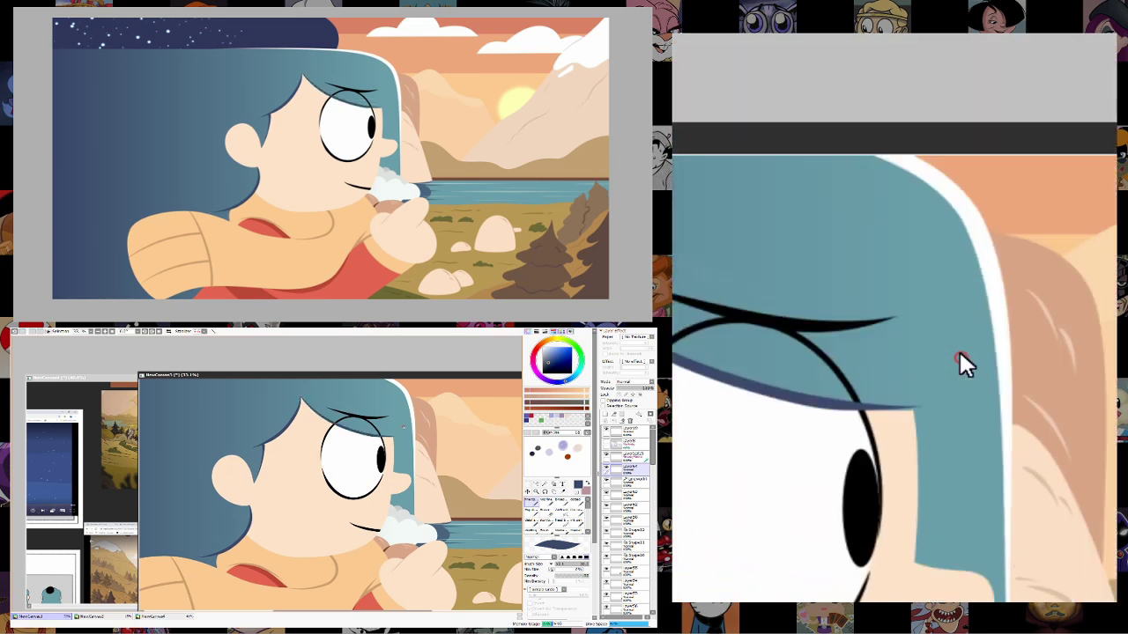
pyautogui.scroll(-2, 431, 401)
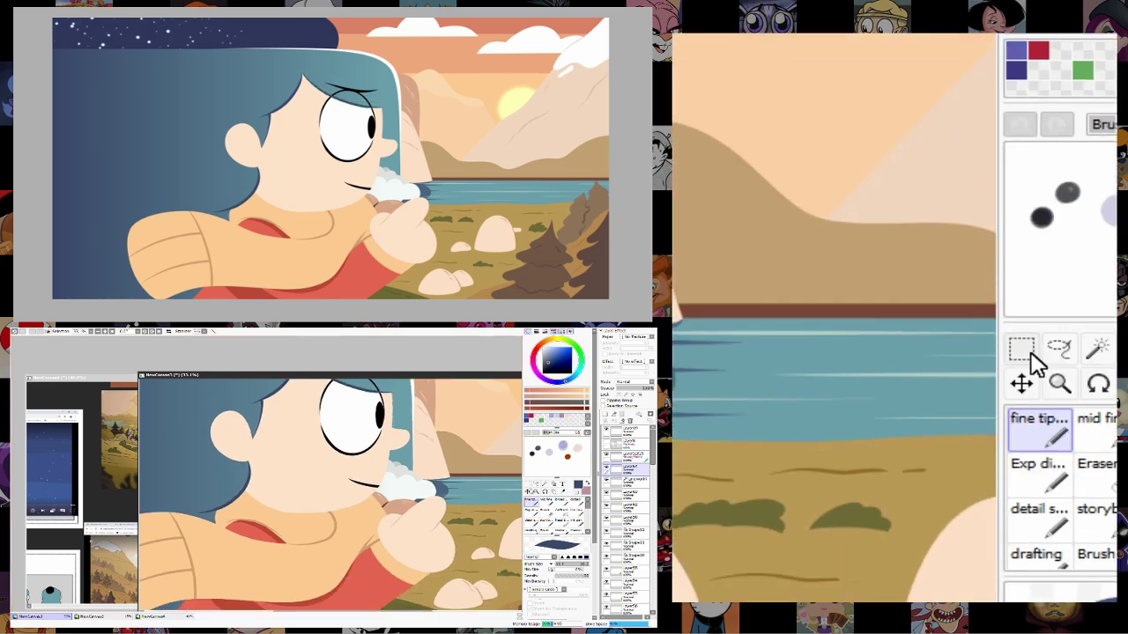
# Draw thin brown contour lines on the tan hills behind the lake, using a darker shade of the hill color.
pyautogui.click(537, 490)
pyautogui.moveTo(417, 496)
pyautogui.mouseDown()
pyautogui.moveTo(440, 511)
pyautogui.moveTo(457, 574)
pyautogui.mouseUp()
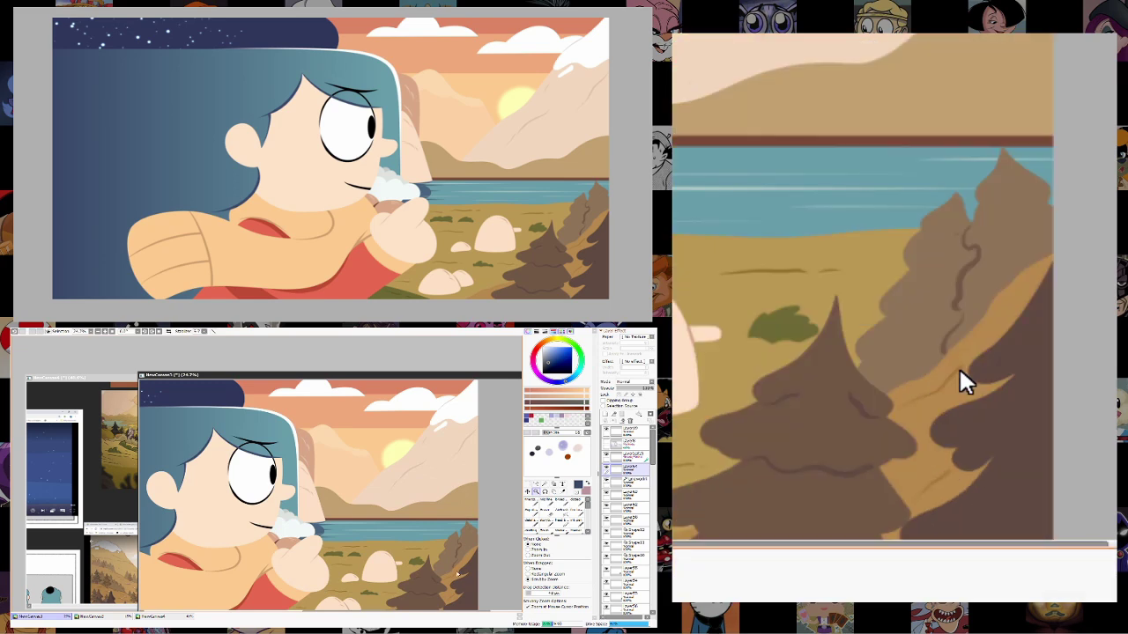
pyautogui.moveTo(458, 521); pyautogui.dragTo(503, 493)
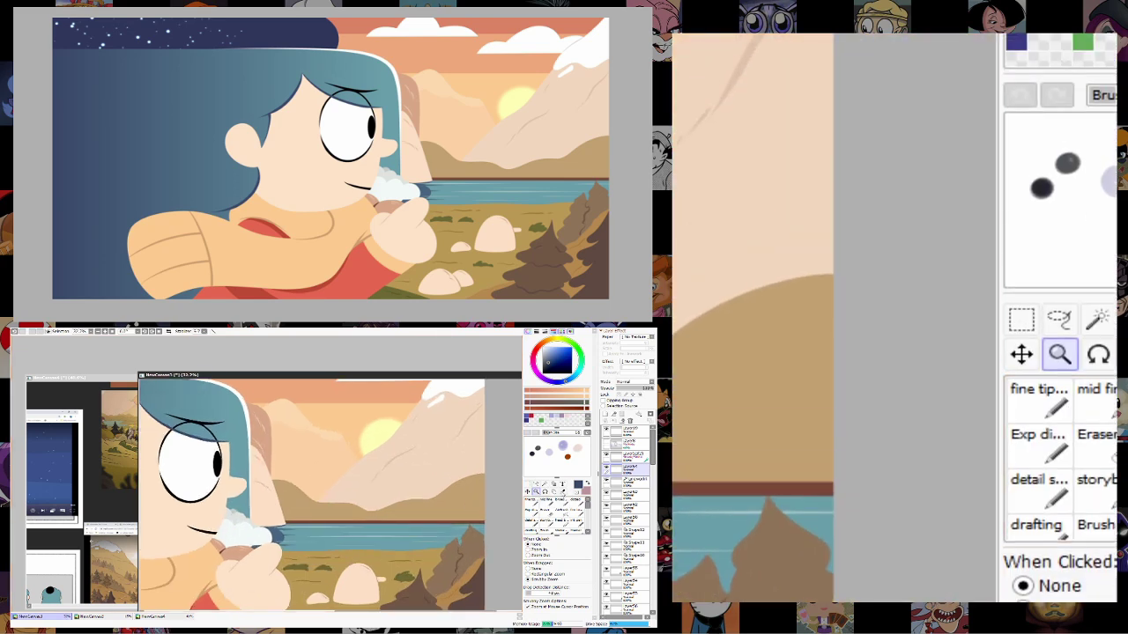
pyautogui.click(529, 499)
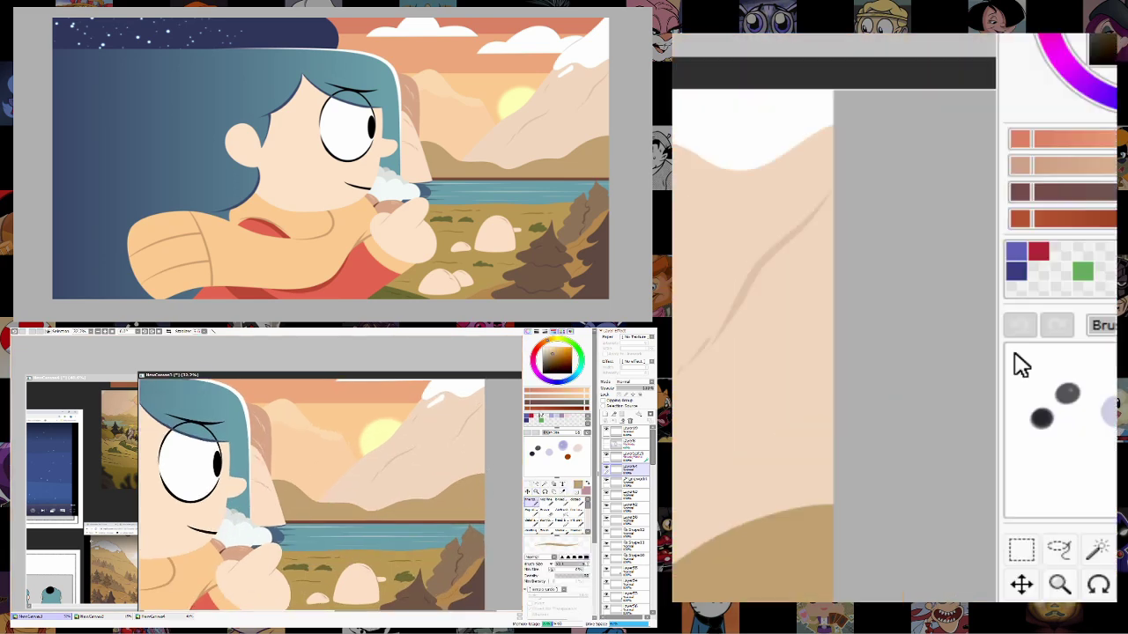
pyautogui.click(528, 394)
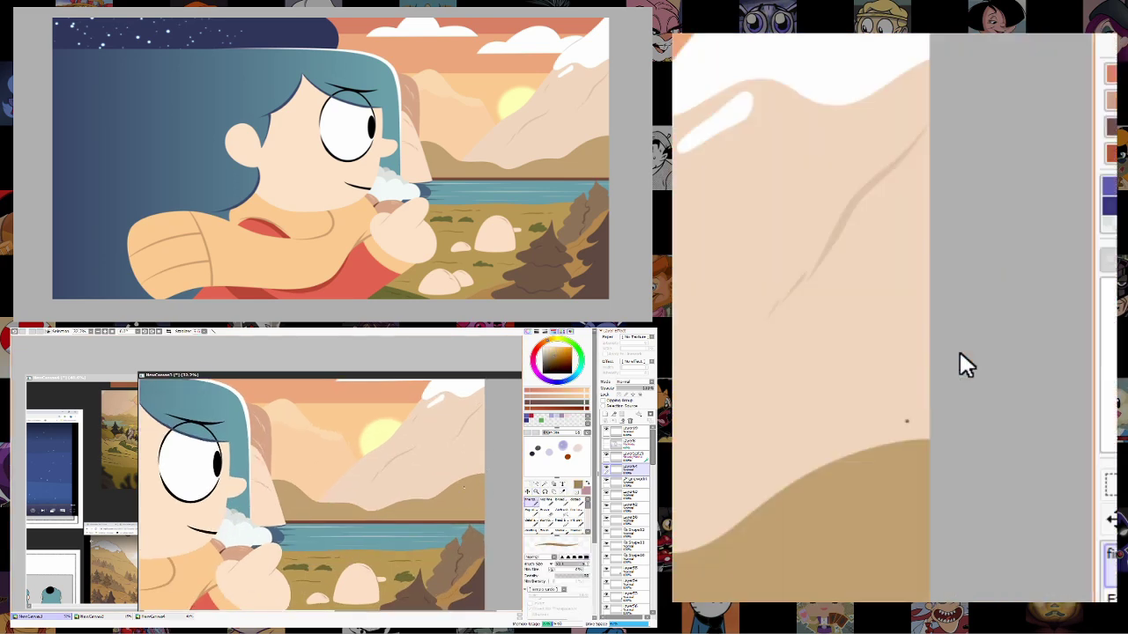
pyautogui.moveTo(441, 507); pyautogui.dragTo(482, 499)
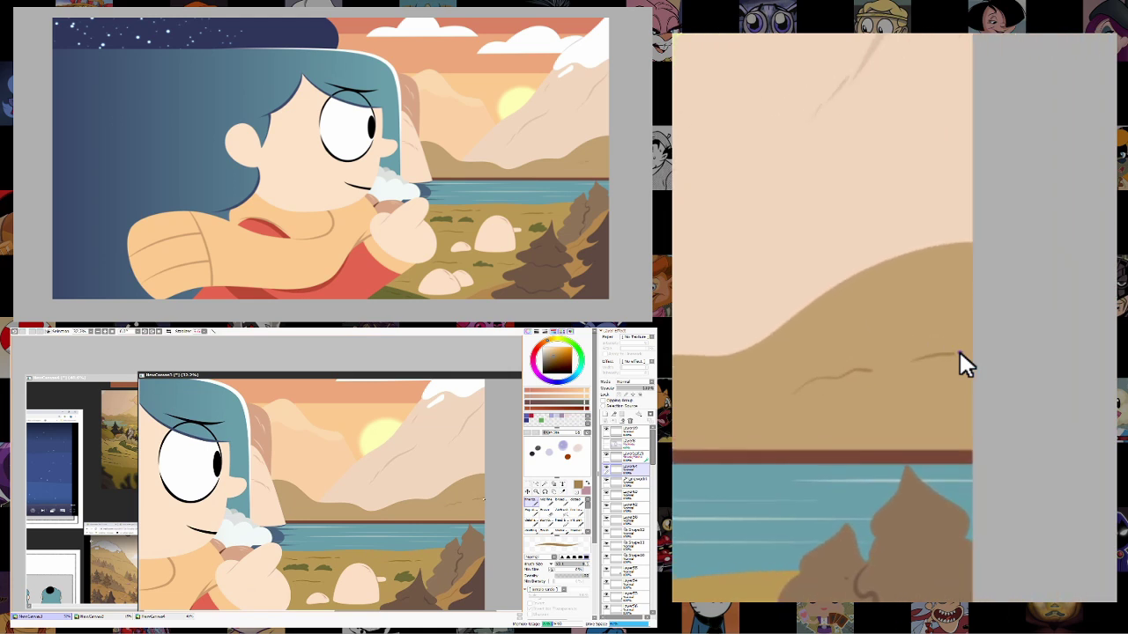
pyautogui.hscroll(-2, 482, 499)
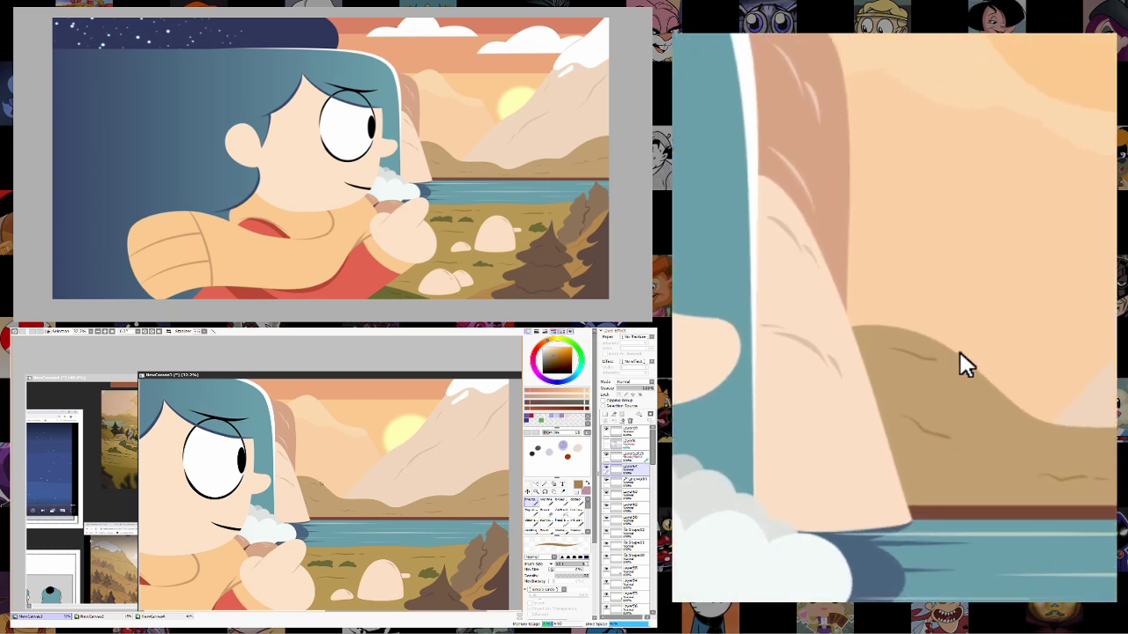
pyautogui.click(530, 492)
pyautogui.moveTo(458, 476); pyautogui.dragTo(409, 585)
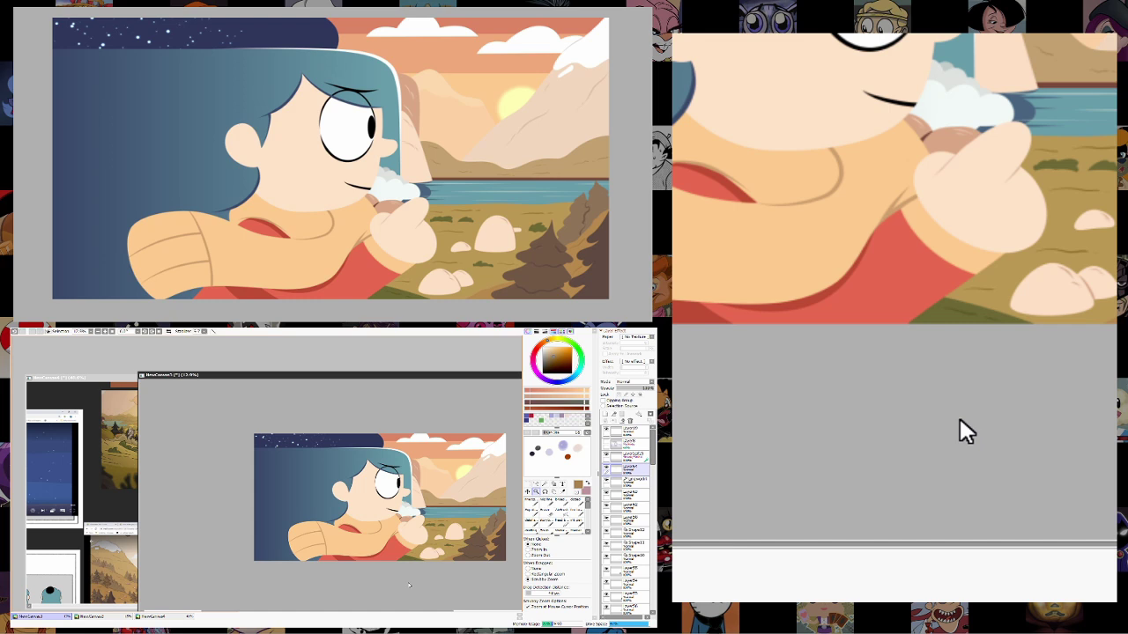
# Try curved white strokes over the foreground rocks and the lower edge of the character's red sweater.
pyautogui.scroll(3, 409, 584)
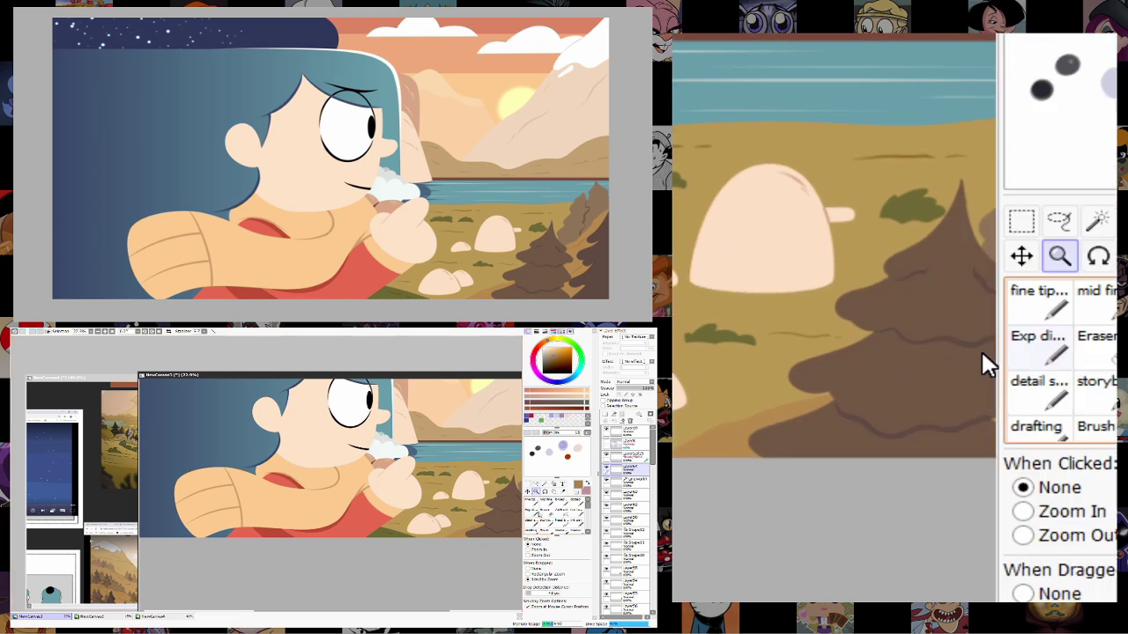
pyautogui.scroll(2, 423, 585)
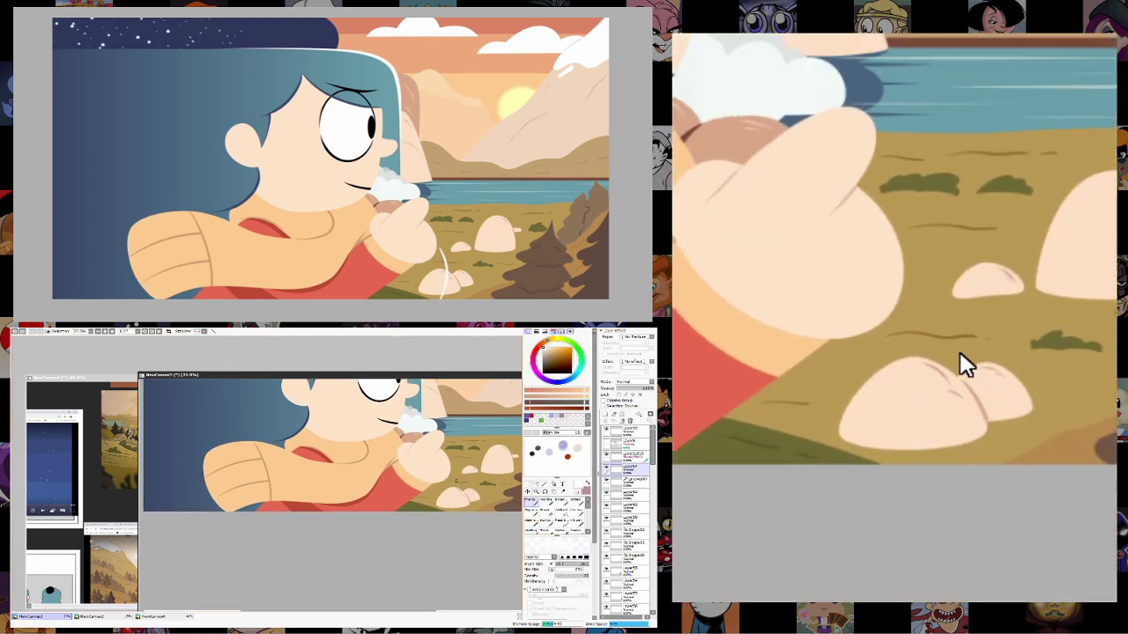
pyautogui.scroll(-3, 419, 493)
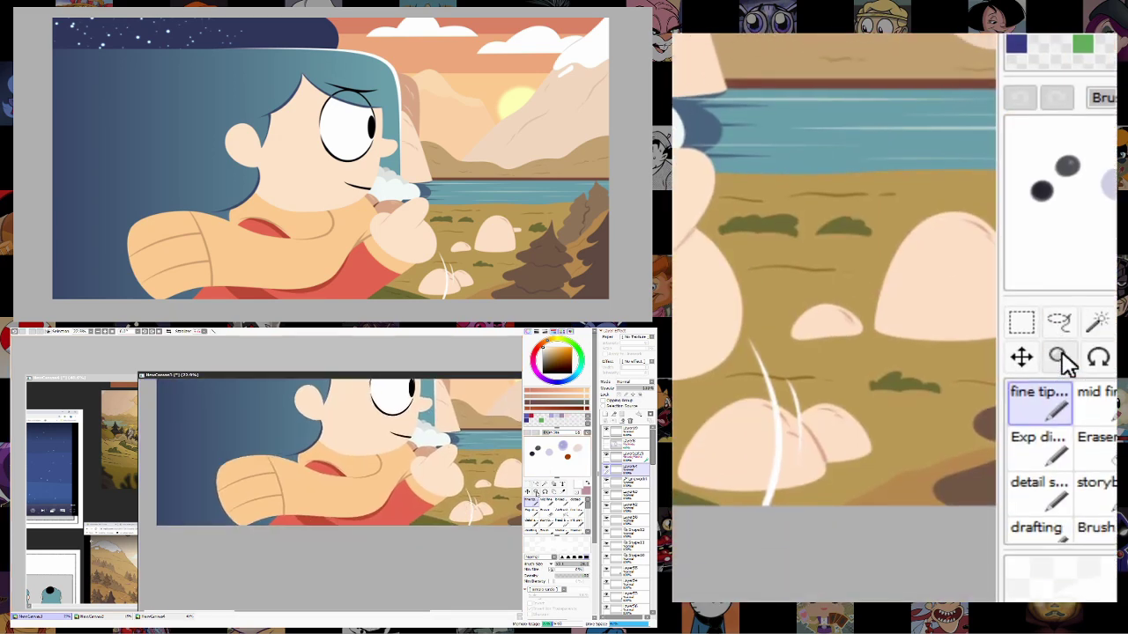
pyautogui.click(527, 491)
pyautogui.scroll(-3, 482, 493)
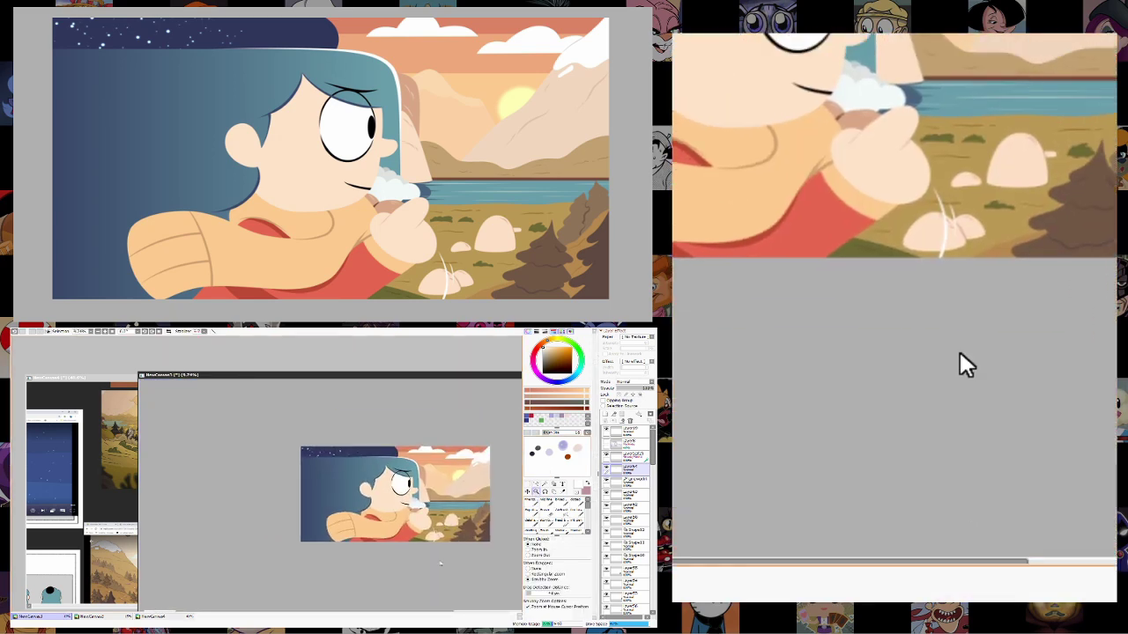
pyautogui.scroll(2, 482, 493)
pyautogui.click(529, 499)
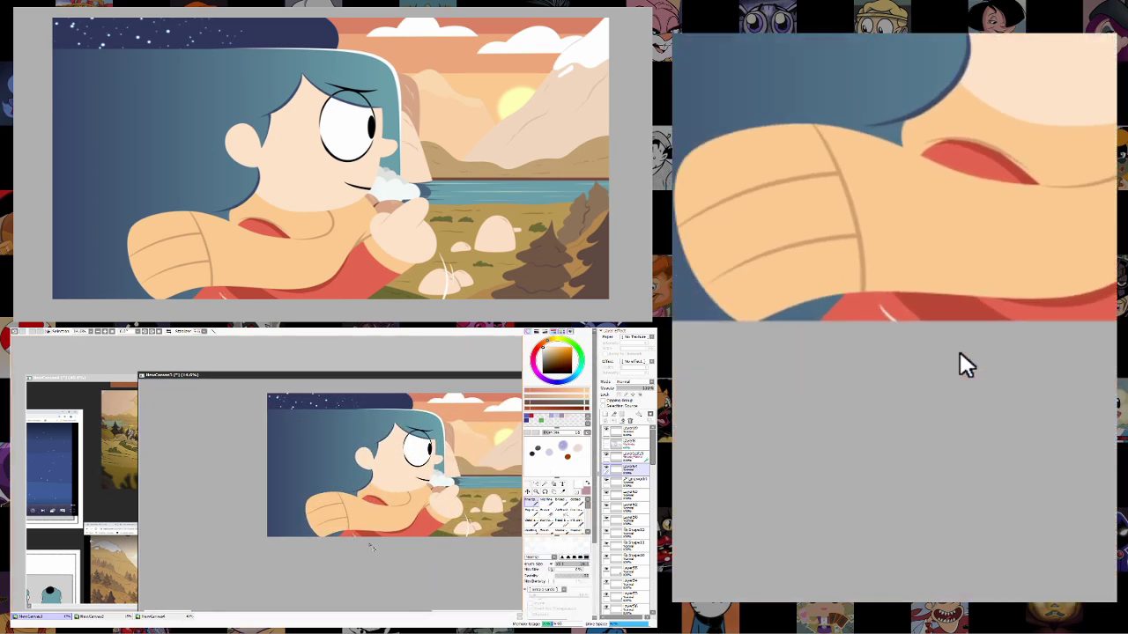
pyautogui.scroll(1, 384, 515)
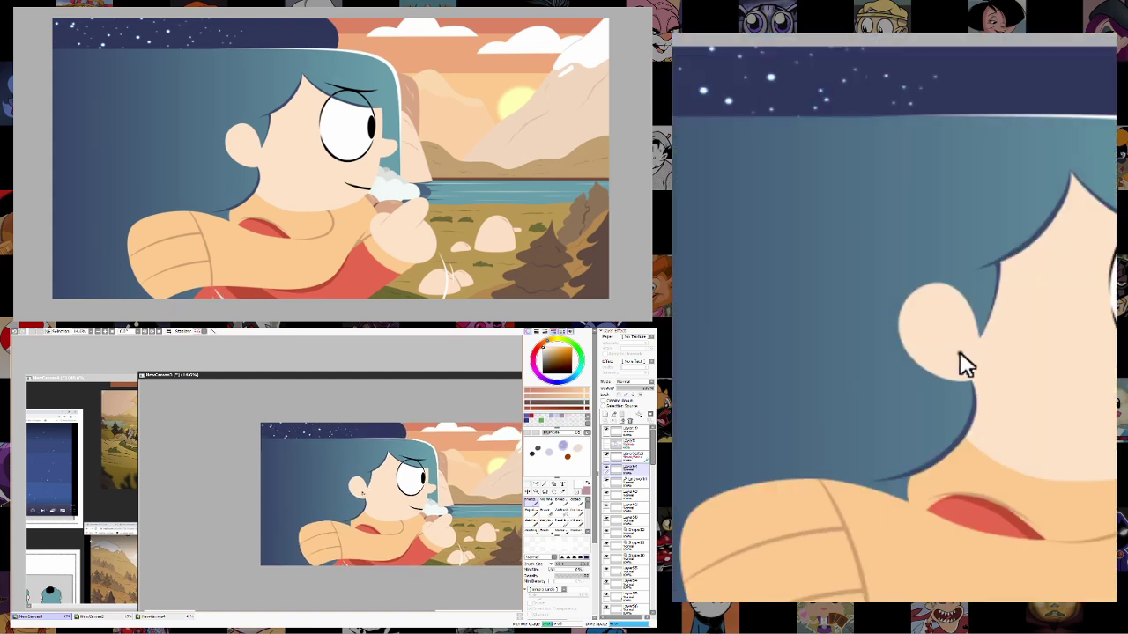
pyautogui.click(547, 490)
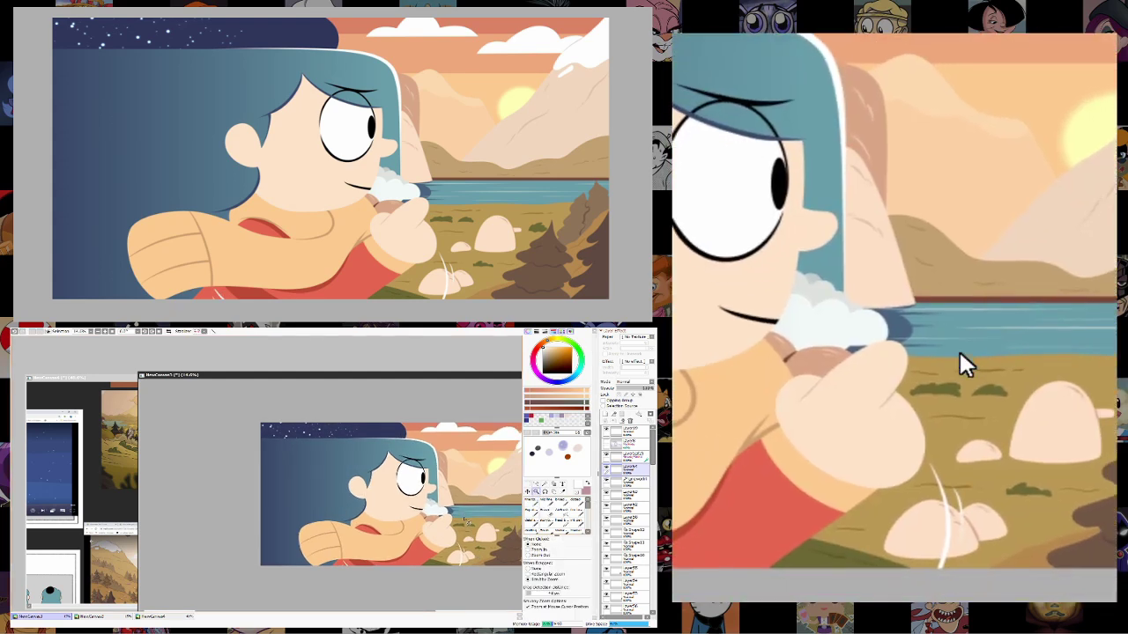
pyautogui.click(489, 498)
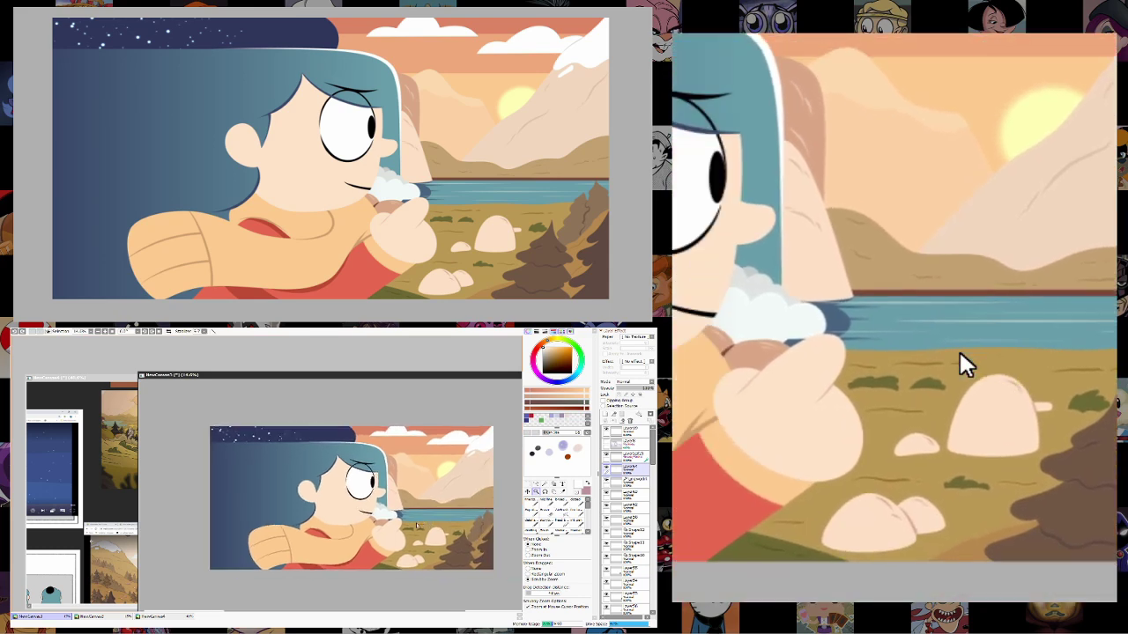
# Paint thin light blue horizontal streaks across the dark back end of the character's hair, starting from the canvas edge.
pyautogui.rightClick(438, 490)
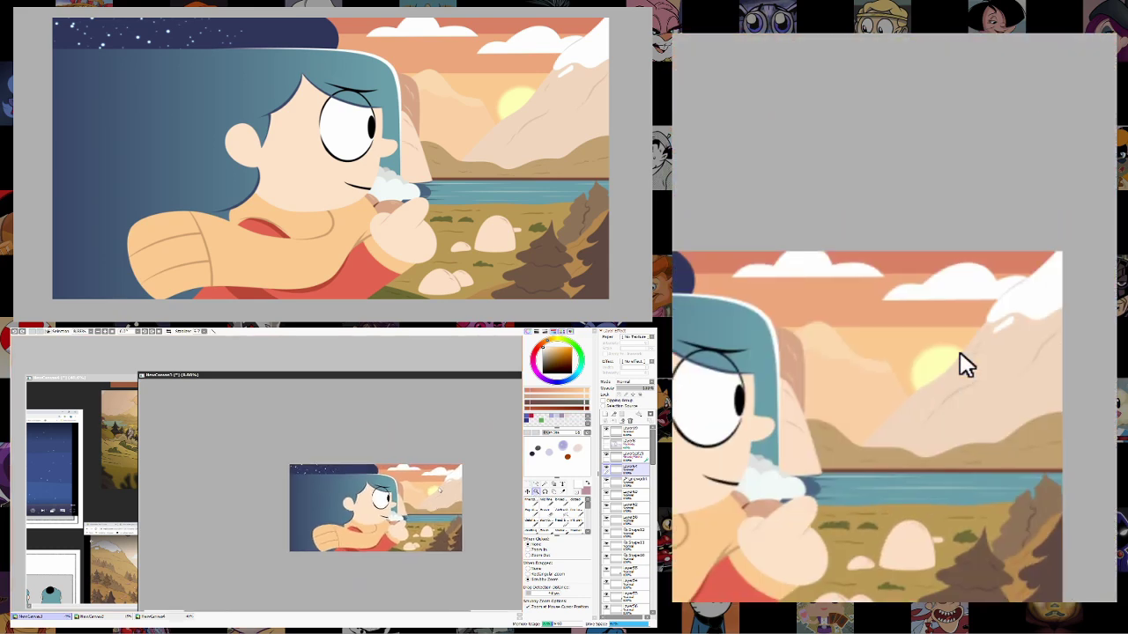
pyautogui.moveTo(271, 501); pyautogui.dragTo(304, 501)
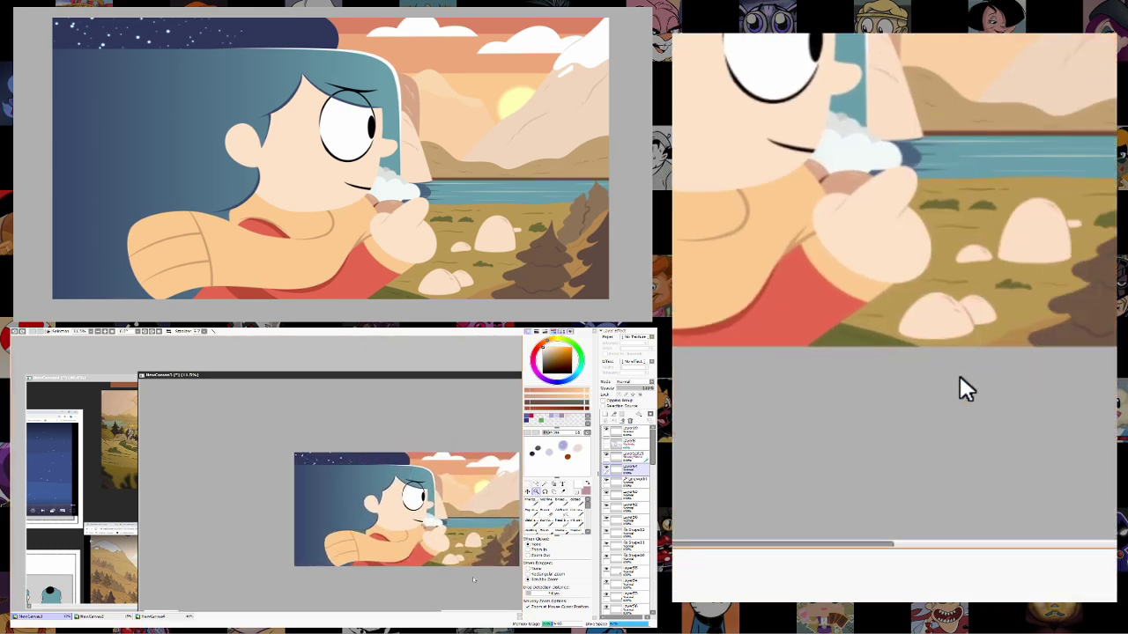
pyautogui.moveTo(476, 557); pyautogui.dragTo(439, 513)
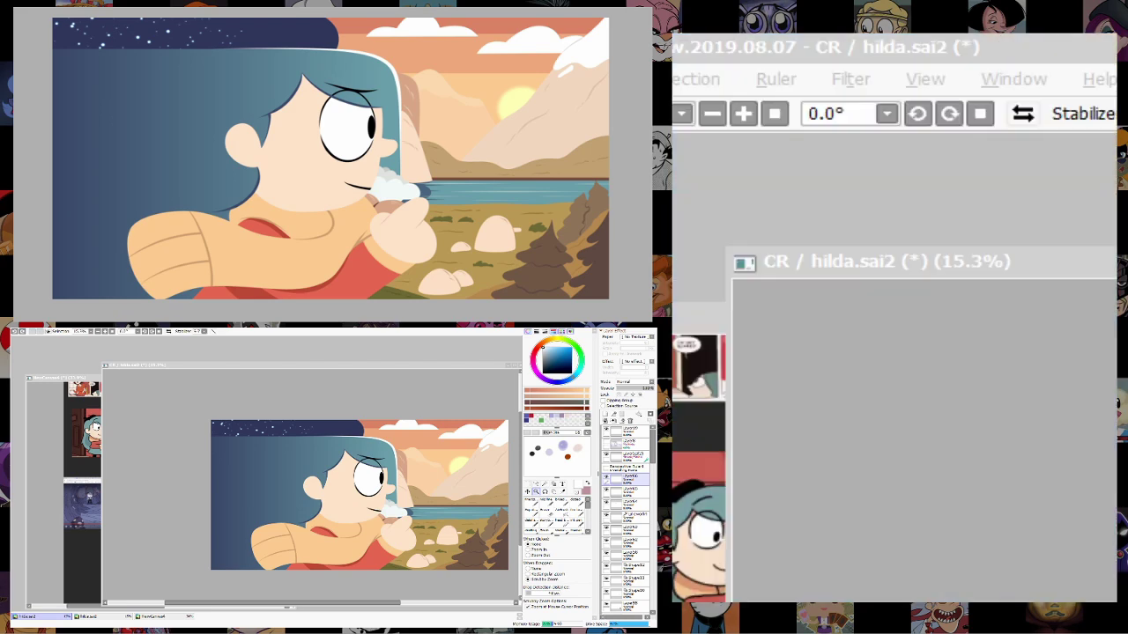
pyautogui.click(138, 377)
pyautogui.moveTo(211, 435); pyautogui.dragTo(255, 438)
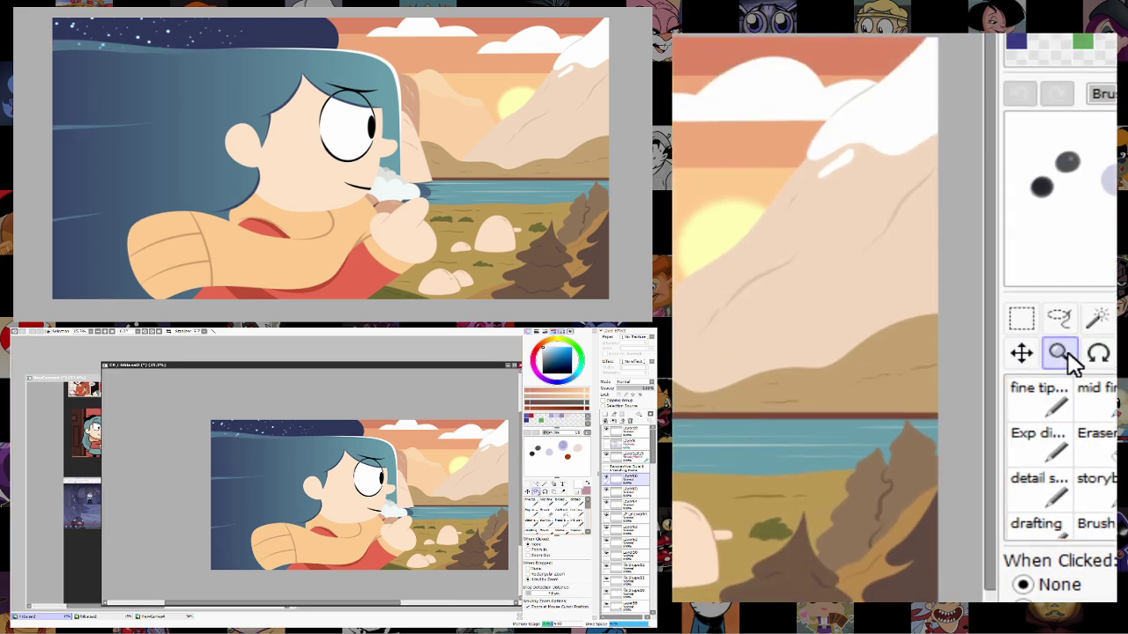
pyautogui.scroll(-2, 513, 502)
pyautogui.scroll(2, 512, 502)
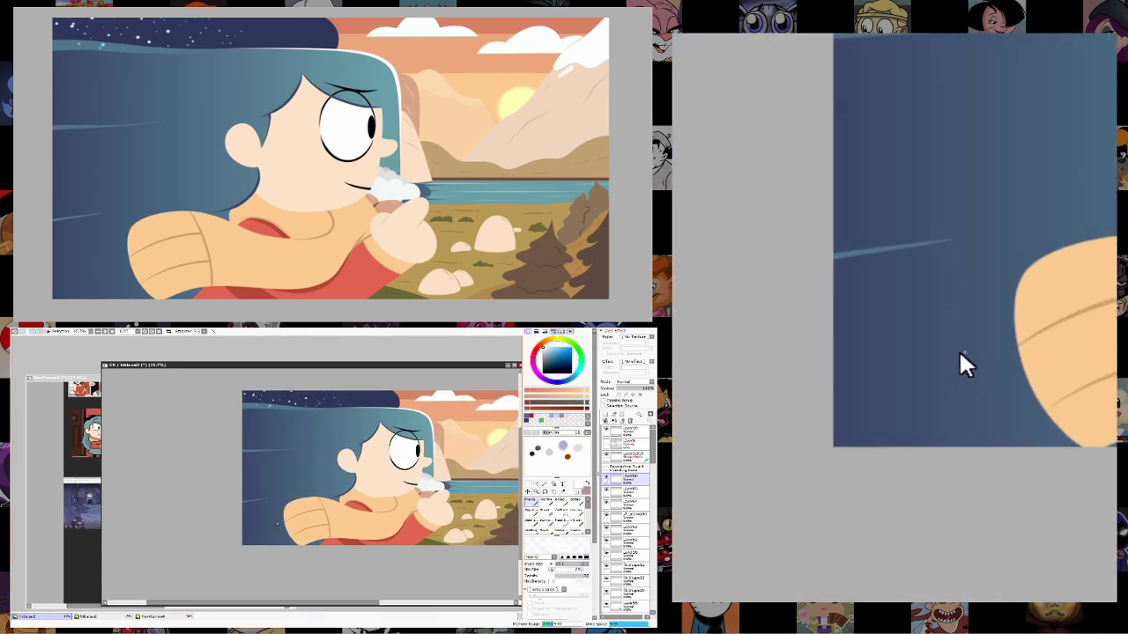
# Sample a blue from the hair gradient and add more thin tapered streaks between those at the hair's dark end.
pyautogui.press('alt')
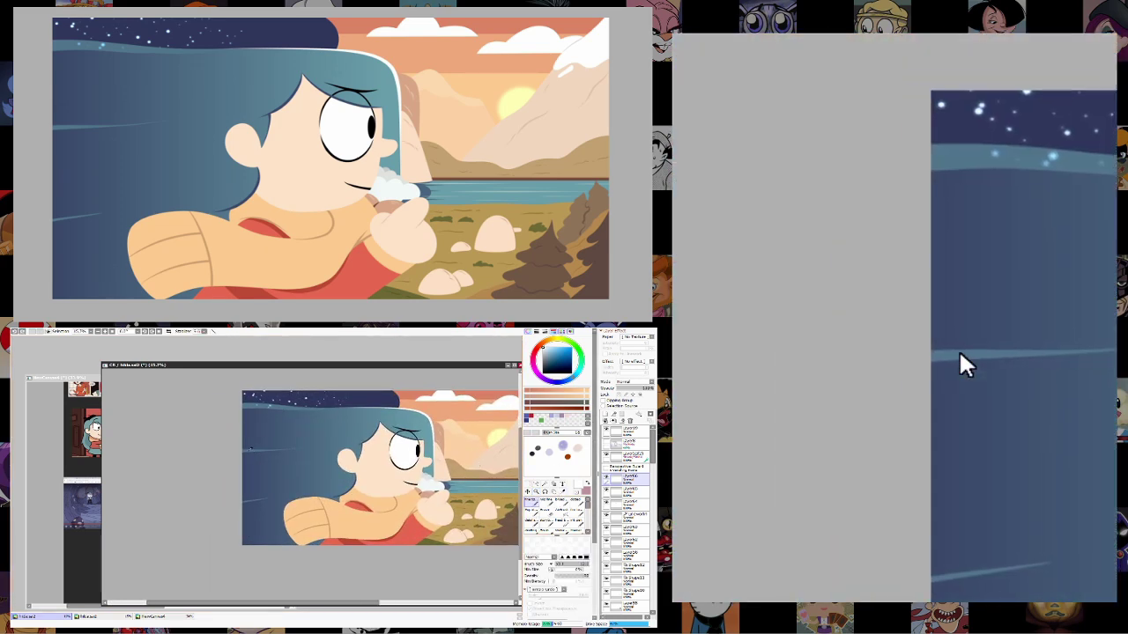
pyautogui.keyDown('alt'); pyautogui.click(274, 532); pyautogui.keyUp('alt')
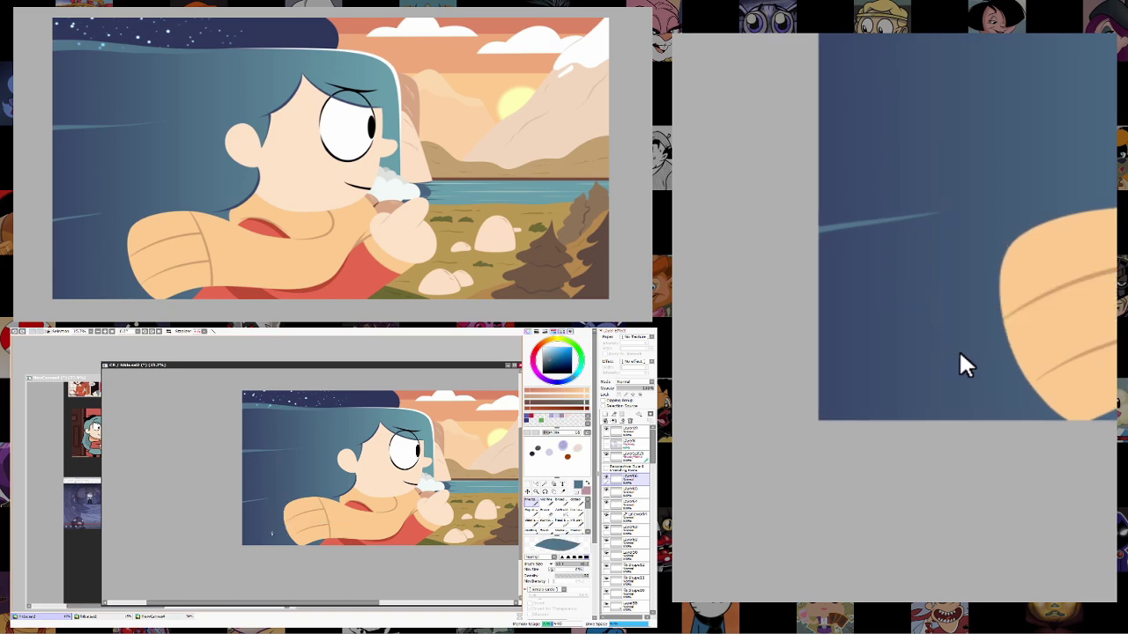
pyautogui.hotkey('ctrl', 'space')
pyautogui.click(534, 500)
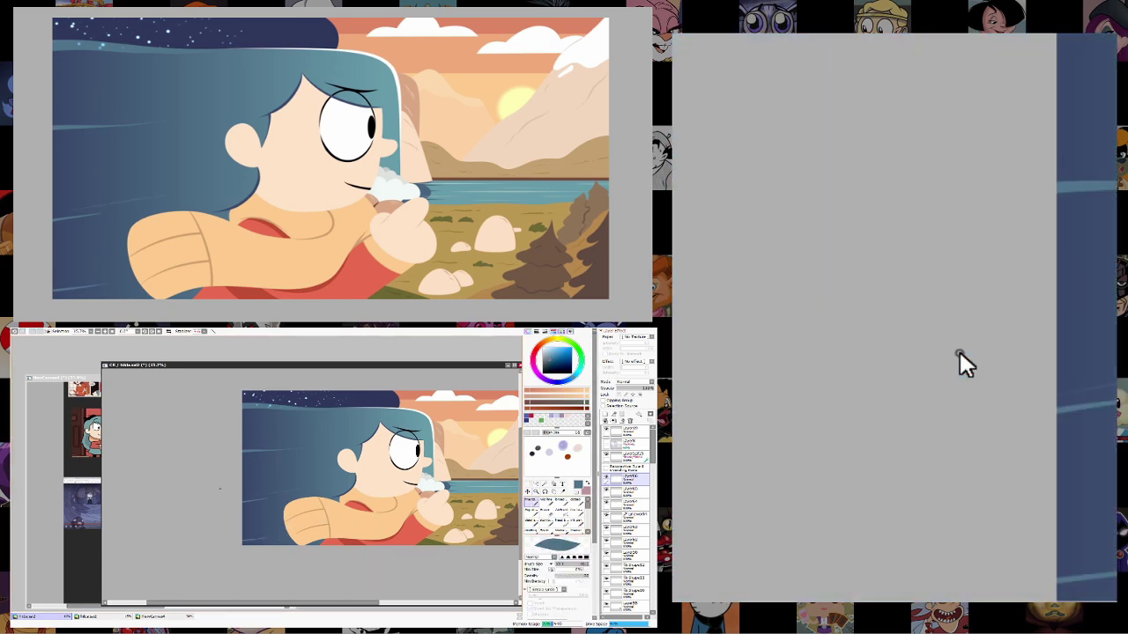
pyautogui.hotkey('ctrl', 'space')
# Sample a brown from the artwork, draw a thin contour along the hand's lower edge above the cuff, and erase its excess.
pyautogui.moveTo(314, 489); pyautogui.dragTo(426, 521)
pyautogui.click(425, 521)
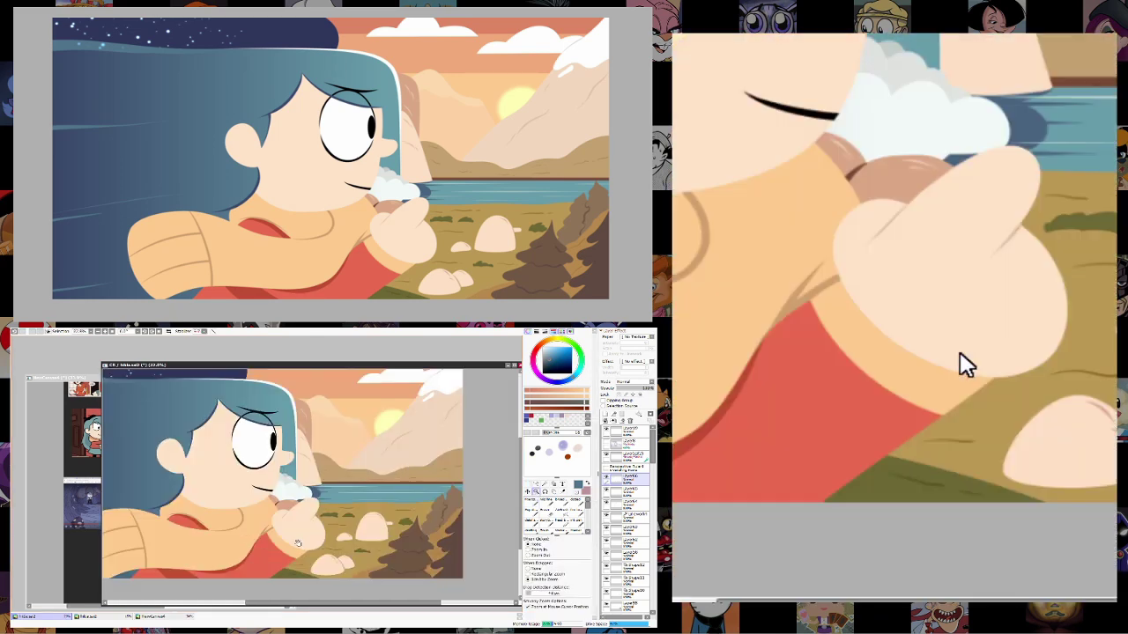
pyautogui.moveTo(318, 561); pyautogui.dragTo(429, 534)
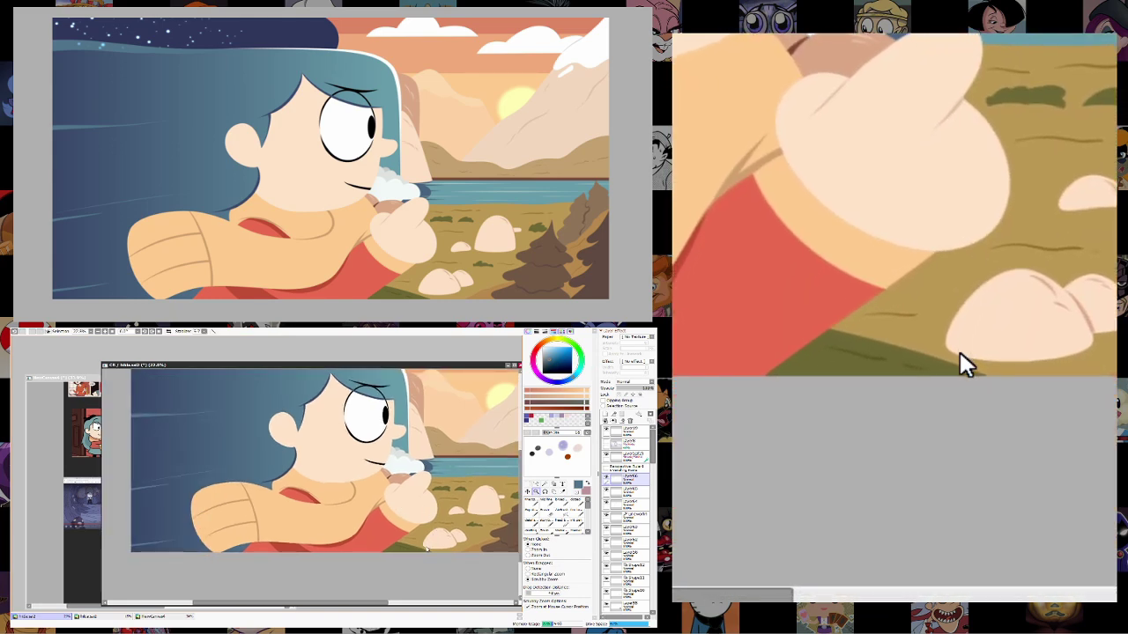
pyautogui.moveTo(428, 545); pyautogui.dragTo(401, 565)
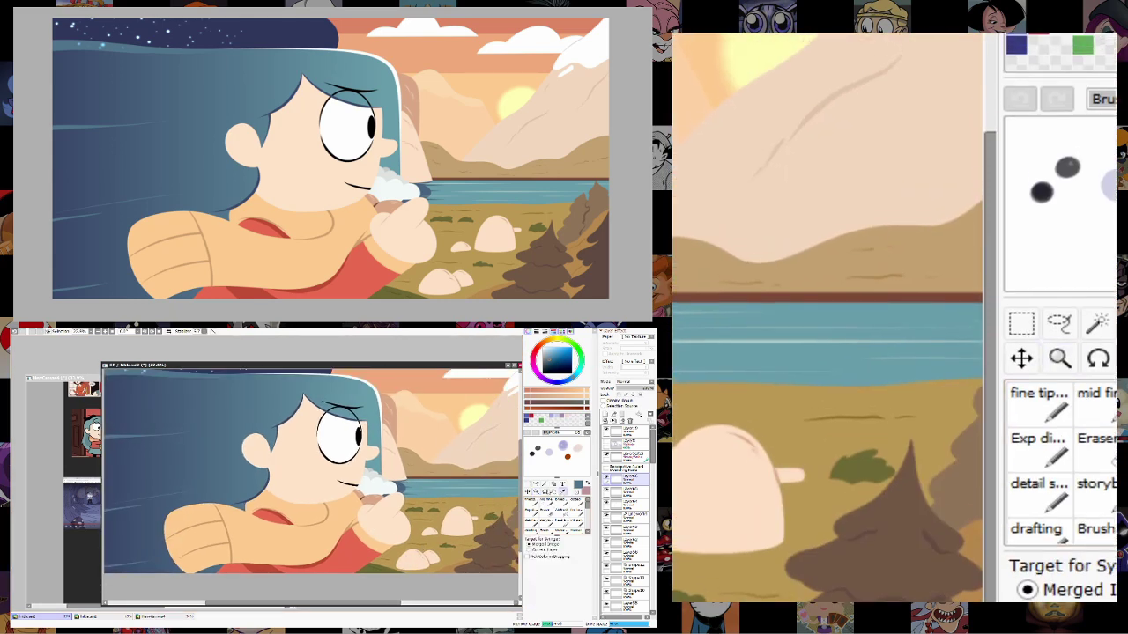
pyautogui.click(551, 408)
pyautogui.click(534, 491)
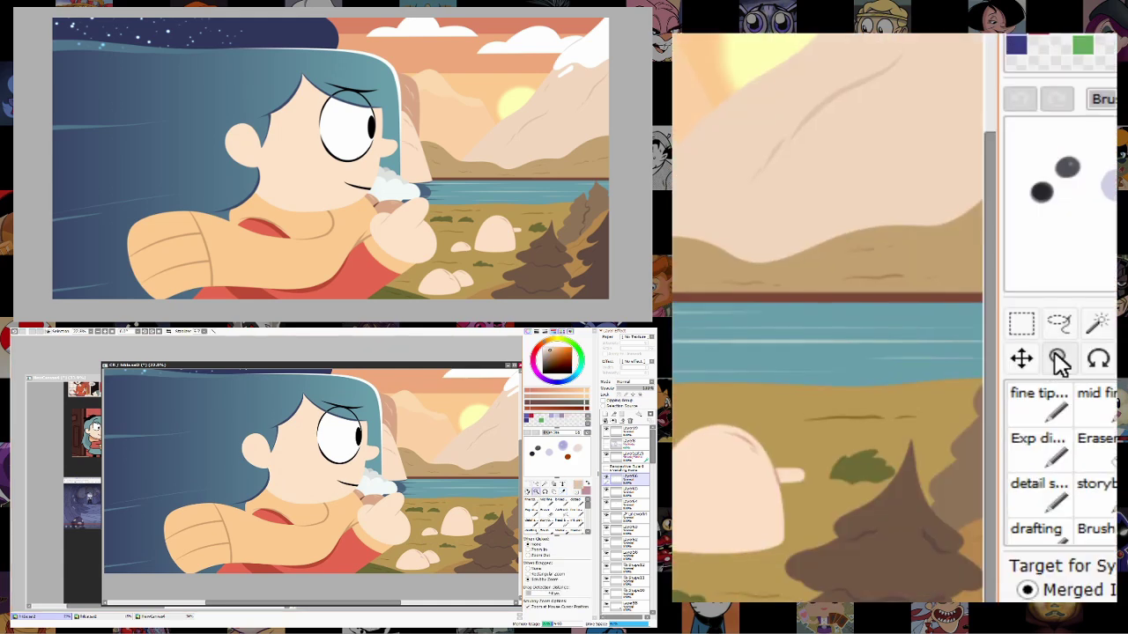
pyautogui.click(393, 528)
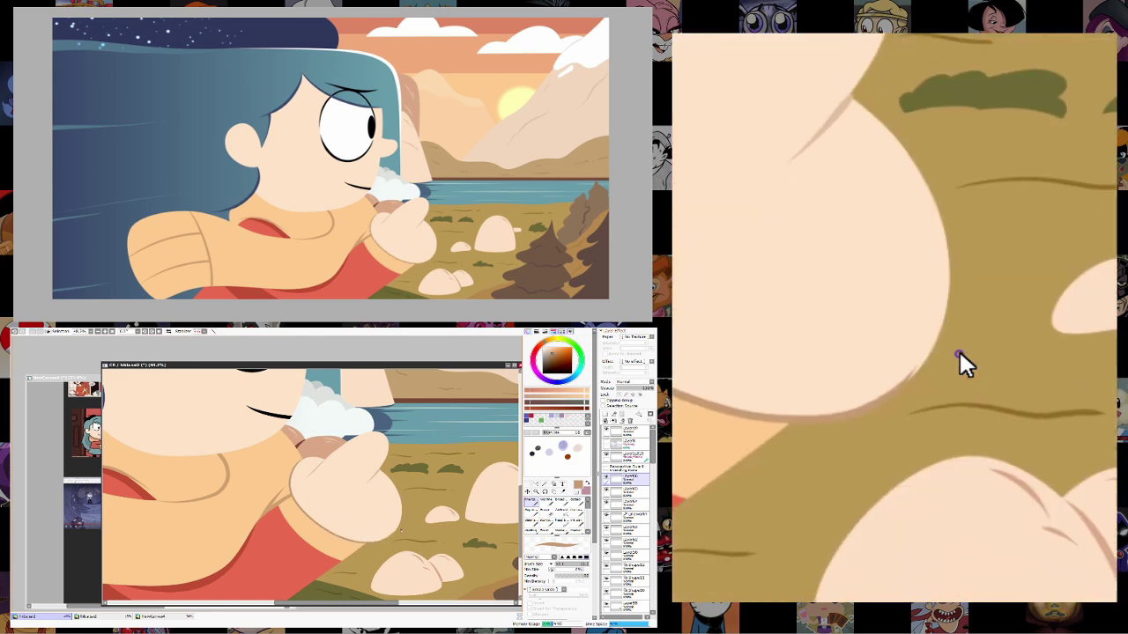
pyautogui.click(549, 513)
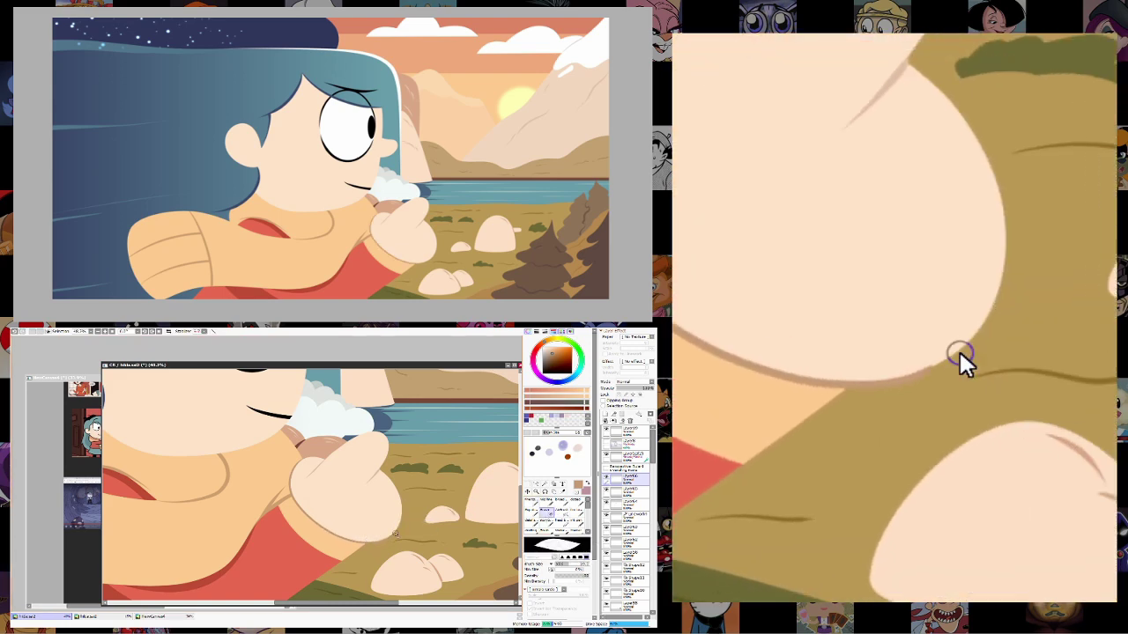
pyautogui.scroll(-2, 376, 504)
# Draw a thin brown contour along the jaw where the face meets the scarf, and clean up its end with the eraser.
pyautogui.click(534, 491)
pyautogui.scroll(-3, 401, 405)
pyautogui.moveTo(400, 405); pyautogui.dragTo(489, 531)
pyautogui.press('b')
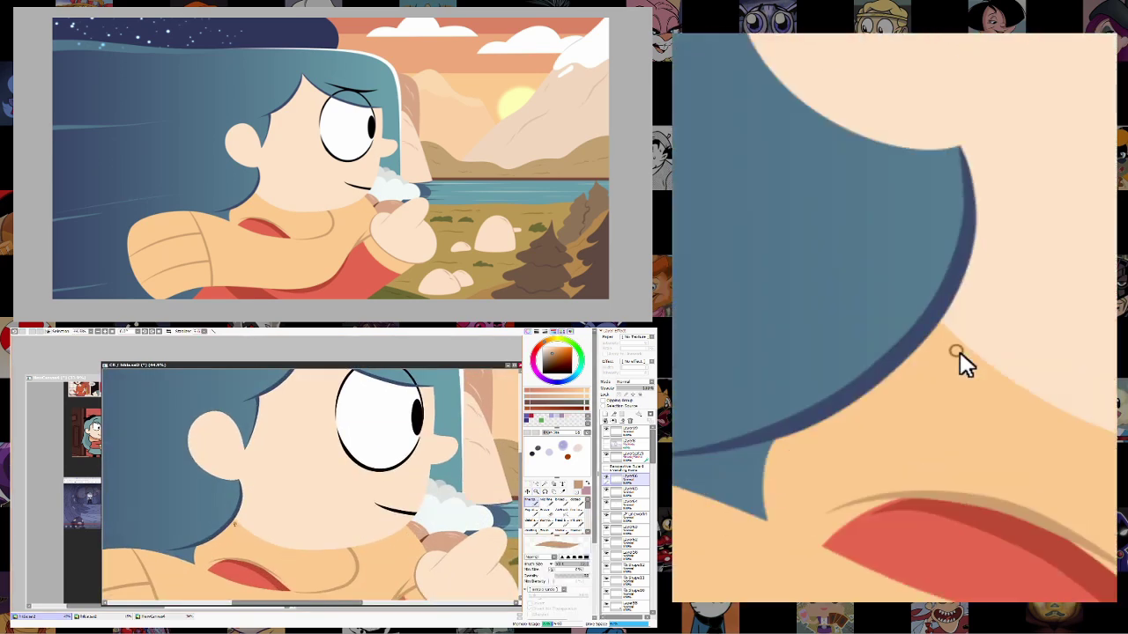
pyautogui.click(546, 513)
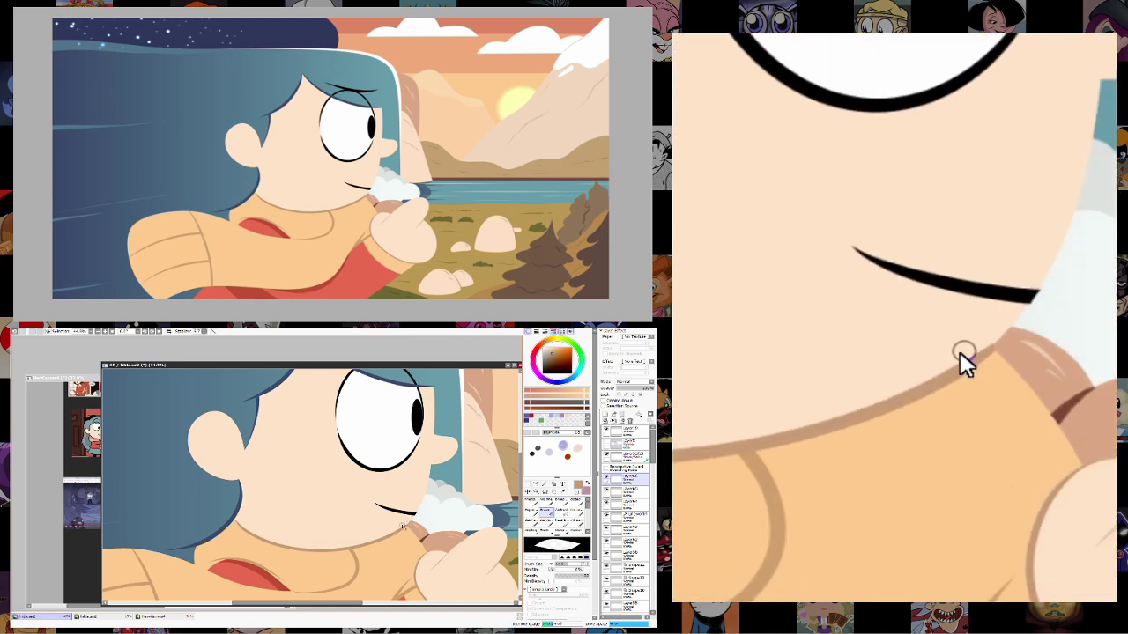
pyautogui.click(534, 491)
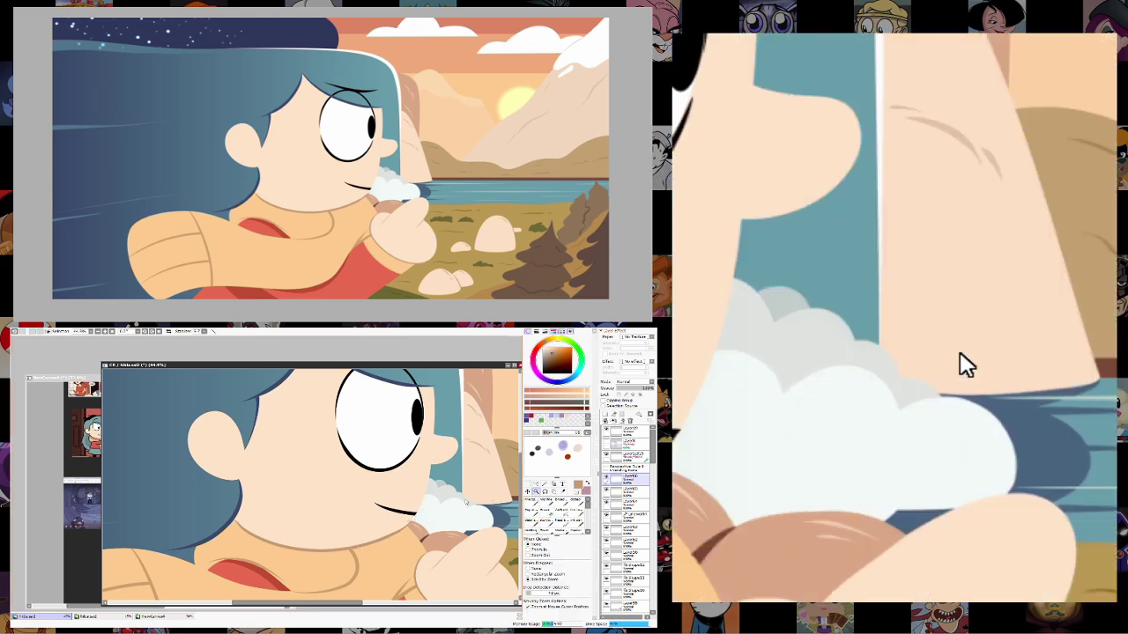
pyautogui.scroll(-4, 357, 528)
pyautogui.moveTo(355, 546); pyautogui.dragTo(456, 573)
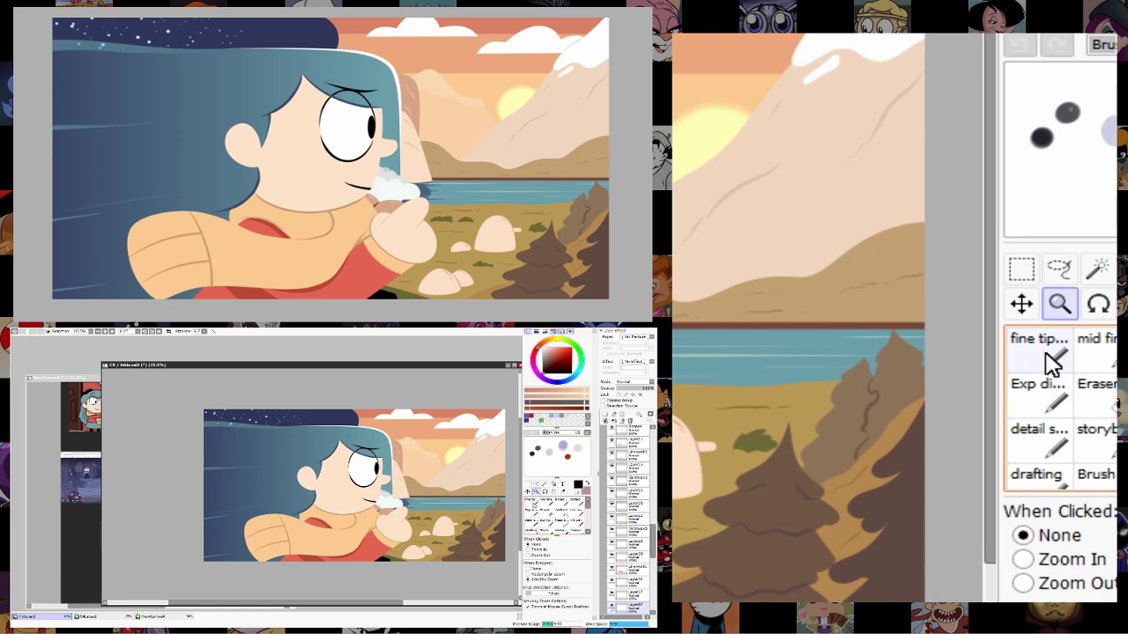
pyautogui.click(532, 501)
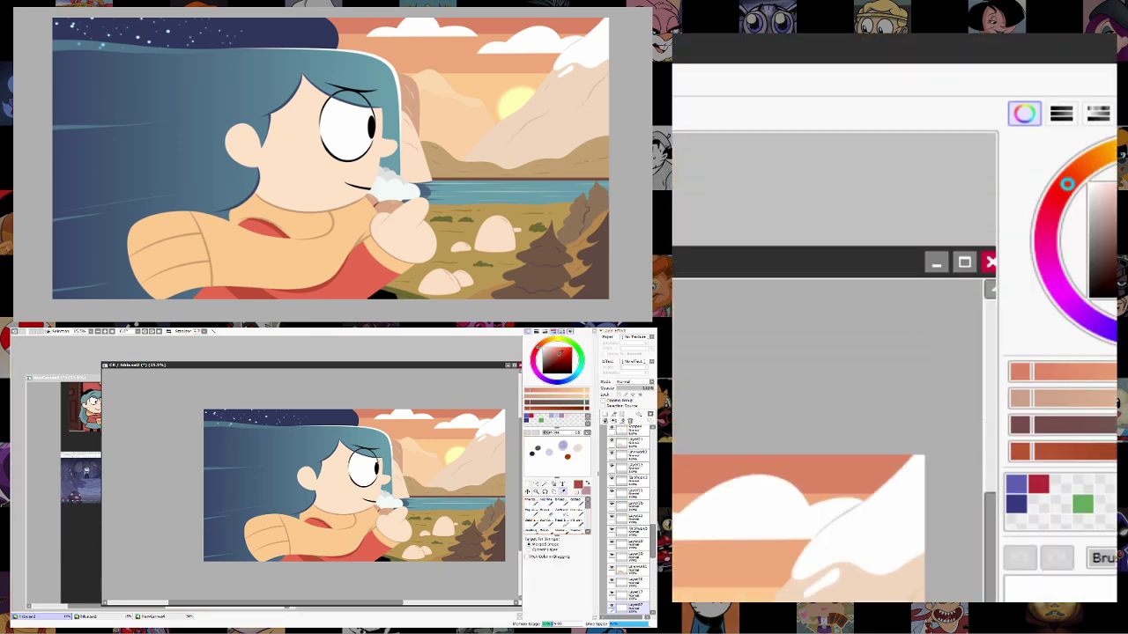
pyautogui.moveTo(274, 555)
pyautogui.mouseDown()
pyautogui.moveTo(291, 555)
pyautogui.moveTo(259, 583)
pyautogui.mouseUp()
pyautogui.keyDown('alt'); pyautogui.click(286, 555); pyautogui.keyUp('alt')
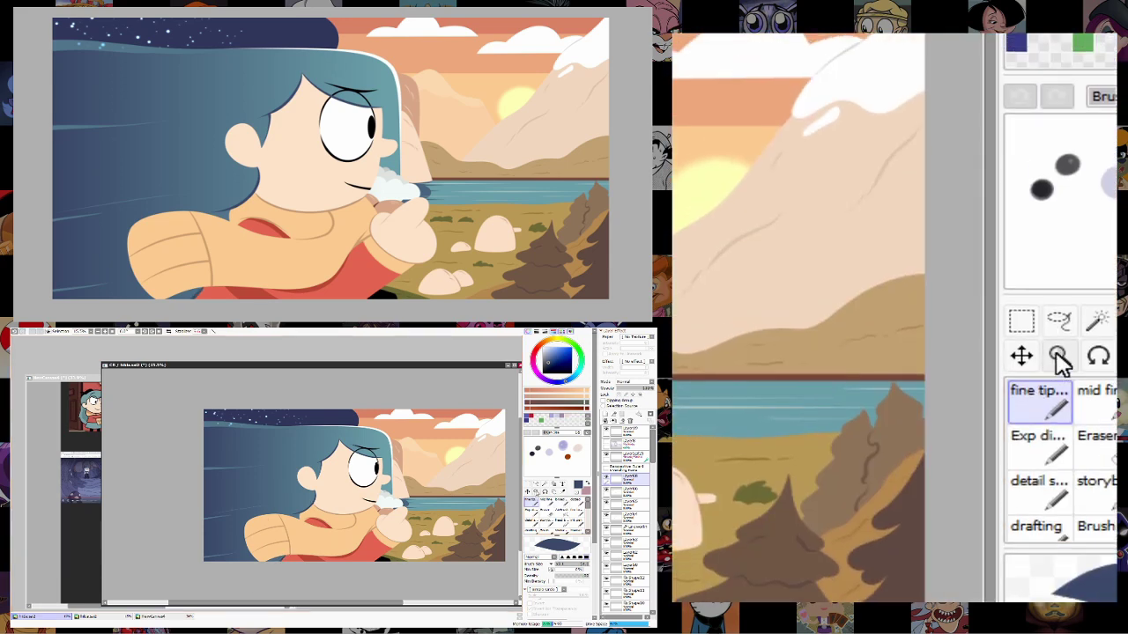
pyautogui.click(533, 490)
pyautogui.click(439, 544)
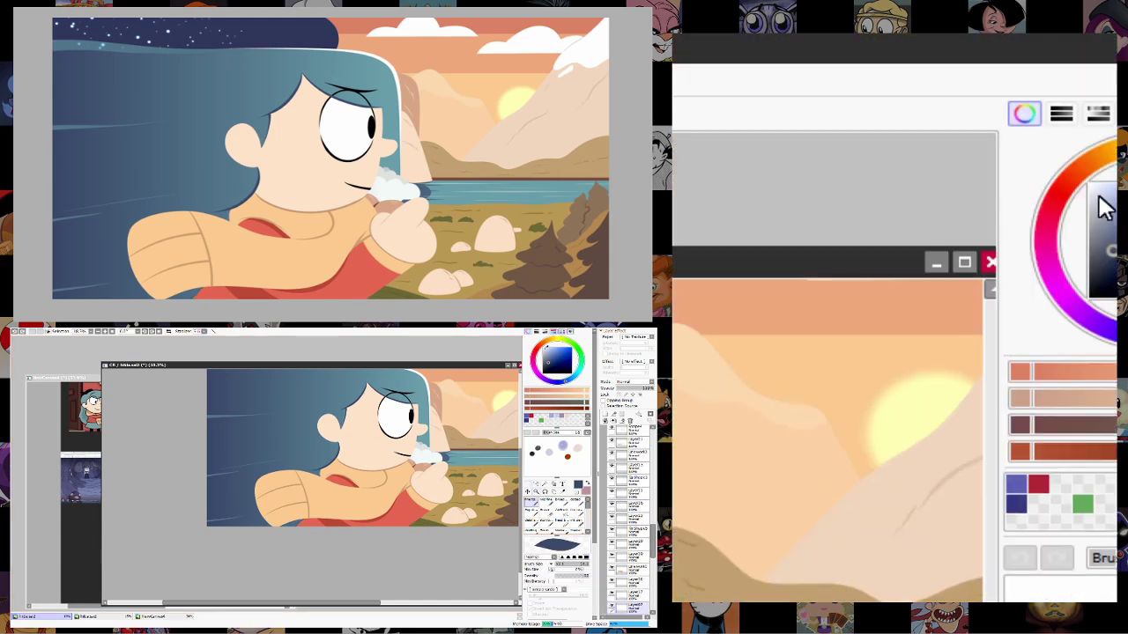
# Try tapered white strokes curving down from beneath the raised hand over the foreground rocks.
pyautogui.click(629, 430)
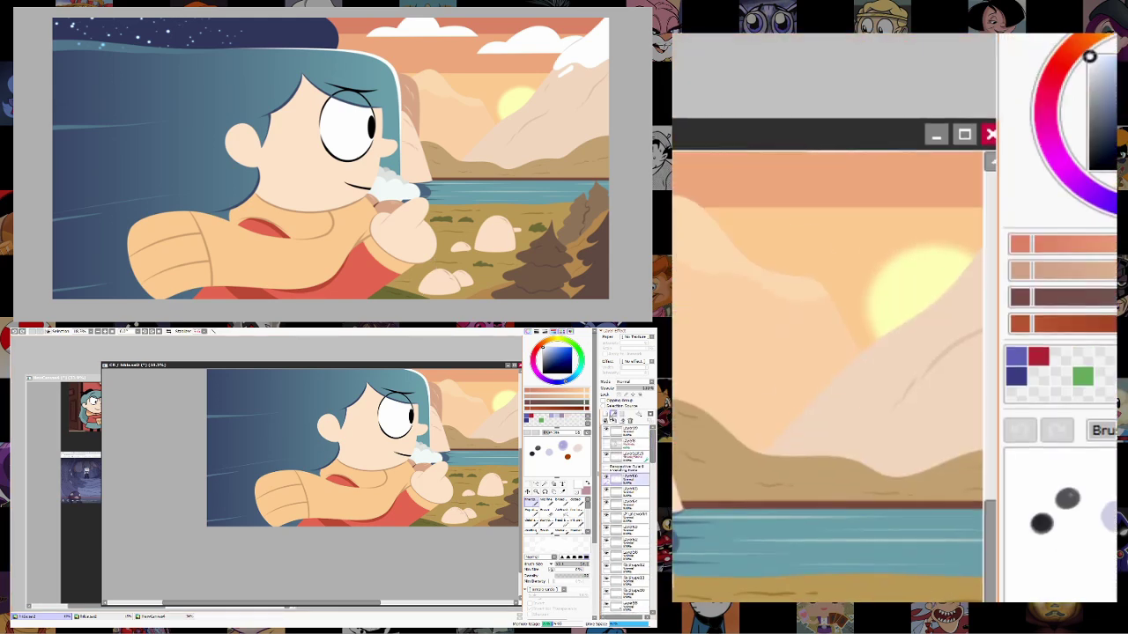
pyautogui.moveTo(440, 526); pyautogui.dragTo(450, 508)
pyautogui.hotkey('ctrl', 'z')
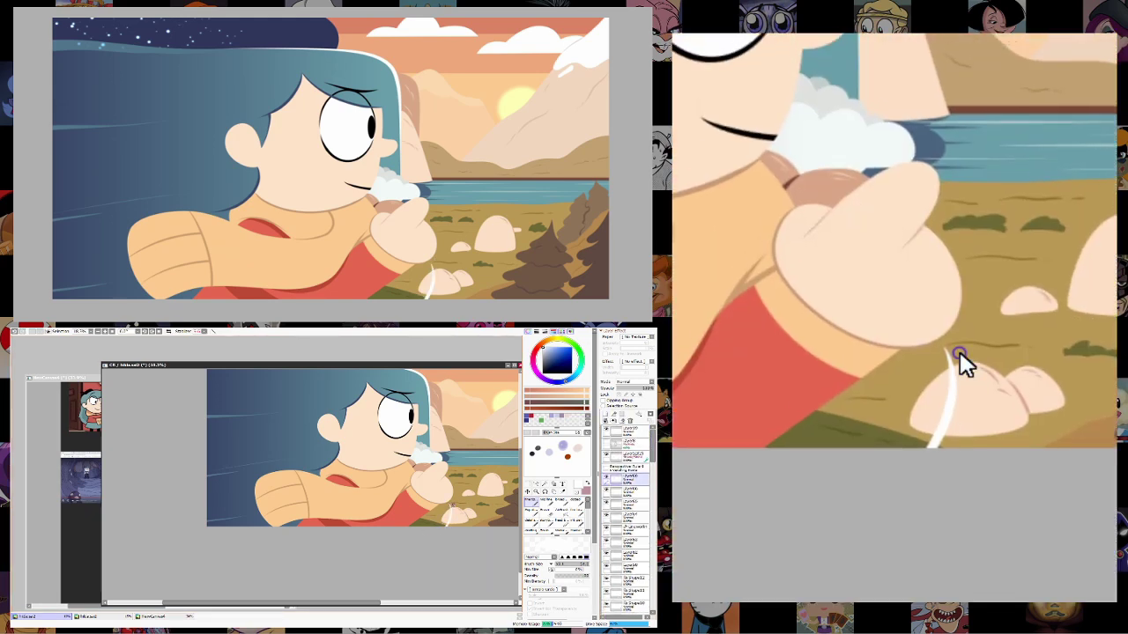
pyautogui.scroll(2, 483, 489)
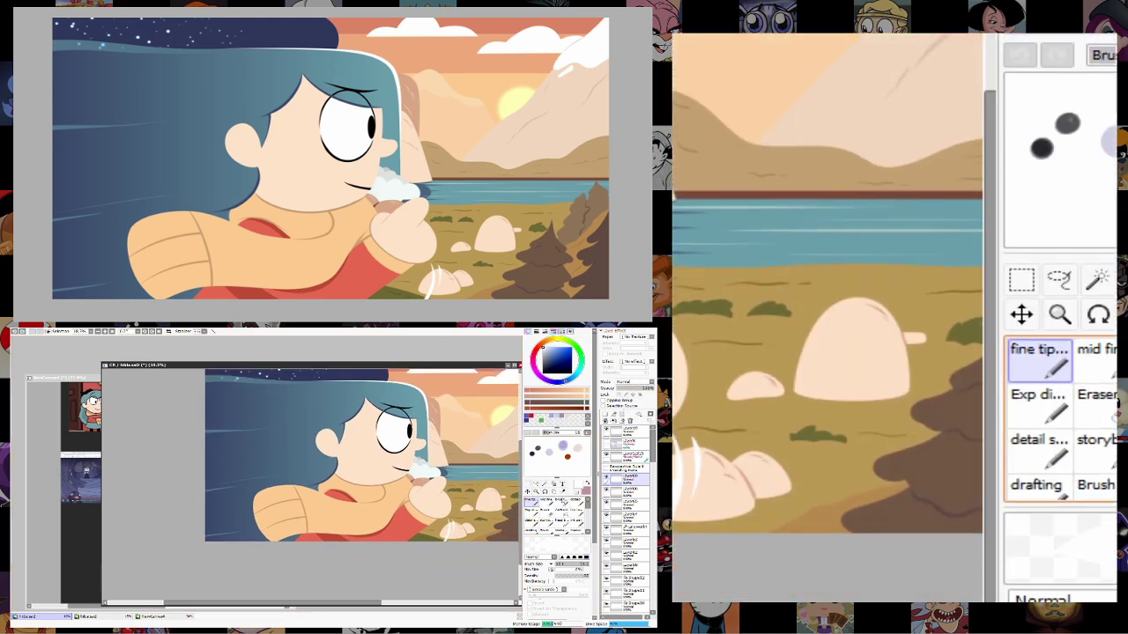
pyautogui.hotkey('ctrl', 'z')
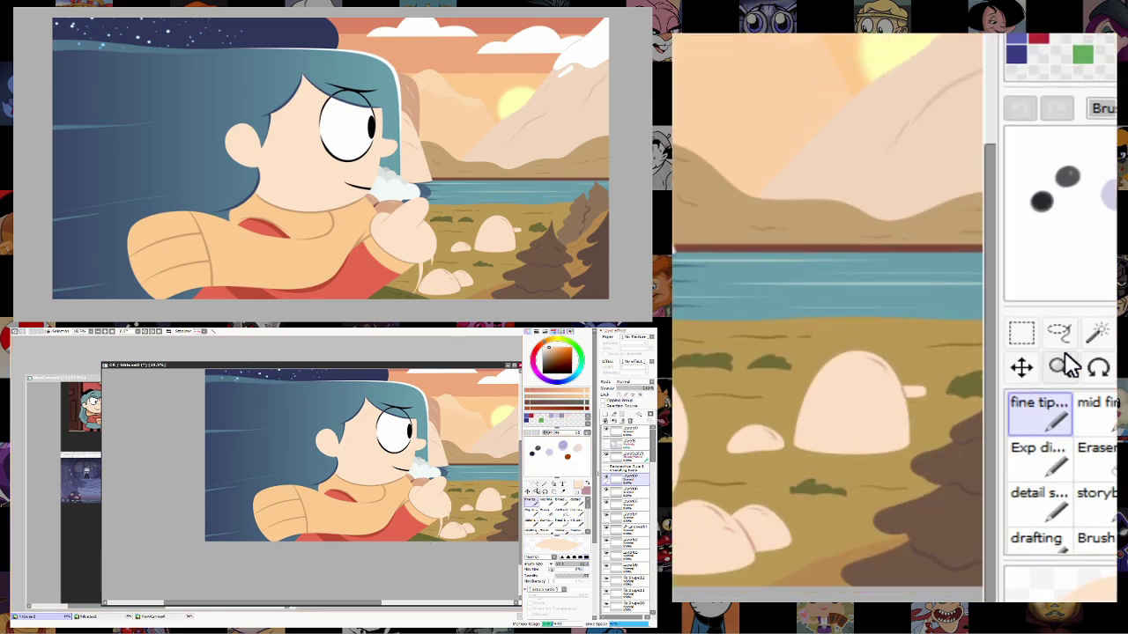
# Try thin hanging strands below the hand and sweater cuff, using sampled skin and scarf colors.
pyautogui.click(534, 491)
pyautogui.click(449, 520)
pyautogui.click(464, 525)
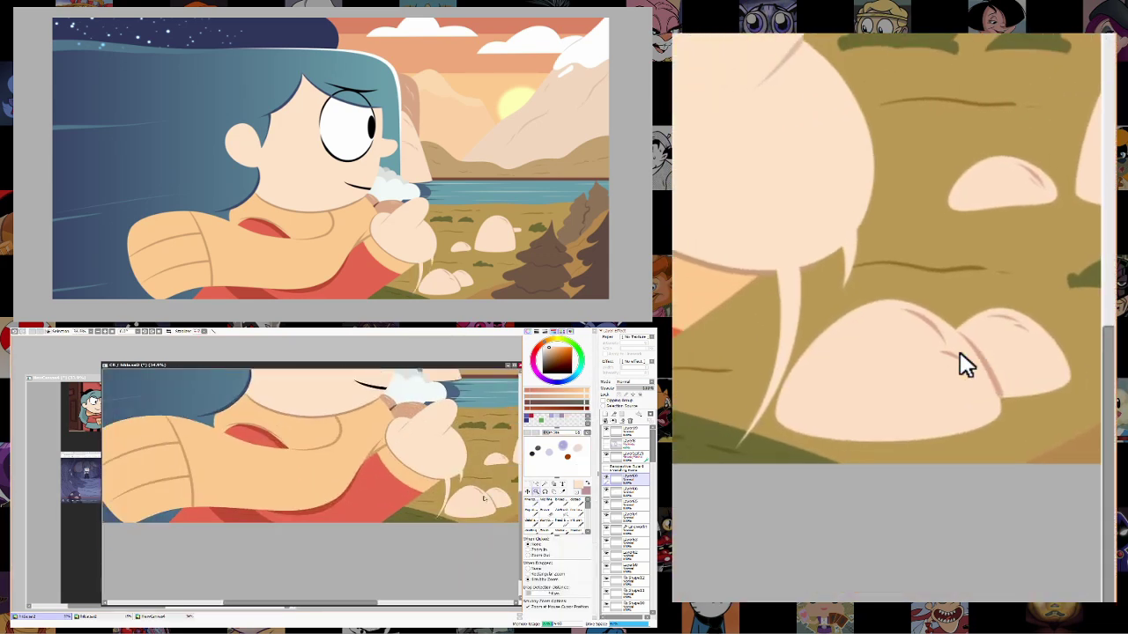
pyautogui.click(534, 499)
pyautogui.keyDown('alt'); pyautogui.click(397, 507); pyautogui.keyUp('alt')
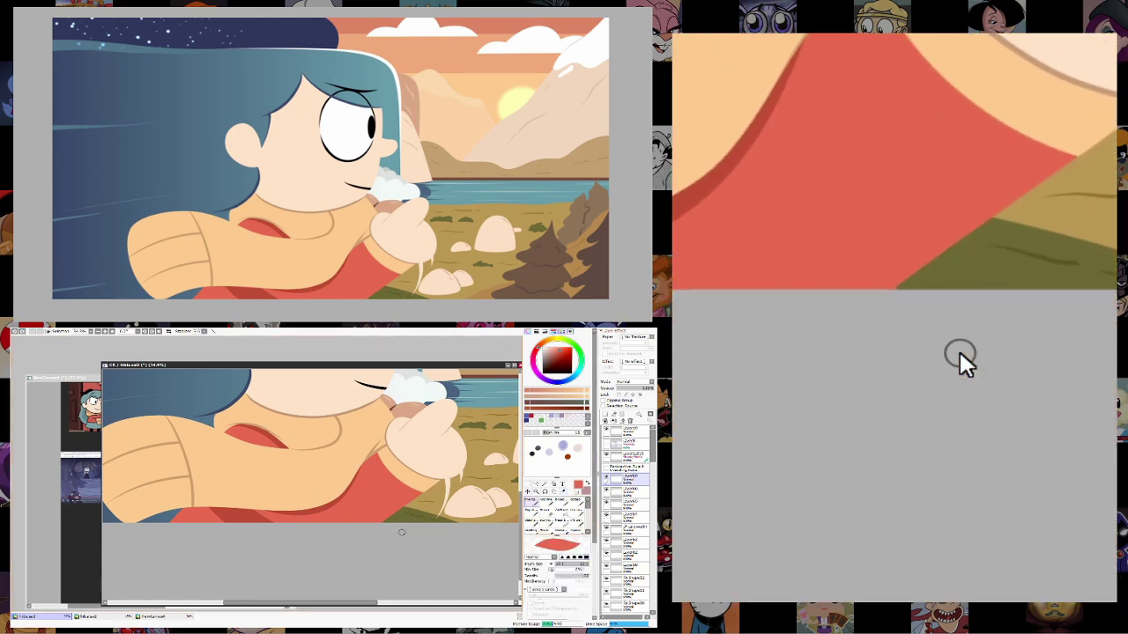
pyautogui.keyDown('alt'); pyautogui.click(428, 486); pyautogui.keyUp('alt')
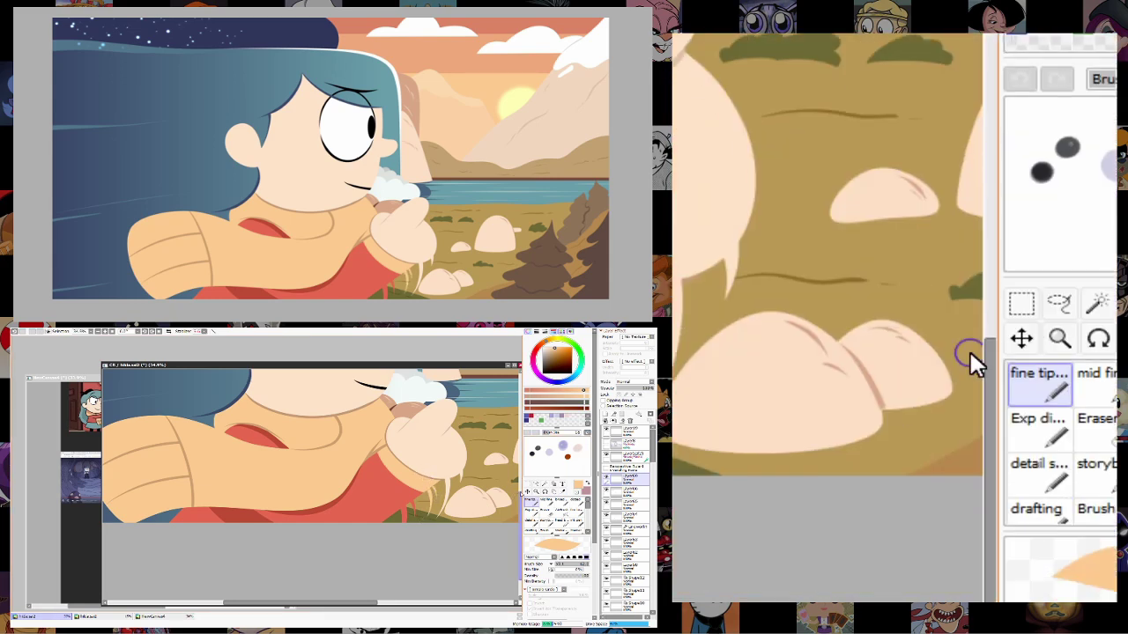
pyautogui.click(535, 491)
pyautogui.click(430, 528)
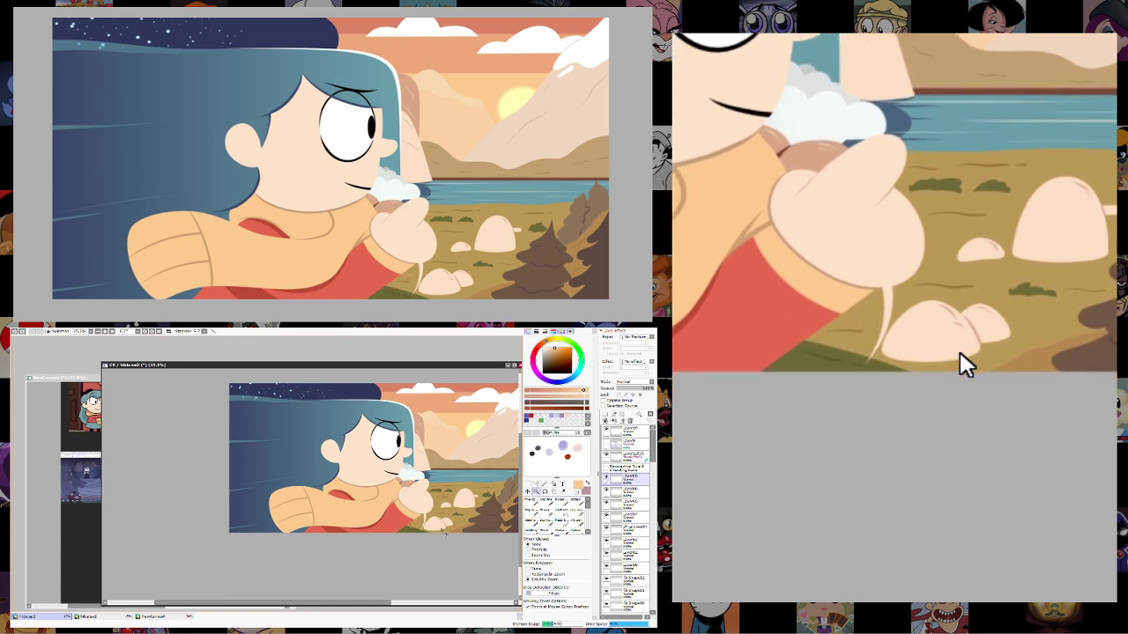
# Sample the sweater's red and extend the sweater slightly along its bottom edge beneath the scarf.
pyautogui.click(514, 405)
pyautogui.keyDown('alt'); pyautogui.click(281, 522); pyautogui.keyUp('alt')
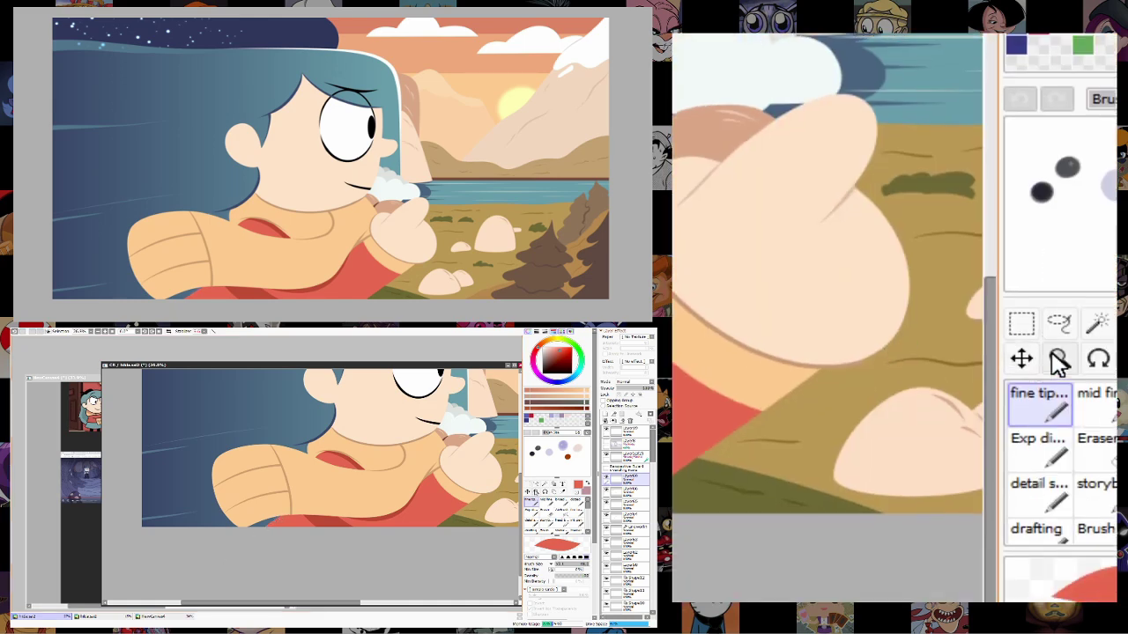
pyautogui.click(535, 491)
pyautogui.rightClick(430, 505)
pyautogui.click(430, 505)
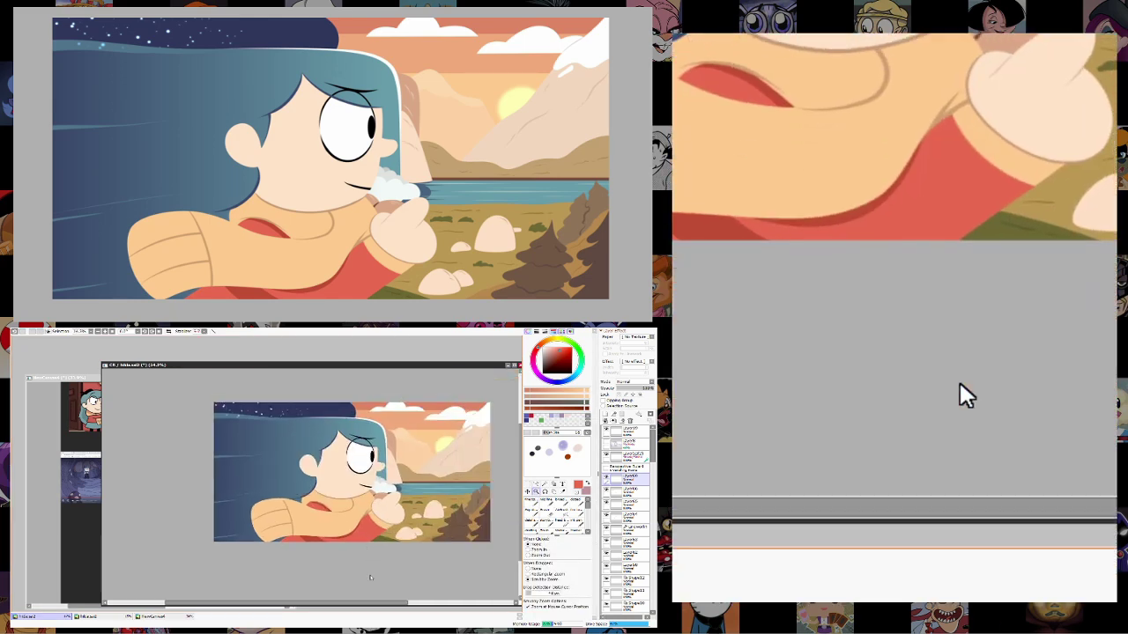
# Using a pale teal, paint thin tapered vertical streaks down the front of the hair beside the face and above the foam.
pyautogui.click(401, 546)
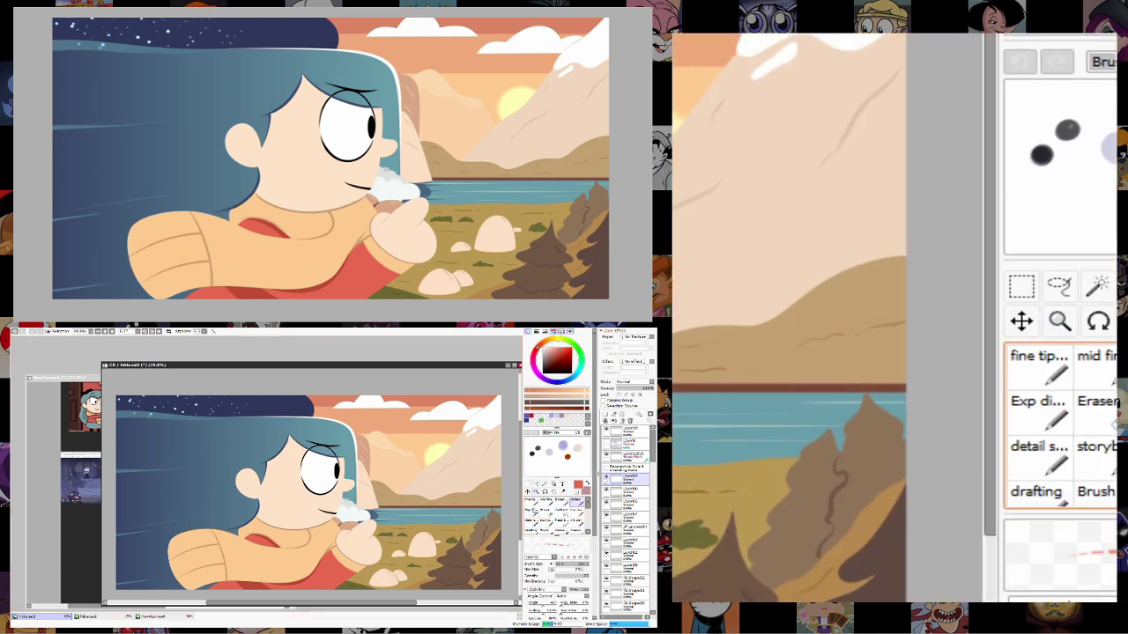
pyautogui.keyDown('alt'); pyautogui.click(443, 515); pyautogui.keyUp('alt')
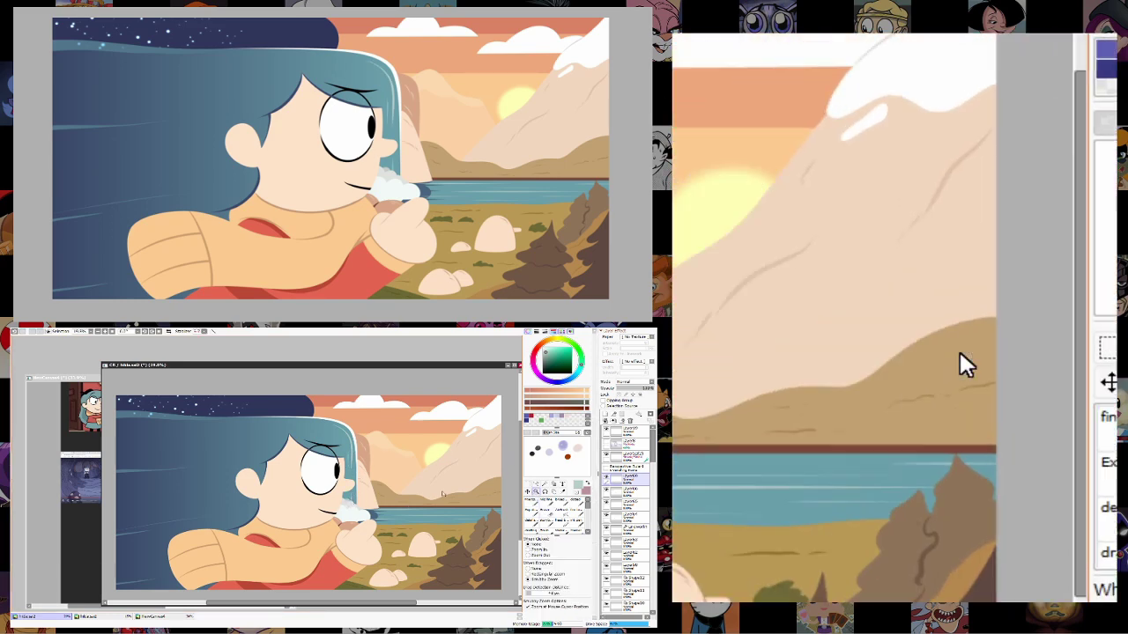
pyautogui.moveTo(500, 459); pyautogui.dragTo(515, 546)
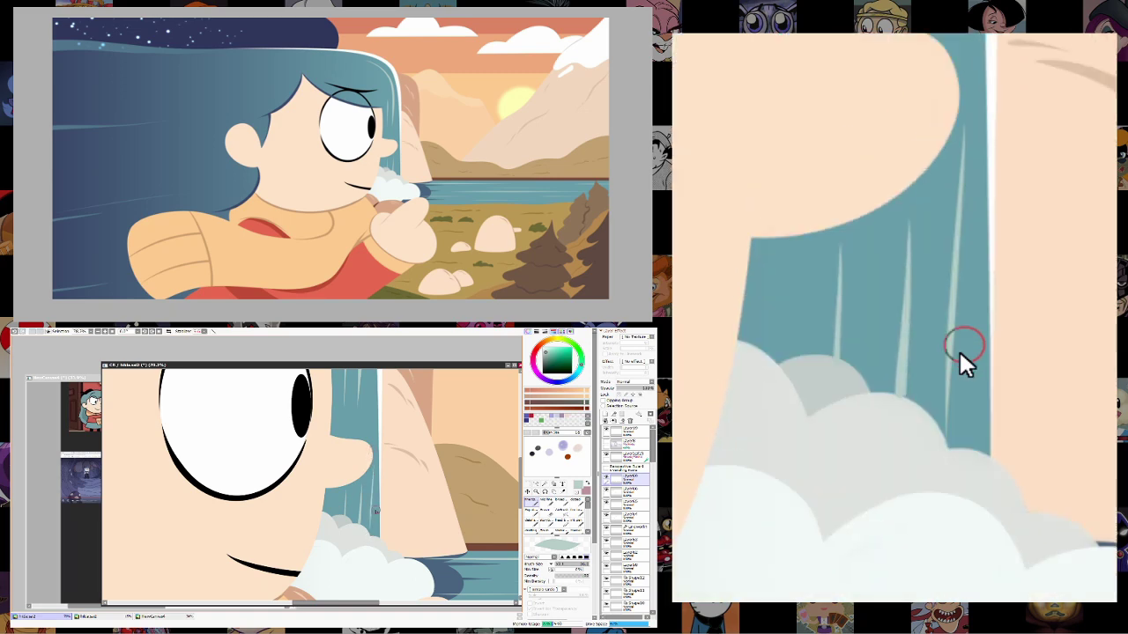
pyautogui.scroll(5, 370, 502)
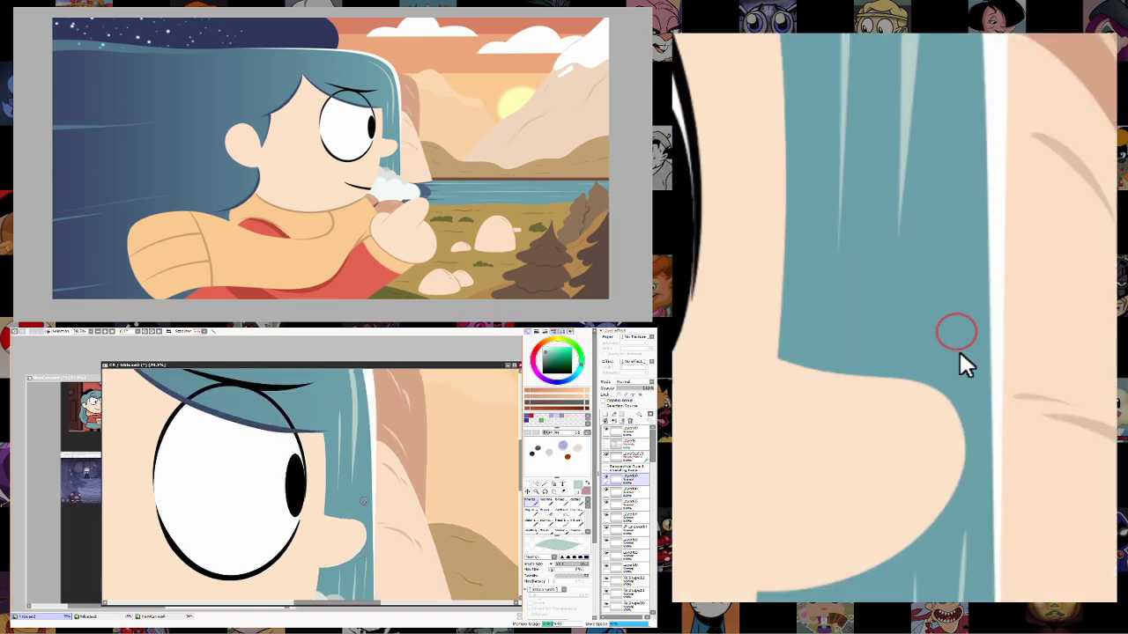
# Sample a tan tone and draw thin contour lines on the slope of the snow-capped mountain.
pyautogui.scroll(-5, 361, 480)
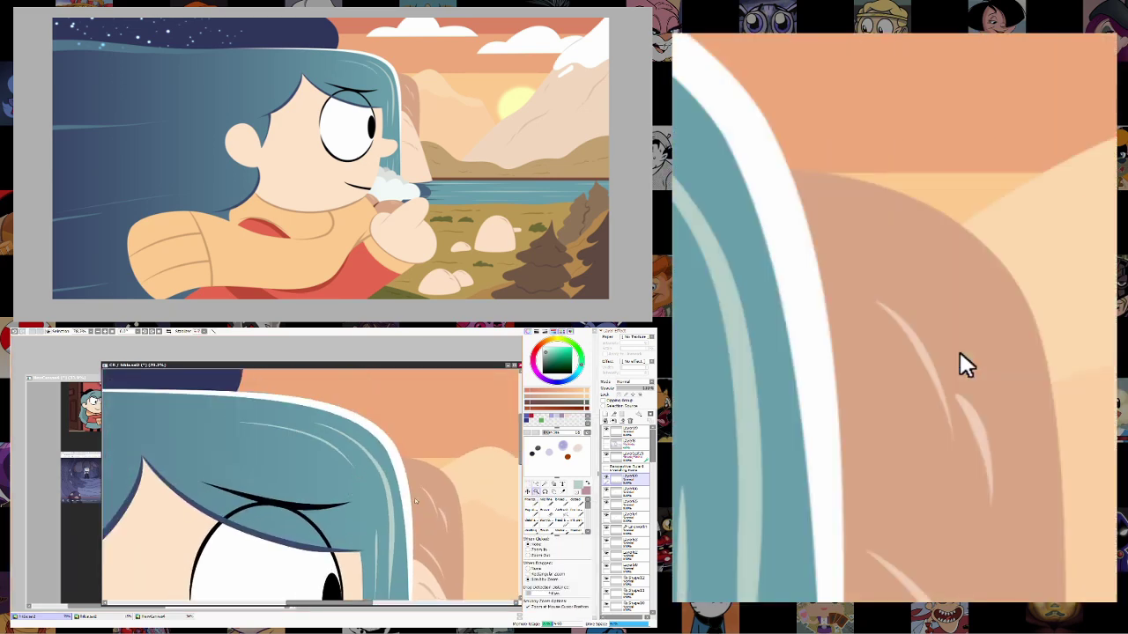
pyautogui.scroll(2, 379, 484)
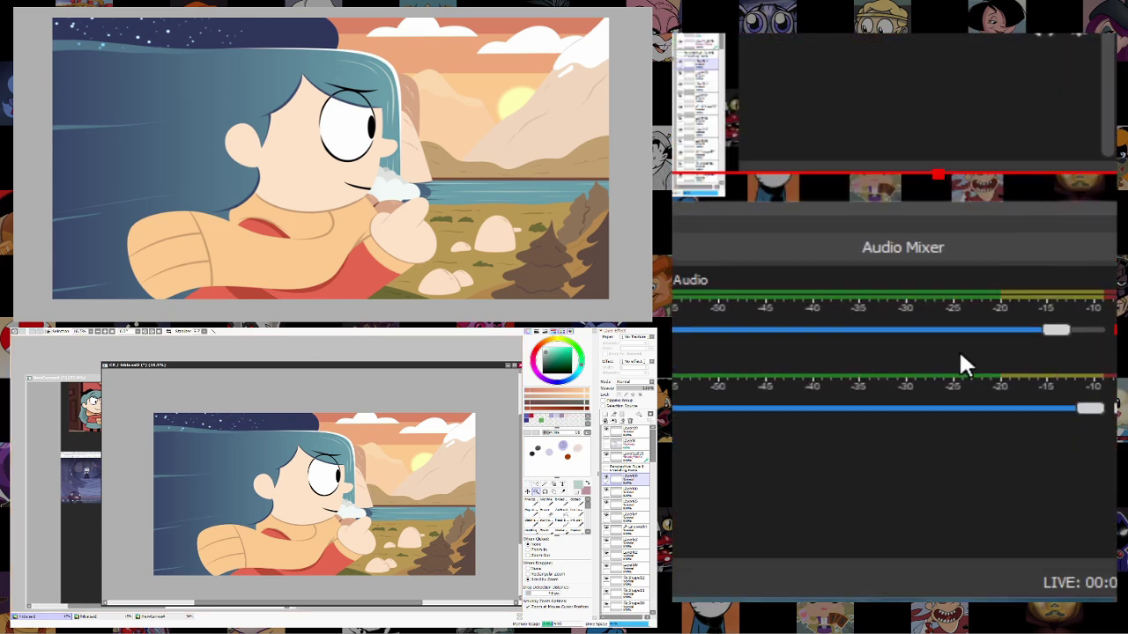
pyautogui.scroll(-1, 287, 497)
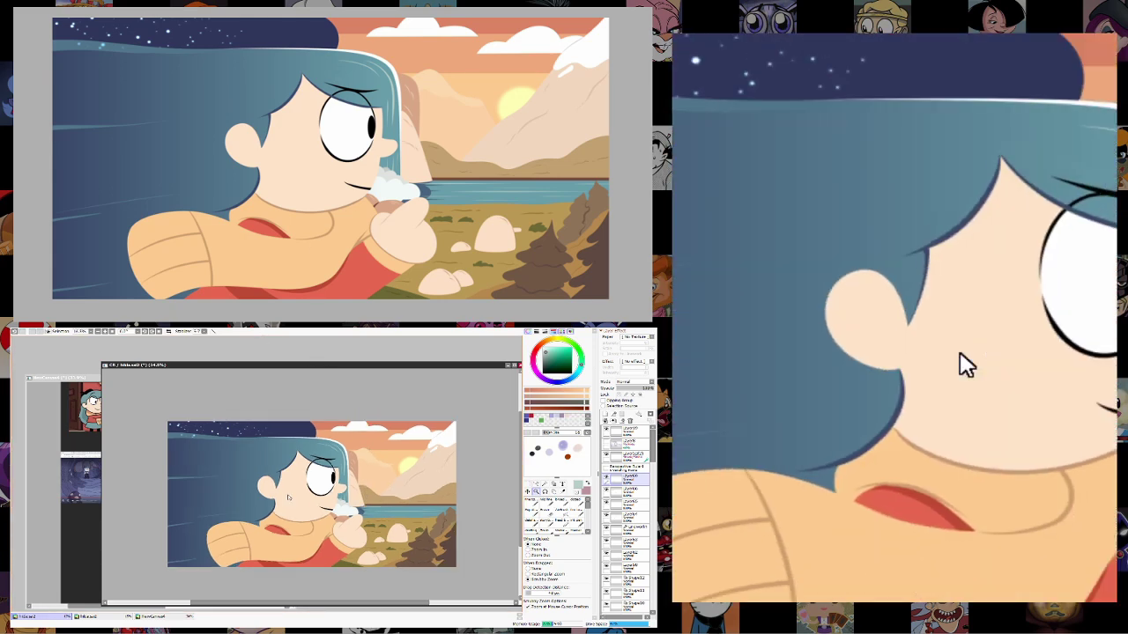
pyautogui.scroll(1, 287, 498)
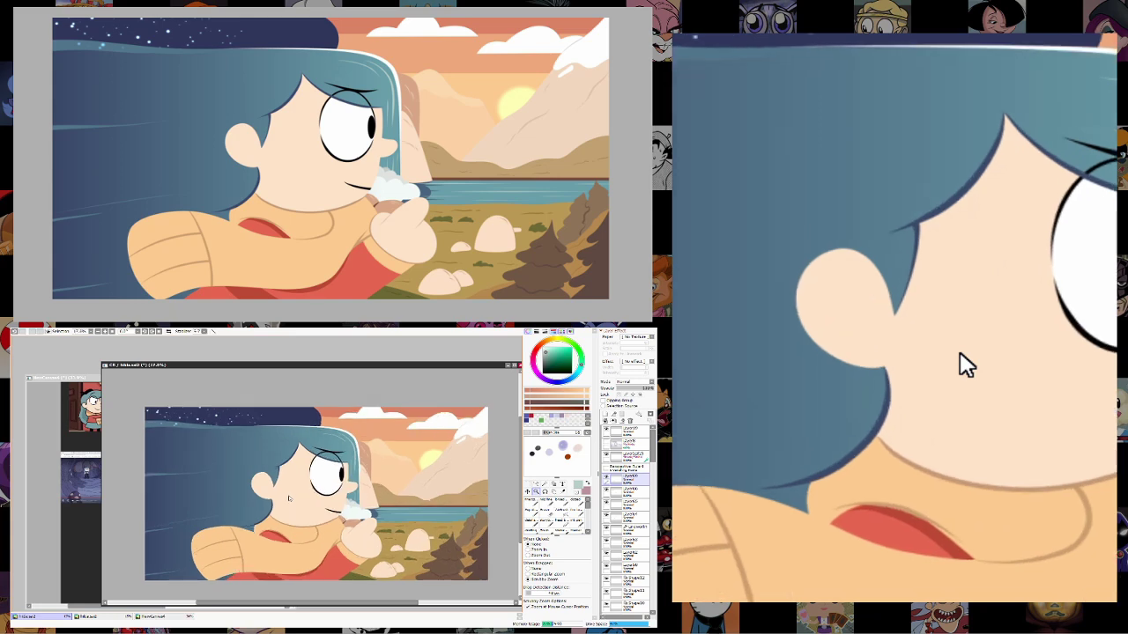
pyautogui.scroll(1, 287, 498)
pyautogui.click(534, 499)
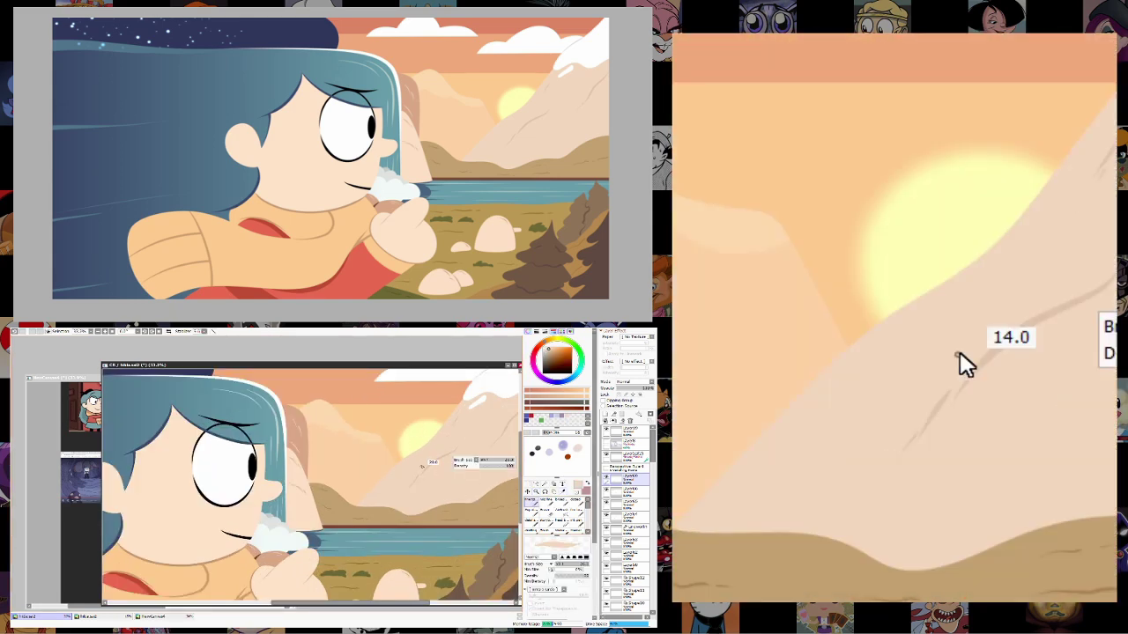
pyautogui.click(579, 485)
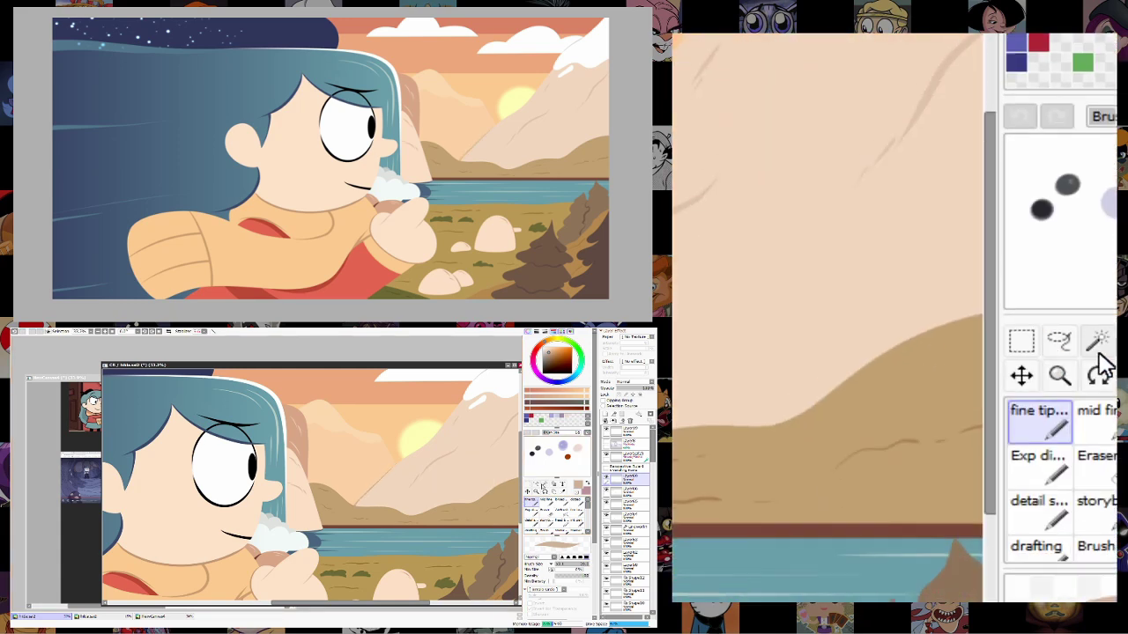
pyautogui.click(535, 490)
pyautogui.scroll(-5, 431, 499)
pyautogui.scroll(5, 432, 499)
# Trace the outer edge of the brown cliff behind the hair with a thin darker brown line.
pyautogui.click(542, 502)
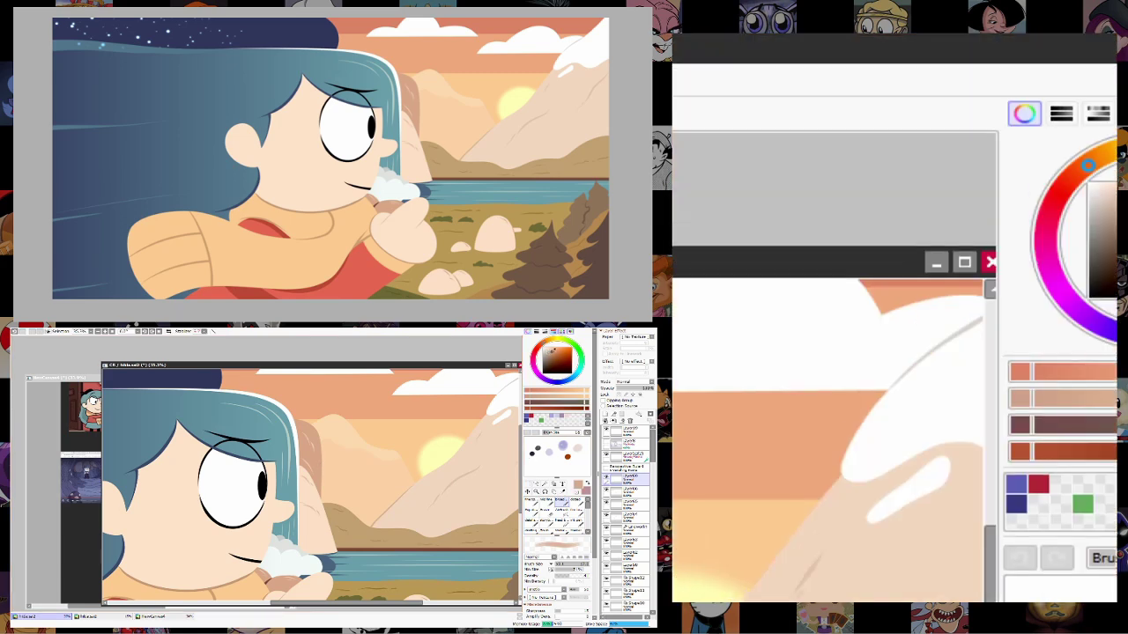
pyautogui.click(579, 486)
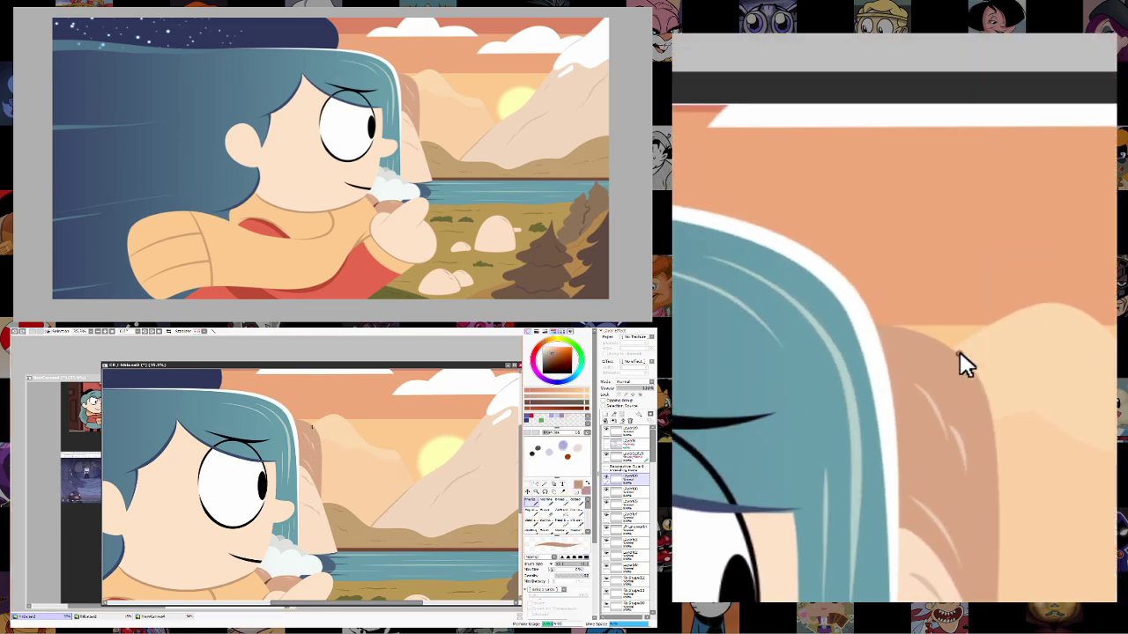
pyautogui.click(534, 490)
pyautogui.scroll(-5, 509, 496)
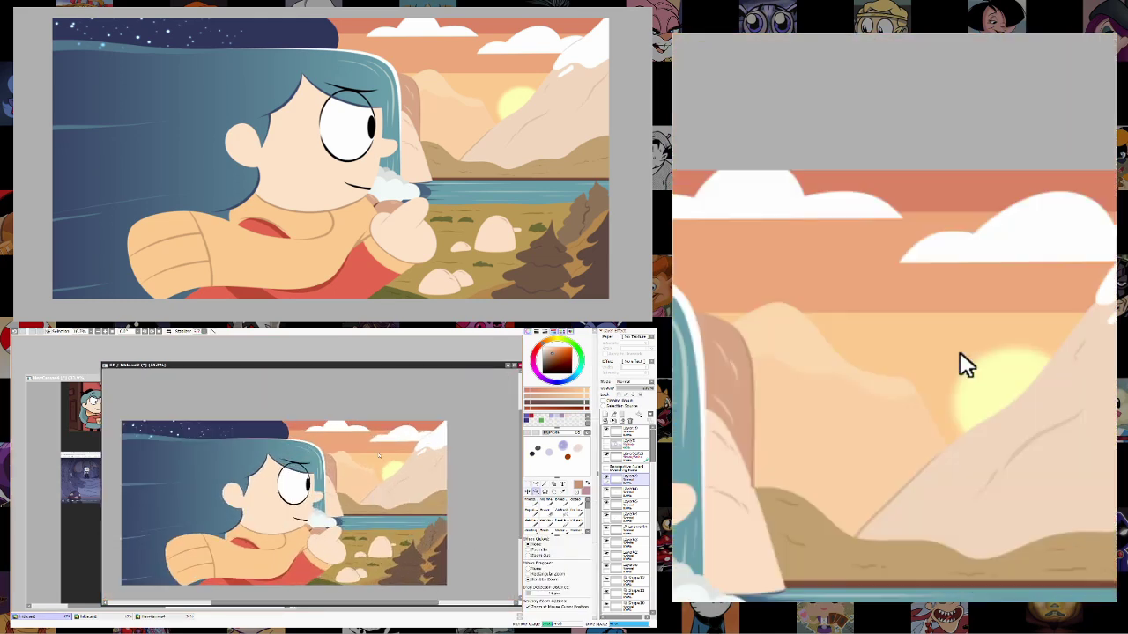
pyautogui.scroll(2, 424, 520)
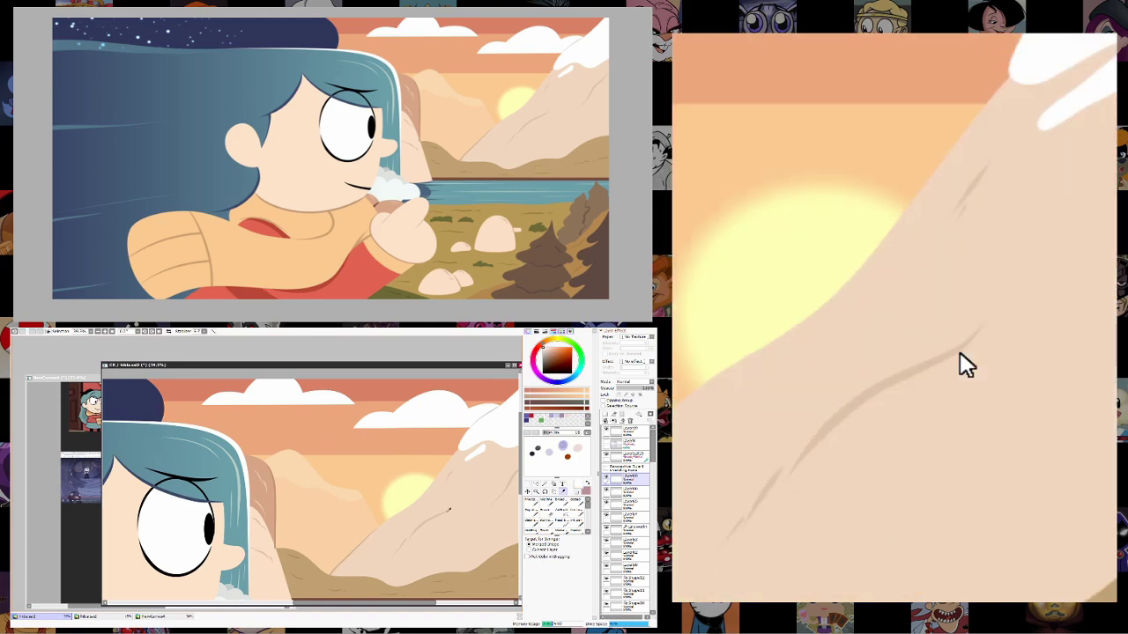
# Browse the reference board, examining the sunset lake scene and the group running through the field.
pyautogui.click(92, 380)
pyautogui.scroll(-3, 215, 499)
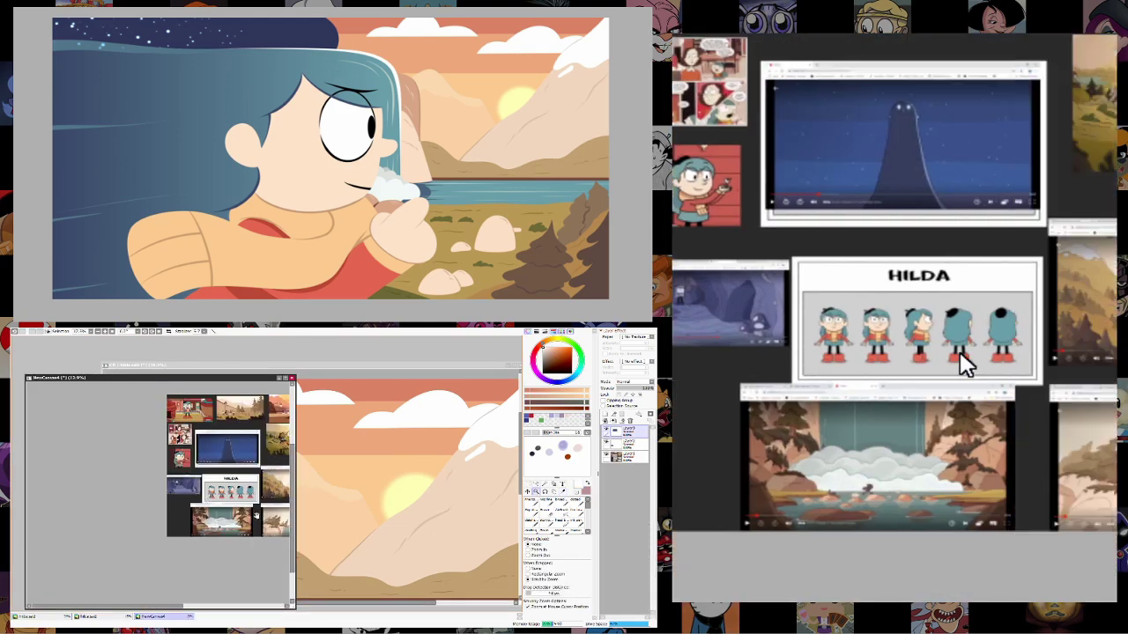
pyautogui.scroll(2, 215, 499)
pyautogui.scroll(1, 223, 469)
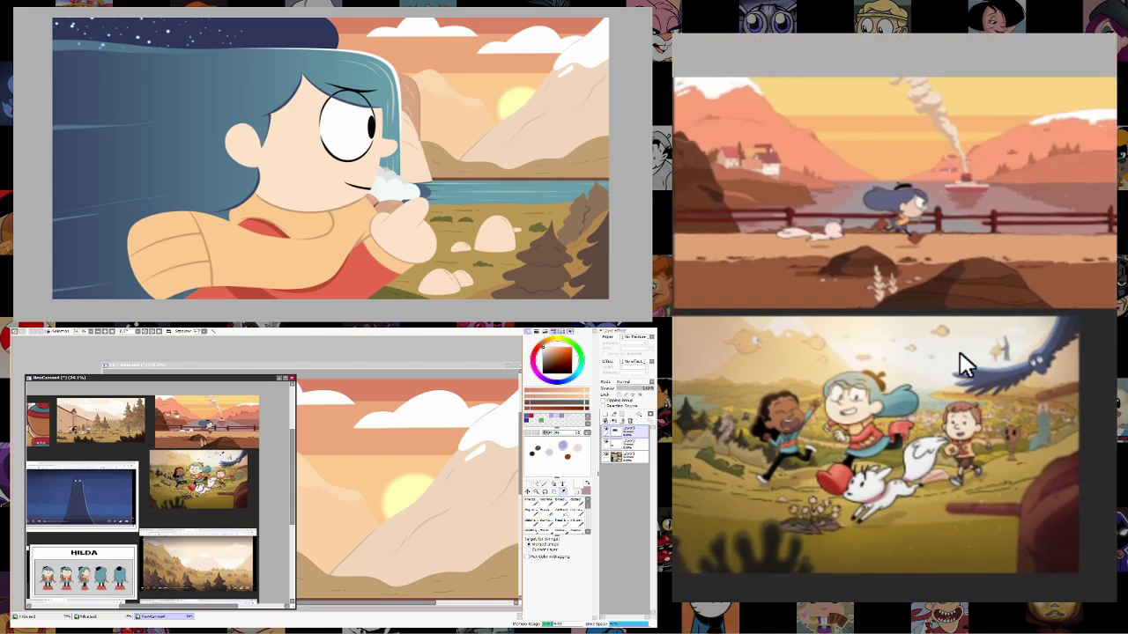
# Paint a small round cream body in the orange sky beside the sun and smooth its outline.
pyautogui.click(407, 365)
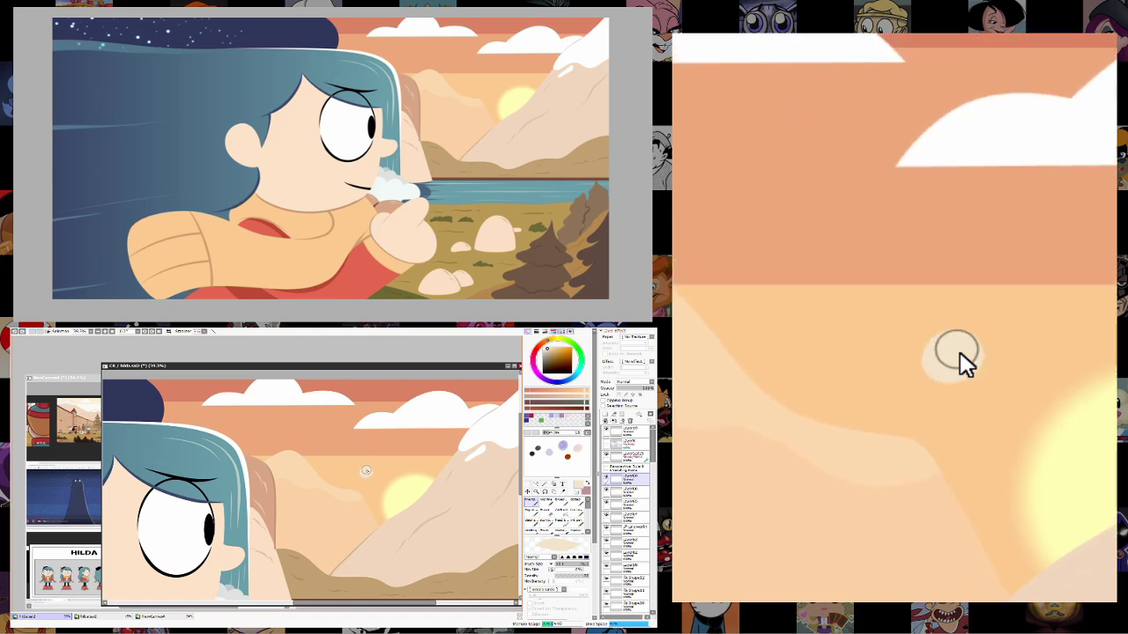
pyautogui.scroll(-3, 388, 462)
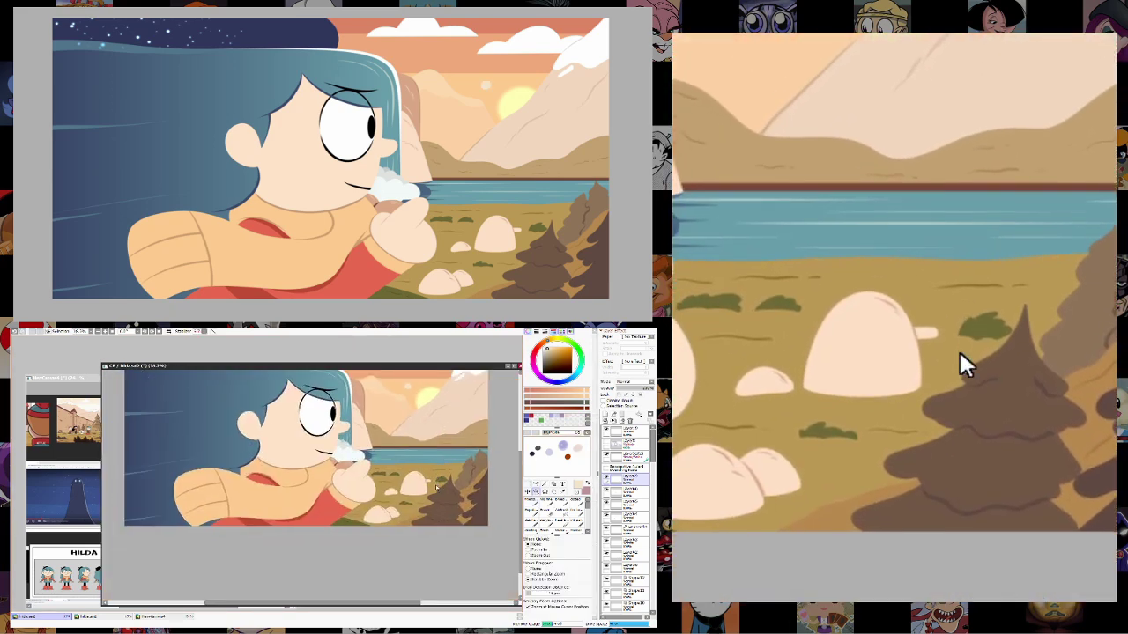
pyautogui.scroll(5, 423, 405)
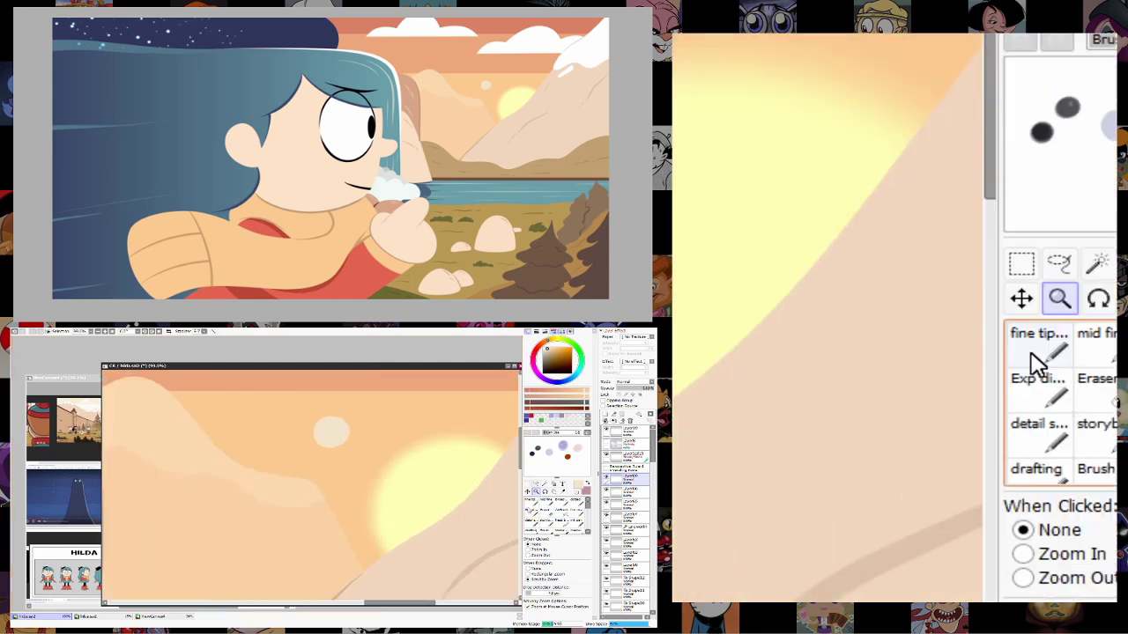
pyautogui.click(530, 500)
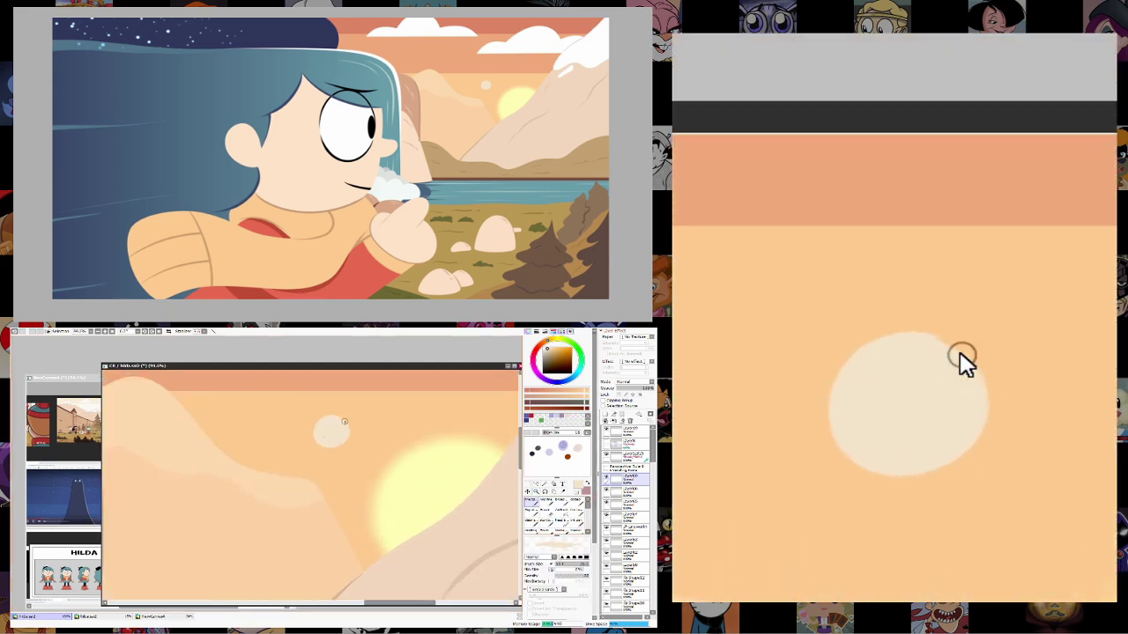
# Give the round body a tapered tail and two ears, and add a smaller matching creature closer to the sun.
pyautogui.moveTo(302, 366)
pyautogui.mouseDown()
pyautogui.moveTo(466, 390)
pyautogui.moveTo(395, 376)
pyautogui.mouseUp()
pyautogui.moveTo(408, 449)
pyautogui.mouseDown()
pyautogui.moveTo(389, 454)
pyautogui.moveTo(433, 471)
pyautogui.mouseUp()
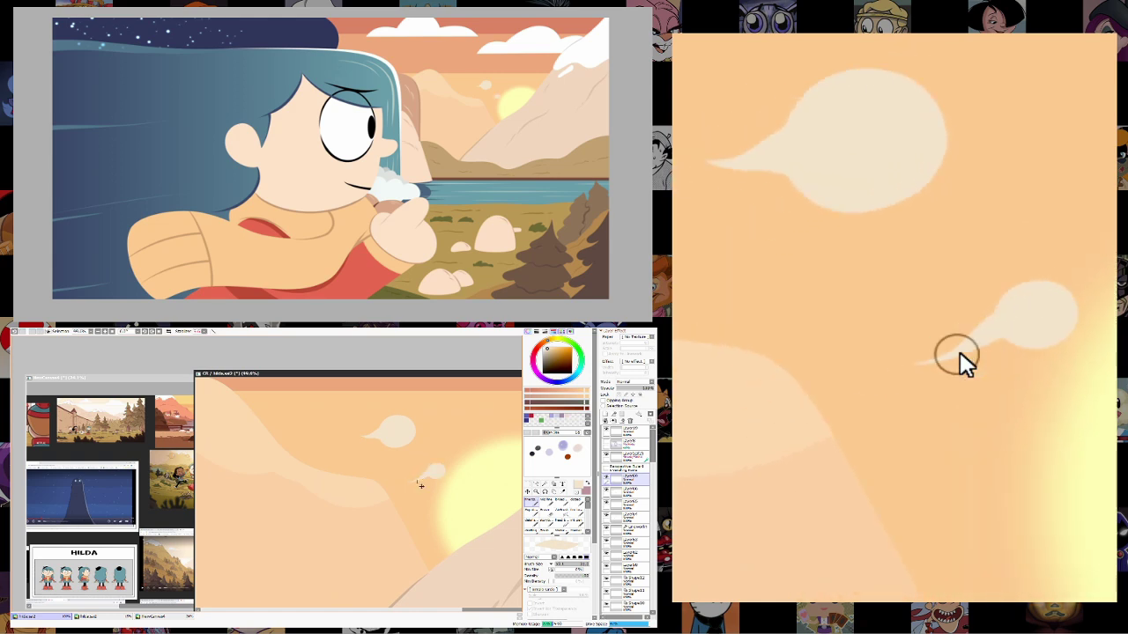
pyautogui.moveTo(392, 377)
pyautogui.mouseDown()
pyautogui.moveTo(417, 400)
pyautogui.moveTo(394, 385)
pyautogui.mouseUp()
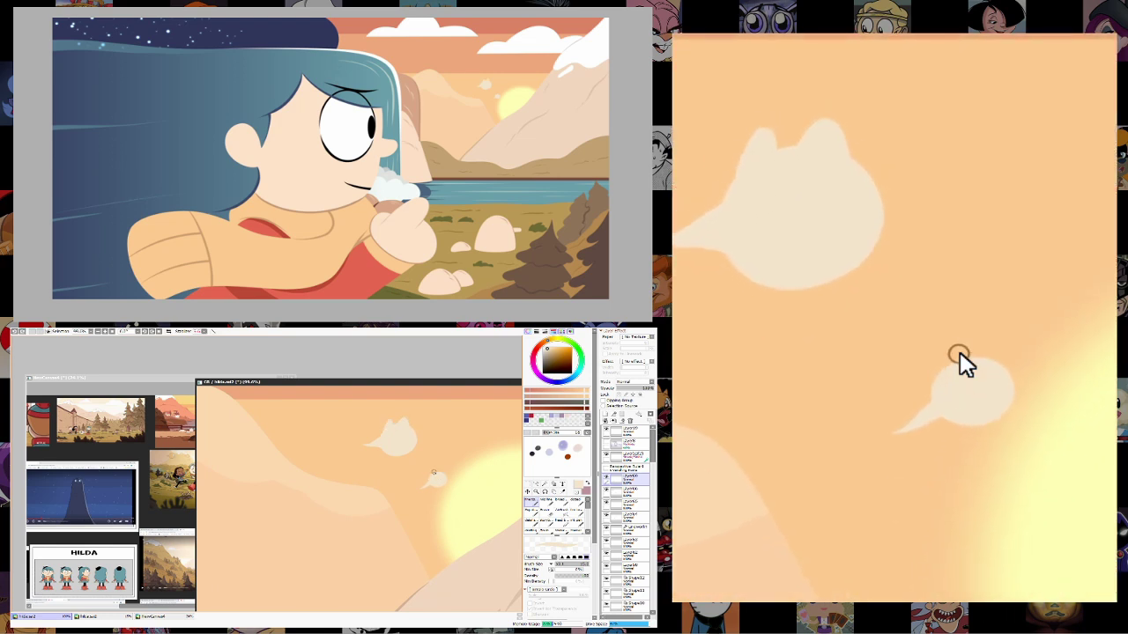
pyautogui.scroll(-5, 443, 469)
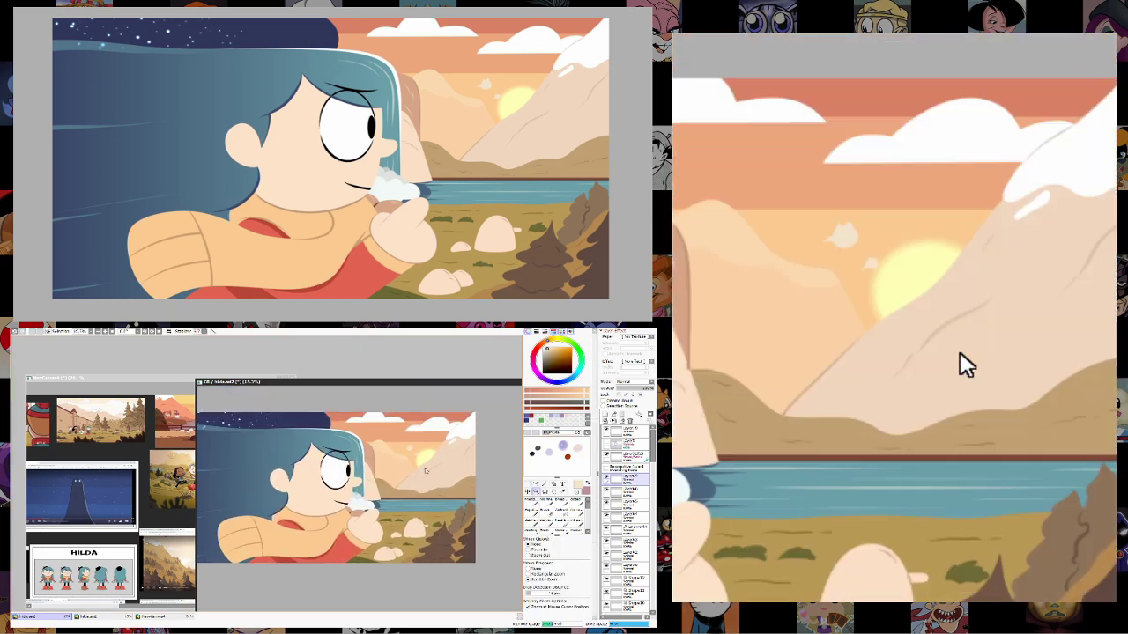
# Paint a third cream flying creature with a curved tail and two ears in front of the distant peach mountain.
pyautogui.click(536, 491)
pyautogui.click(537, 515)
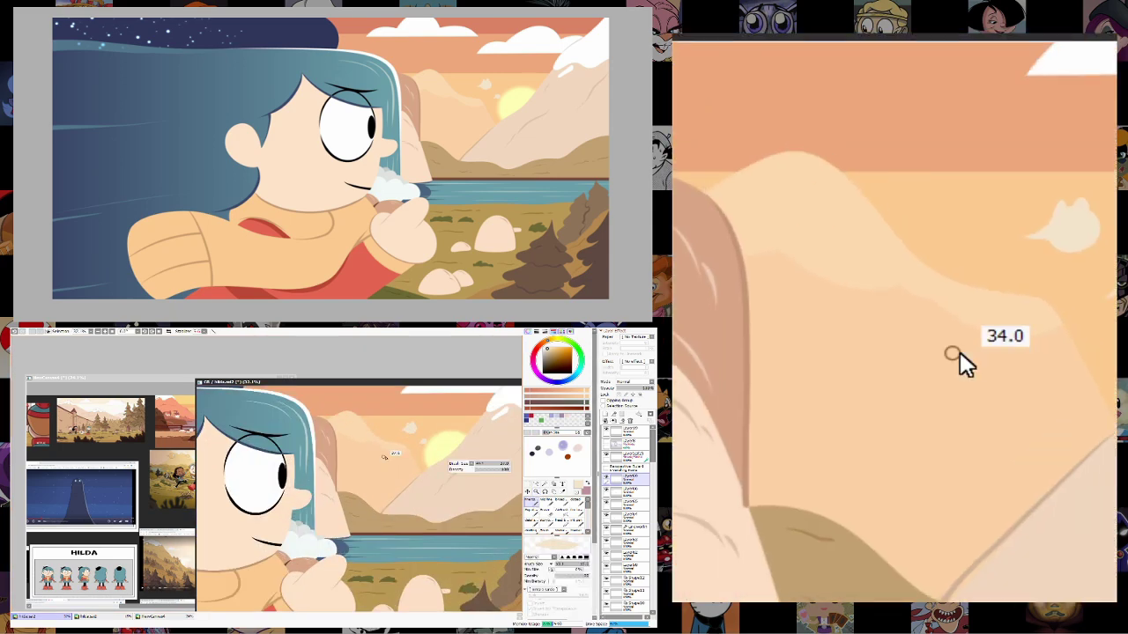
pyautogui.moveTo(391, 461); pyautogui.dragTo(388, 468)
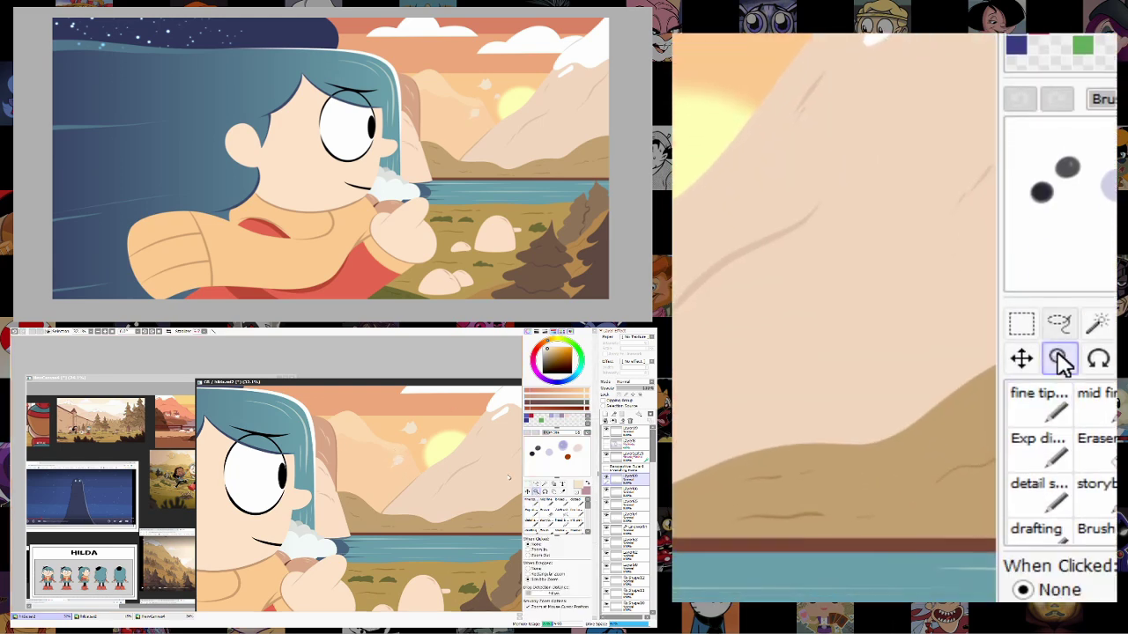
pyautogui.click(535, 491)
pyautogui.click(349, 470)
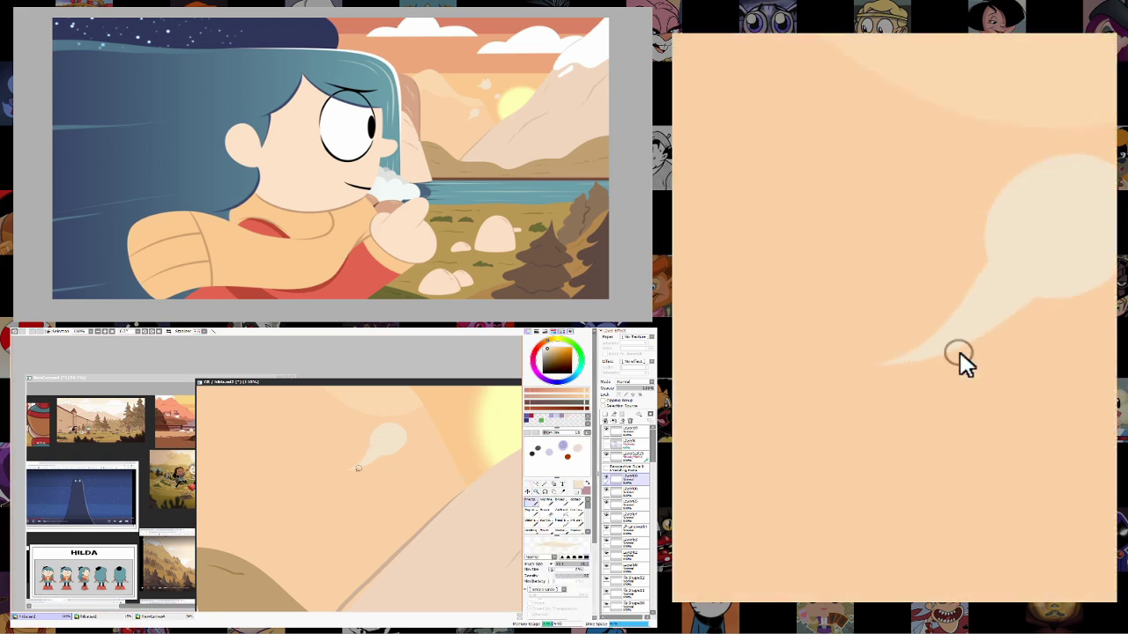
pyautogui.moveTo(397, 438); pyautogui.dragTo(348, 489)
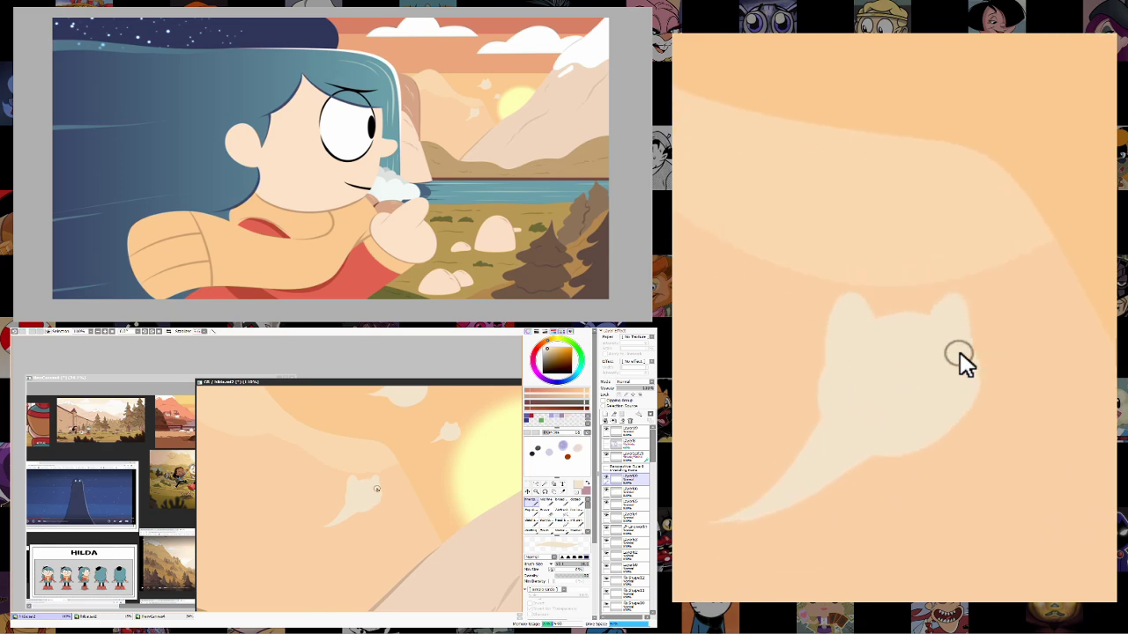
pyautogui.click(534, 491)
pyautogui.scroll(-5, 420, 472)
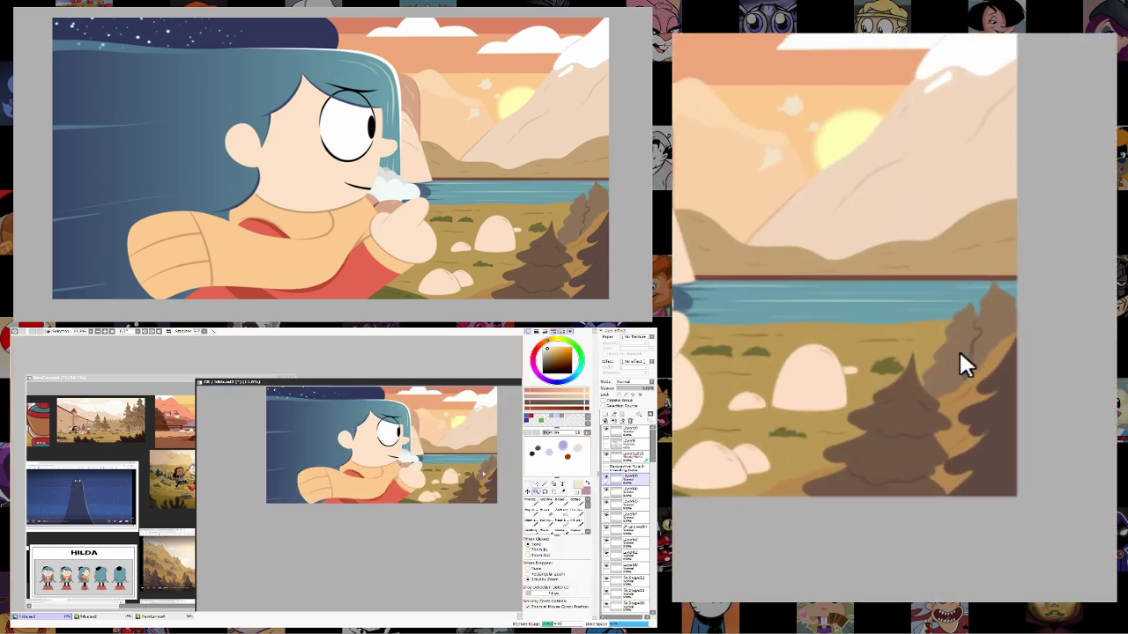
pyautogui.scroll(2, 420, 472)
pyautogui.scroll(-3, 389, 546)
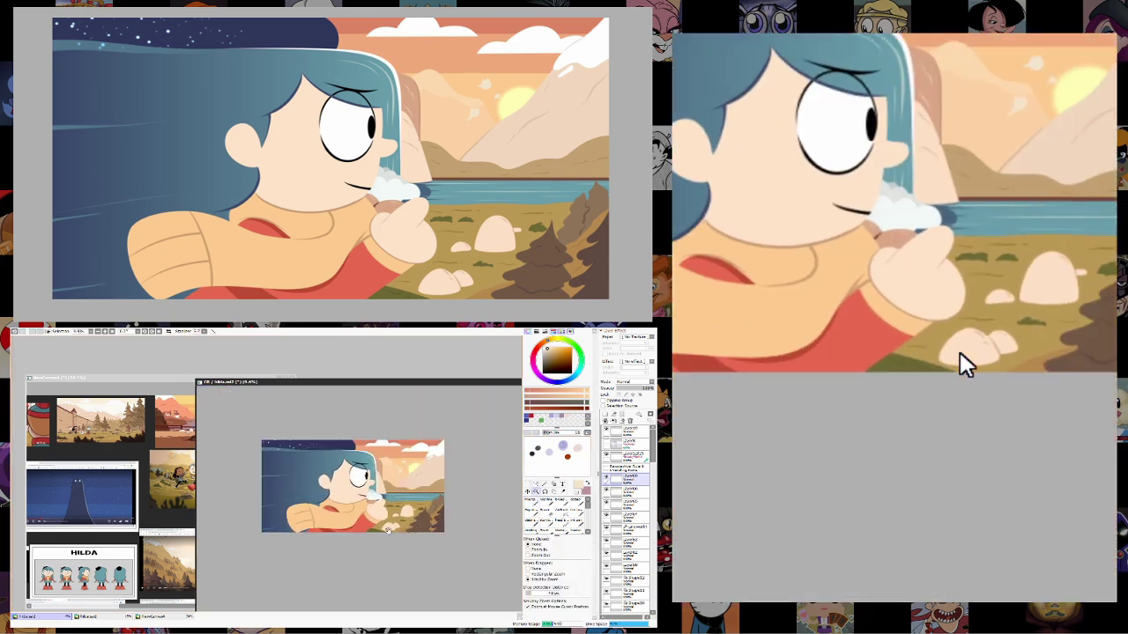
# Rotate the white animal's pointed ear so it extends backward from the head over the scarf.
pyautogui.click(189, 378)
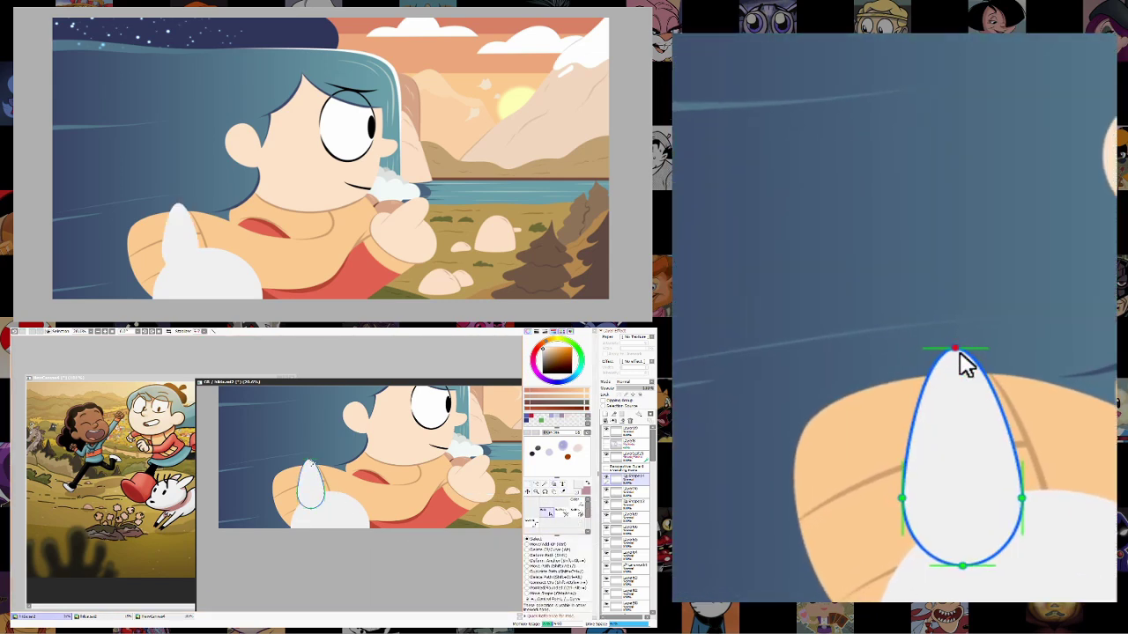
pyautogui.hotkey('ctrl', 't')
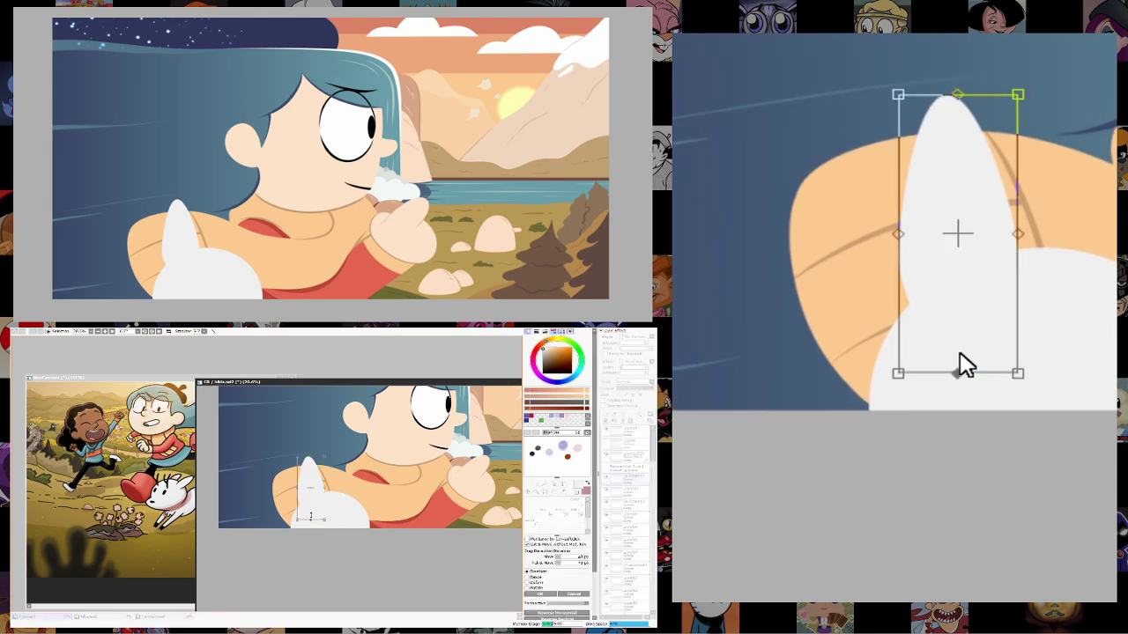
pyautogui.moveTo(346, 482); pyautogui.dragTo(302, 507)
pyautogui.press('Return')
pyautogui.click(553, 511)
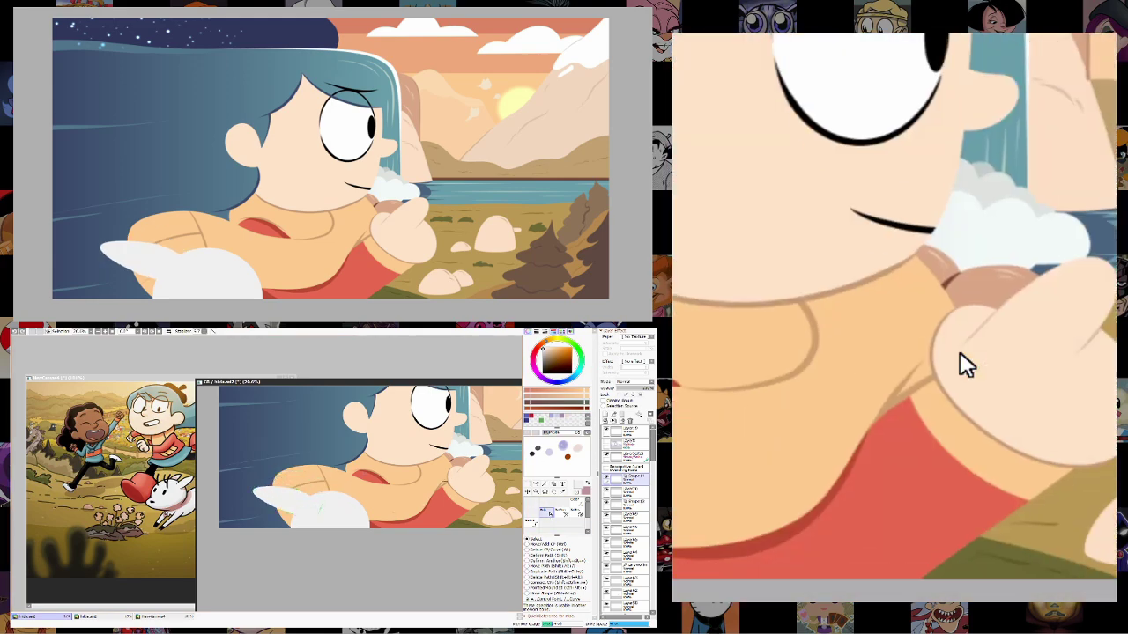
# Pick a dusty pink as the current color and duplicate the white ear's shape layer.
pyautogui.click(67, 331)
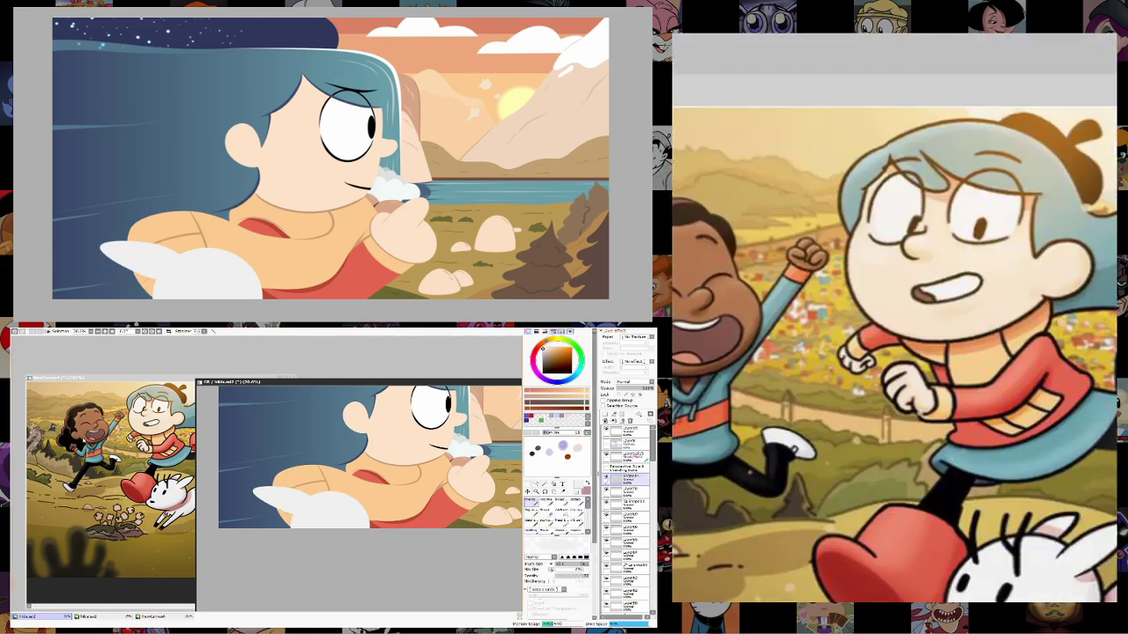
pyautogui.click(531, 501)
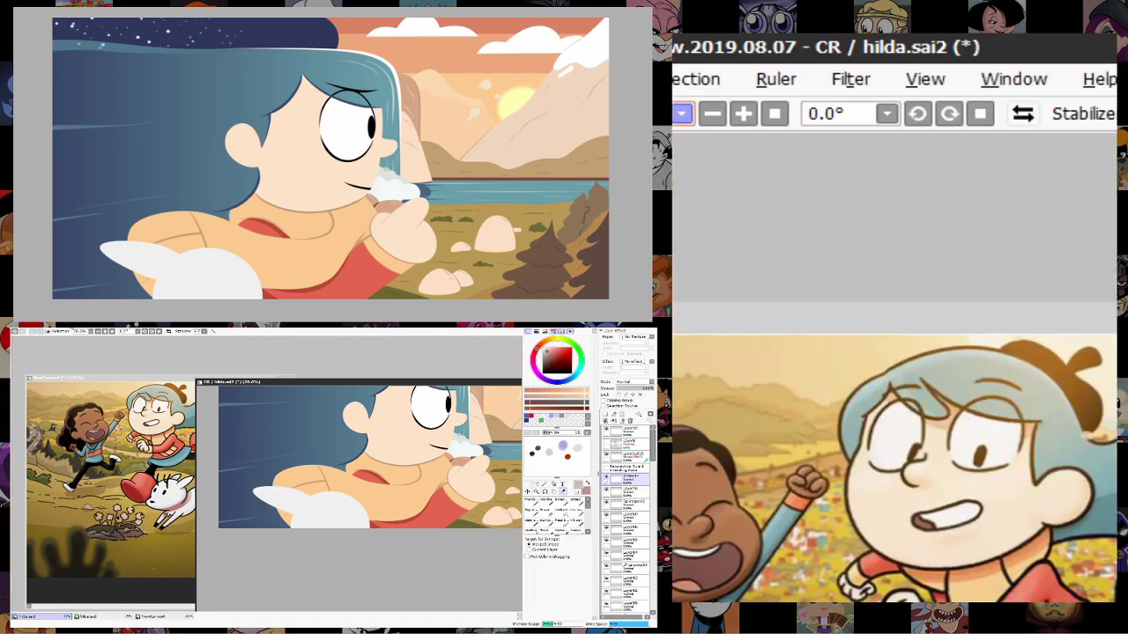
pyautogui.click(66, 331)
pyautogui.click(67, 331)
pyautogui.click(49, 331)
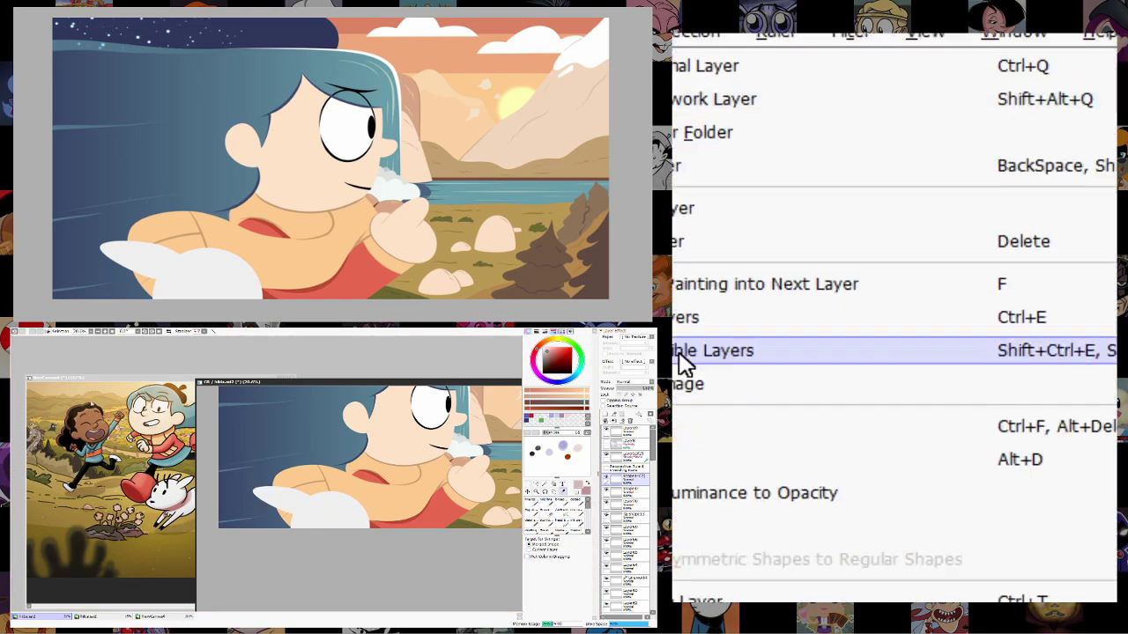
pyautogui.click(79, 375)
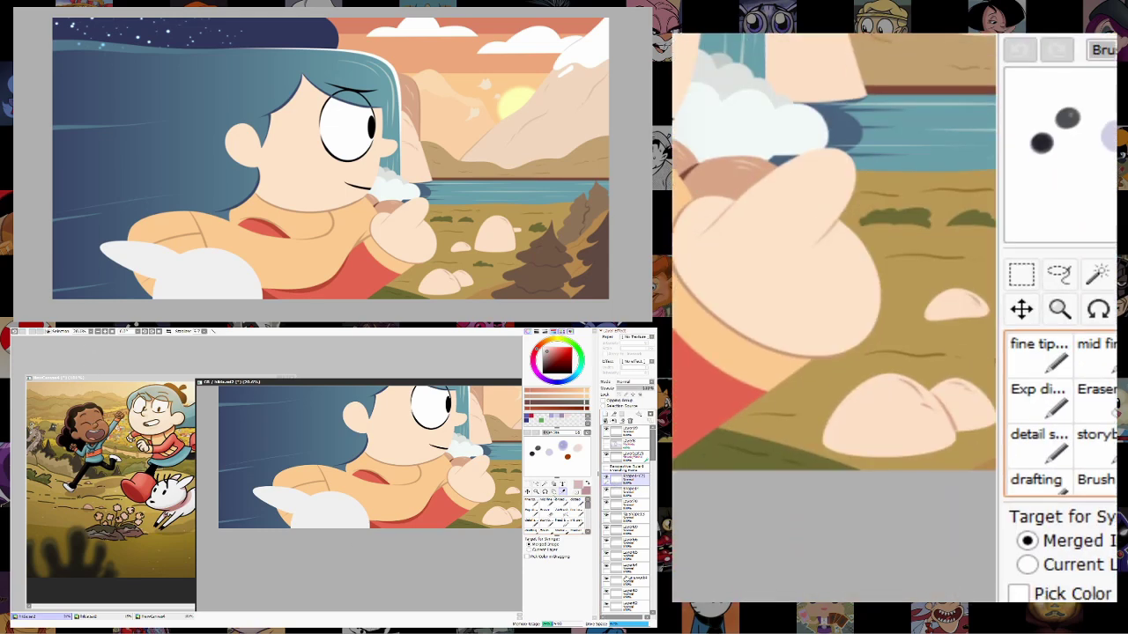
# Move the ear copy above the original, recolor it pink behind the white shapes, and shrink it to a narrow inner ear.
pyautogui.click(527, 491)
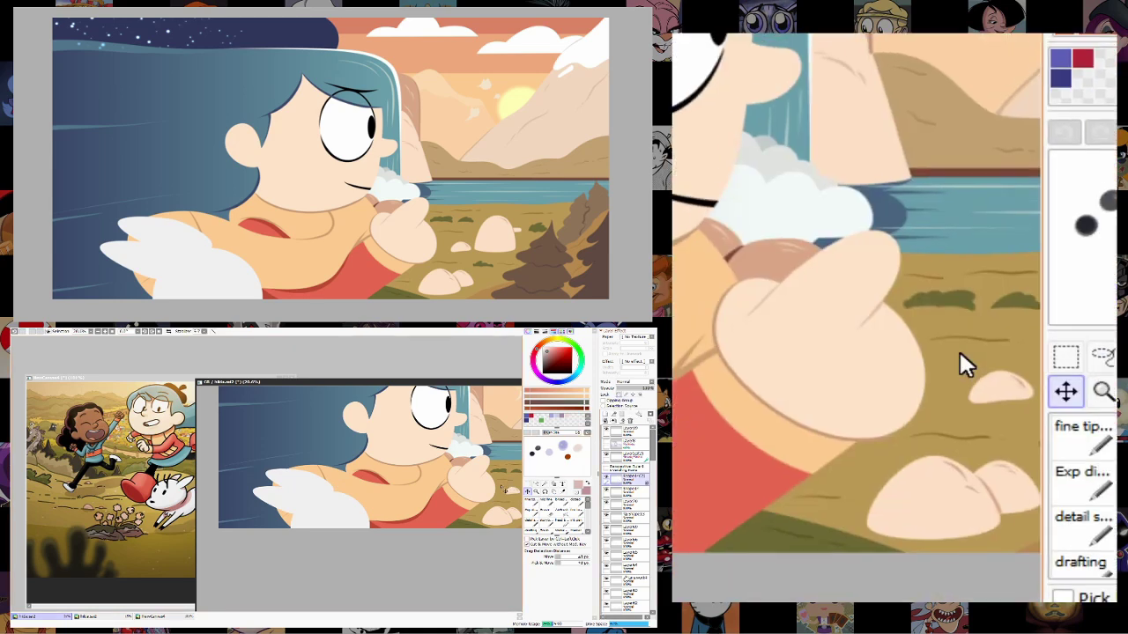
pyautogui.moveTo(493, 486); pyautogui.dragTo(485, 479)
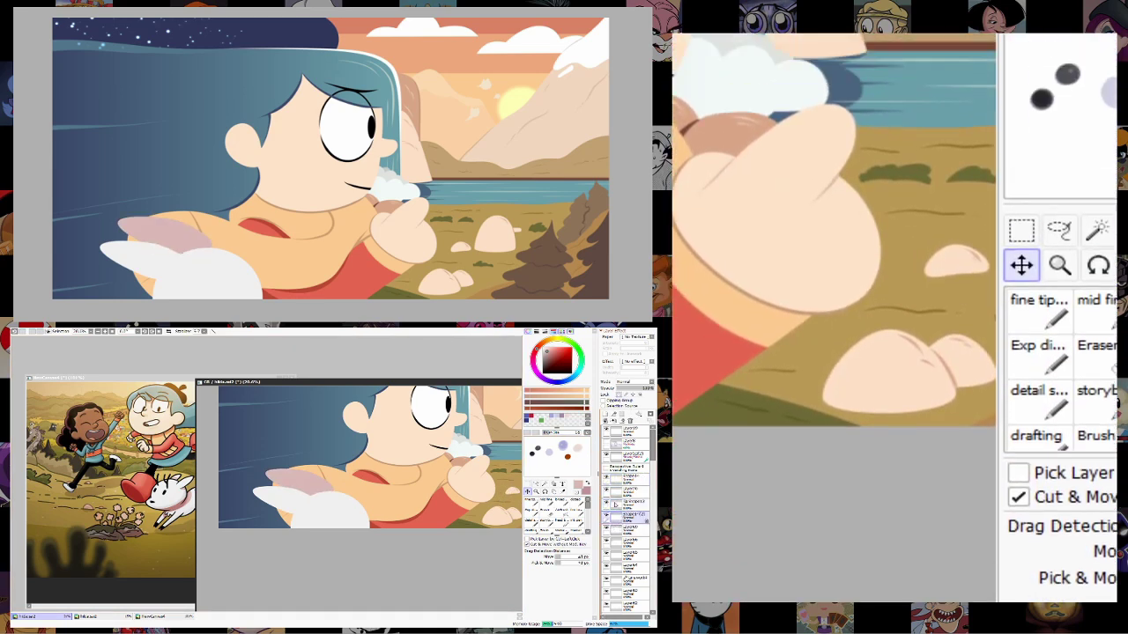
pyautogui.hotkey('ctrl', 't')
pyautogui.moveTo(338, 472); pyautogui.dragTo(330, 468)
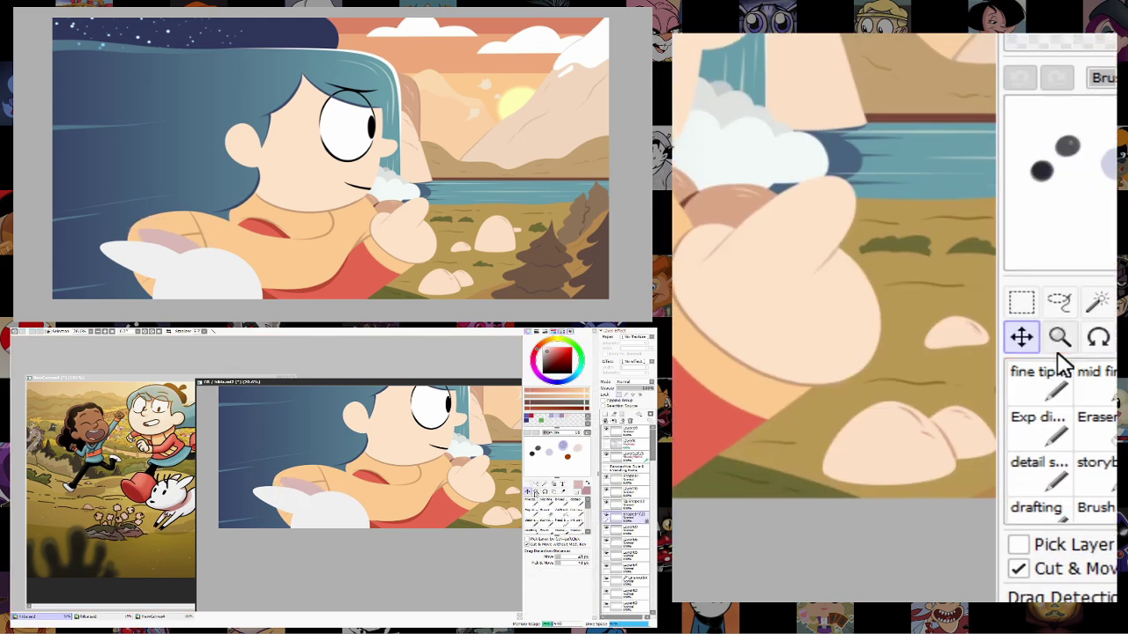
# Select the white animal's head shape and pull its front edge slightly inward over the scarf.
pyautogui.click(537, 490)
pyautogui.scroll(3, 469, 488)
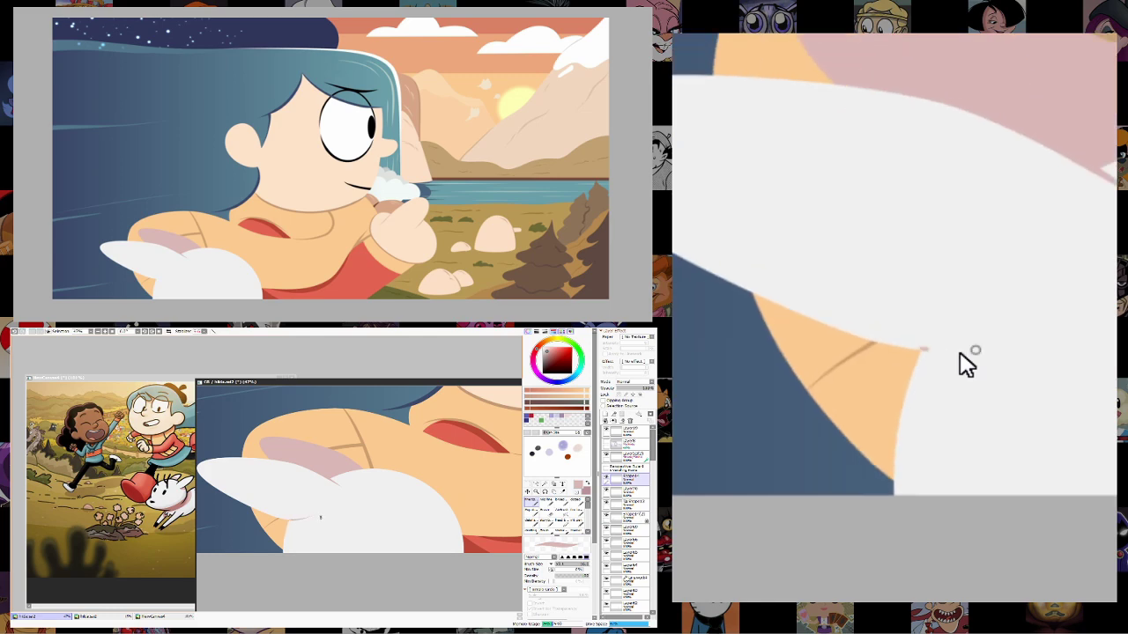
pyautogui.scroll(2, 308, 523)
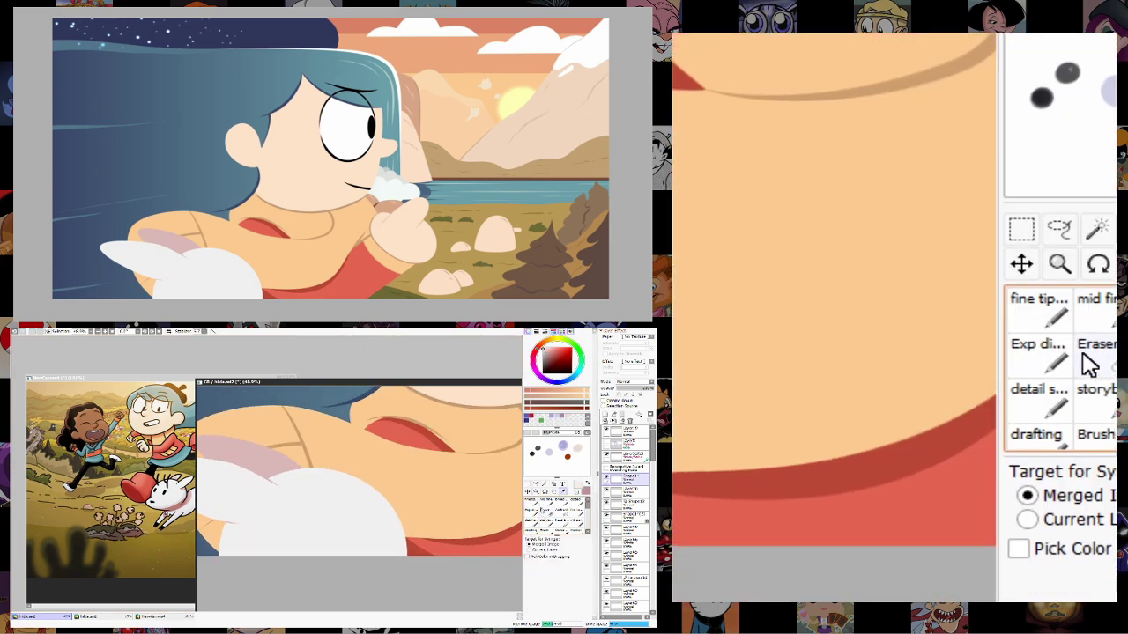
pyautogui.click(627, 502)
pyautogui.moveTo(410, 561); pyautogui.dragTo(419, 495)
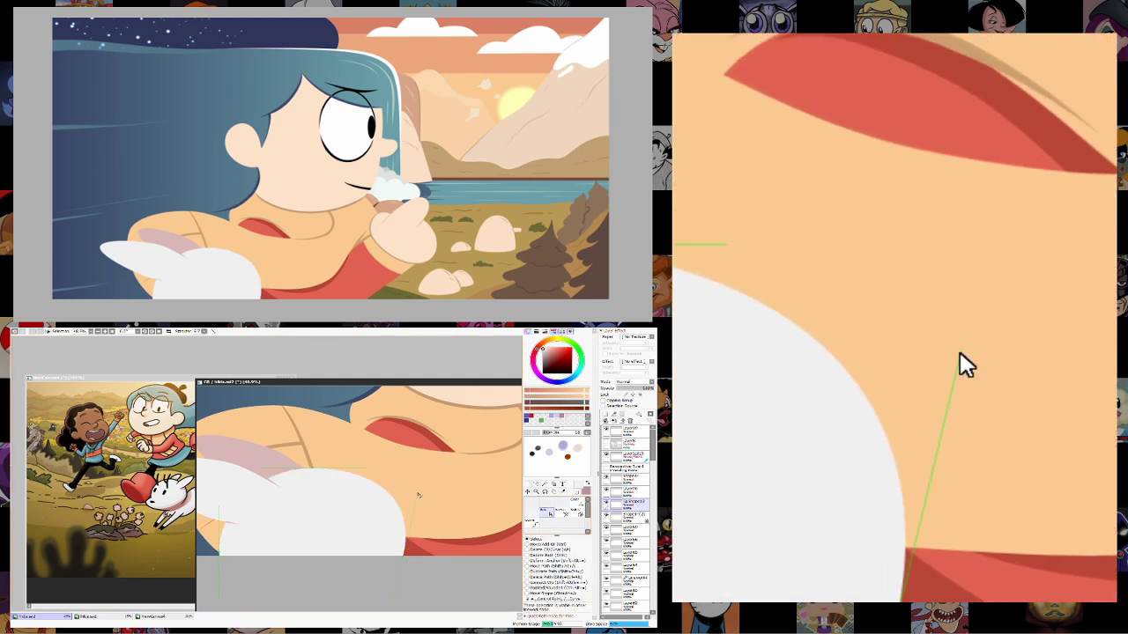
pyautogui.click(535, 491)
pyautogui.scroll(-4, 369, 553)
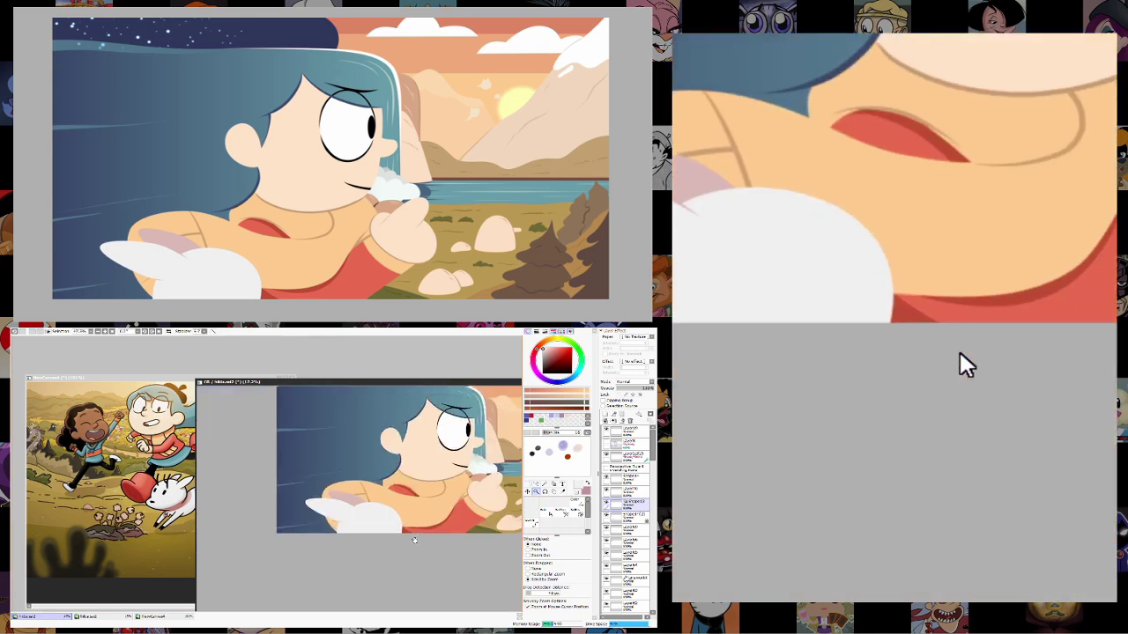
pyautogui.scroll(2, 368, 554)
pyautogui.scroll(2, 368, 553)
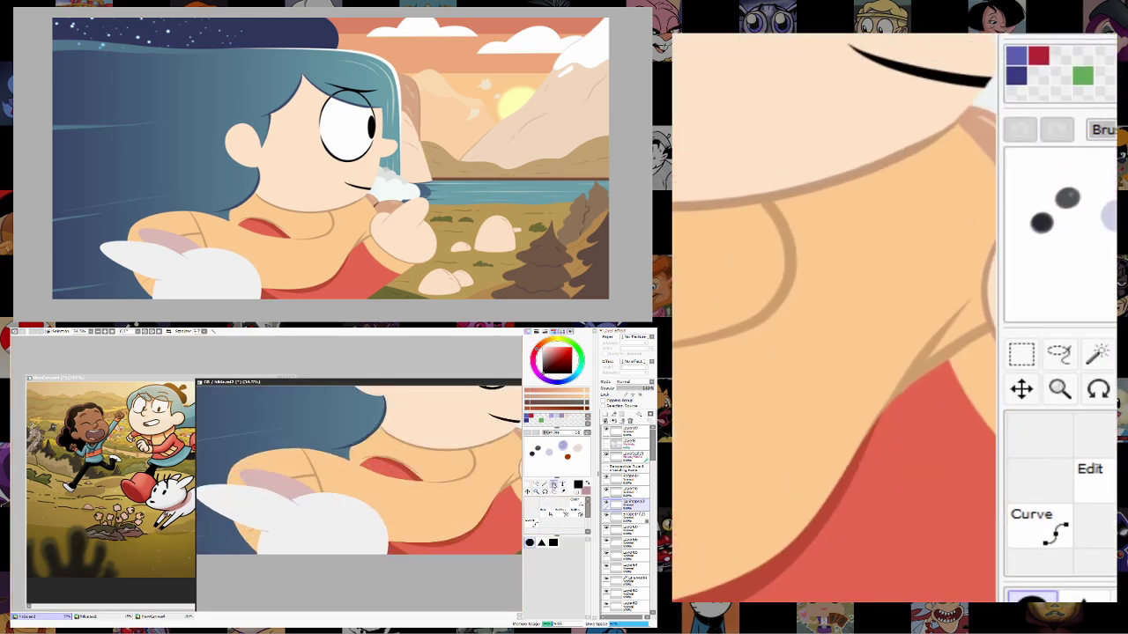
# Draw a tall black oval eye near the front edge of the white animal's head, tilt it slightly and shift it lower.
pyautogui.moveTo(372, 531); pyautogui.dragTo(380, 548)
pyautogui.click(530, 490)
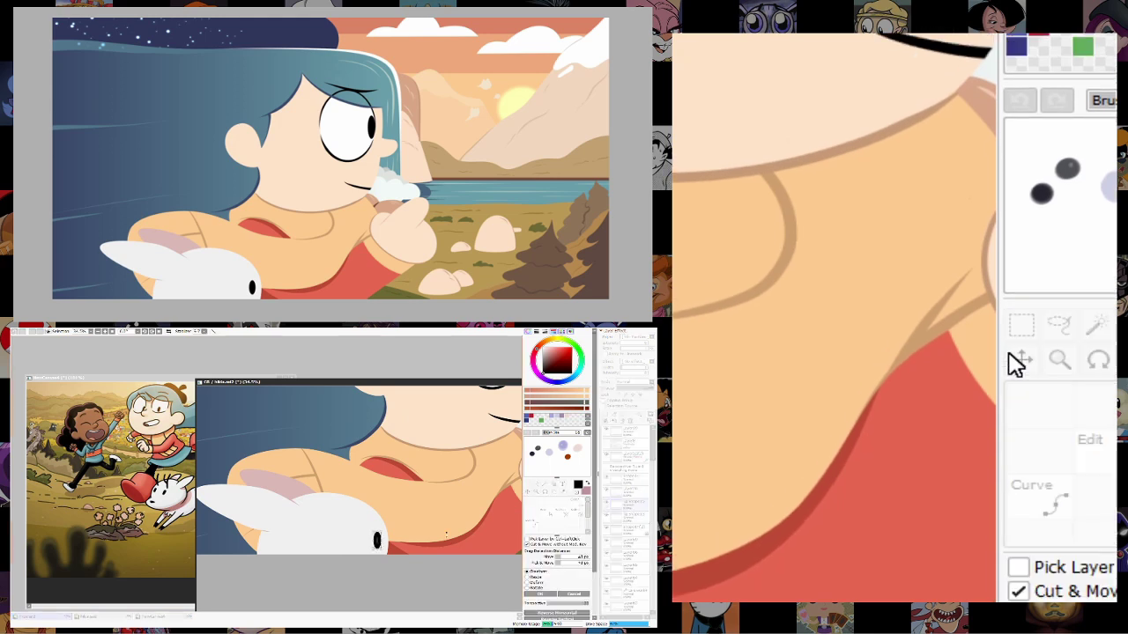
pyautogui.hotkey('ctrl', 't')
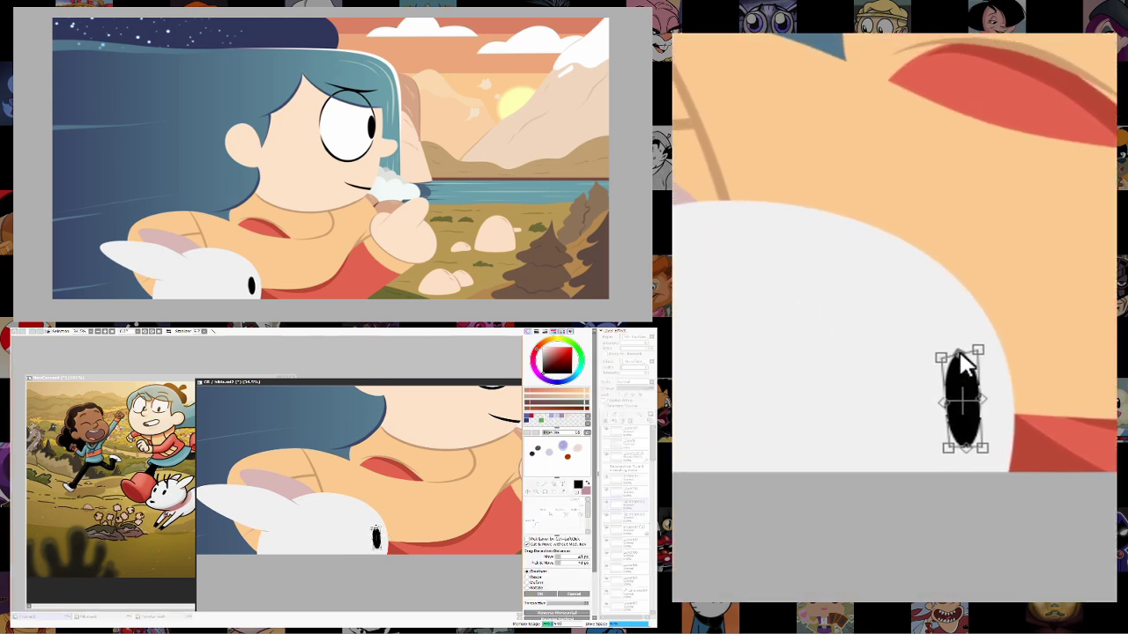
pyautogui.press('Return')
pyautogui.click(528, 492)
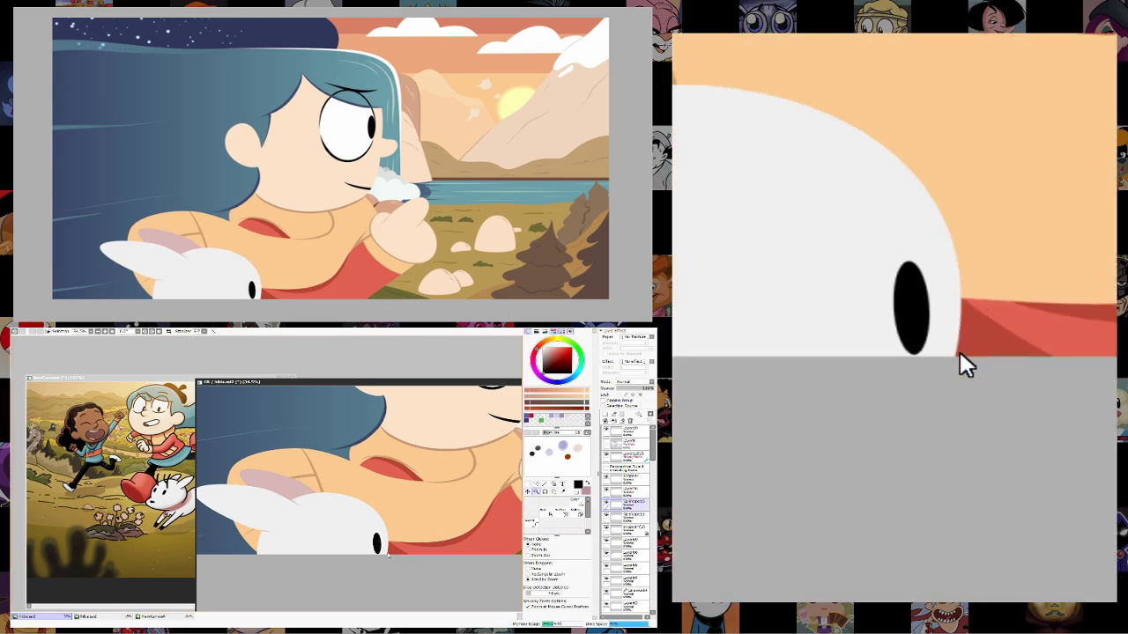
pyautogui.click(378, 545)
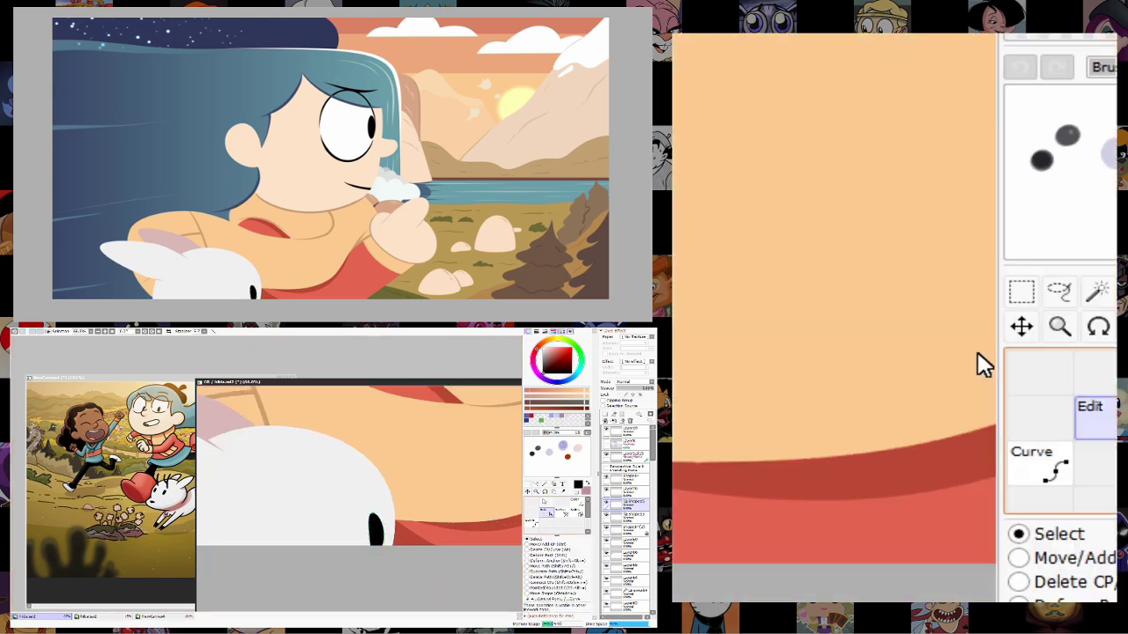
# Reshape the white head's curve by moving its rear anchor point inward at the canvas's lower edge.
pyautogui.moveTo(370, 539); pyautogui.dragTo(328, 541)
pyautogui.click(549, 510)
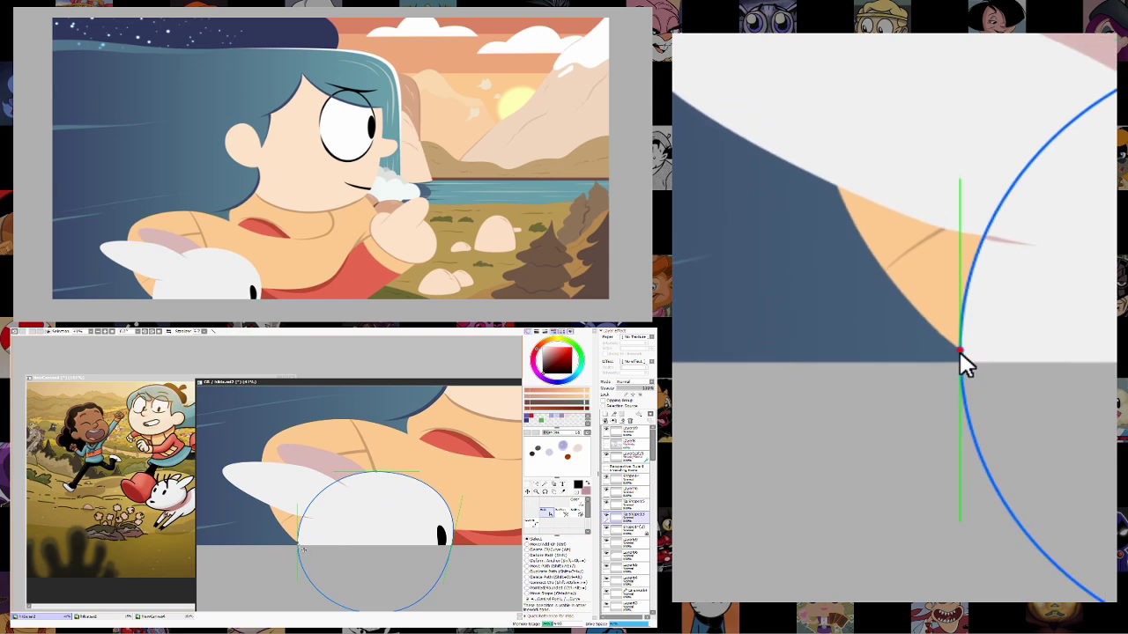
pyautogui.click(536, 492)
pyautogui.moveTo(458, 542); pyautogui.dragTo(515, 518)
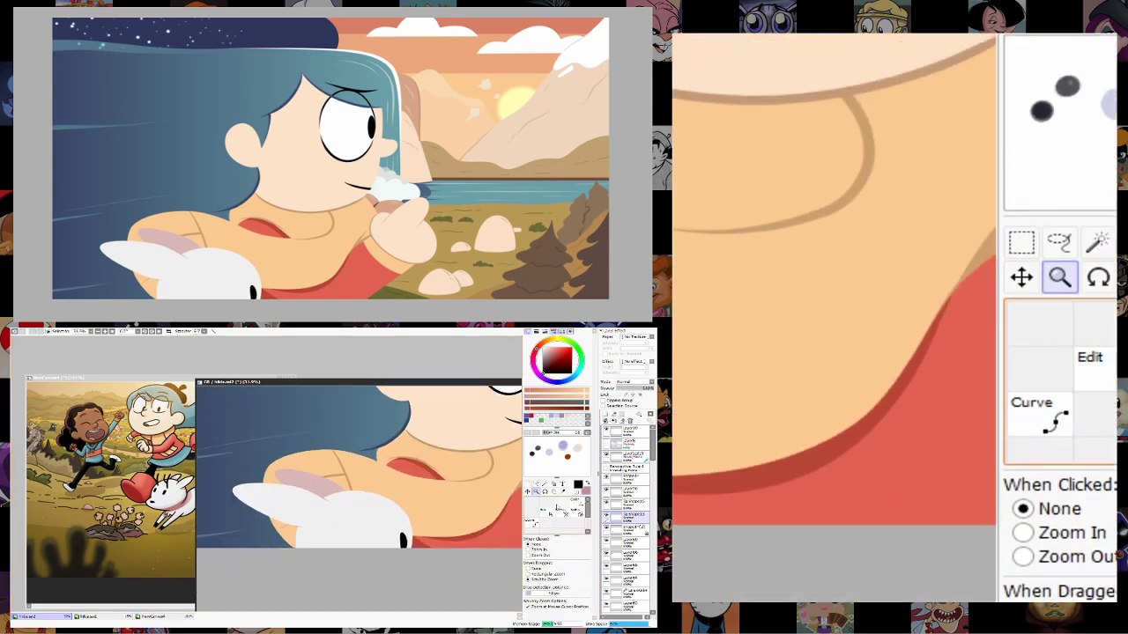
pyautogui.click(551, 491)
pyautogui.click(536, 491)
pyautogui.moveTo(291, 534); pyautogui.dragTo(304, 534)
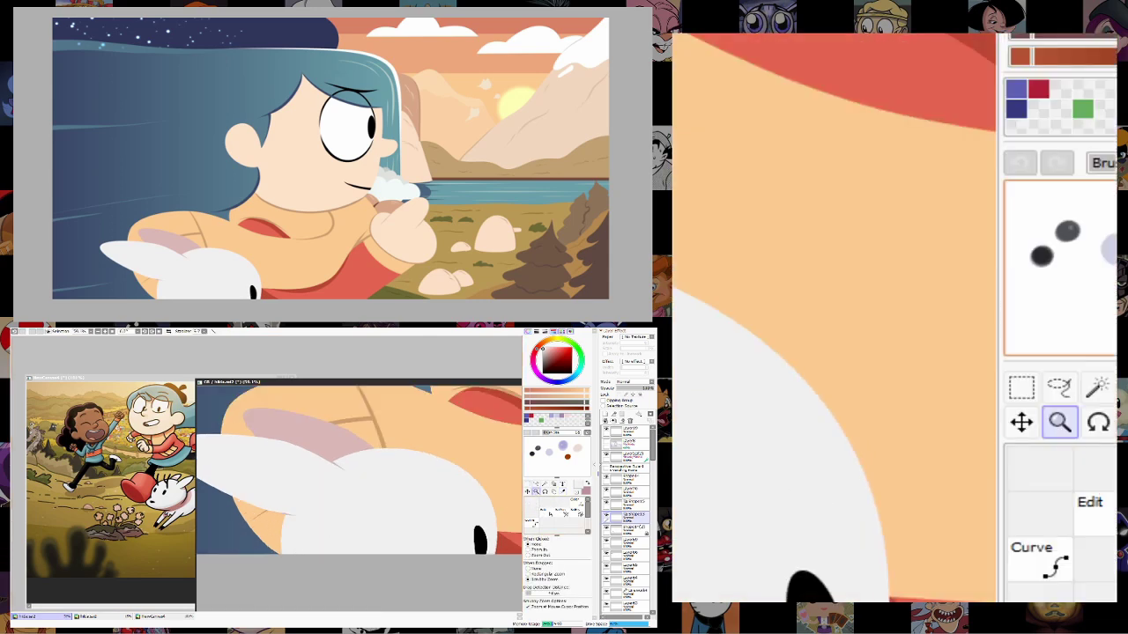
# Paint small pointed white fur tufts along the top of the animal's head and the back of its neck.
pyautogui.press('b')
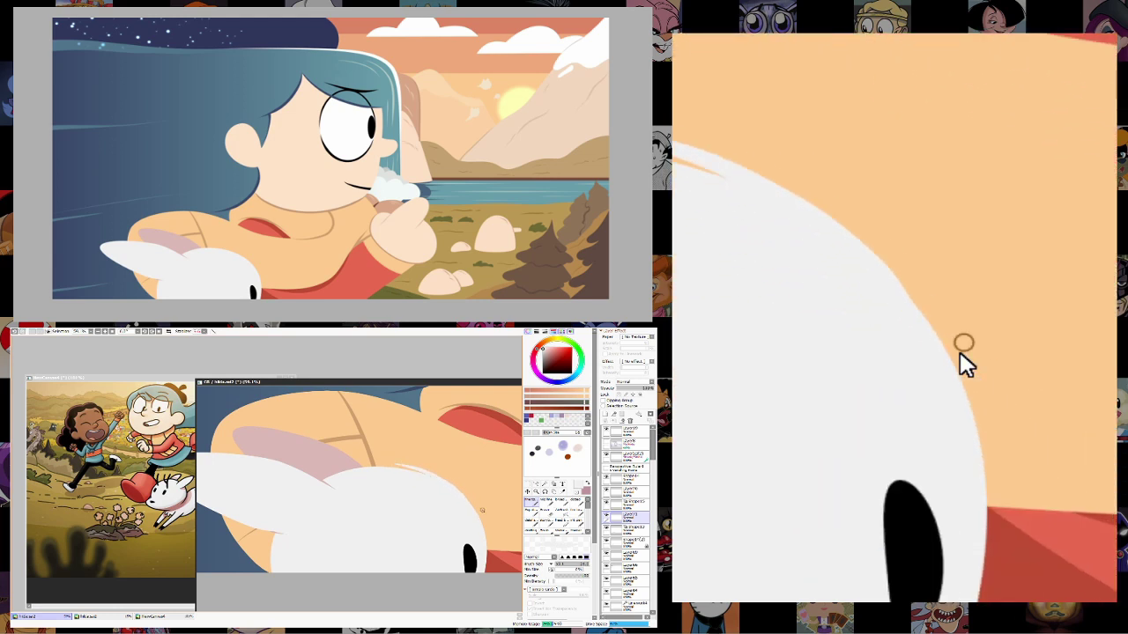
pyautogui.scroll(-2, 460, 509)
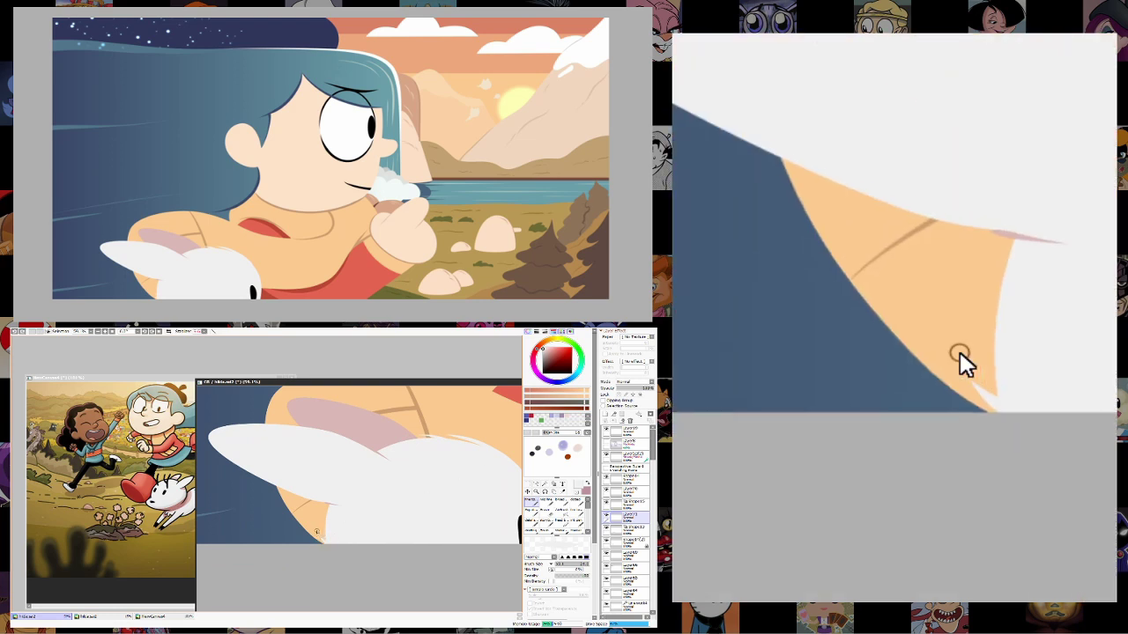
pyautogui.moveTo(324, 509); pyautogui.dragTo(318, 512)
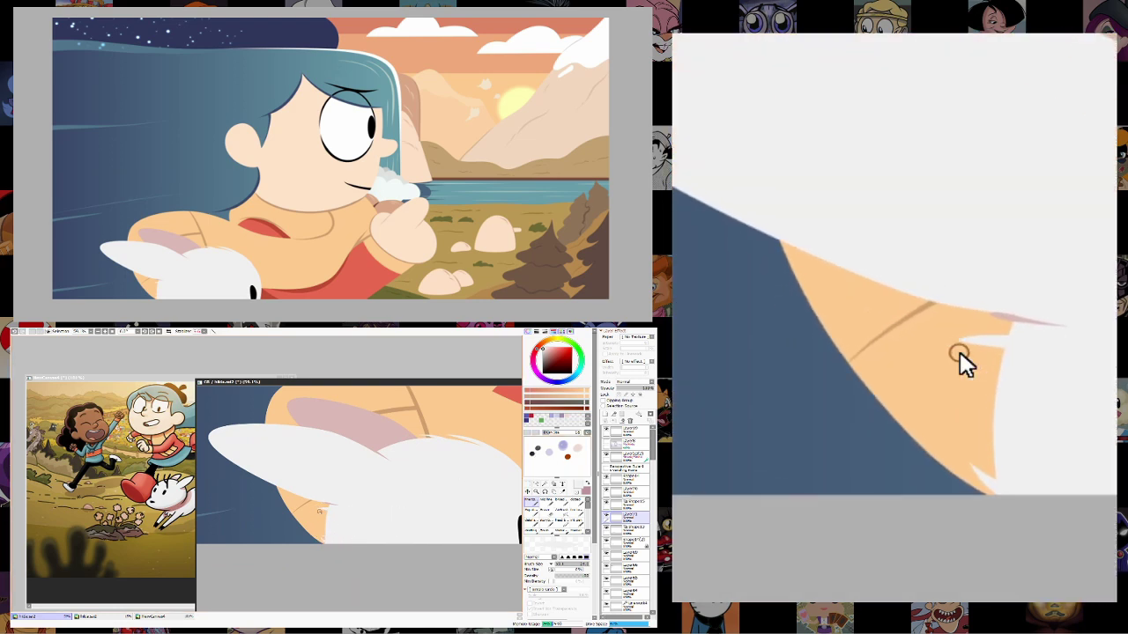
pyautogui.scroll(2, 293, 552)
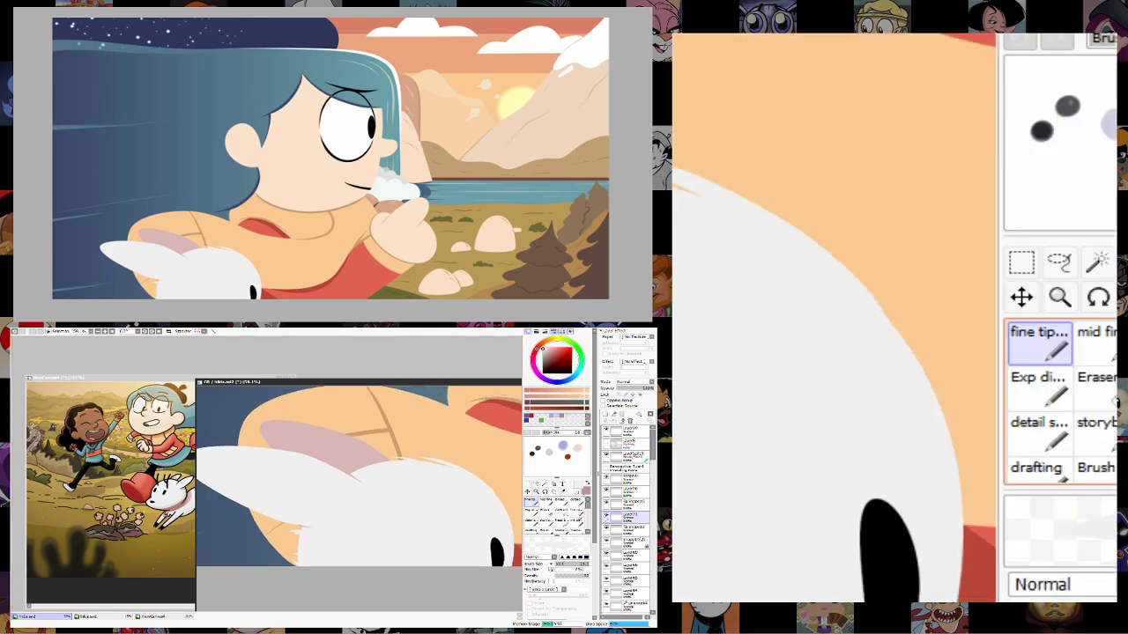
pyautogui.click(536, 491)
# Add thin white fur strokes along the ear's upper edge and matching dusty pink strokes on the inner ear.
pyautogui.rightClick(370, 552)
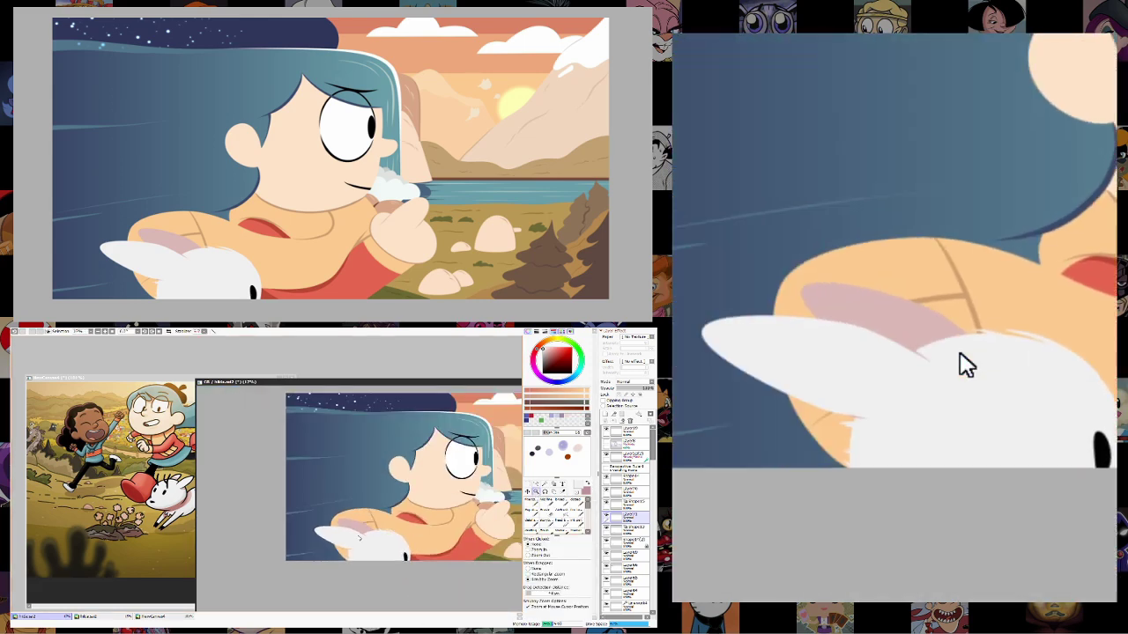
pyautogui.click(380, 541)
pyautogui.click(544, 511)
pyautogui.moveTo(278, 504)
pyautogui.mouseDown()
pyautogui.moveTo(318, 506)
pyautogui.moveTo(381, 534)
pyautogui.moveTo(288, 501)
pyautogui.moveTo(429, 529)
pyautogui.moveTo(399, 504)
pyautogui.moveTo(302, 502)
pyautogui.moveTo(416, 518)
pyautogui.moveTo(400, 489)
pyautogui.moveTo(351, 473)
pyautogui.moveTo(403, 483)
pyautogui.mouseUp()
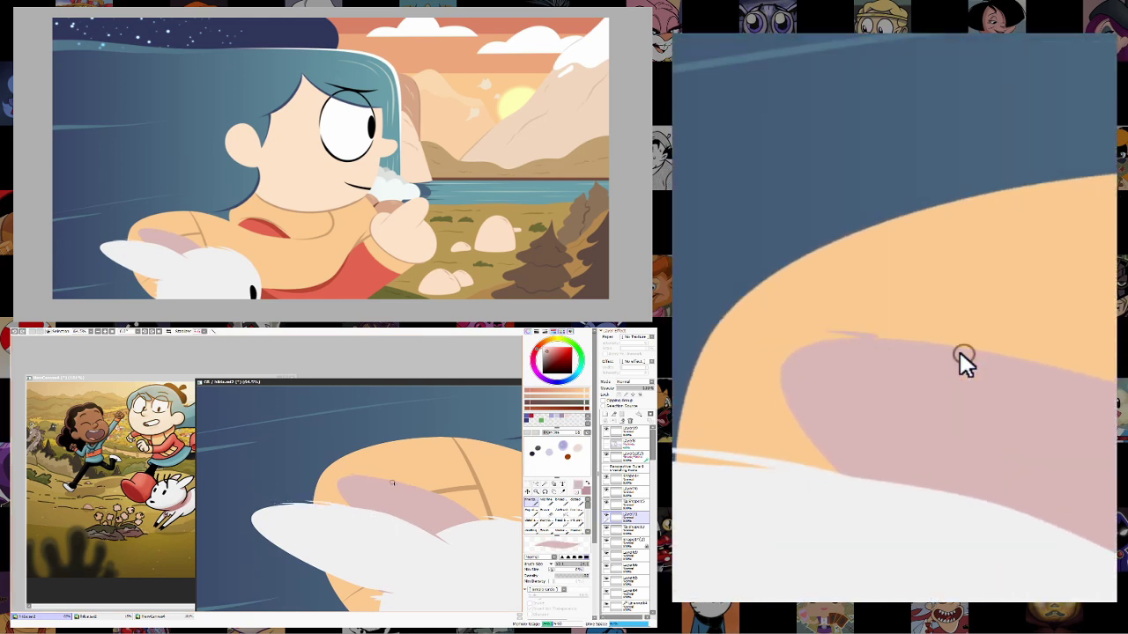
pyautogui.click(542, 488)
pyautogui.scroll(-5, 440, 560)
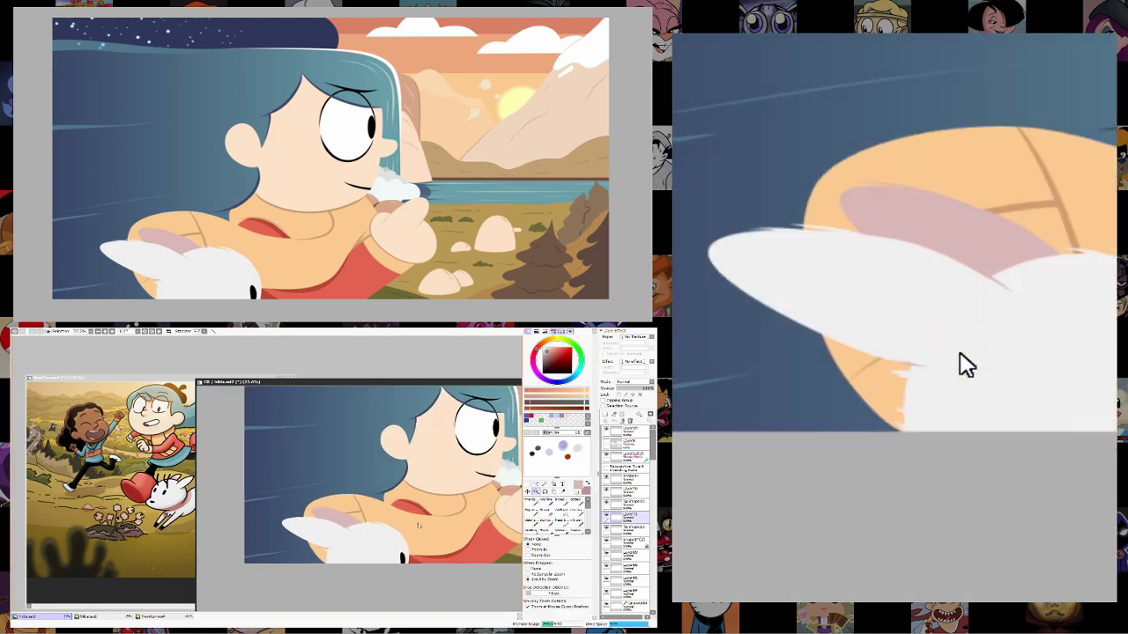
# Draw a black forked antler rising from the white animal's head over the scarf, using curved linework strokes.
pyautogui.scroll(5, 396, 560)
pyautogui.moveTo(320, 561); pyautogui.dragTo(485, 502)
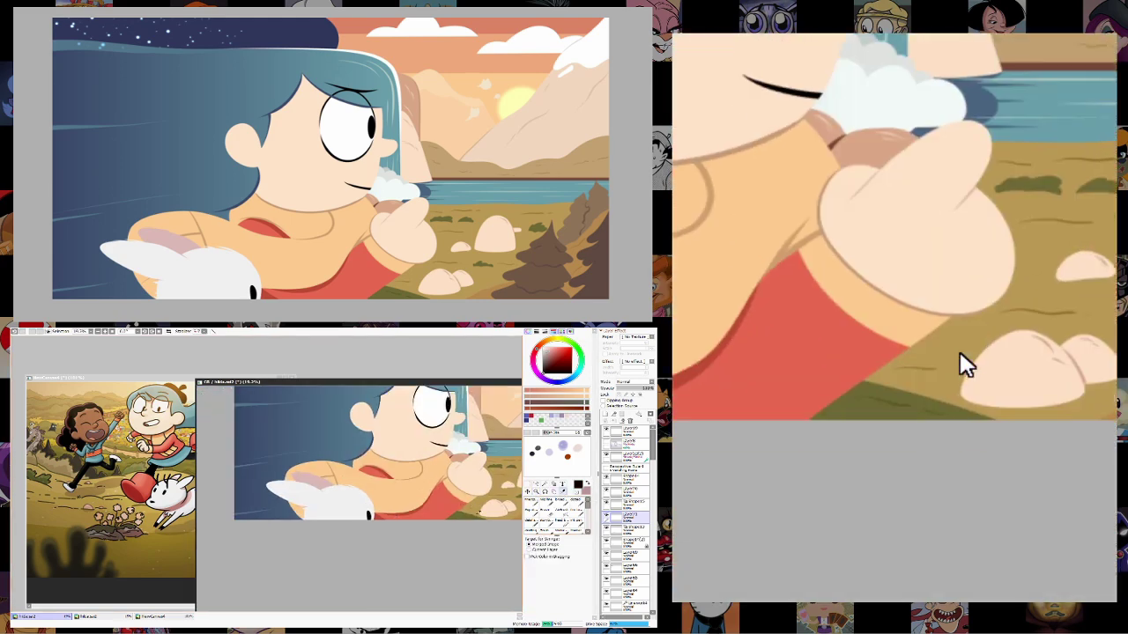
pyautogui.scroll(-2, 409, 552)
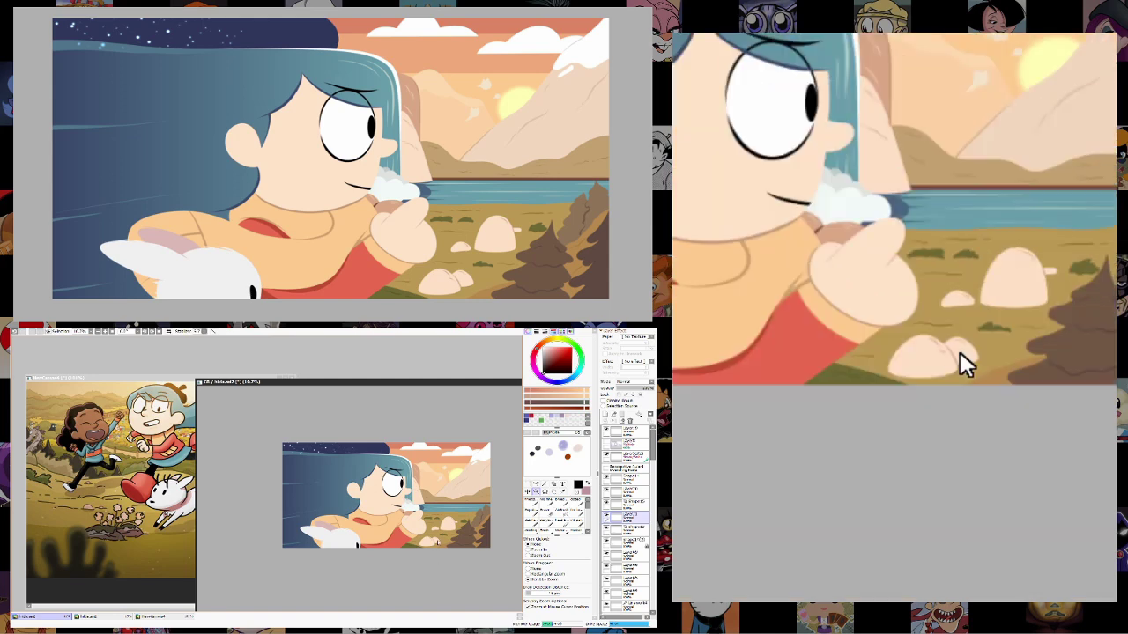
pyautogui.scroll(3, 366, 533)
pyautogui.click(530, 500)
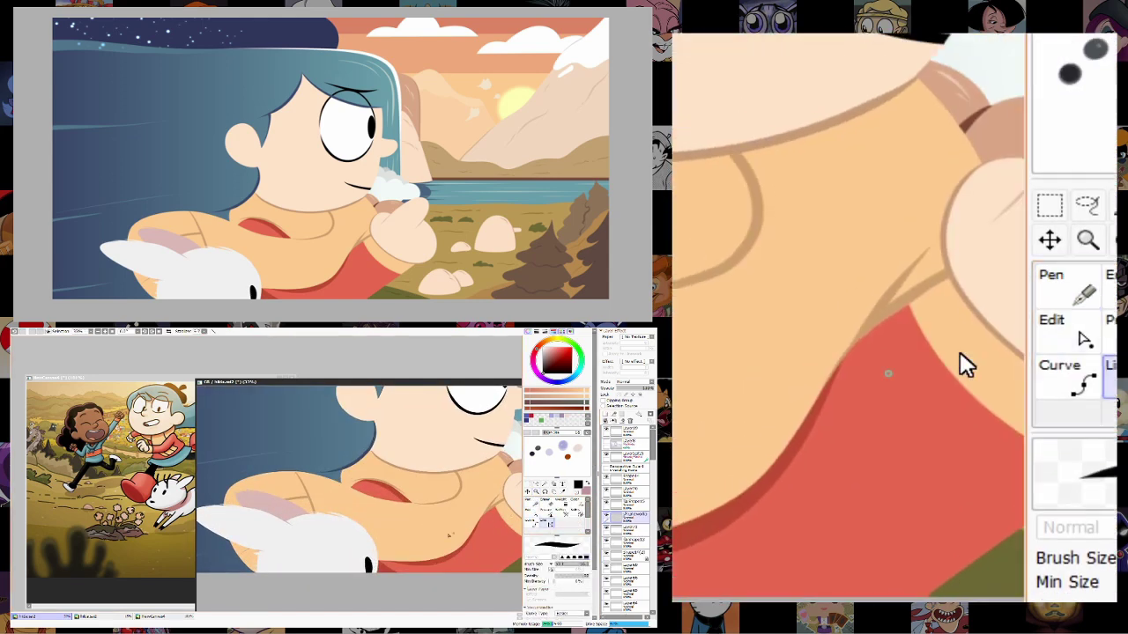
pyautogui.moveTo(364, 529); pyautogui.dragTo(365, 529)
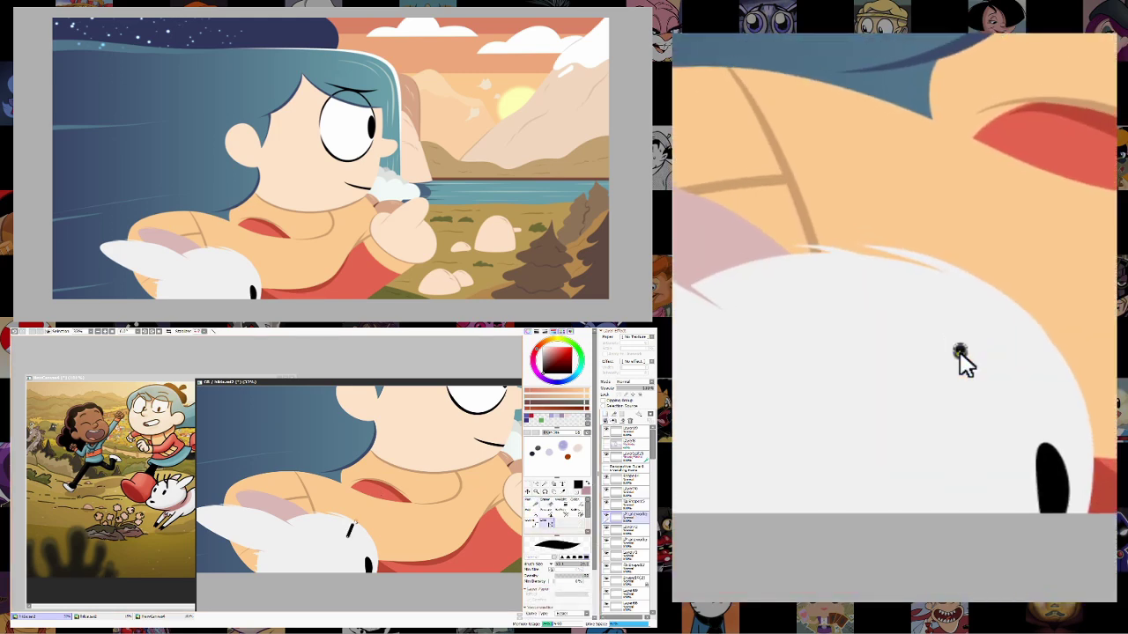
pyautogui.moveTo(346, 533); pyautogui.dragTo(378, 484)
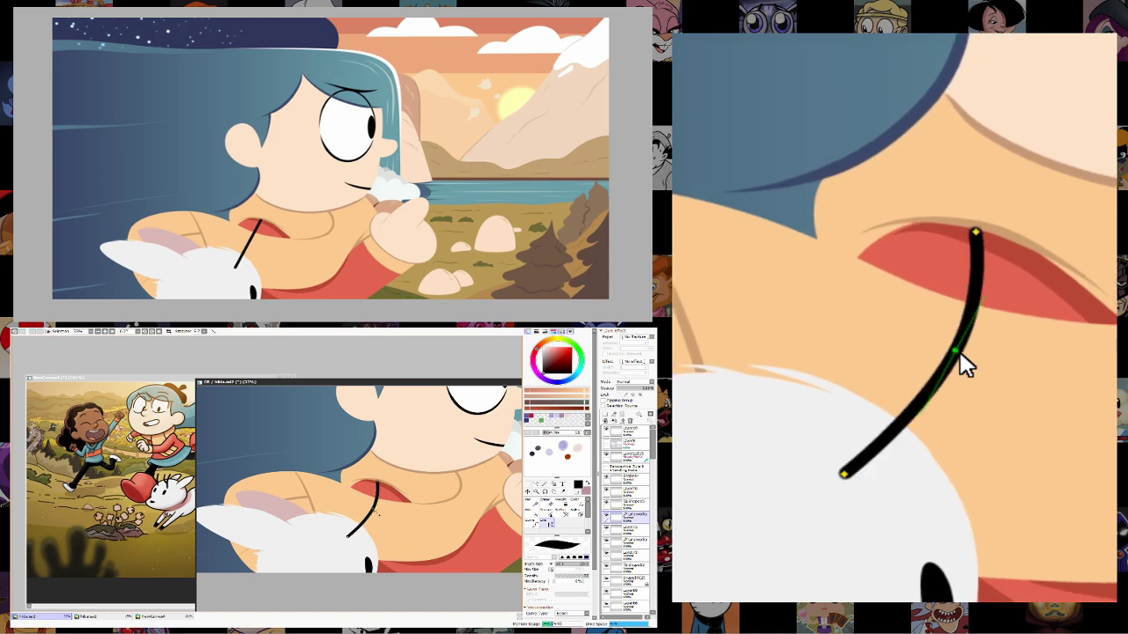
pyautogui.press('Return')
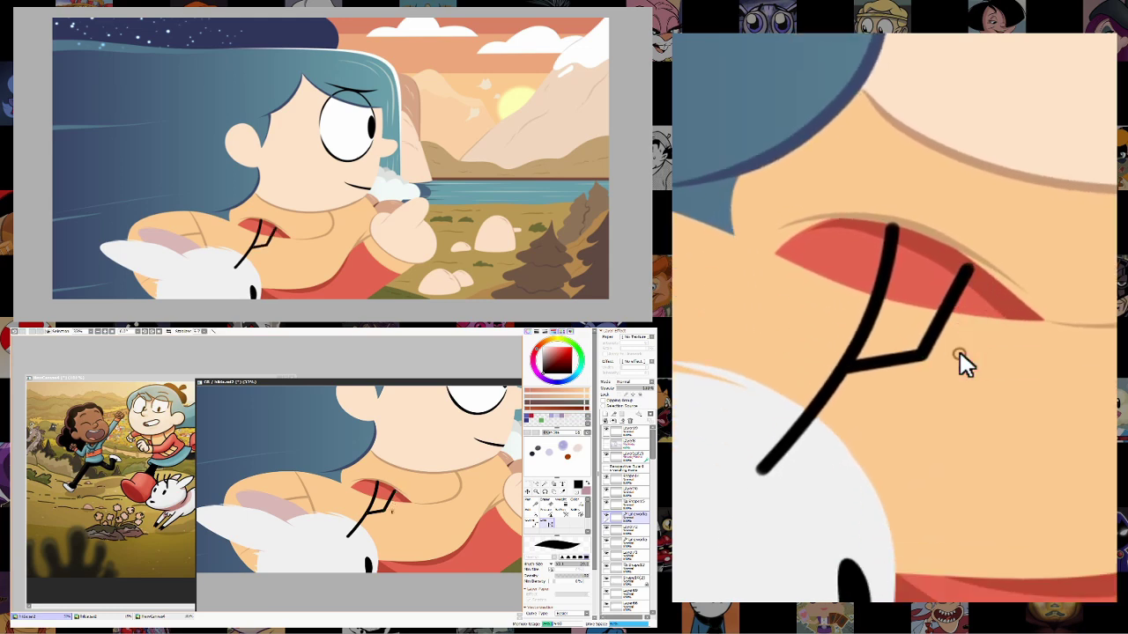
pyautogui.click(536, 490)
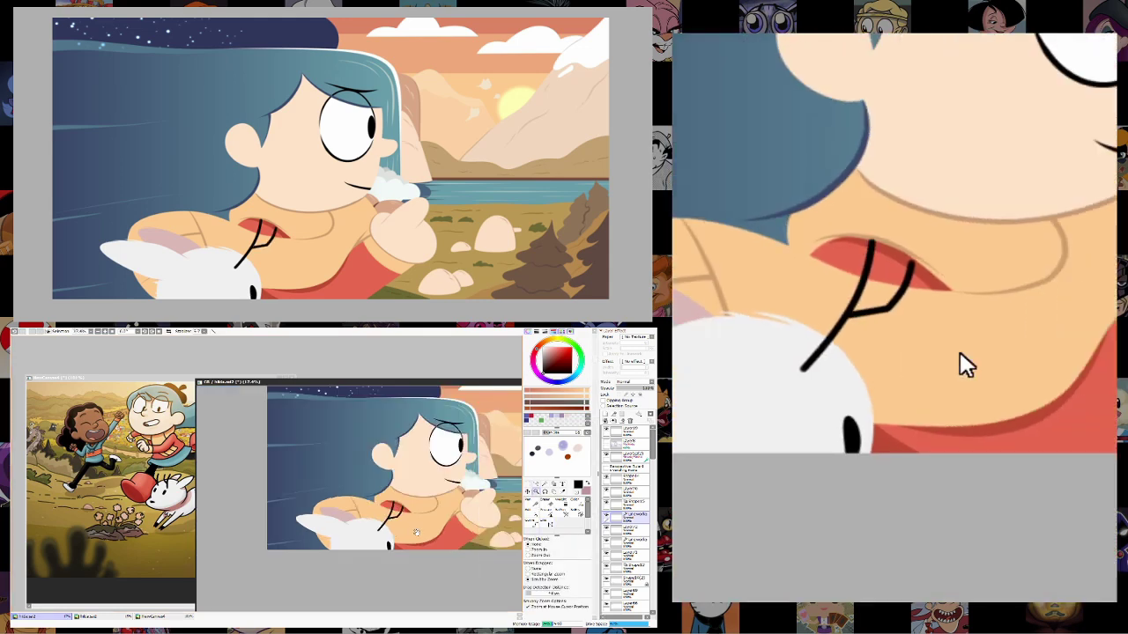
pyautogui.click(531, 522)
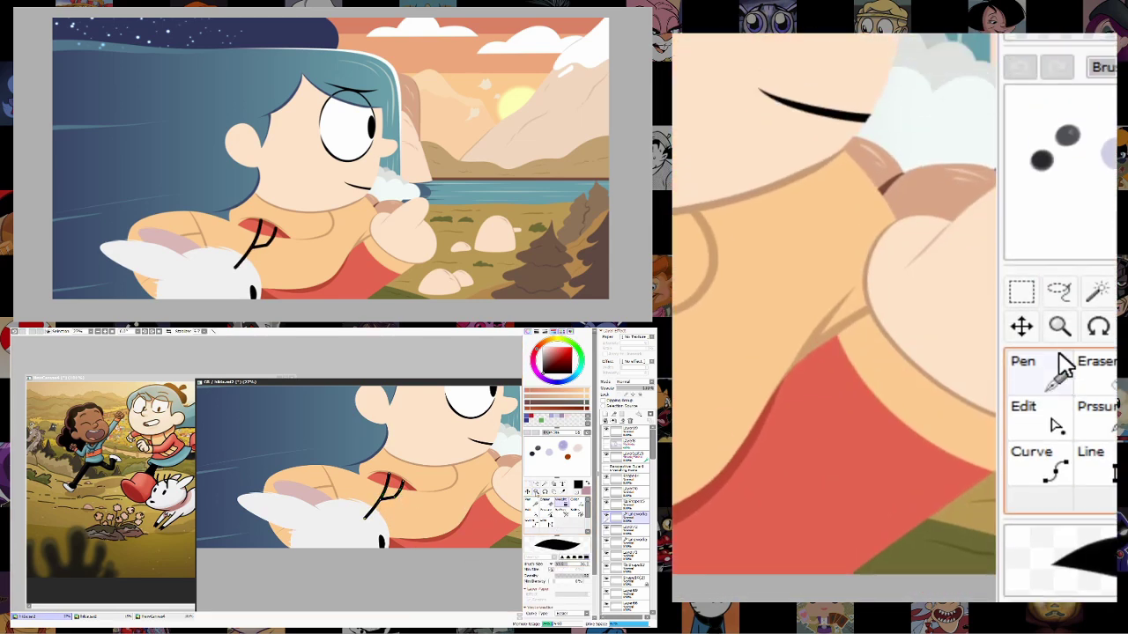
# Duplicate the black antler, then shift and scale the copy into a second antler beside the first.
pyautogui.click(536, 490)
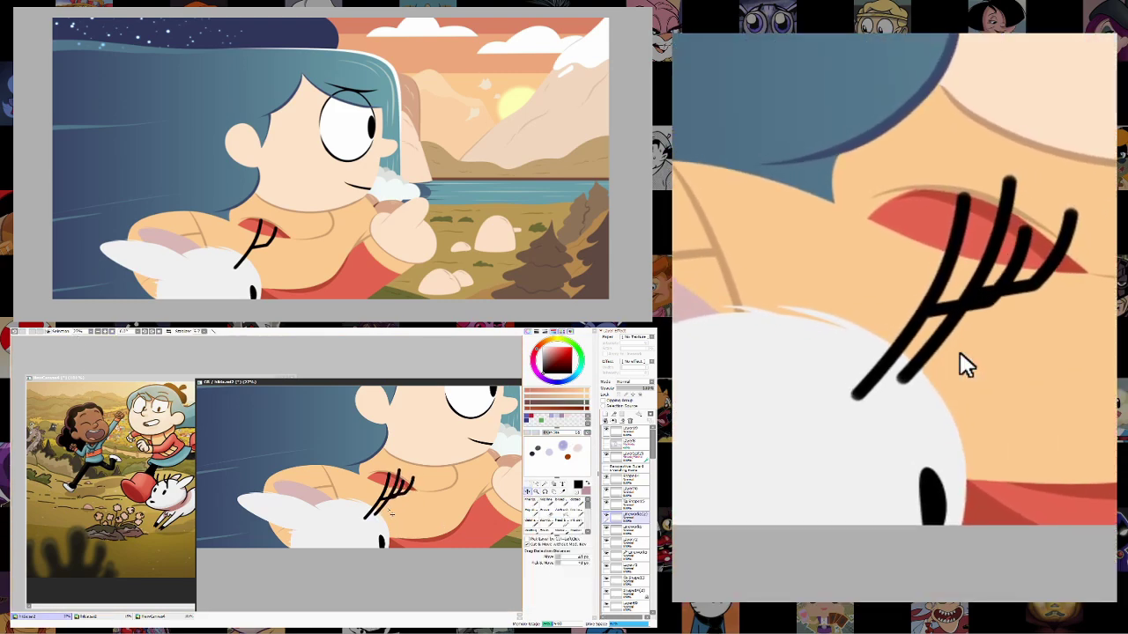
pyautogui.hotkey('ctrl', 't')
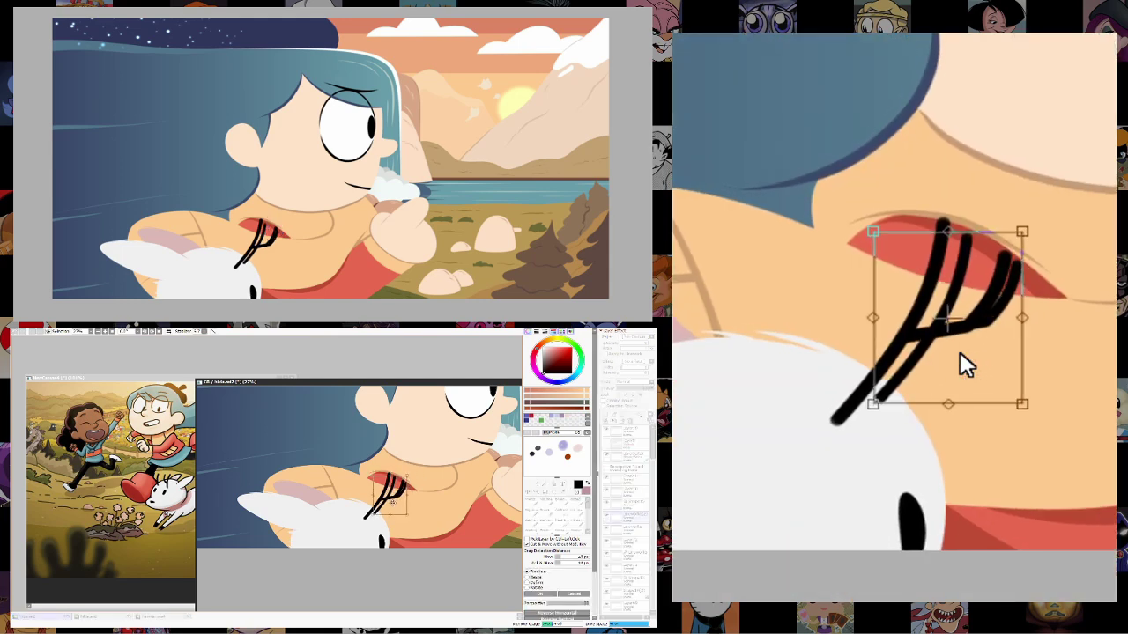
pyautogui.moveTo(394, 504); pyautogui.dragTo(387, 499)
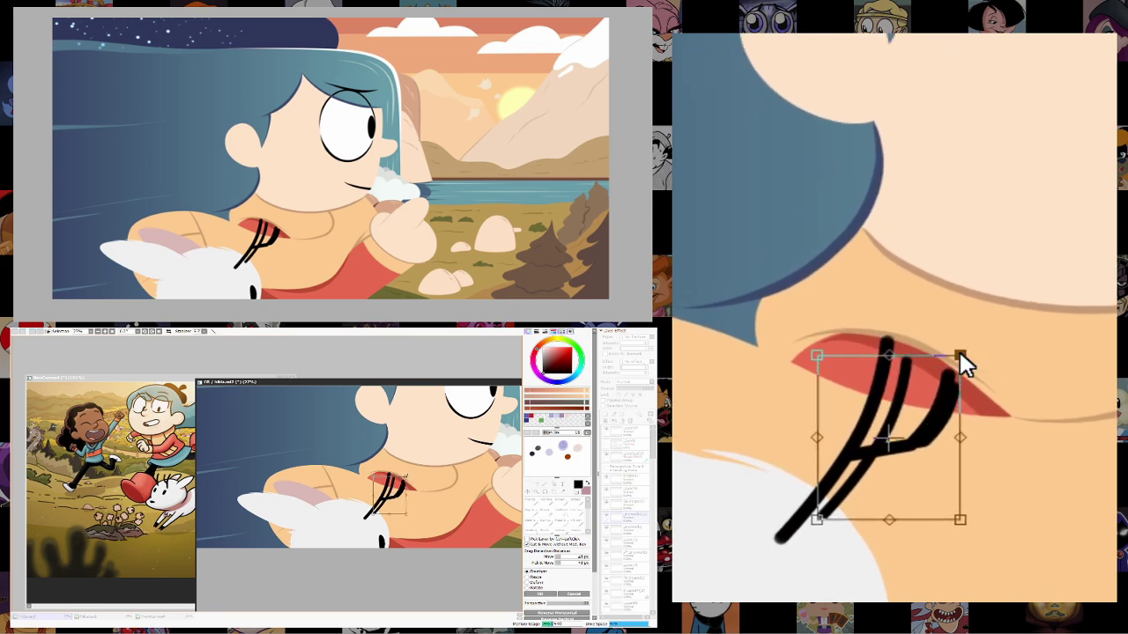
pyautogui.moveTo(406, 501); pyautogui.dragTo(396, 510)
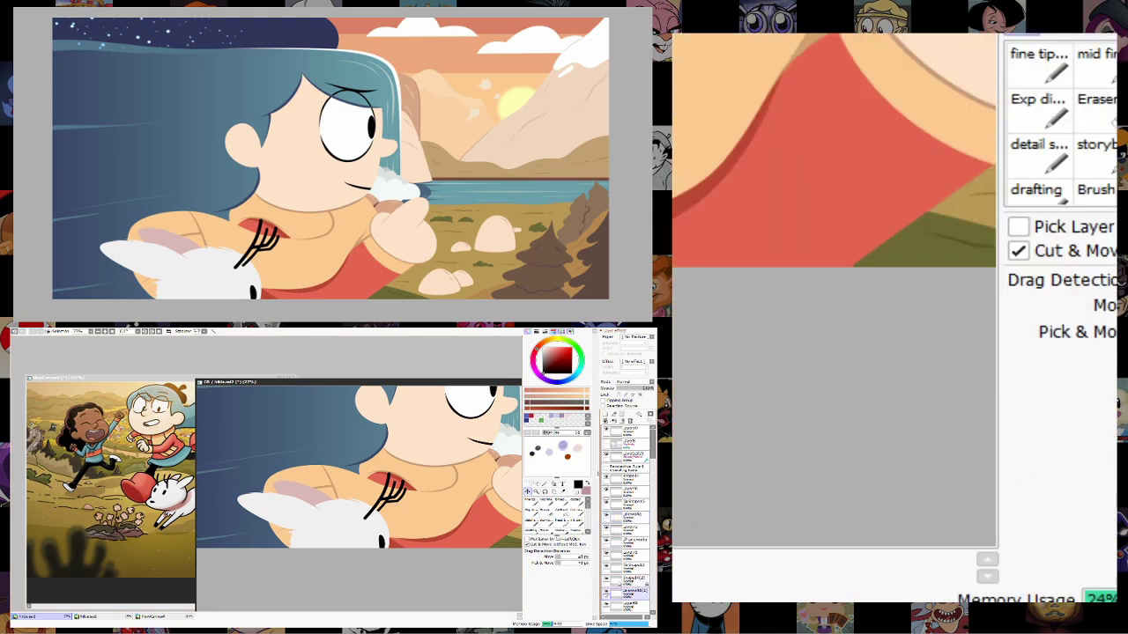
# Paint soft tan shading strokes on the ears and tails of the cream flying creatures near the sun.
pyautogui.click(534, 491)
pyautogui.moveTo(396, 475)
pyautogui.mouseDown()
pyautogui.moveTo(370, 476)
pyautogui.moveTo(415, 484)
pyautogui.moveTo(459, 529)
pyautogui.moveTo(516, 498)
pyautogui.moveTo(406, 493)
pyautogui.mouseUp()
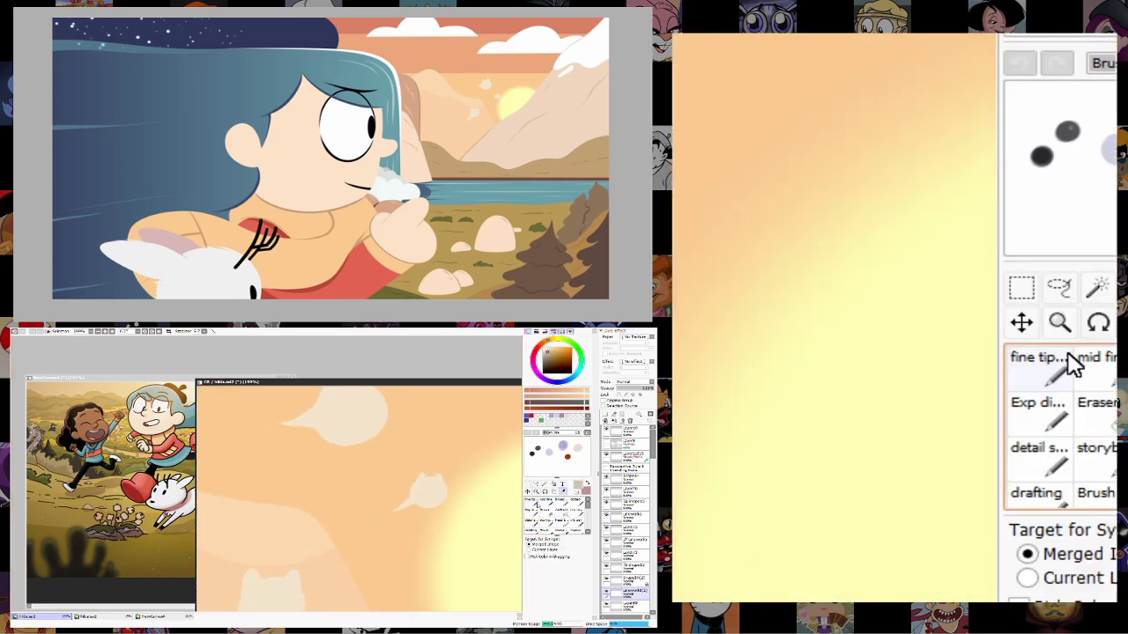
pyautogui.click(529, 499)
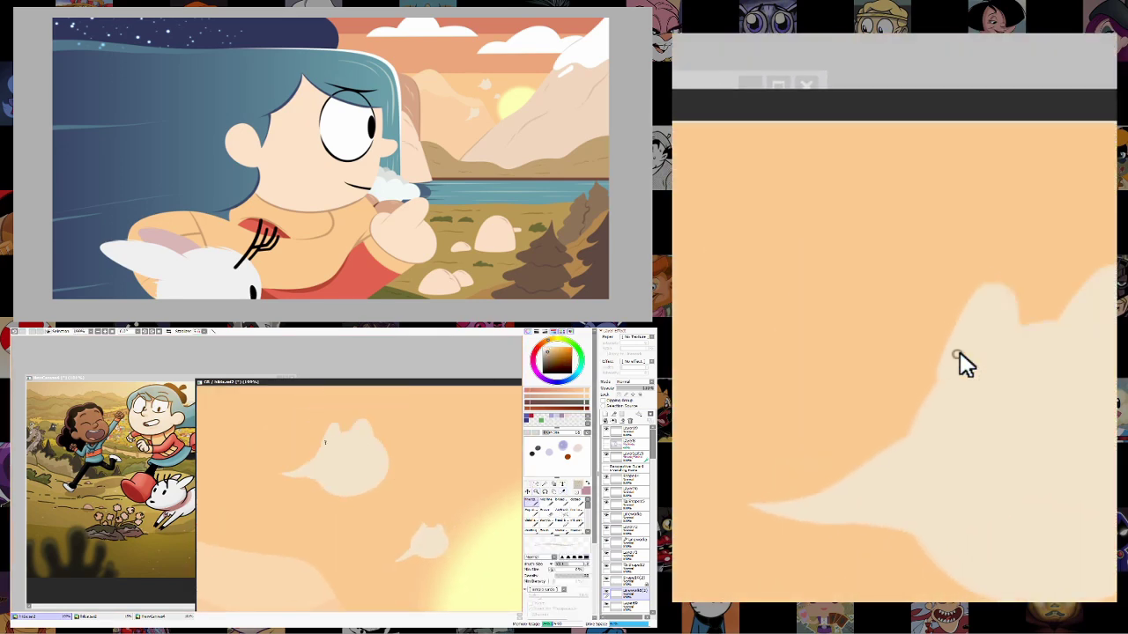
pyautogui.moveTo(335, 492)
pyautogui.mouseDown()
pyautogui.moveTo(379, 524)
pyautogui.moveTo(364, 521)
pyautogui.moveTo(414, 528)
pyautogui.moveTo(423, 510)
pyautogui.moveTo(390, 486)
pyautogui.mouseUp()
pyautogui.moveTo(343, 443); pyautogui.dragTo(283, 438)
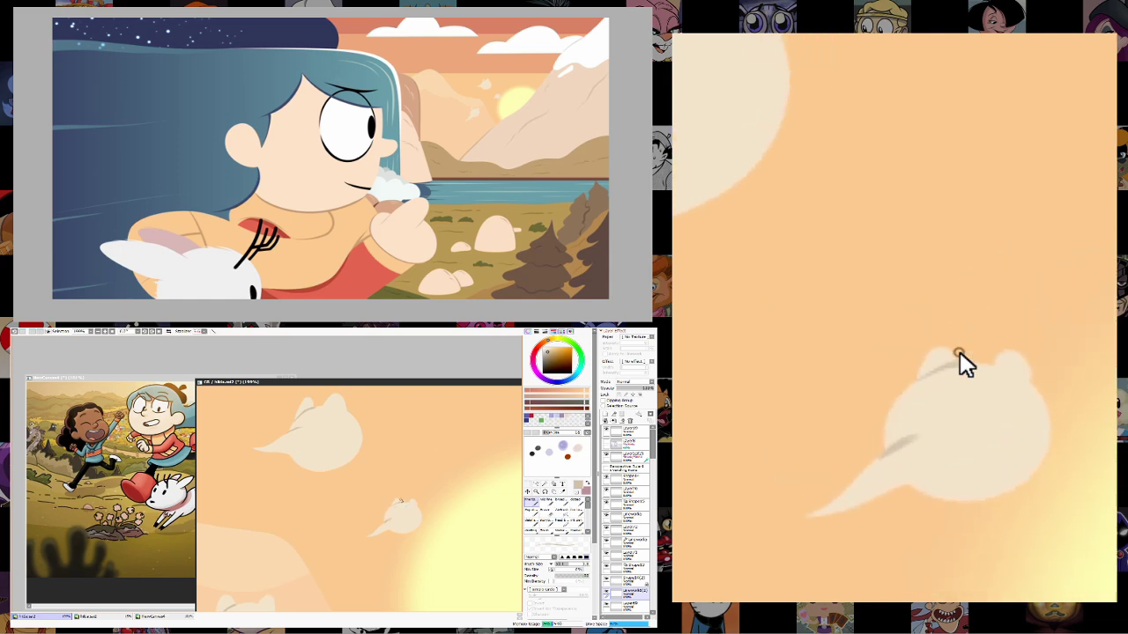
pyautogui.click(537, 491)
pyautogui.moveTo(493, 481); pyautogui.dragTo(467, 481)
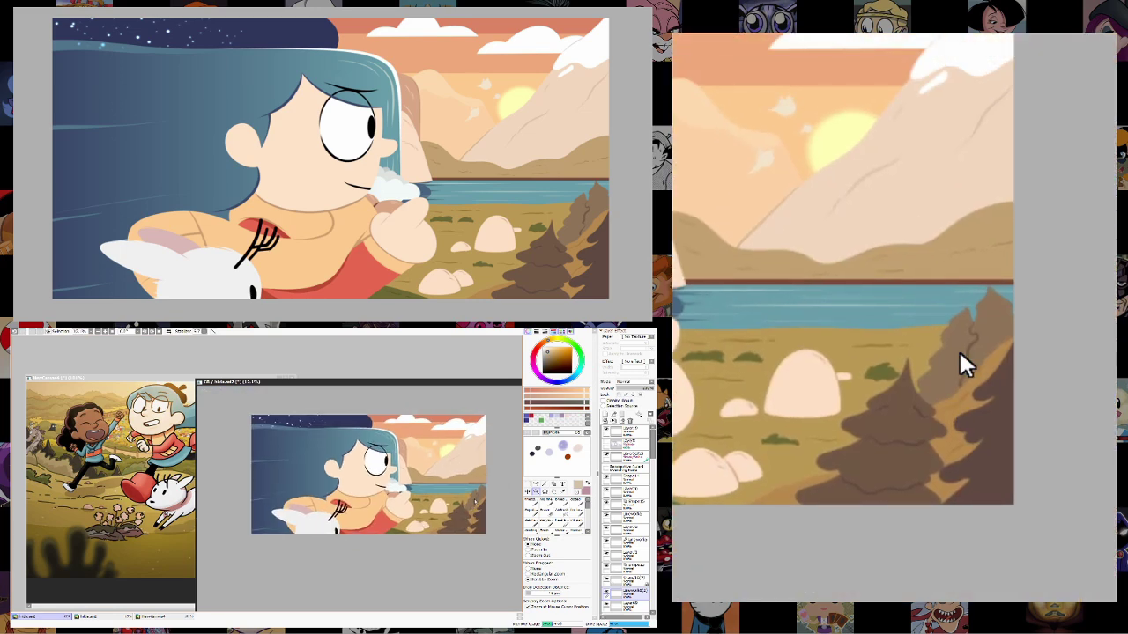
pyautogui.scroll(2, 378, 507)
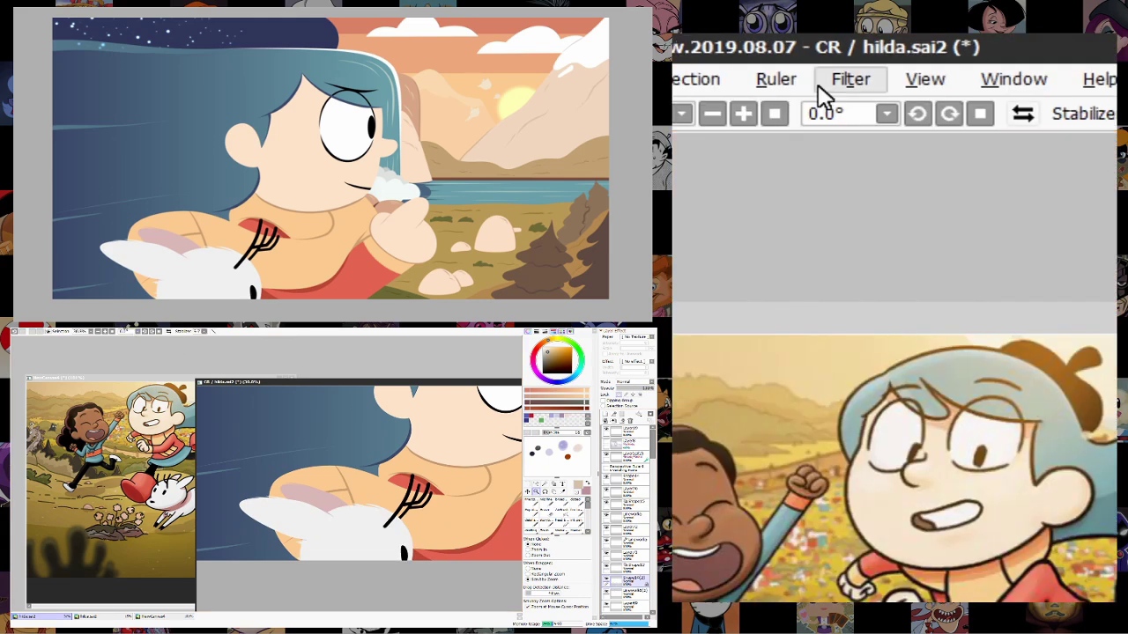
pyautogui.click(1096, 119)
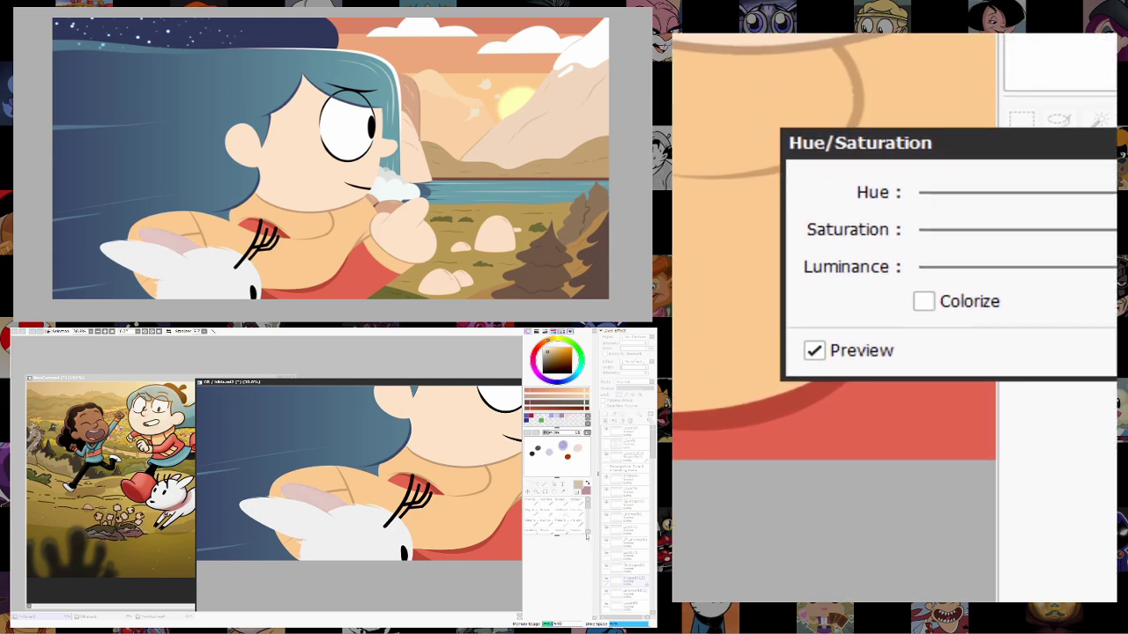
pyautogui.press('Escape')
# Extend the pink inner ear with a thin tapered stroke running onto the white animal's head.
pyautogui.moveTo(291, 494); pyautogui.dragTo(312, 494)
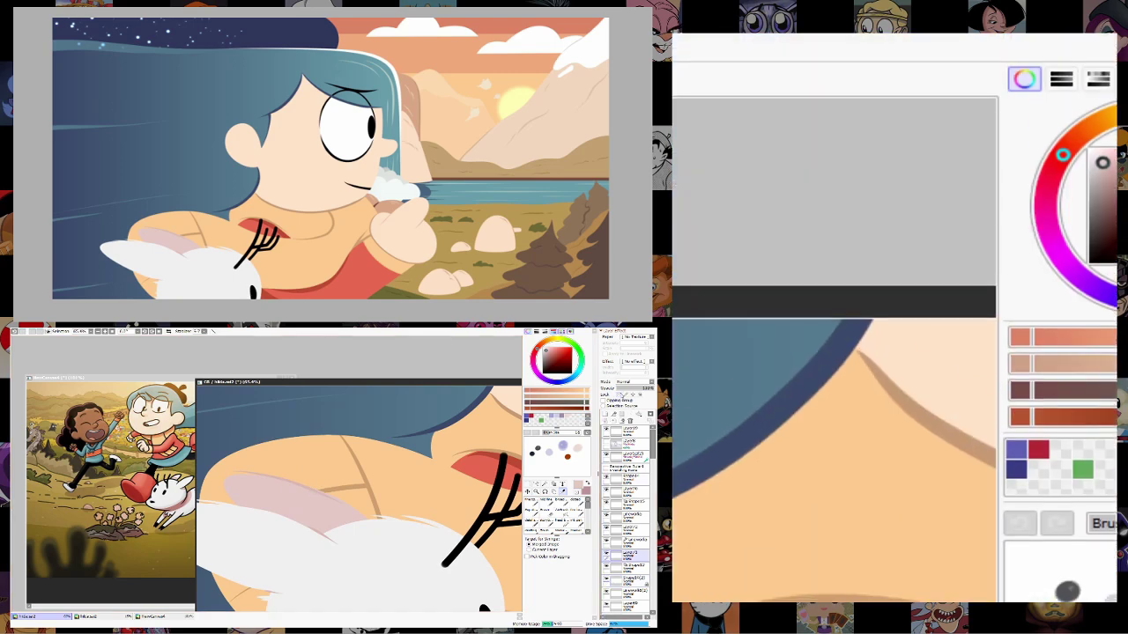
pyautogui.click(531, 500)
pyautogui.click(534, 491)
pyautogui.moveTo(396, 563)
pyautogui.mouseDown()
pyautogui.moveTo(348, 577)
pyautogui.moveTo(388, 580)
pyautogui.moveTo(419, 530)
pyautogui.mouseUp()
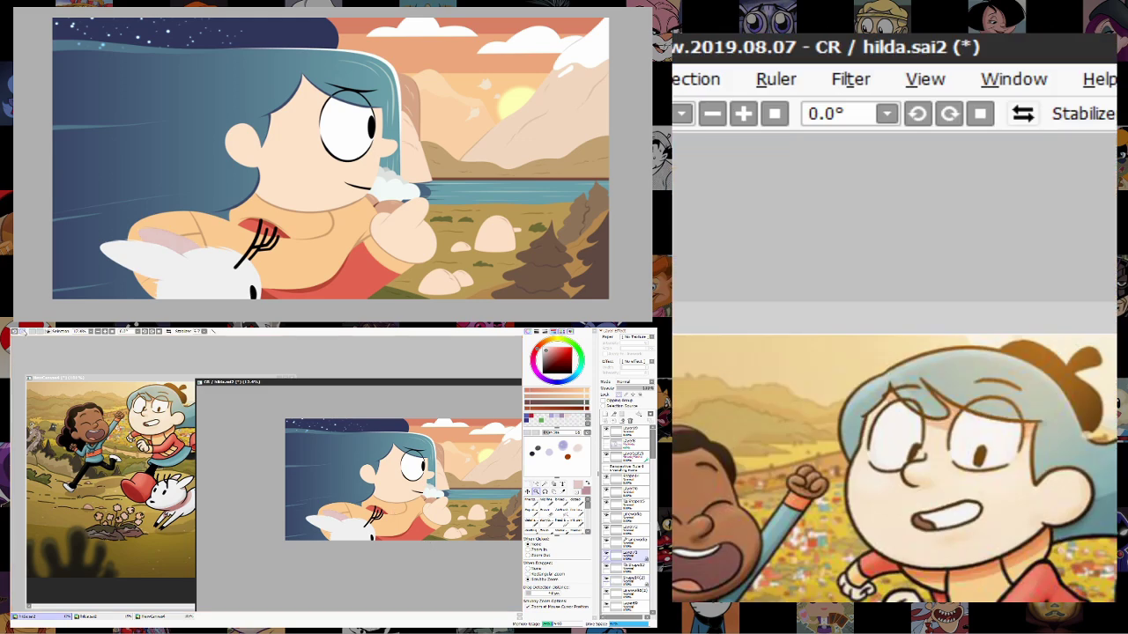
pyautogui.scroll(3, 379, 441)
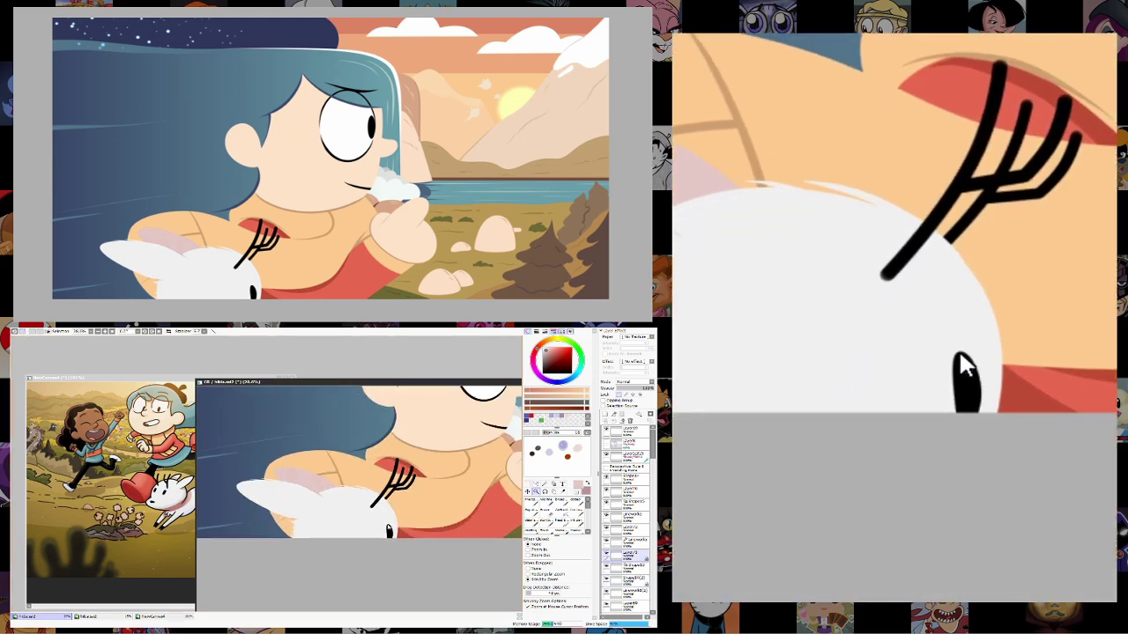
pyautogui.scroll(4, 389, 527)
pyautogui.press('b')
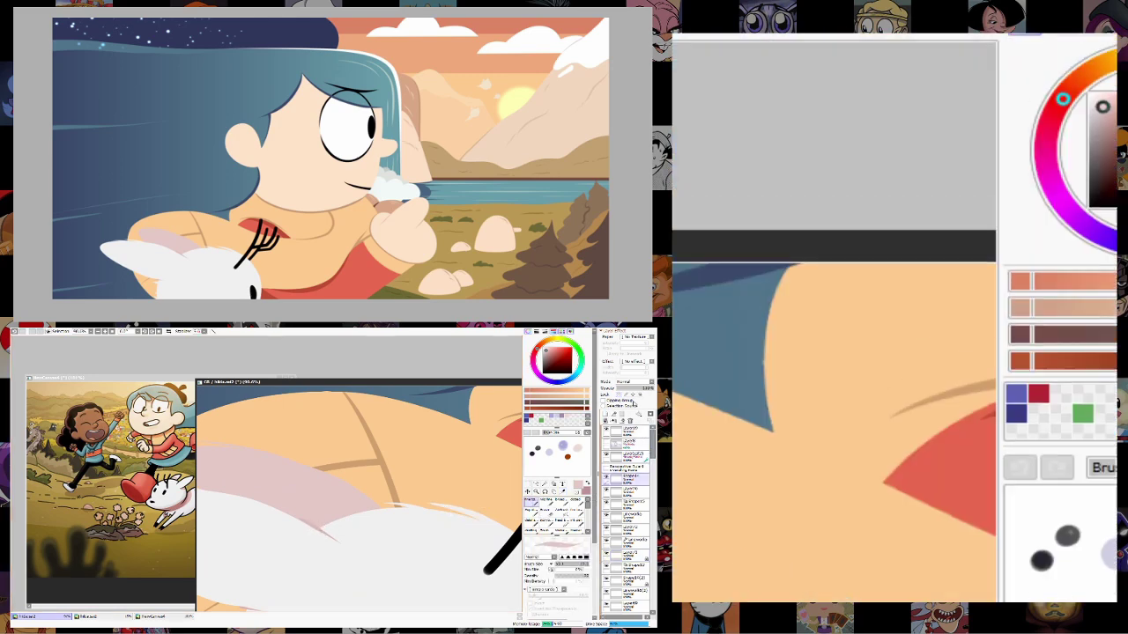
pyautogui.click(546, 501)
pyautogui.rightClick(300, 519)
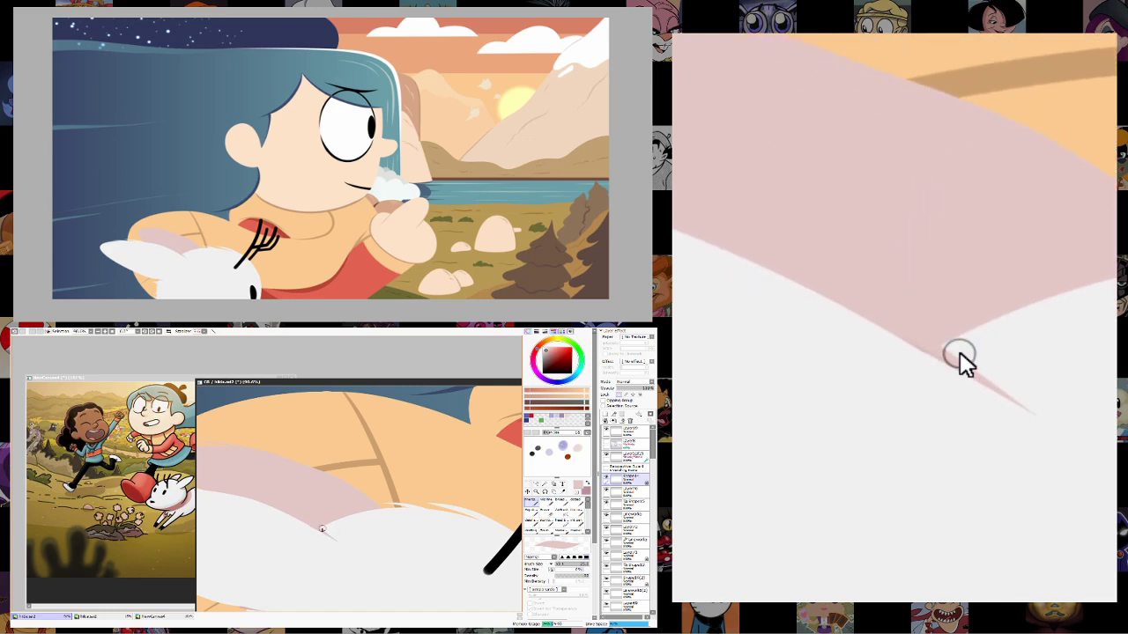
# Try painting a short white snout beside the animal's black eye, along the canvas's lower edge.
pyautogui.click(536, 491)
pyautogui.scroll(-5, 387, 524)
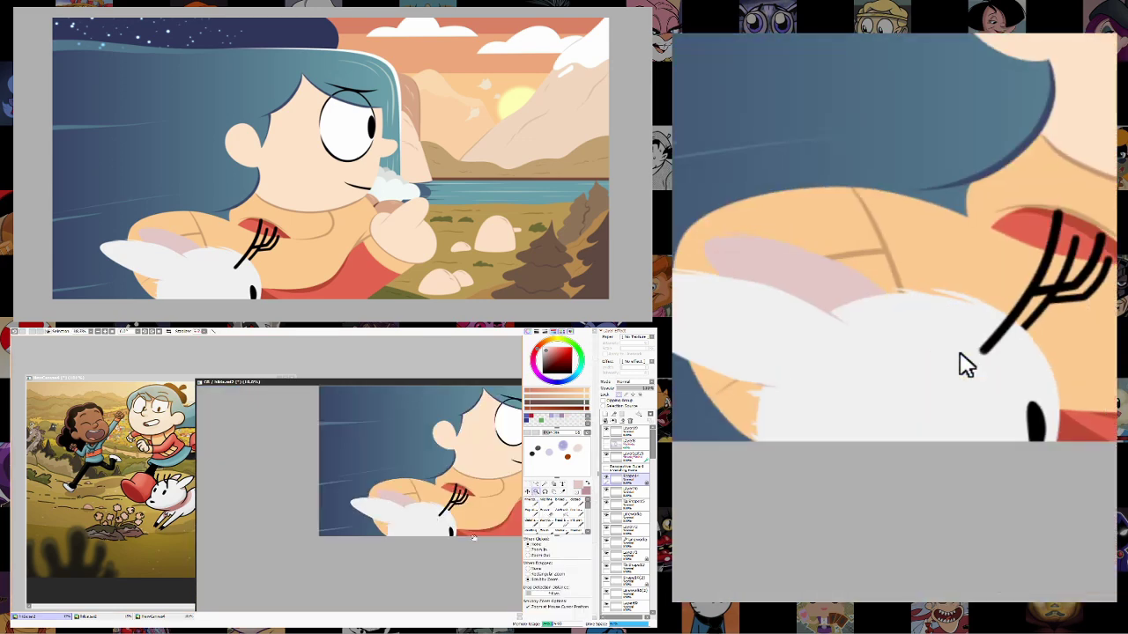
pyautogui.moveTo(509, 561); pyautogui.dragTo(458, 605)
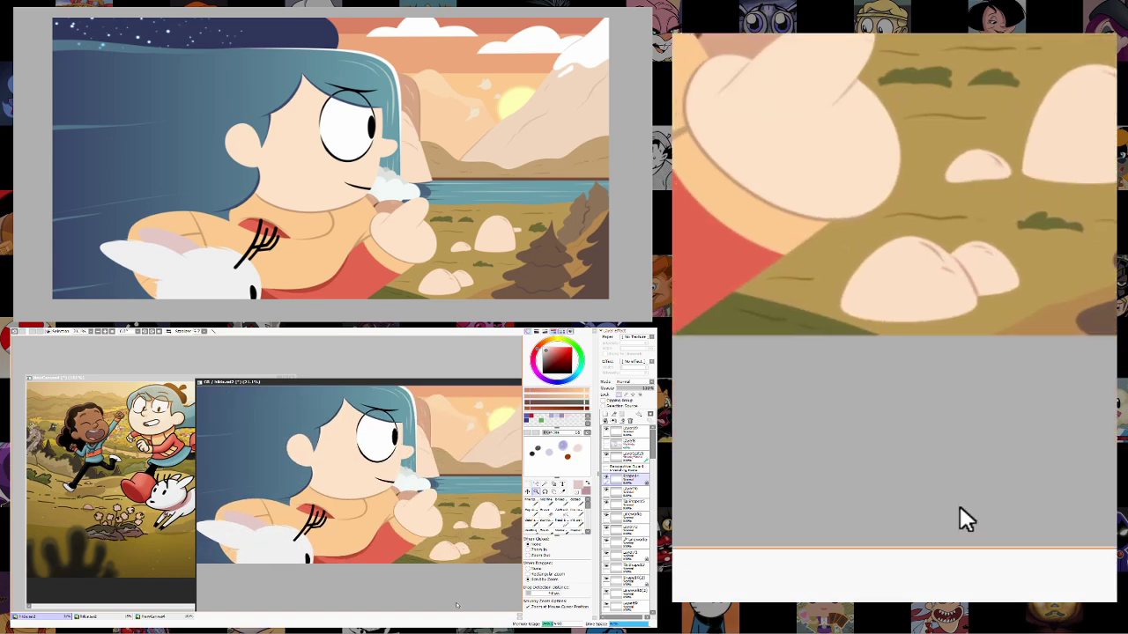
pyautogui.moveTo(456, 605); pyautogui.dragTo(419, 506)
pyautogui.click(534, 505)
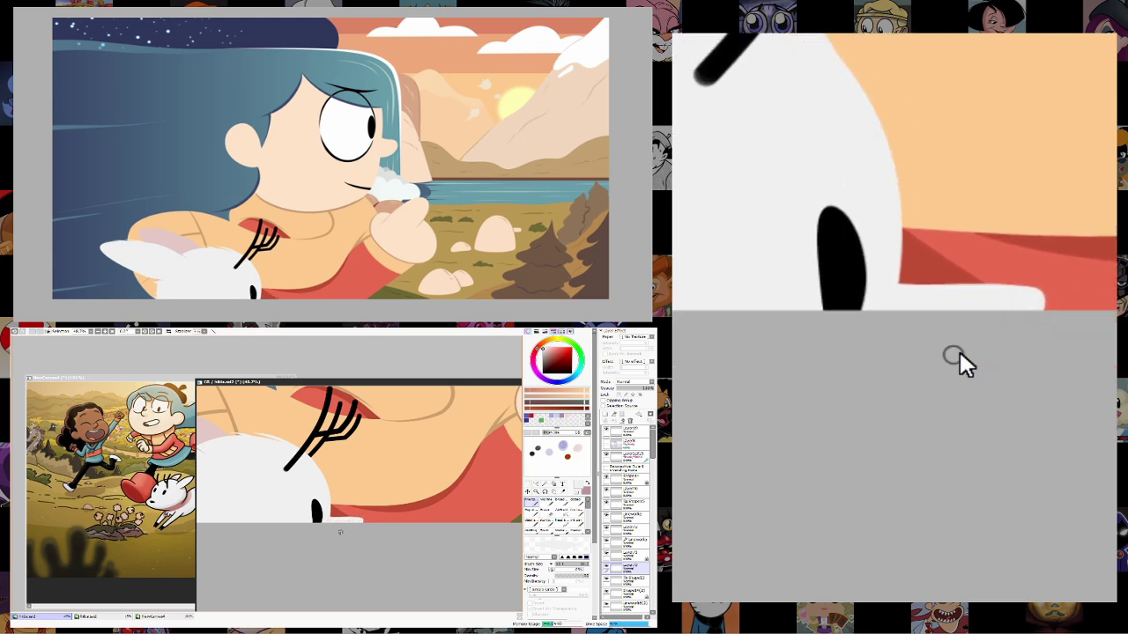
pyautogui.click(535, 491)
pyautogui.moveTo(414, 516); pyautogui.dragTo(420, 549)
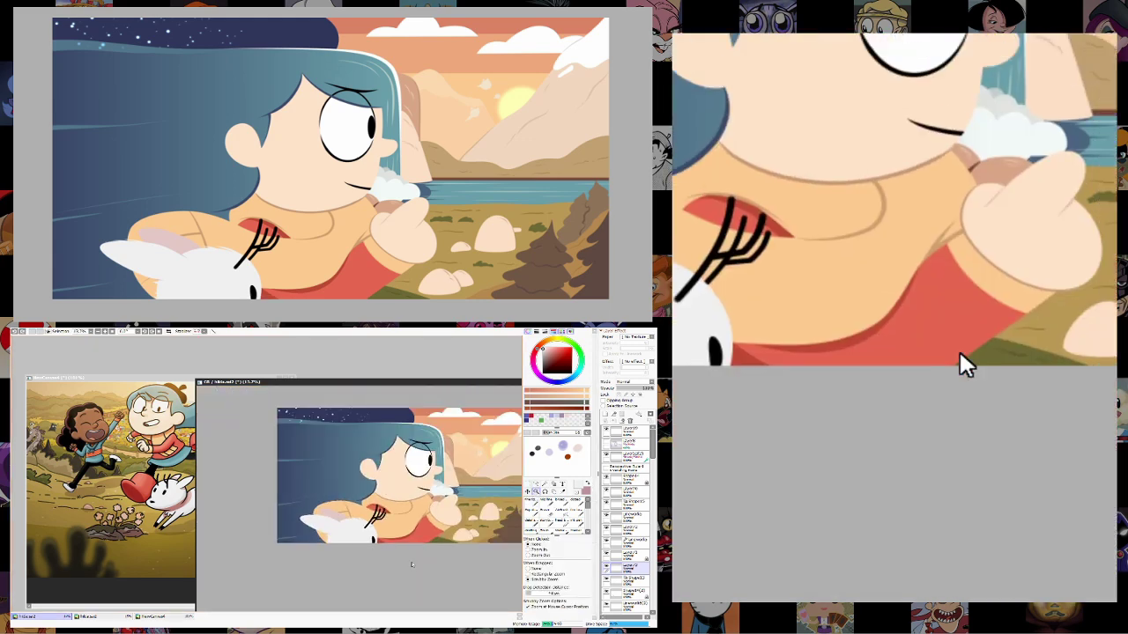
# Examine the overall composition, from the girl's face and the white animal to the lakeside landscape.
pyautogui.keyDown('alt'); pyautogui.click(420, 549); pyautogui.keyUp('alt')
pyautogui.click(443, 554)
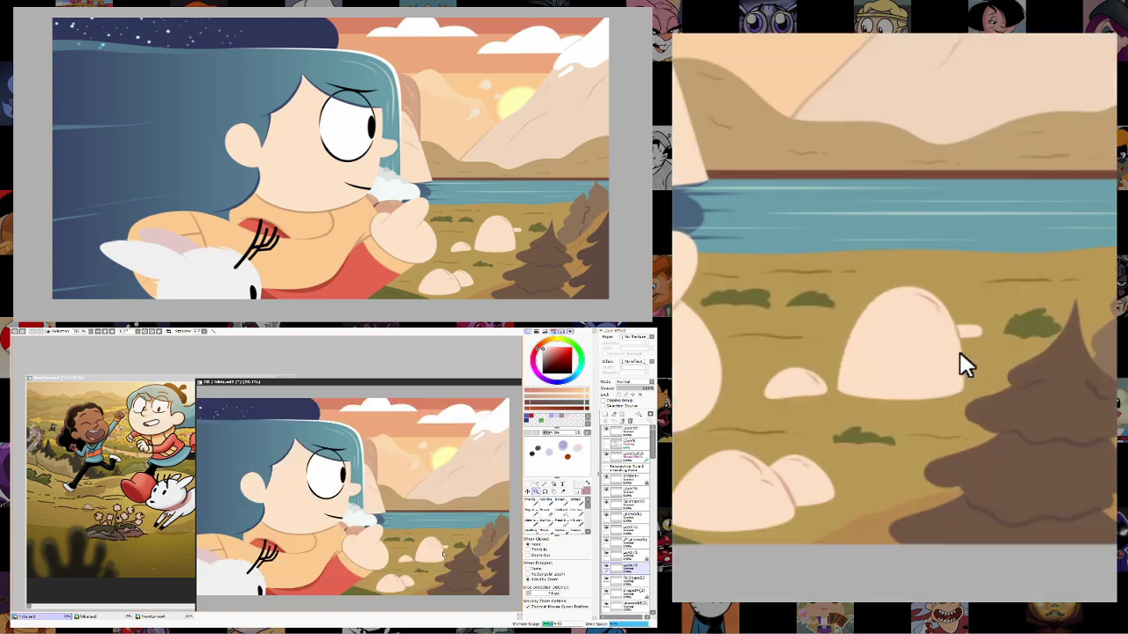
pyautogui.keyDown('alt'); pyautogui.click(443, 553); pyautogui.keyUp('alt')
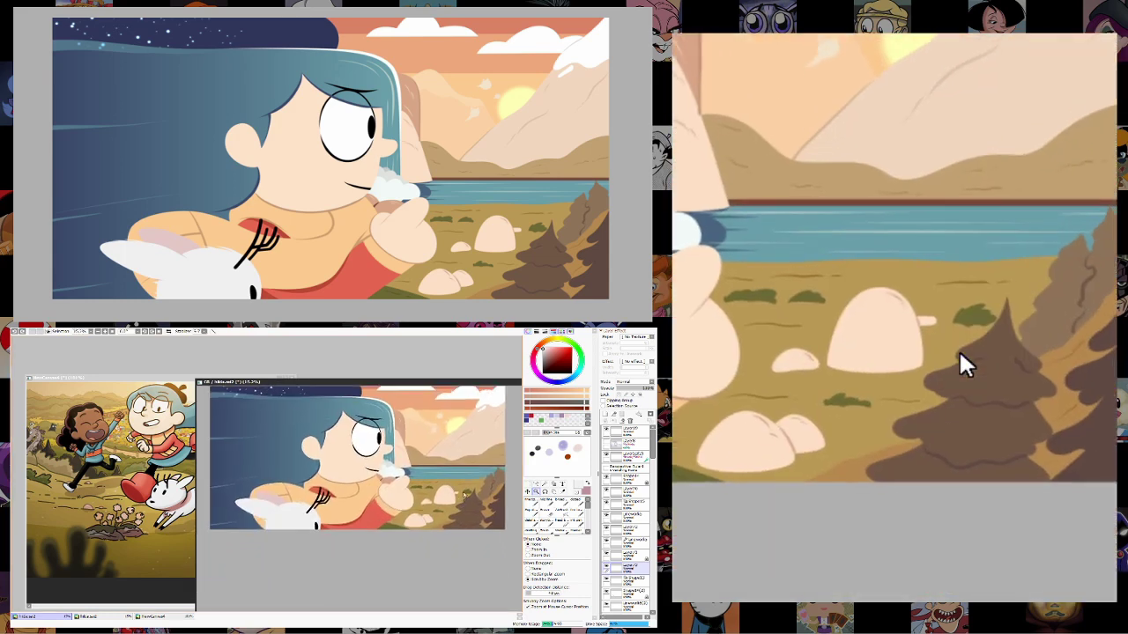
pyautogui.keyDown('alt'); pyautogui.click(440, 505); pyautogui.keyUp('alt')
pyautogui.keyDown('ctrl'); pyautogui.click(422, 502); pyautogui.keyUp('ctrl')
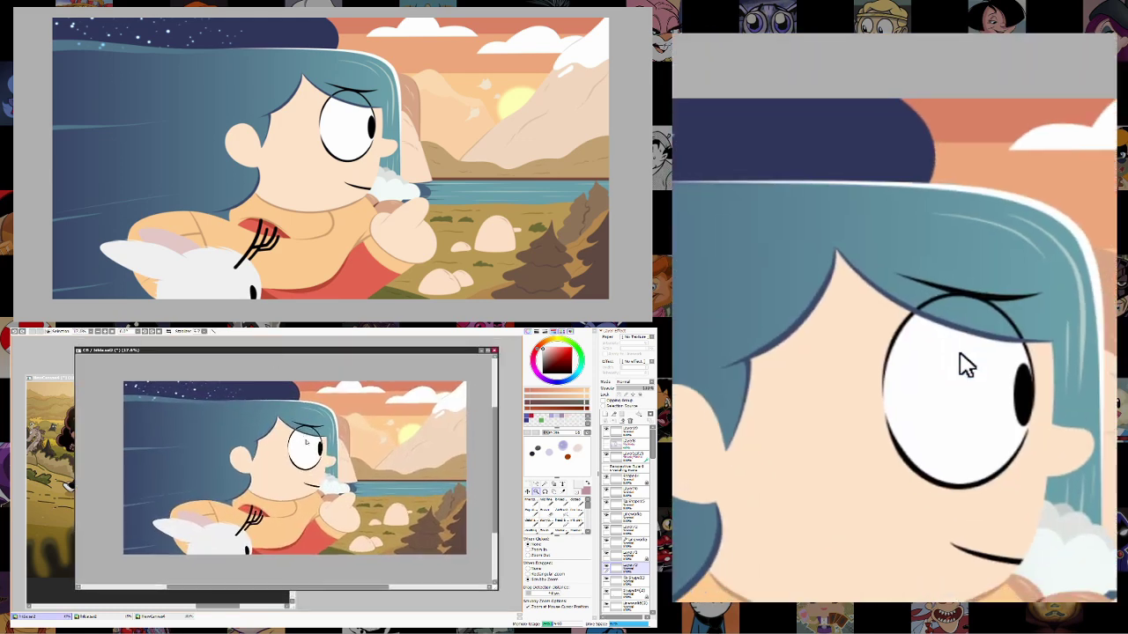
pyautogui.keyDown('ctrl'); pyautogui.click(306, 440); pyautogui.keyUp('ctrl')
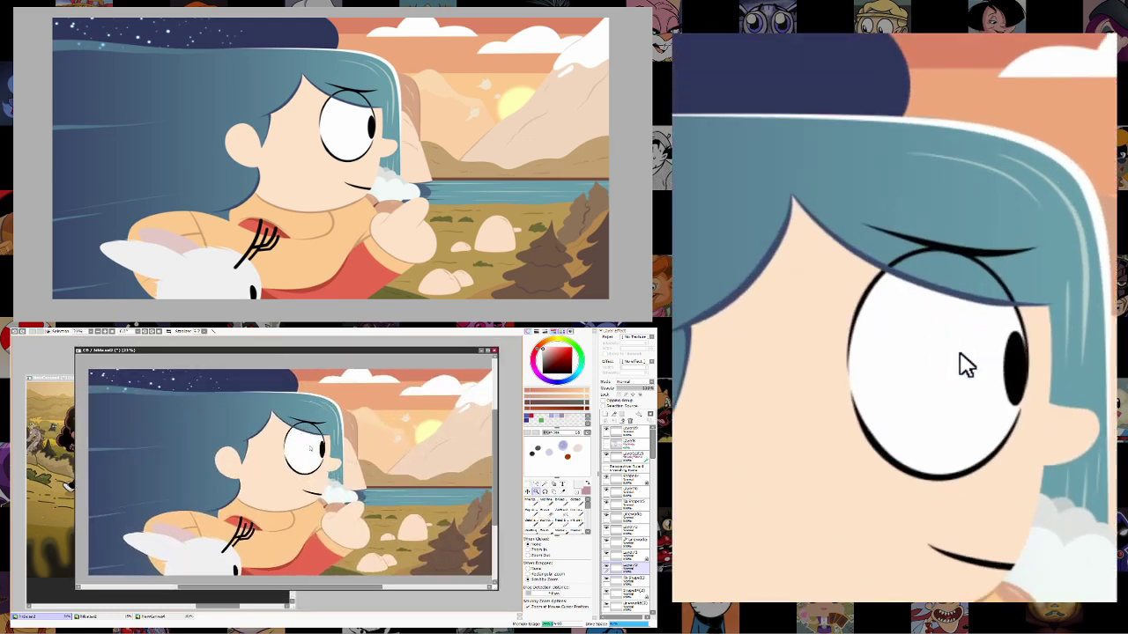
pyautogui.keyDown('alt'); pyautogui.click(306, 440); pyautogui.keyUp('alt')
pyautogui.keyDown('ctrl'); pyautogui.click(302, 456); pyautogui.keyUp('ctrl')
pyautogui.keyDown('alt'); pyautogui.click(303, 456); pyautogui.keyUp('alt')
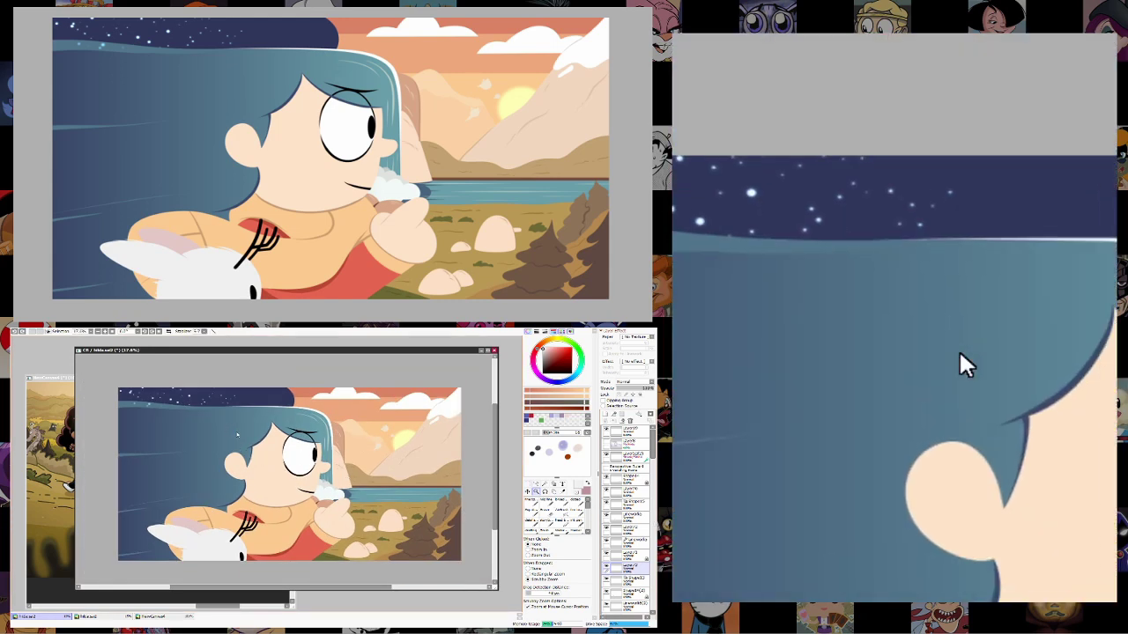
# Draw a short curved dusty pink stroke on the white animal below the base of its ear.
pyautogui.keyDown('ctrl'); pyautogui.click(275, 522); pyautogui.keyUp('ctrl')
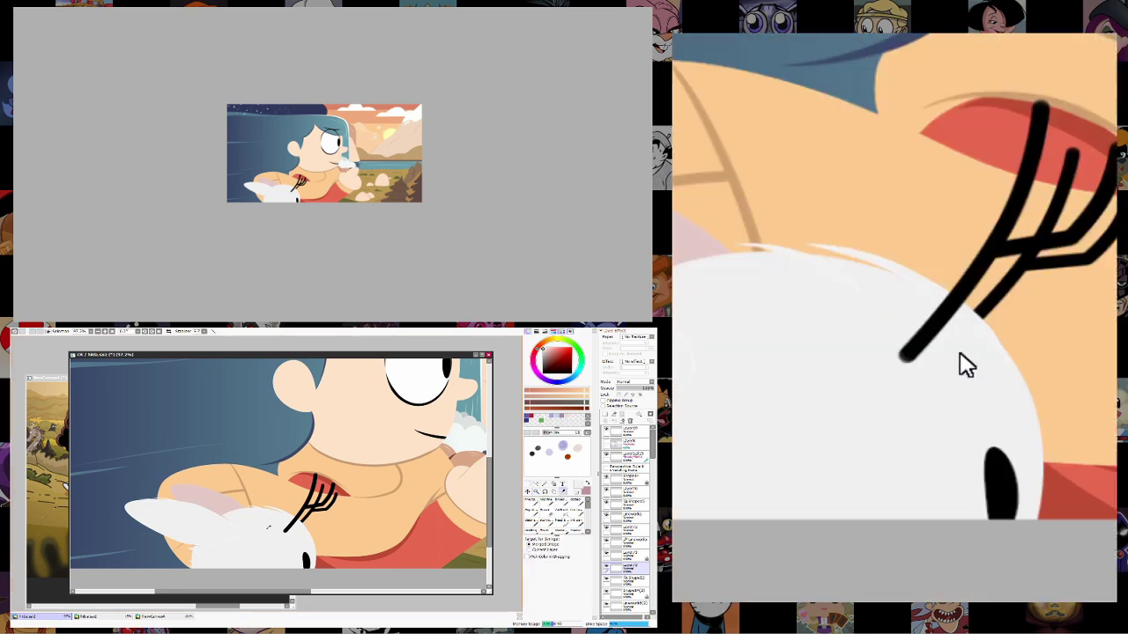
pyautogui.click(531, 507)
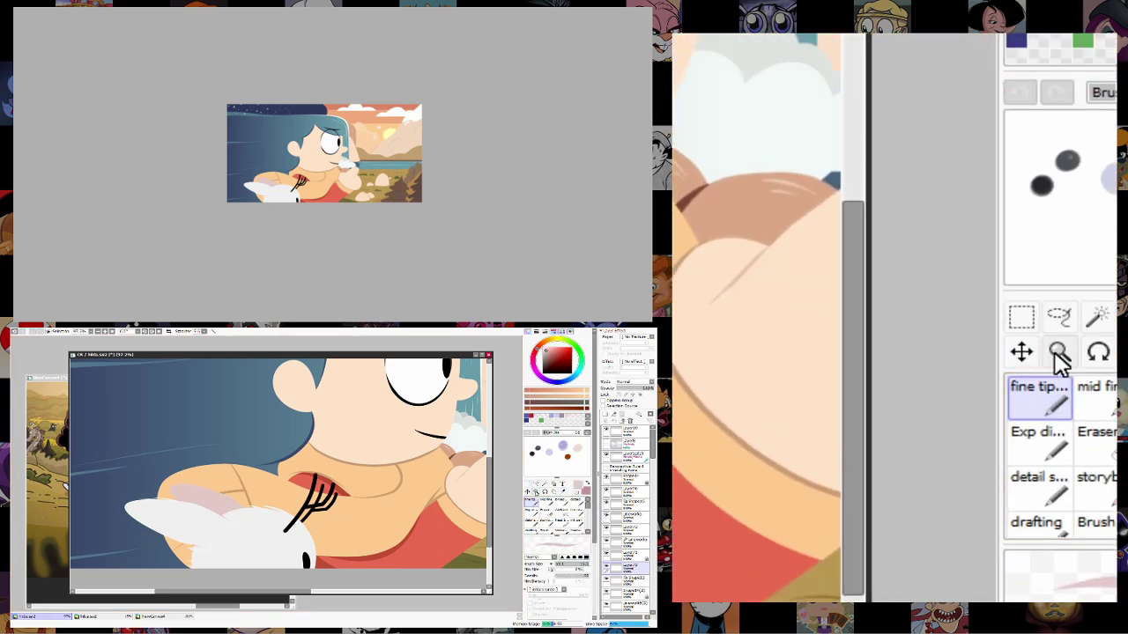
pyautogui.click(536, 491)
pyautogui.click(269, 499)
pyautogui.click(268, 500)
pyautogui.click(268, 500)
pyautogui.click(269, 500)
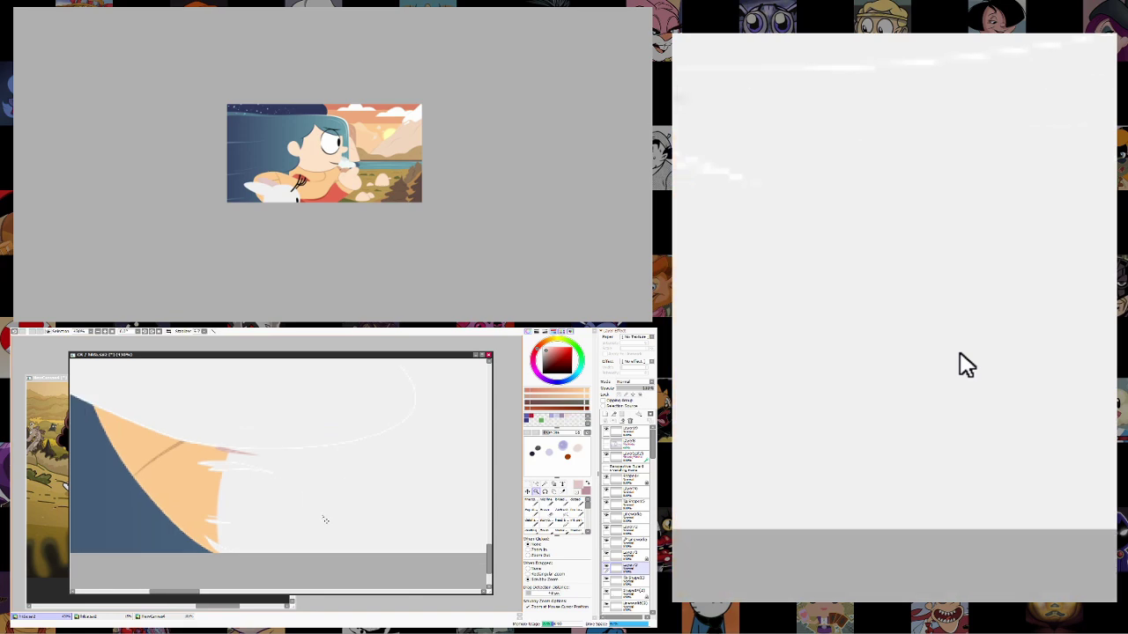
pyautogui.moveTo(385, 503); pyautogui.dragTo(362, 539)
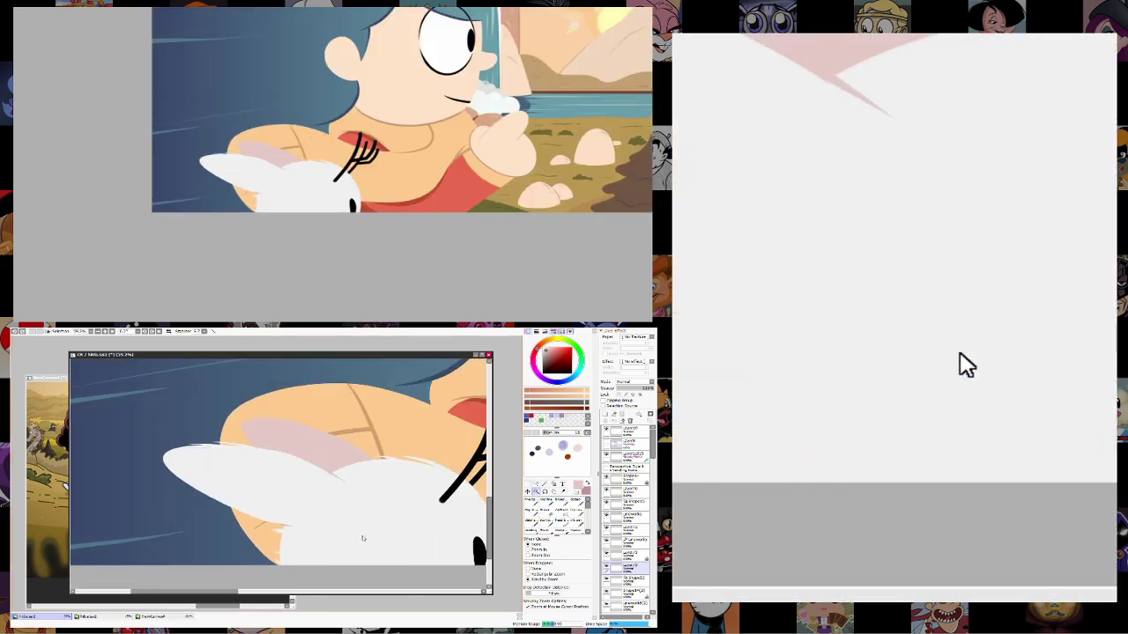
pyautogui.click(362, 539)
pyautogui.click(531, 508)
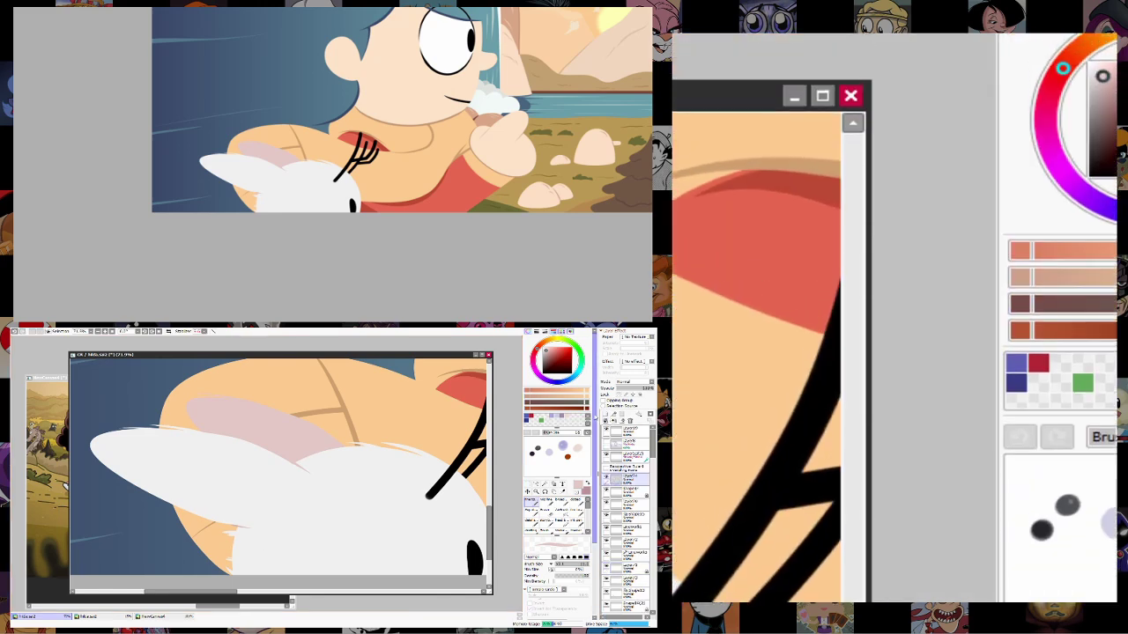
pyautogui.moveTo(283, 537); pyautogui.dragTo(307, 522)
pyautogui.press('alt')
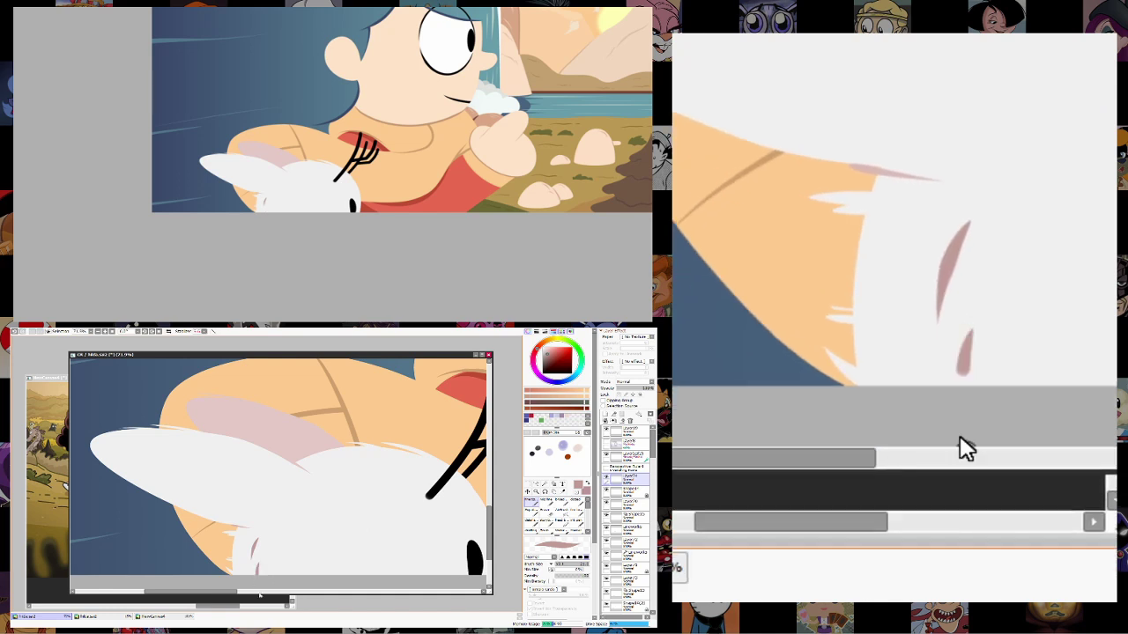
pyautogui.moveTo(292, 526); pyautogui.dragTo(287, 527)
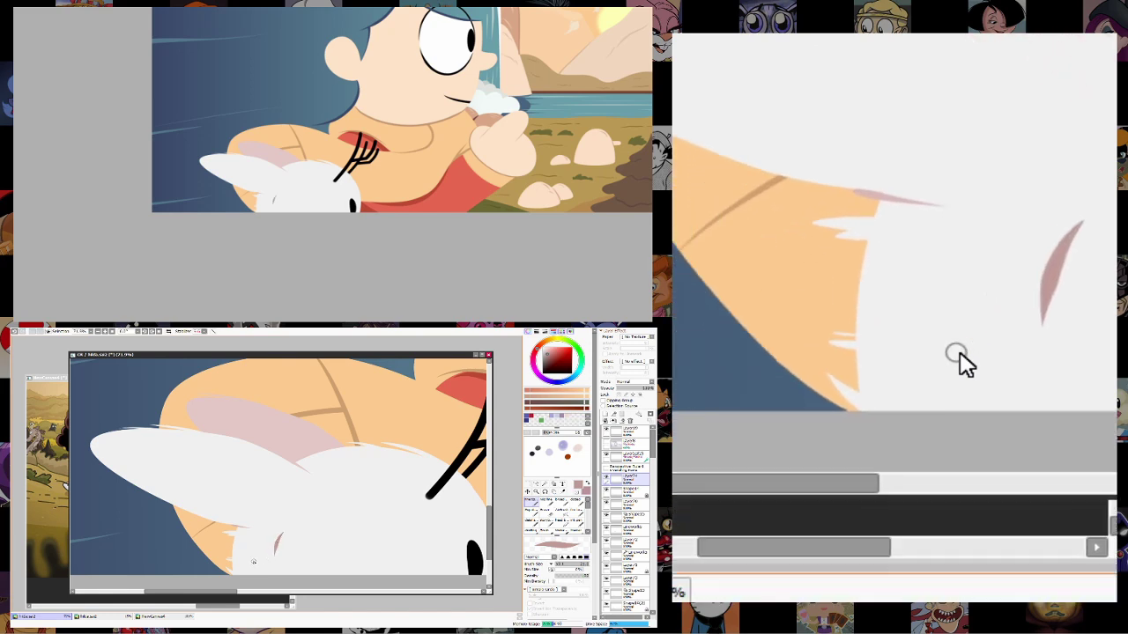
pyautogui.scroll(-6, 431, 406)
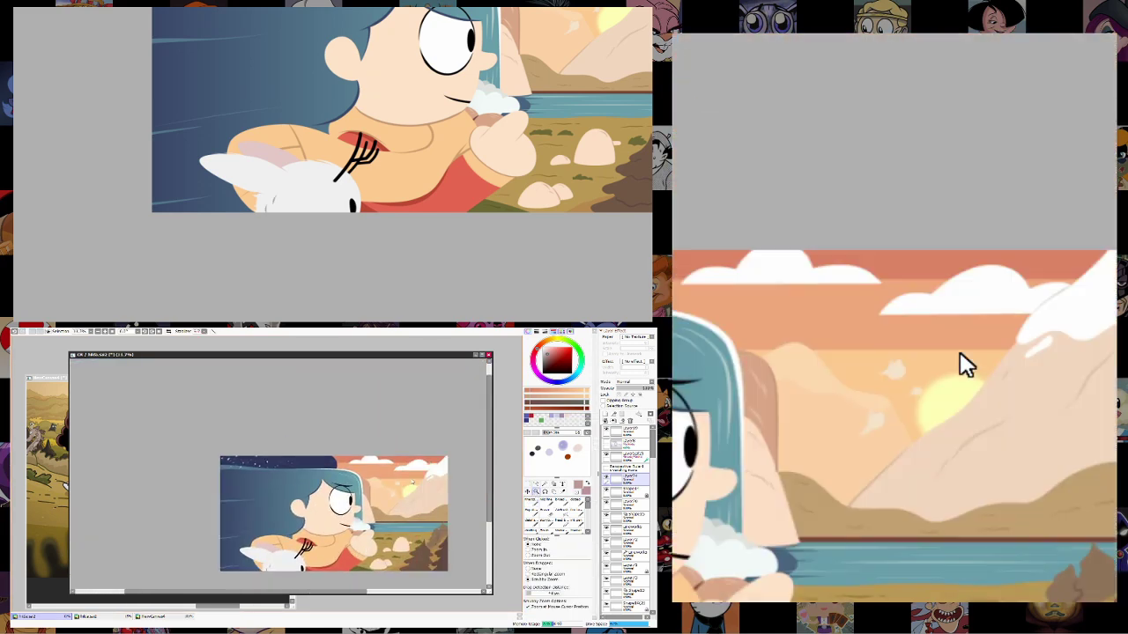
# Add soft tan shading strokes to the lower bodies of the cream flying creatures near the sun.
pyautogui.scroll(6, 404, 522)
pyautogui.click(532, 501)
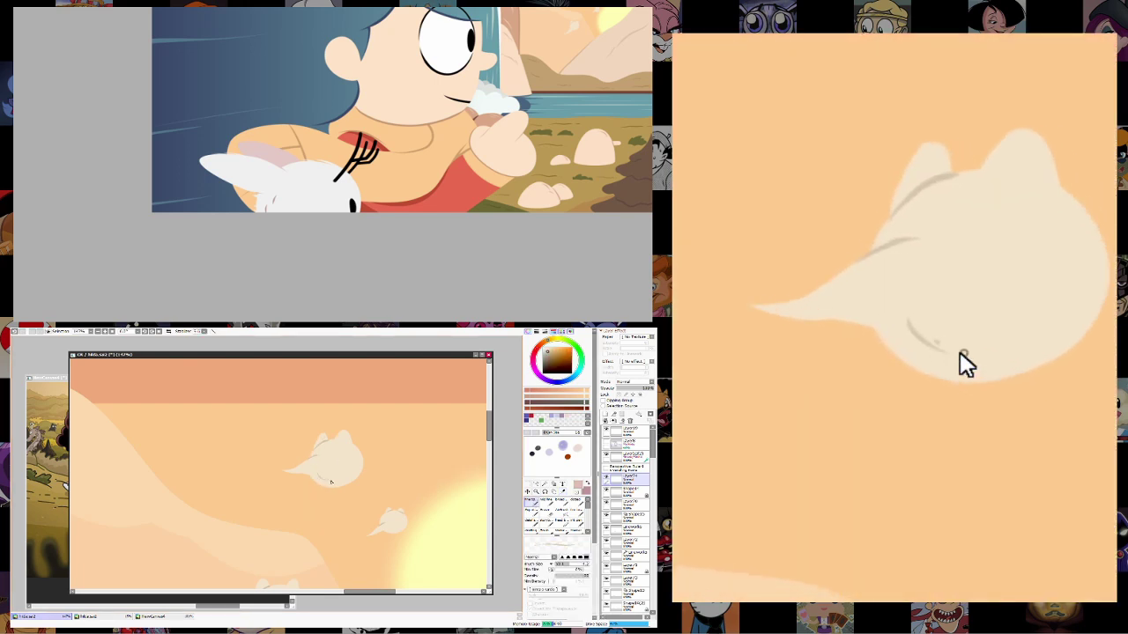
pyautogui.moveTo(356, 469); pyautogui.dragTo(349, 475)
pyautogui.scroll(-2, 350, 477)
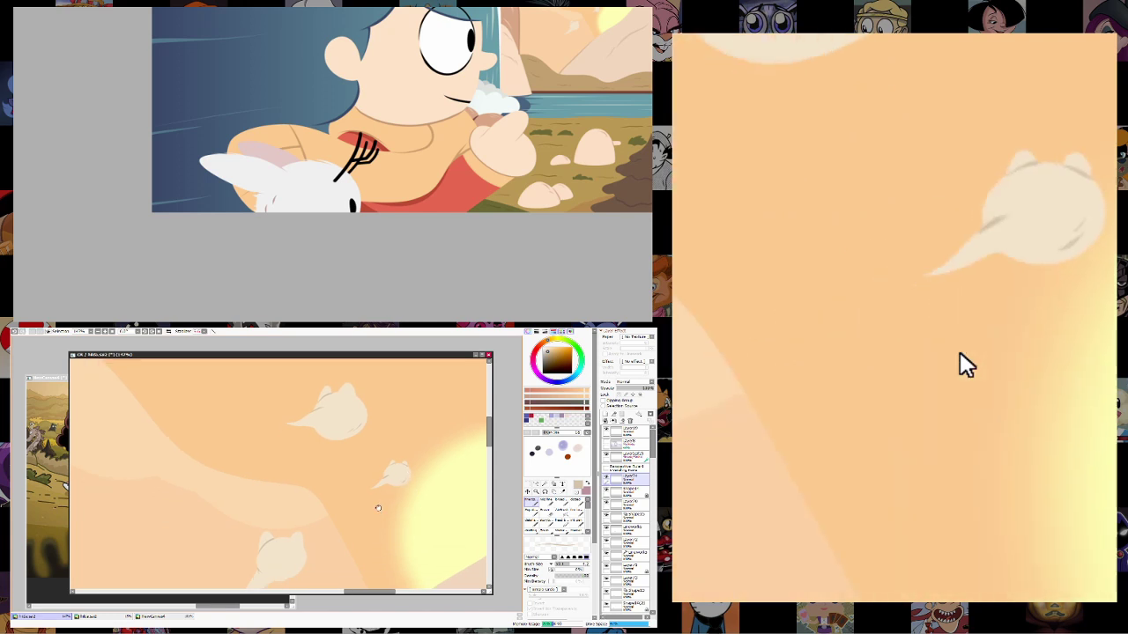
pyautogui.scroll(-2, 399, 485)
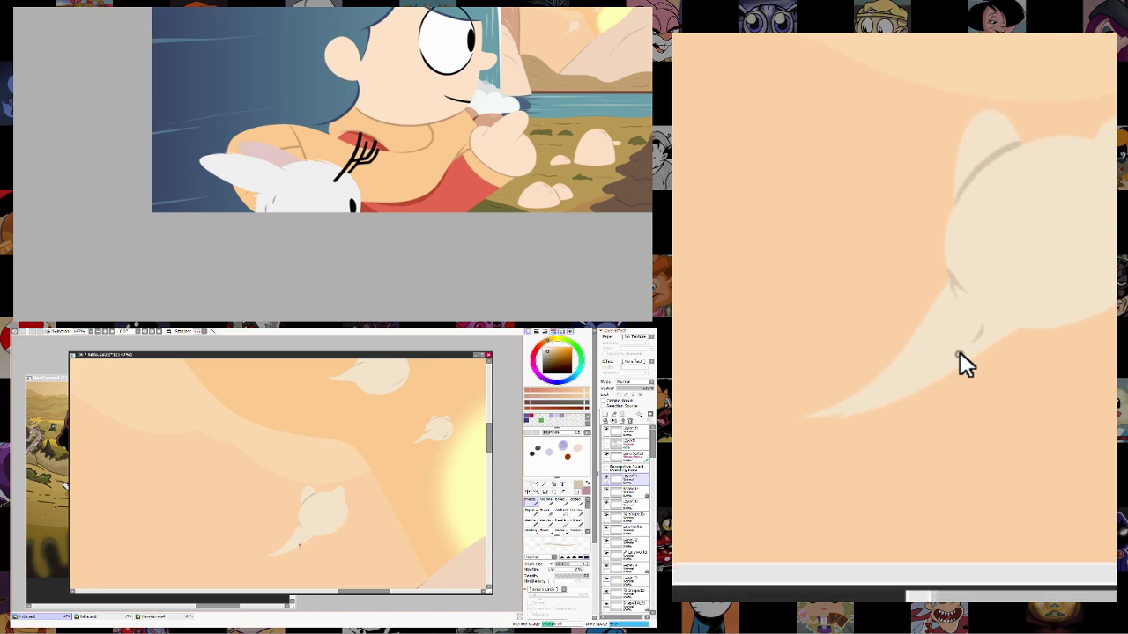
pyautogui.scroll(2, 339, 520)
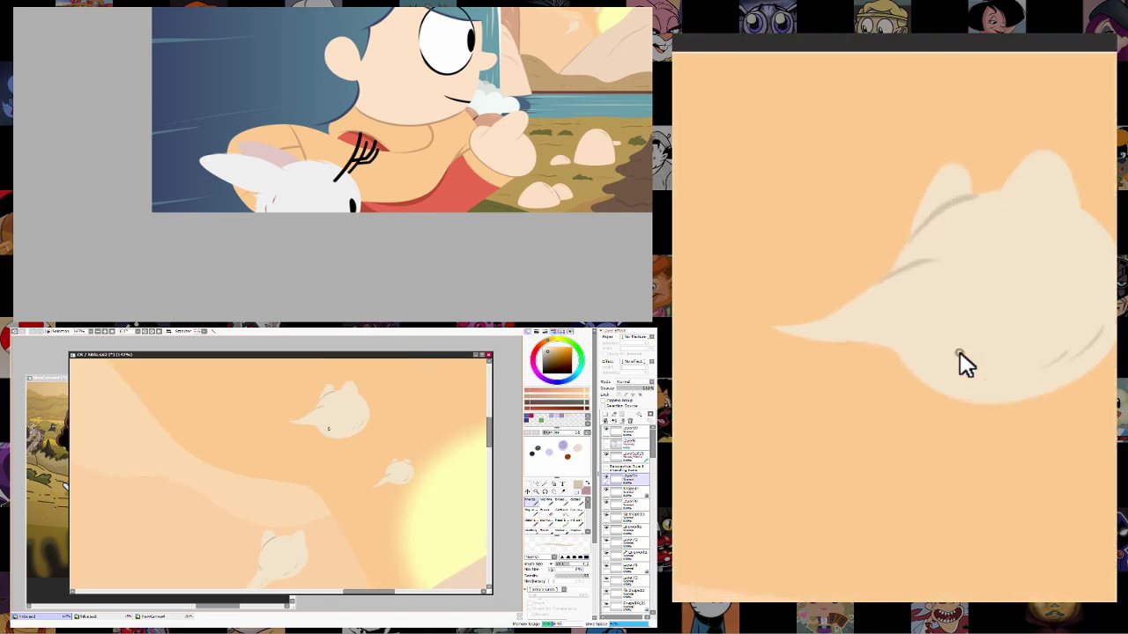
# Examine the whole illustration up close and at full view, including the mountains, lake, hand and waterfall.
pyautogui.click(536, 491)
pyautogui.scroll(-5, 400, 528)
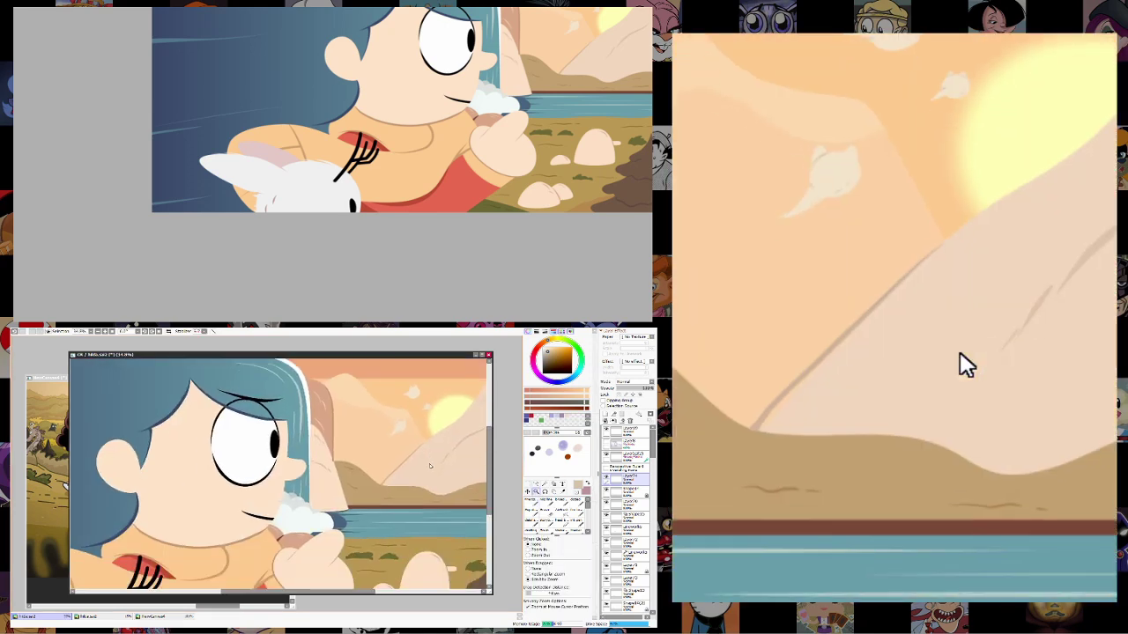
pyautogui.scroll(4, 390, 529)
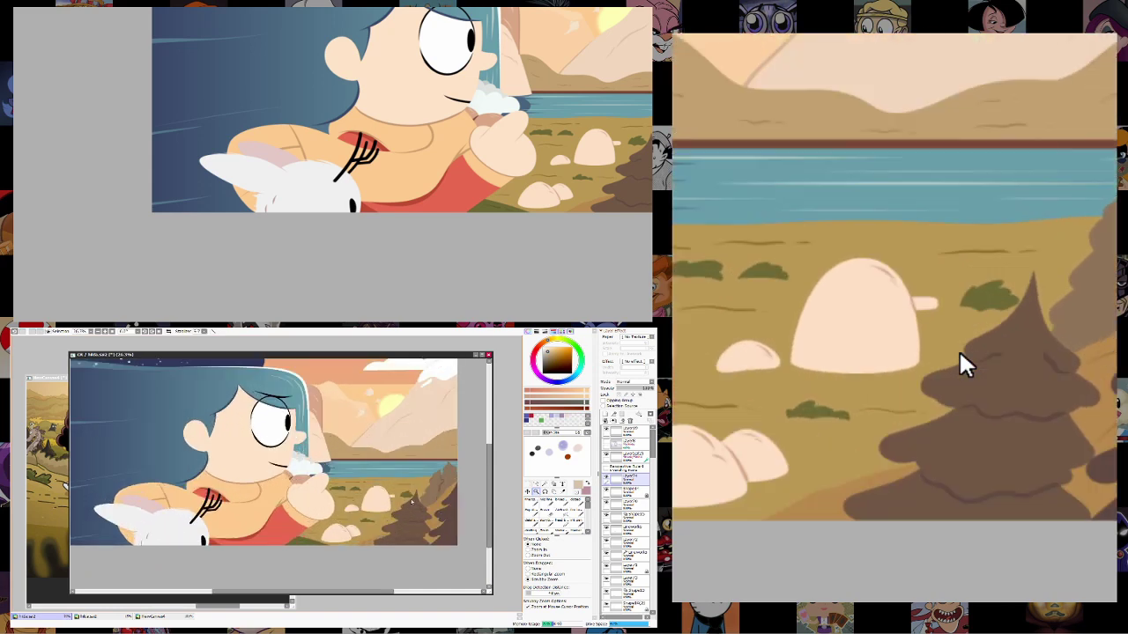
pyautogui.scroll(3, 304, 526)
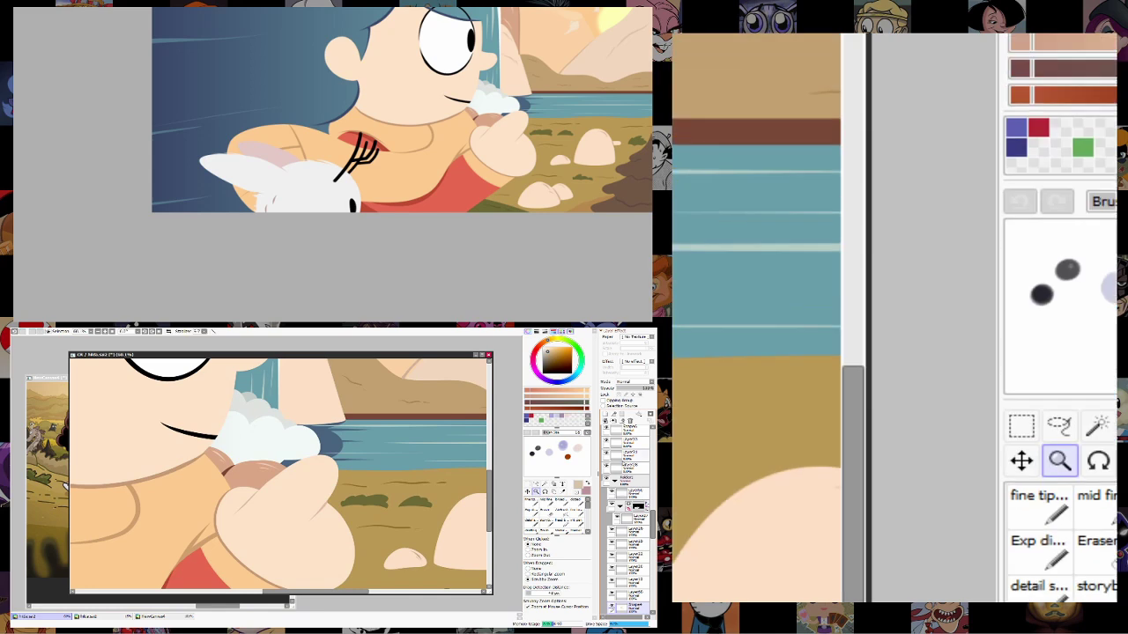
pyautogui.scroll(-4, 407, 533)
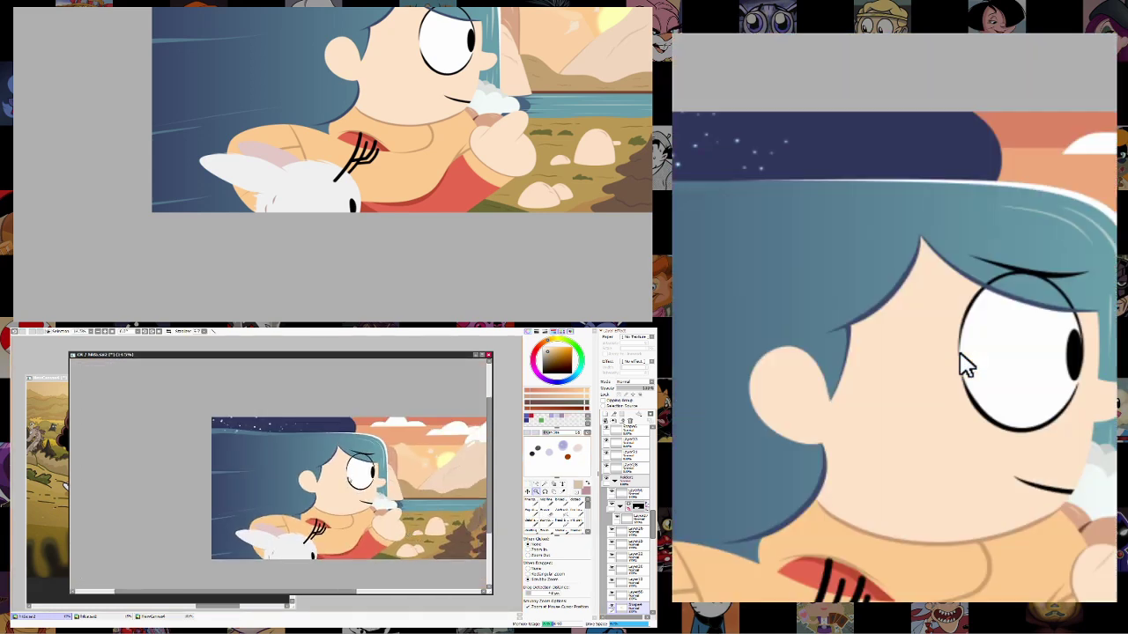
pyautogui.scroll(-1, 330, 441)
pyautogui.scroll(3, 324, 459)
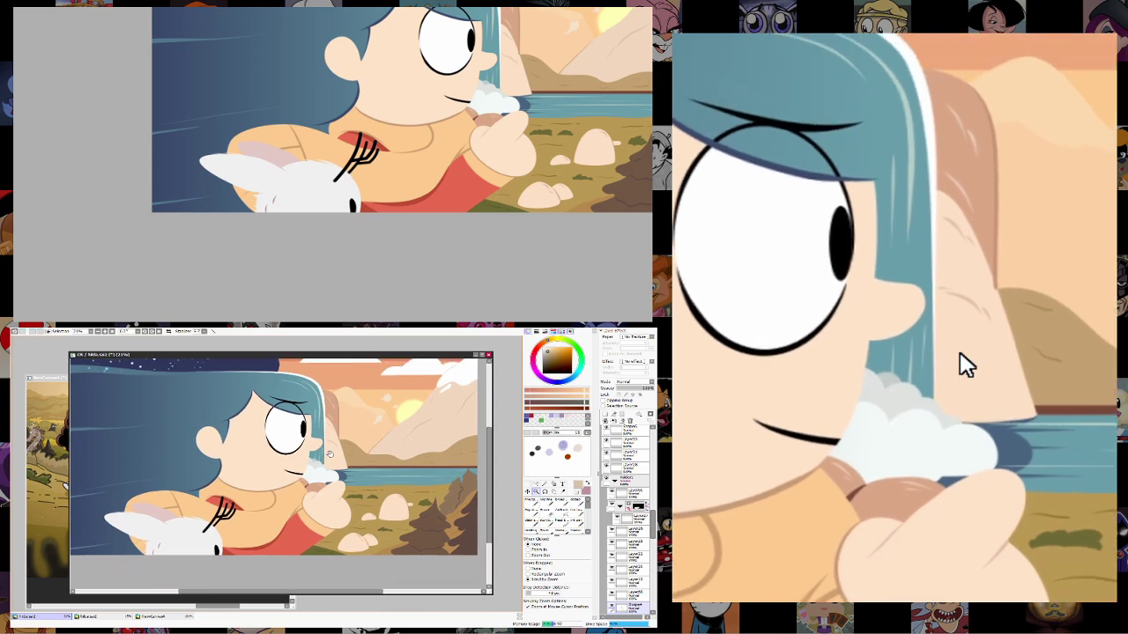
pyautogui.scroll(-1, 324, 460)
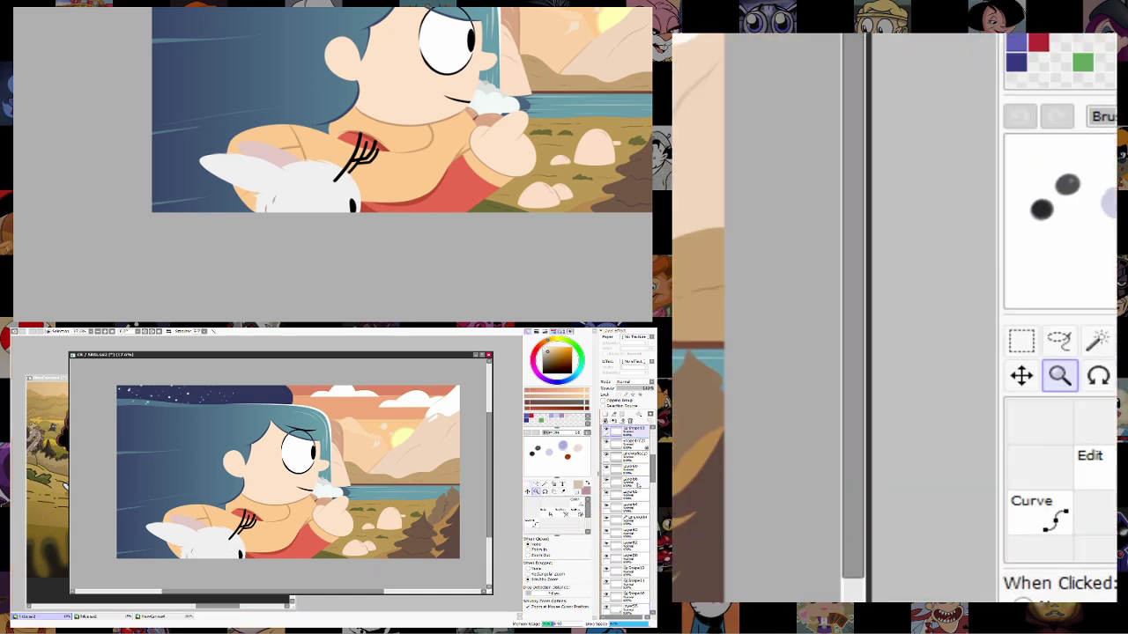
# Hide the layers that make up the white animal, including its head, ears and antlers.
pyautogui.hotkey('ctrl', 'z')
pyautogui.hotkey('ctrl', 'z')
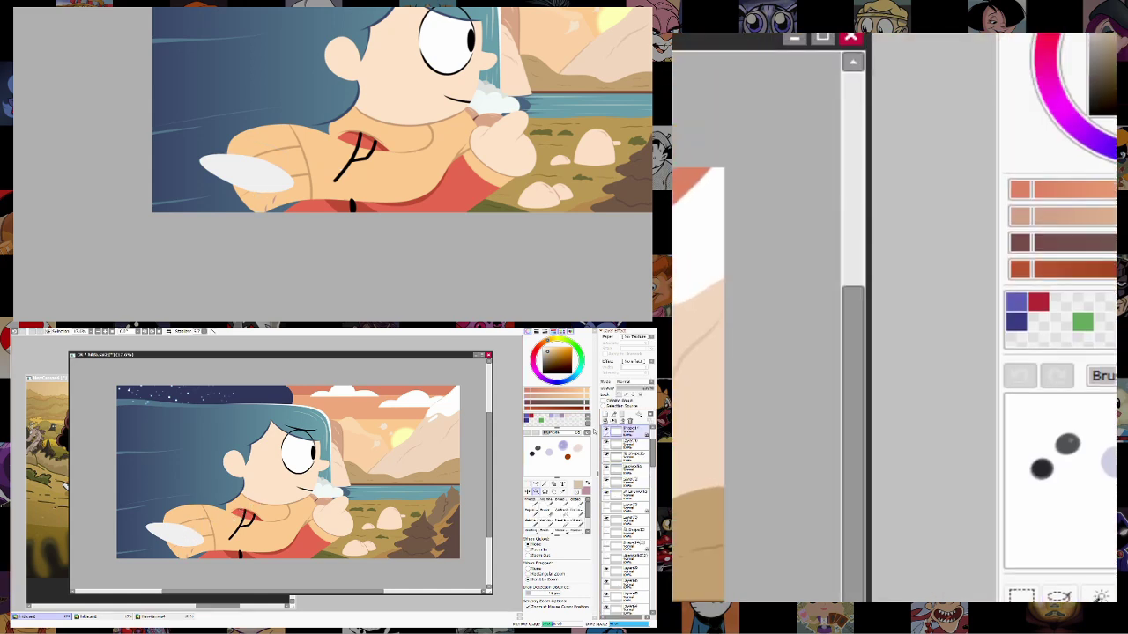
pyautogui.press('Delete')
pyautogui.keyDown('ctrl'); pyautogui.keyDown('alt'); pyautogui.click(265, 506); pyautogui.keyUp('alt'); pyautogui.keyUp('ctrl')
pyautogui.keyDown('ctrl'); pyautogui.keyDown('alt'); pyautogui.click(265, 506); pyautogui.keyUp('alt'); pyautogui.keyUp('ctrl')
pyautogui.keyDown('ctrl'); pyautogui.keyDown('alt'); pyautogui.click(231, 527); pyautogui.keyUp('alt'); pyautogui.keyUp('ctrl')
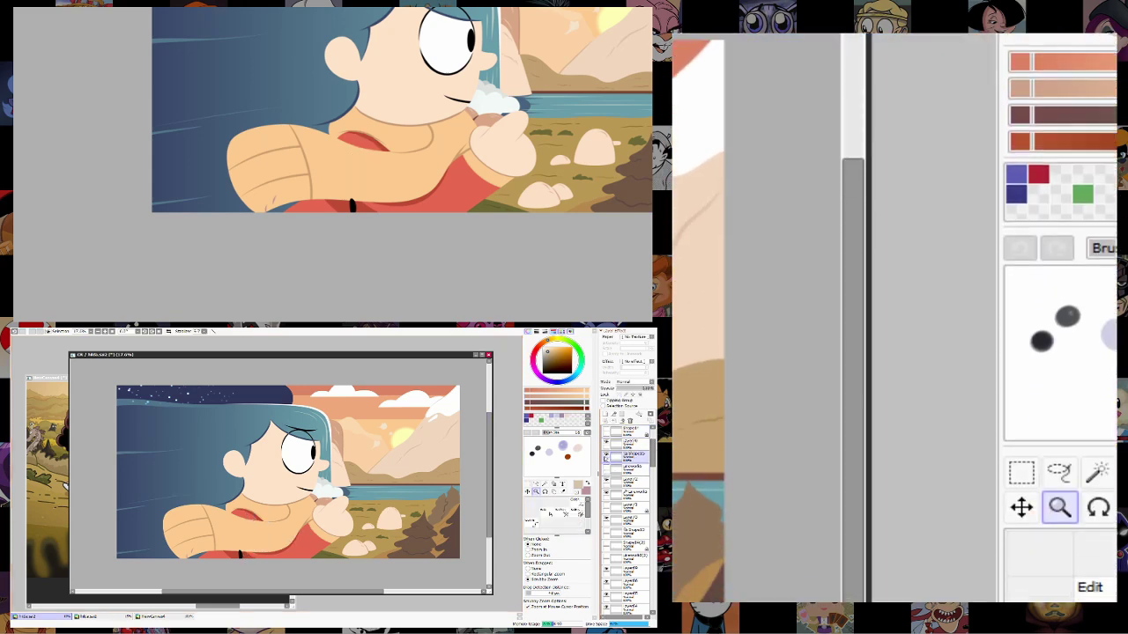
# Merge the rest of the artwork into one background layer and the white animal's parts into another single layer.
pyautogui.keyDown('ctrl'); pyautogui.keyDown('alt'); pyautogui.click(230, 527); pyautogui.keyUp('alt'); pyautogui.keyUp('ctrl')
pyautogui.keyDown('ctrl'); pyautogui.keyDown('alt'); pyautogui.click(233, 529); pyautogui.keyUp('alt'); pyautogui.keyUp('ctrl')
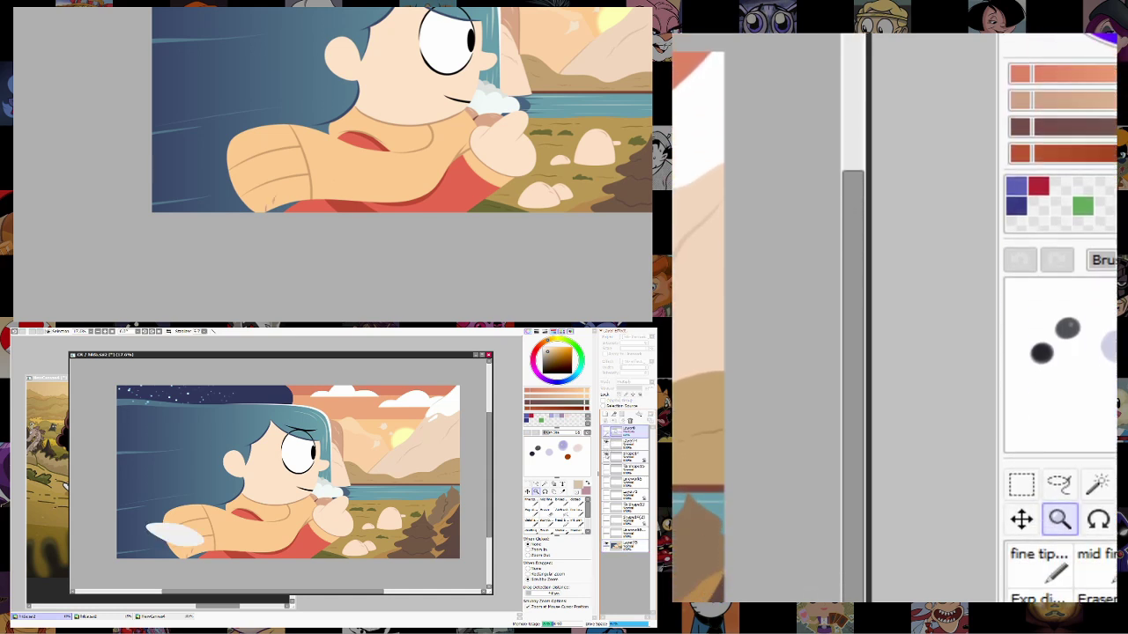
pyautogui.moveTo(148, 527); pyautogui.dragTo(203, 541)
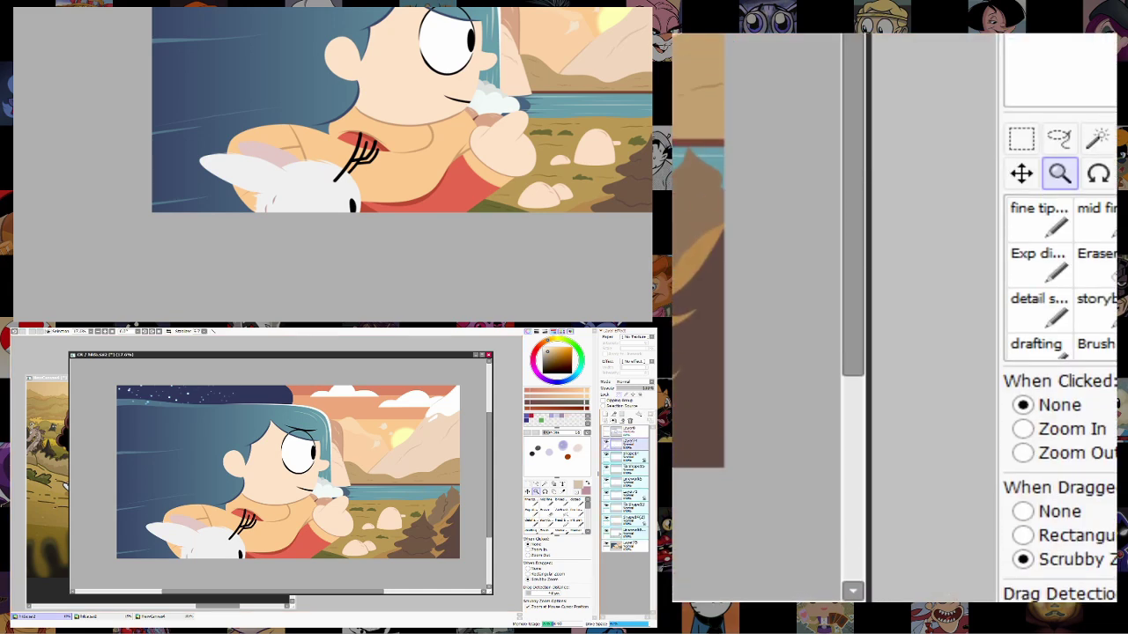
pyautogui.click(607, 444)
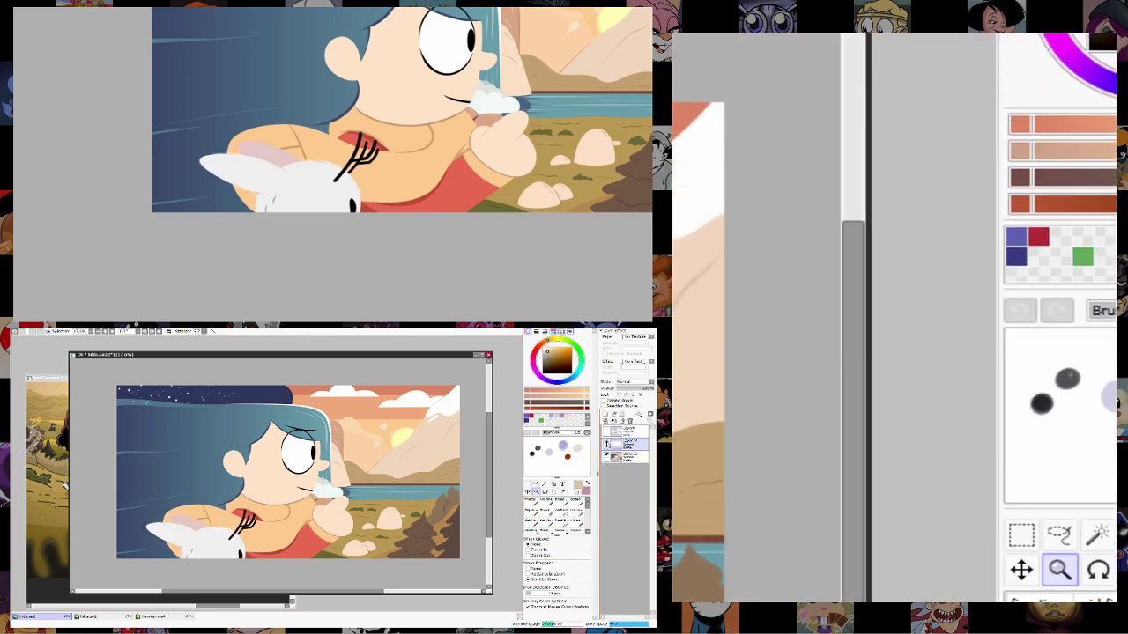
# Lasso the white animal, enlarge it with a free transform and shift it closer to the canvas's left edge.
pyautogui.hotkey('ctrl', 't')
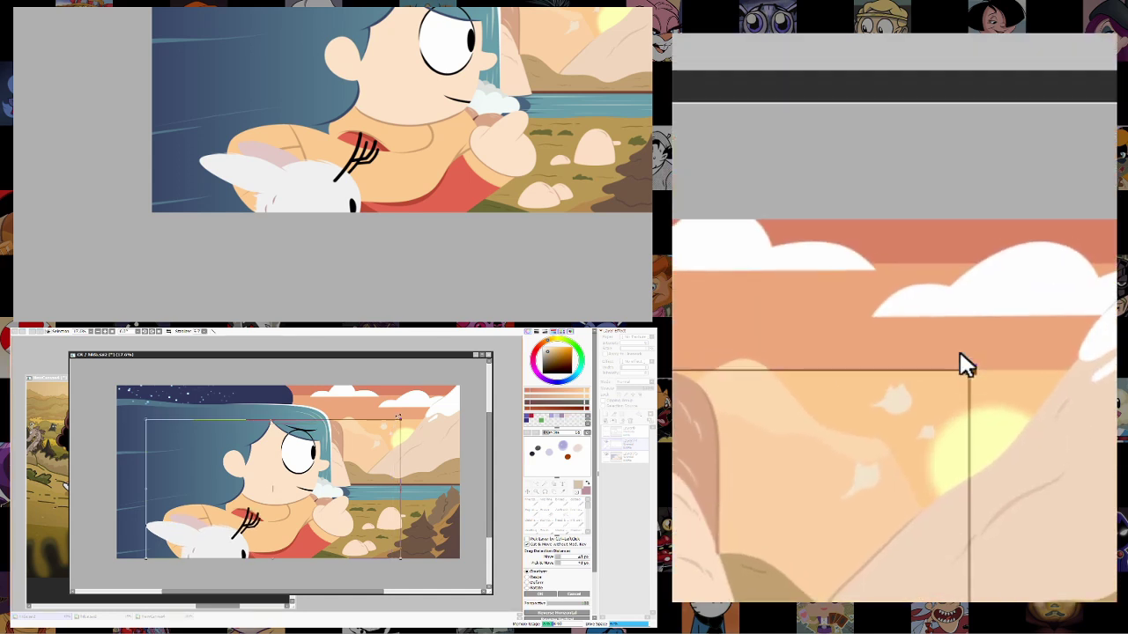
pyautogui.press('Return')
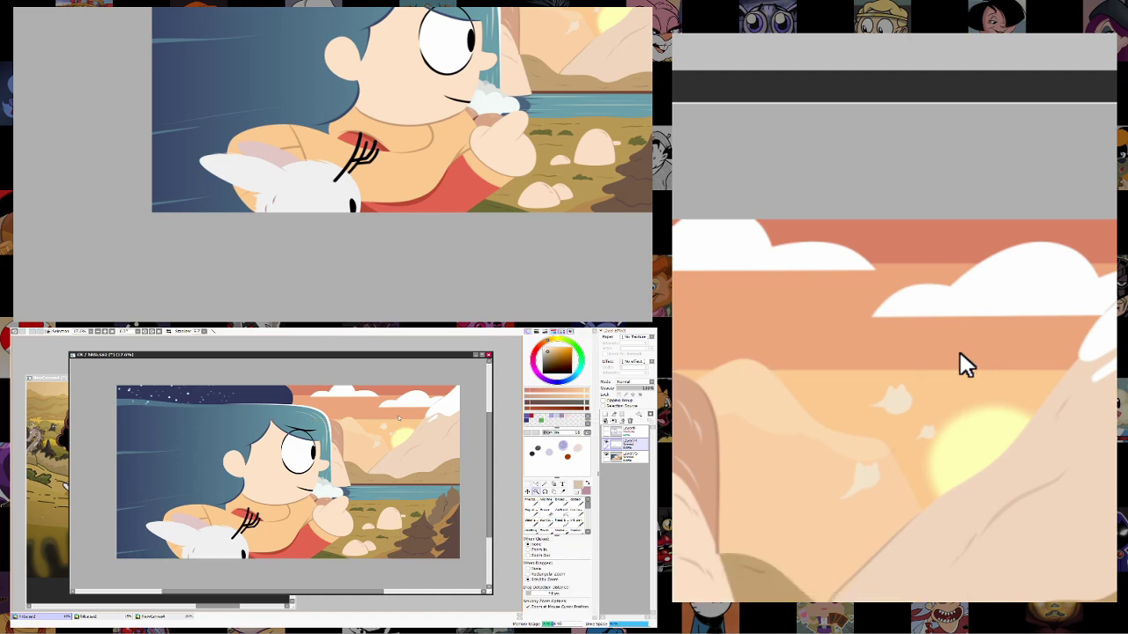
pyautogui.click(535, 483)
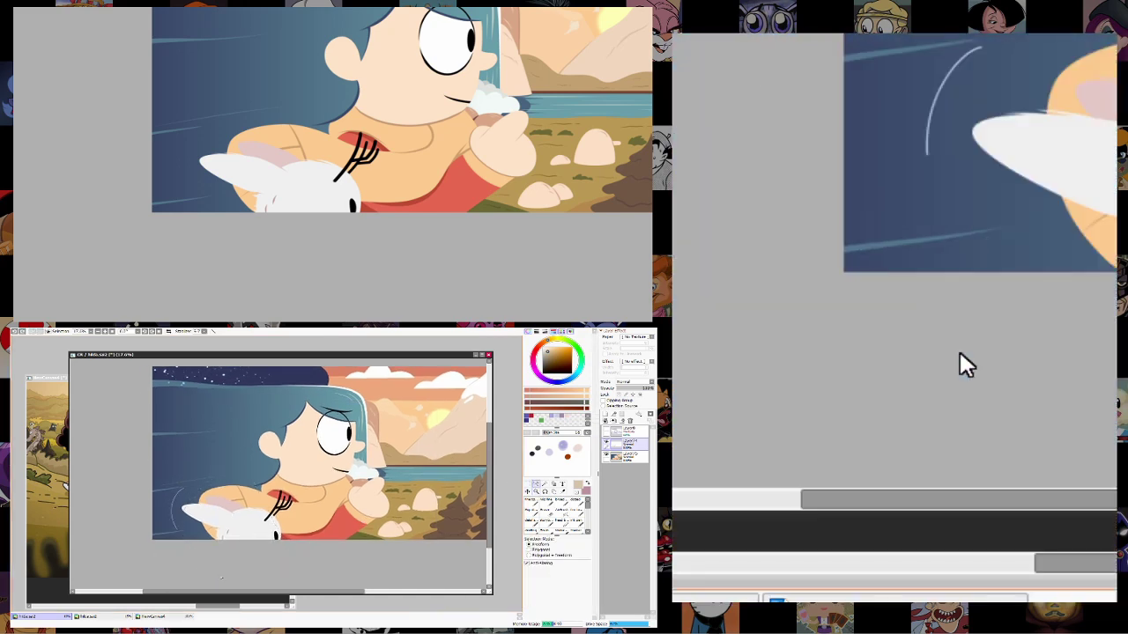
pyautogui.moveTo(219, 577); pyautogui.dragTo(204, 474)
pyautogui.hotkey('ctrl', 't')
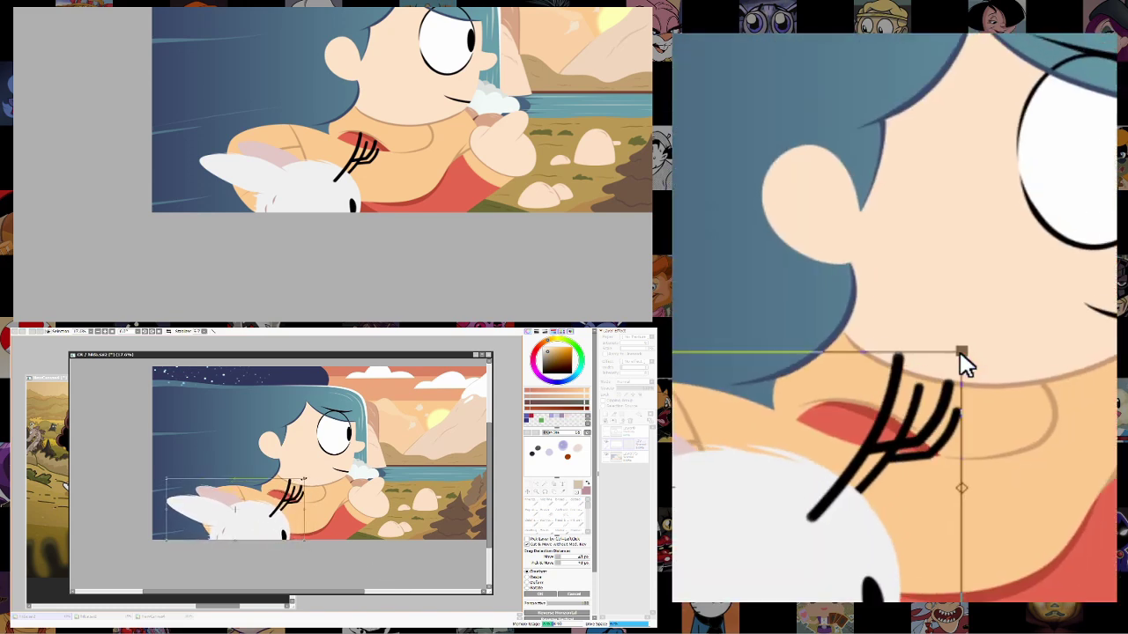
pyautogui.moveTo(298, 482); pyautogui.dragTo(301, 478)
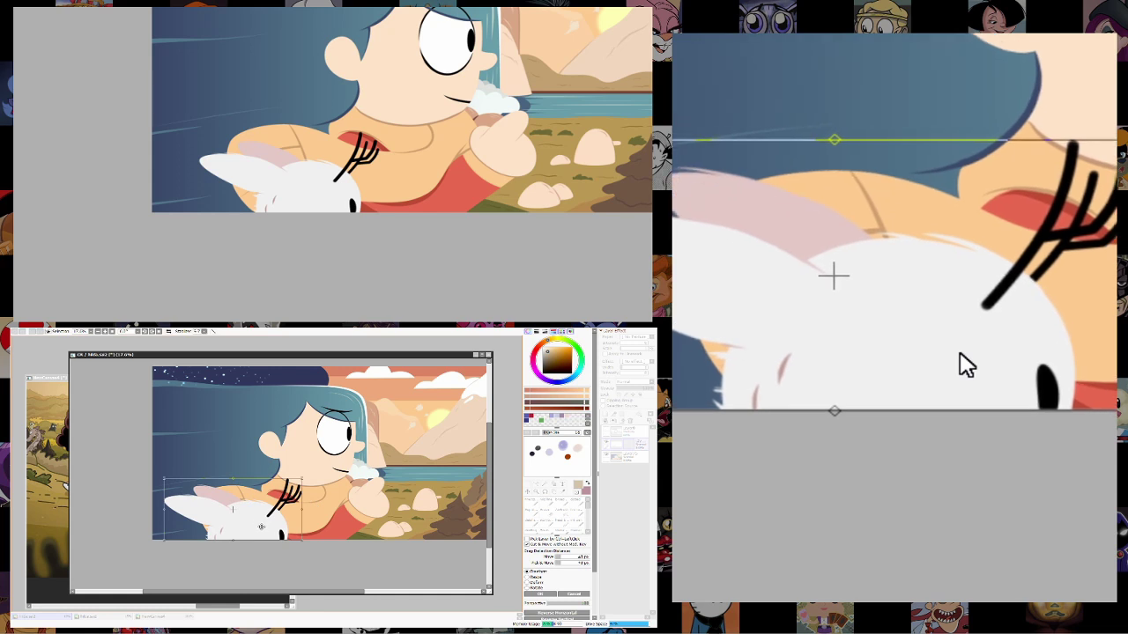
pyautogui.moveTo(260, 520); pyautogui.dragTo(238, 531)
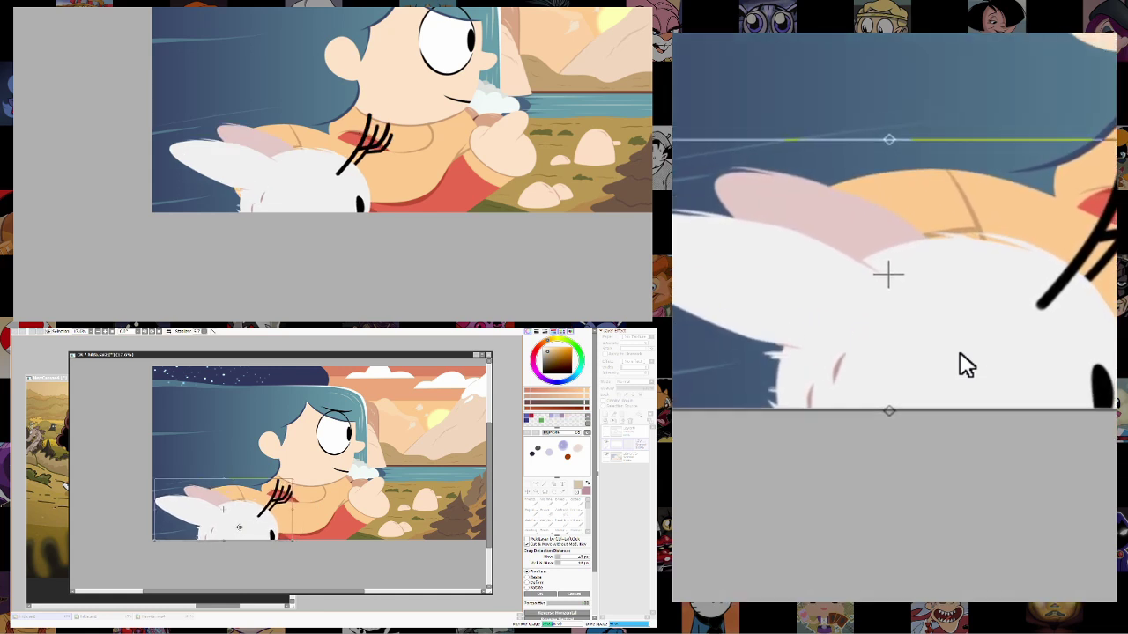
pyautogui.press('Return')
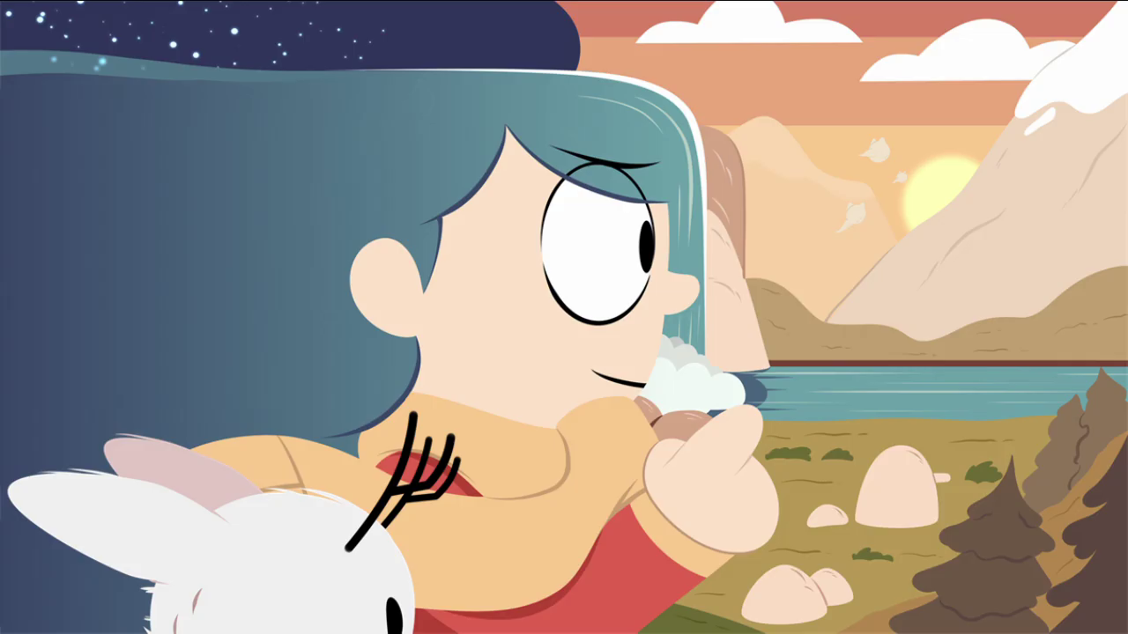